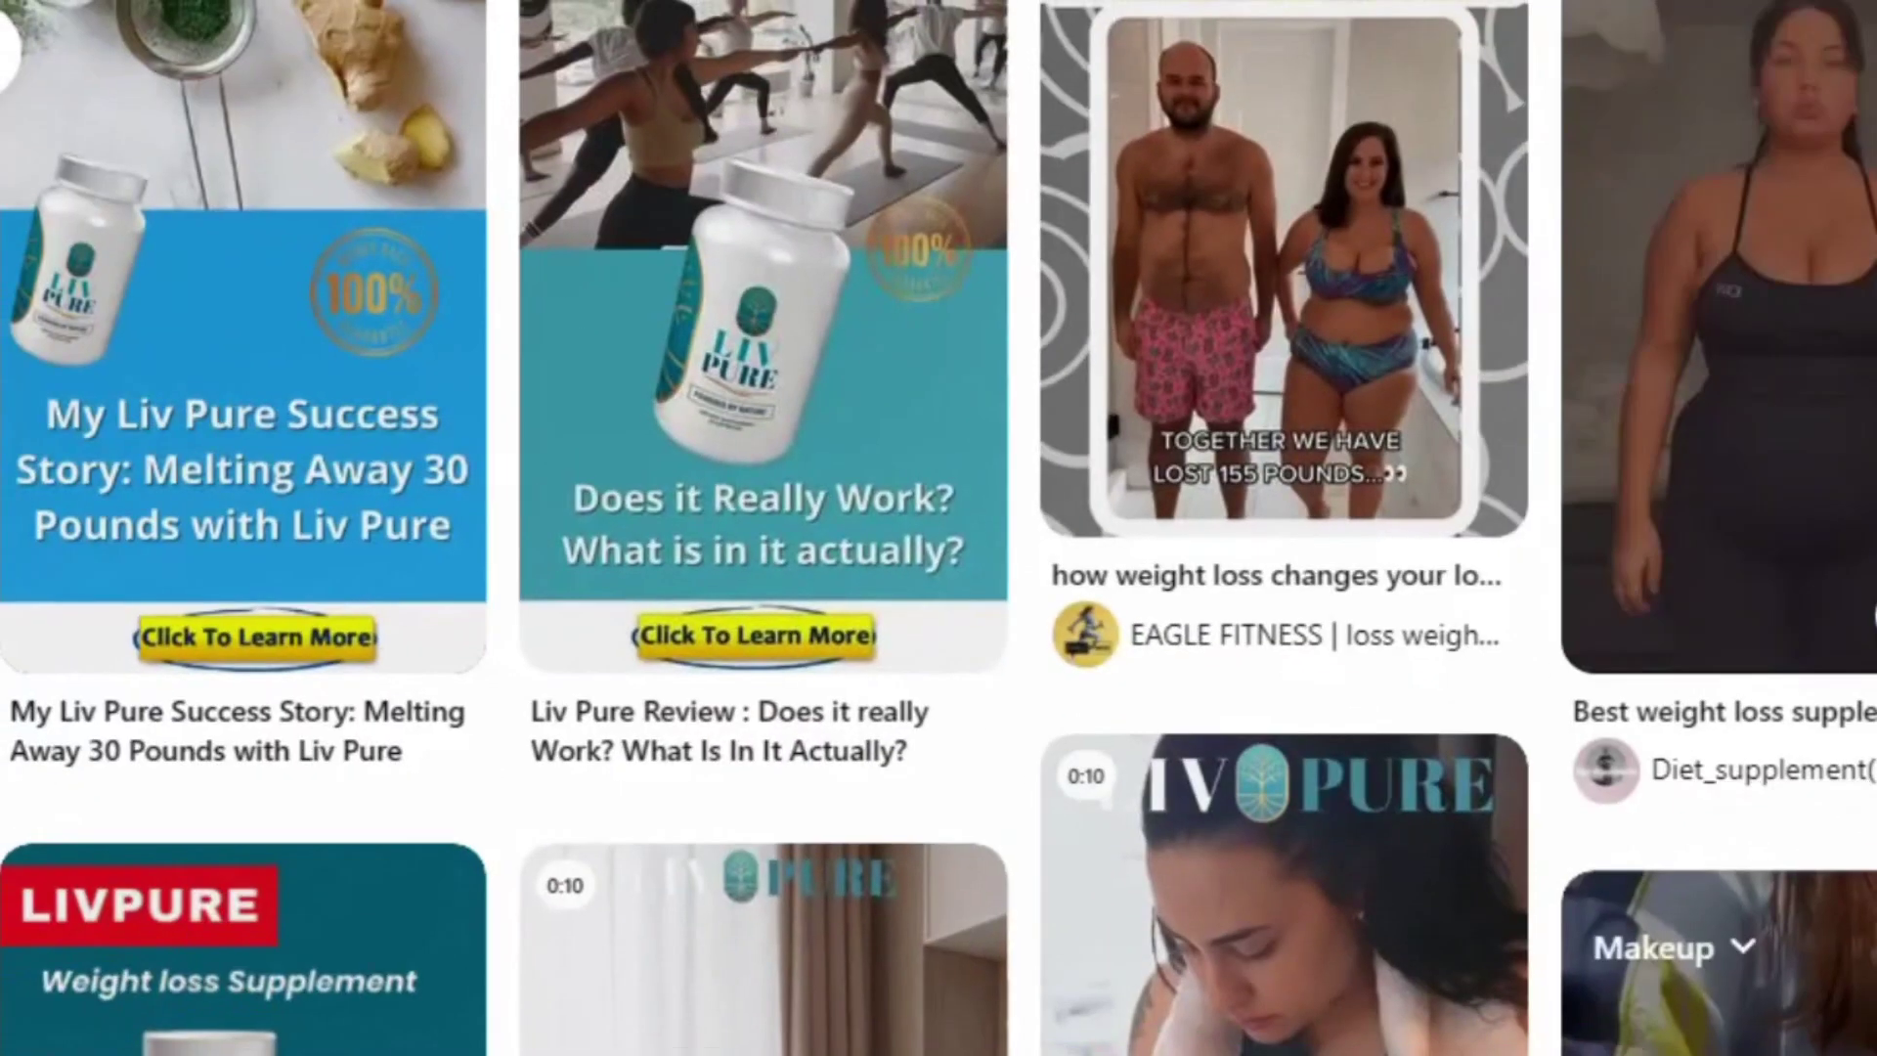
Step: Look through the Pinterest feed of Liv Pure weight-loss pins to see how the supplement is being promoted
scroll(1411, 713, "down", 10)
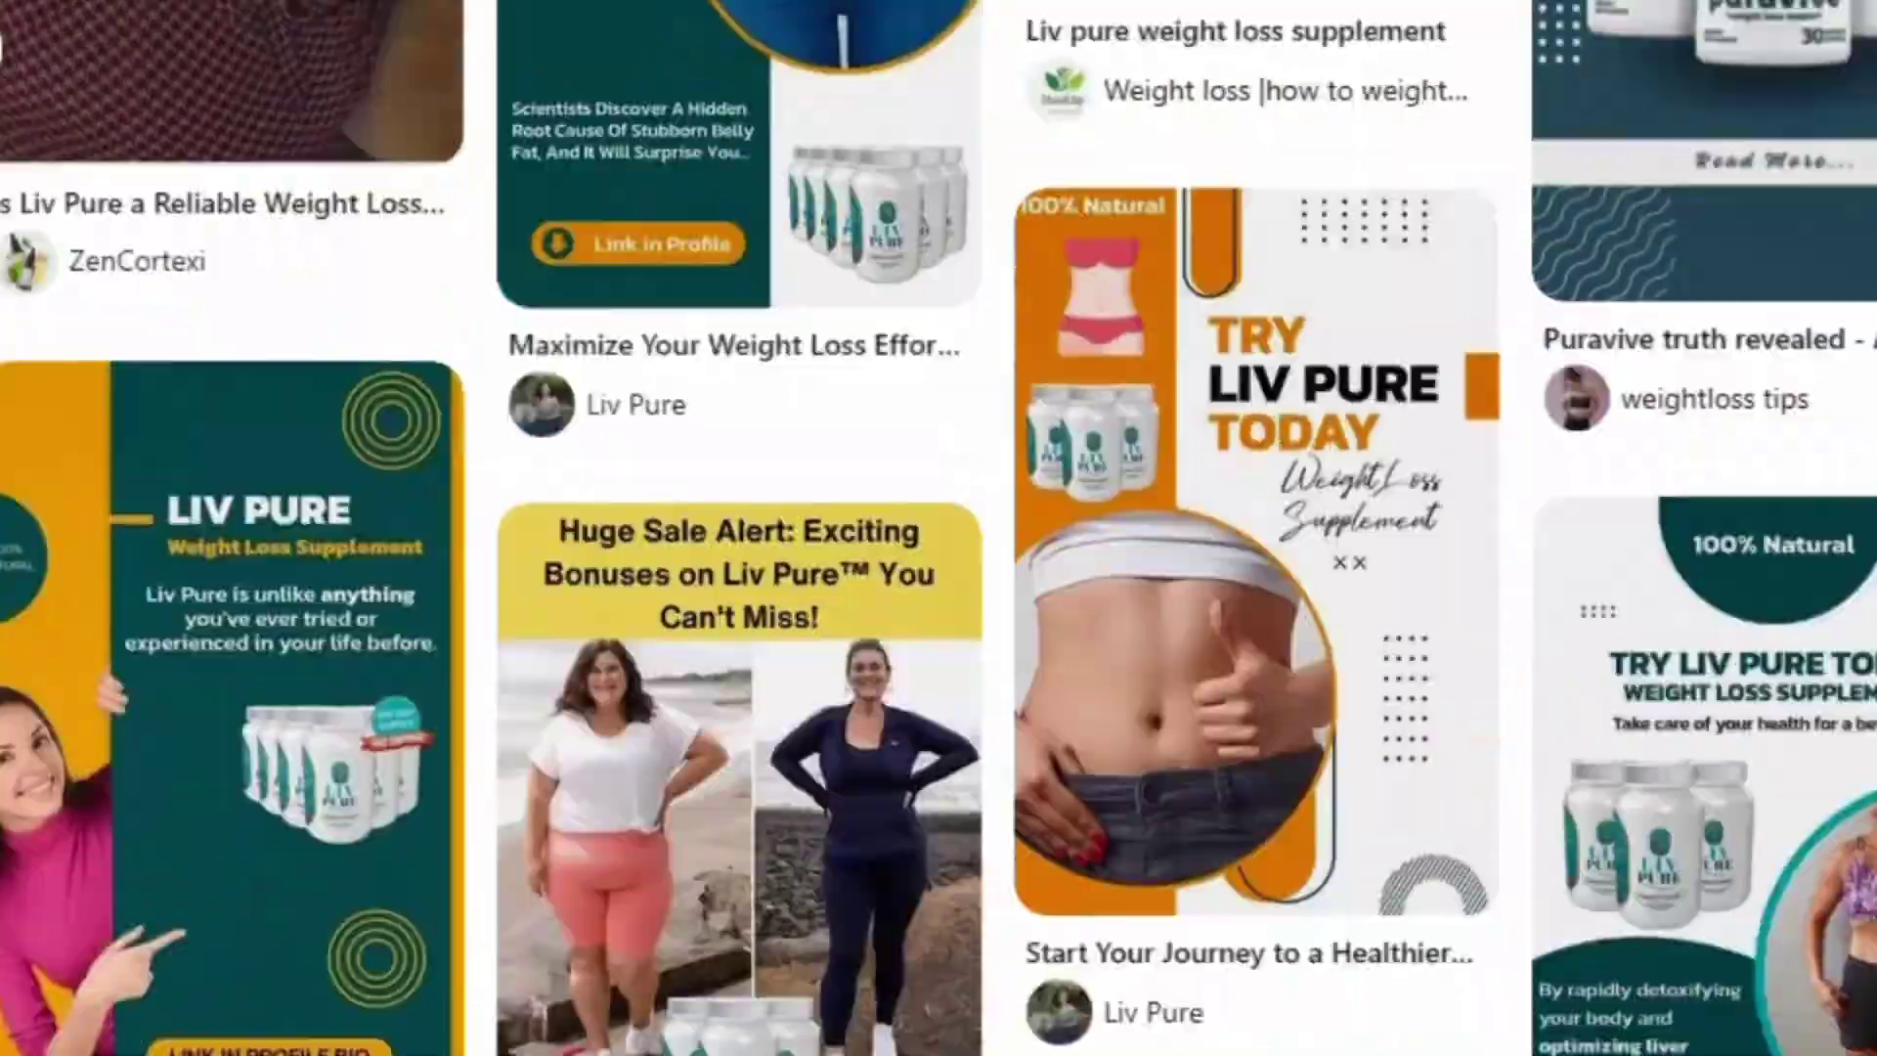
scroll(938, 527, "down", 4)
scroll(938, 528, "down", 2)
scroll(938, 528, "down", 10)
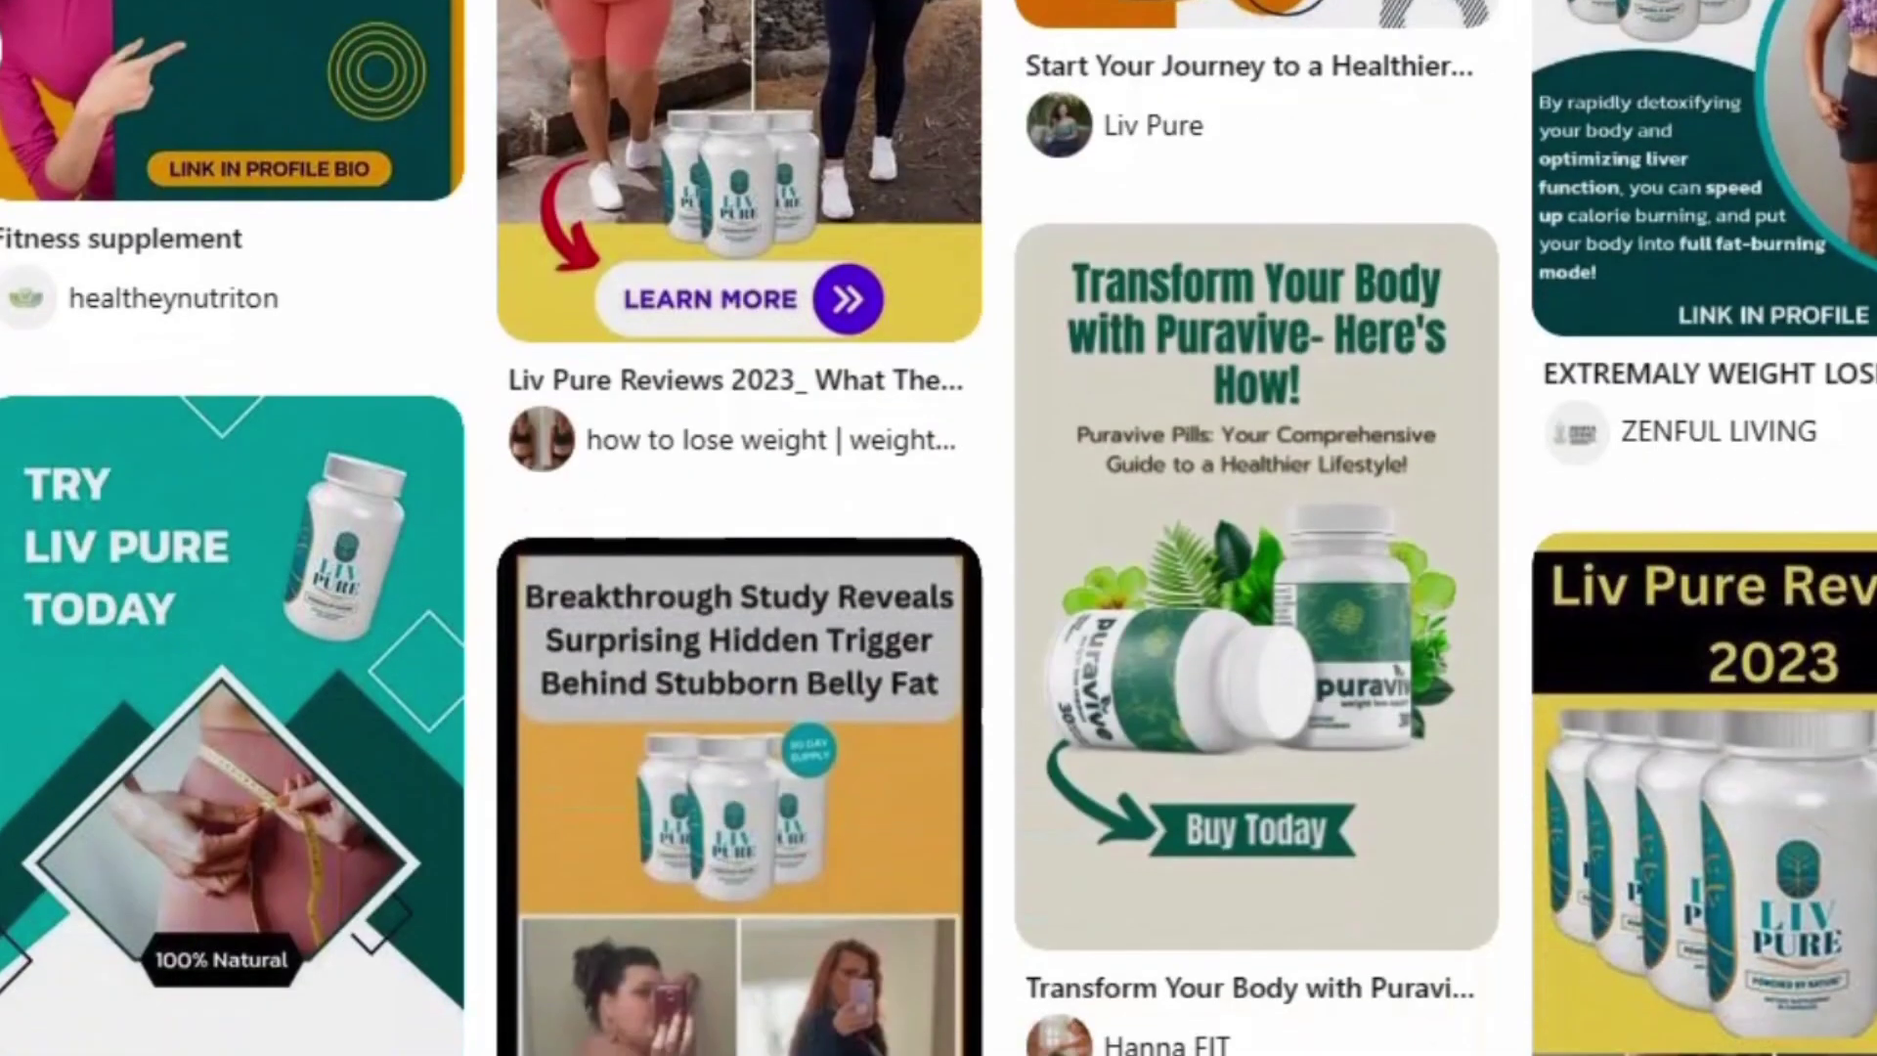
scroll(938, 528, "down", 8)
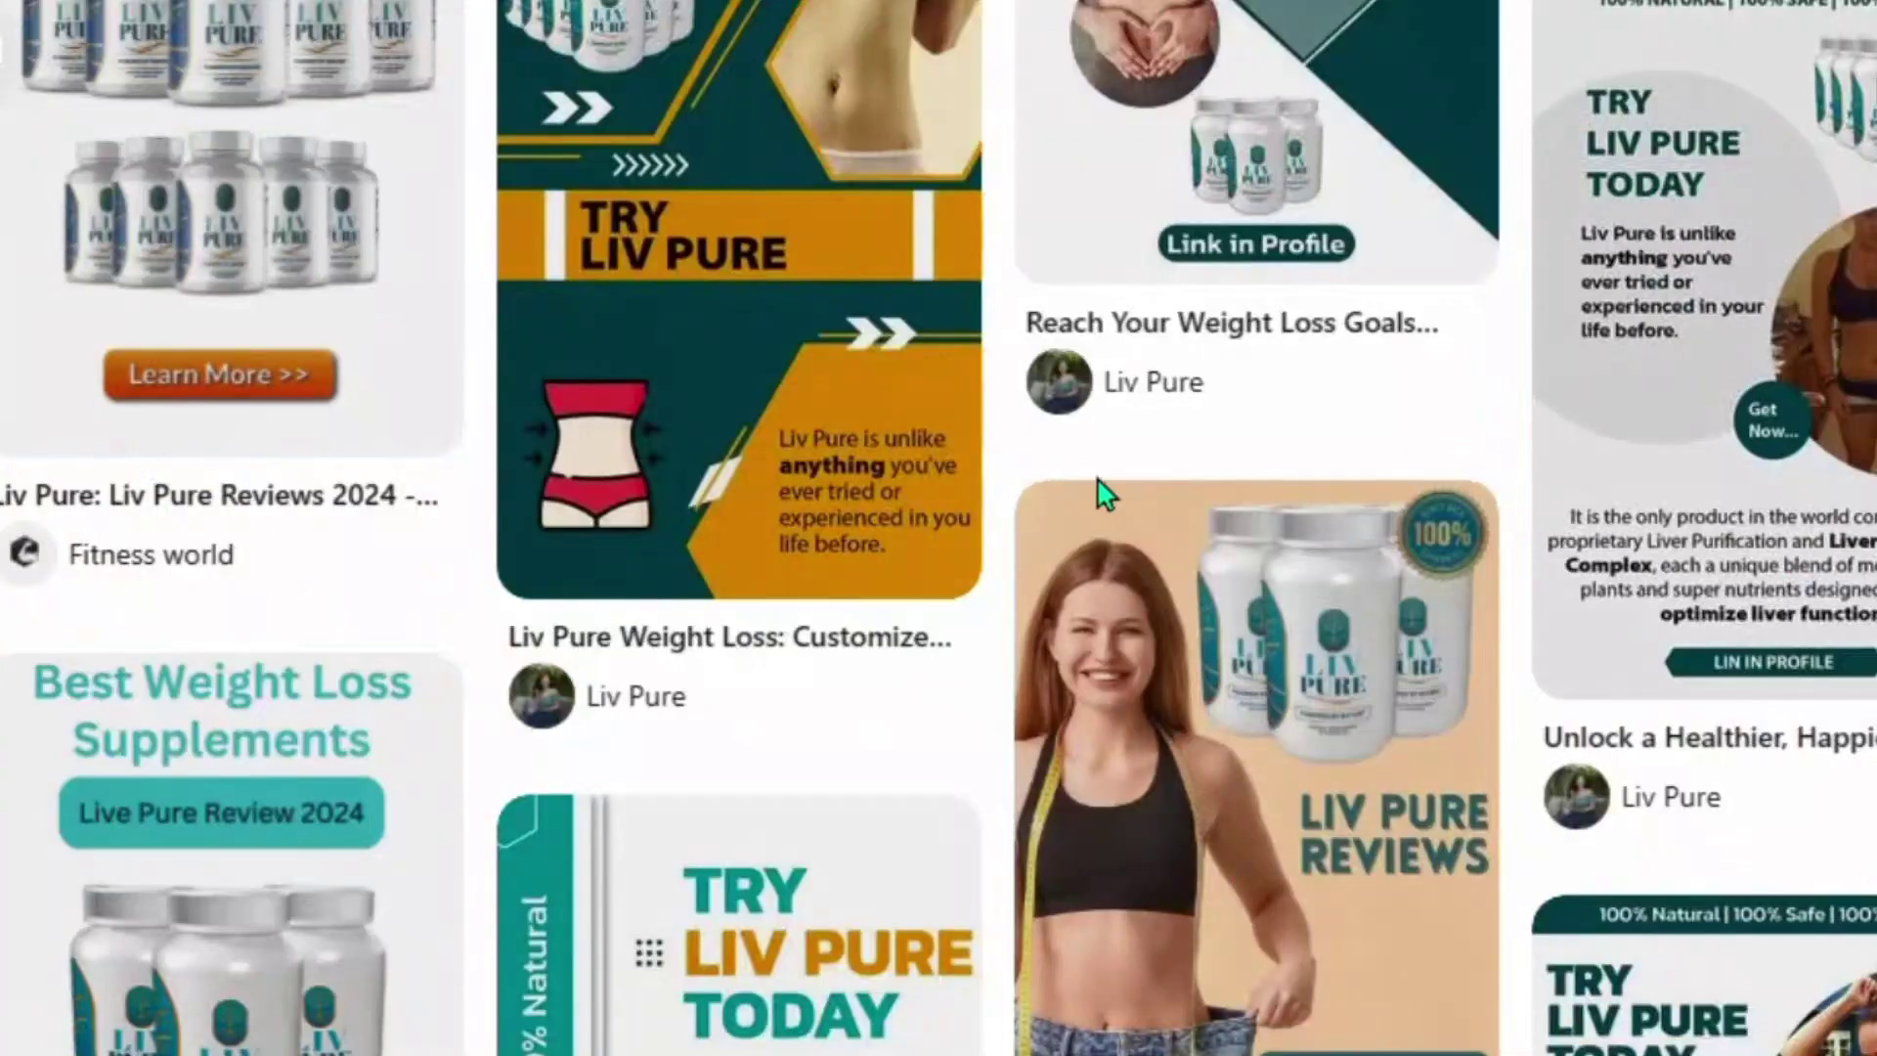
mouse_move(1256, 555)
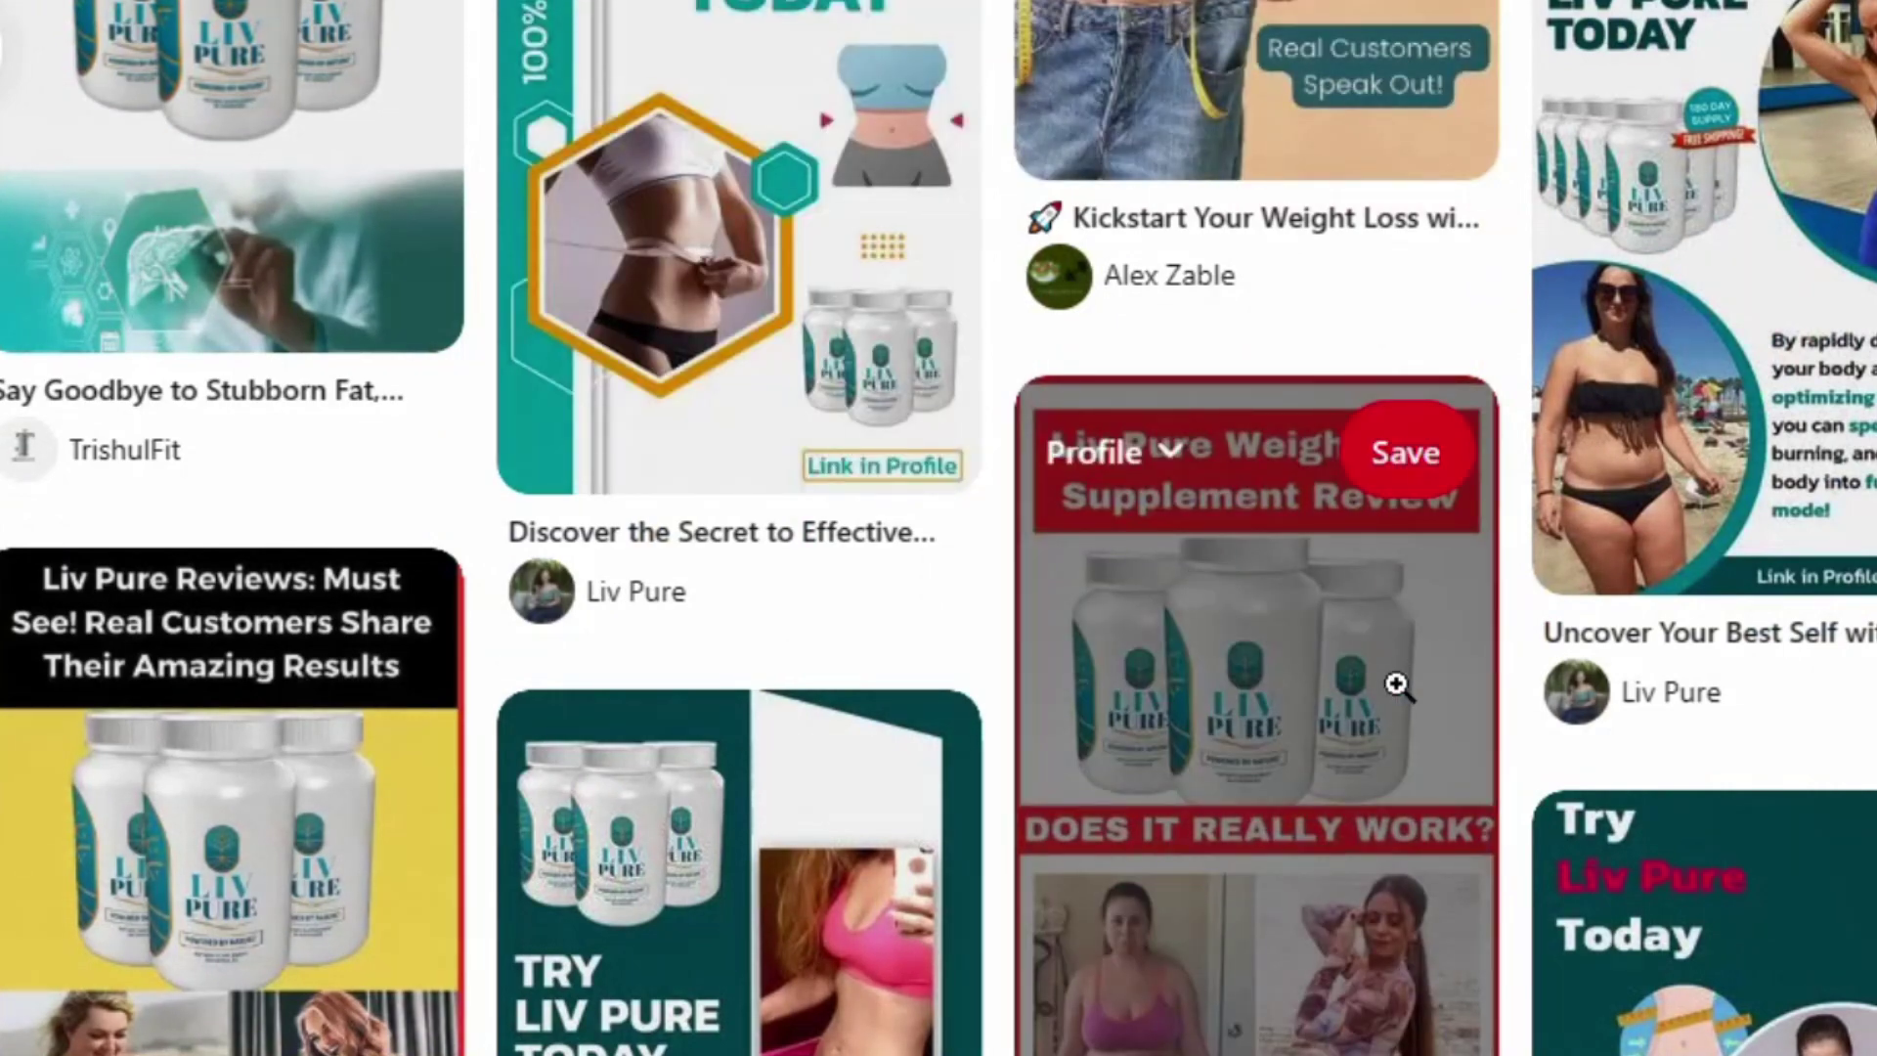
scroll(1396, 684, "down", 15)
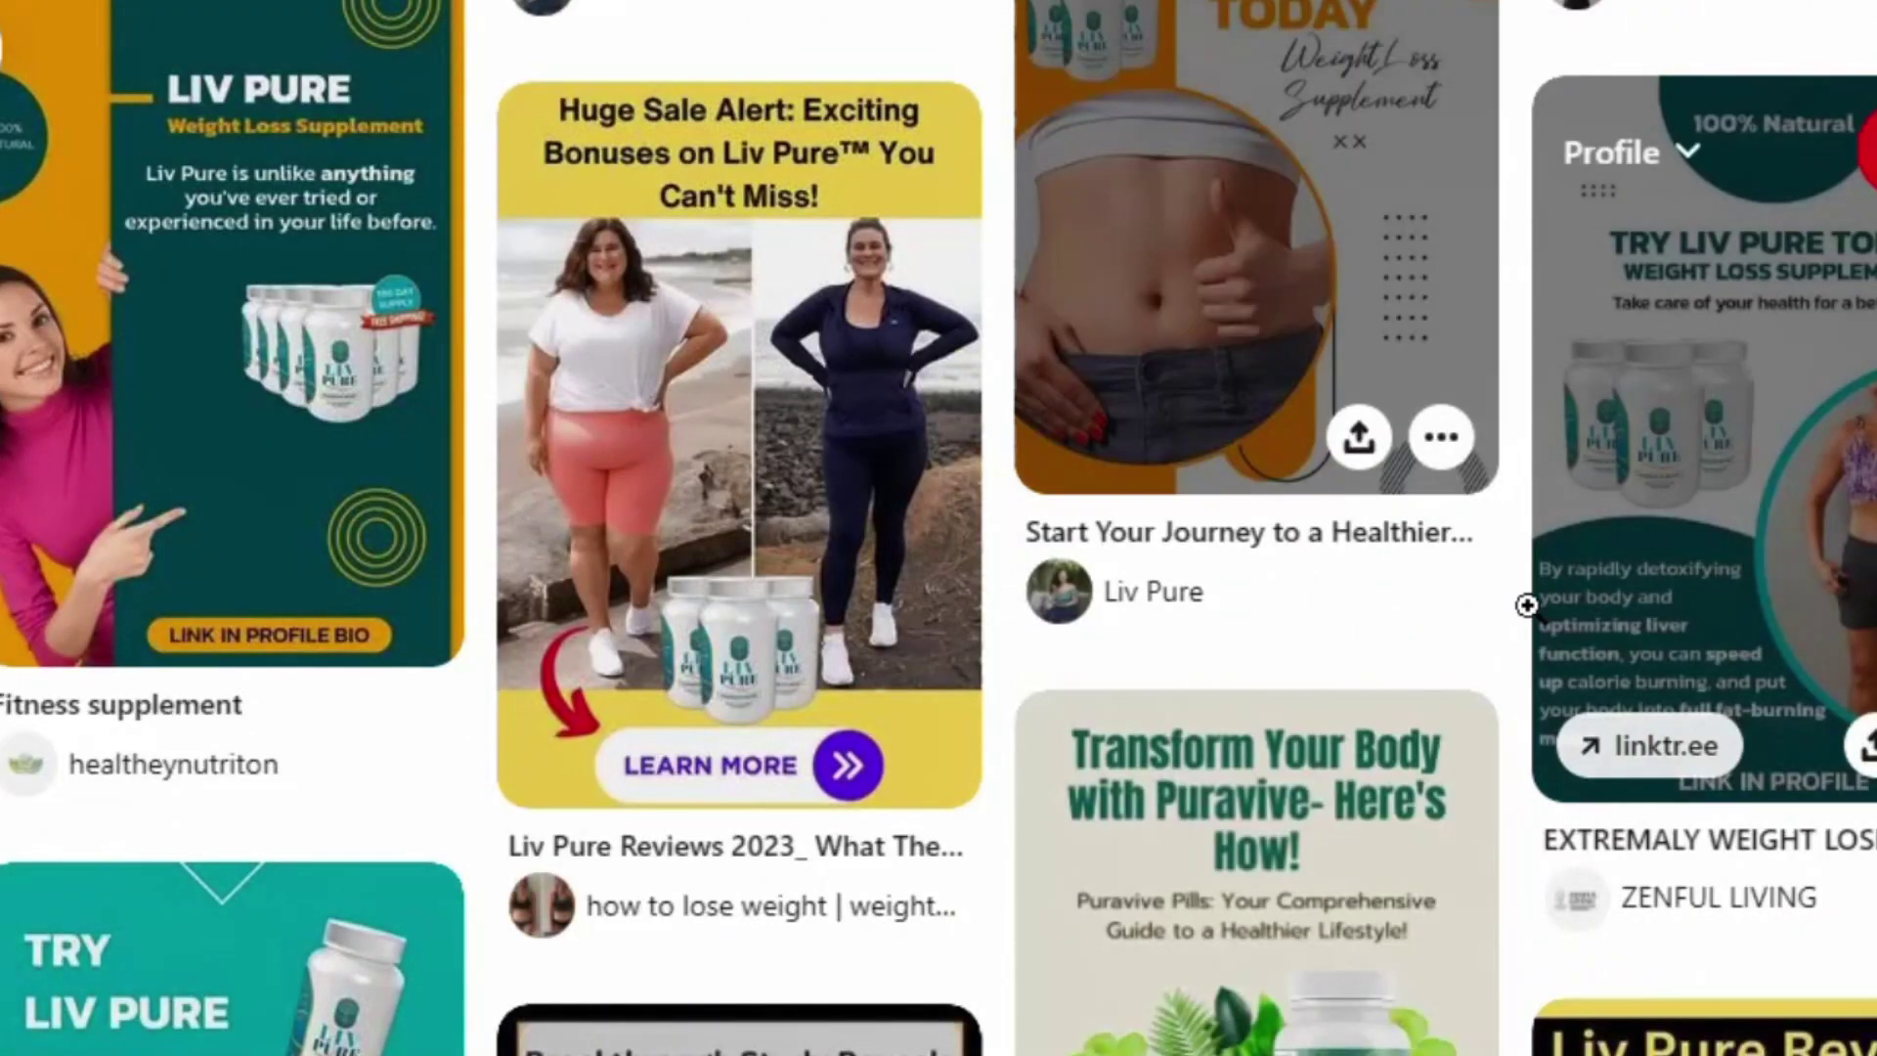
scroll(1352, 536, "down", 10)
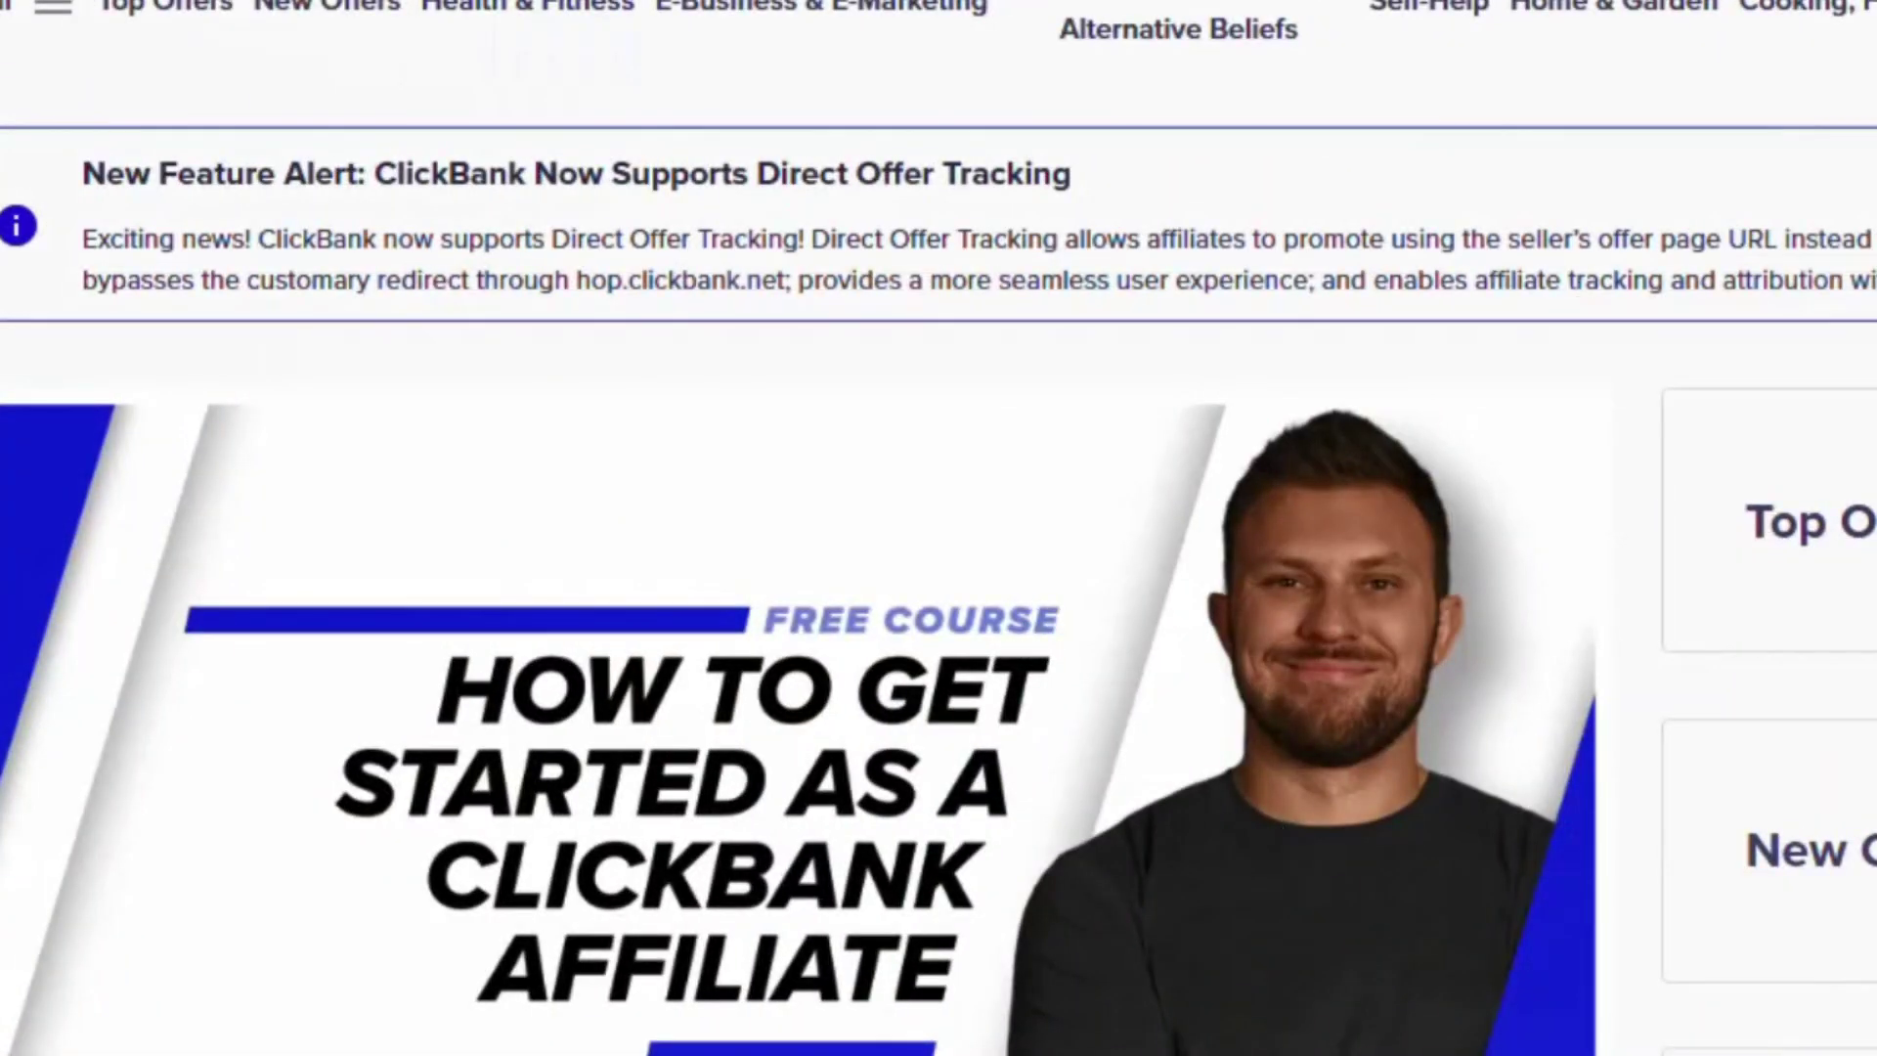
Step: Look over the ClickBank Marketplace home page, including its banners, offer shortcuts and Frequently Asked Questions
scroll(938, 528, "down", 2)
scroll(938, 528, "down", 9)
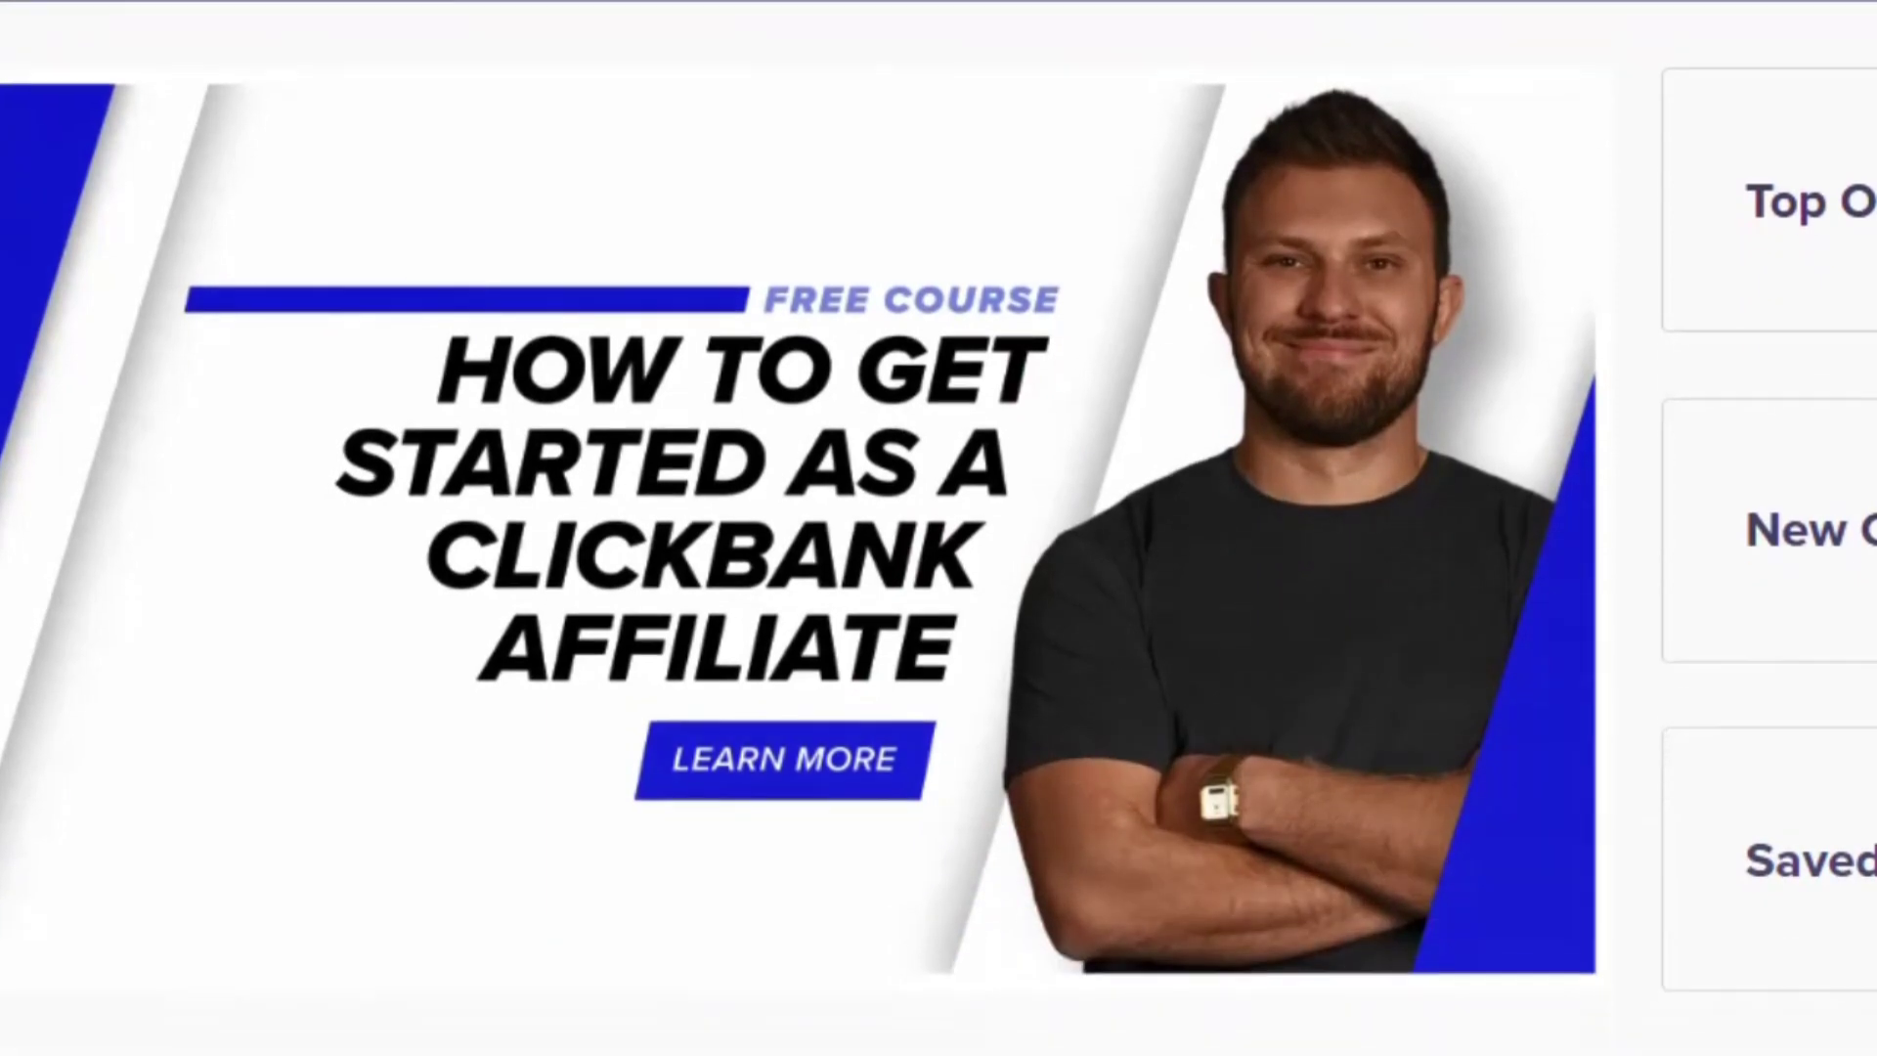
scroll(939, 528, "down", 7)
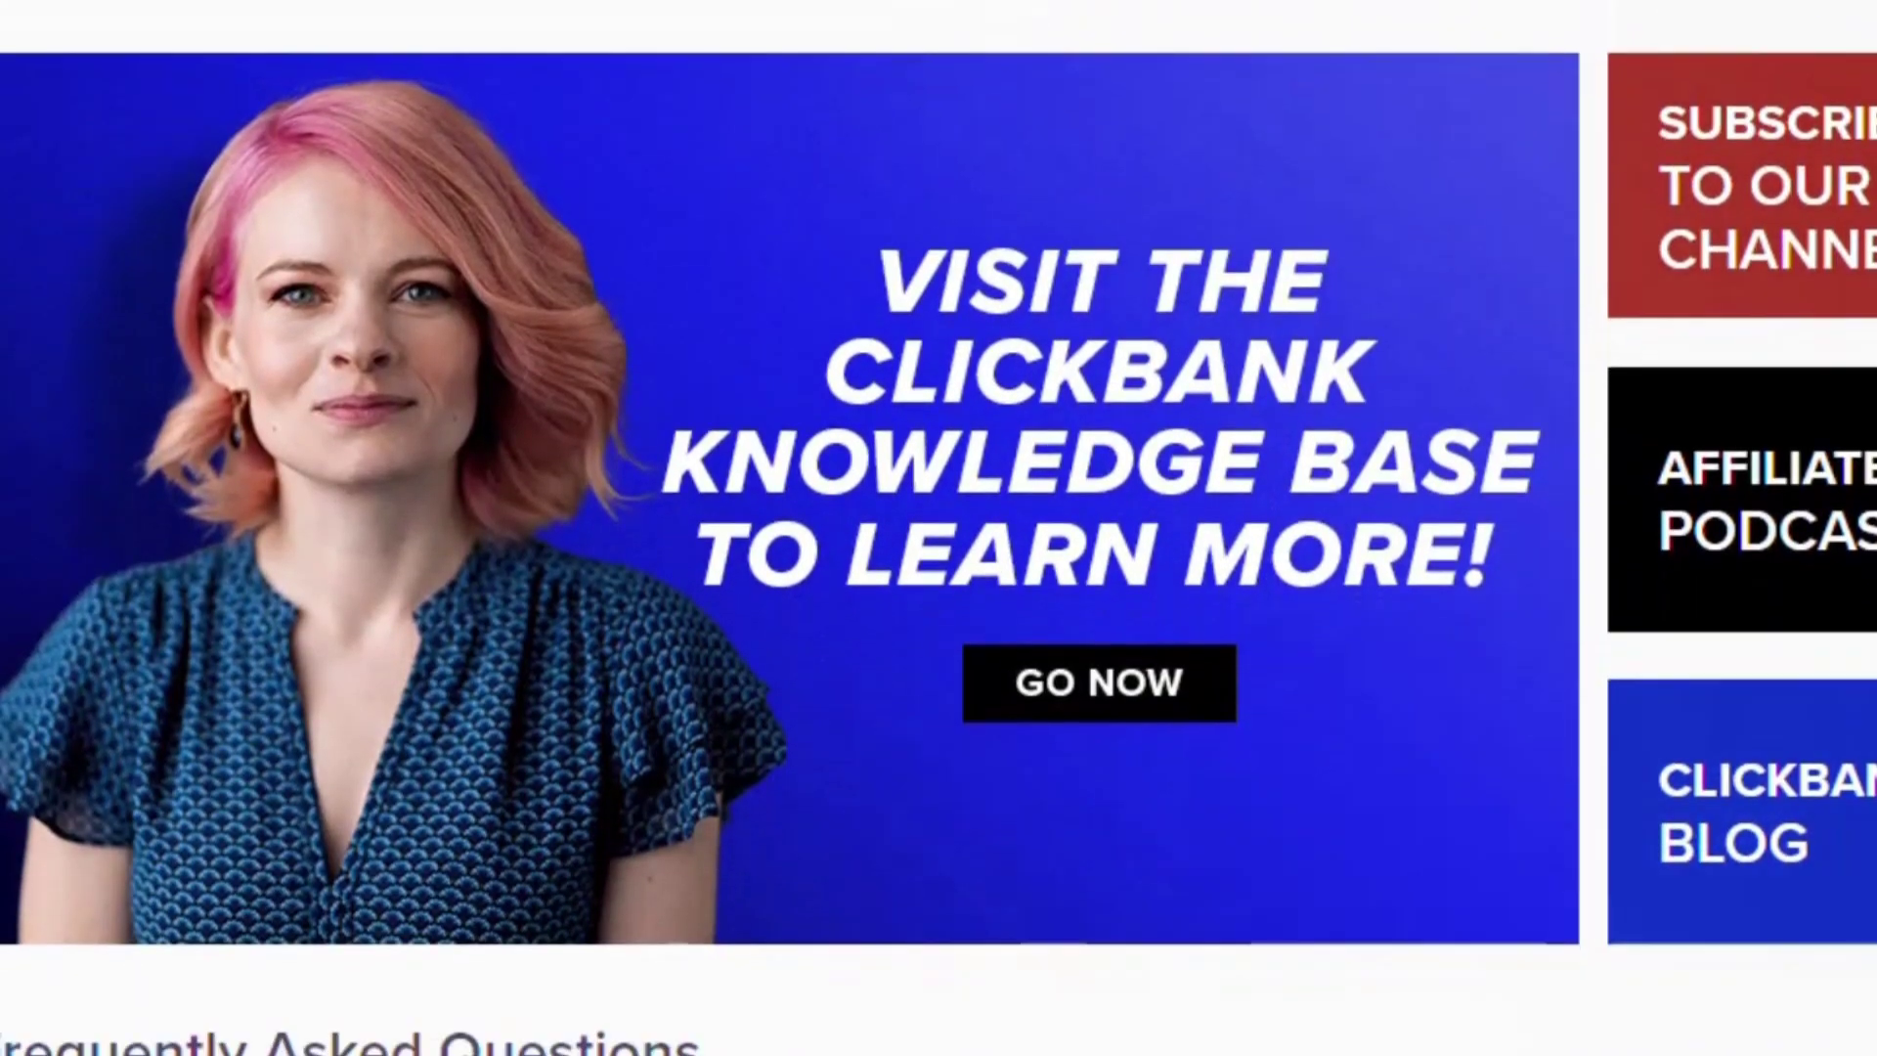
scroll(938, 527, "down", 5)
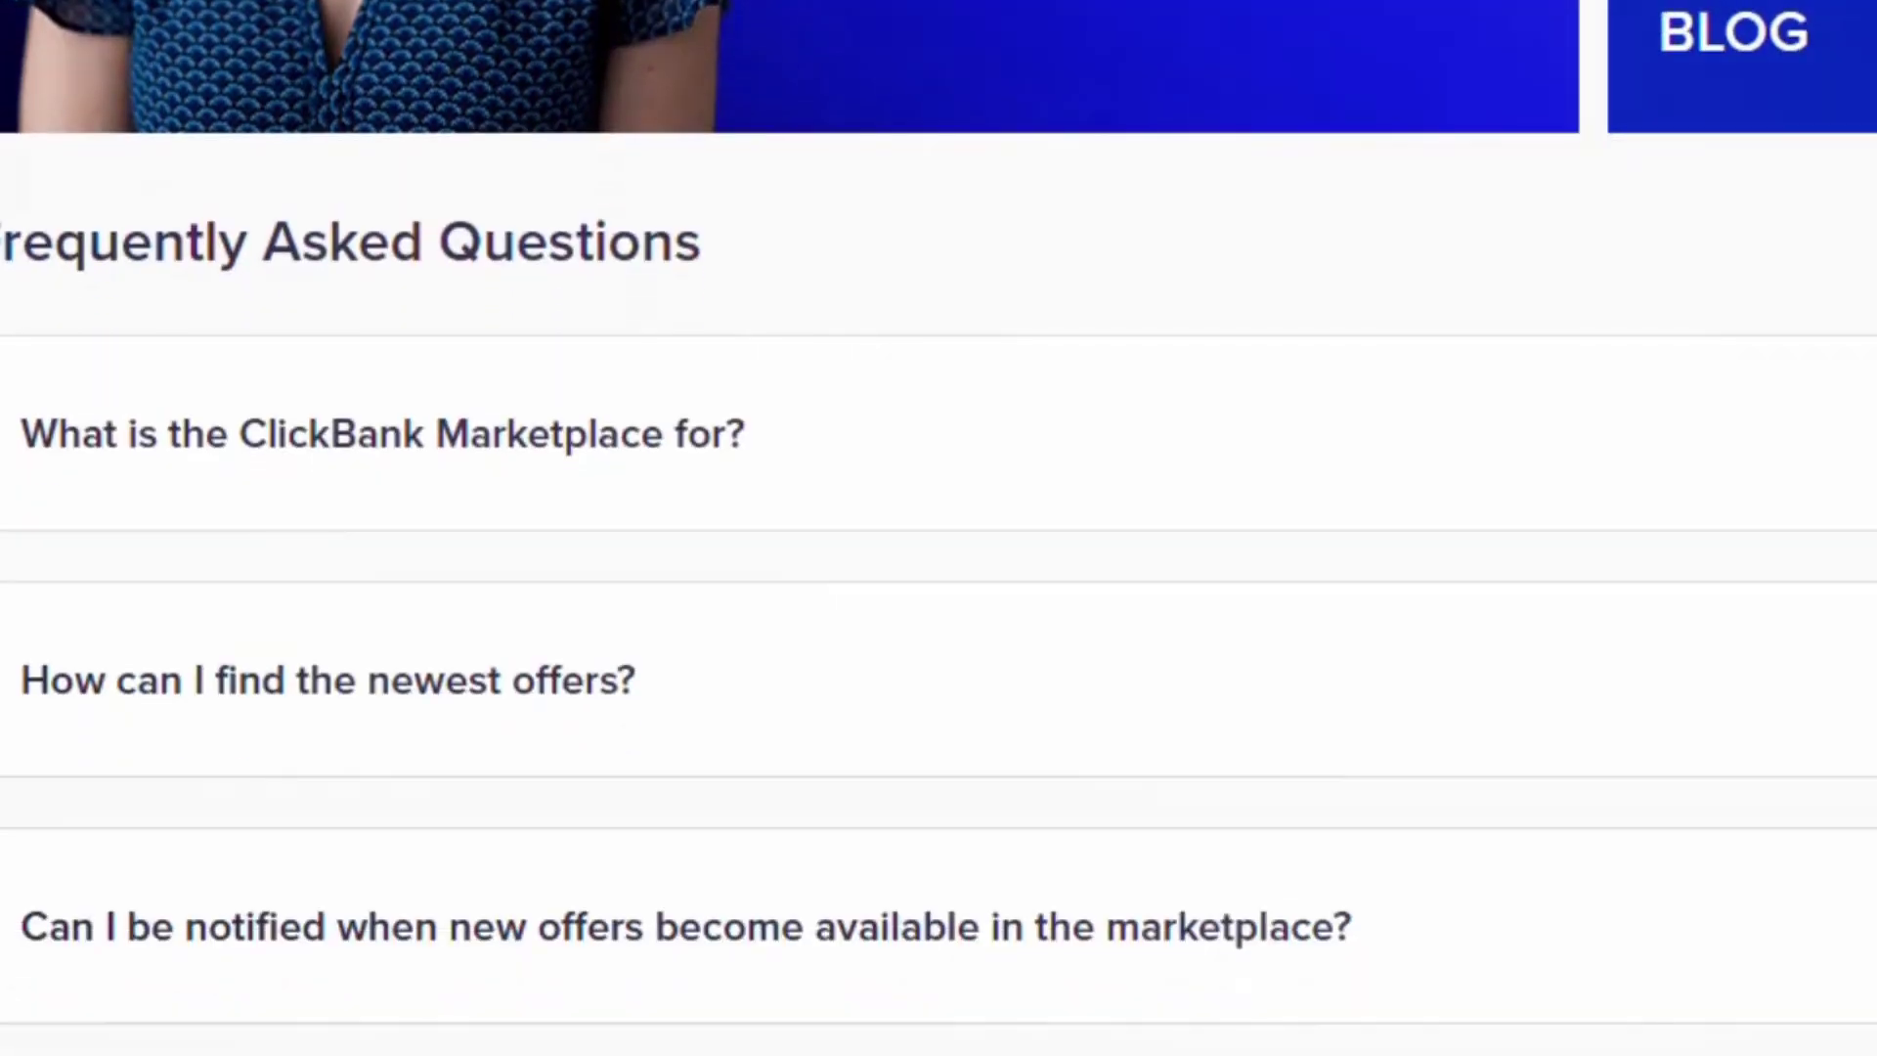
scroll(938, 528, "up", 10)
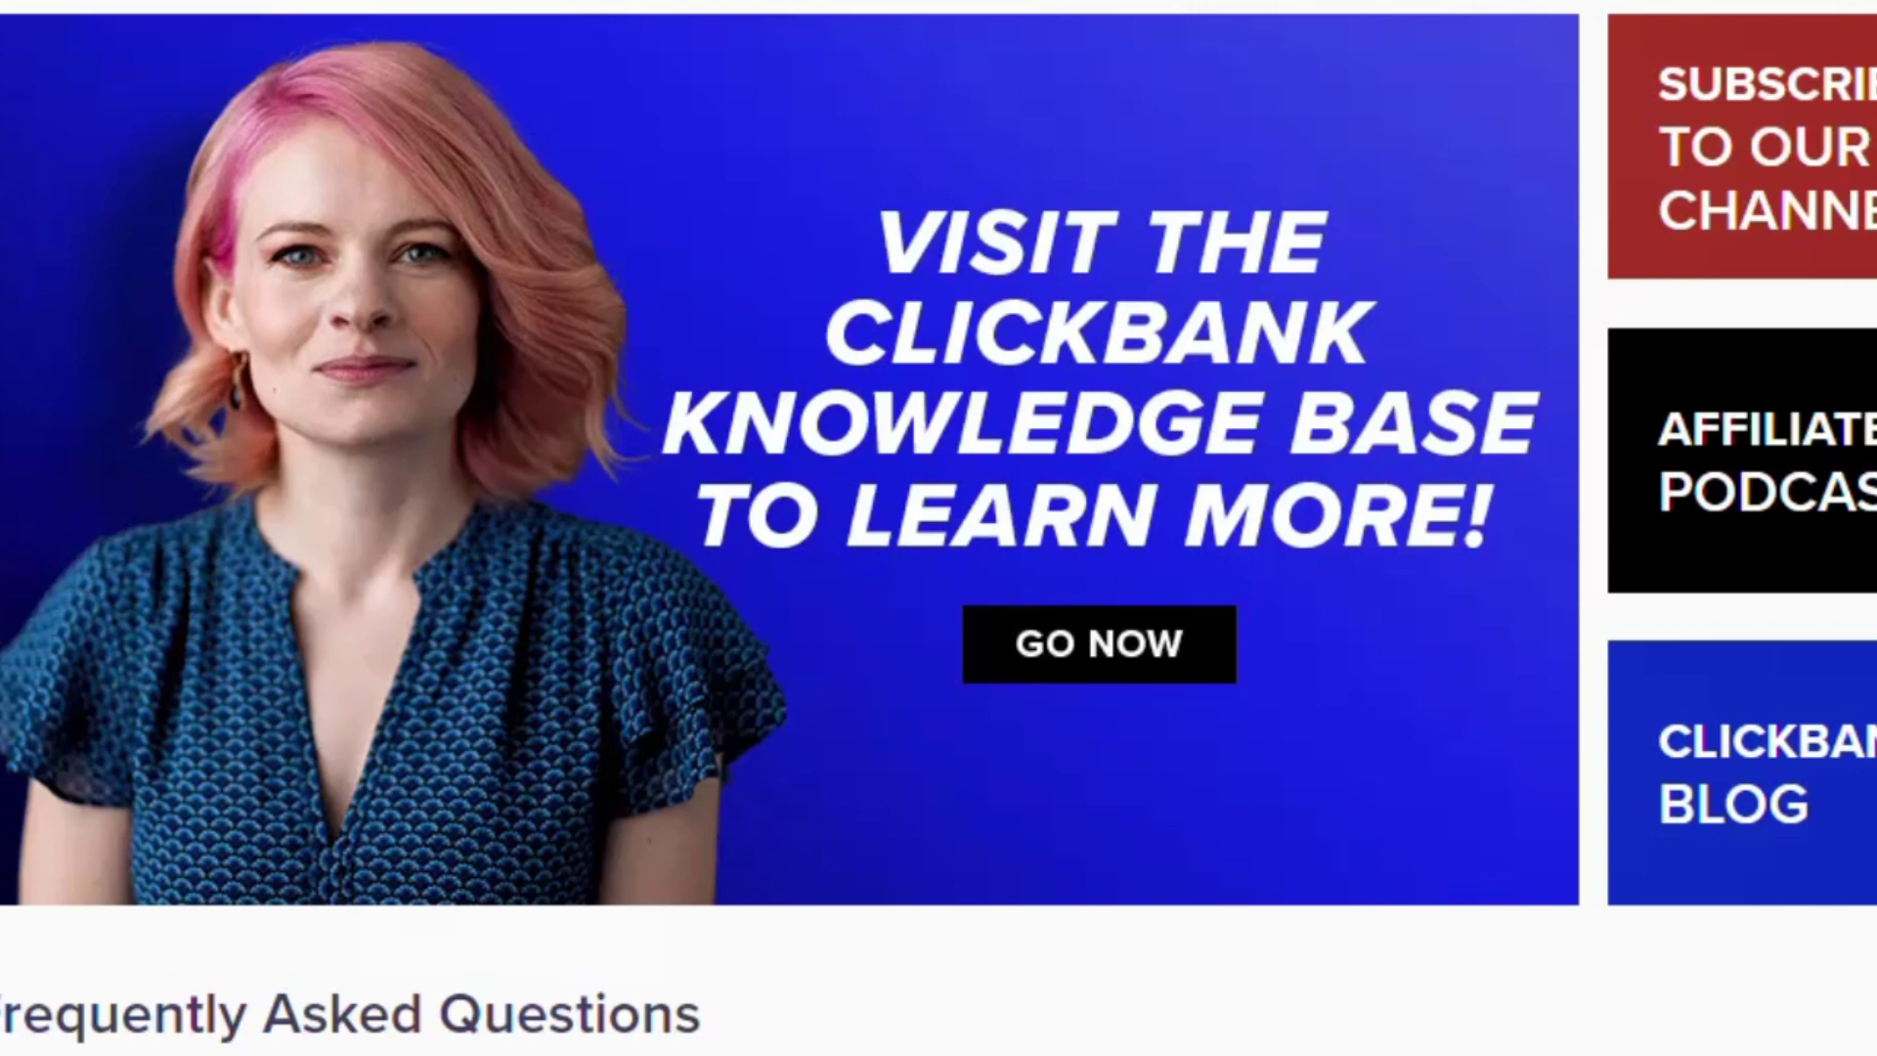
scroll(939, 527, "up", 10)
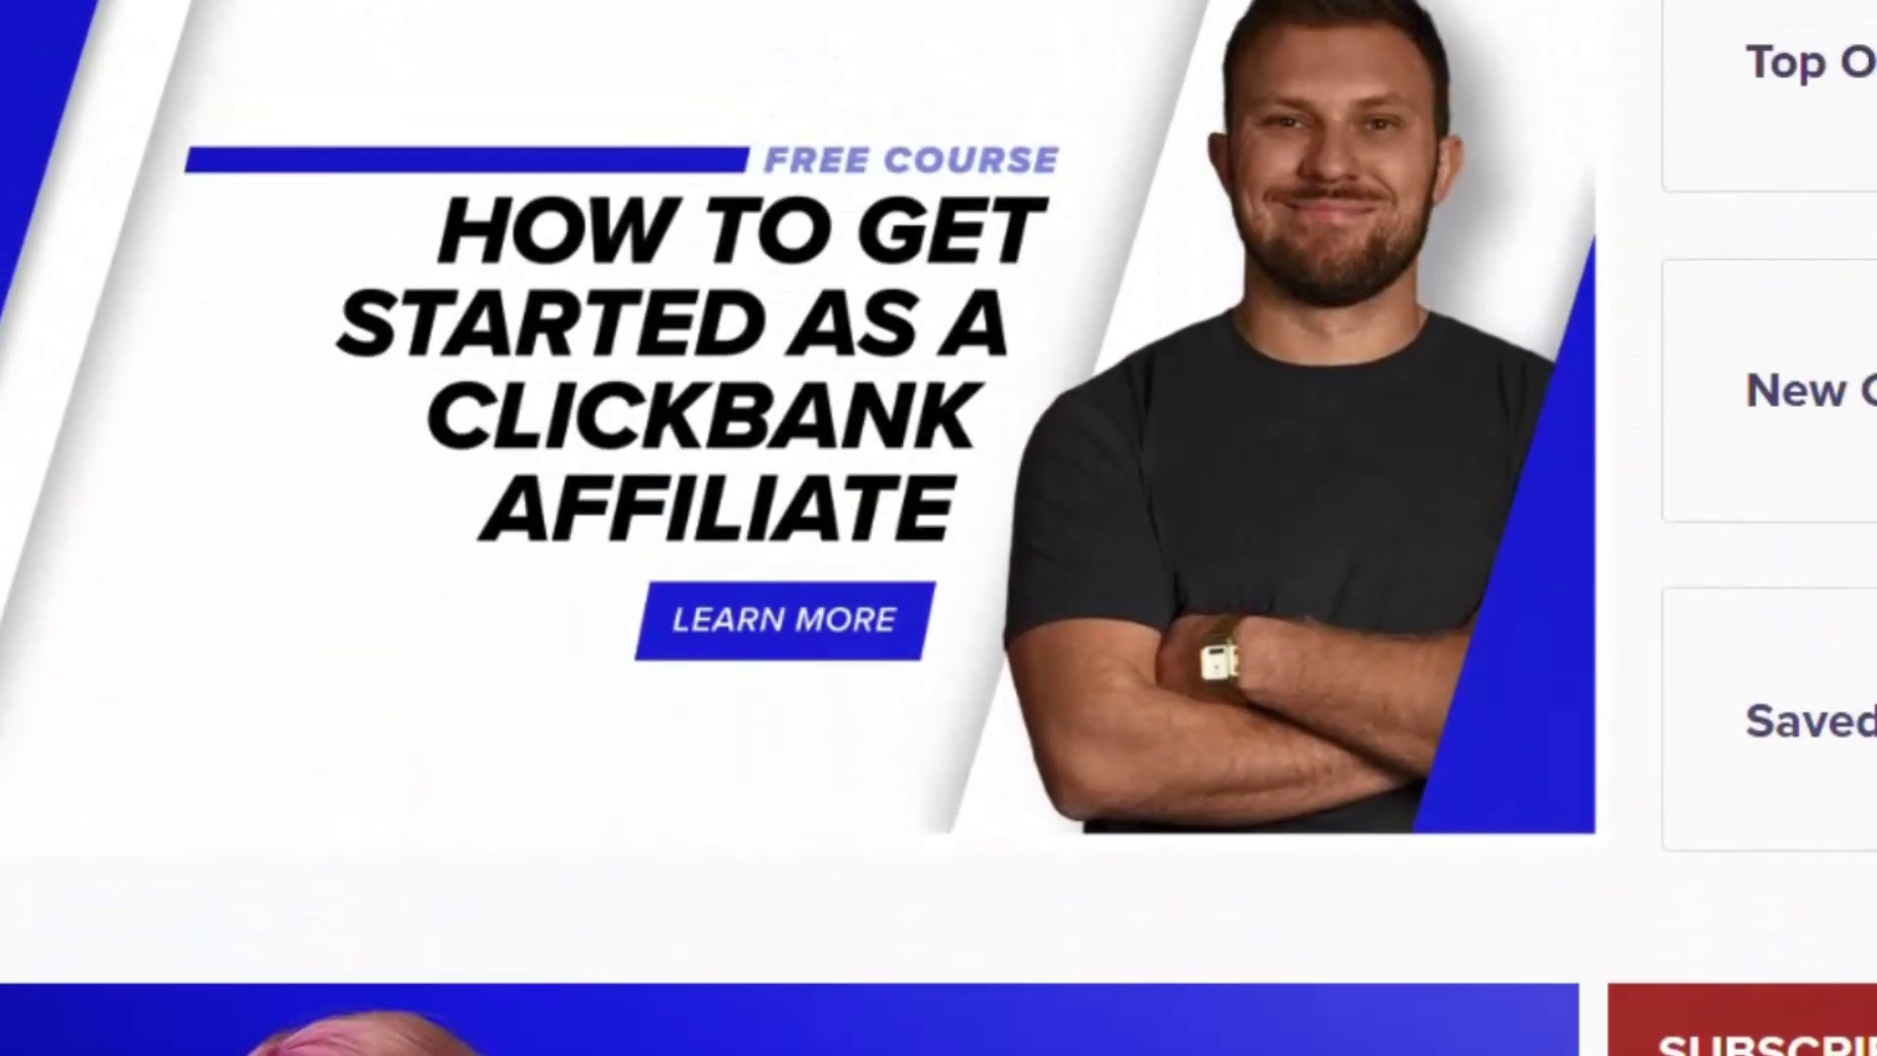
scroll(938, 528, "up", 7)
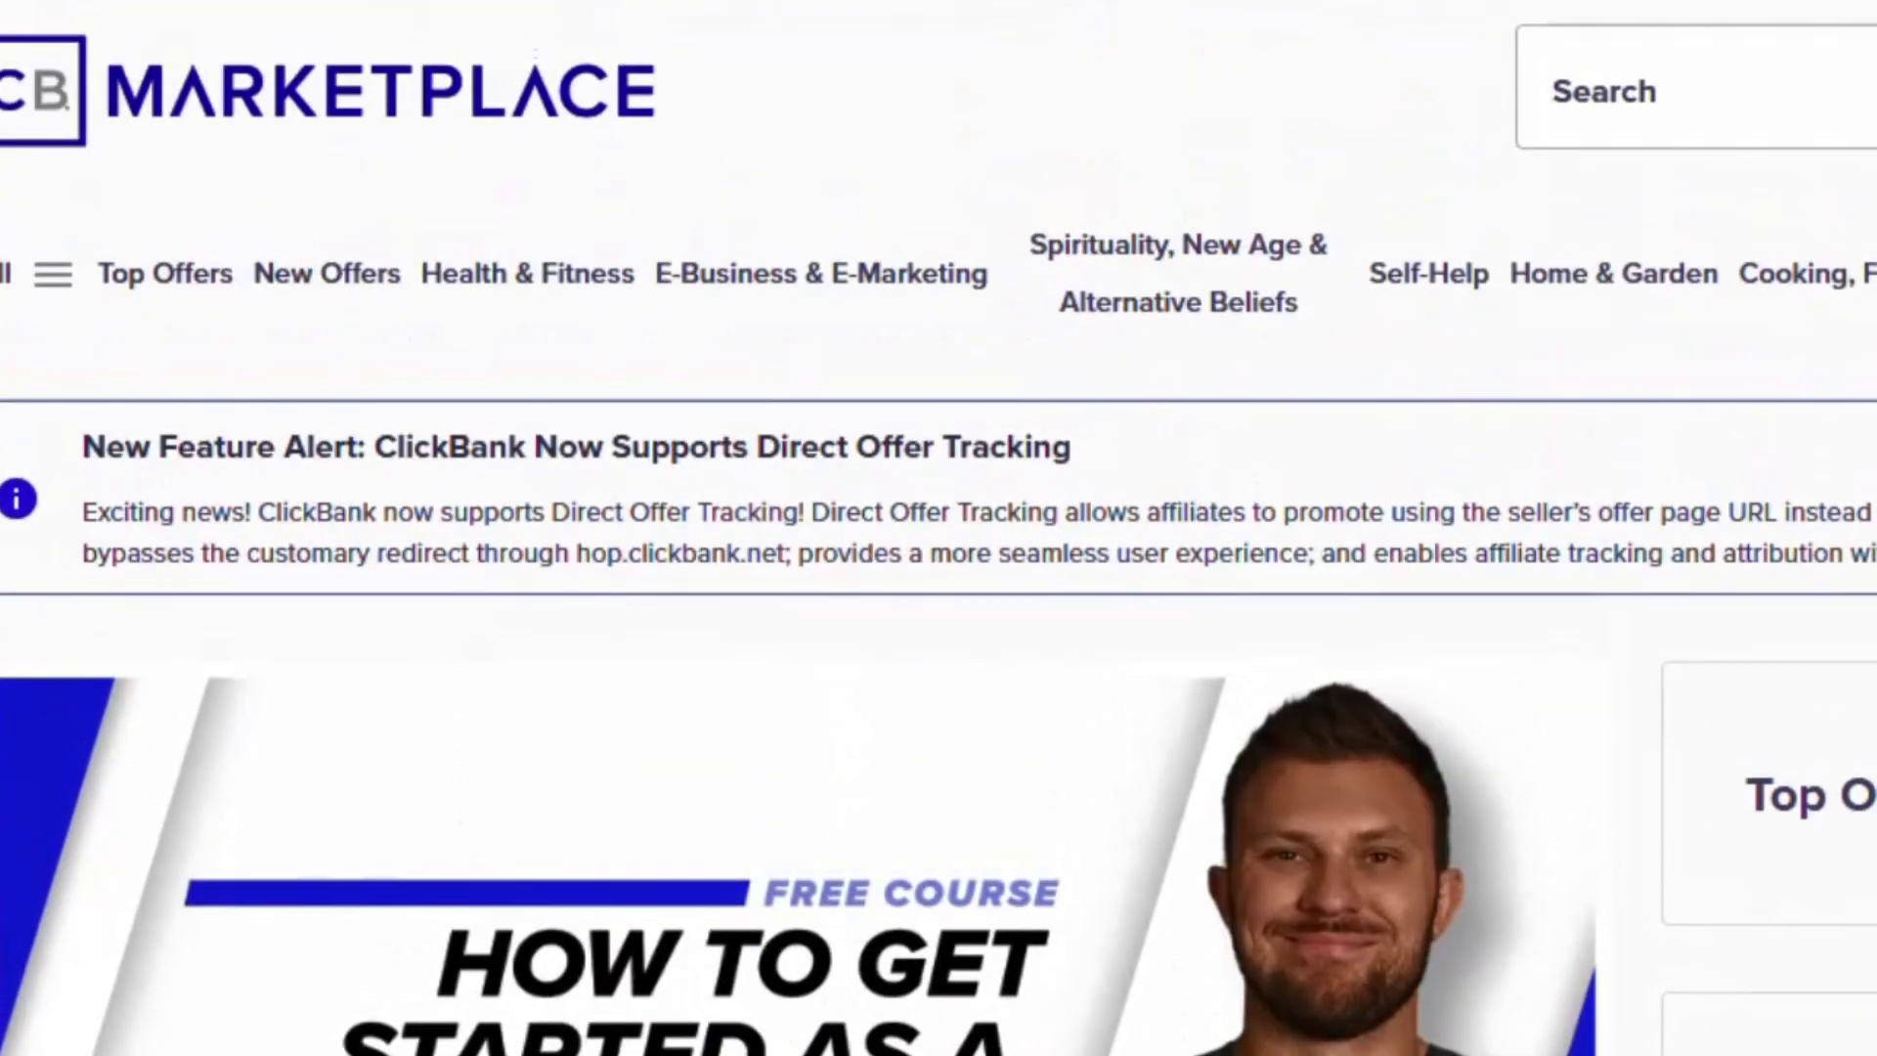
scroll(938, 527, "down", 2)
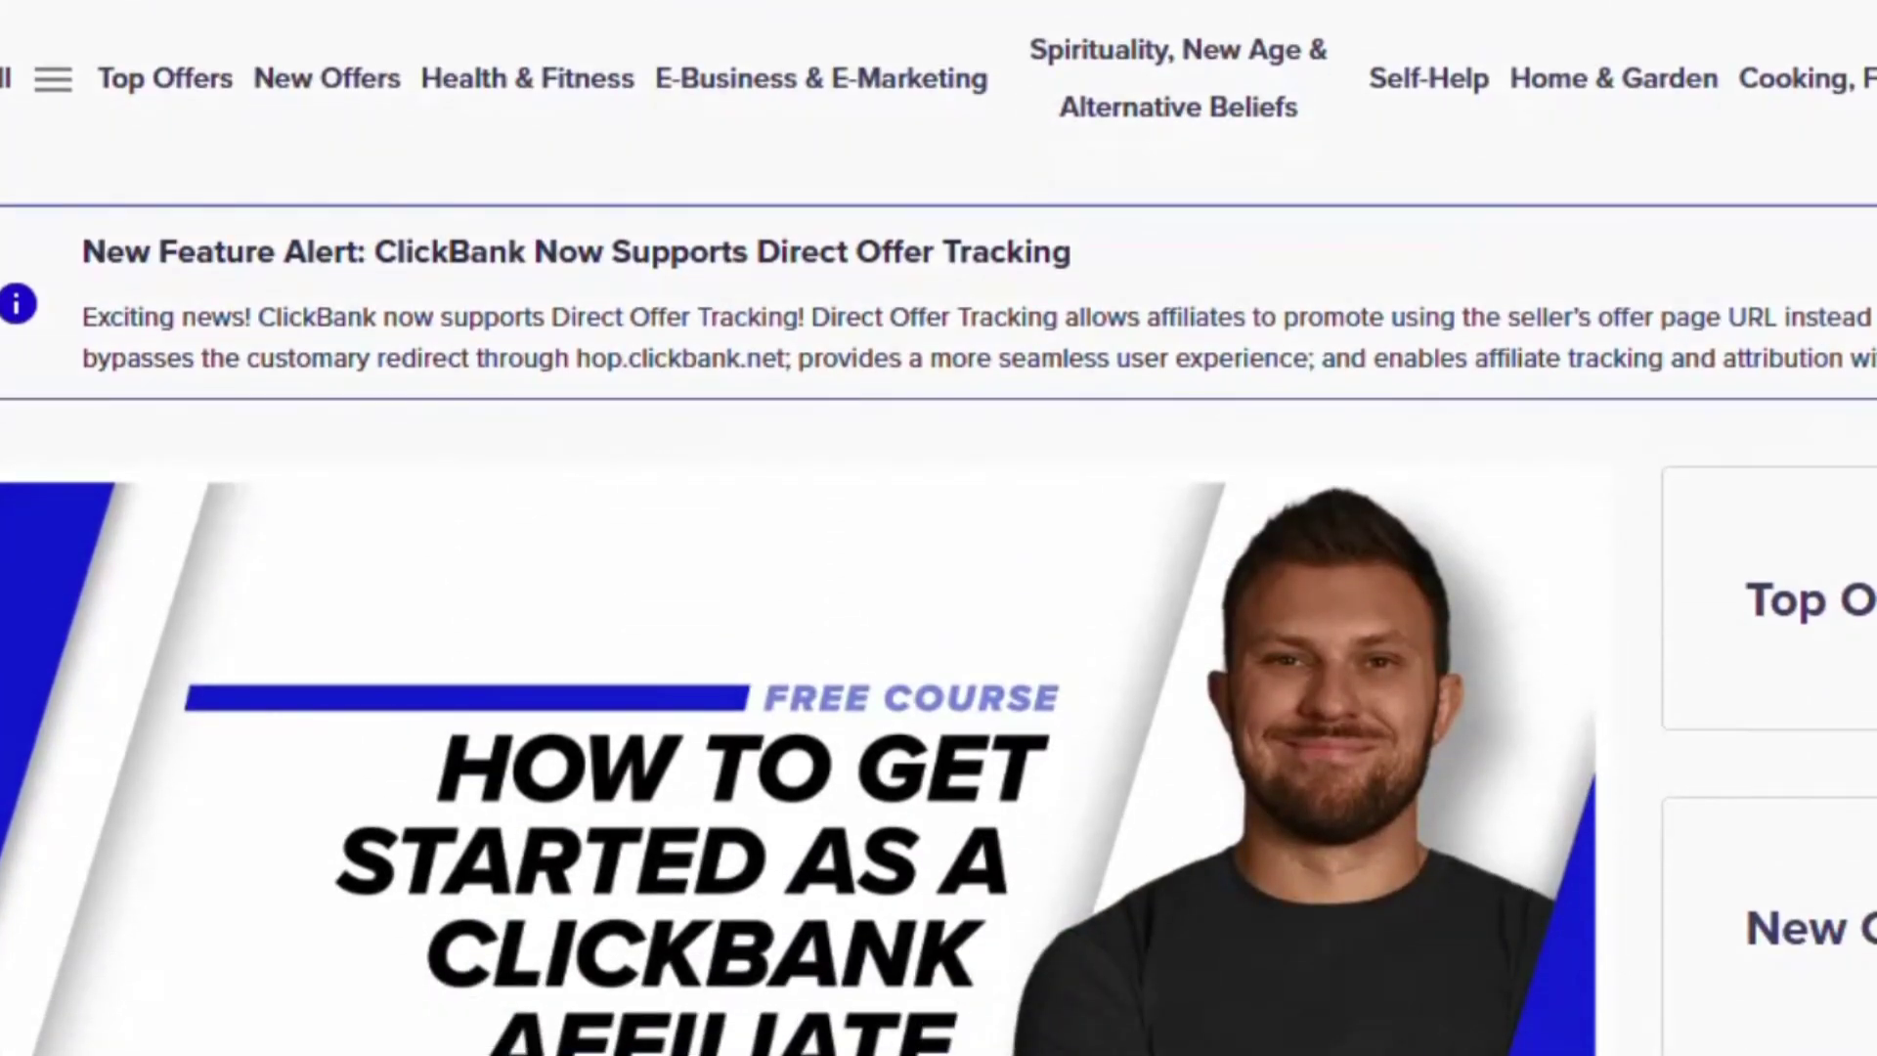
Step: Open the Health & Fitness category and check the Java Burn offer's average commission per conversion and gravity score
scroll(938, 528, "up", 2)
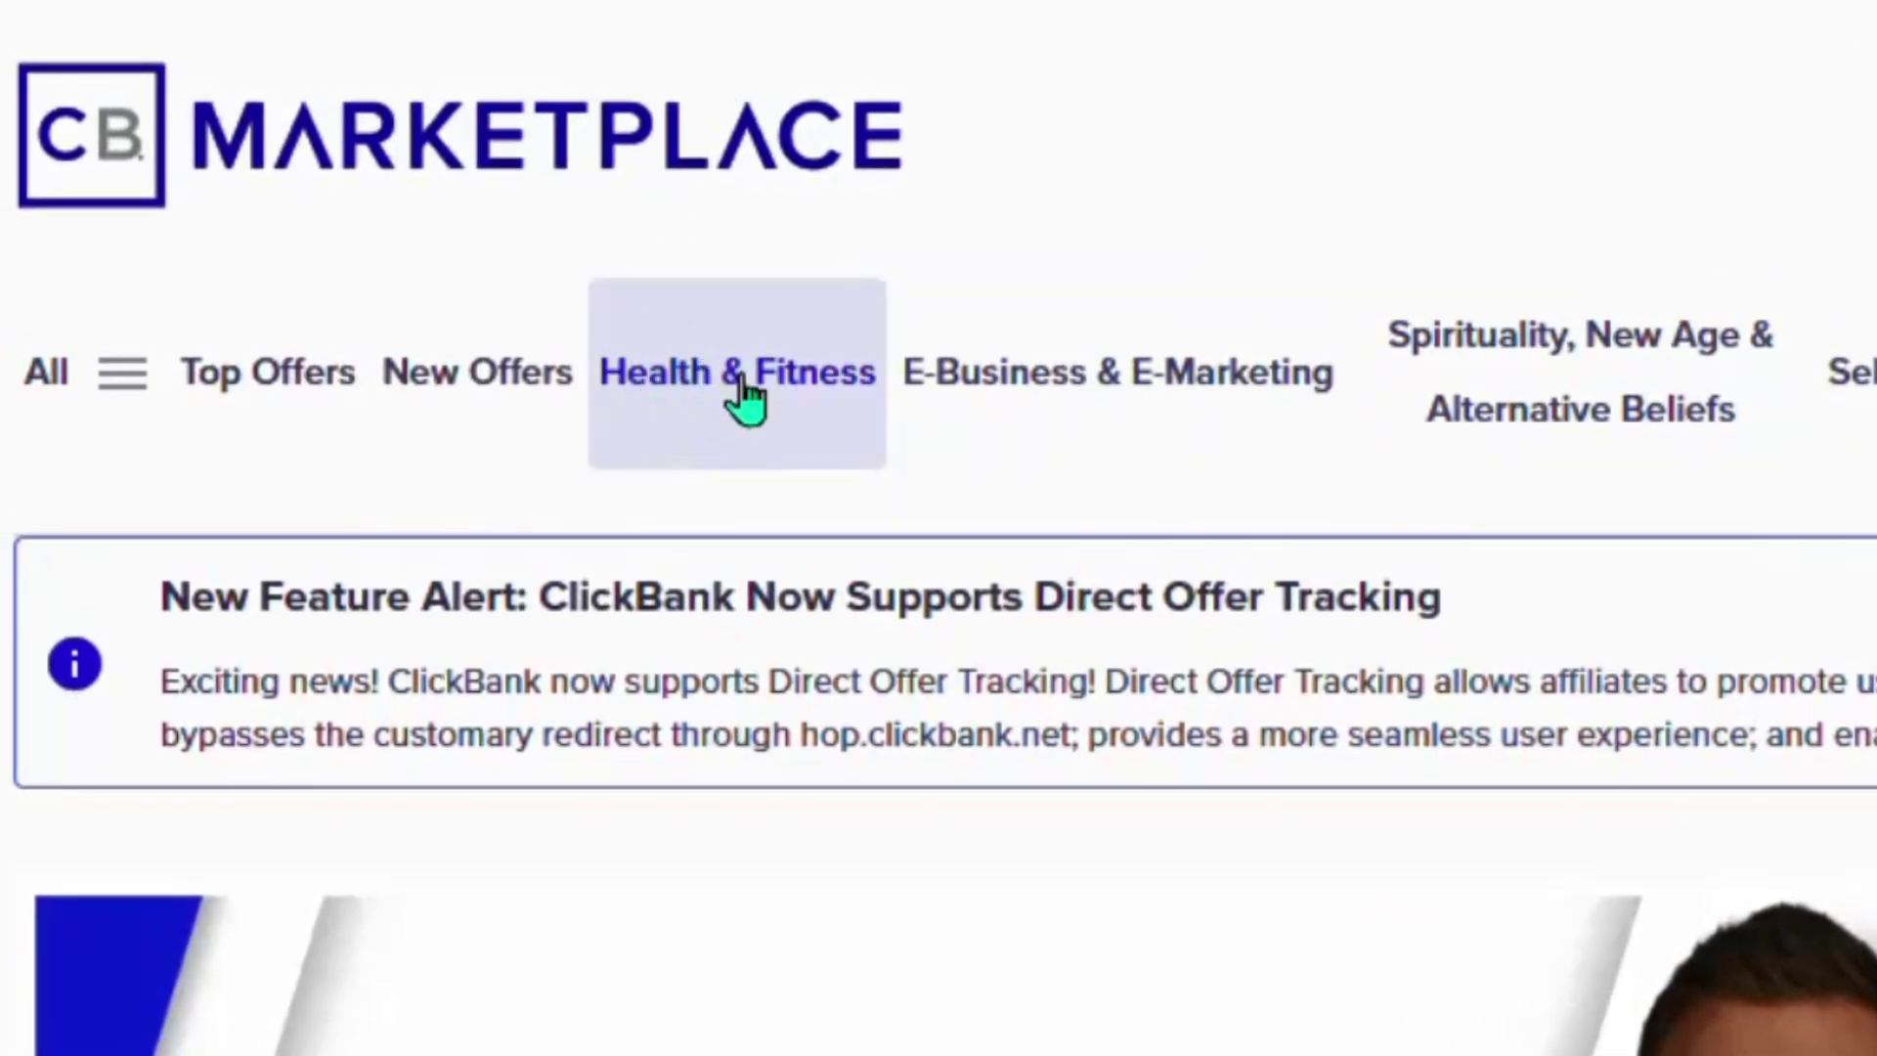
left_click(762, 428)
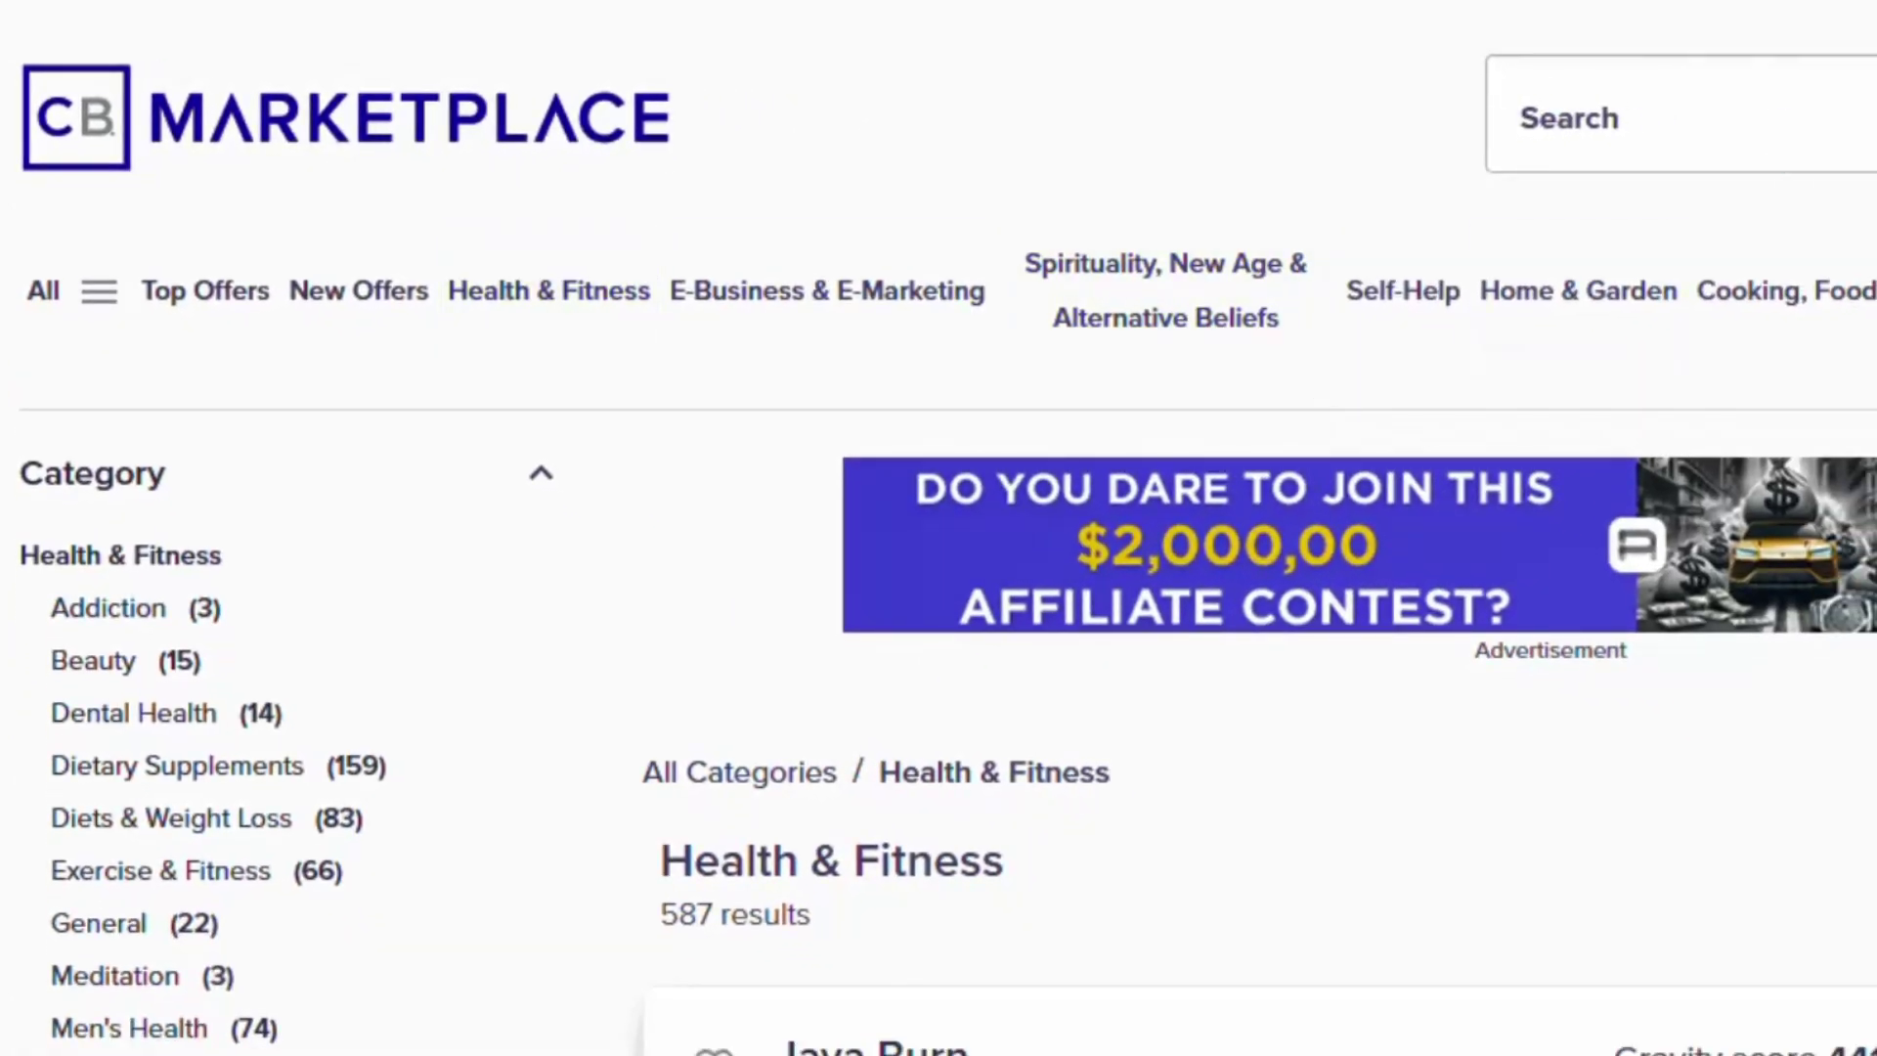
scroll(1251, 586, "down", 8)
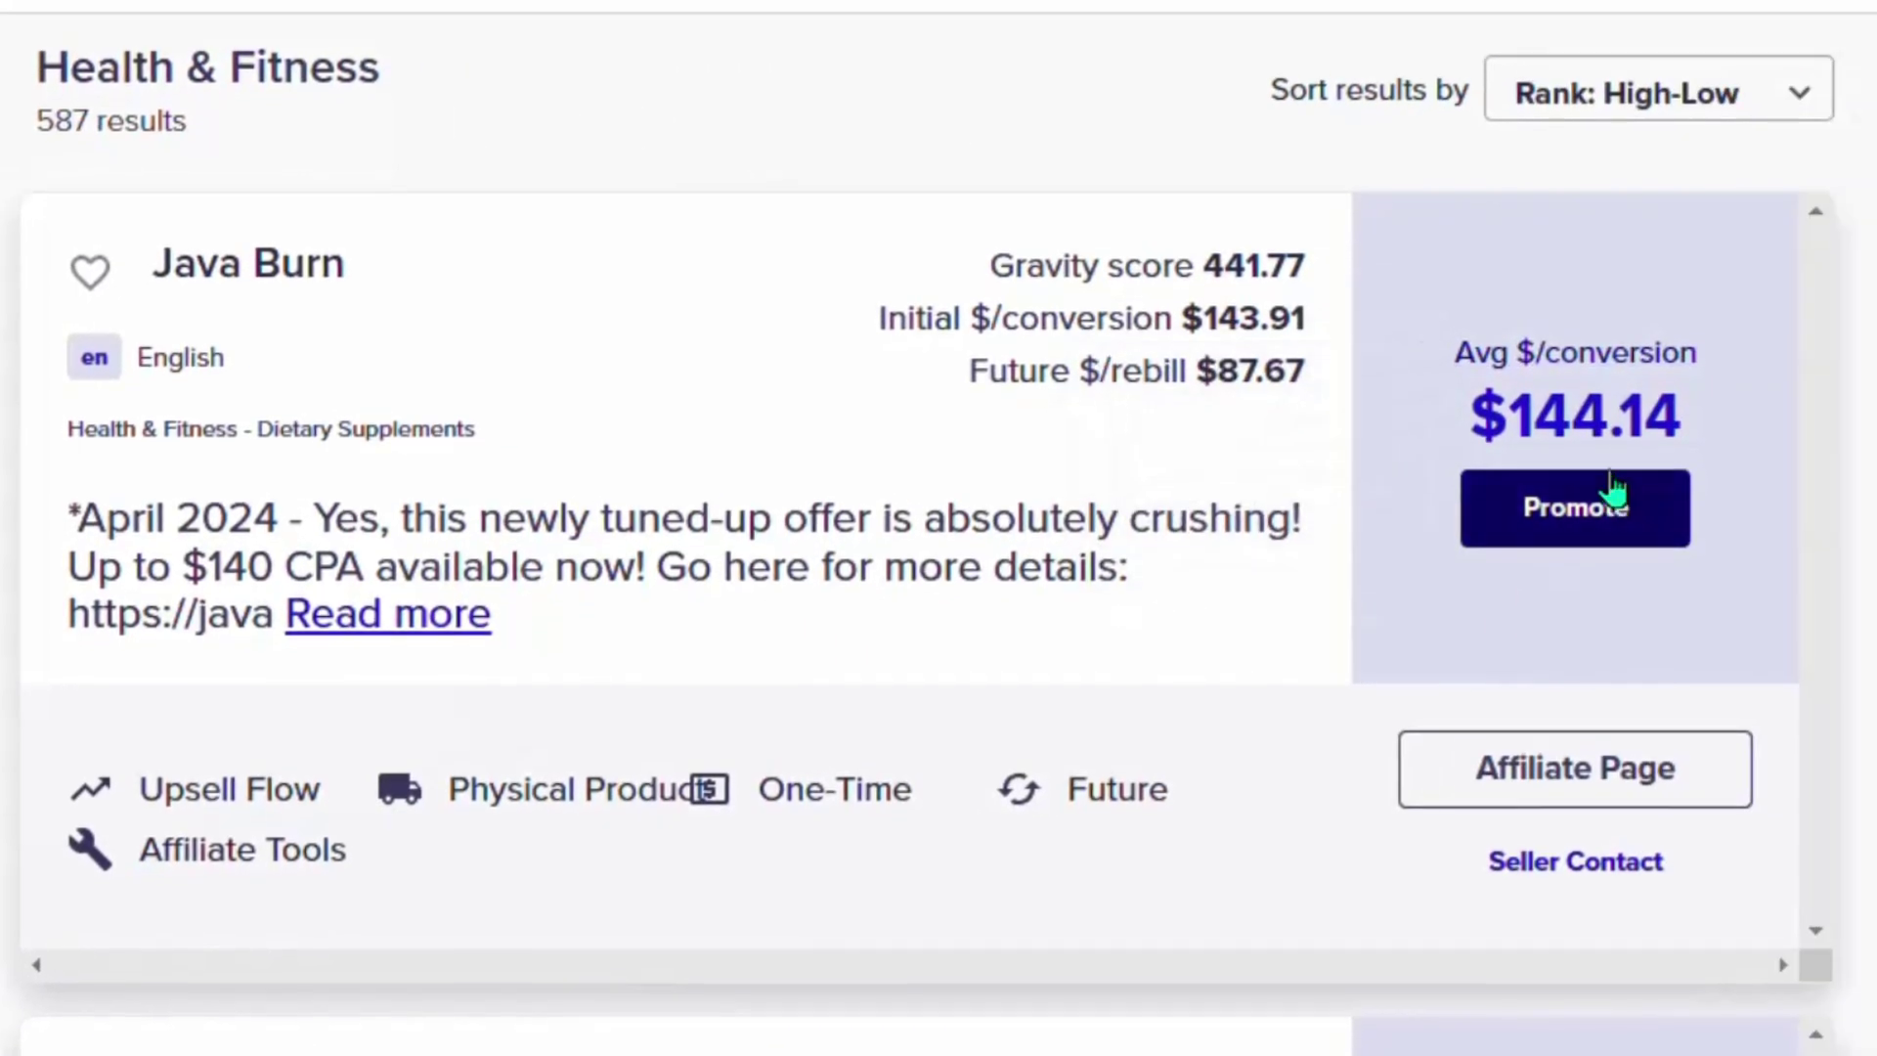
mouse_move(1523, 422)
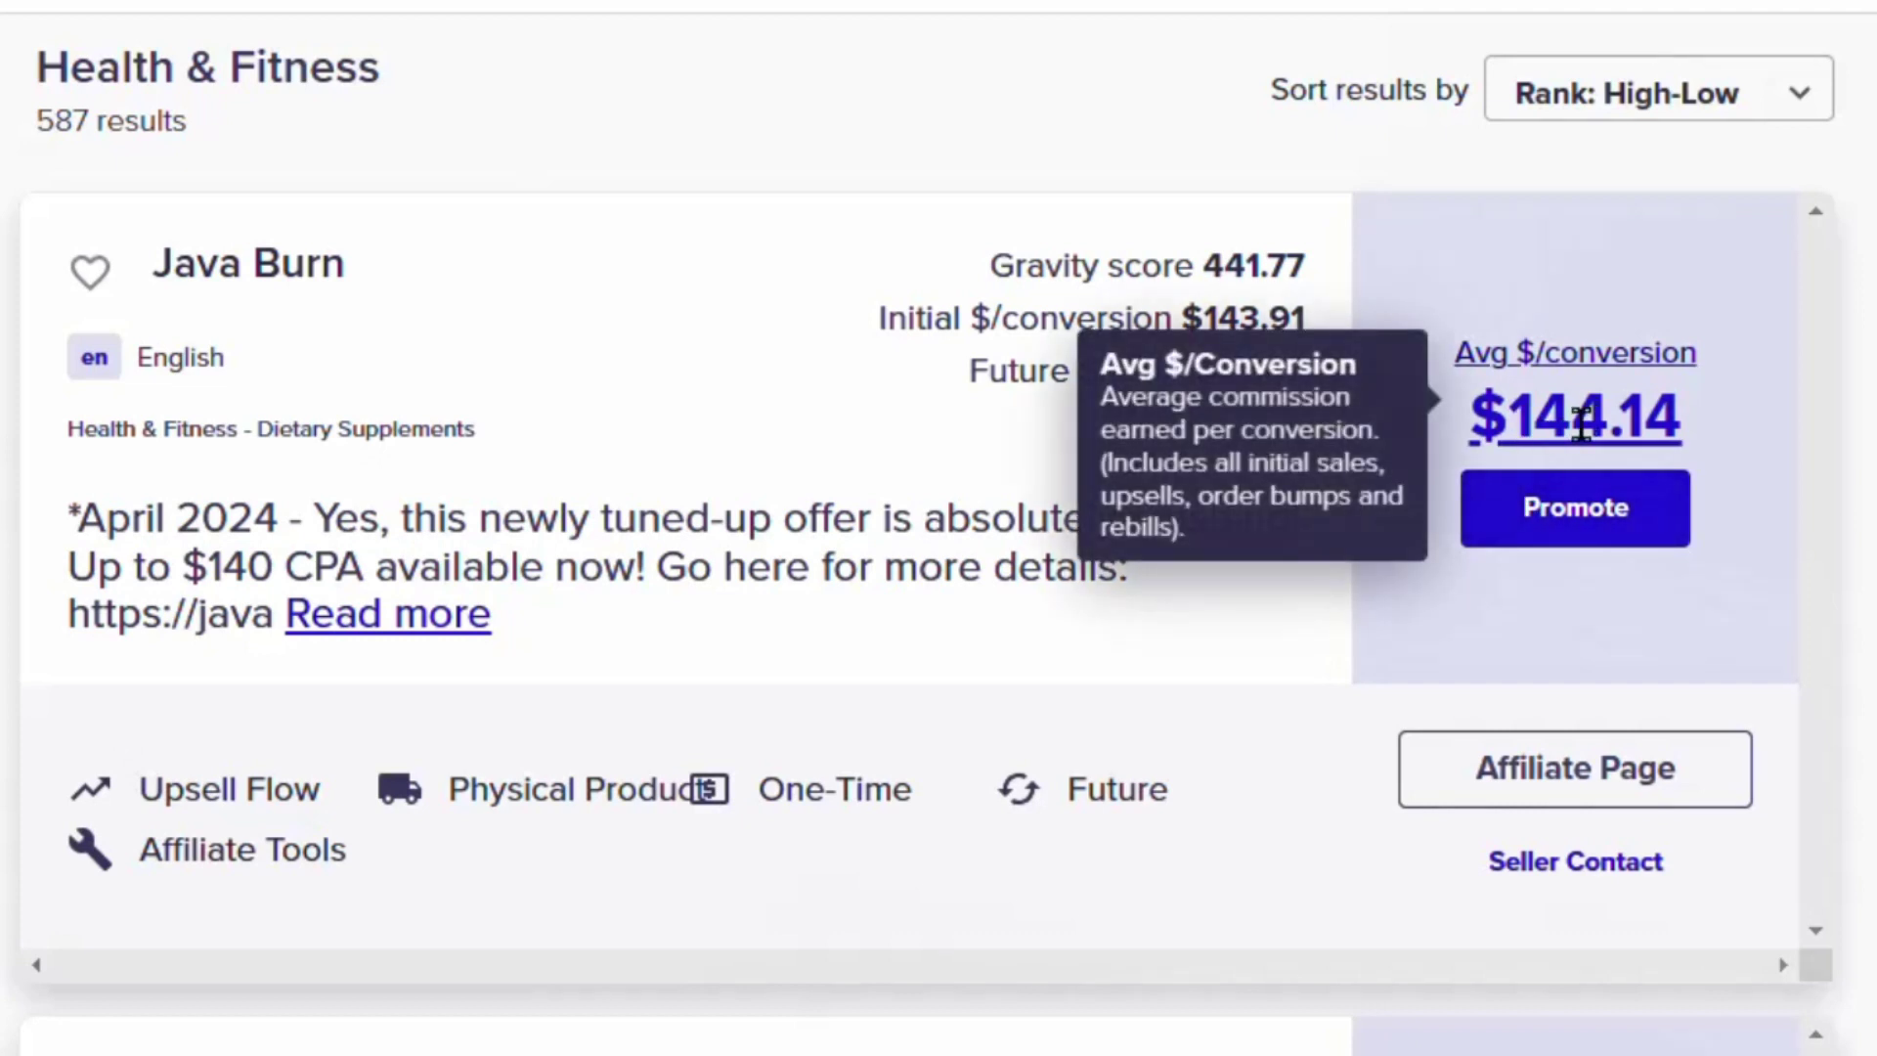
mouse_move(1205, 279)
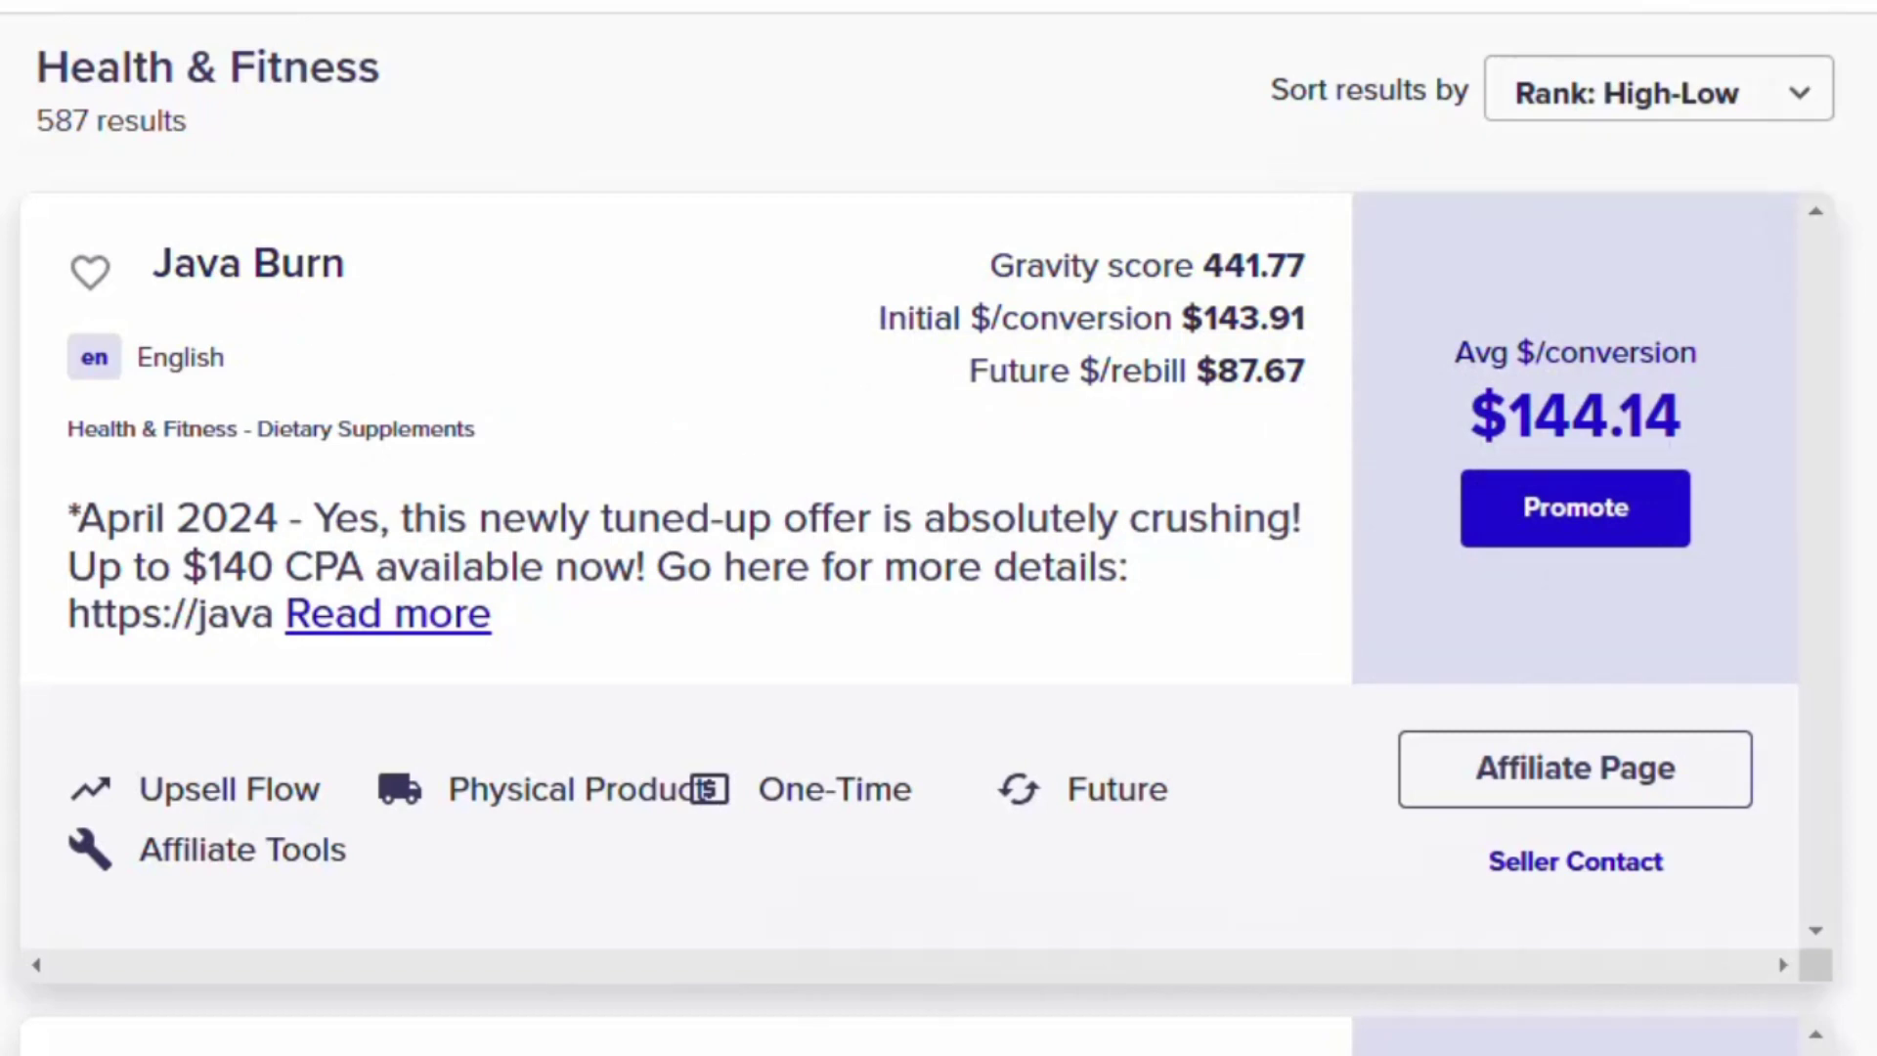
Step: Compare the Health & Fitness offers from Java Burn down to Liv Pure by gravity score and average commission per conversion
scroll(909, 528, "down", 8)
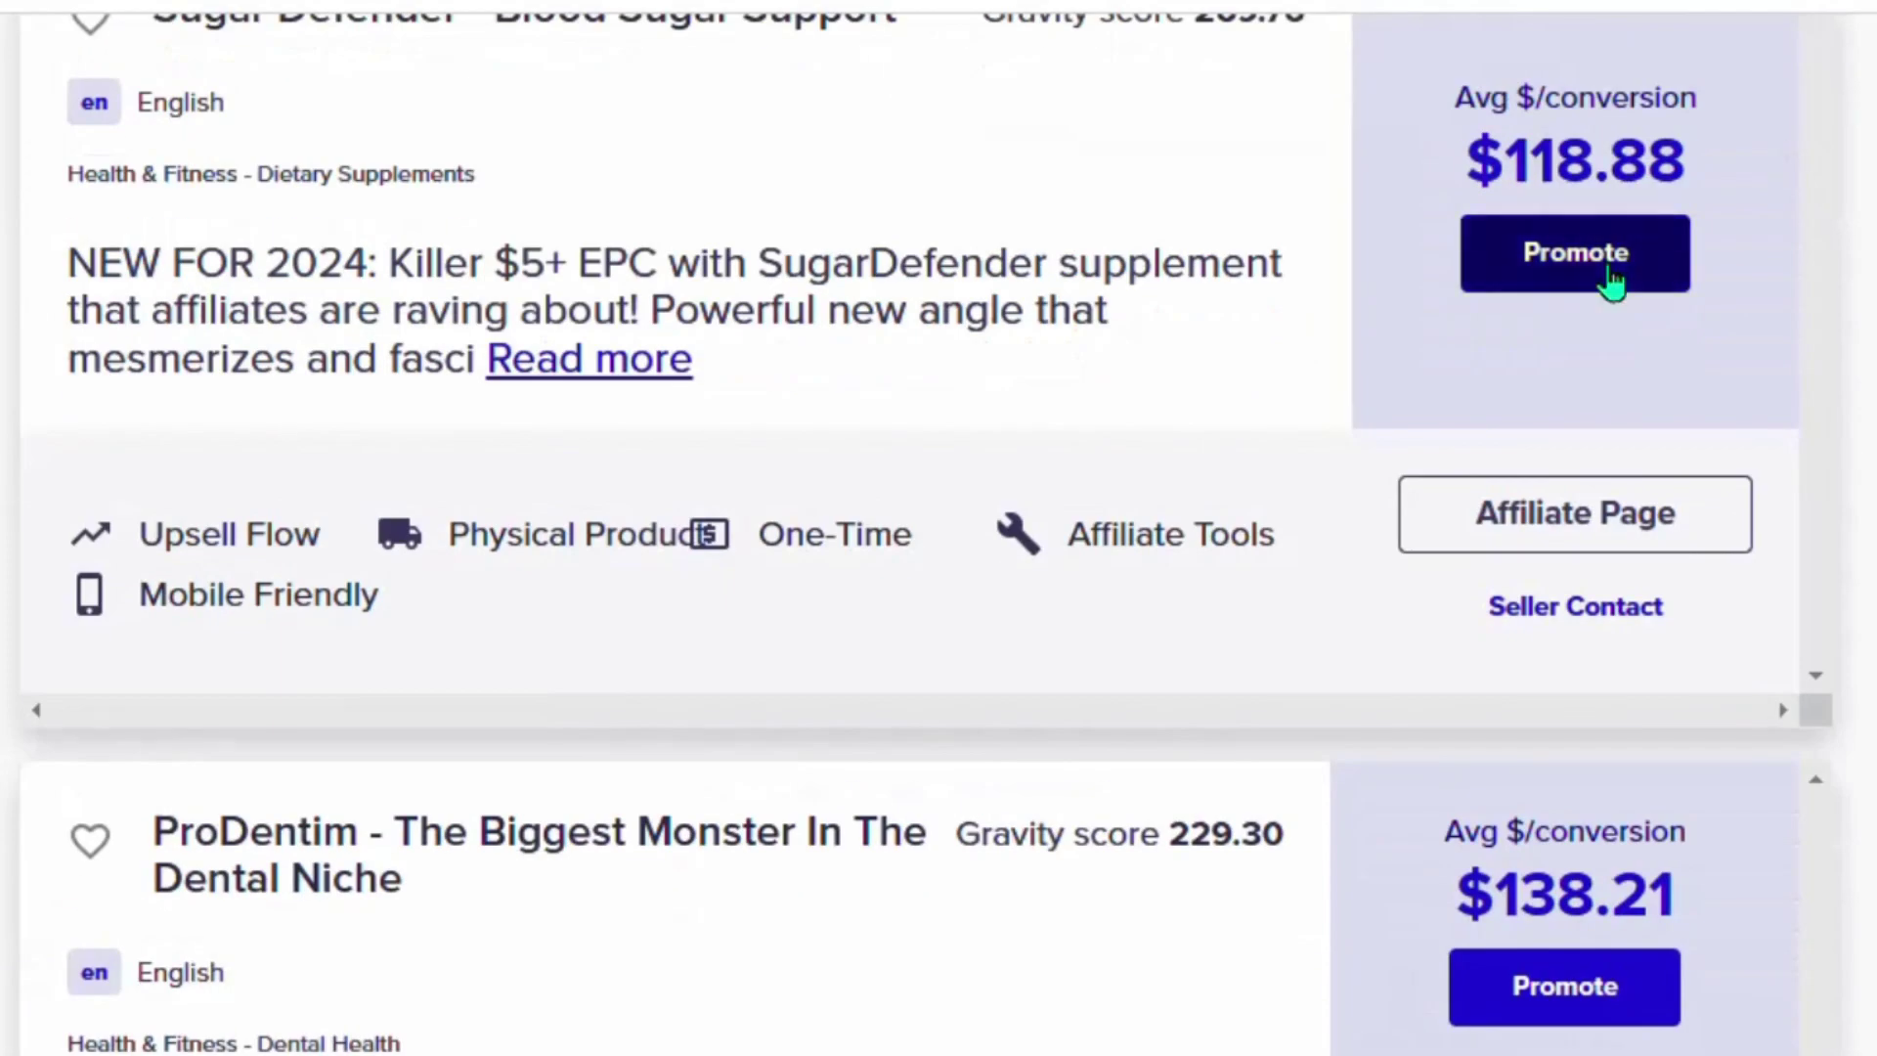
scroll(1257, 577, "up", 7)
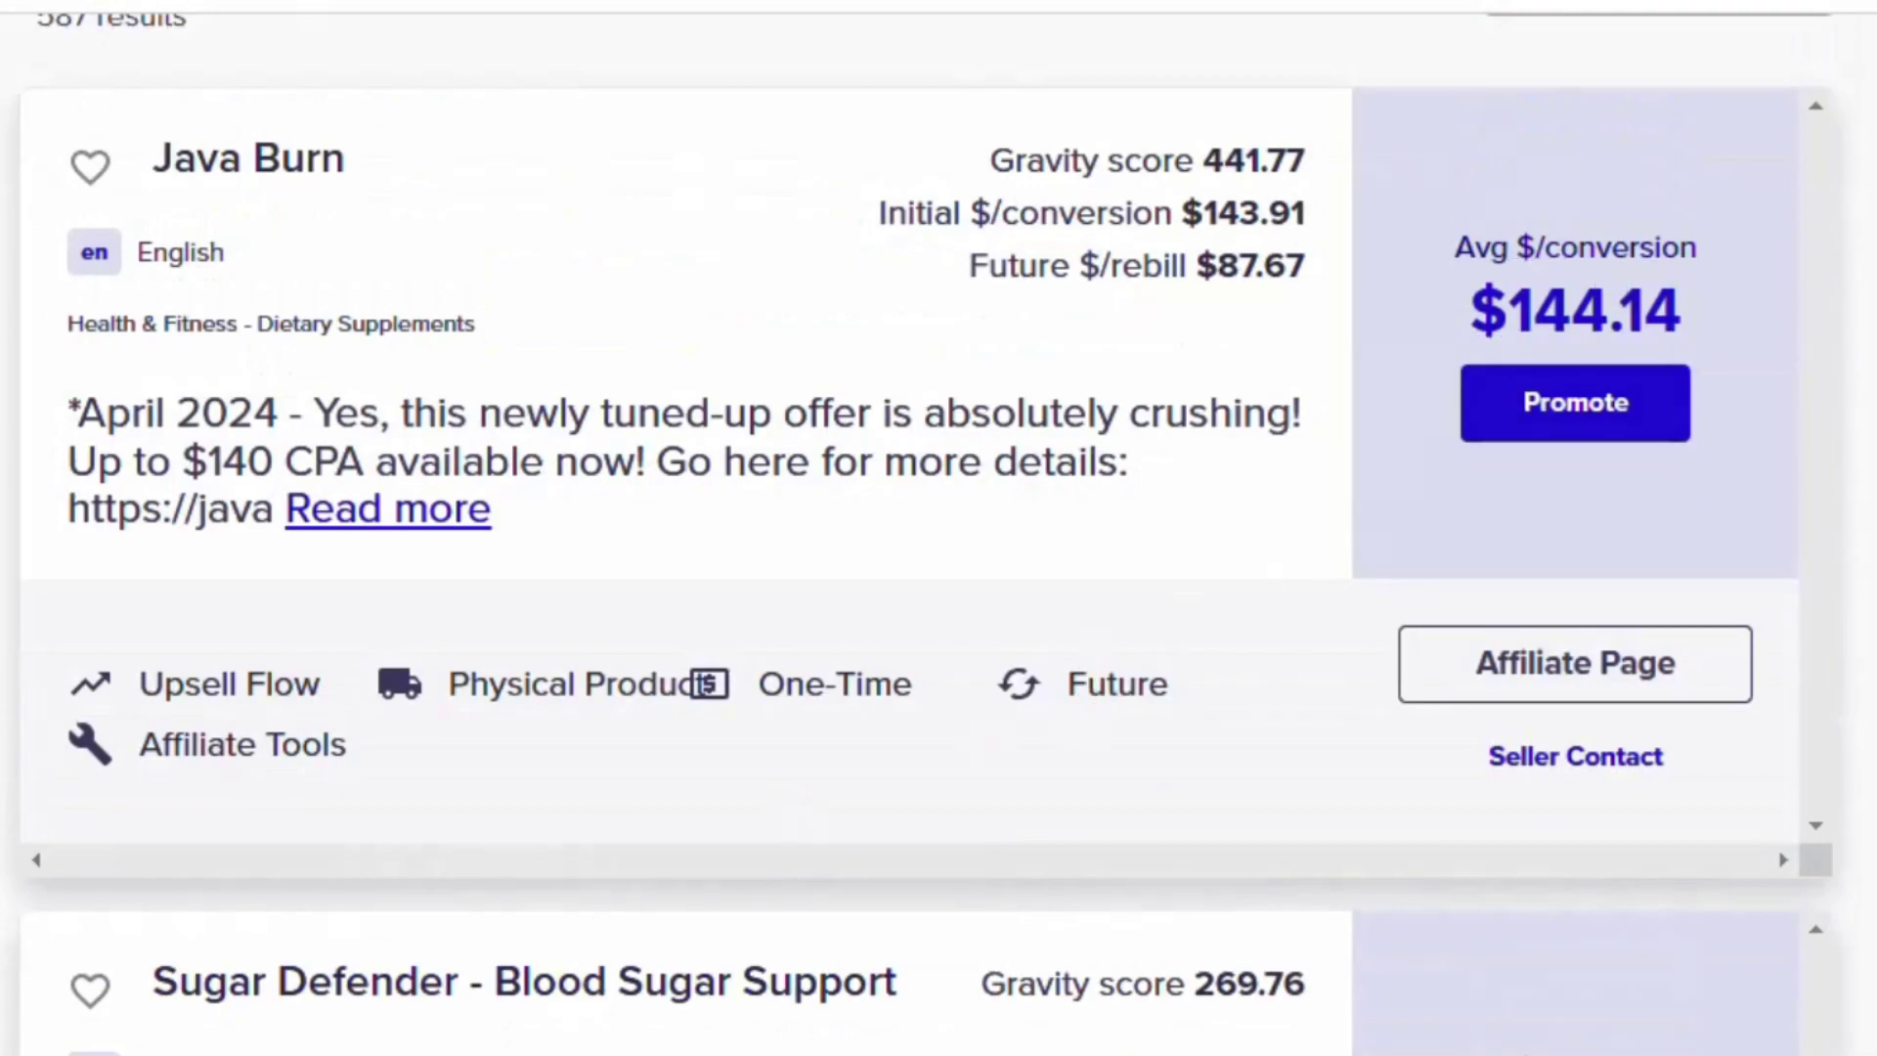
scroll(1549, 154, "down", 6)
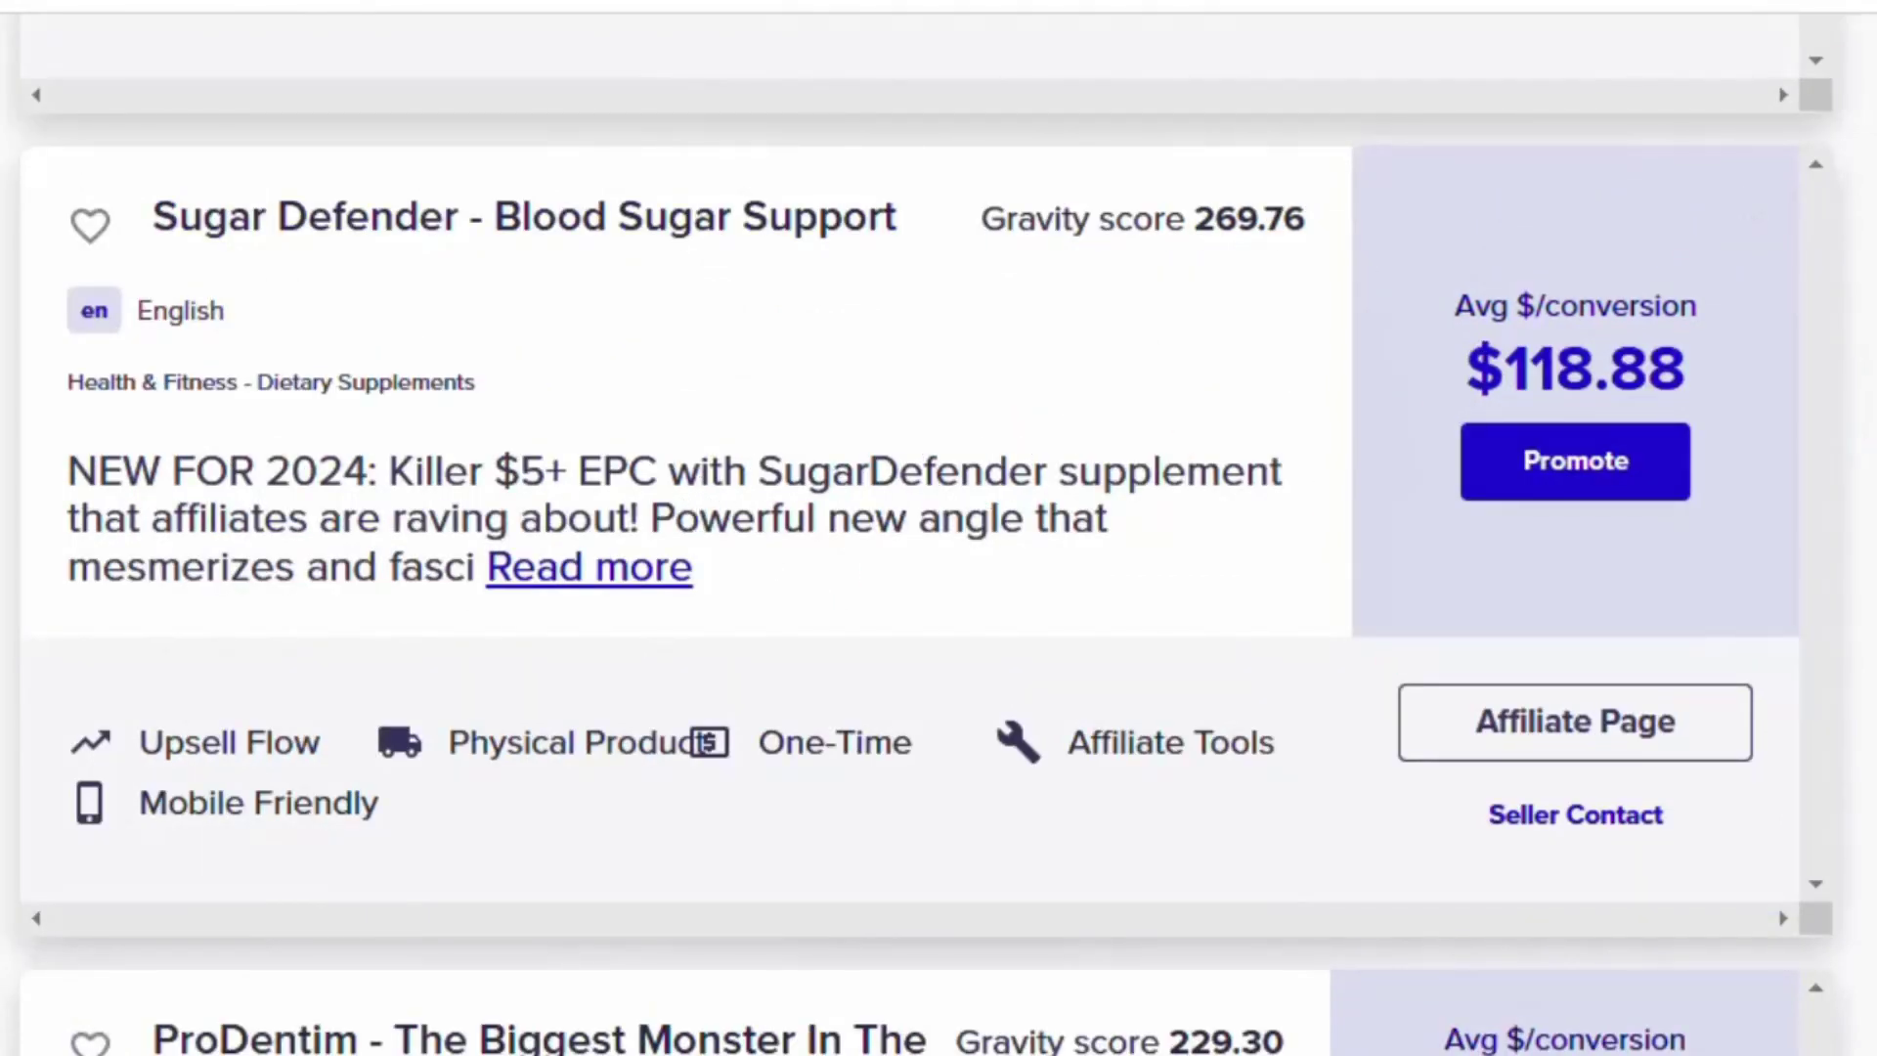
scroll(928, 534, "down", 6)
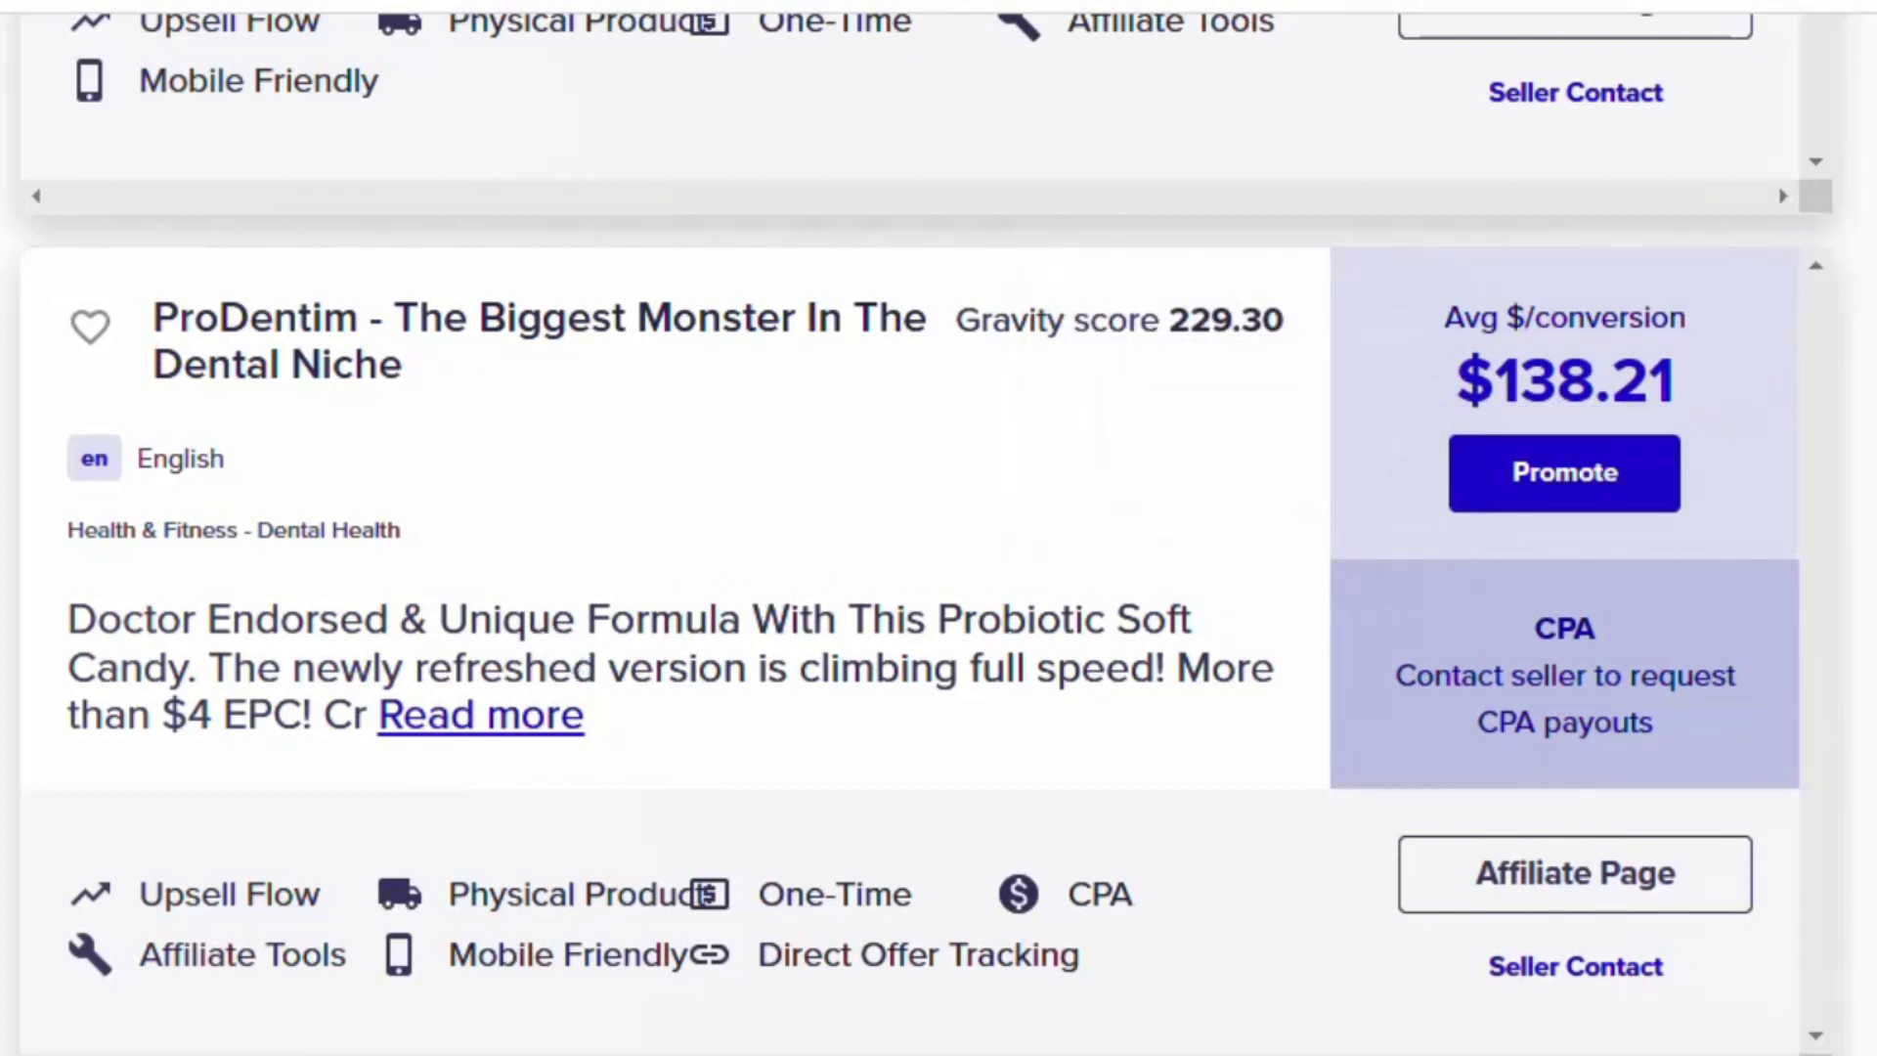
scroll(1713, 431, "down", 5)
scroll(927, 528, "down", 3)
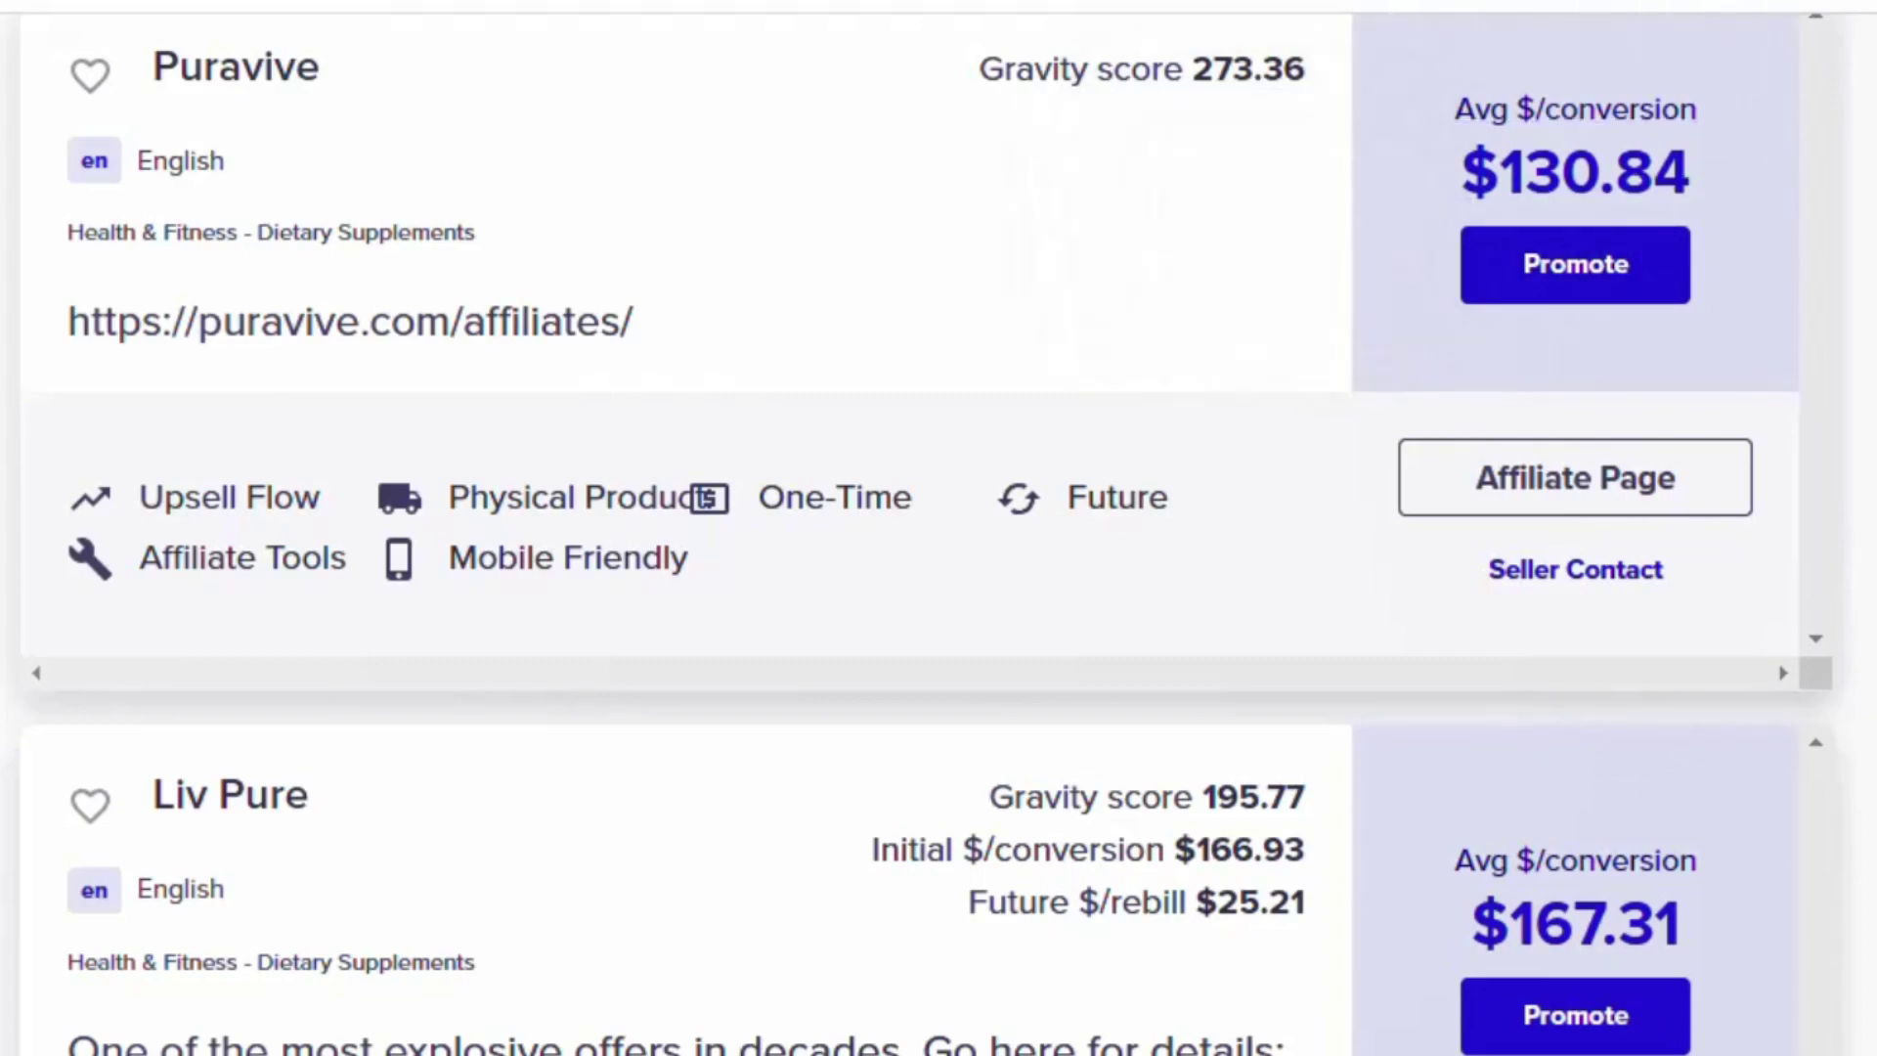
scroll(939, 528, "down", 5)
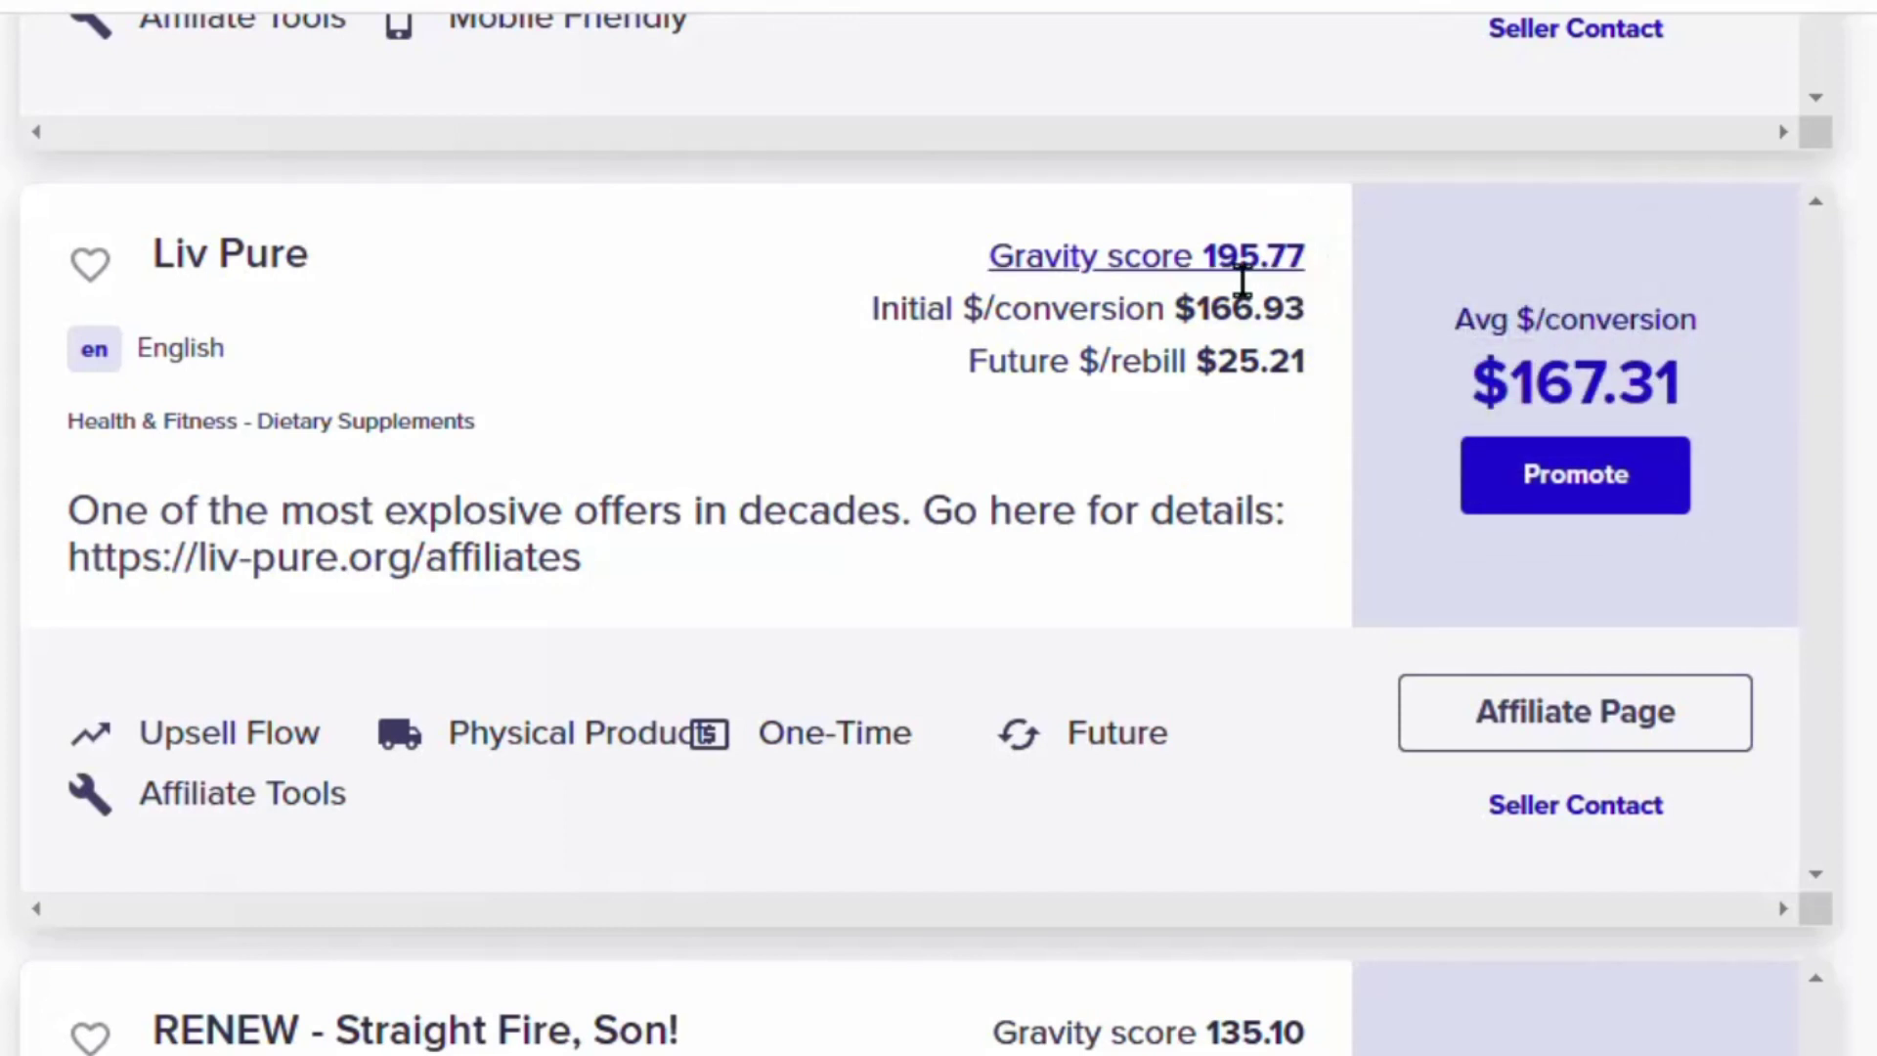
mouse_move(1269, 313)
mouse_move(1591, 379)
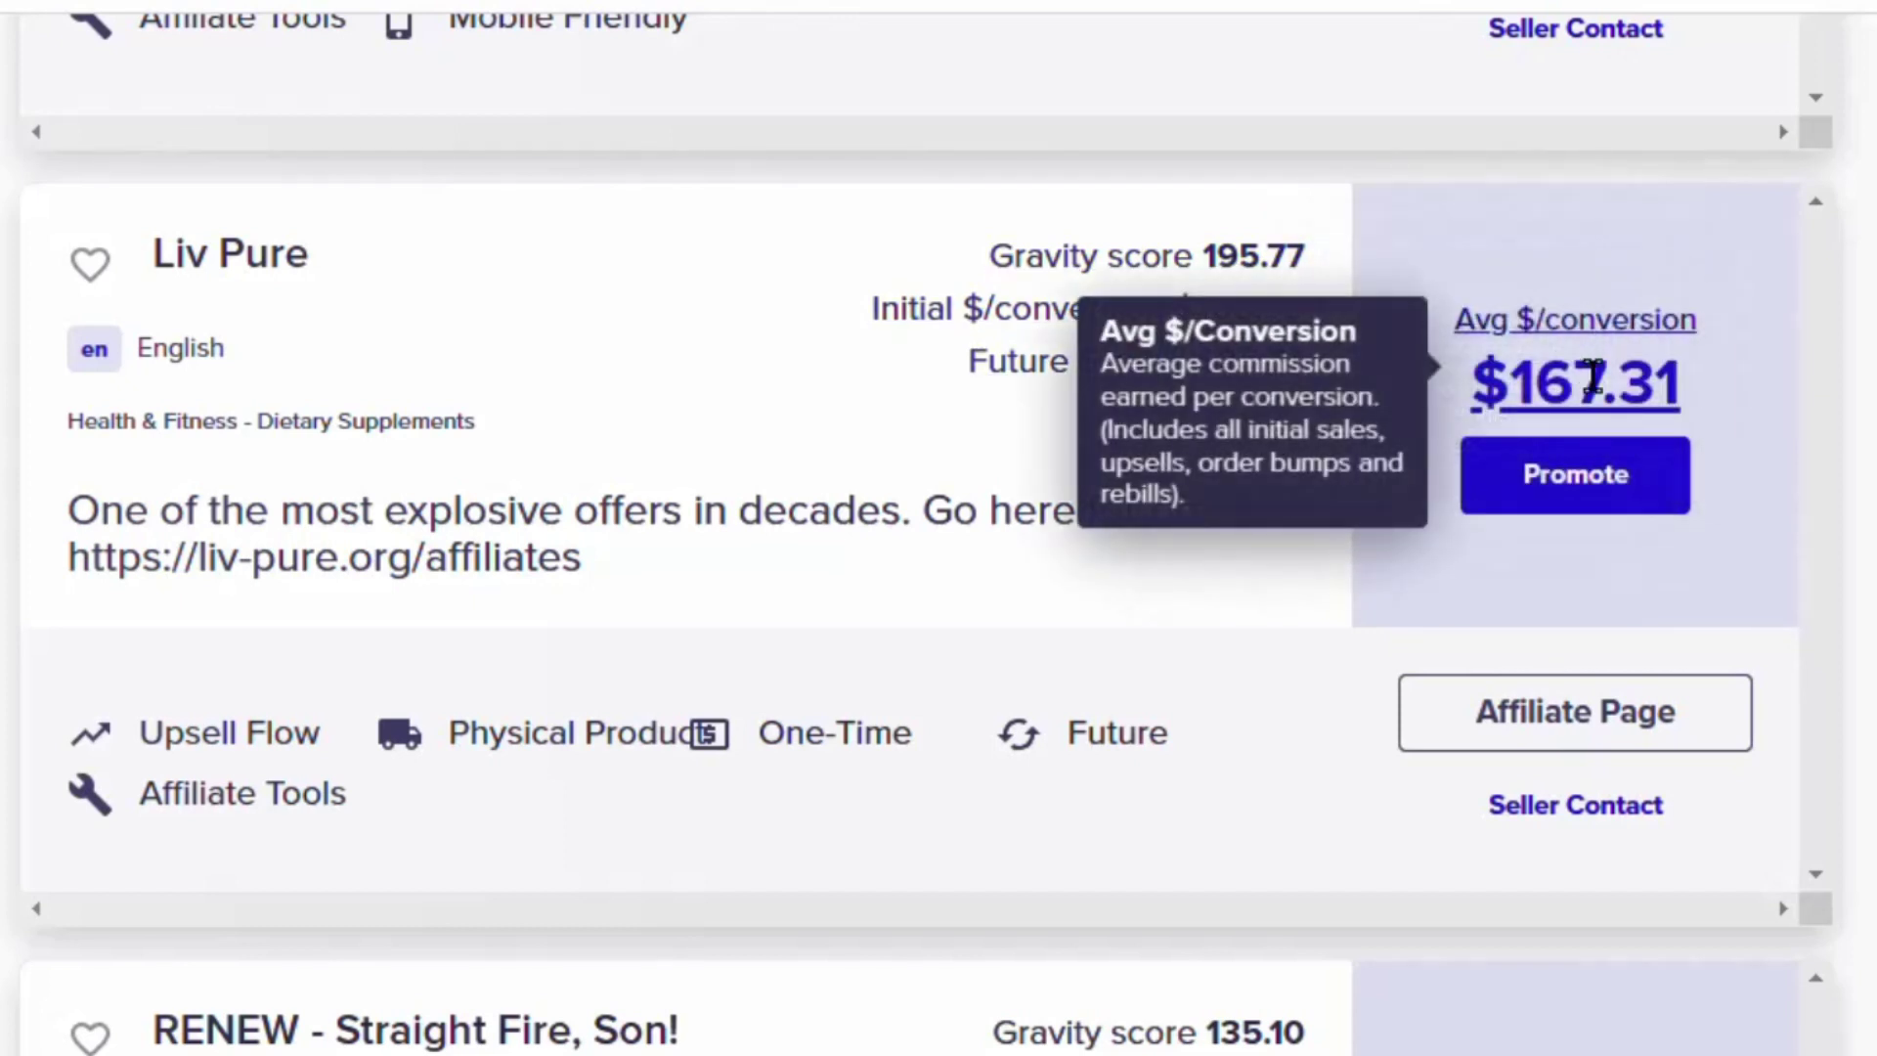
Step: Open the Liv Pure offer's Affiliate Page in a new browser tab and switch to it
right_click(1515, 724)
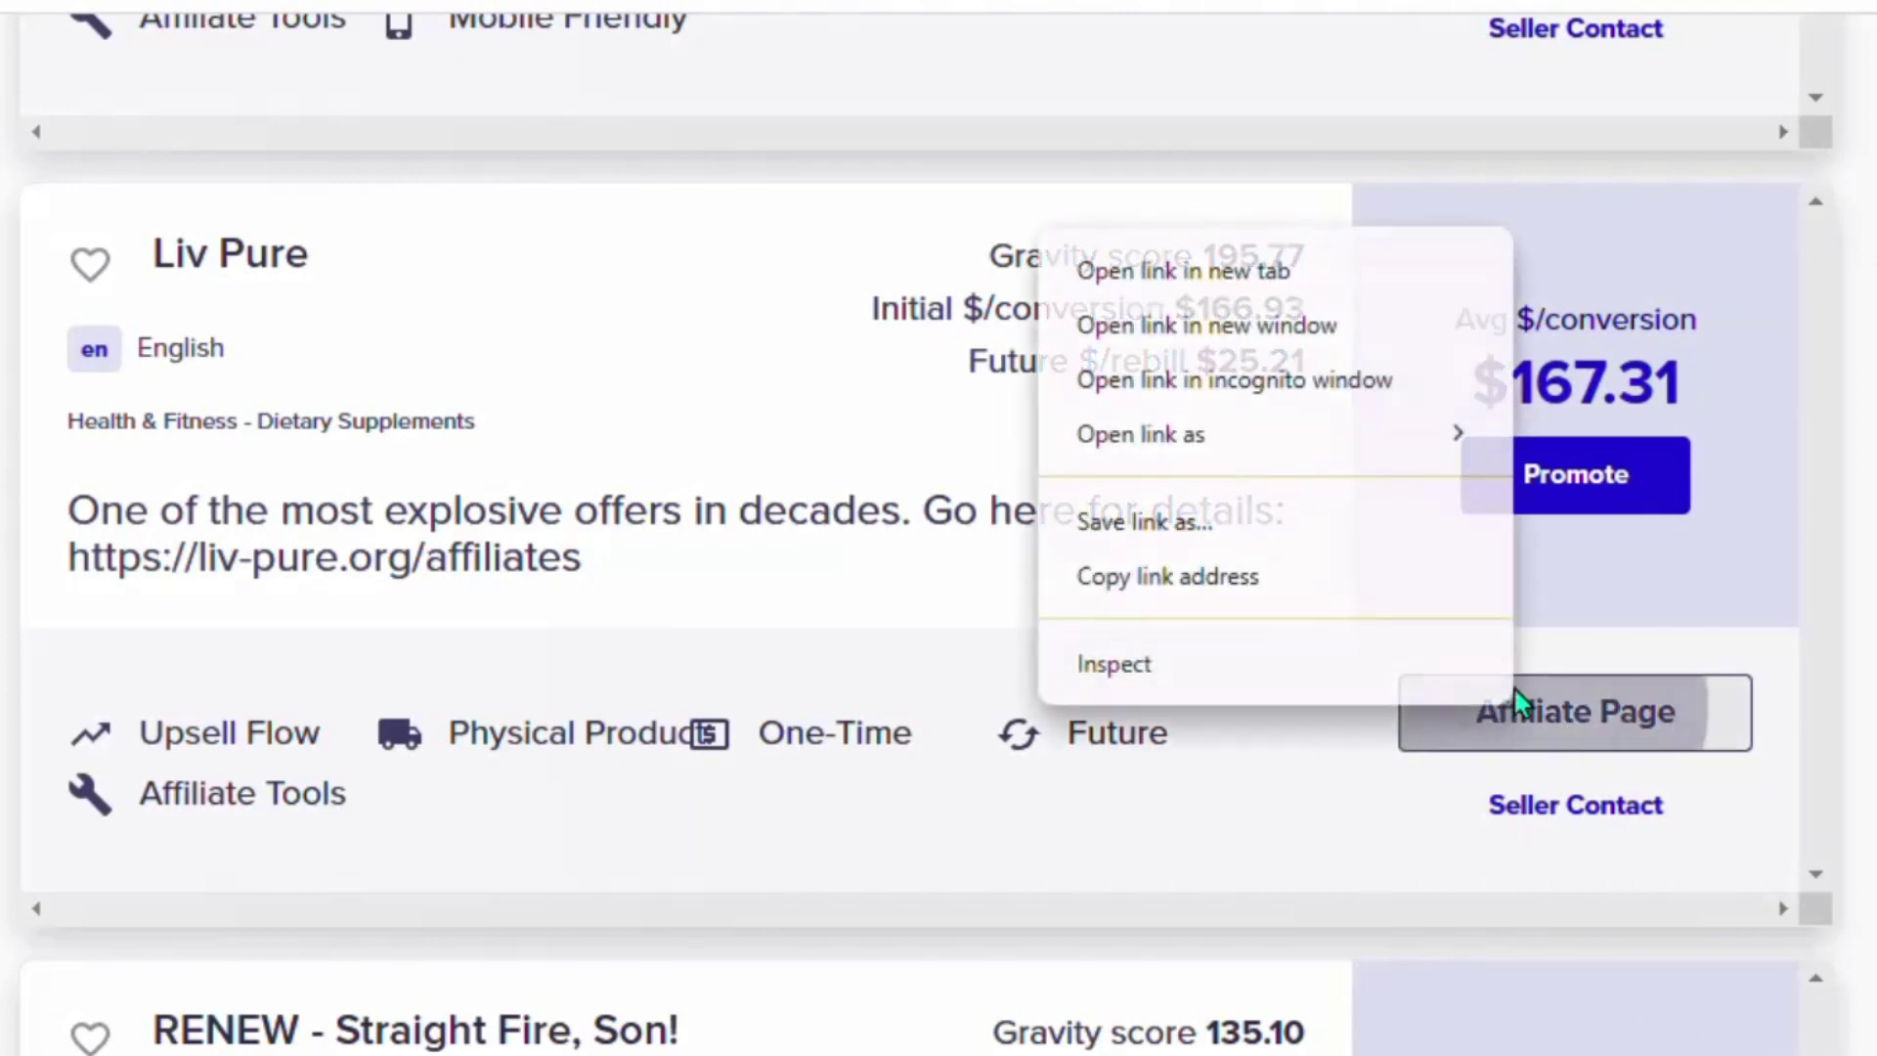
left_click(1307, 291)
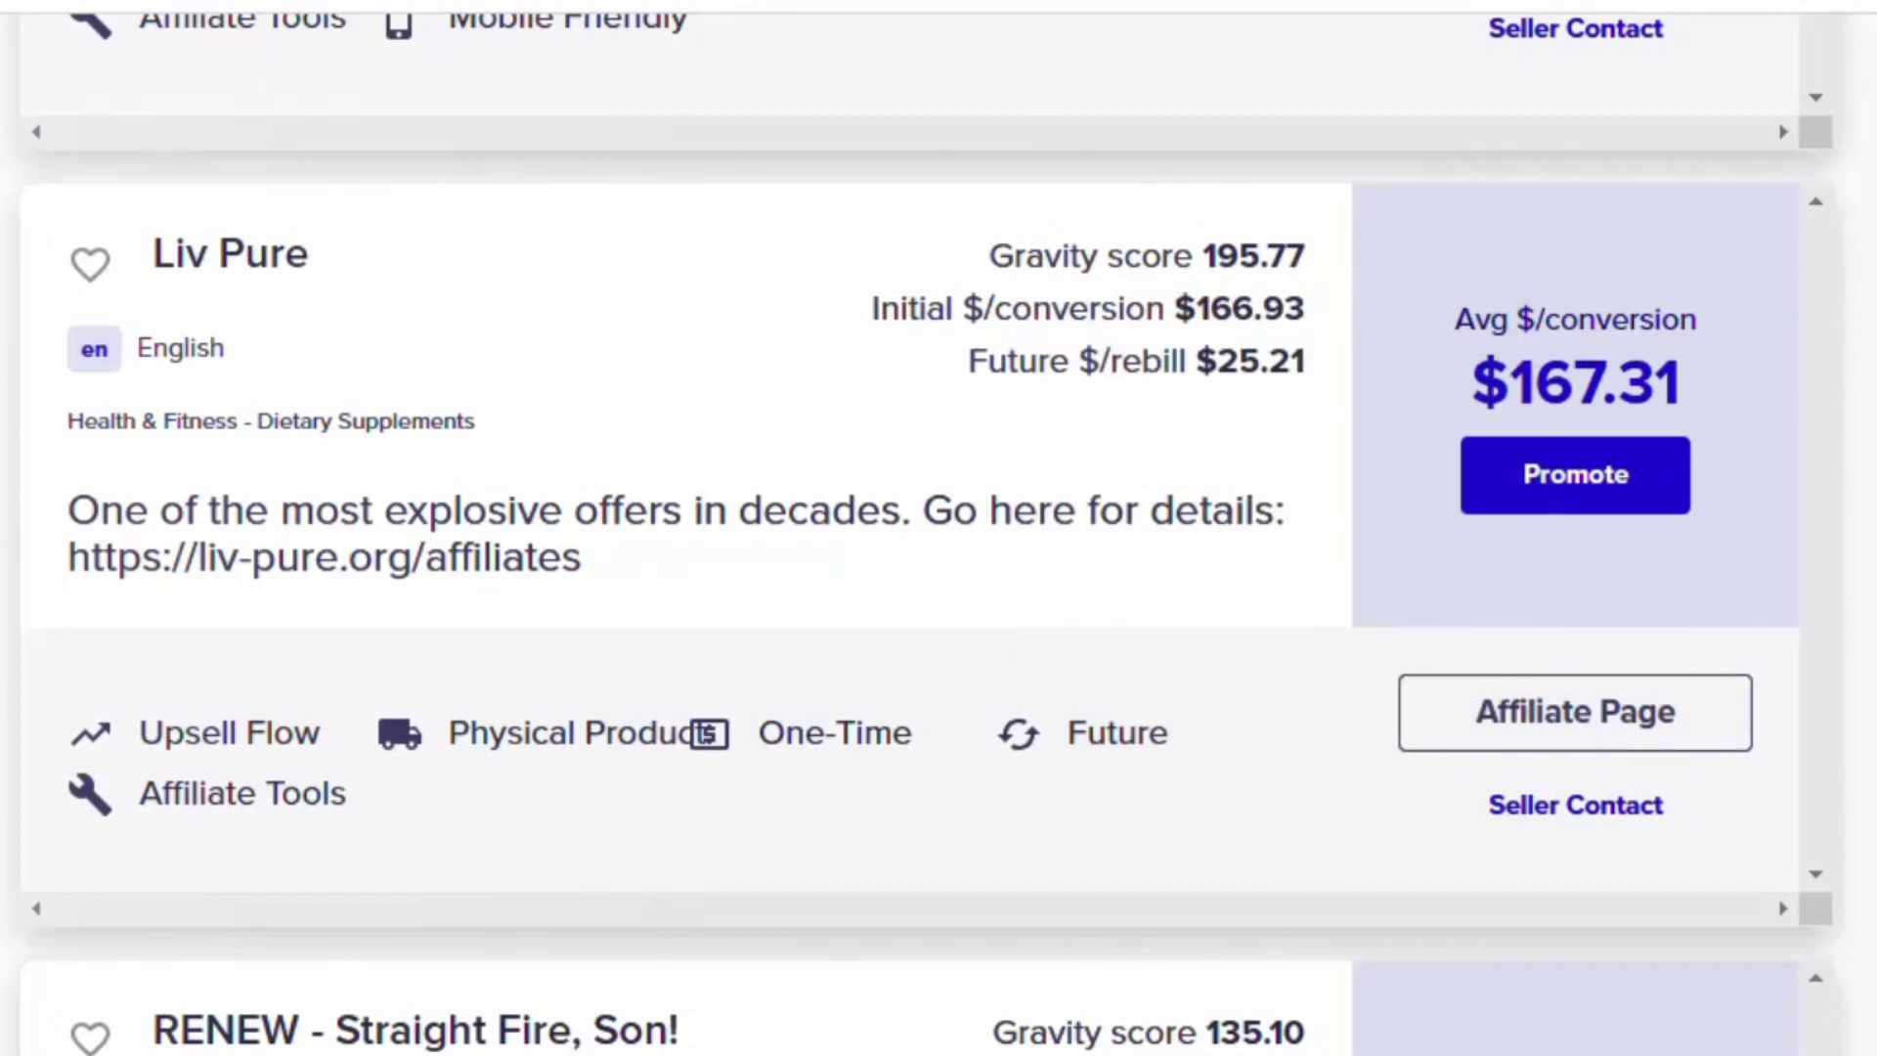
key("ctrl+Tab")
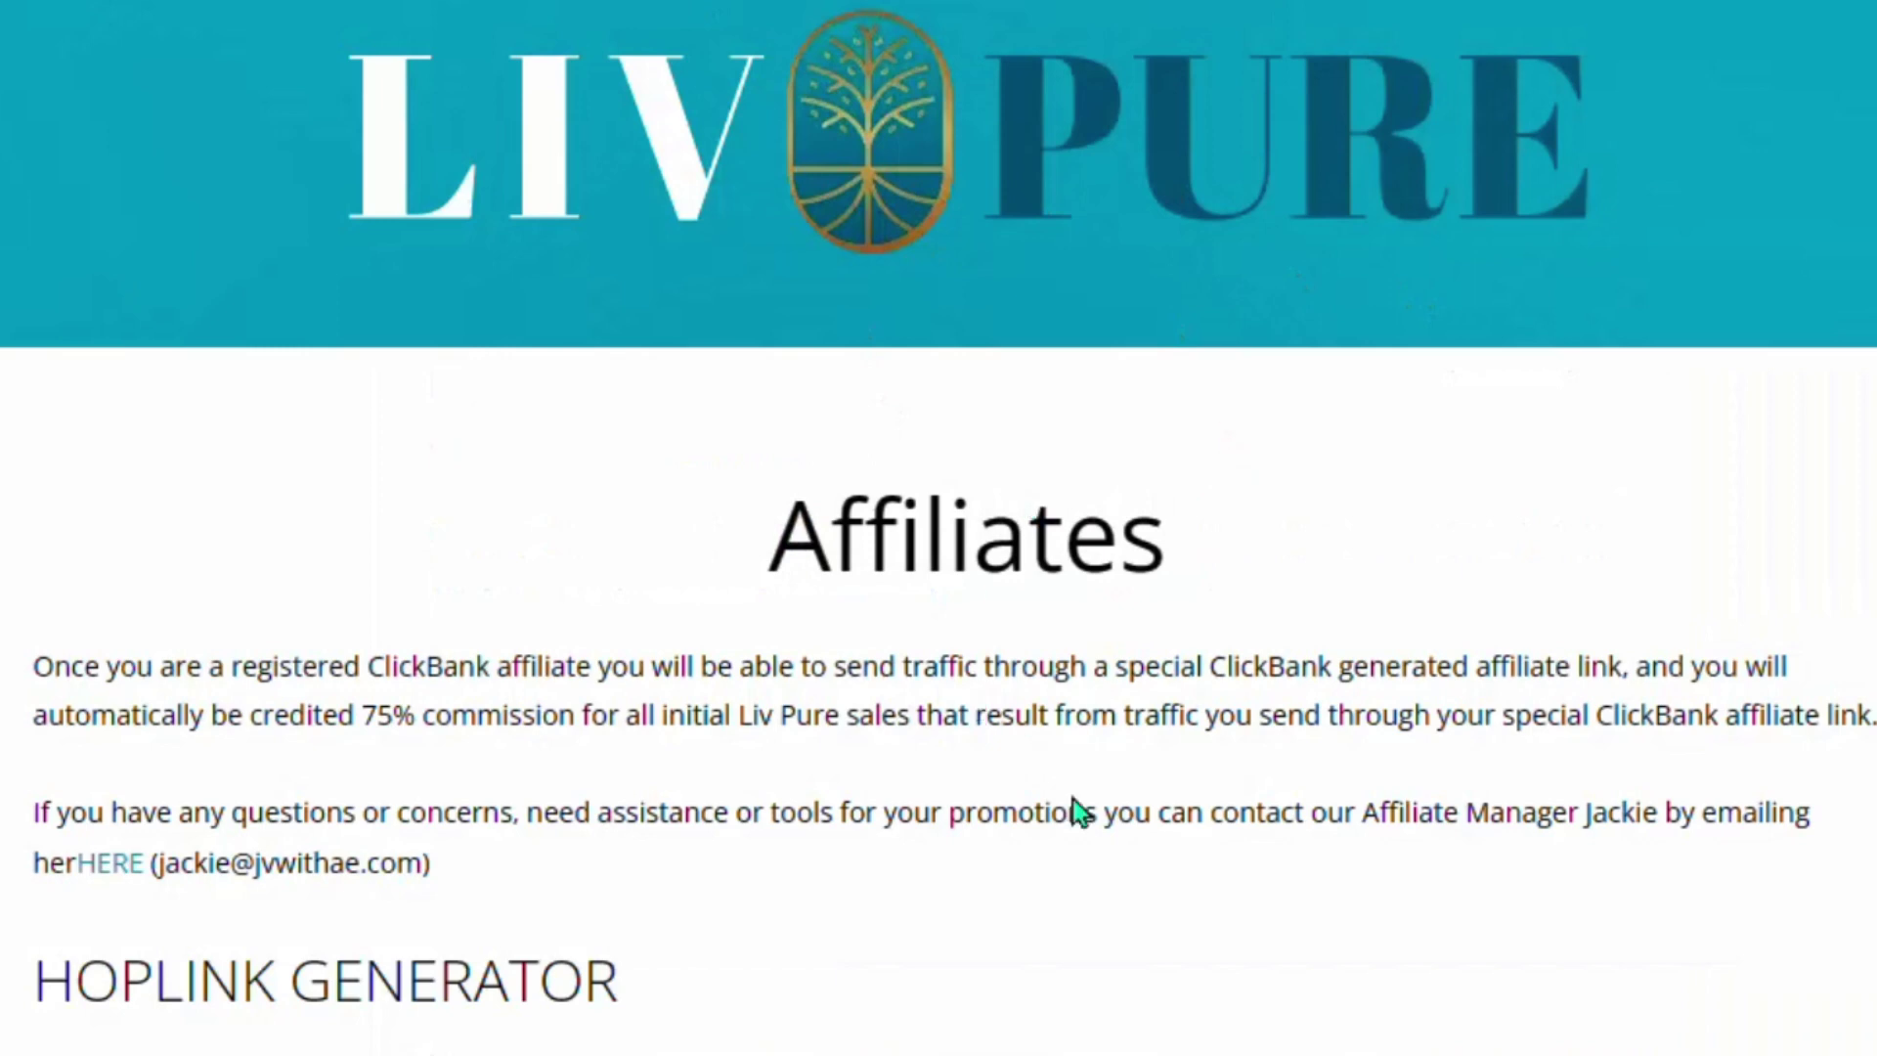
Step: Examine the Liv Pure affiliate page, covering the hoplink generator, video ad creative materials, advertising notices and email list sign-up form
scroll(938, 528, "down", 4)
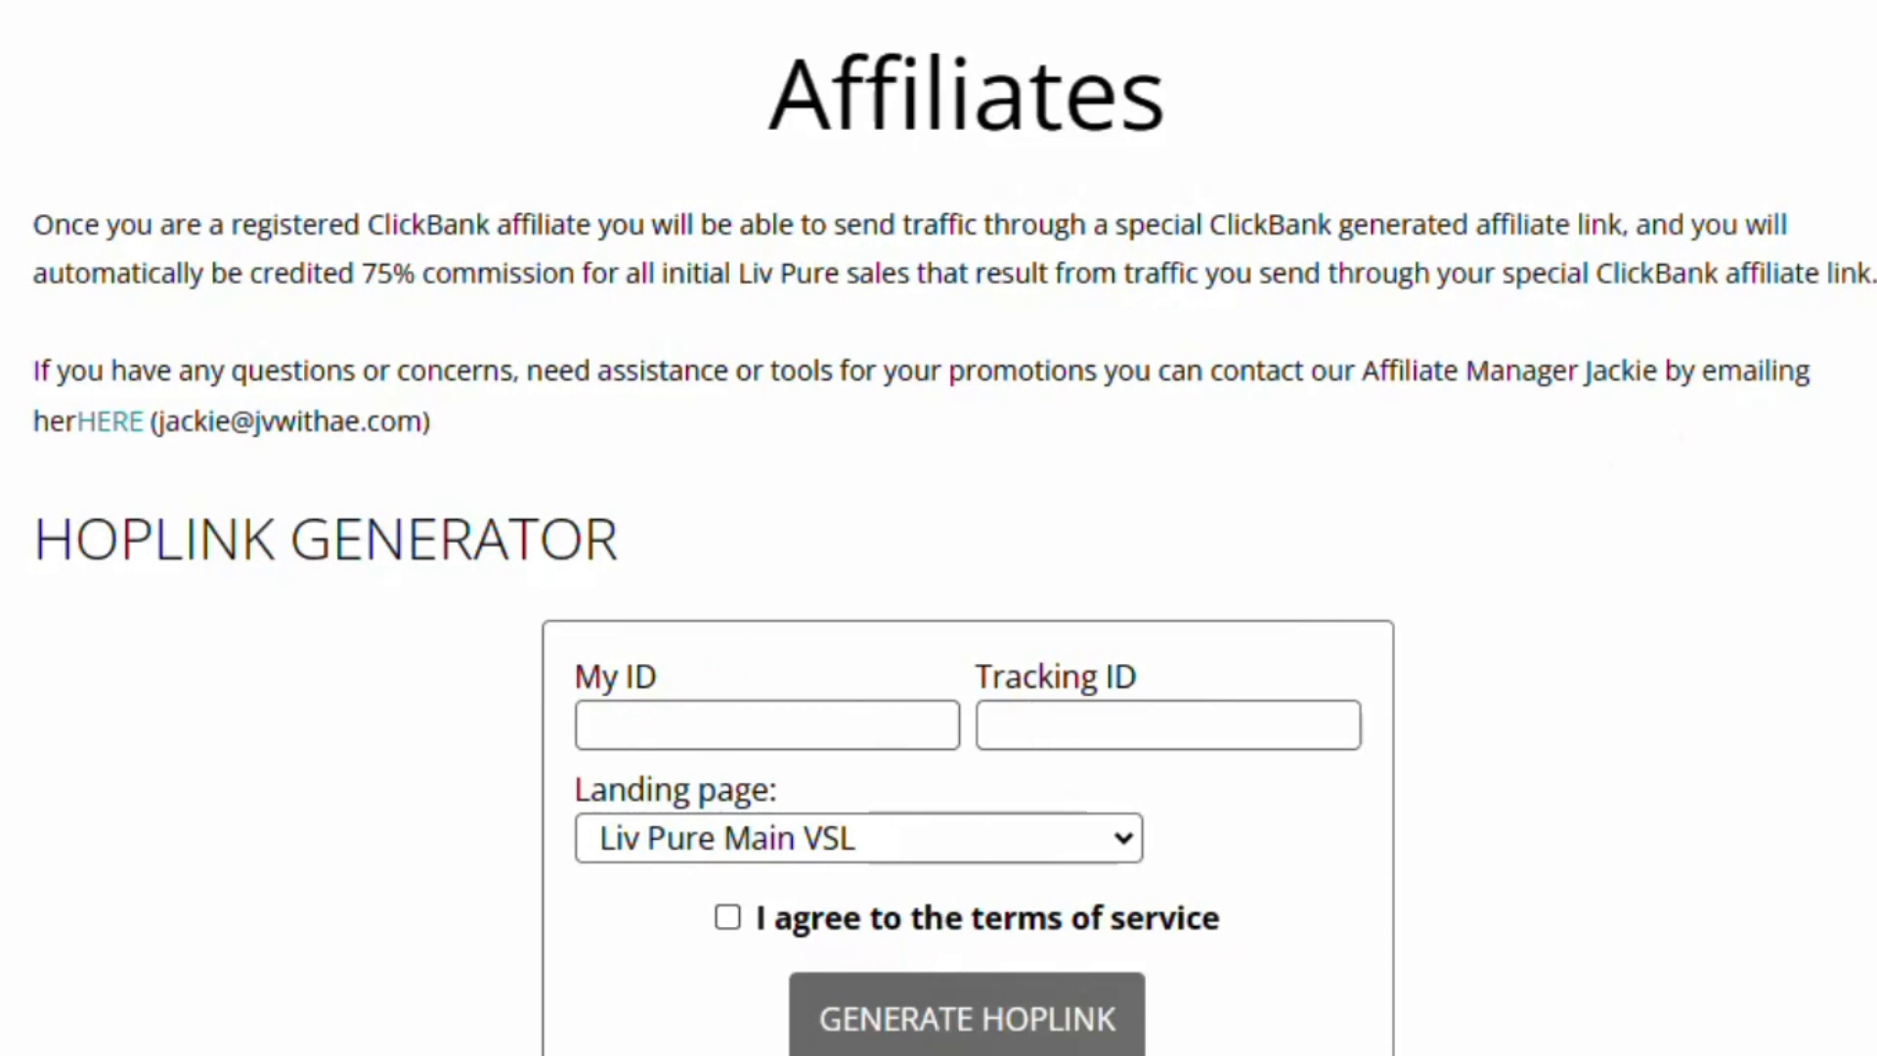
scroll(938, 527, "down", 1)
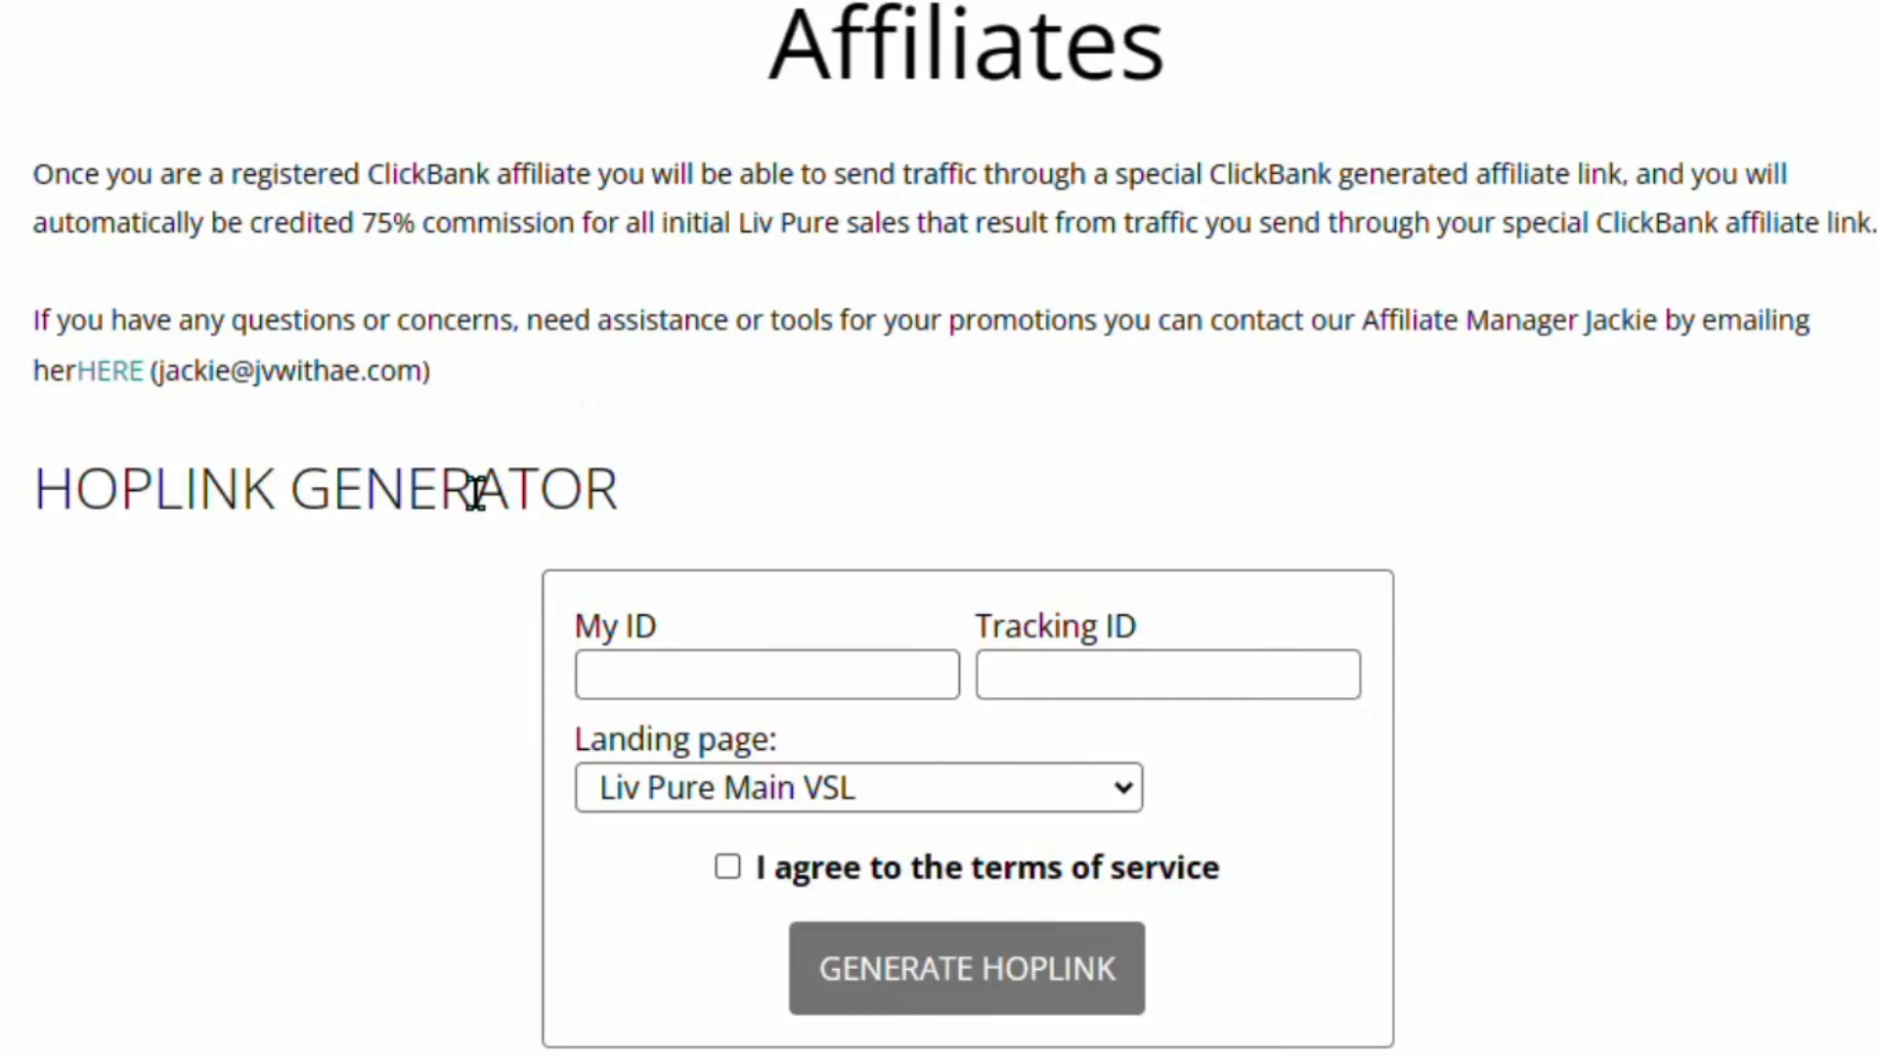
scroll(542, 503, "down", 10)
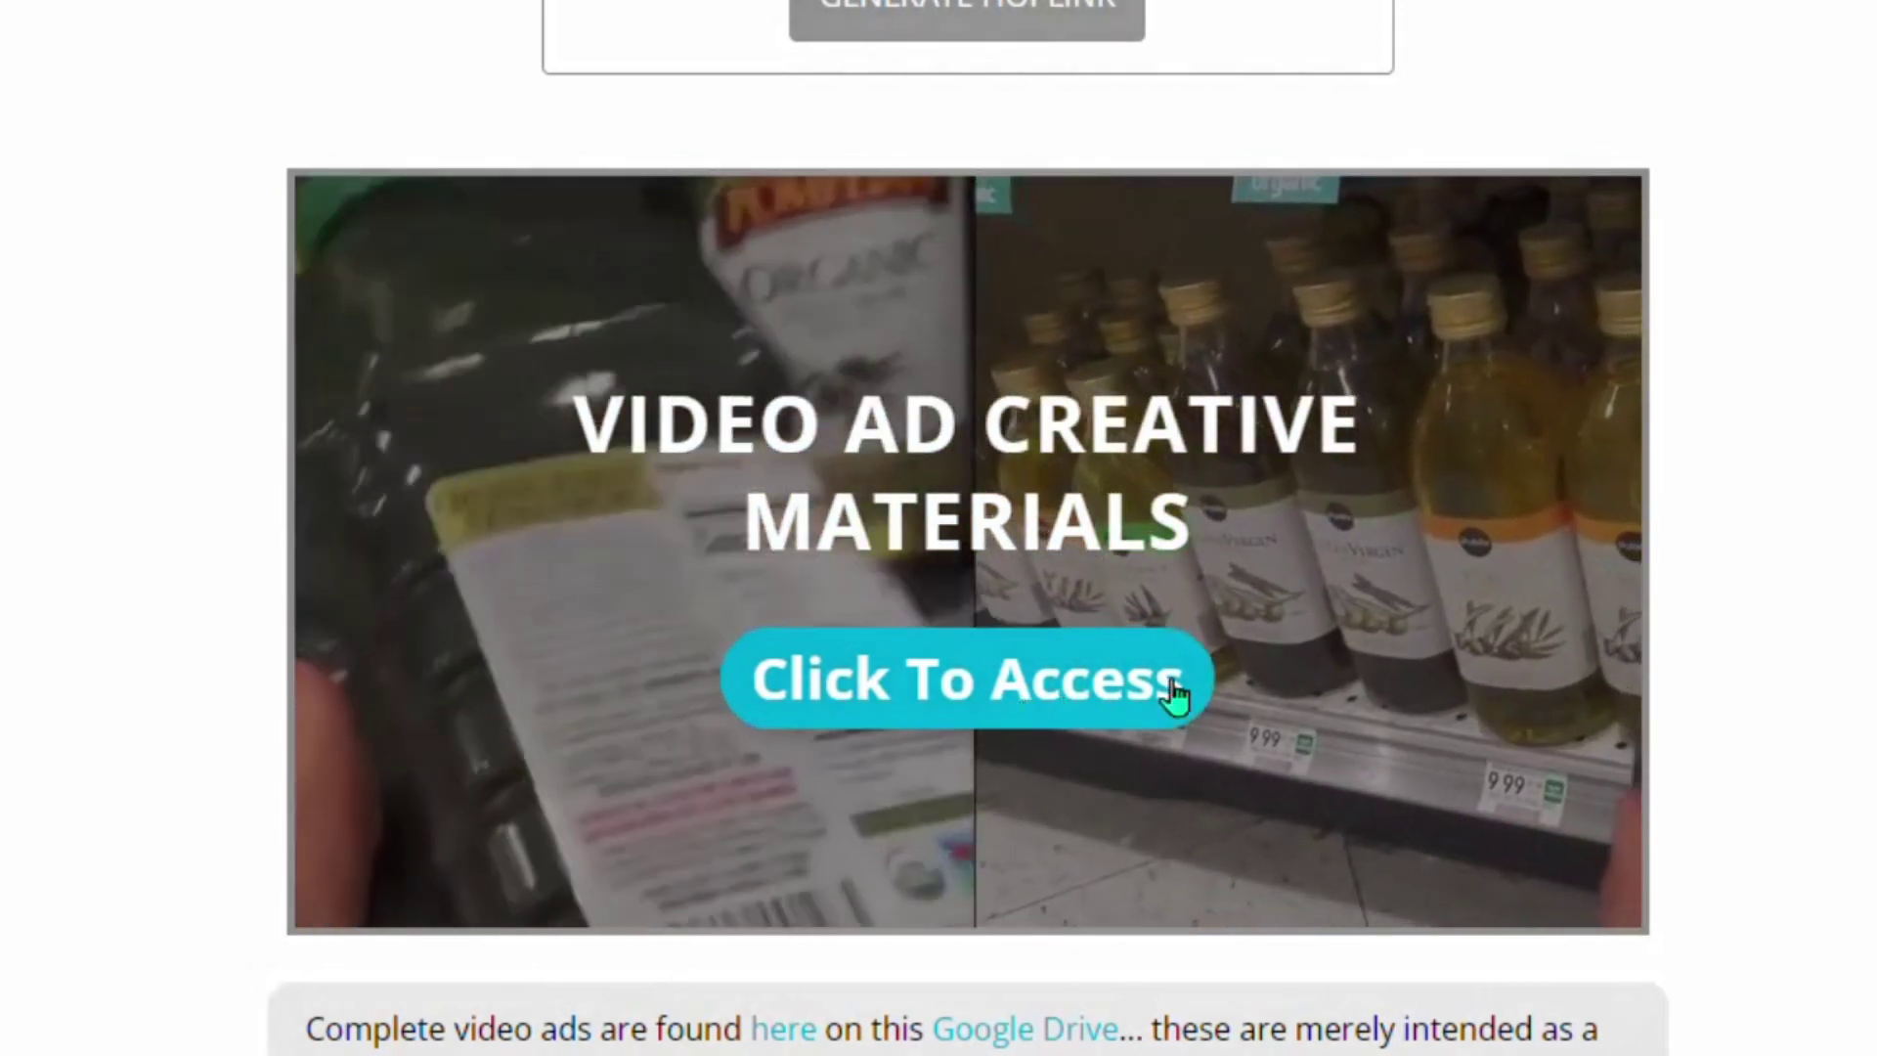
scroll(967, 525, "down", 2)
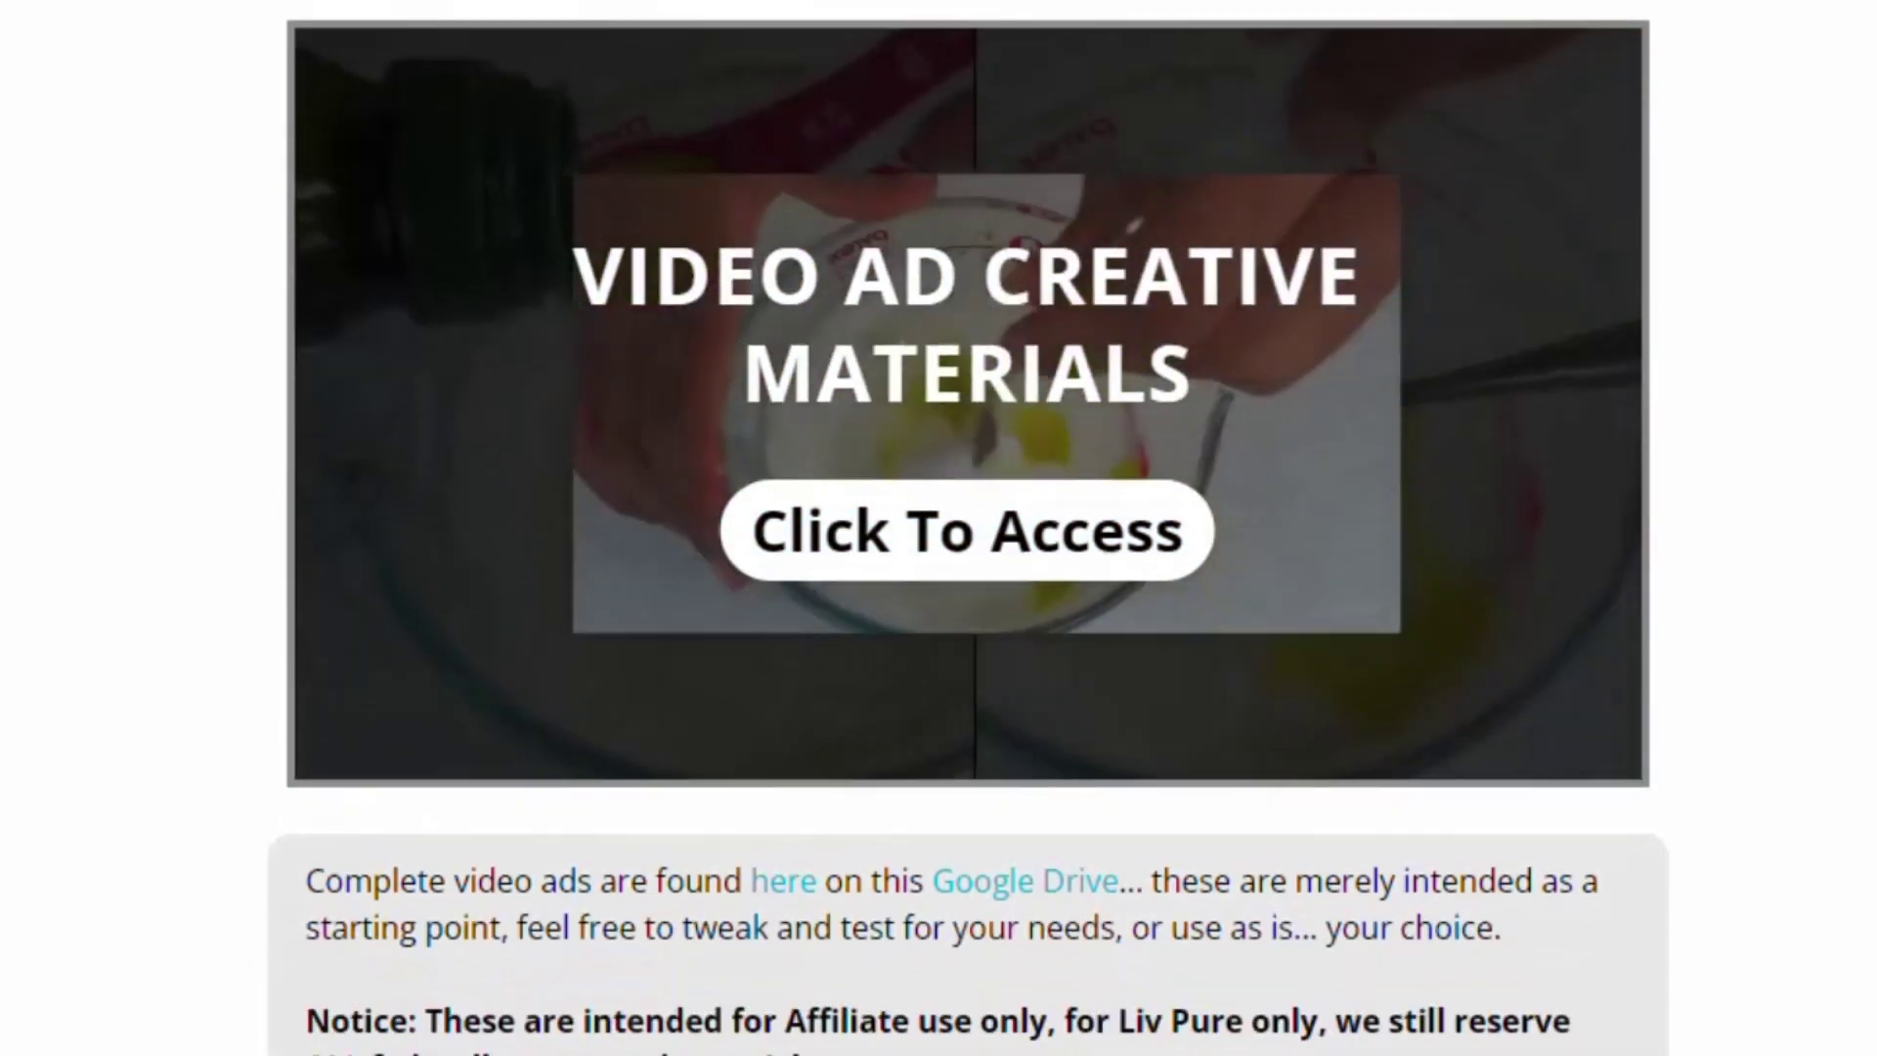
scroll(967, 528, "down", 1)
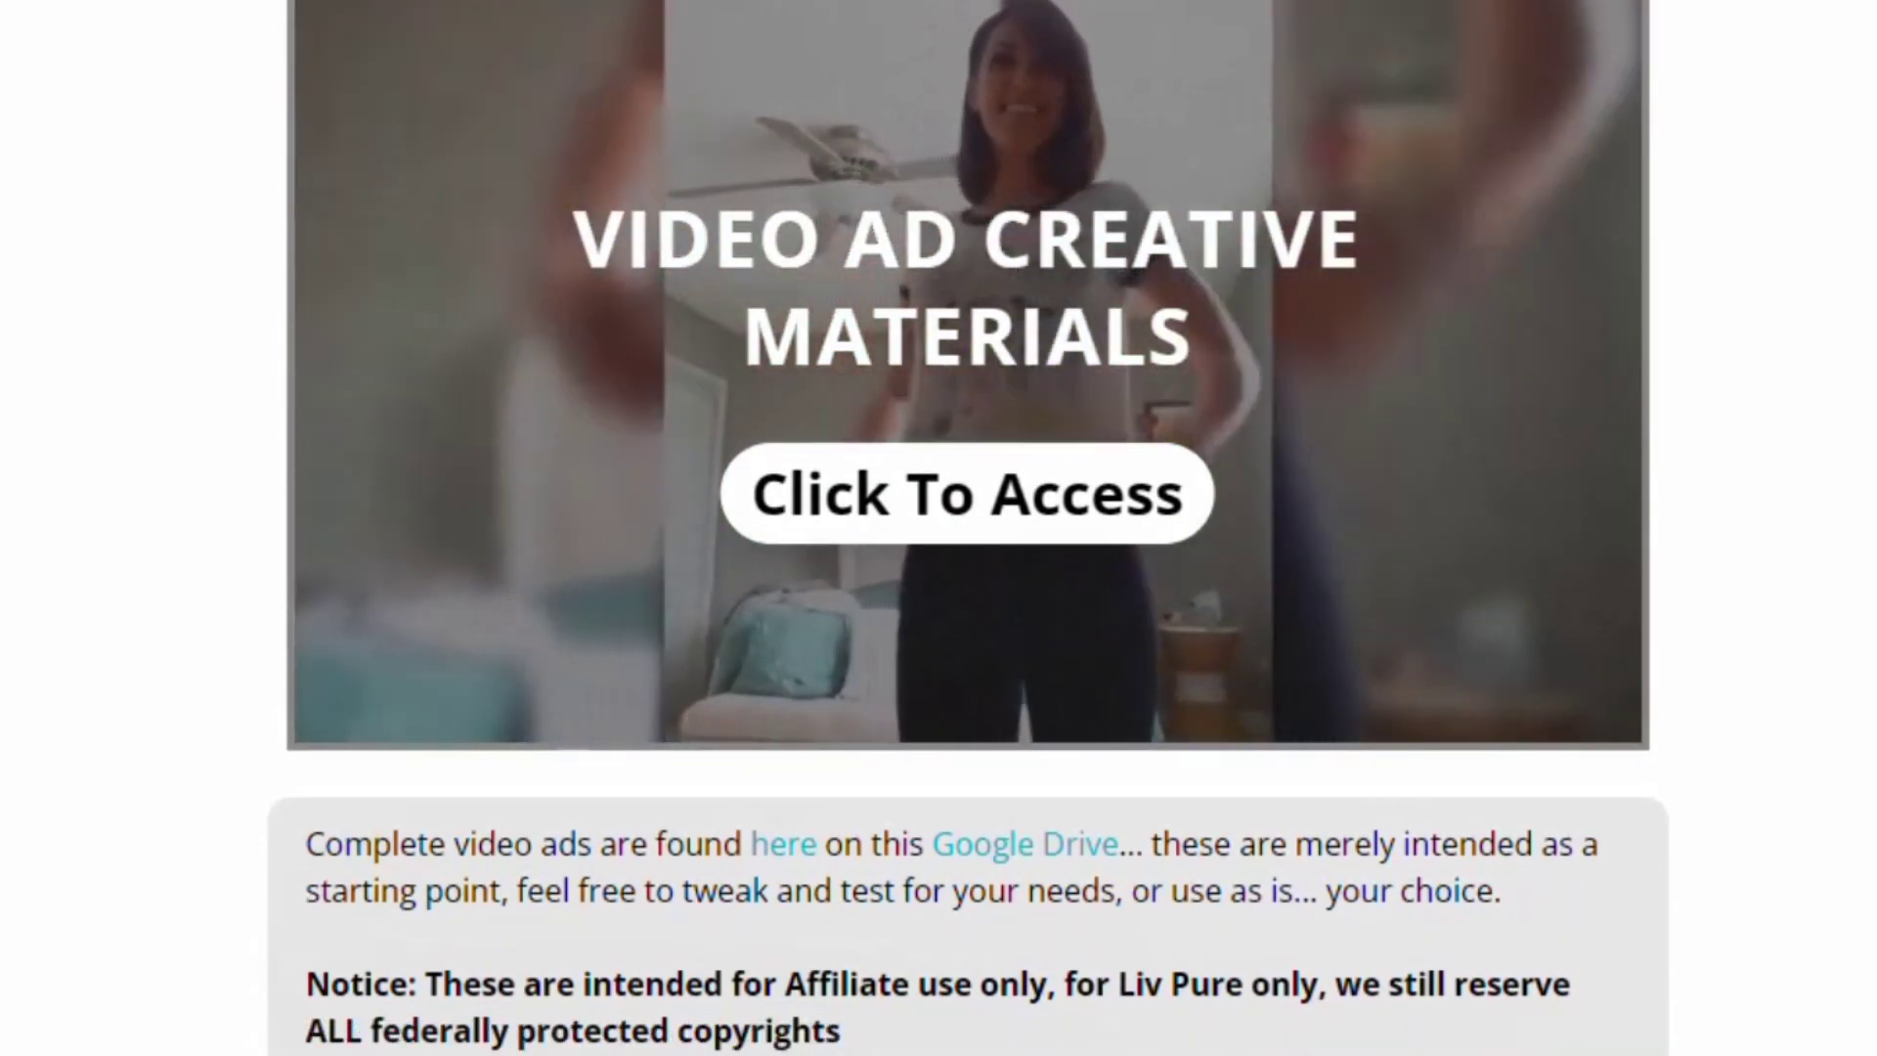
scroll(968, 528, "down", 1)
scroll(968, 528, "down", 10)
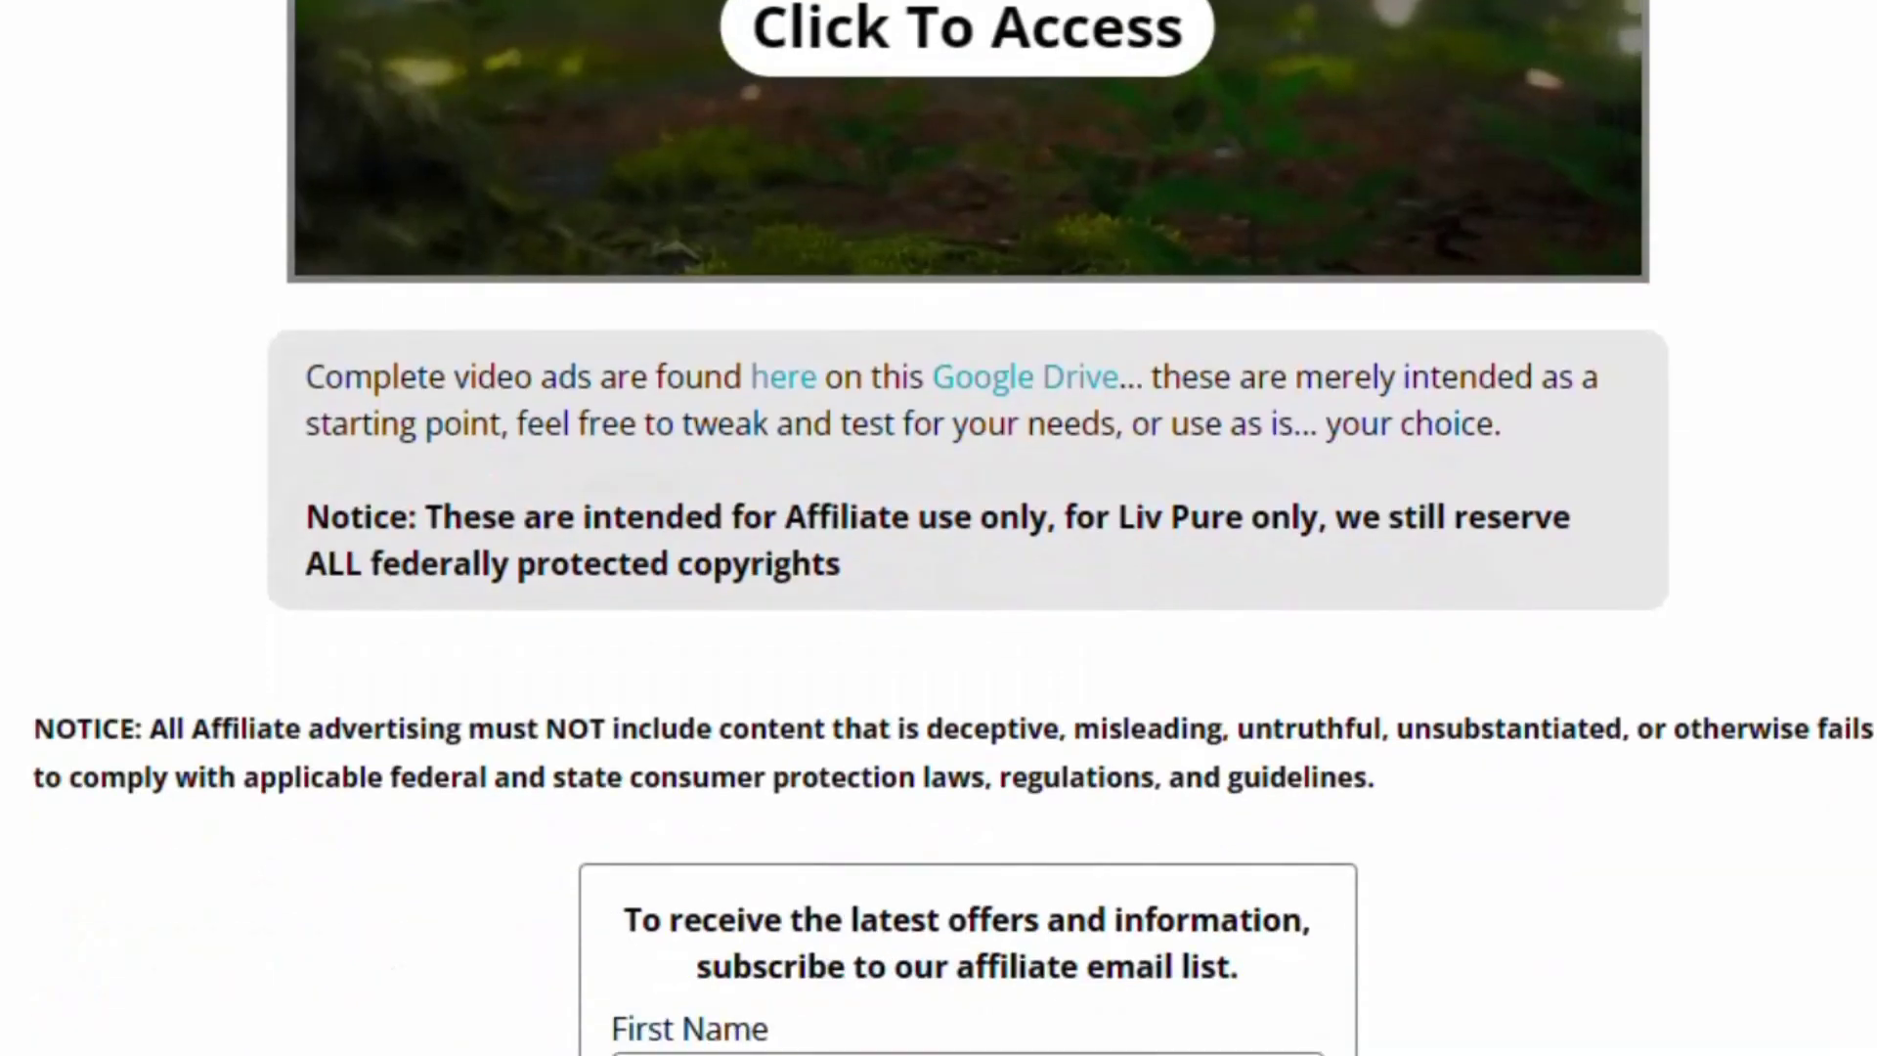
scroll(968, 528, "down", 7)
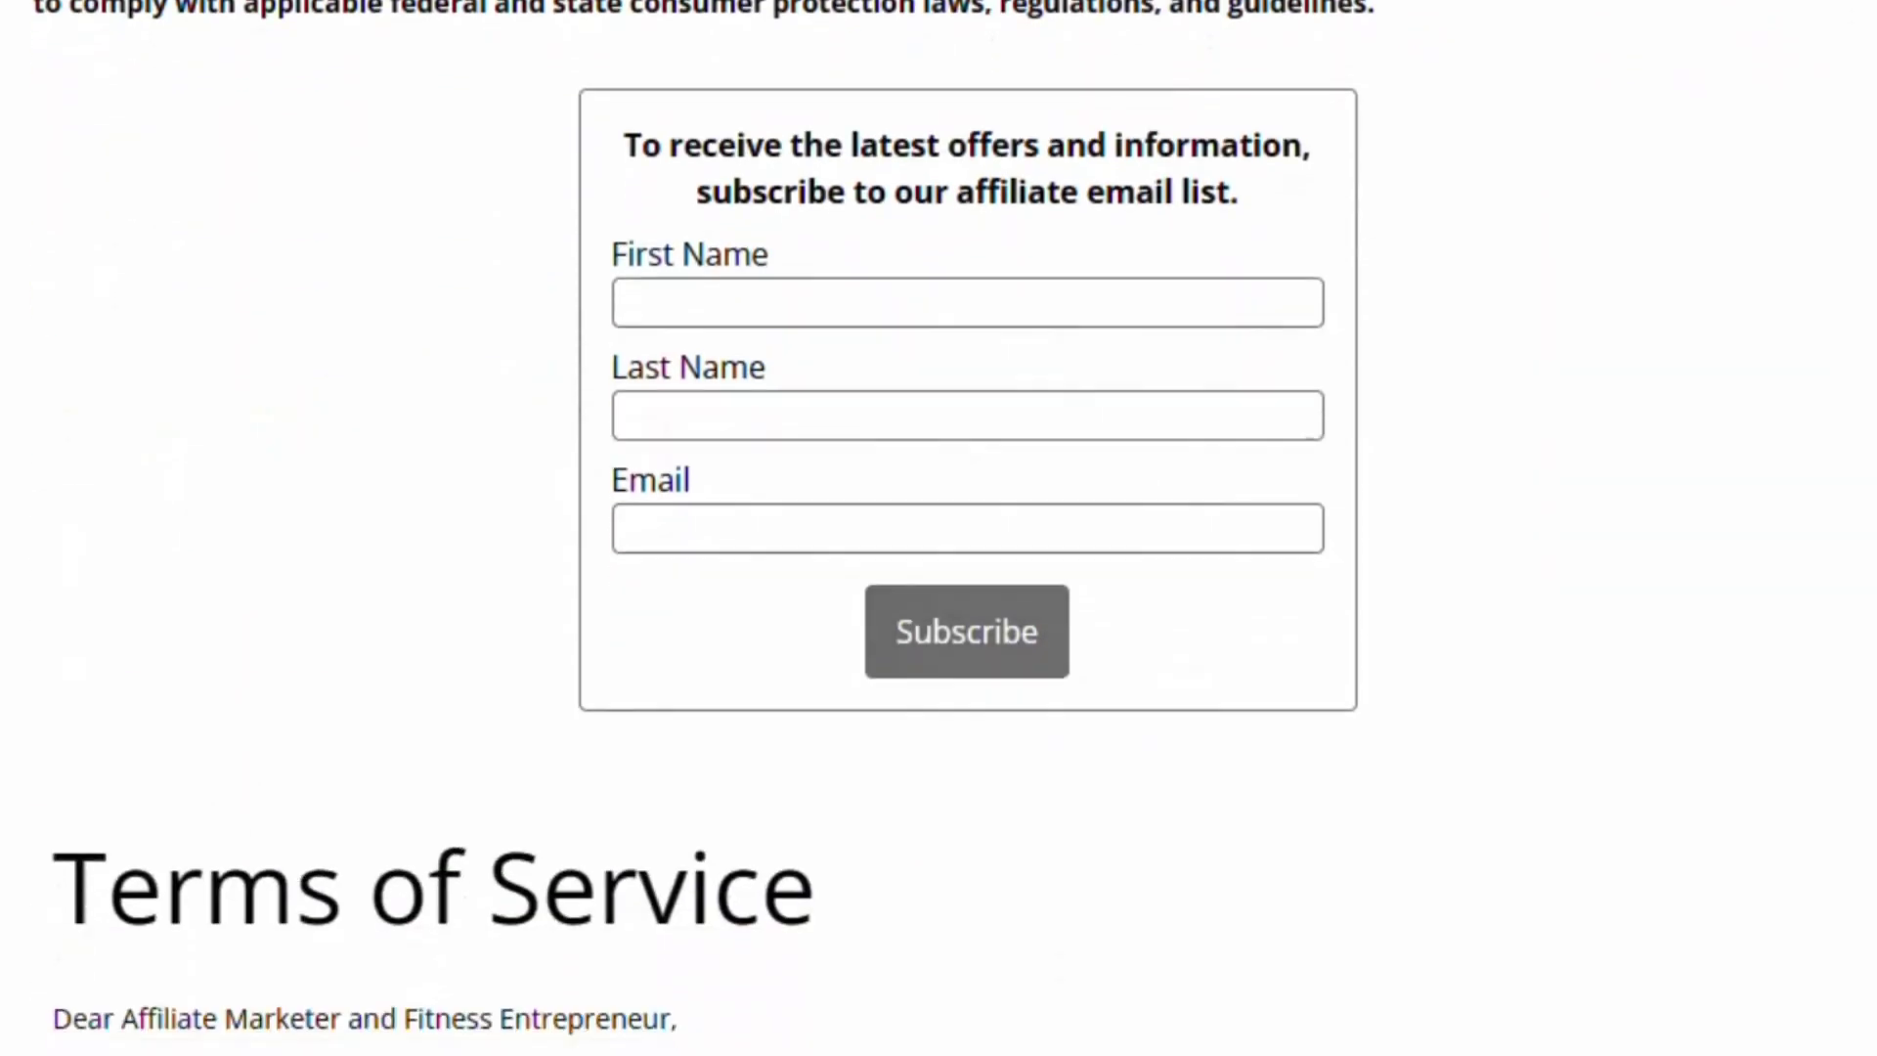
Step: Read the Liv Pure affiliate Terms of Service, covering advertising compliance, testimonials, Google ads, keyword bidding and bonus rules
scroll(968, 528, "down", 4)
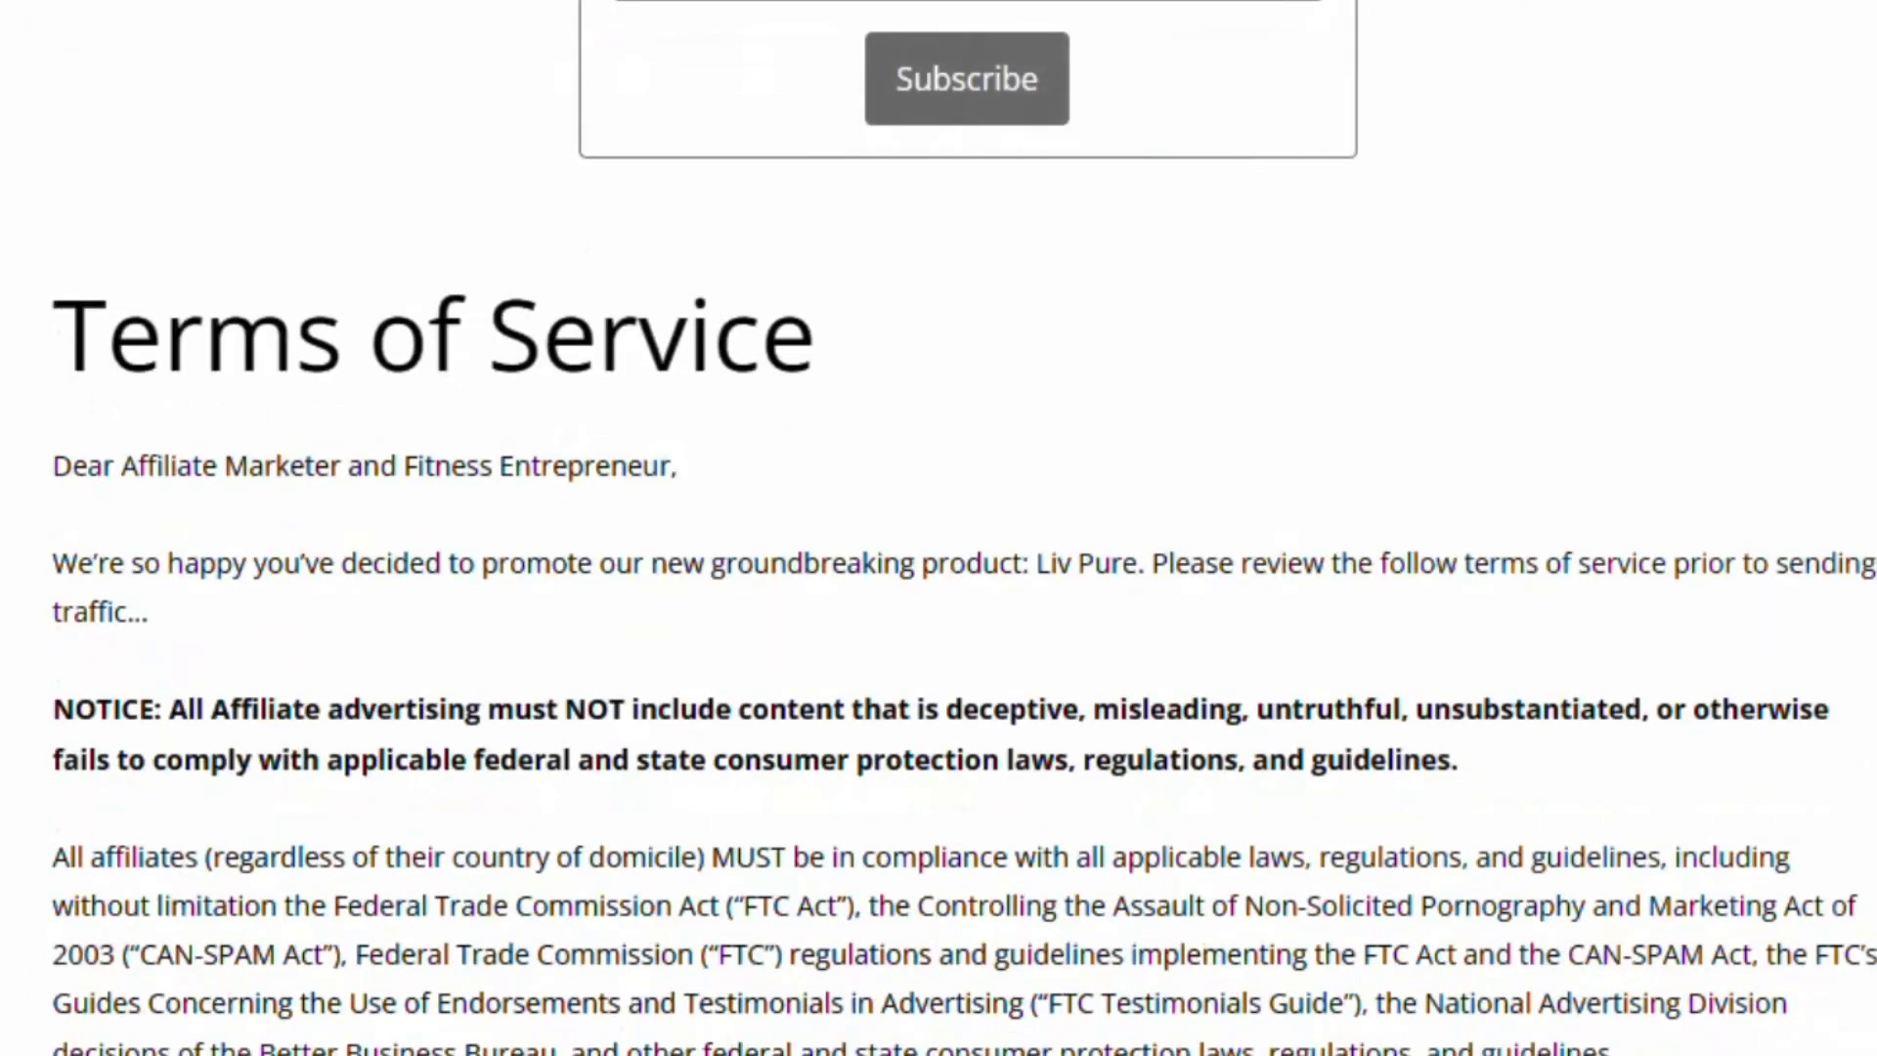
scroll(968, 528, "up", 12)
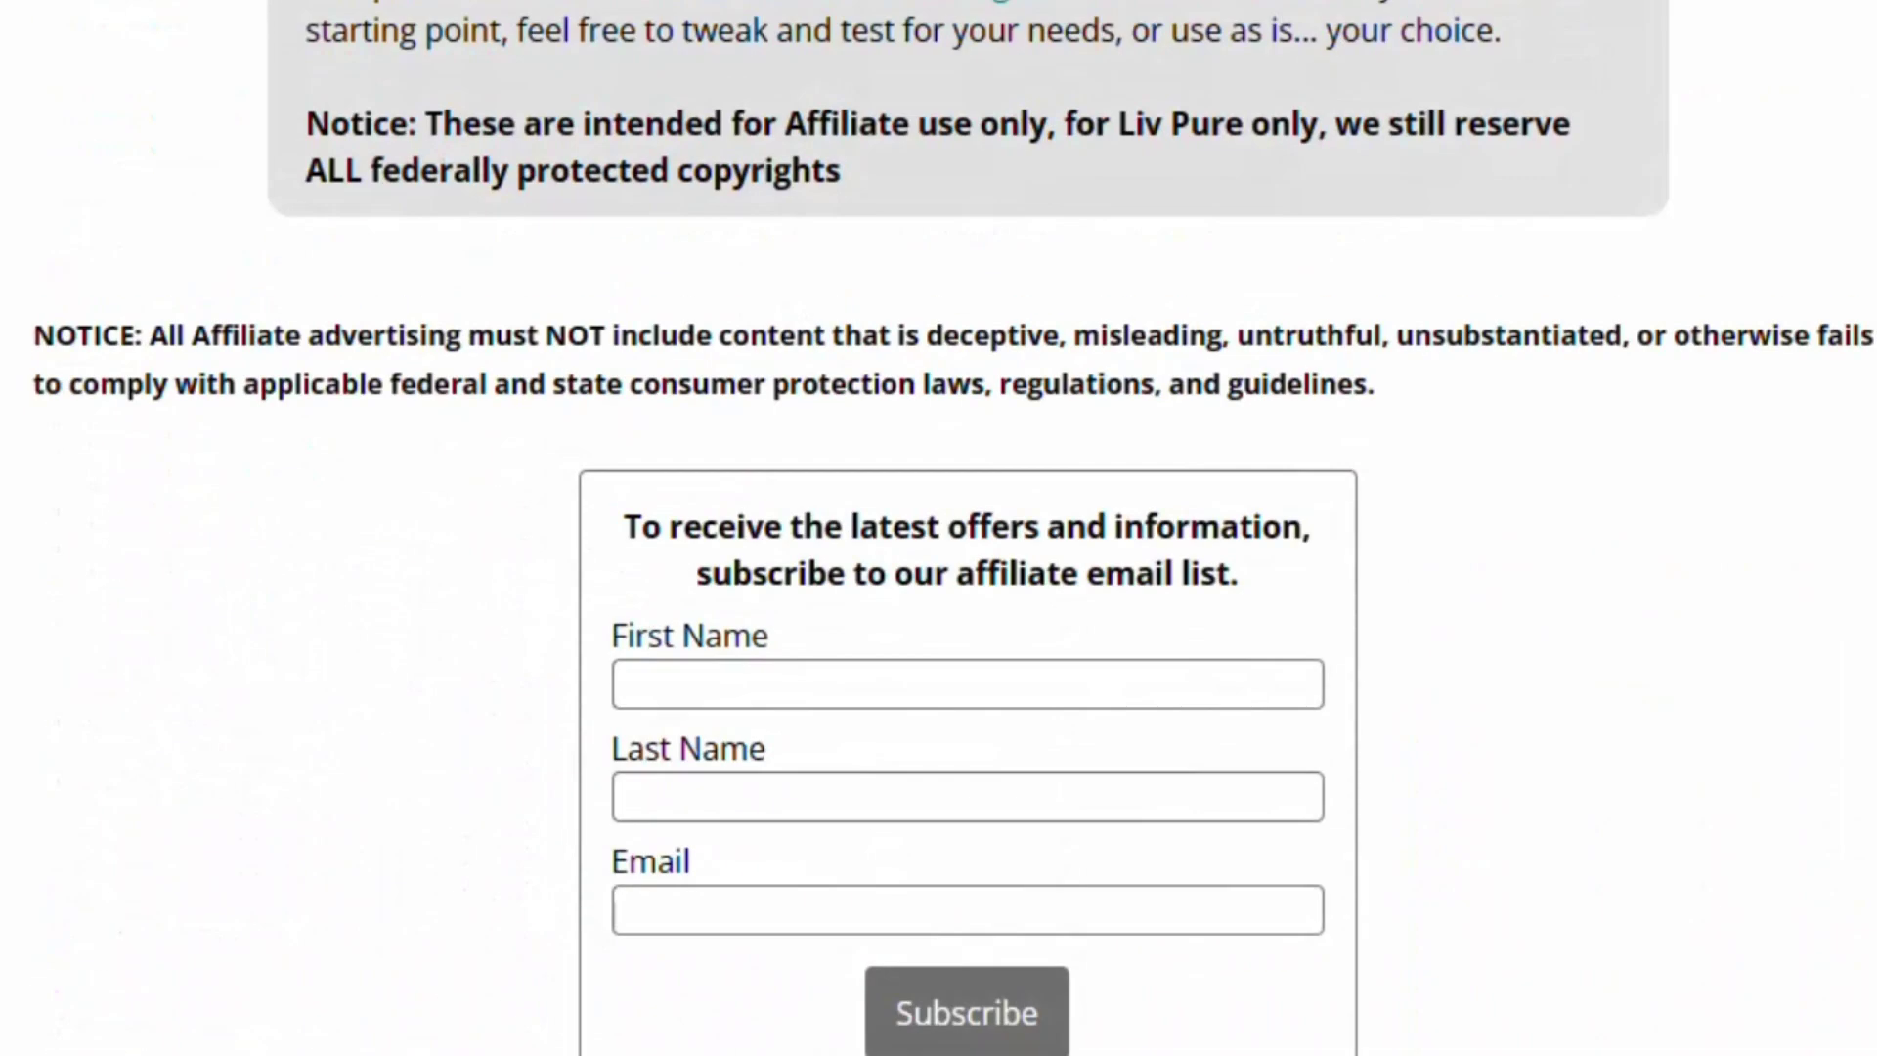
scroll(967, 528, "down", 4)
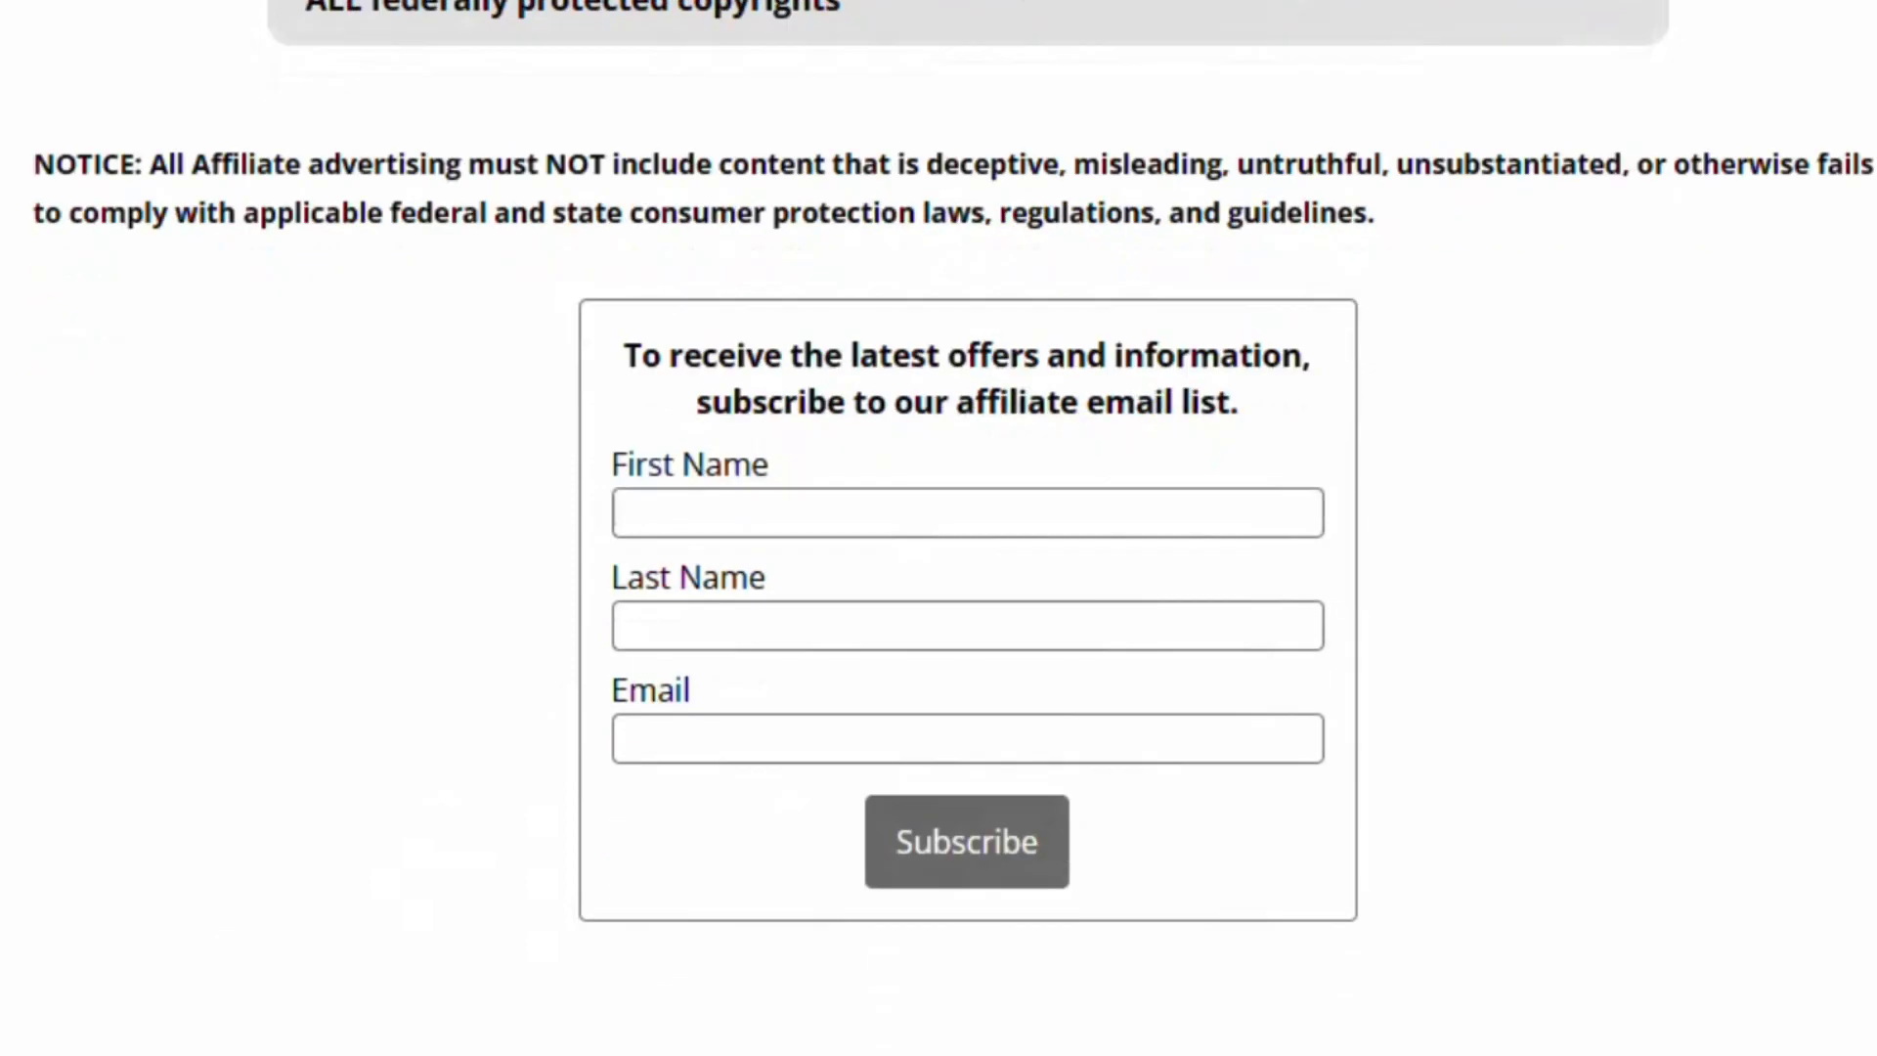
scroll(967, 528, "down", 11)
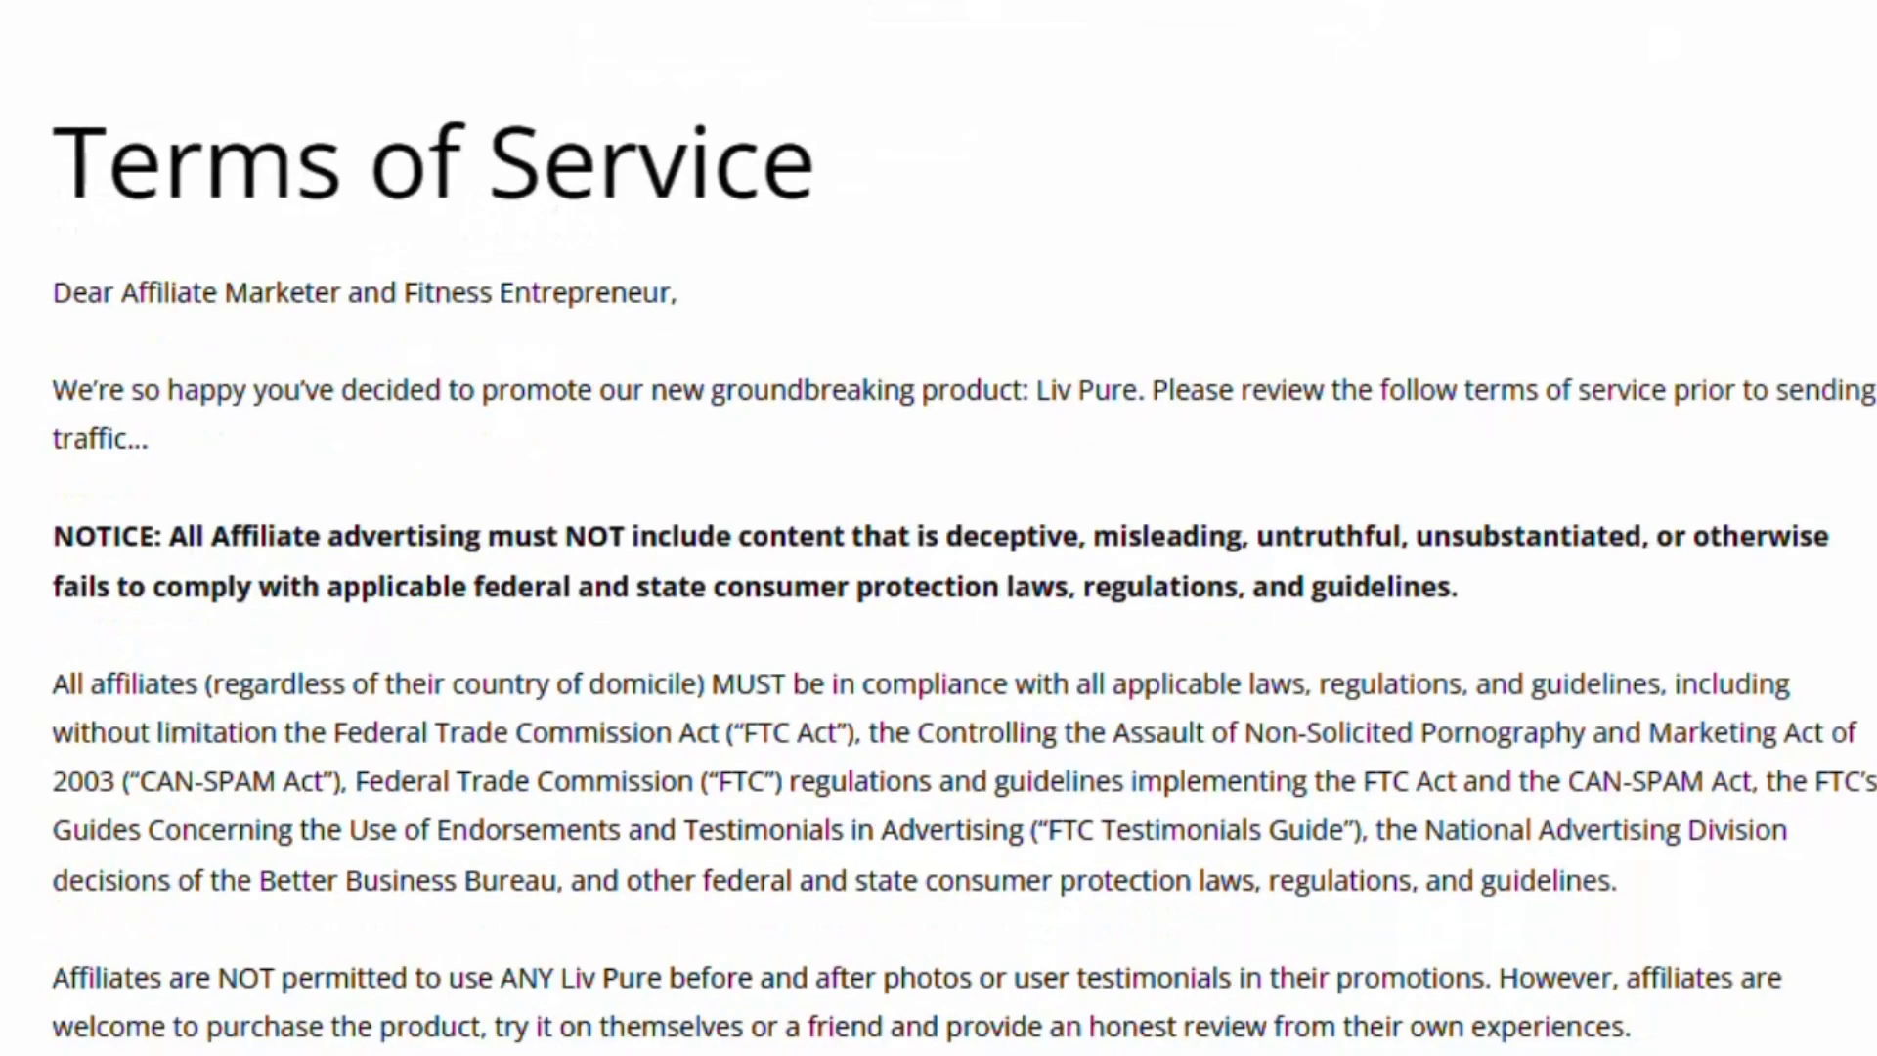
scroll(968, 528, "down", 2)
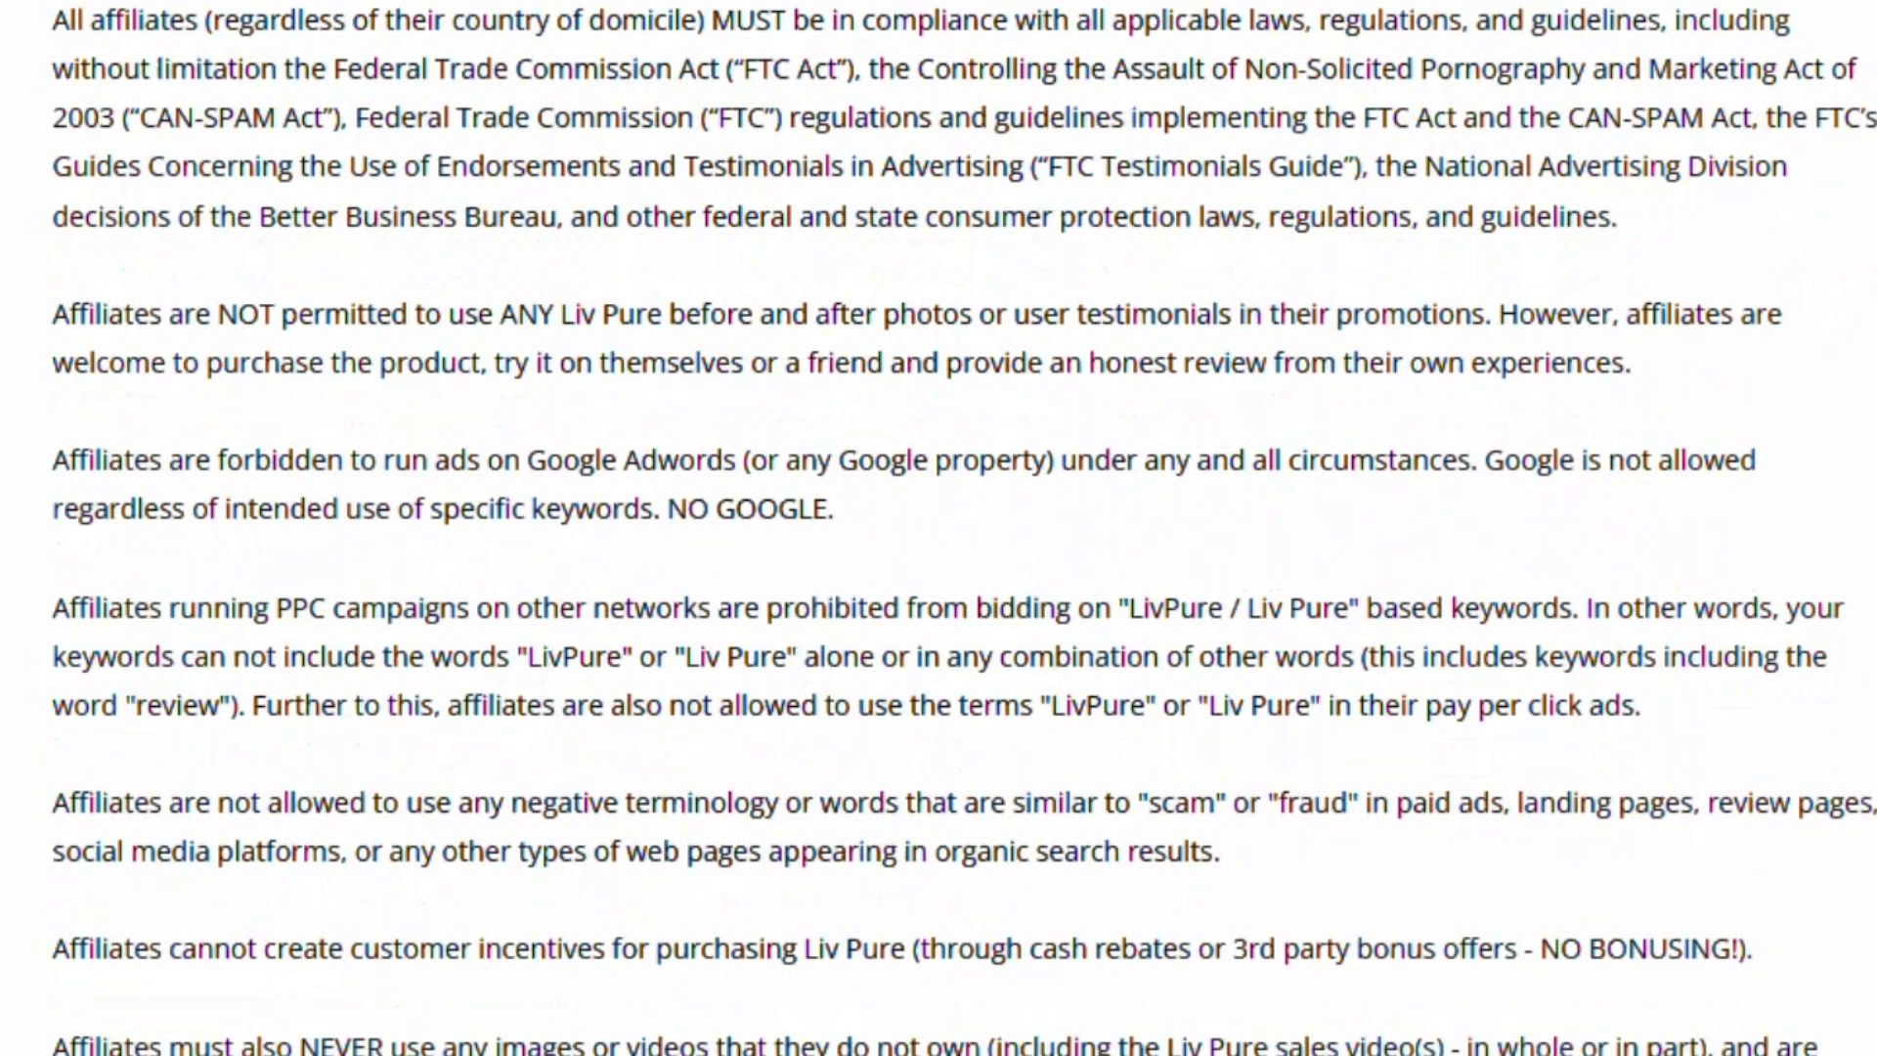
scroll(968, 528, "up", 20)
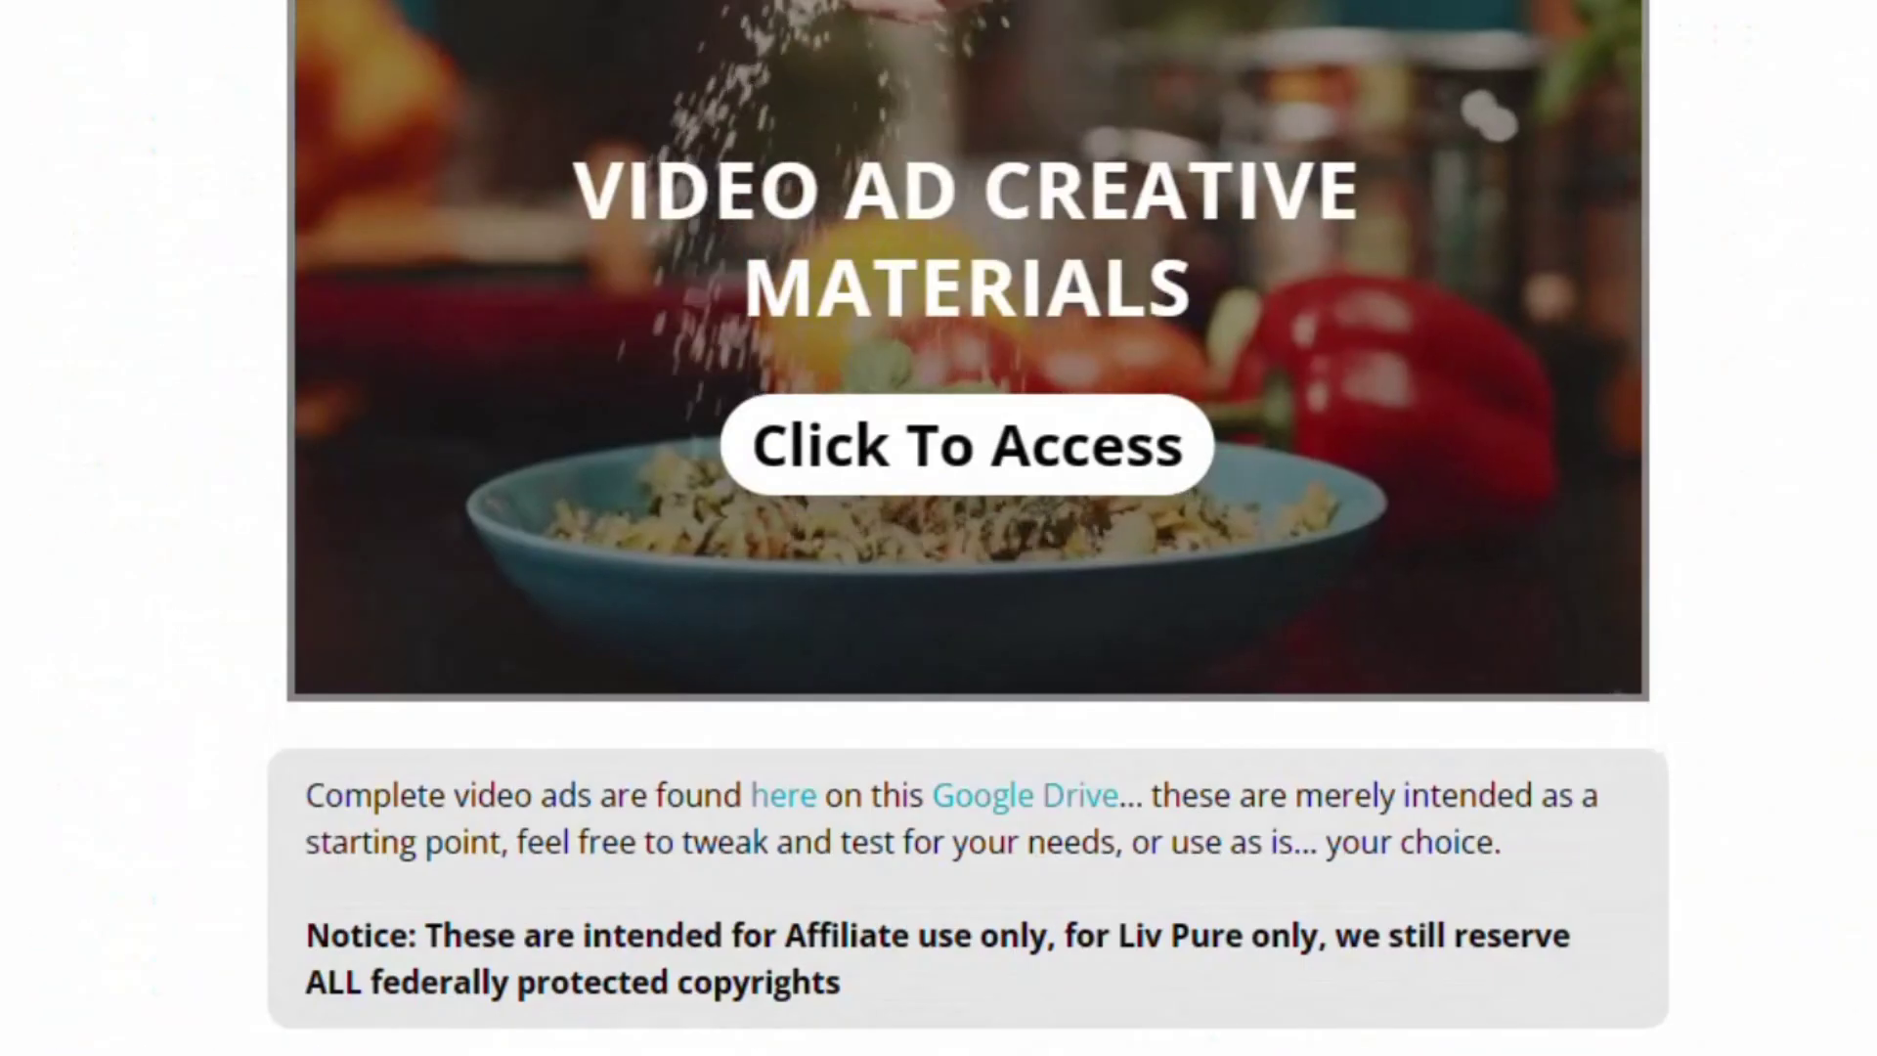
Step: Generate a Liv Pure hoplink with the affiliate ID and the Liv Pure Remarketing Lander, agreeing to the terms of service, and copy it
scroll(968, 528, "up", 4)
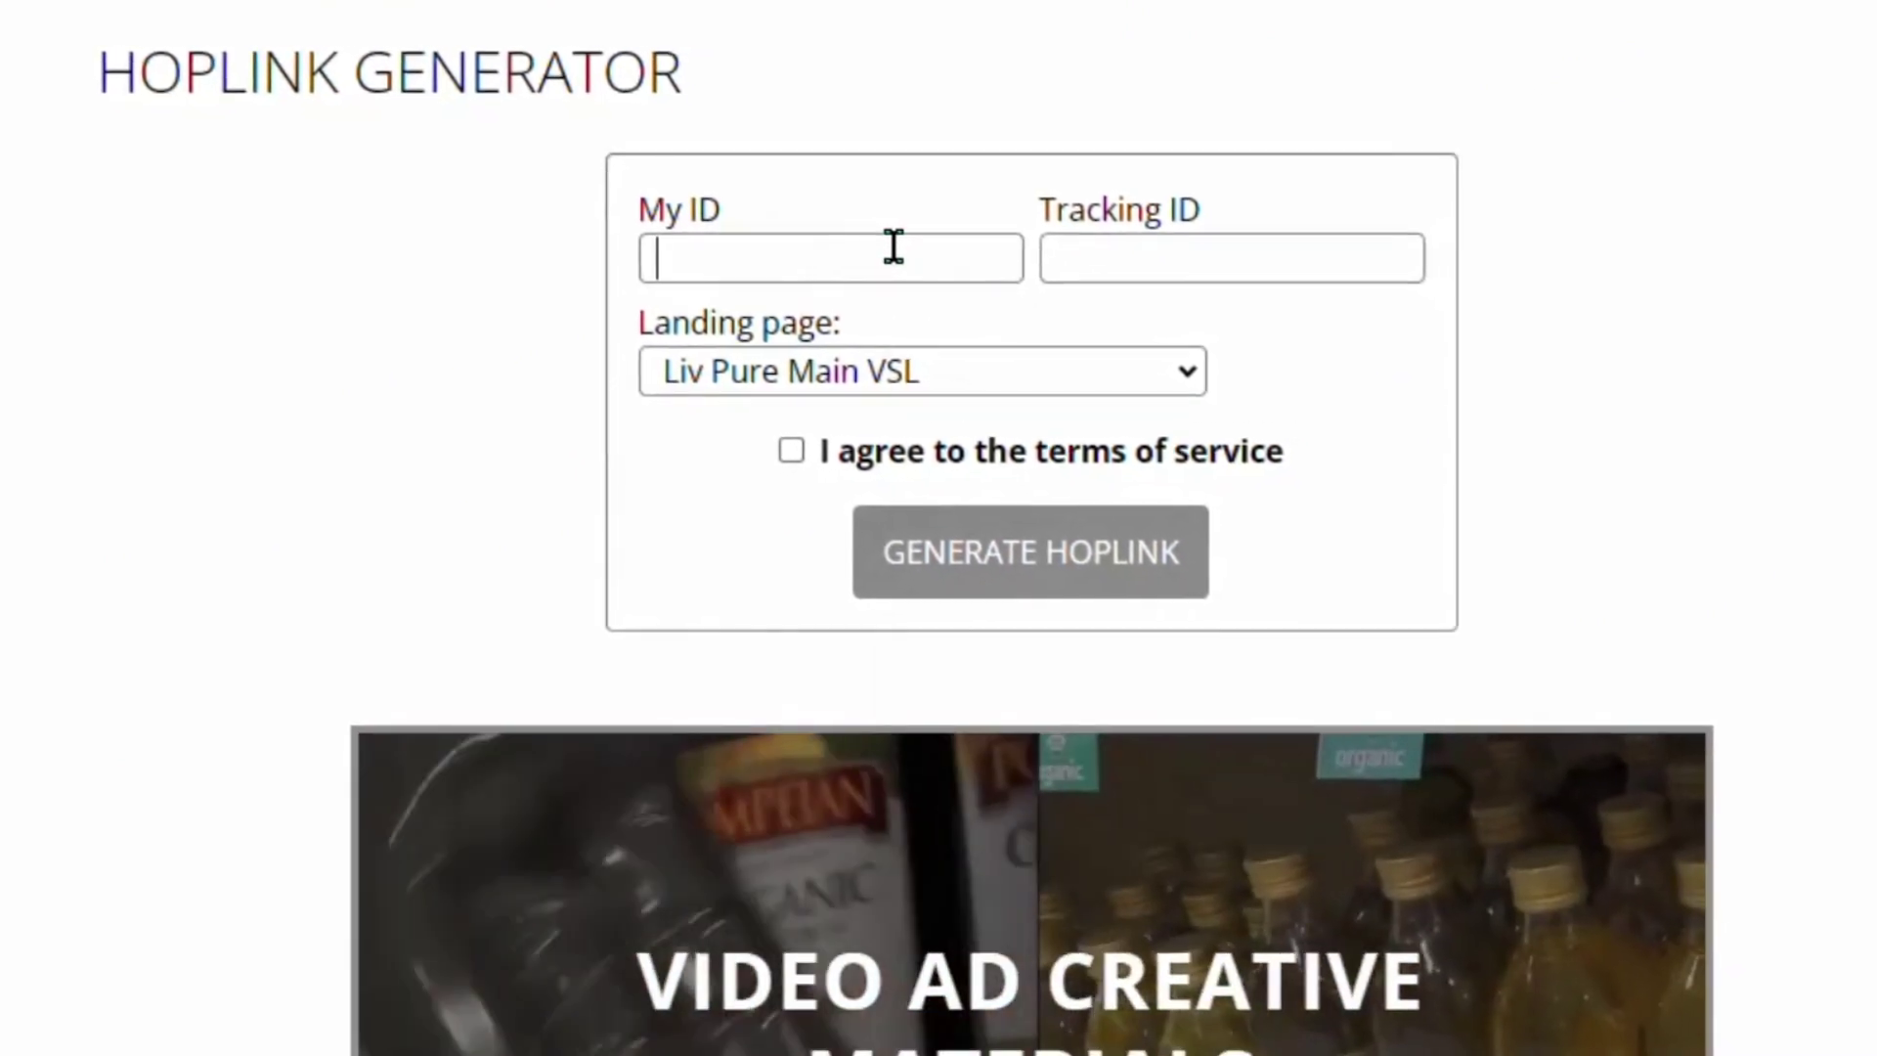
right_click(928, 264)
left_click(1000, 665)
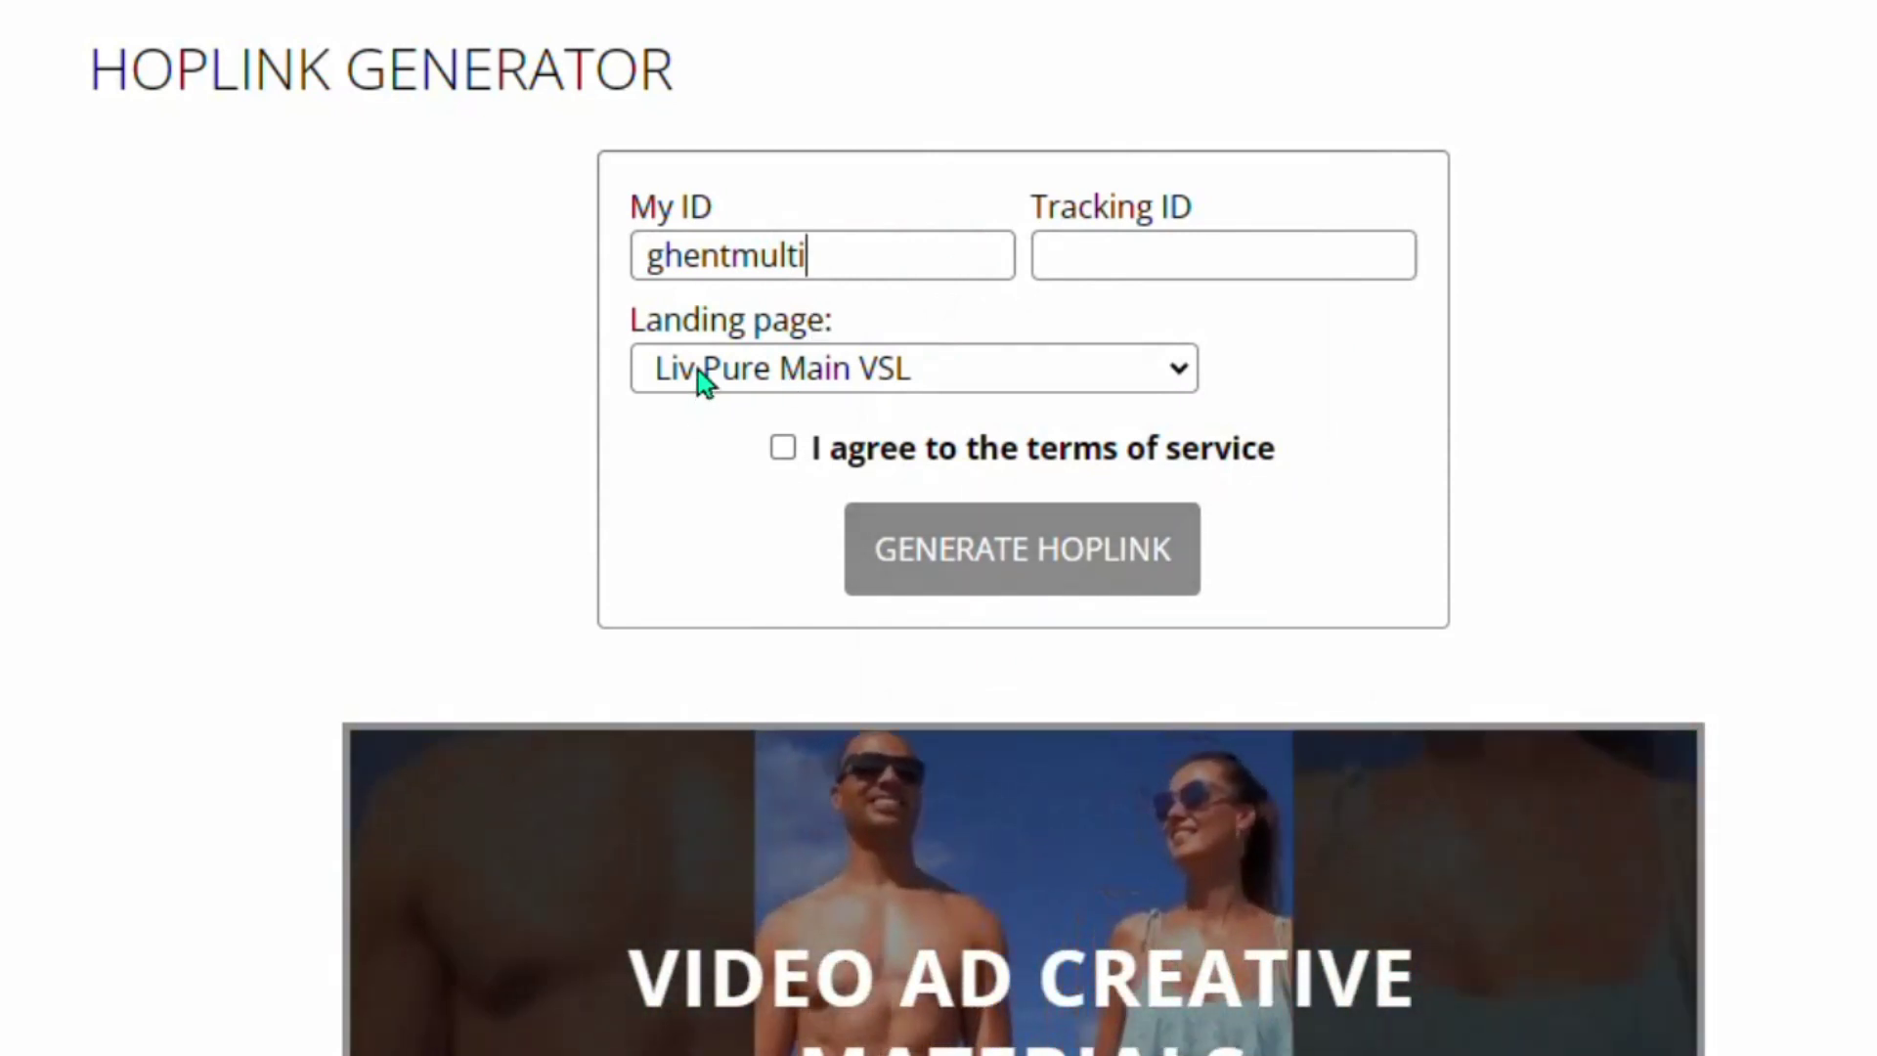
left_click(767, 378)
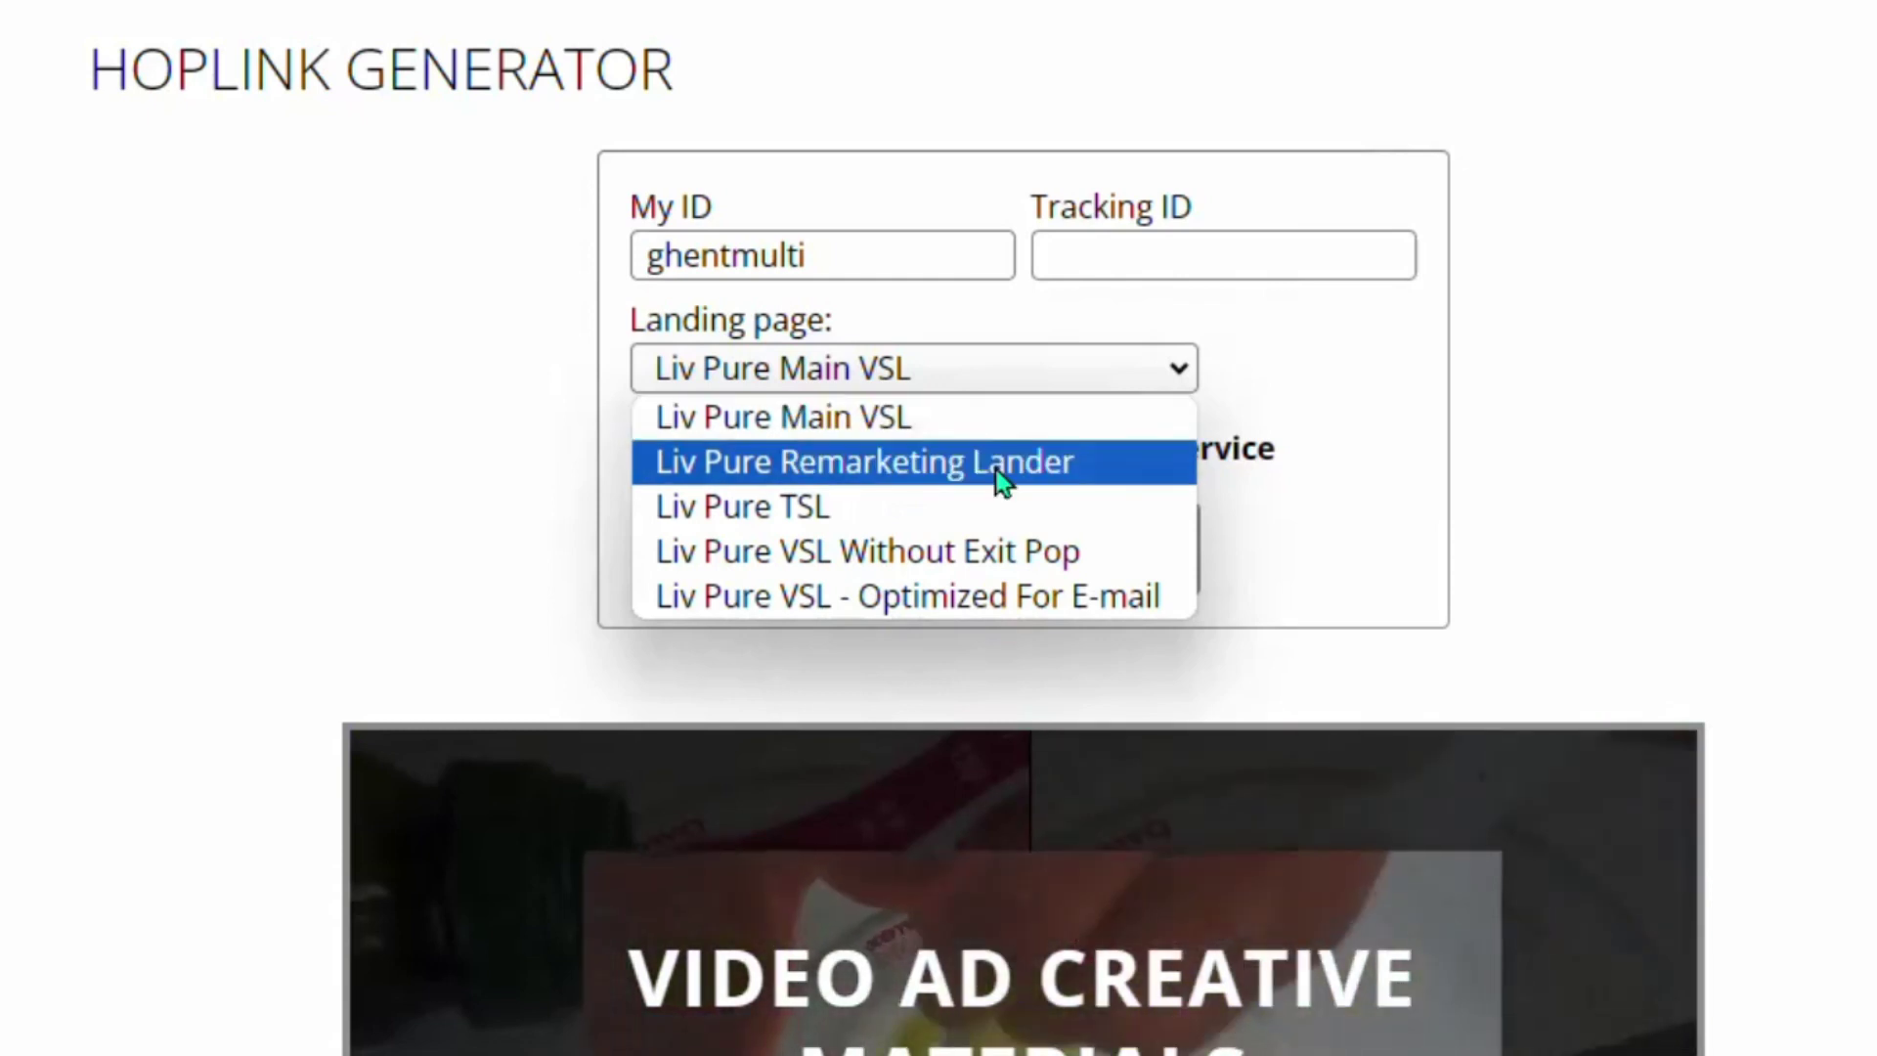
left_click(995, 469)
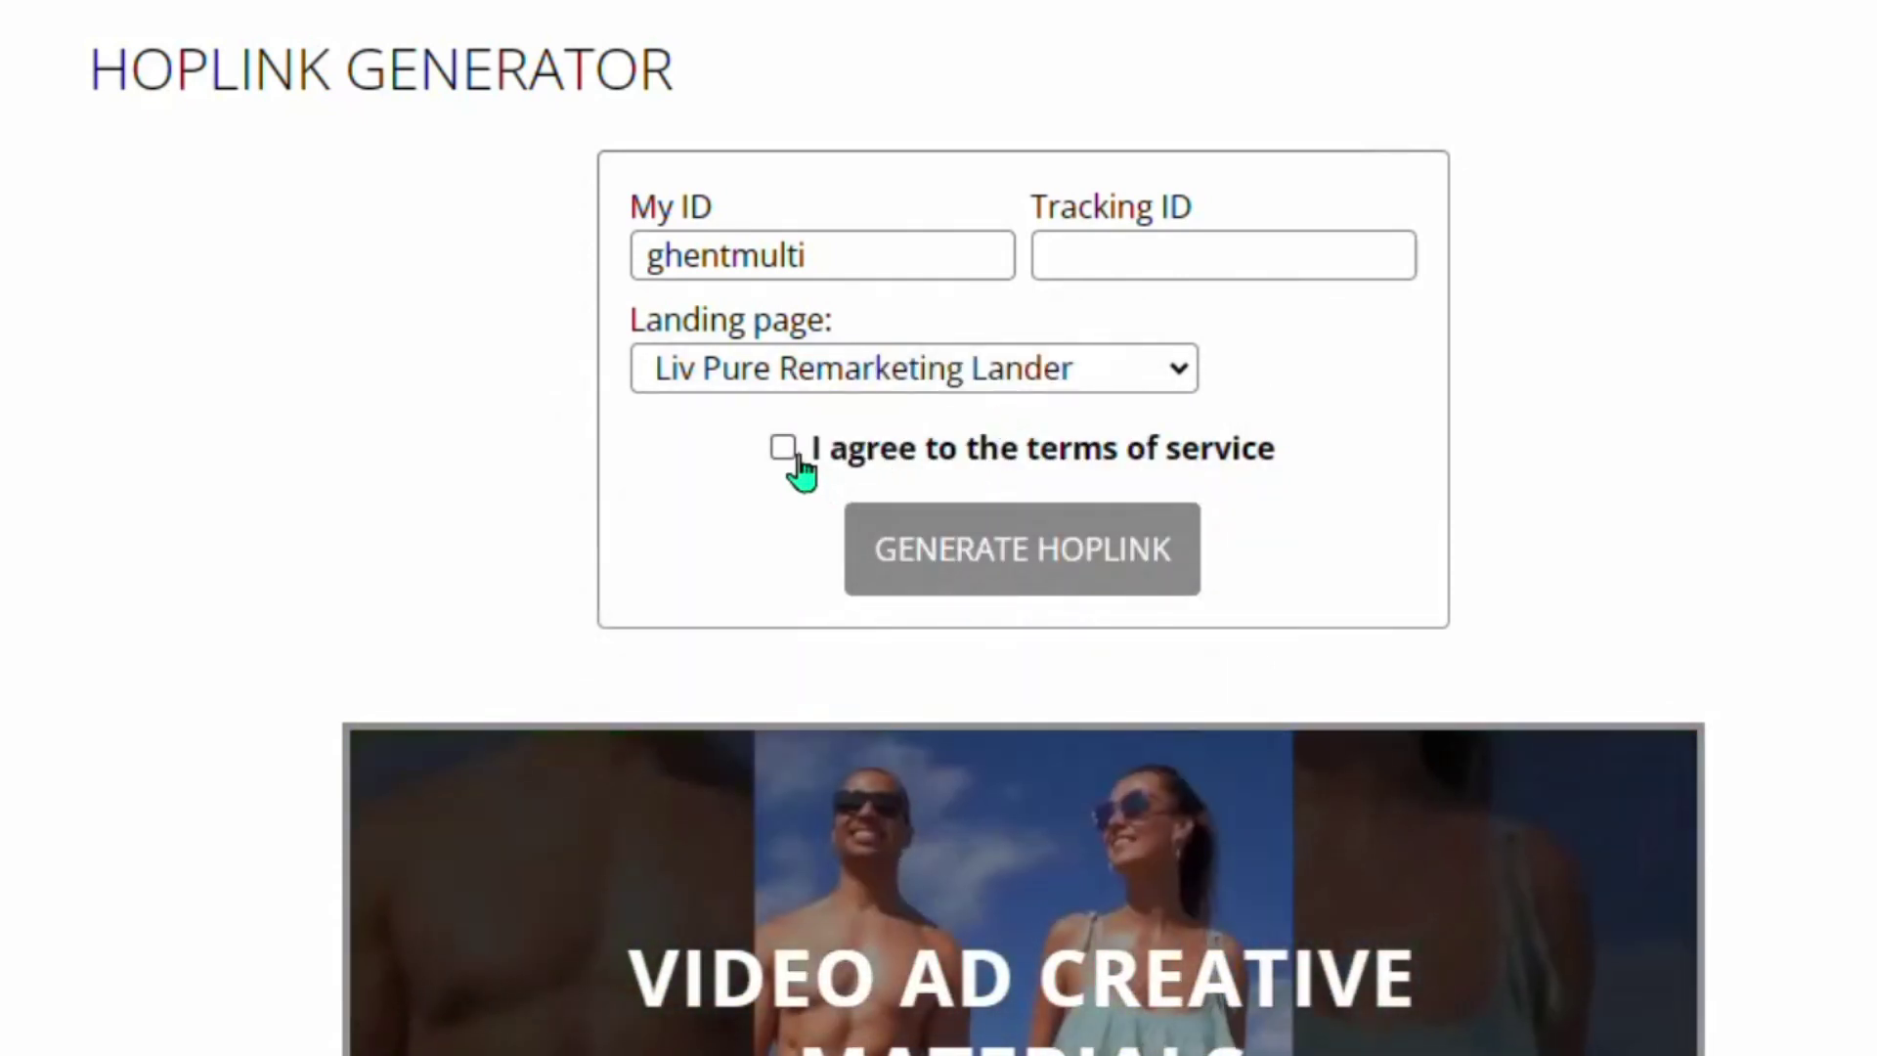
left_click(787, 452)
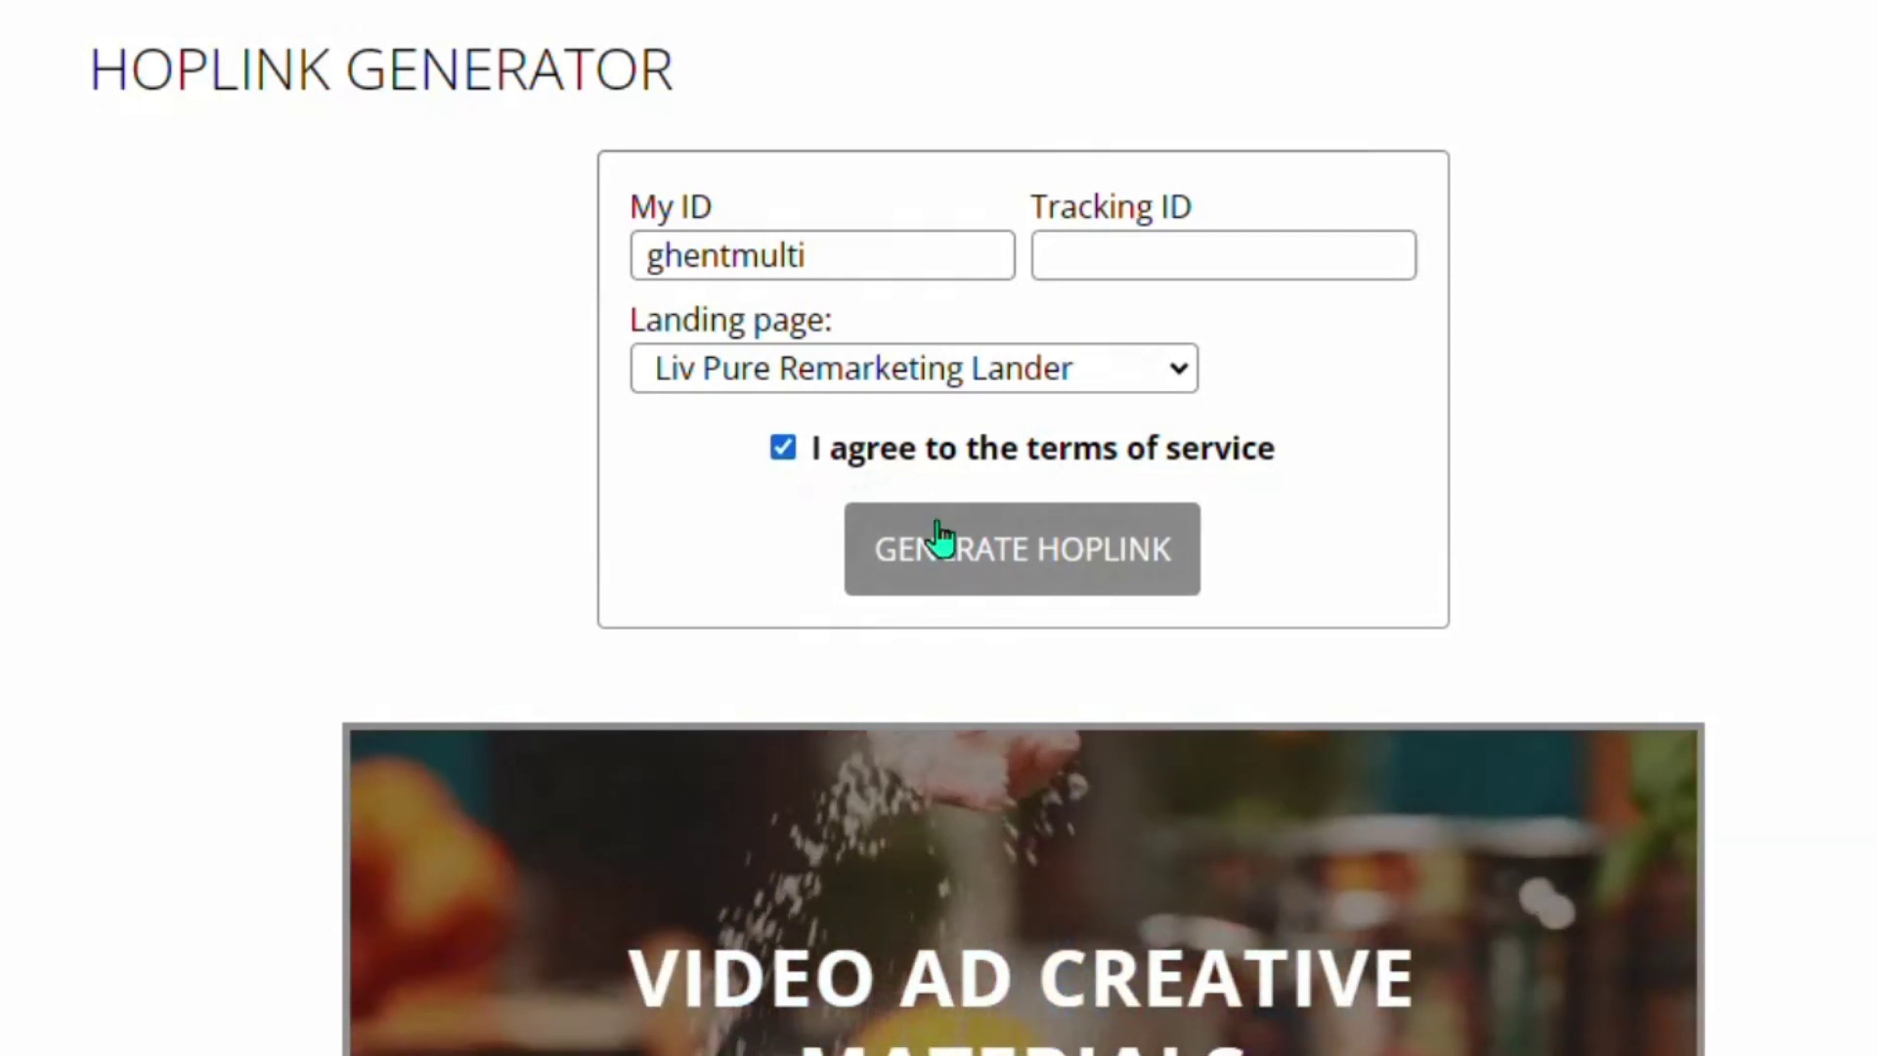
left_click(1017, 572)
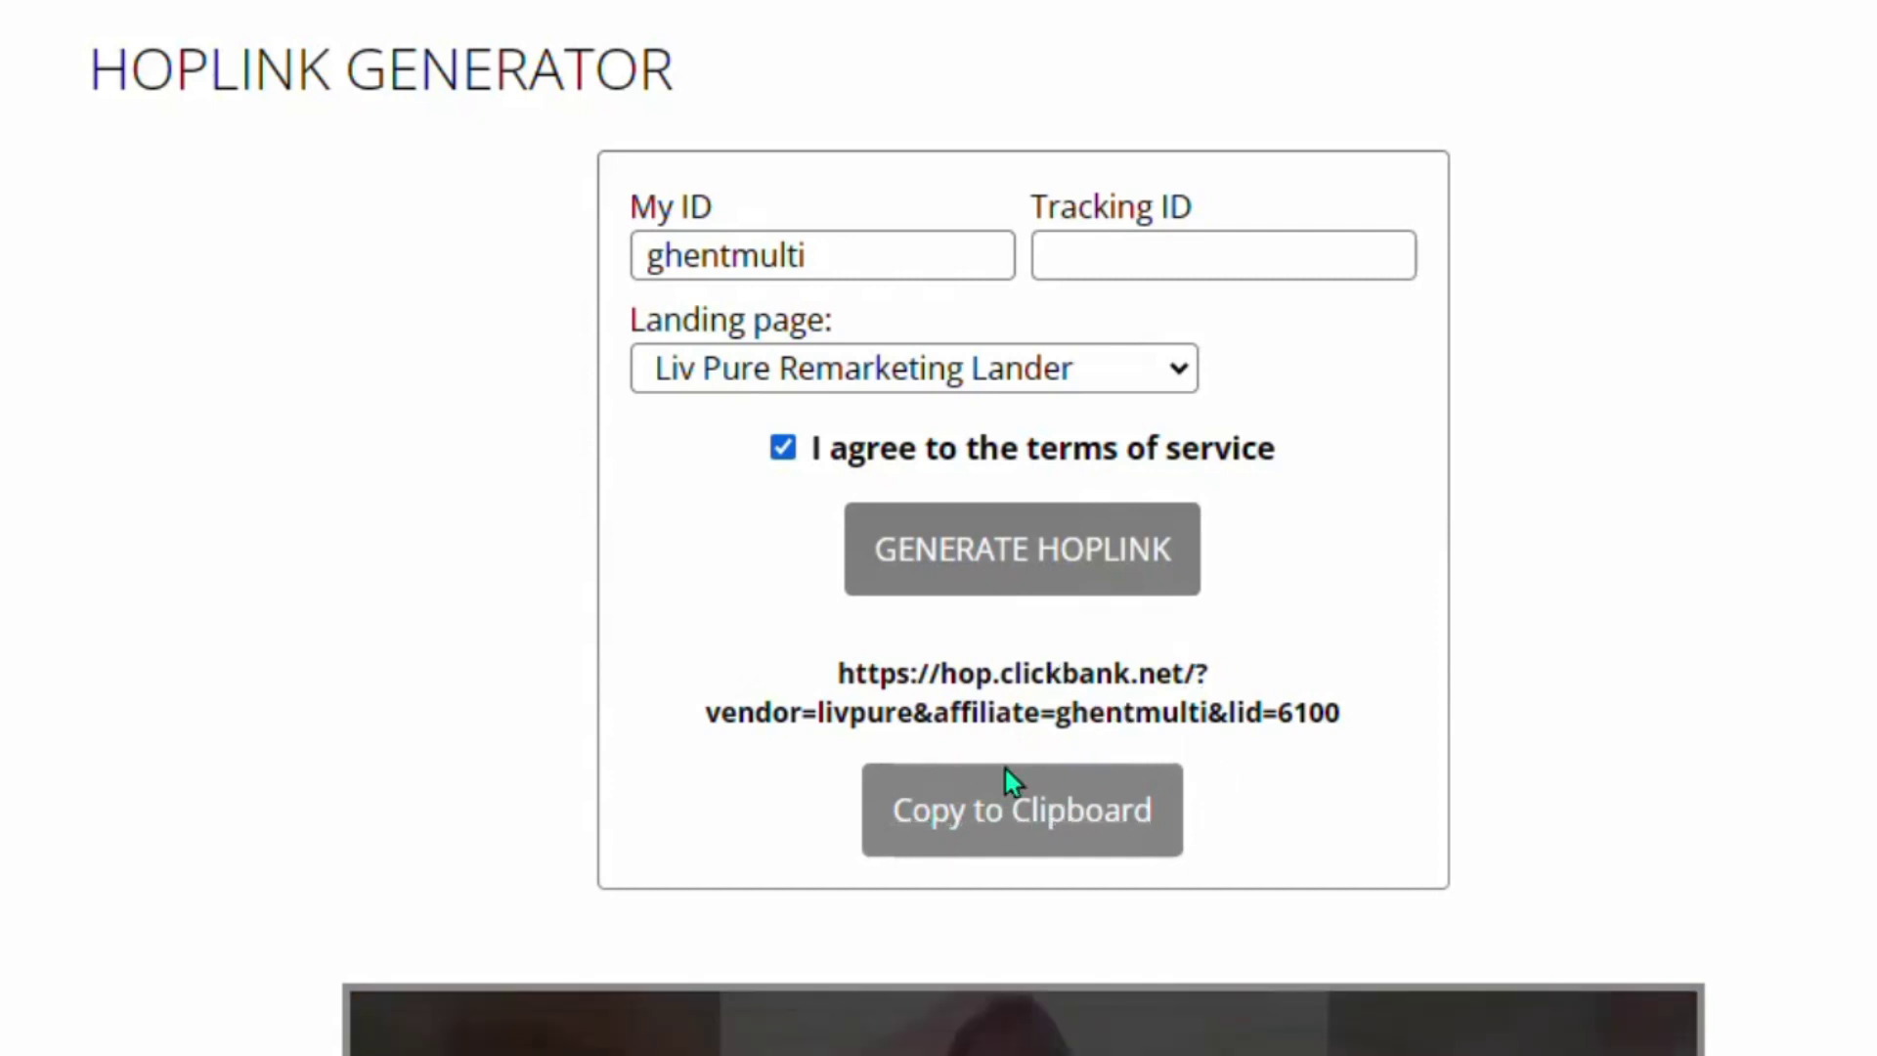
left_click(1008, 841)
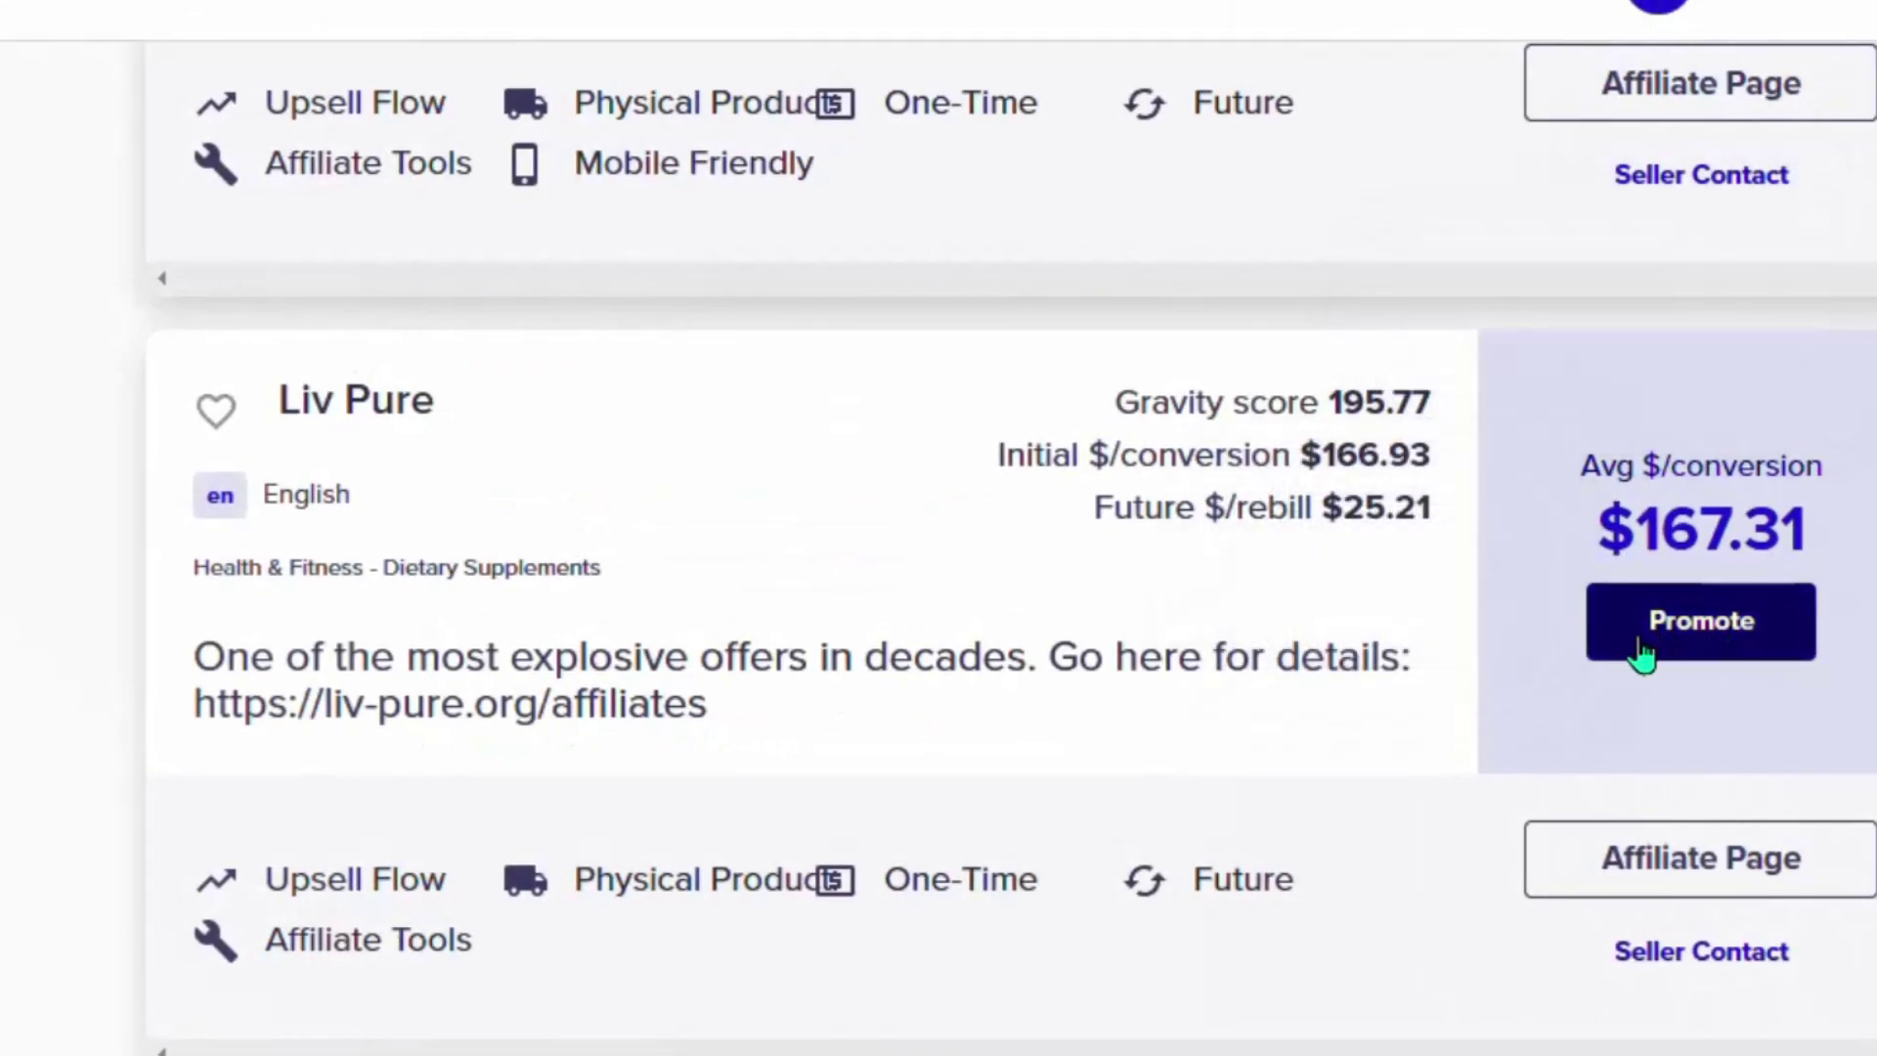
Step: Promote Liv Pure on ClickBank with the affiliate nickname, copy its encrypted HopLink and paste it into a blank WordPad document
left_click(1697, 626)
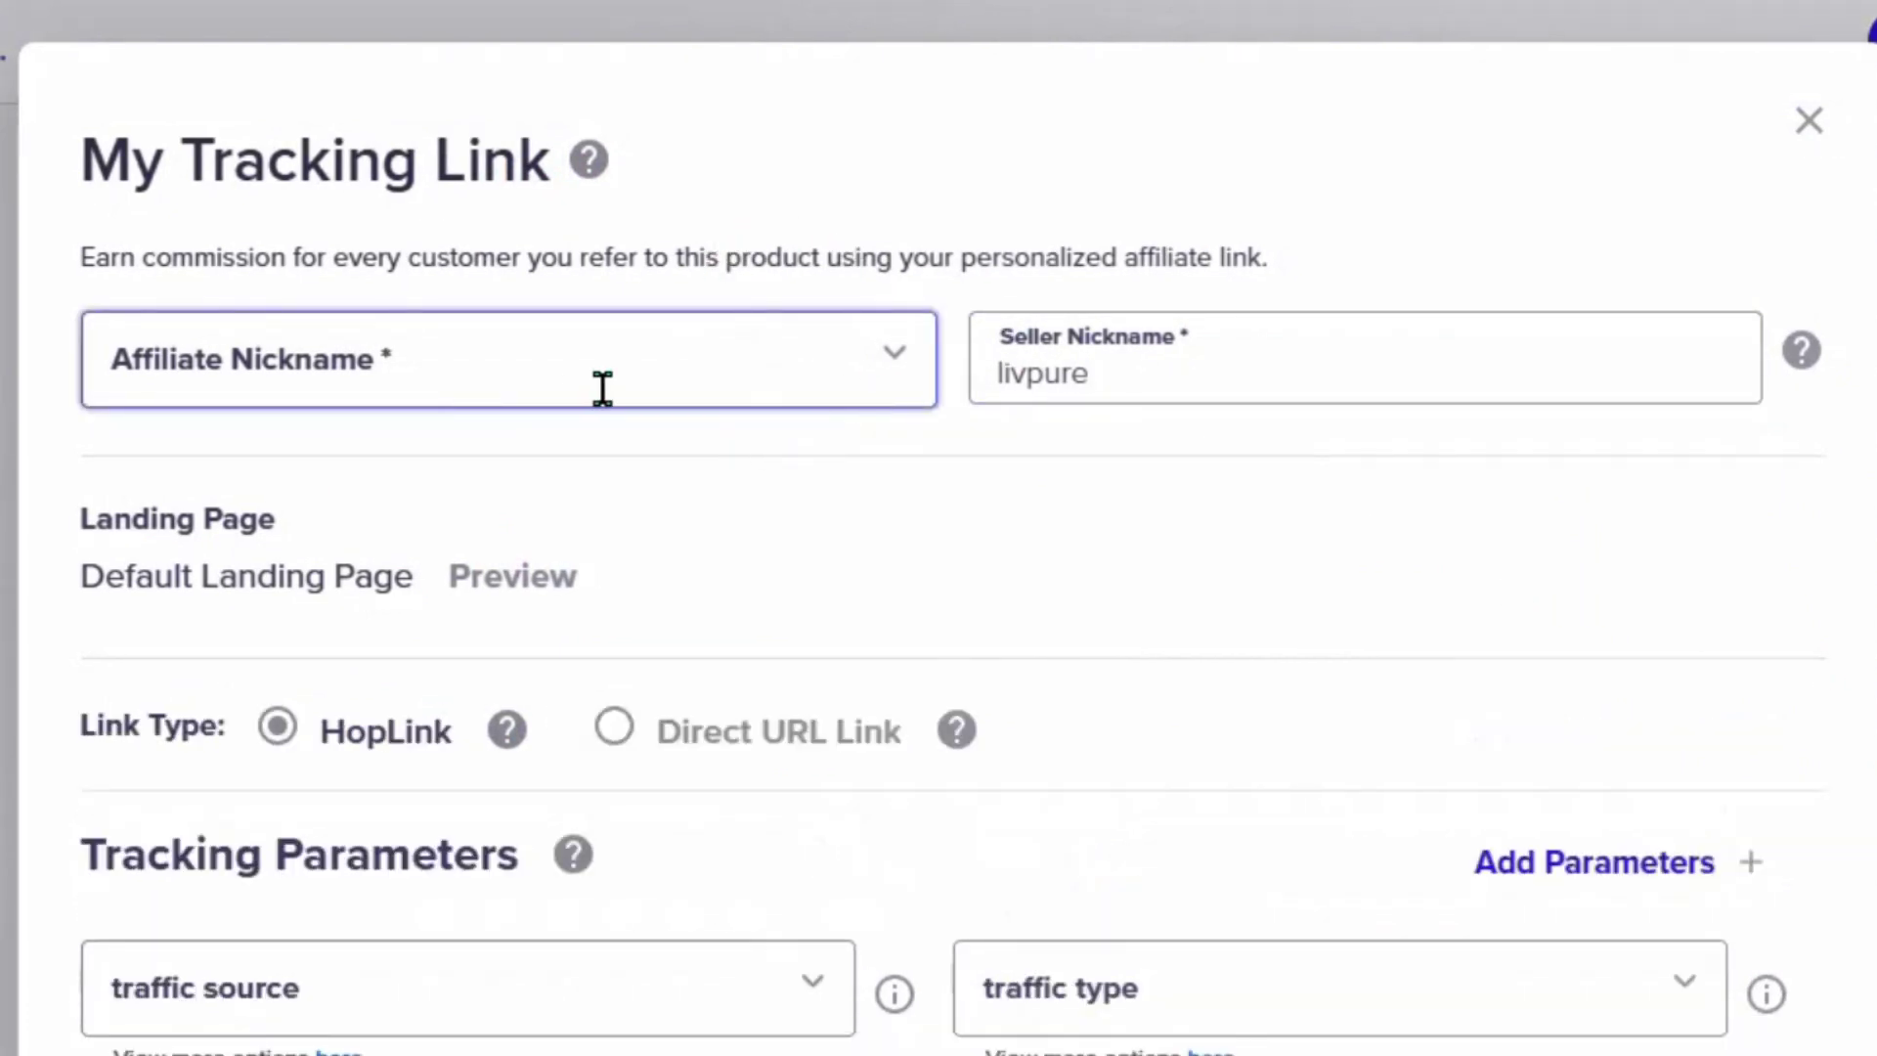
left_click(556, 372)
left_click(420, 530)
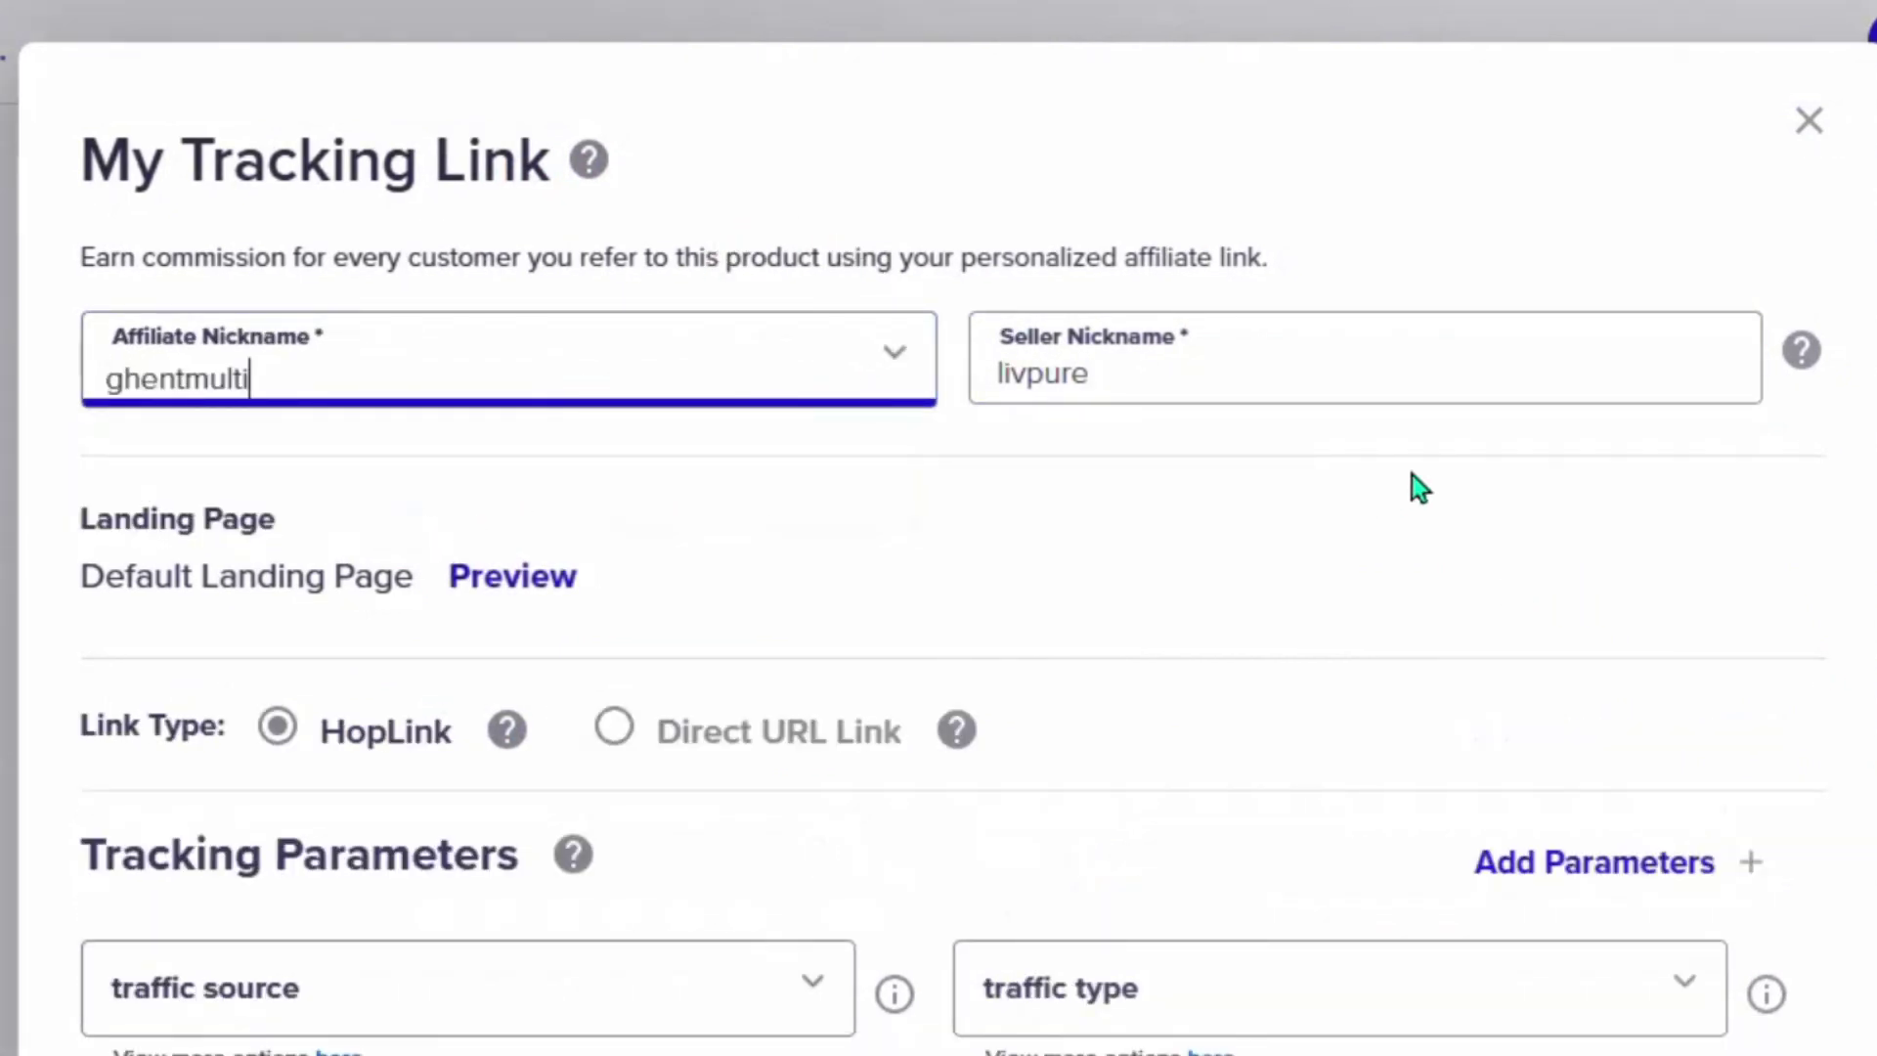
scroll(1487, 598, "down", 5)
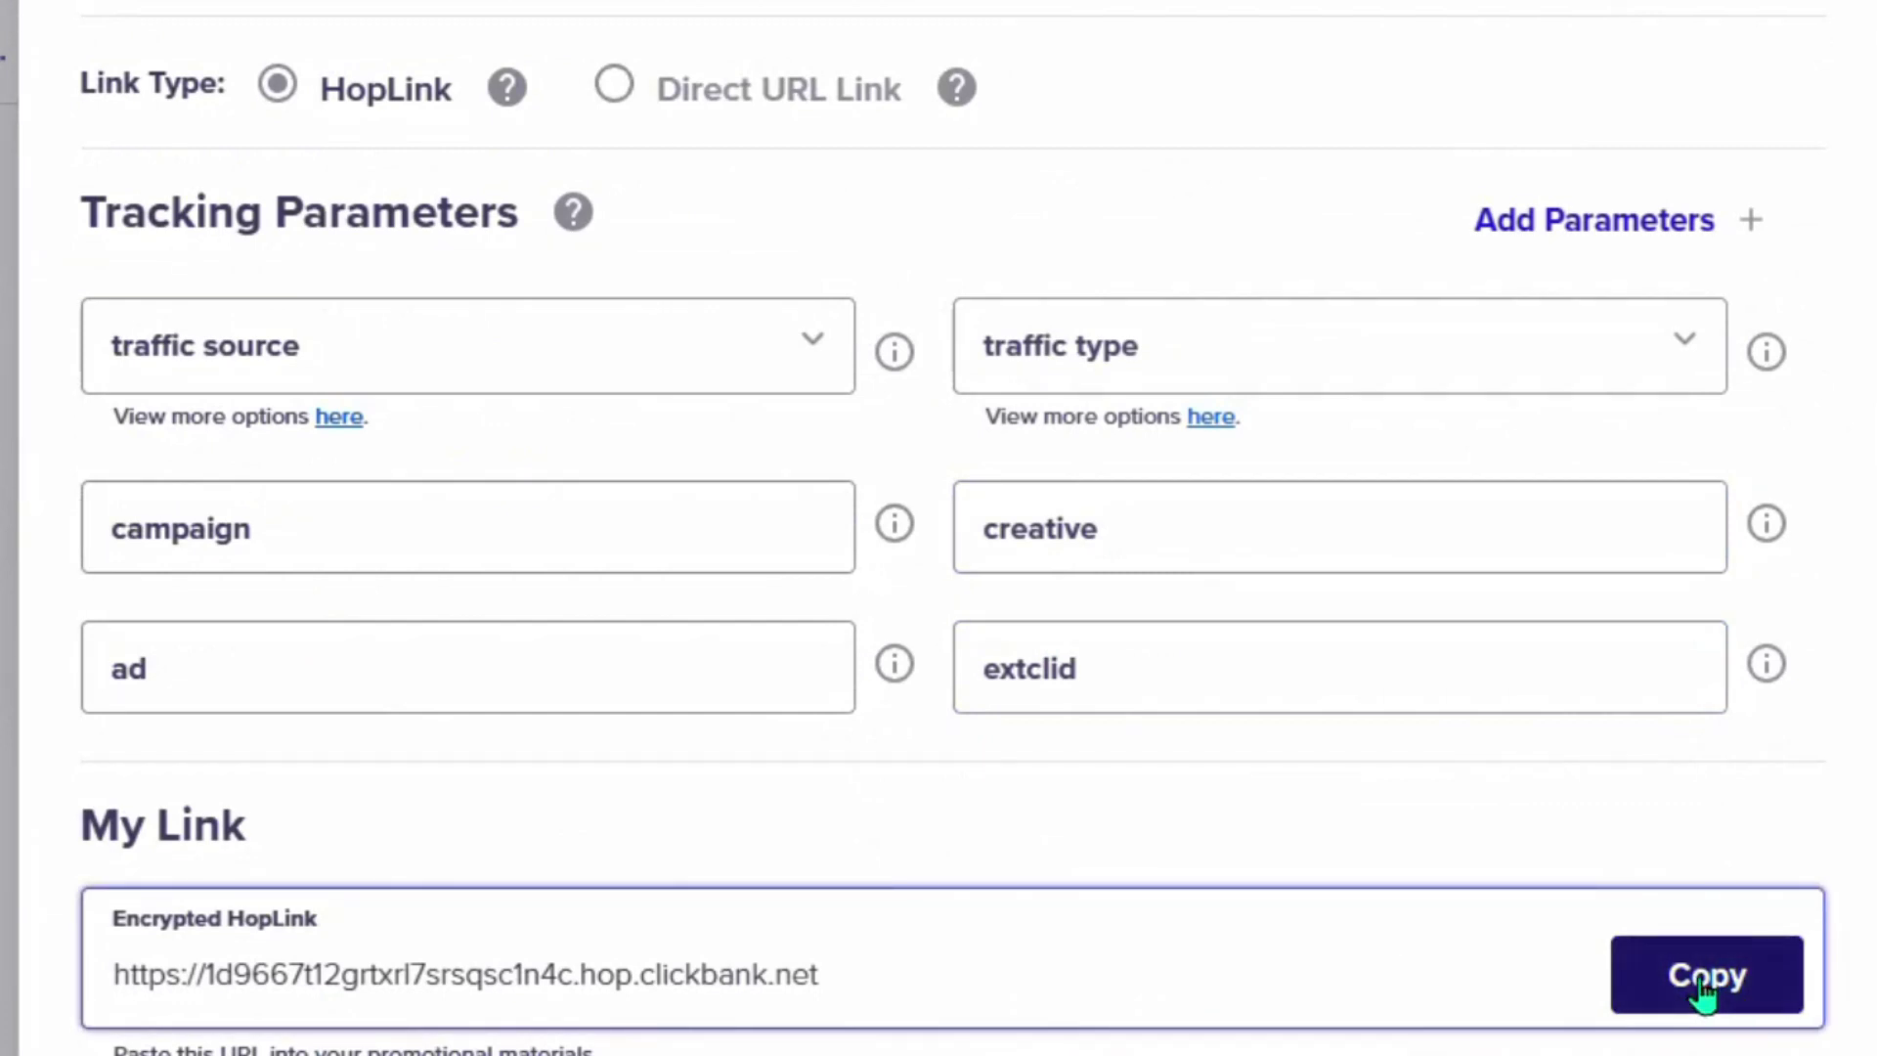
left_click(1701, 983)
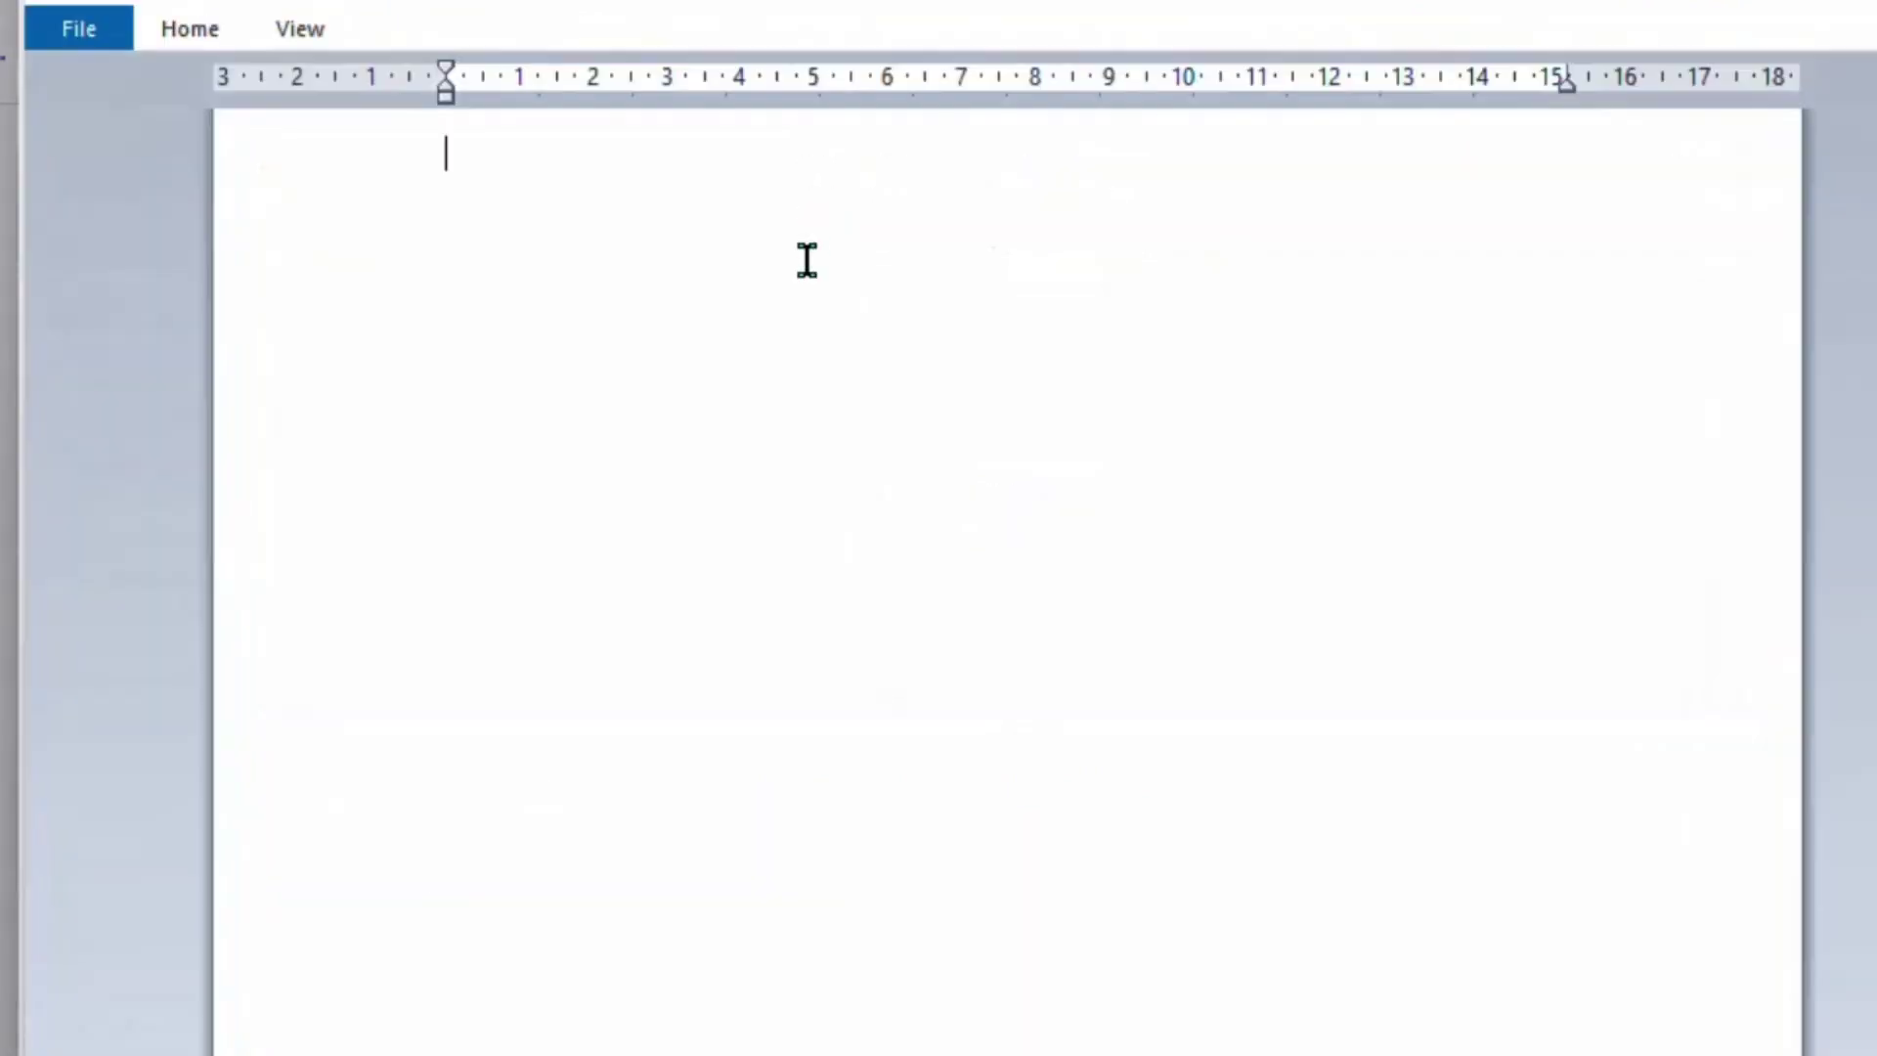
right_click(768, 270)
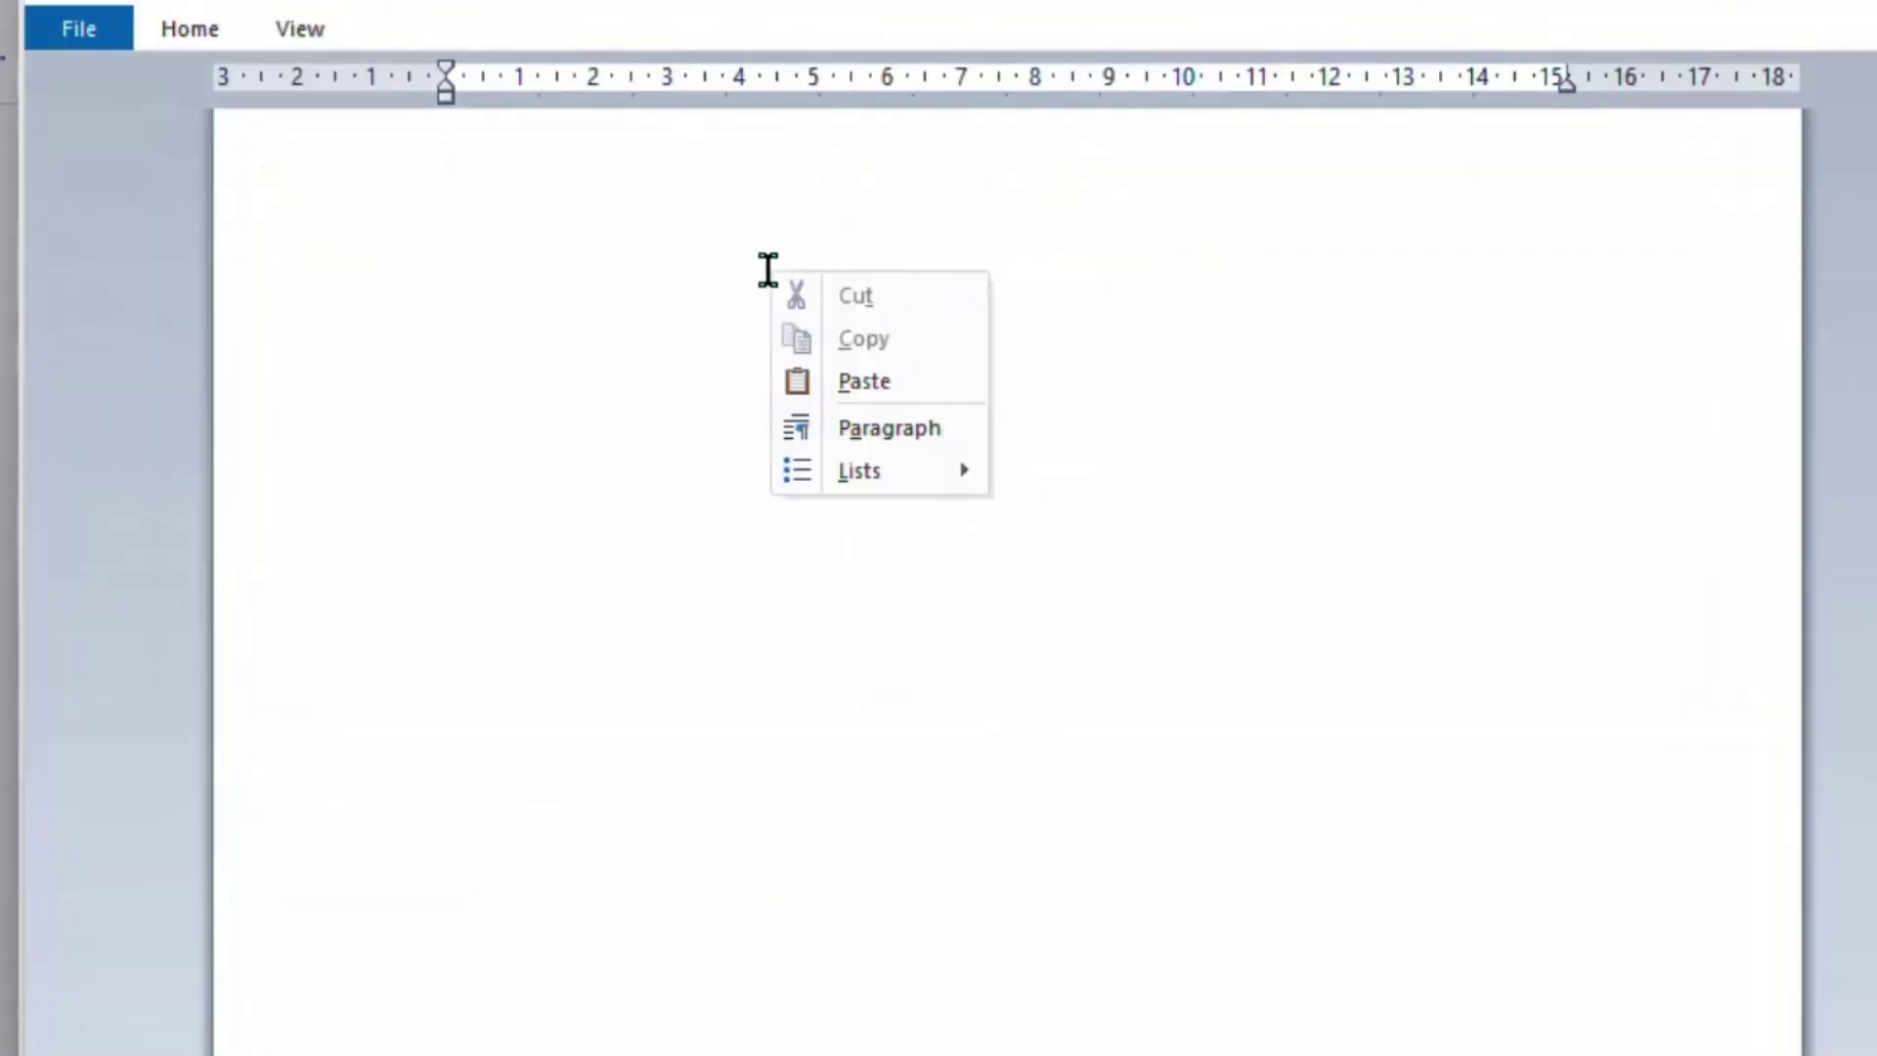
left_click(886, 377)
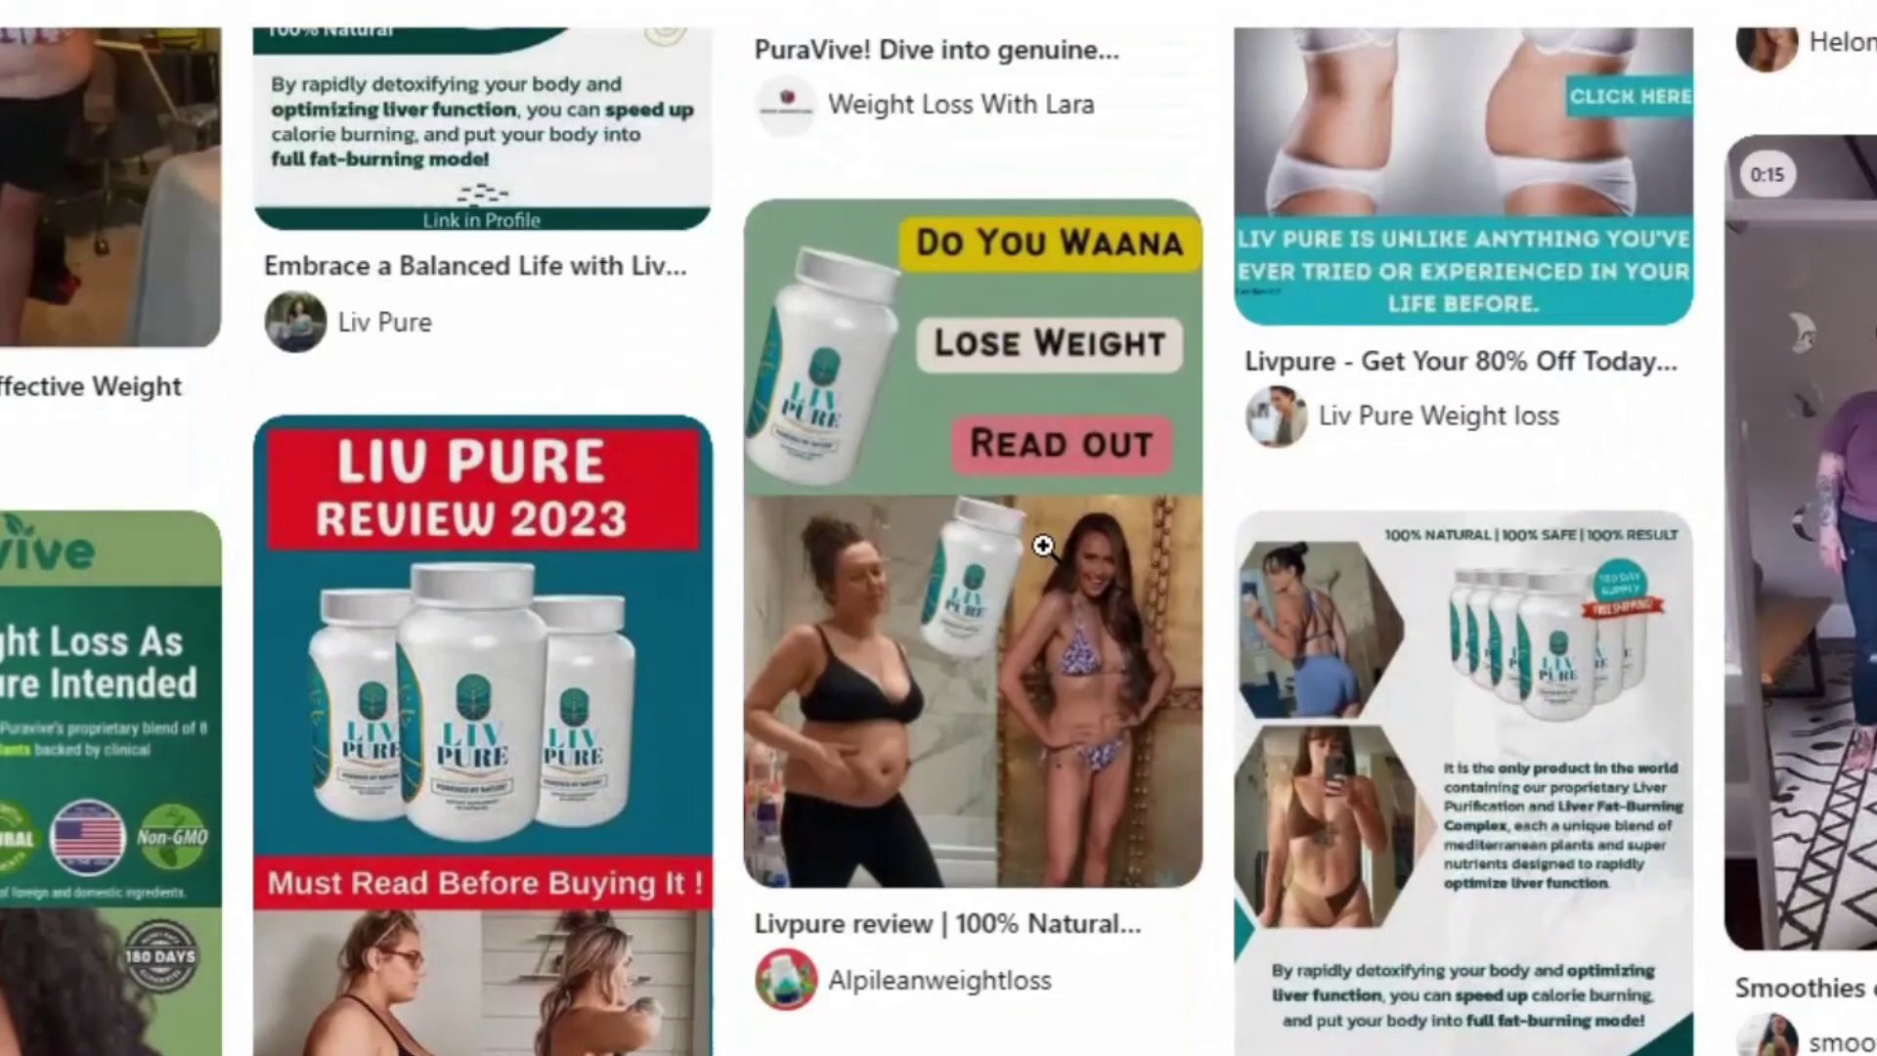
Step: Examine the Liv Pure weight loss pins on Pinterest for their designs, titles and review-style headlines
mouse_move(1068, 506)
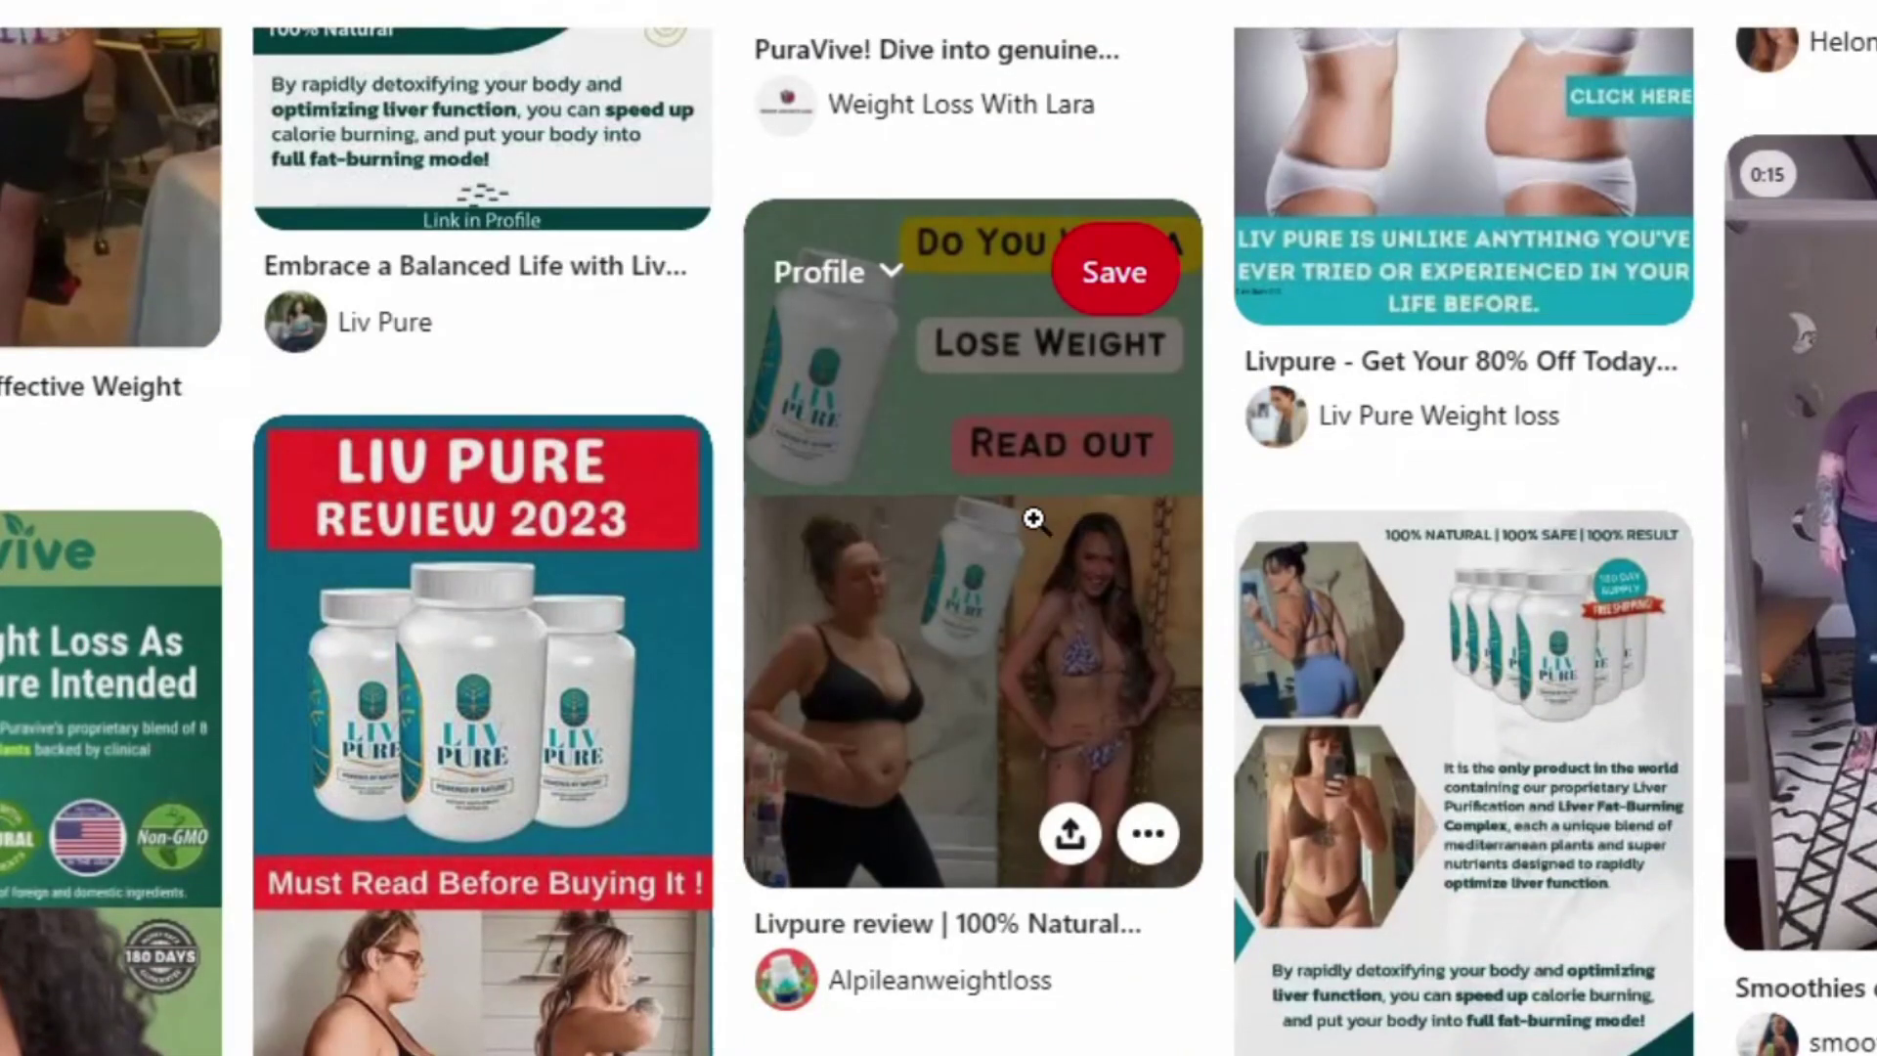
scroll(1034, 518, "up", 5)
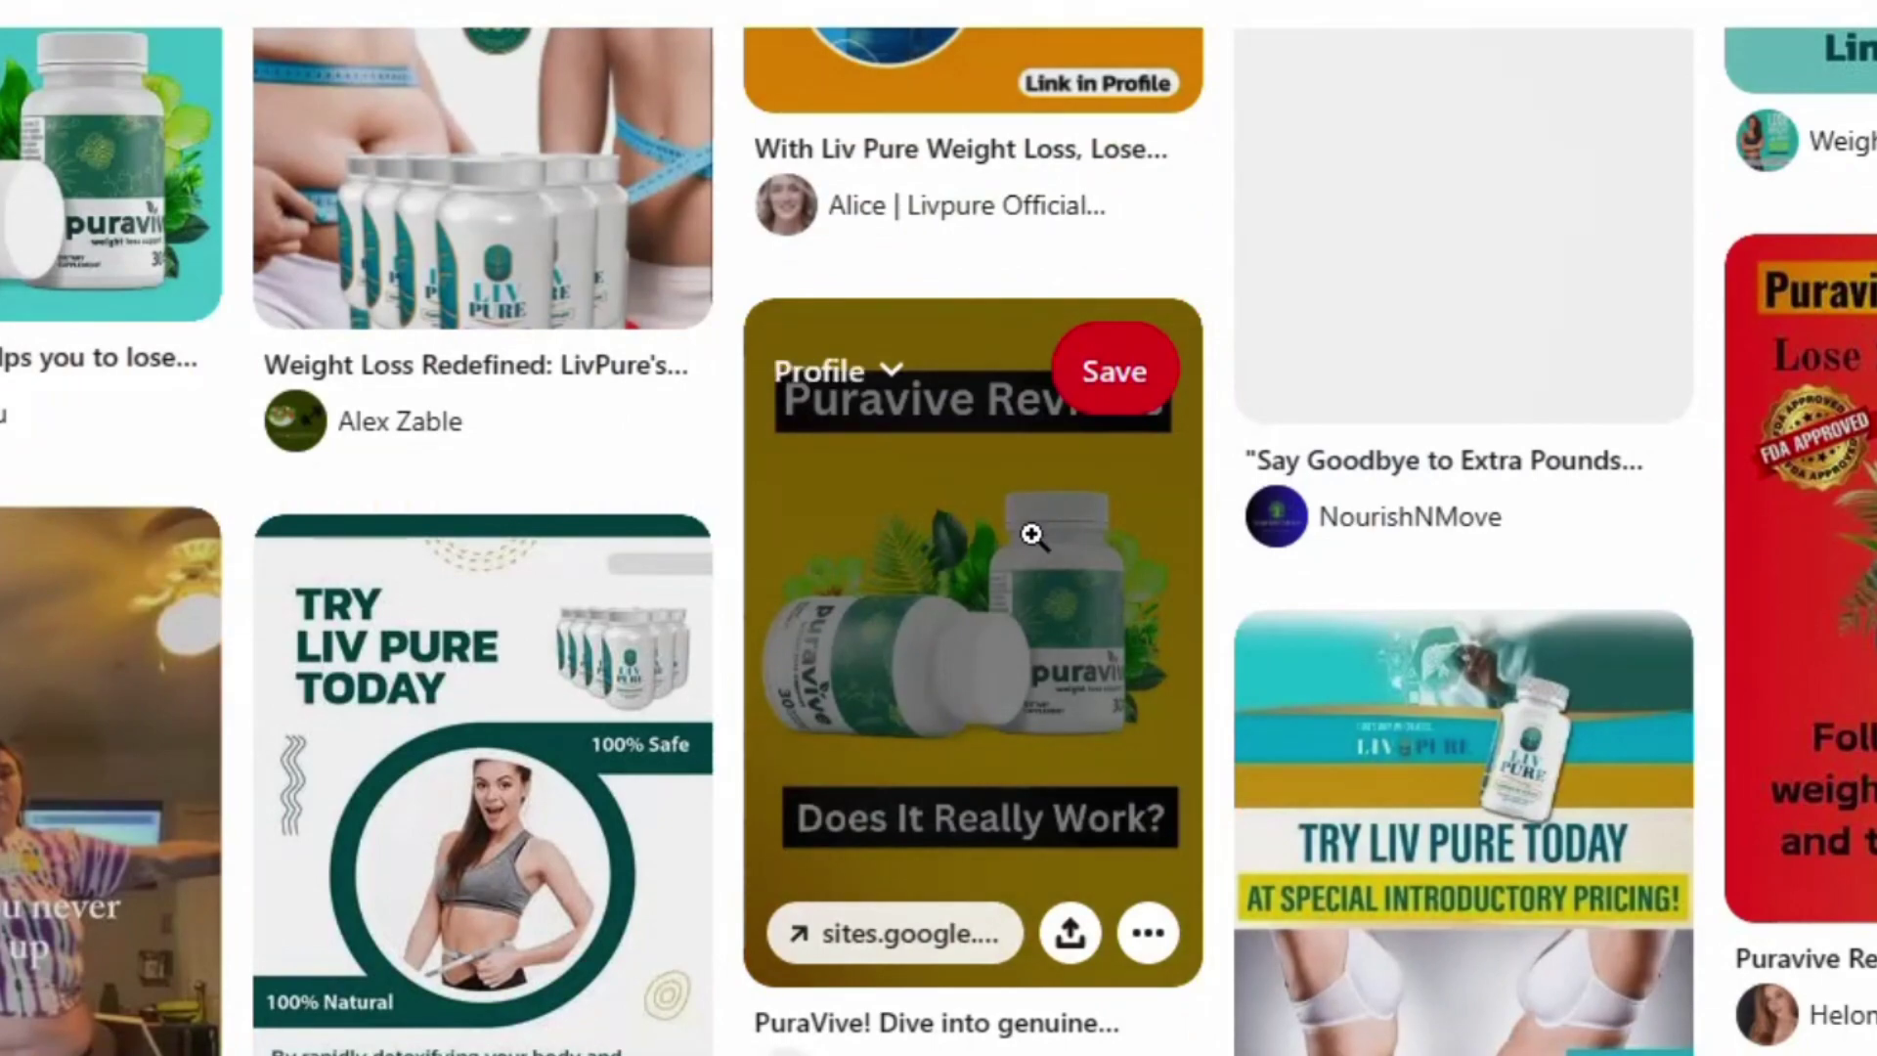
scroll(1031, 534, "down", 5)
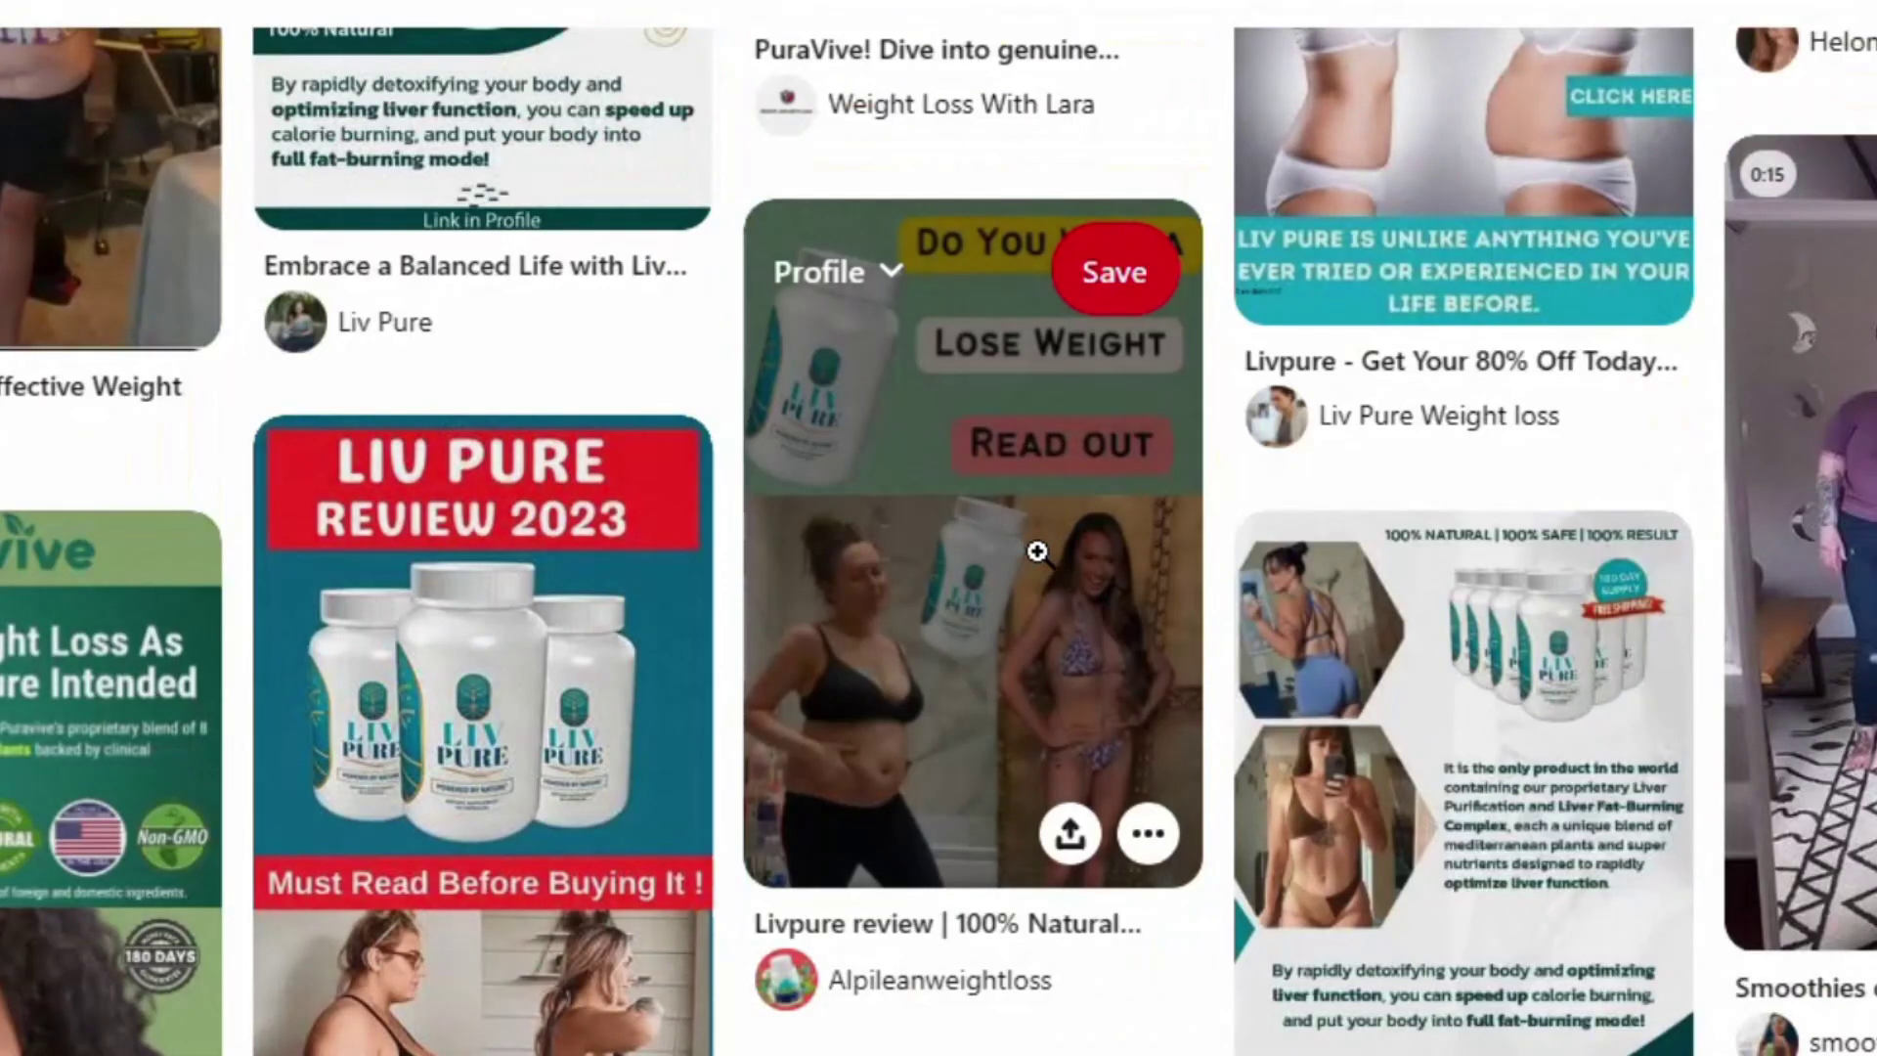
scroll(1124, 553, "down", 5)
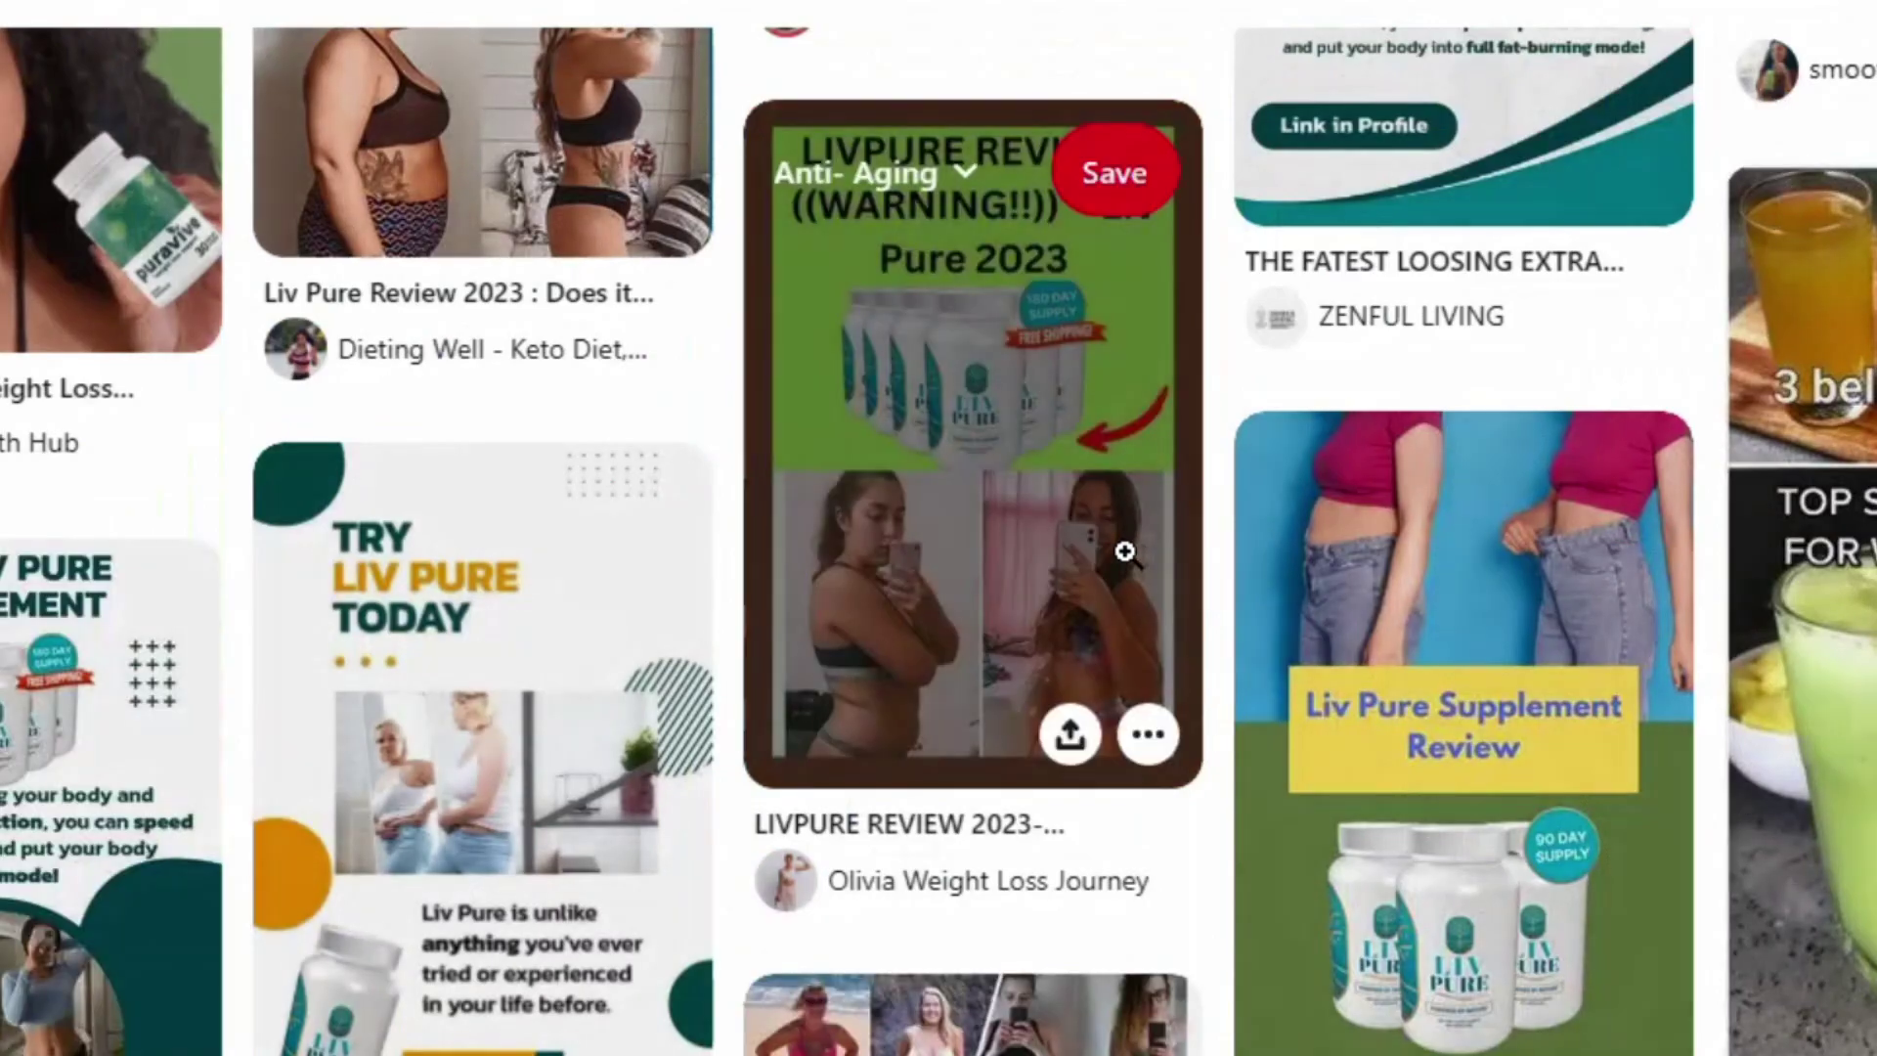
scroll(1178, 569, "down", 5)
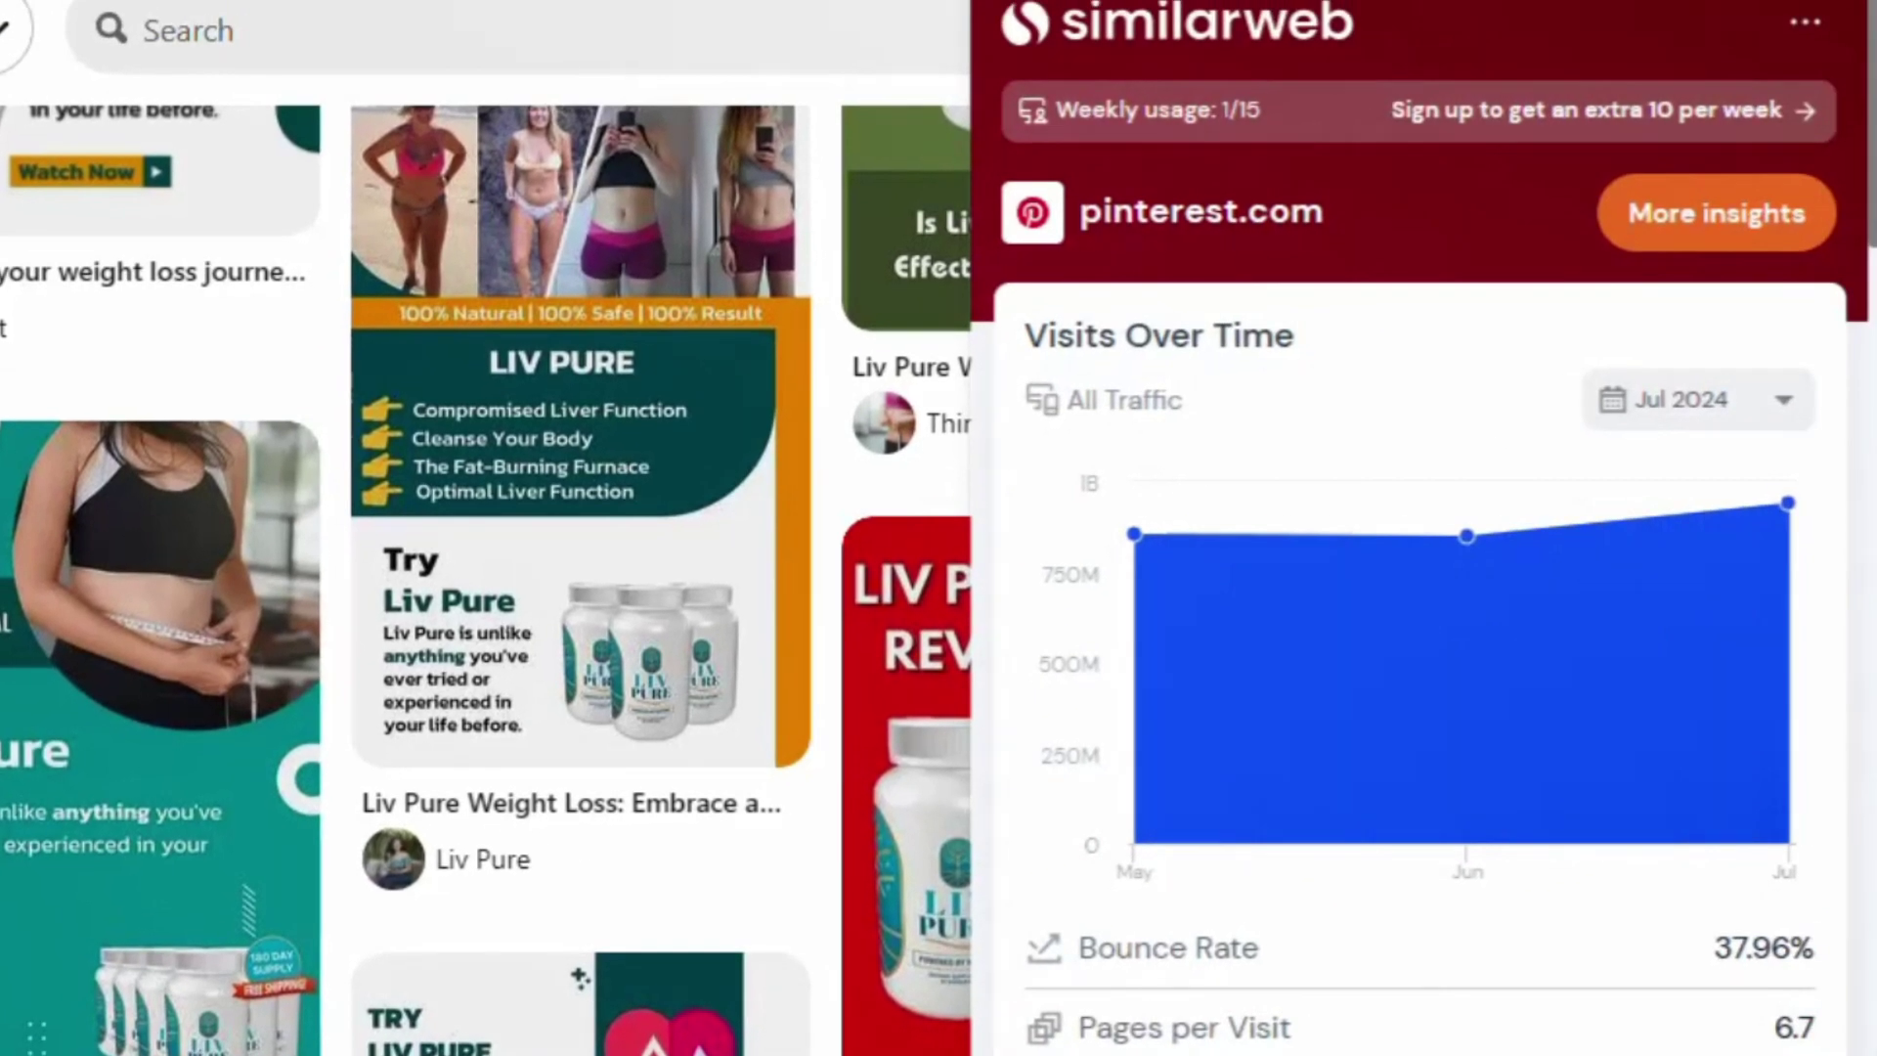
Step: Check Similarweb's data for pinterest.com, covering monthly visits, visit duration, top keywords, ranking and geography
scroll(1757, 806, "down", 10)
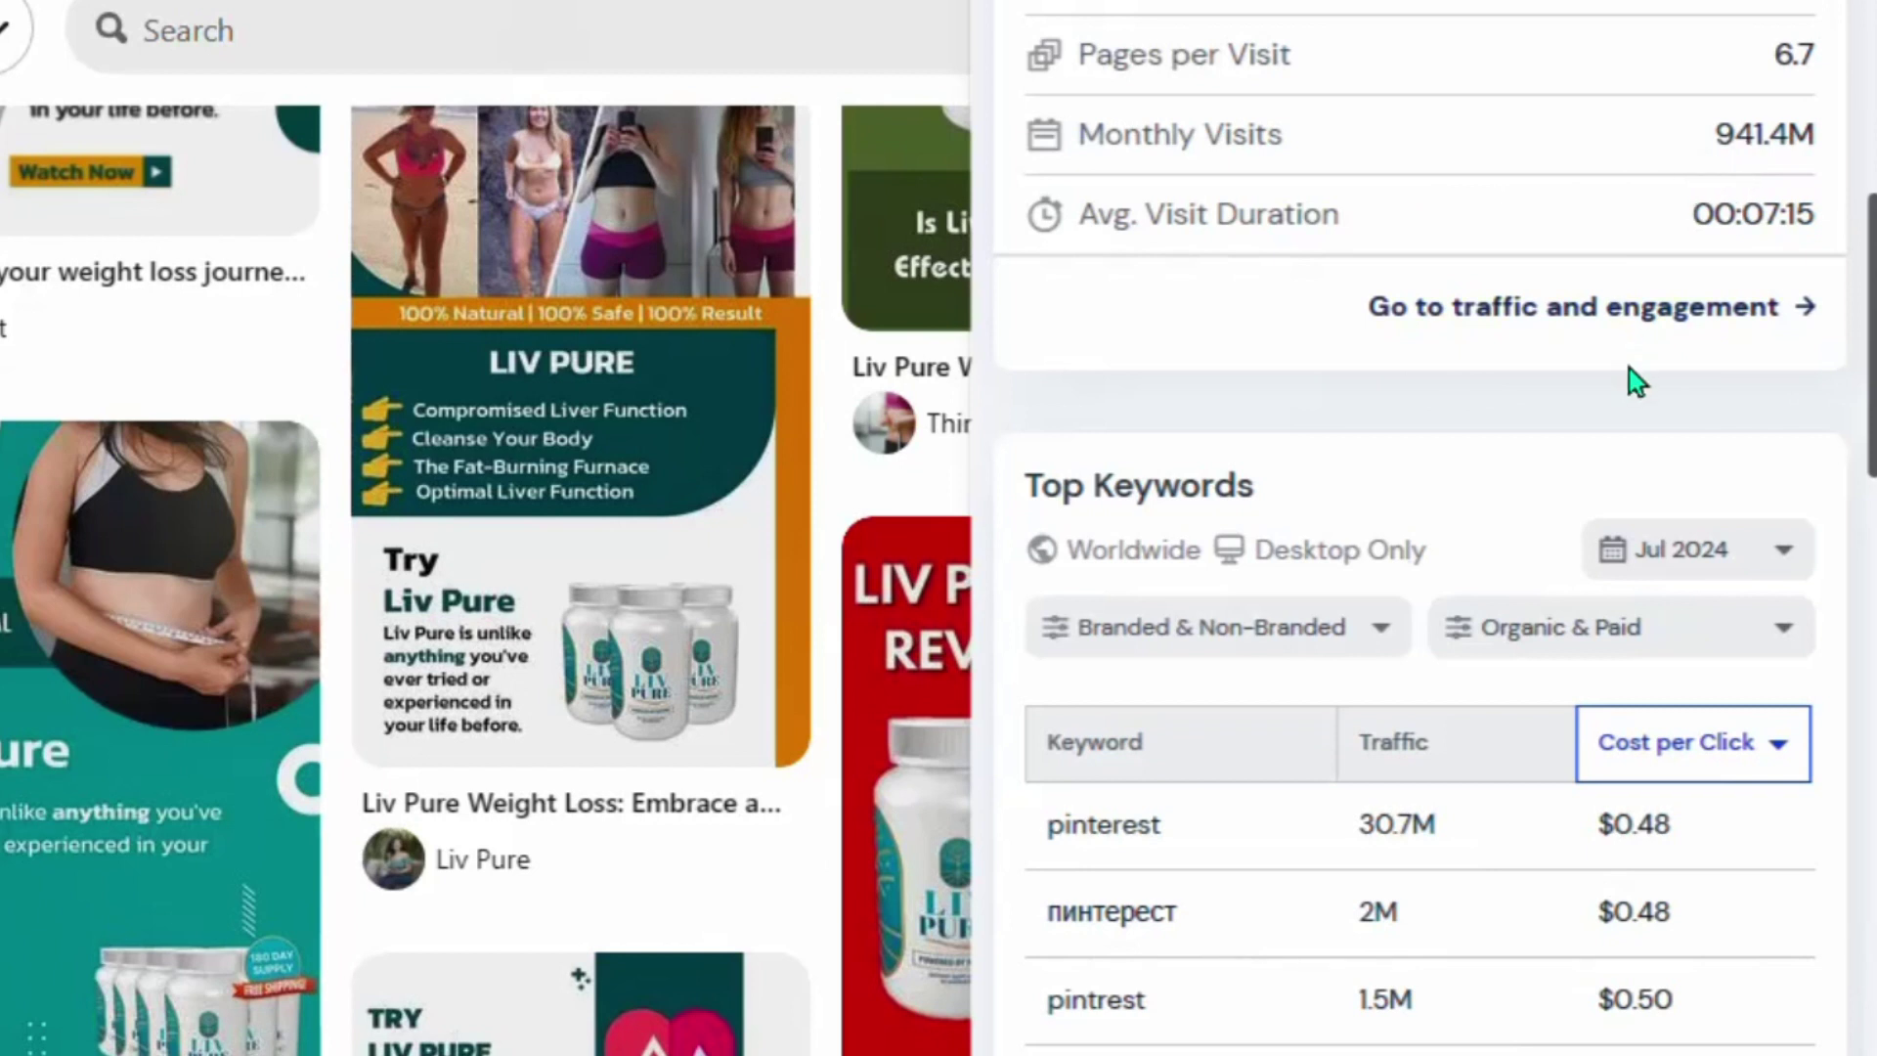
scroll(1233, 873, "down", 10)
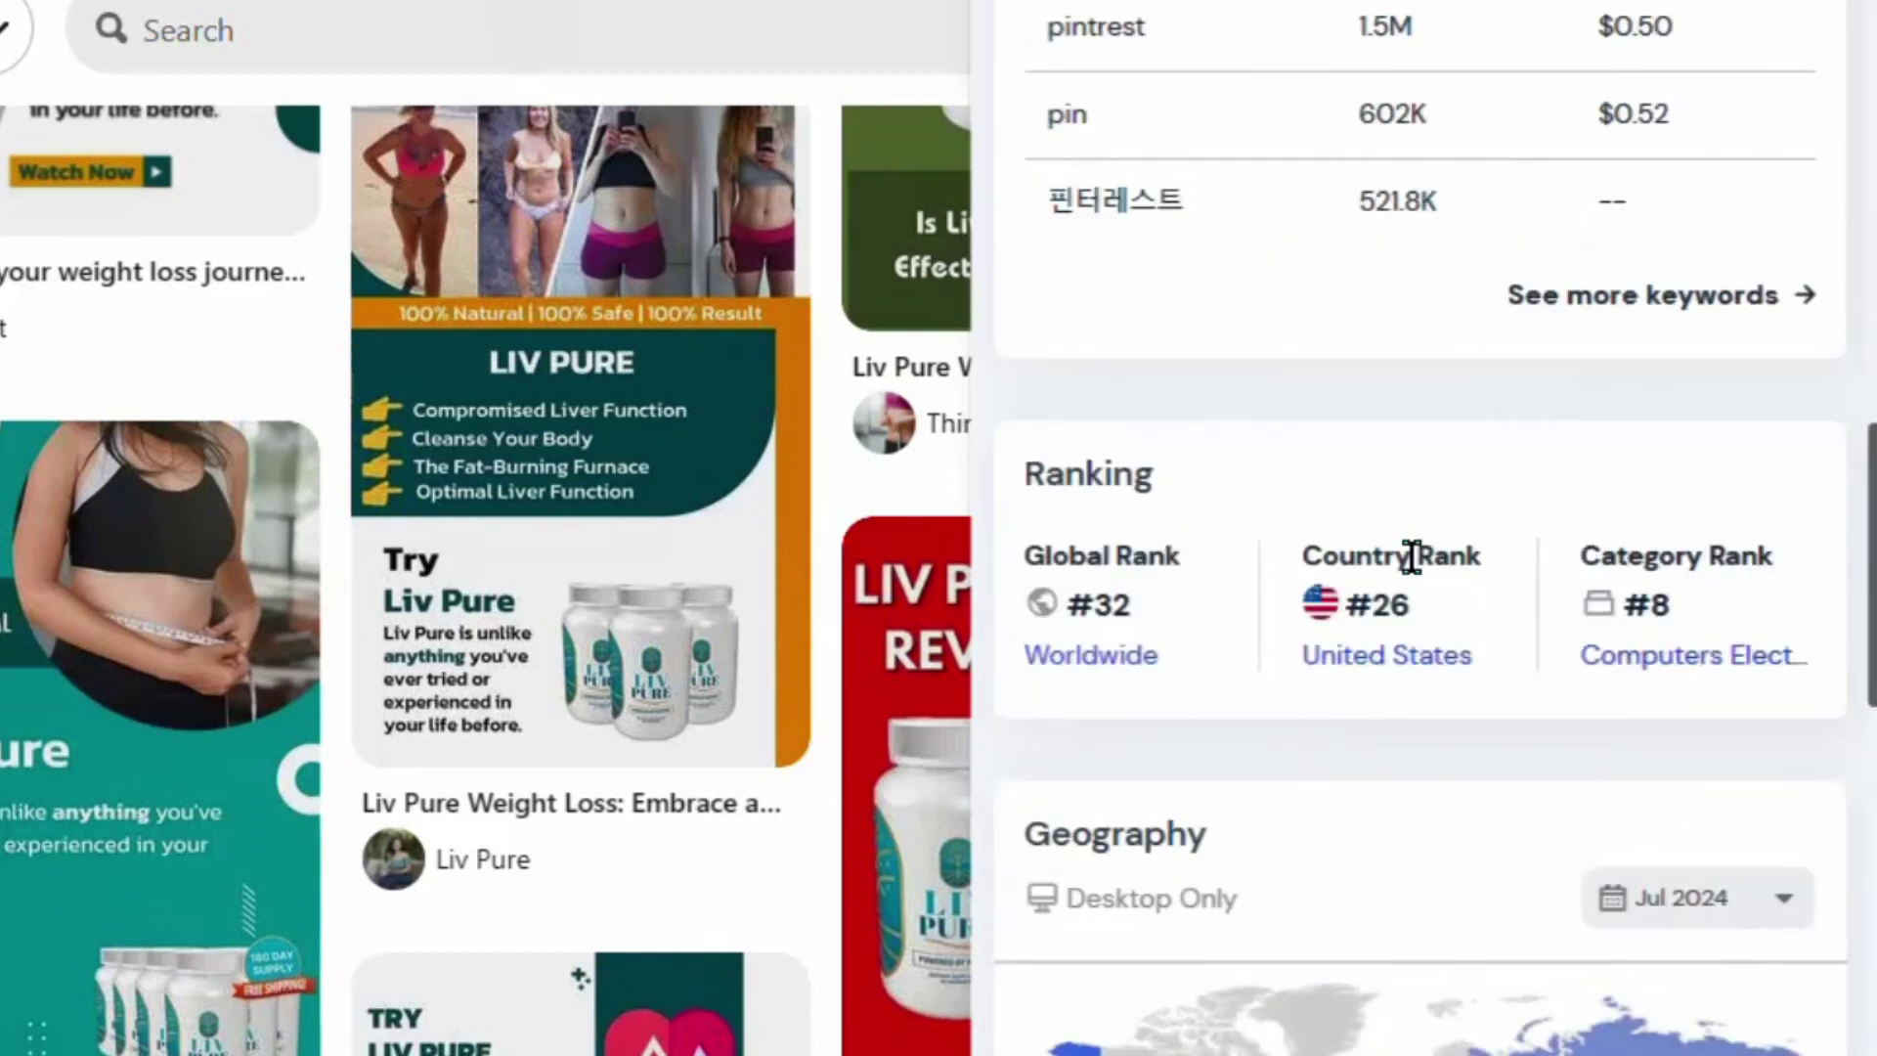
scroll(1392, 609, "down", 10)
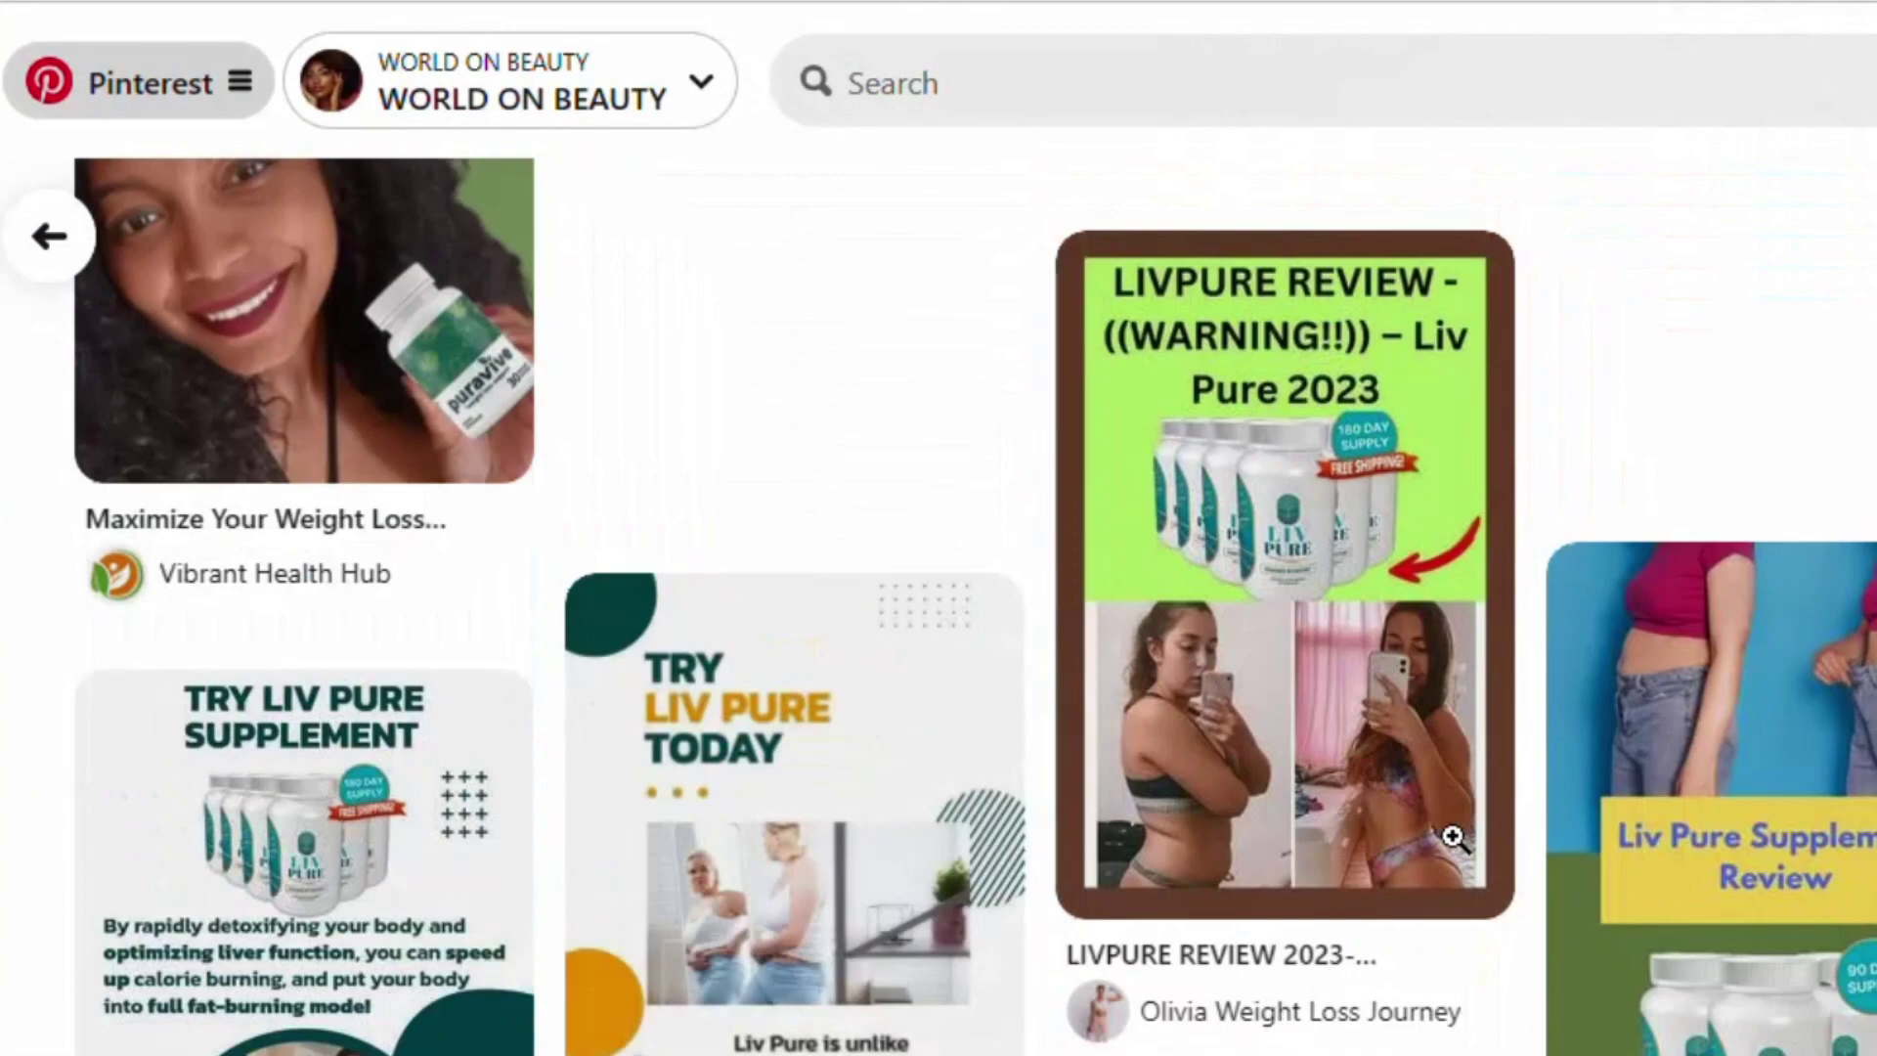
Step: Look over more Liv Pure example pins on Pinterest and start creating a new organic Pin
scroll(1454, 837, "down", 10)
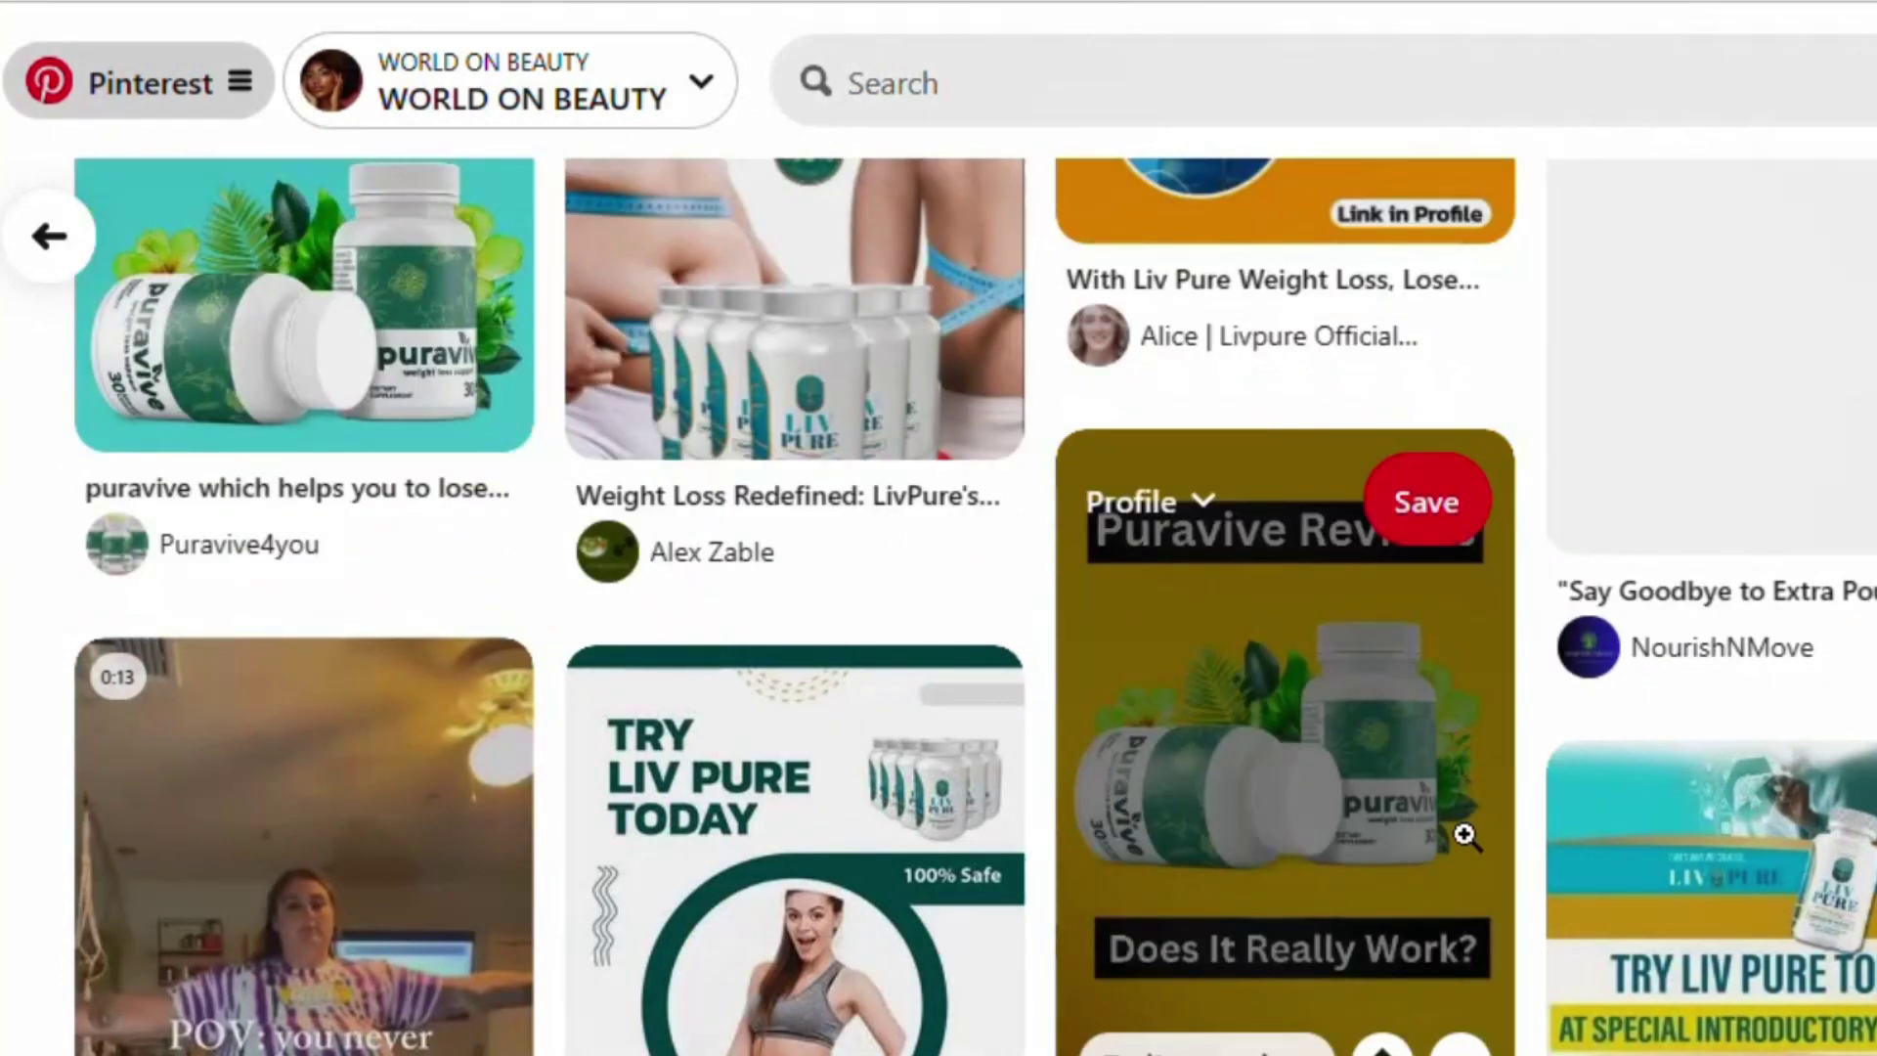
scroll(1464, 834, "down", 5)
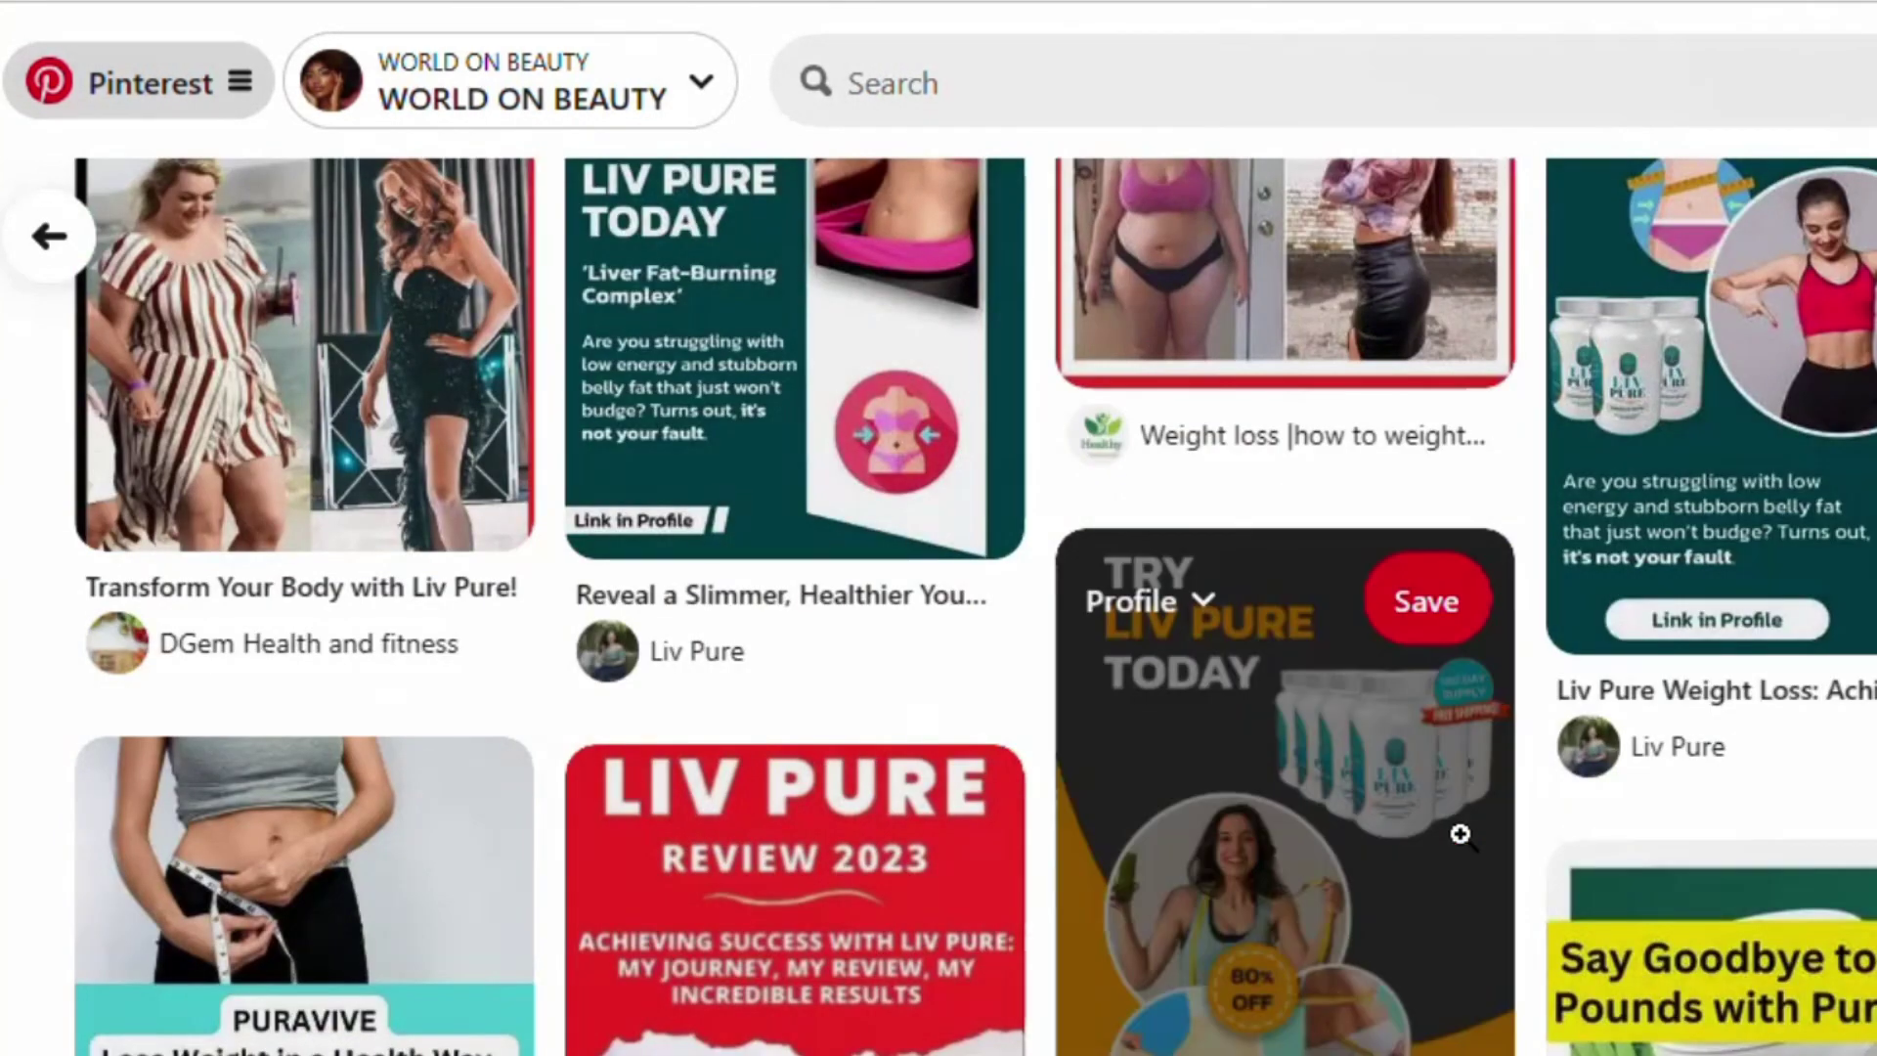
scroll(1459, 834, "down", 5)
scroll(1461, 835, "up", 10)
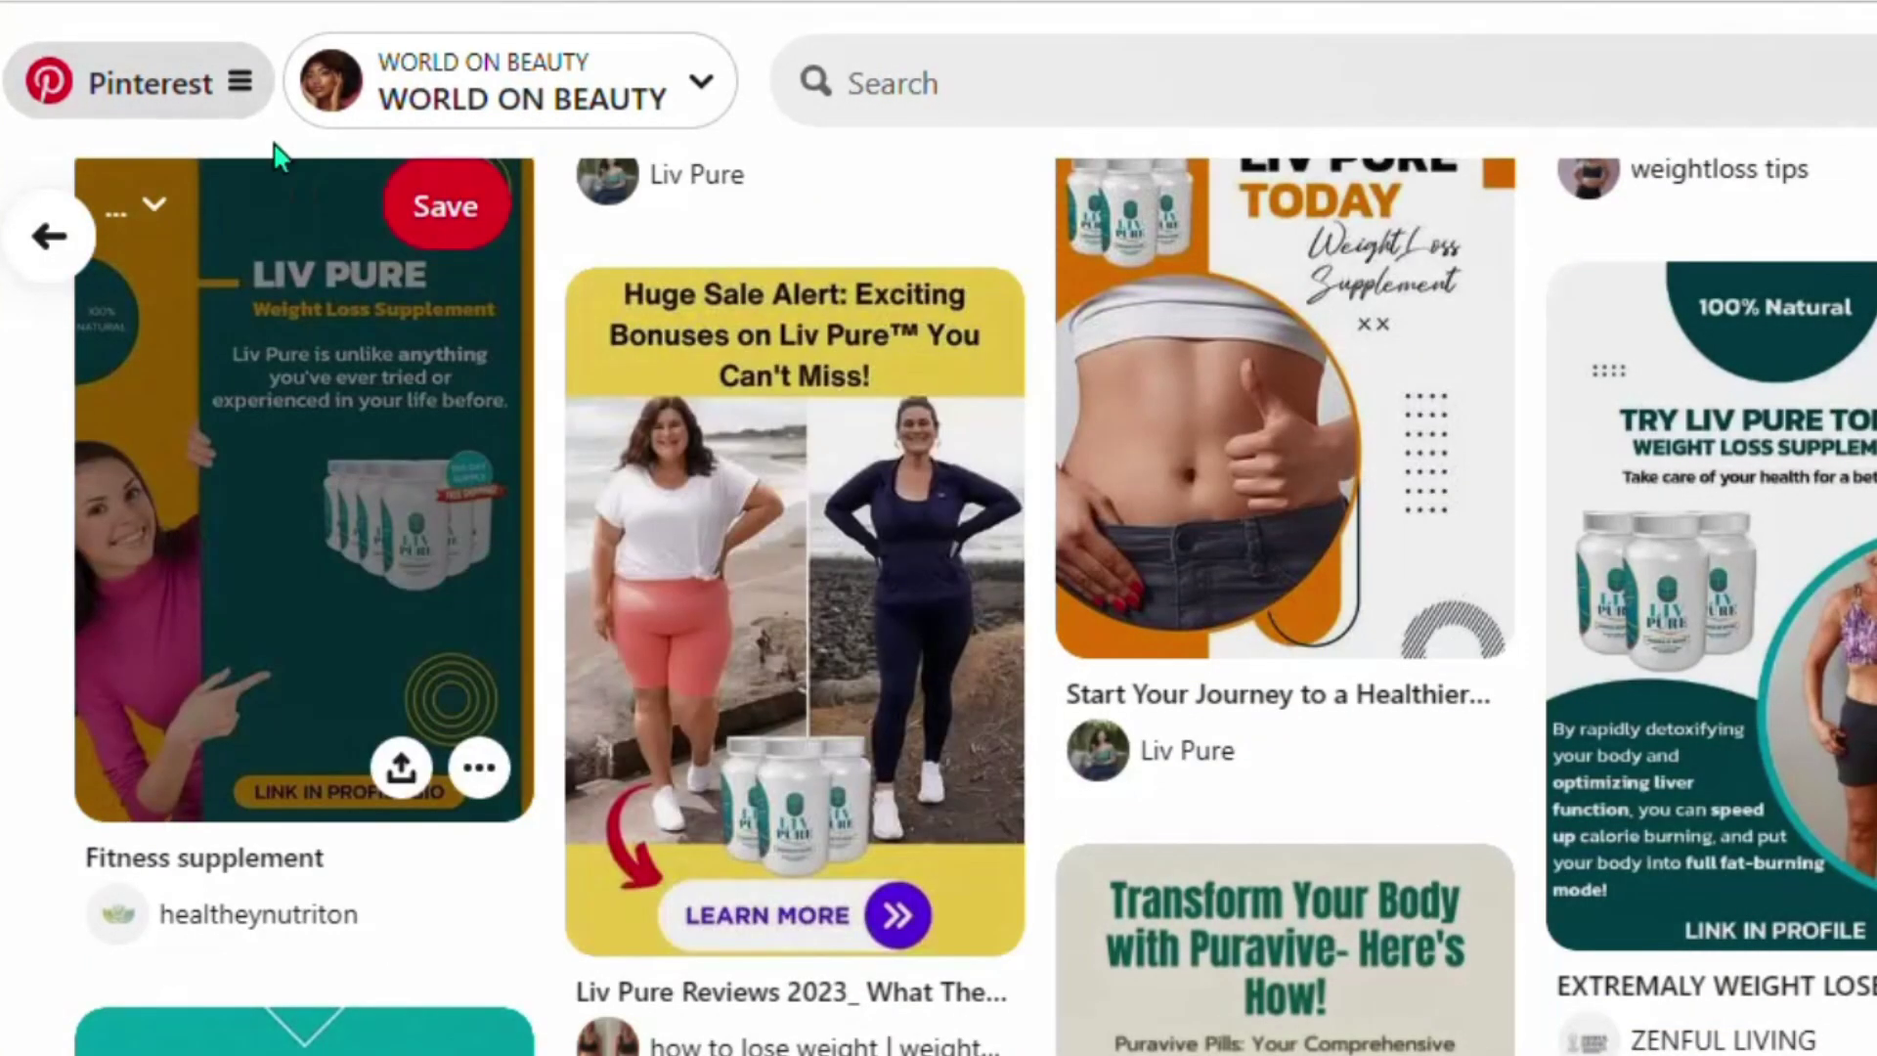
left_click(244, 95)
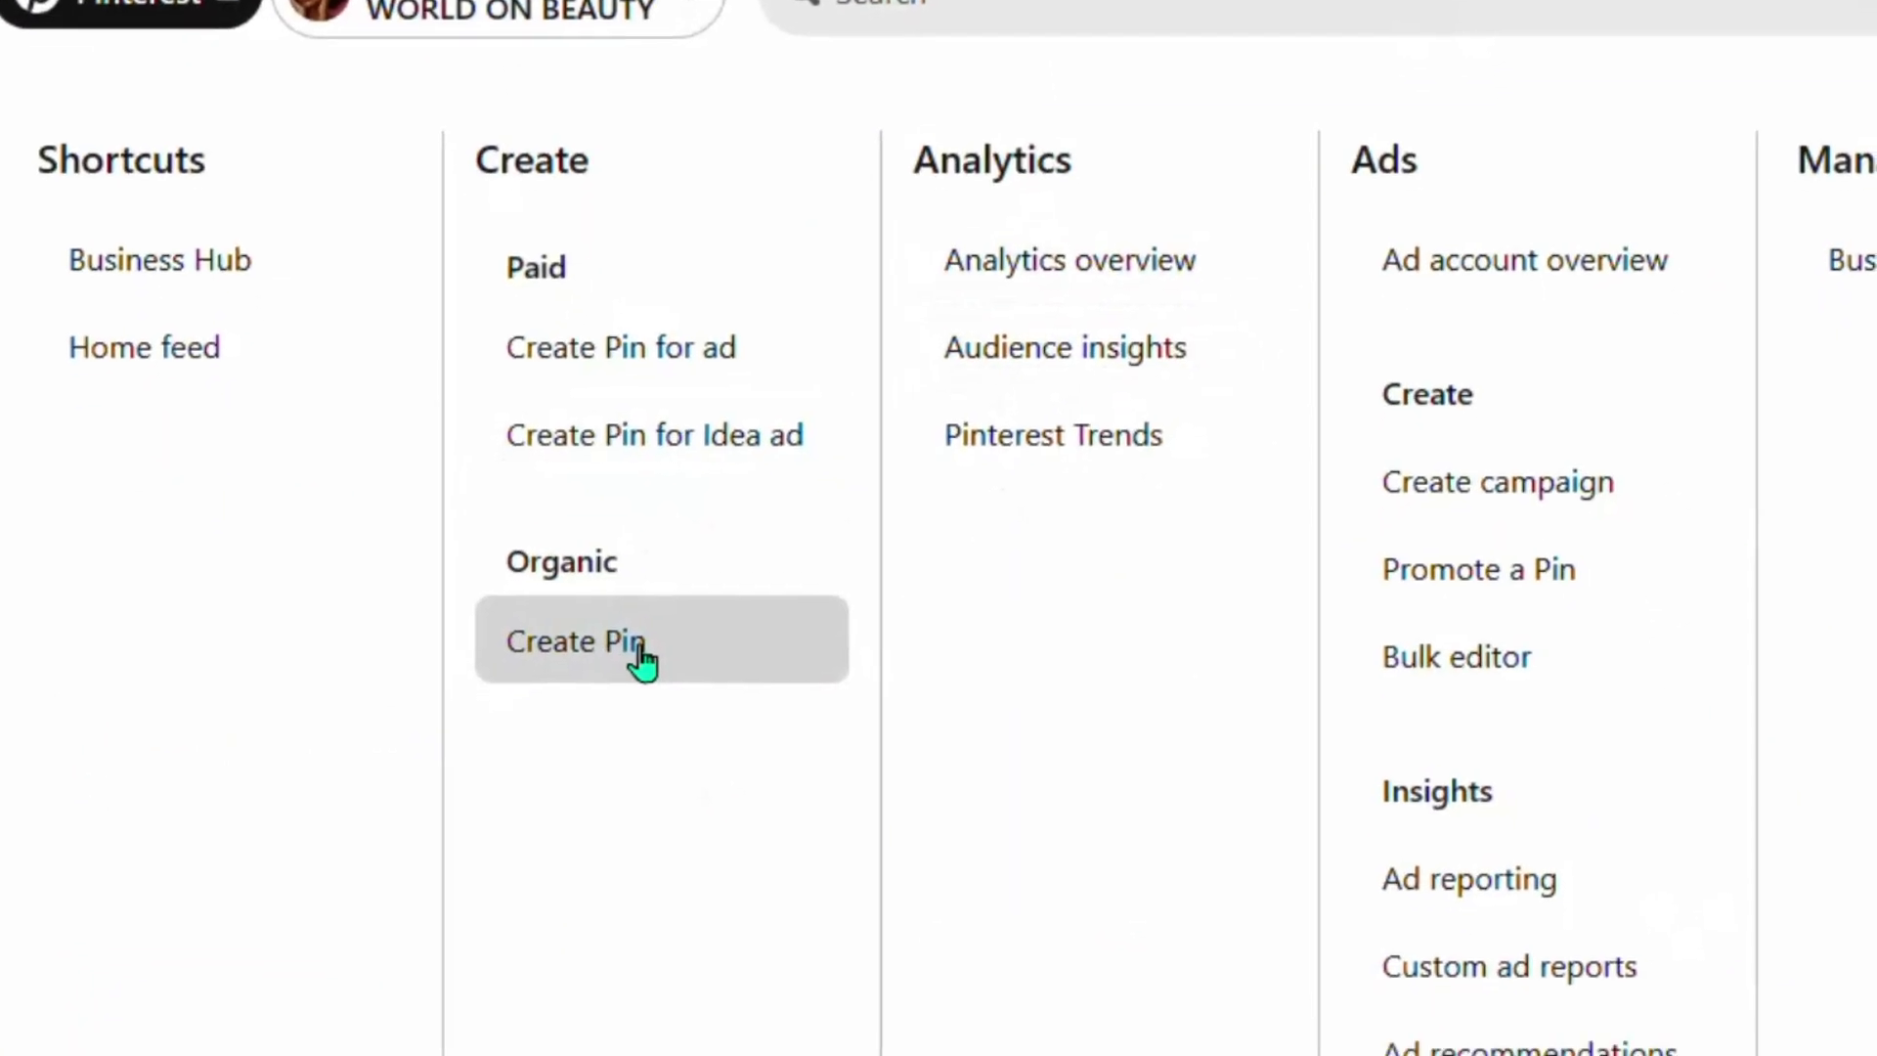
left_click(651, 631)
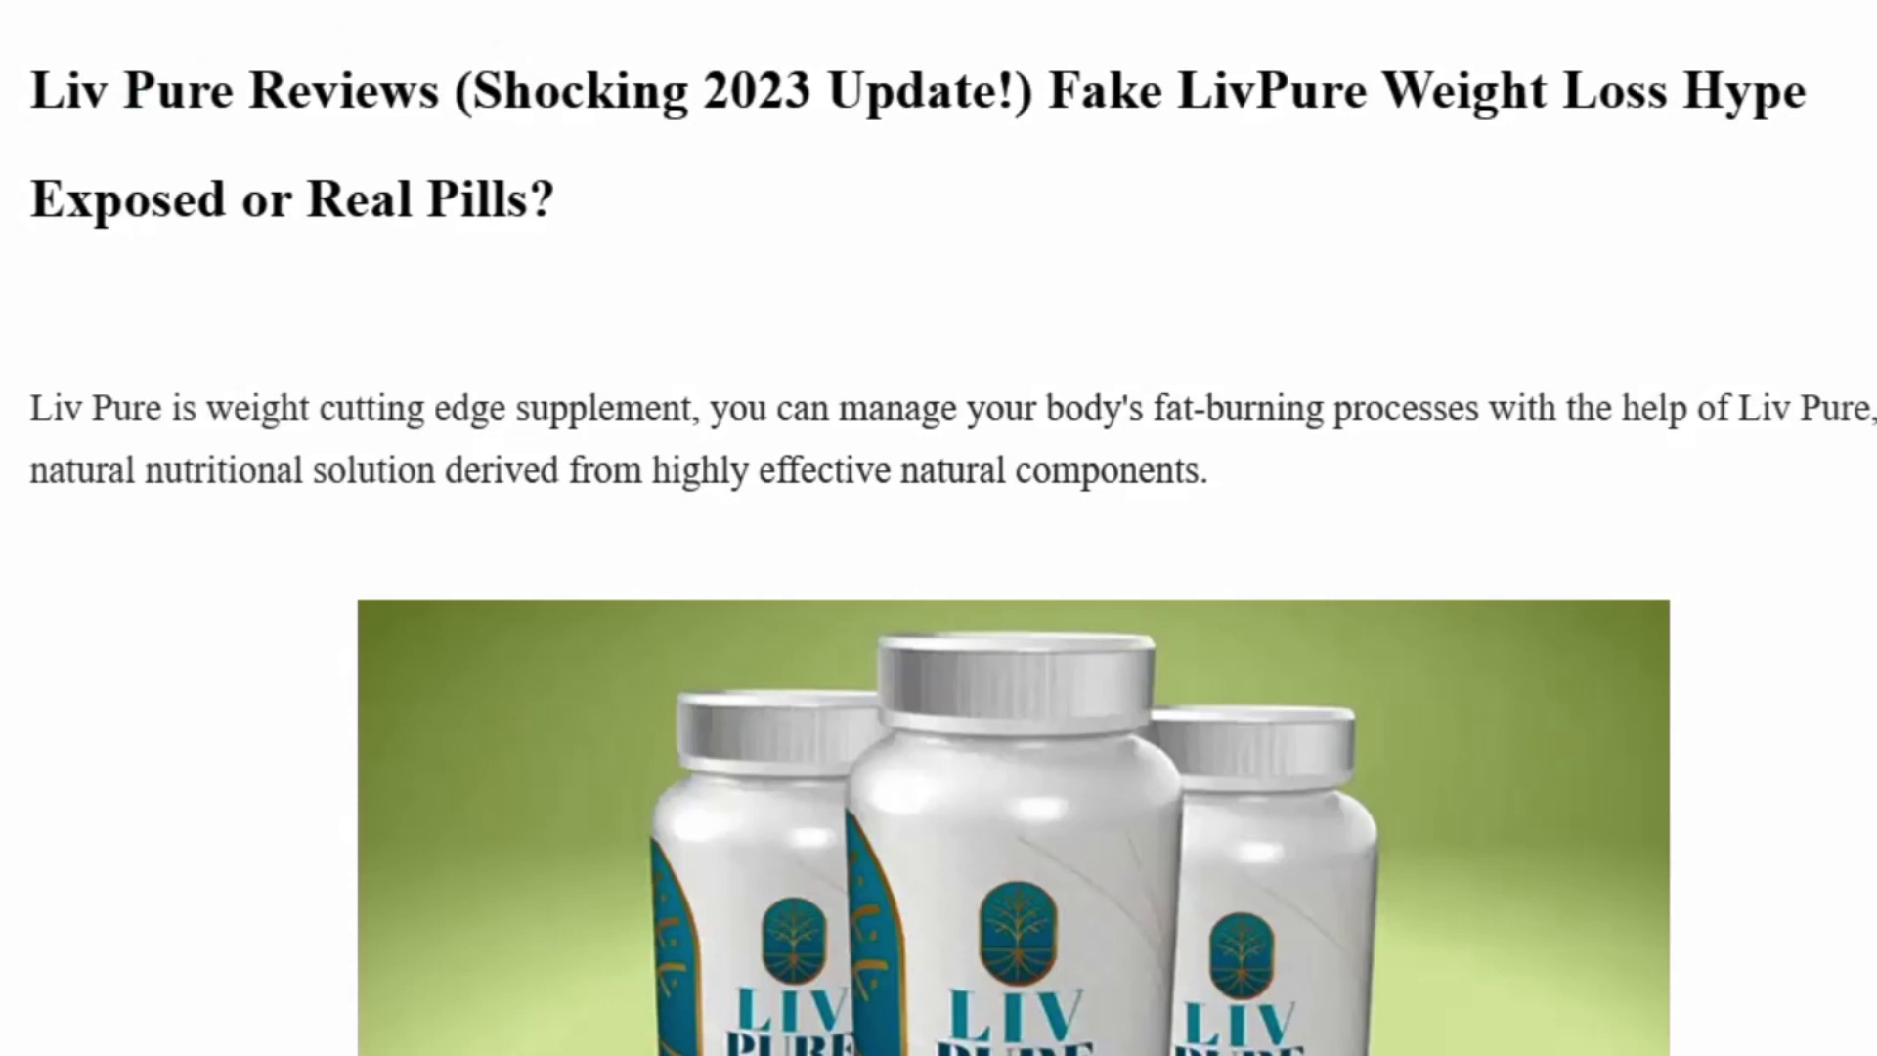
Step: Review the Liv Pure review article as a landing page example and look through the recent sites in Google Sites
scroll(576, 11, "down", 5)
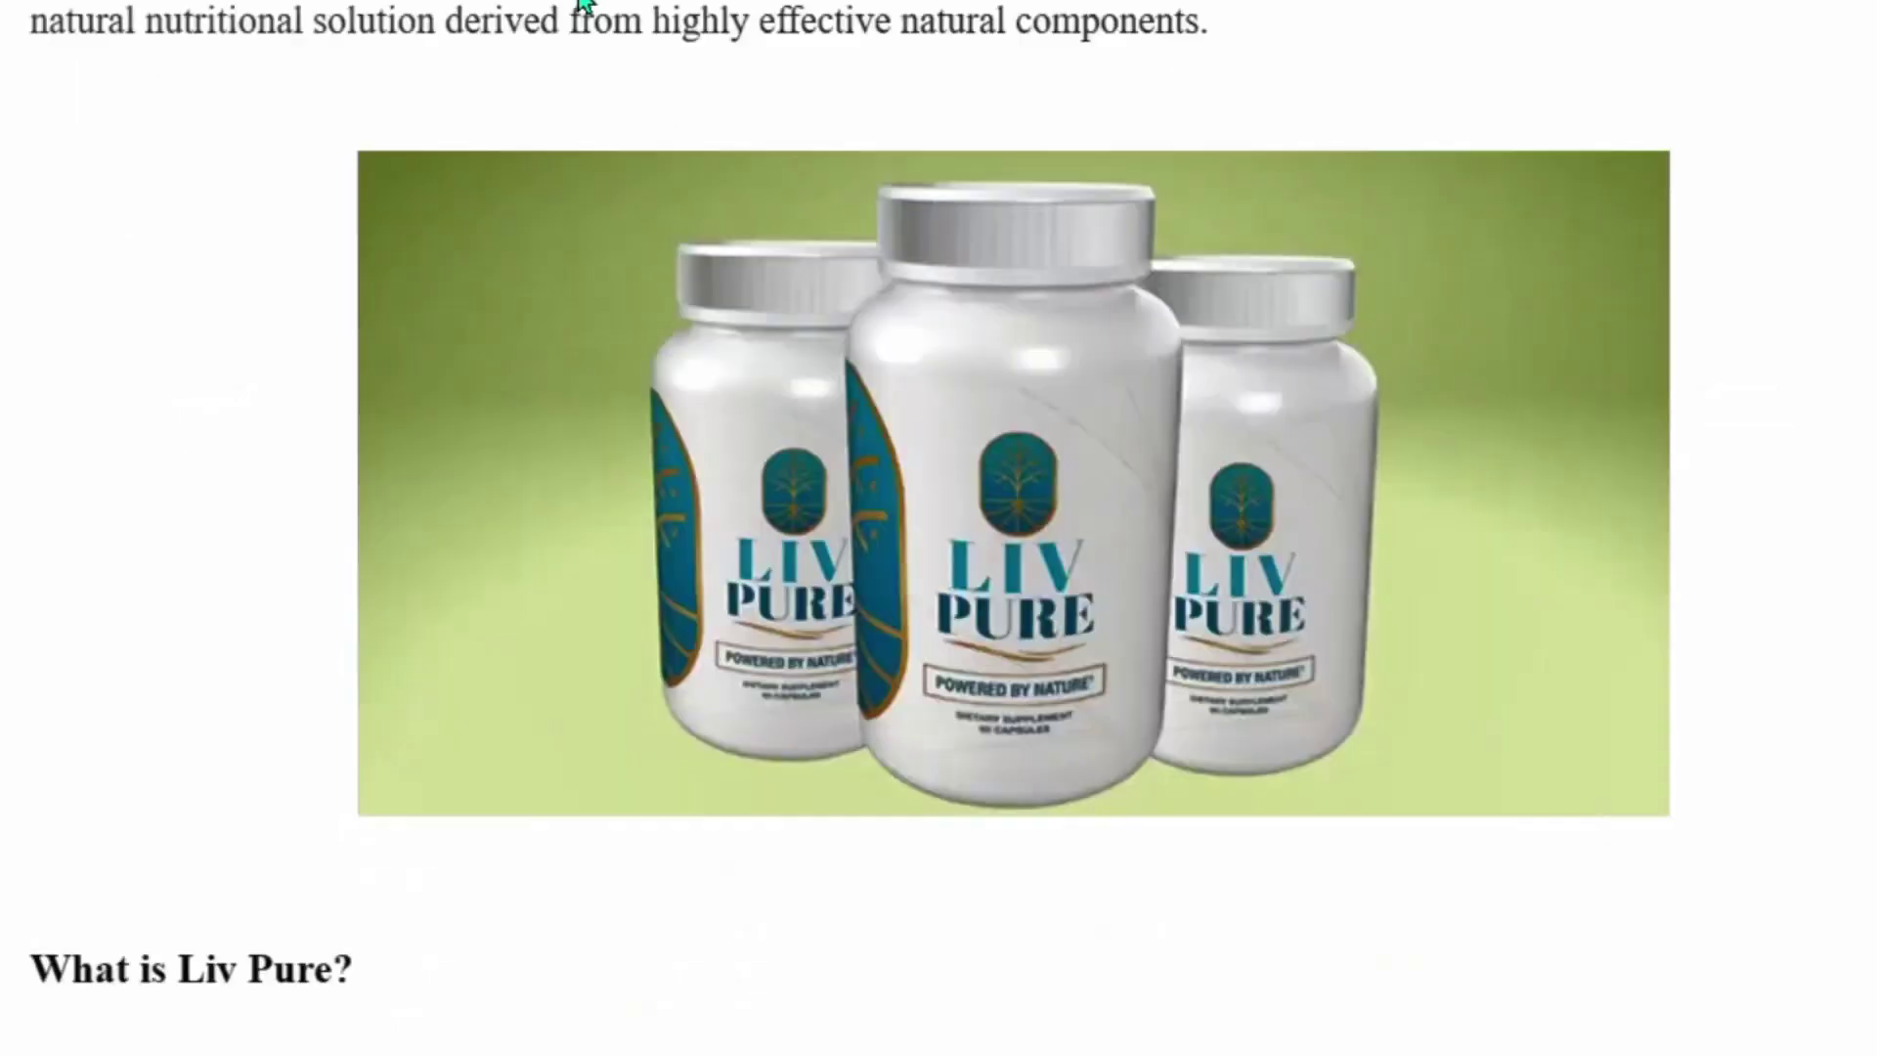
scroll(577, 12, "up", 5)
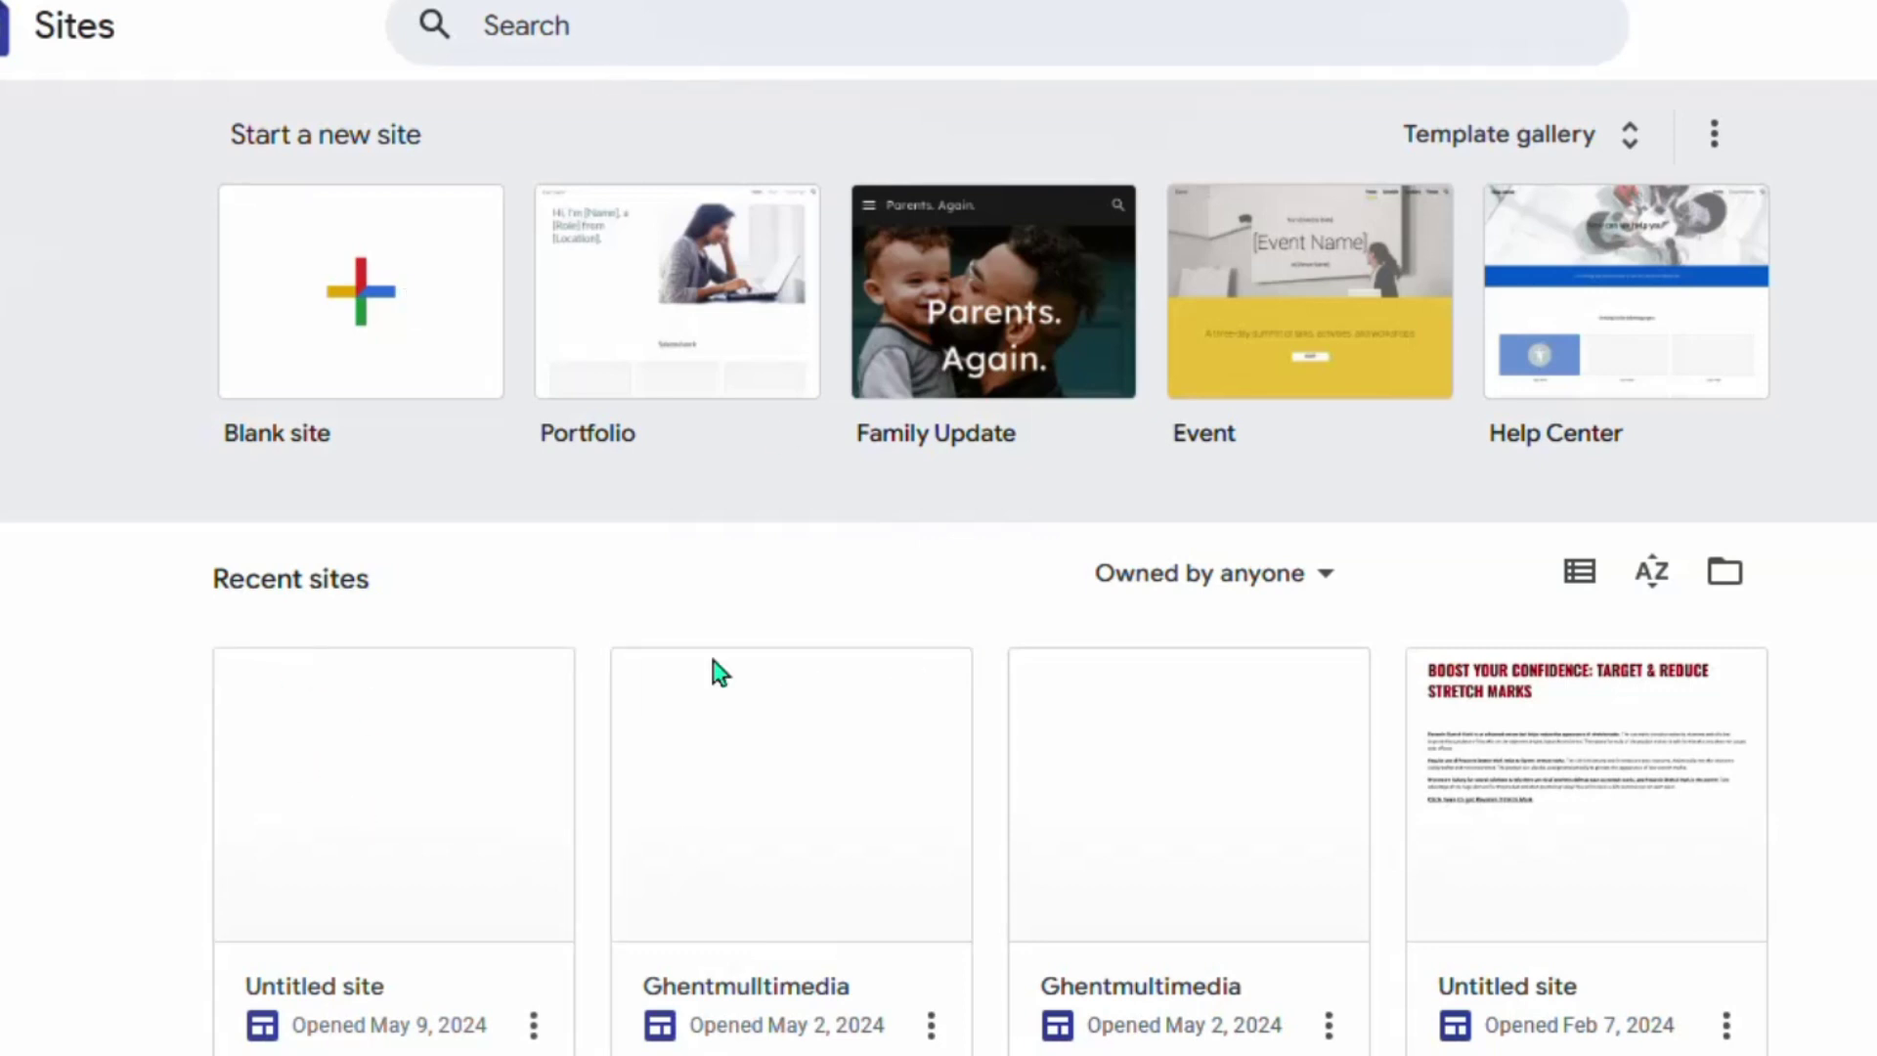
scroll(1081, 708, "down", 10)
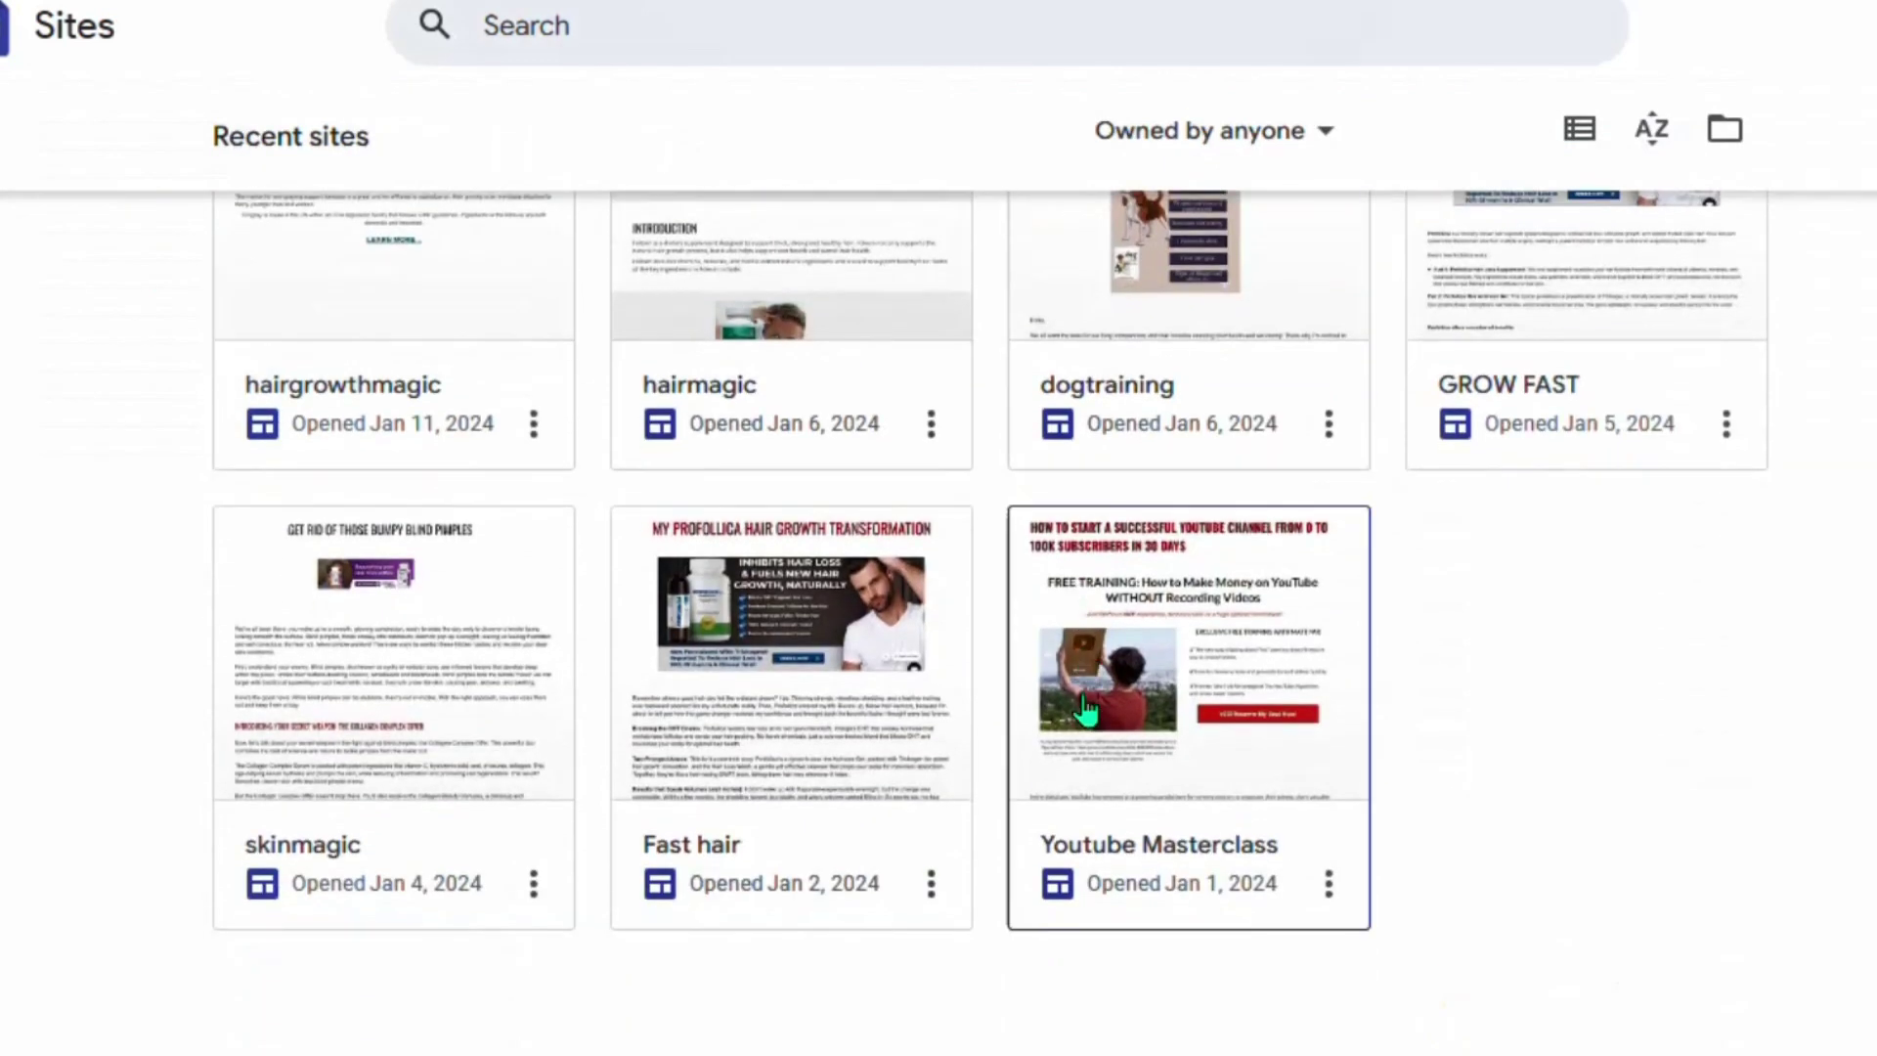
Step: Create a blank site, delete its default page title and header section, and dismiss the template suggestion
scroll(1085, 710, "up", 10)
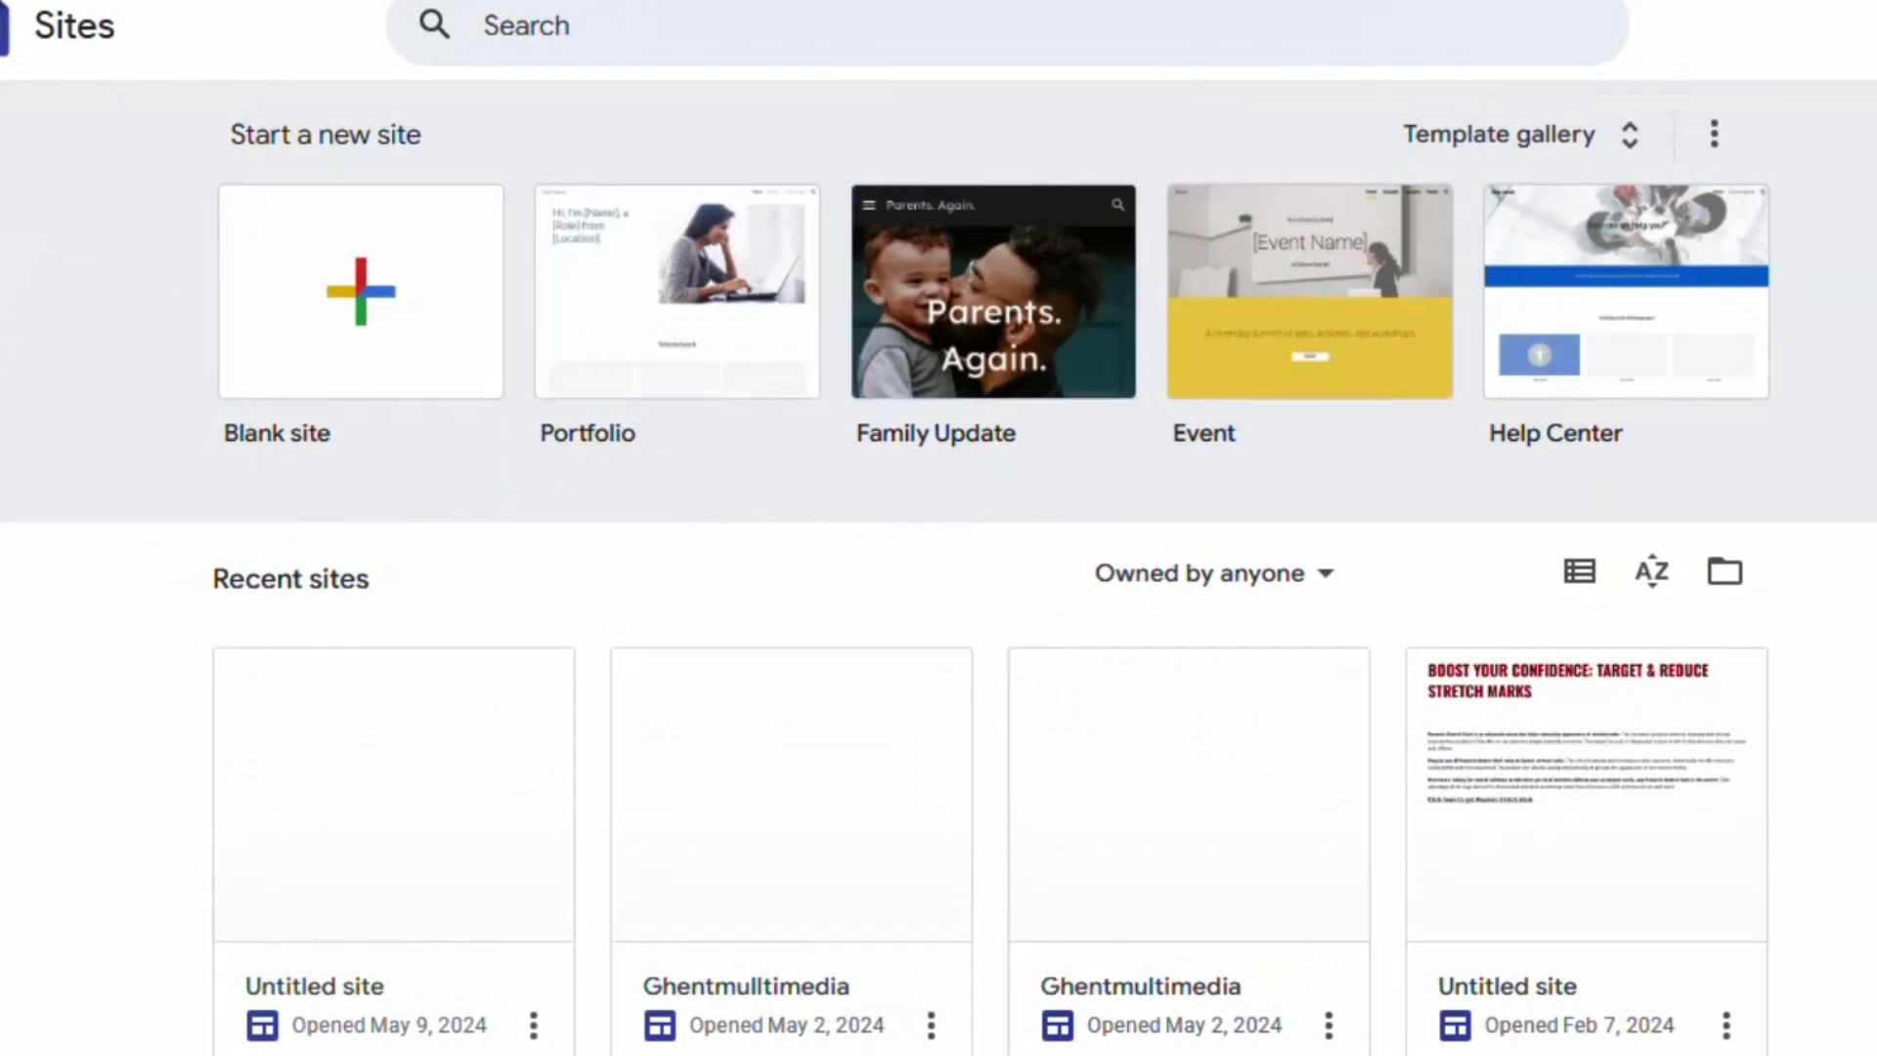
left_click(362, 300)
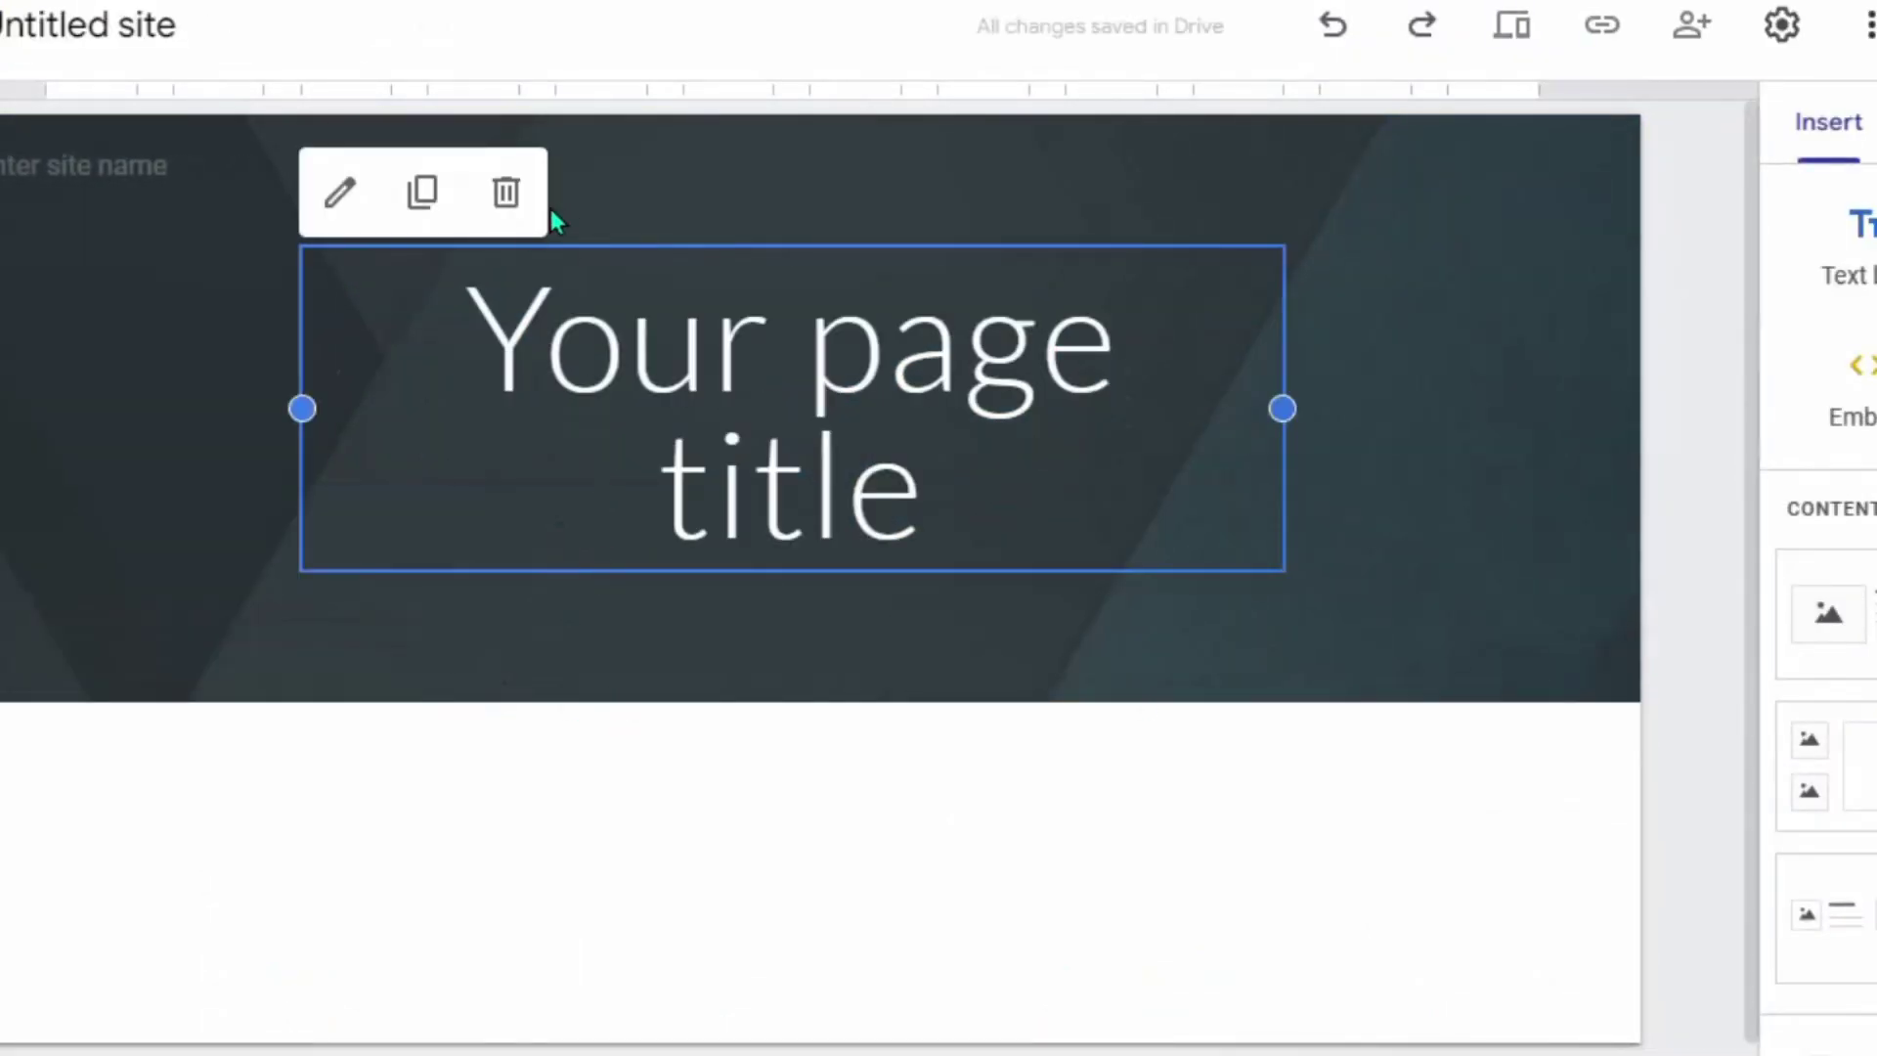
left_click(506, 193)
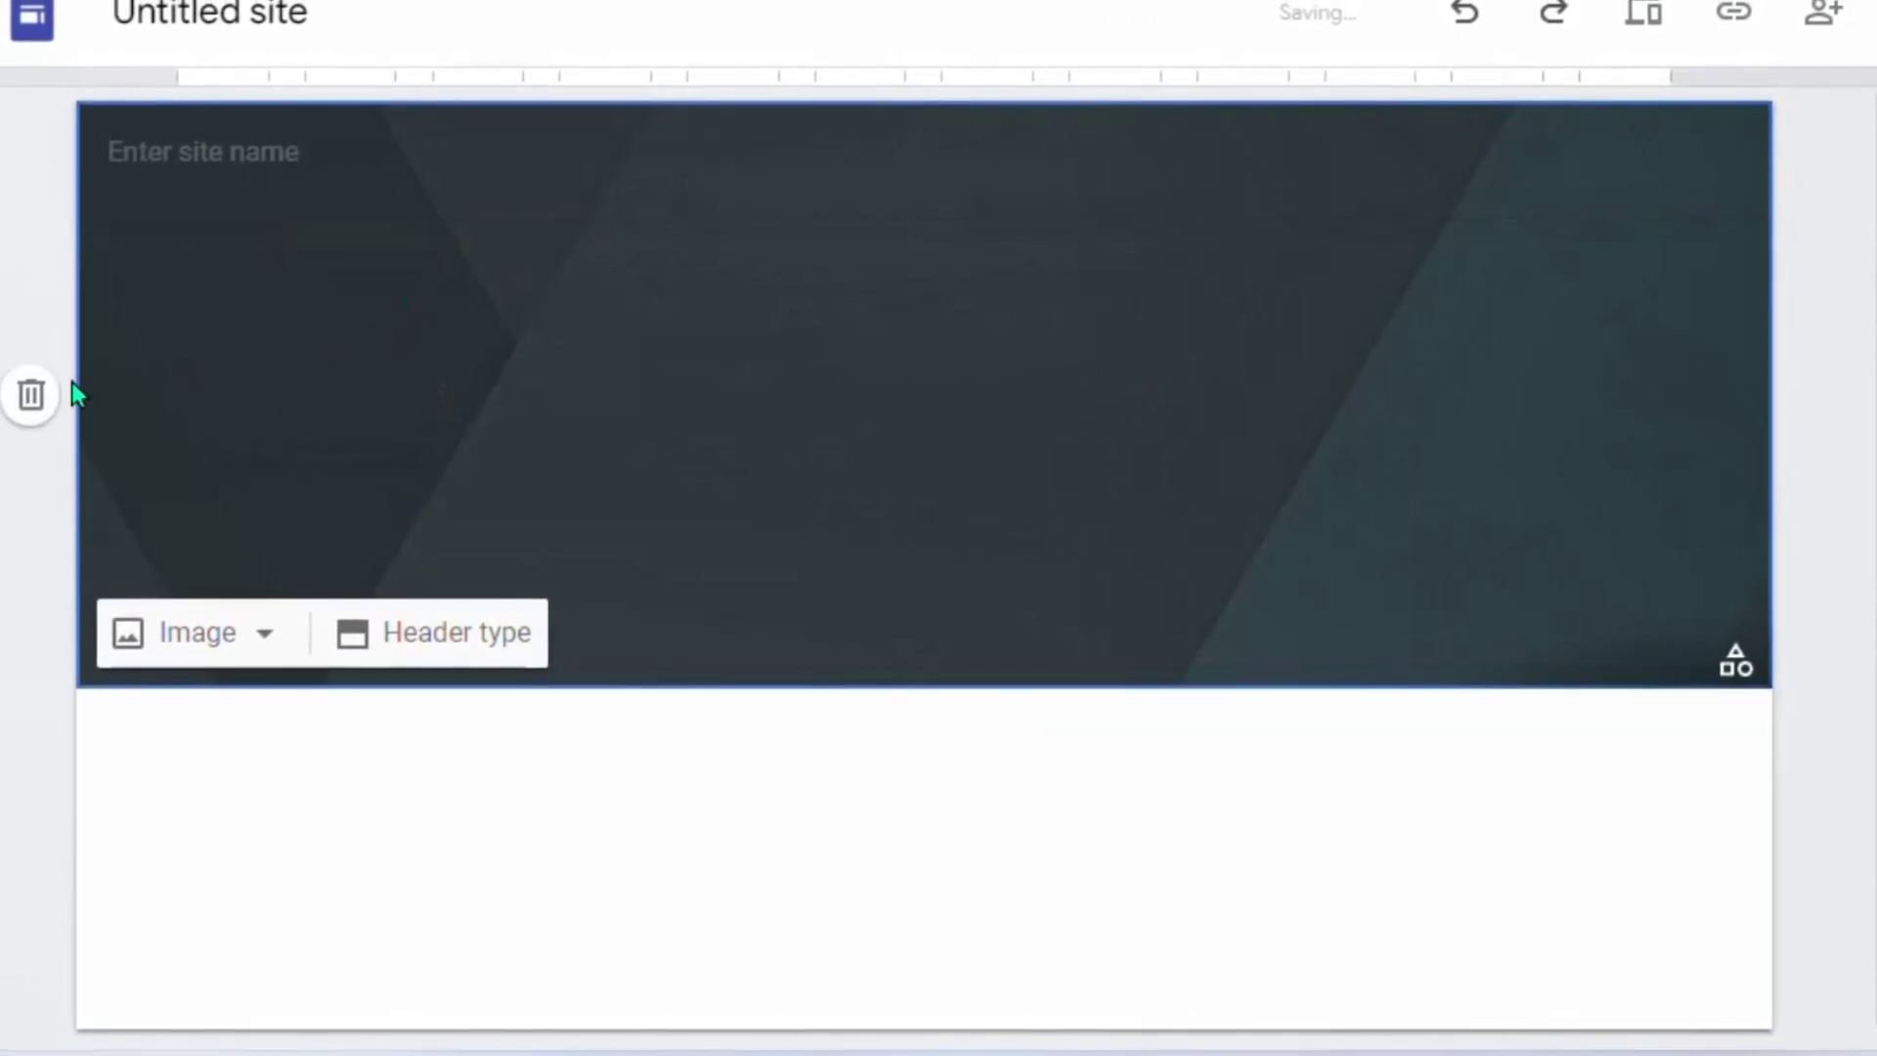
left_click(30, 396)
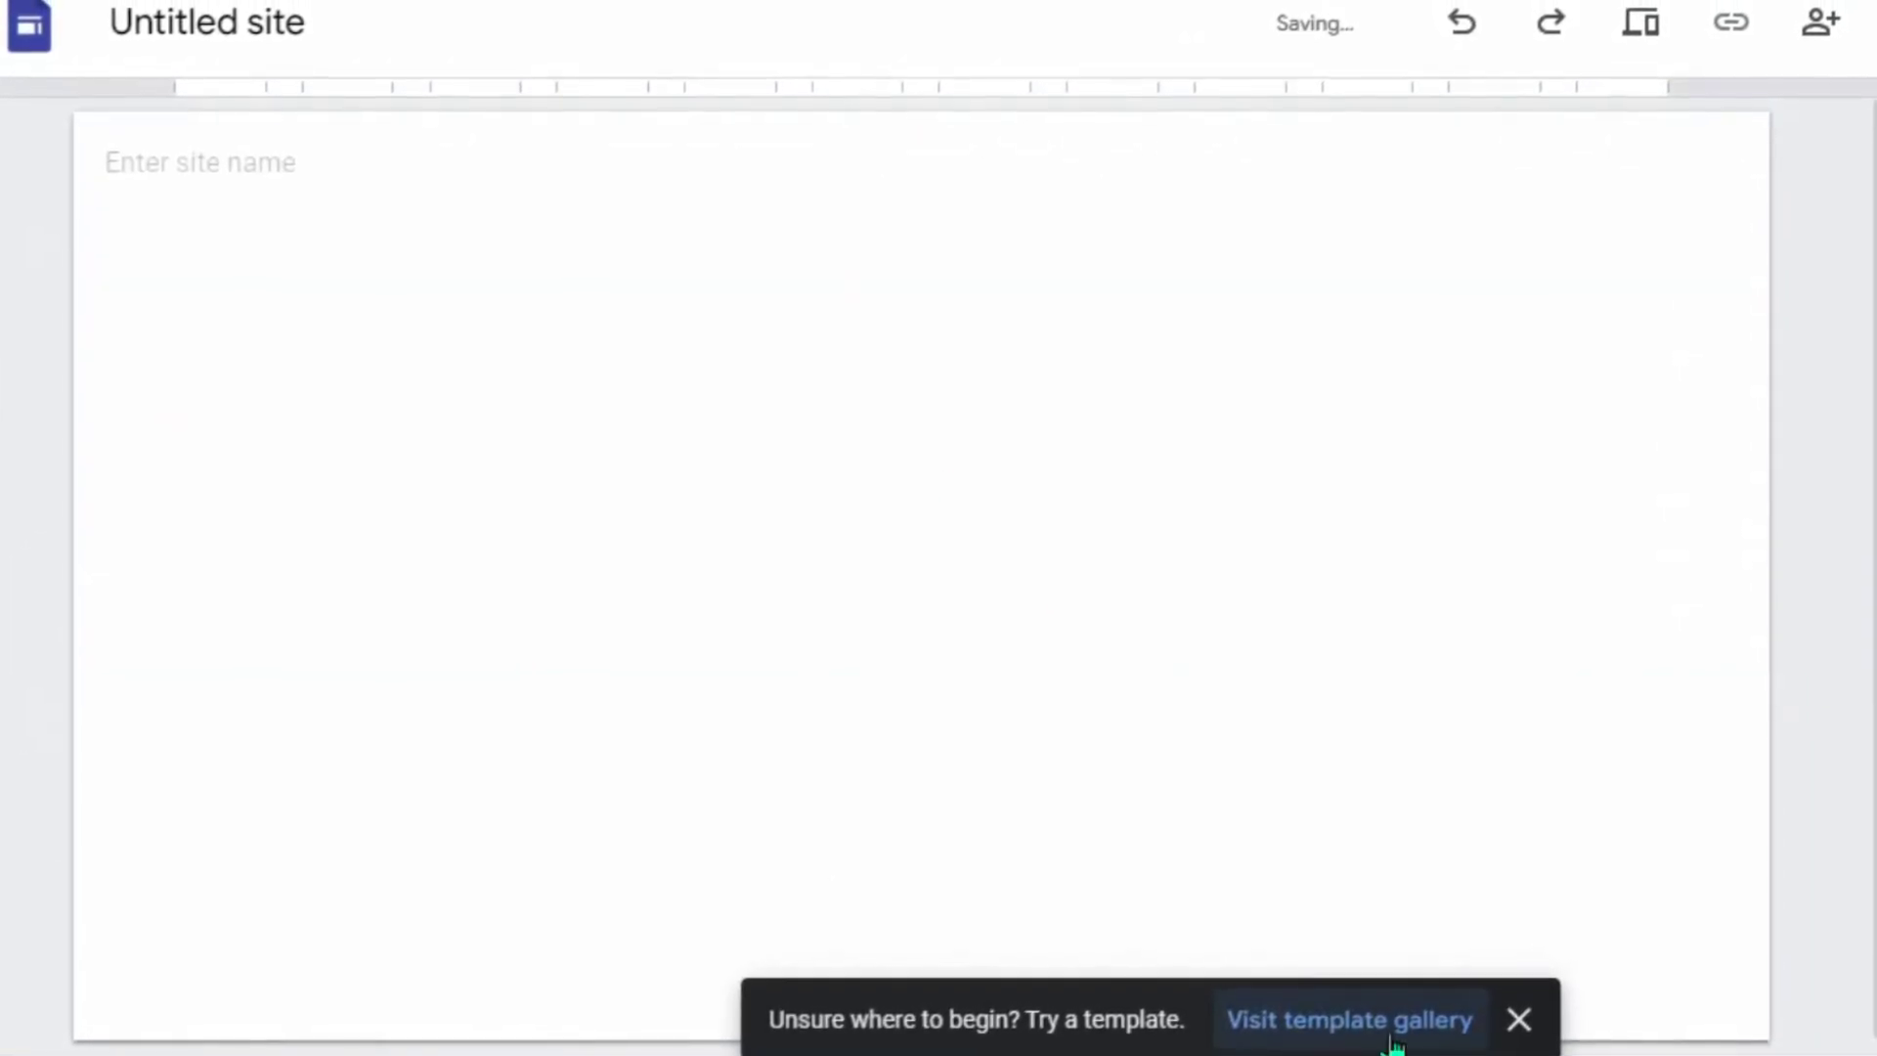
left_click(1518, 1017)
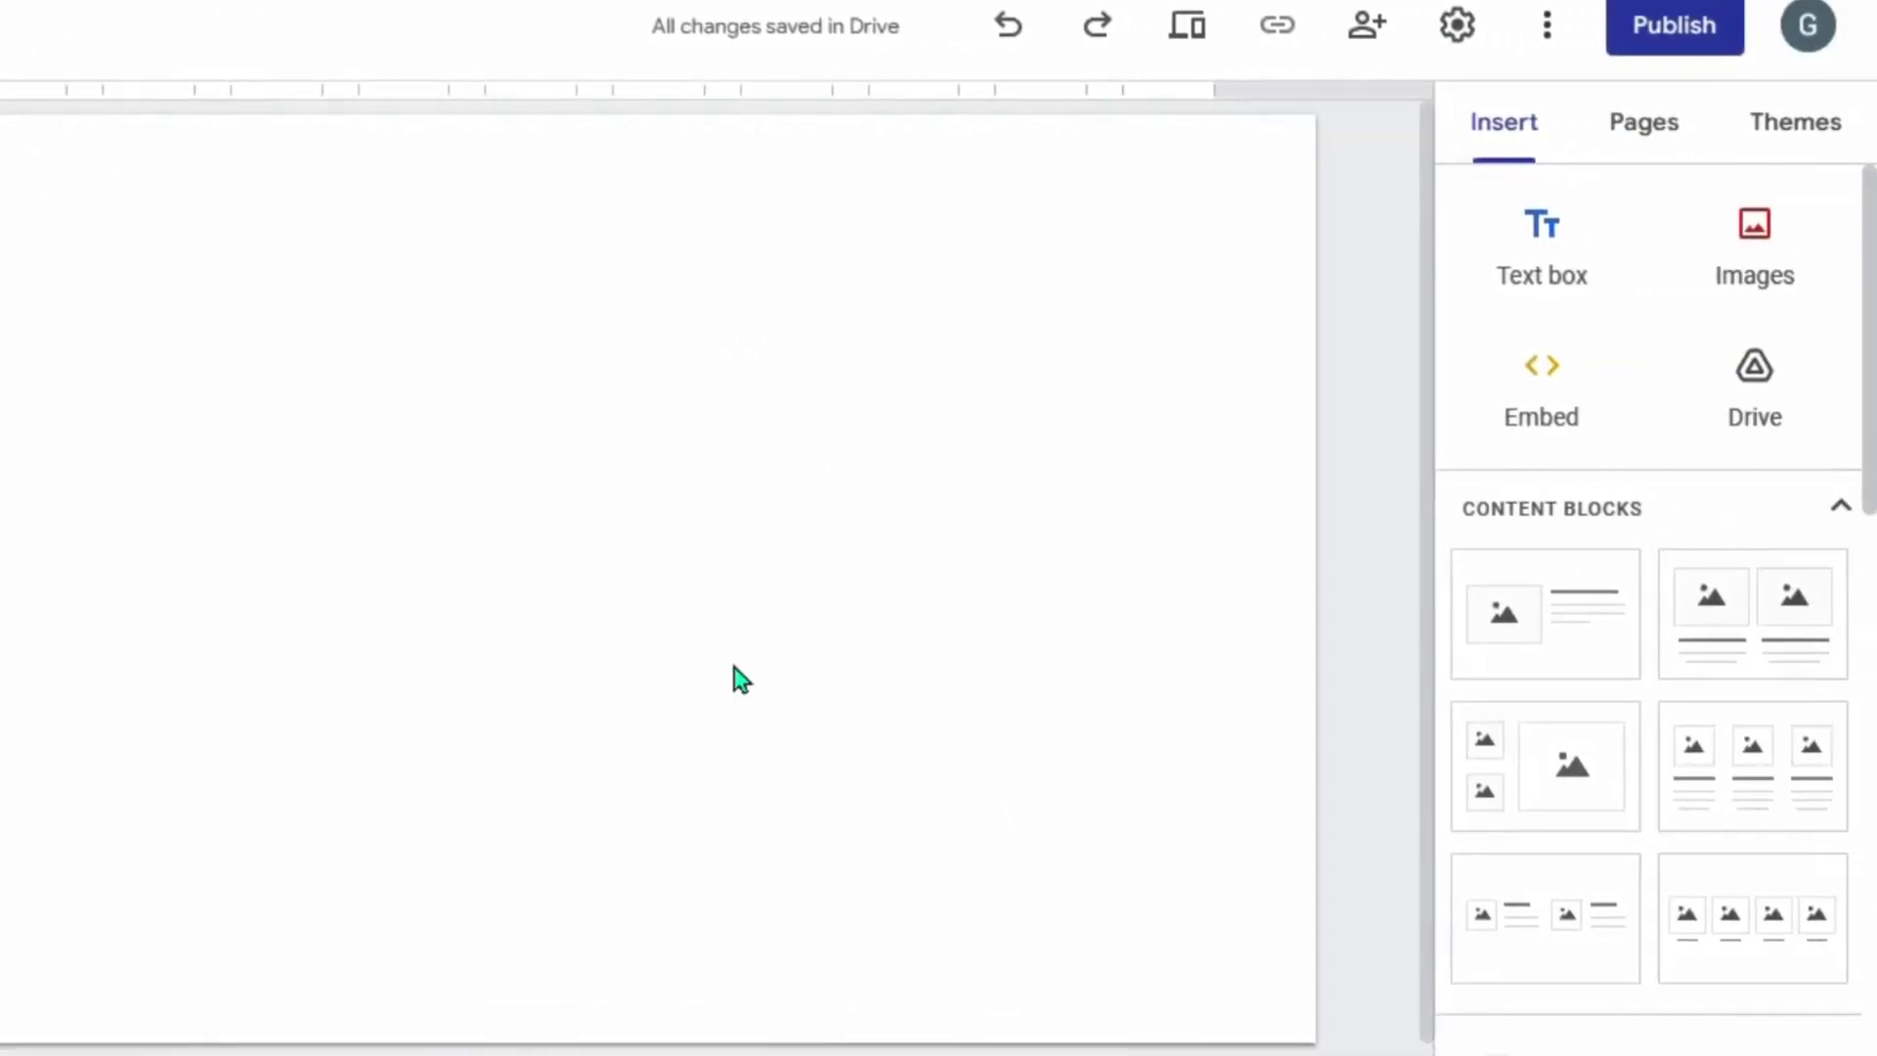
Step: Apply the Impression theme to the site and add an empty text box to the page
left_click(1794, 127)
scroll(1808, 463, "down", 10)
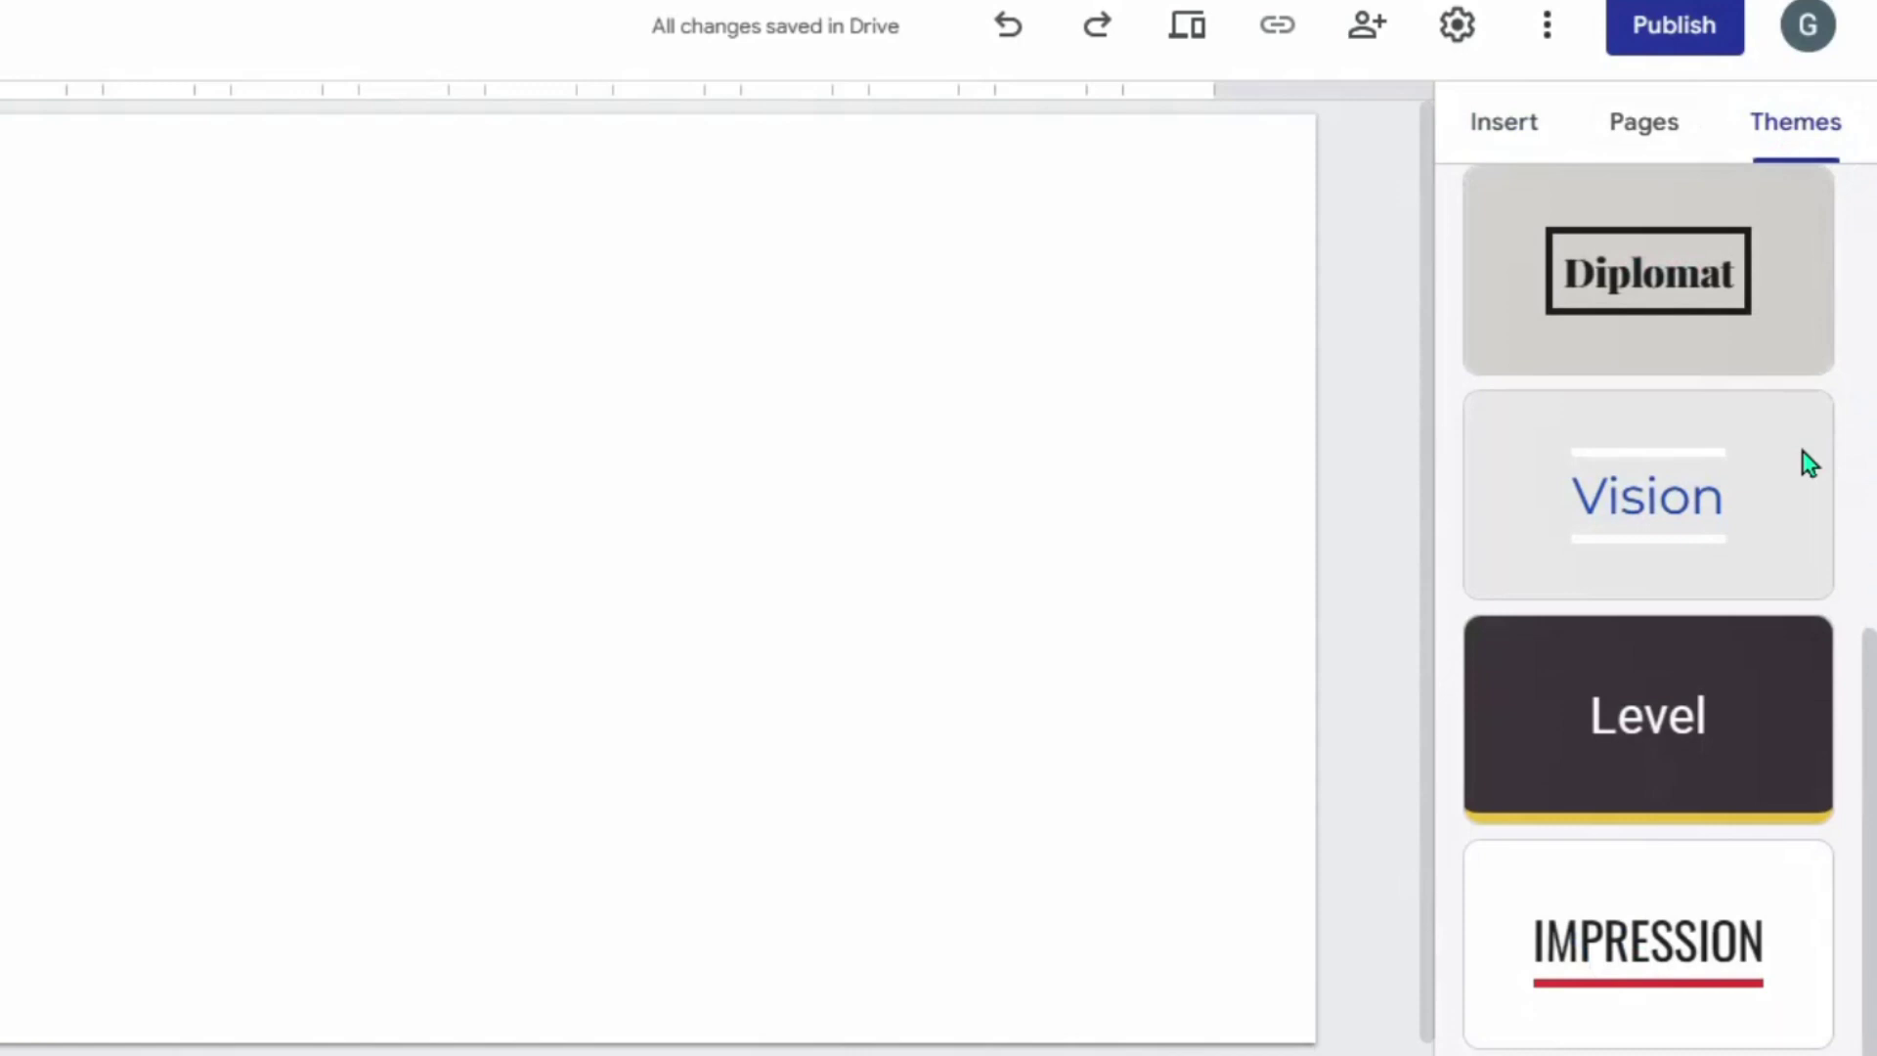
left_click(1659, 969)
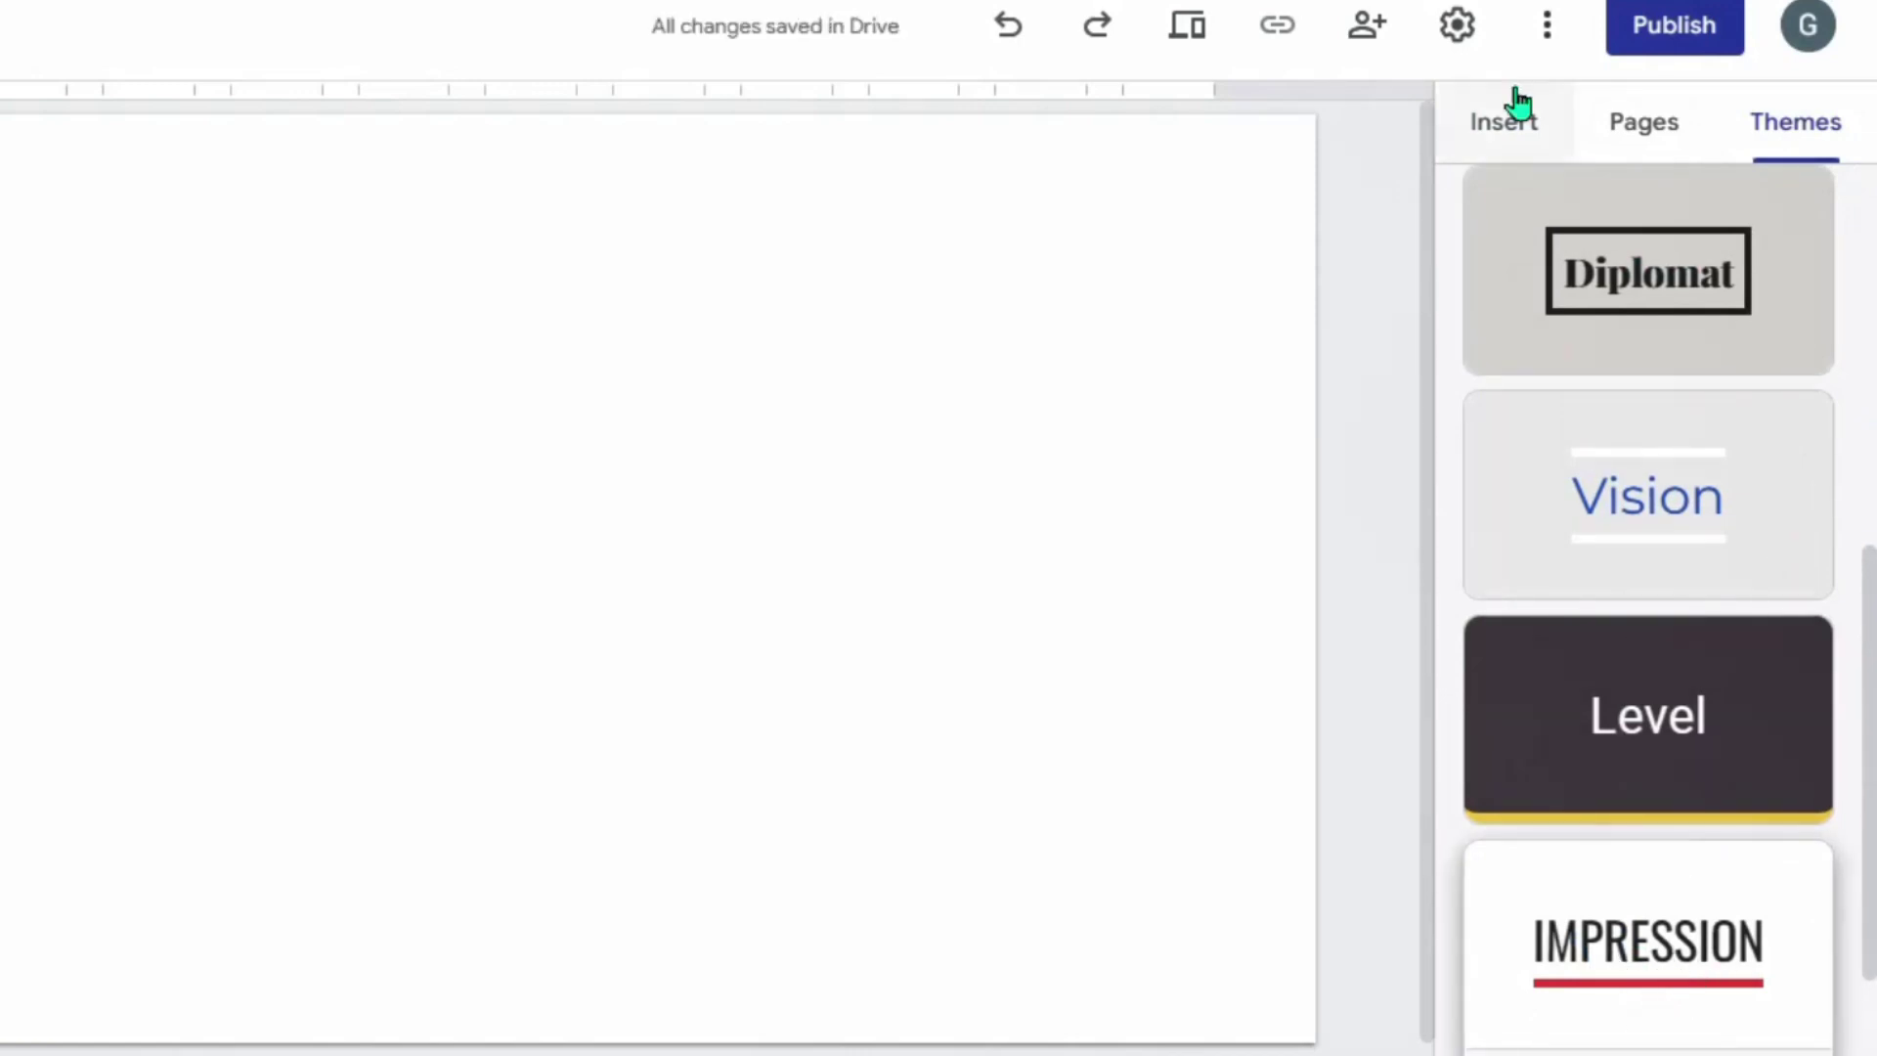
left_click(1509, 135)
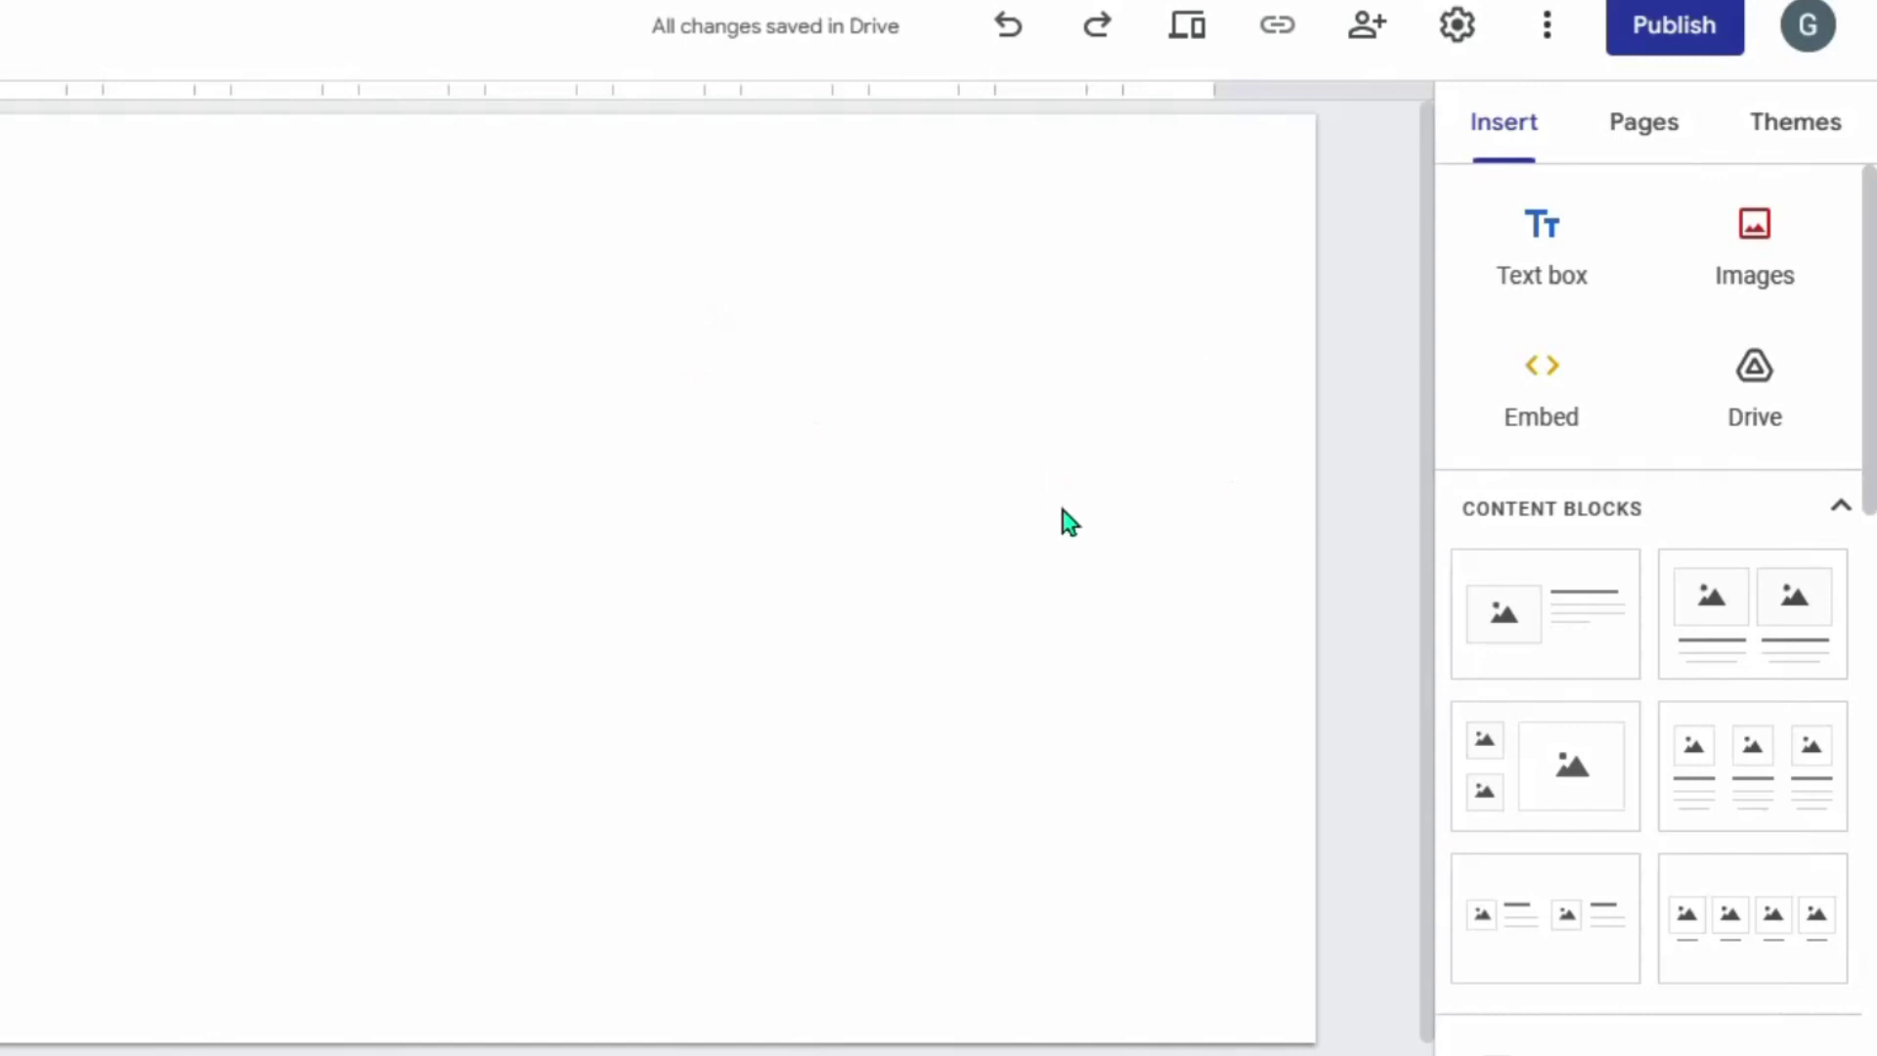
left_click(1556, 277)
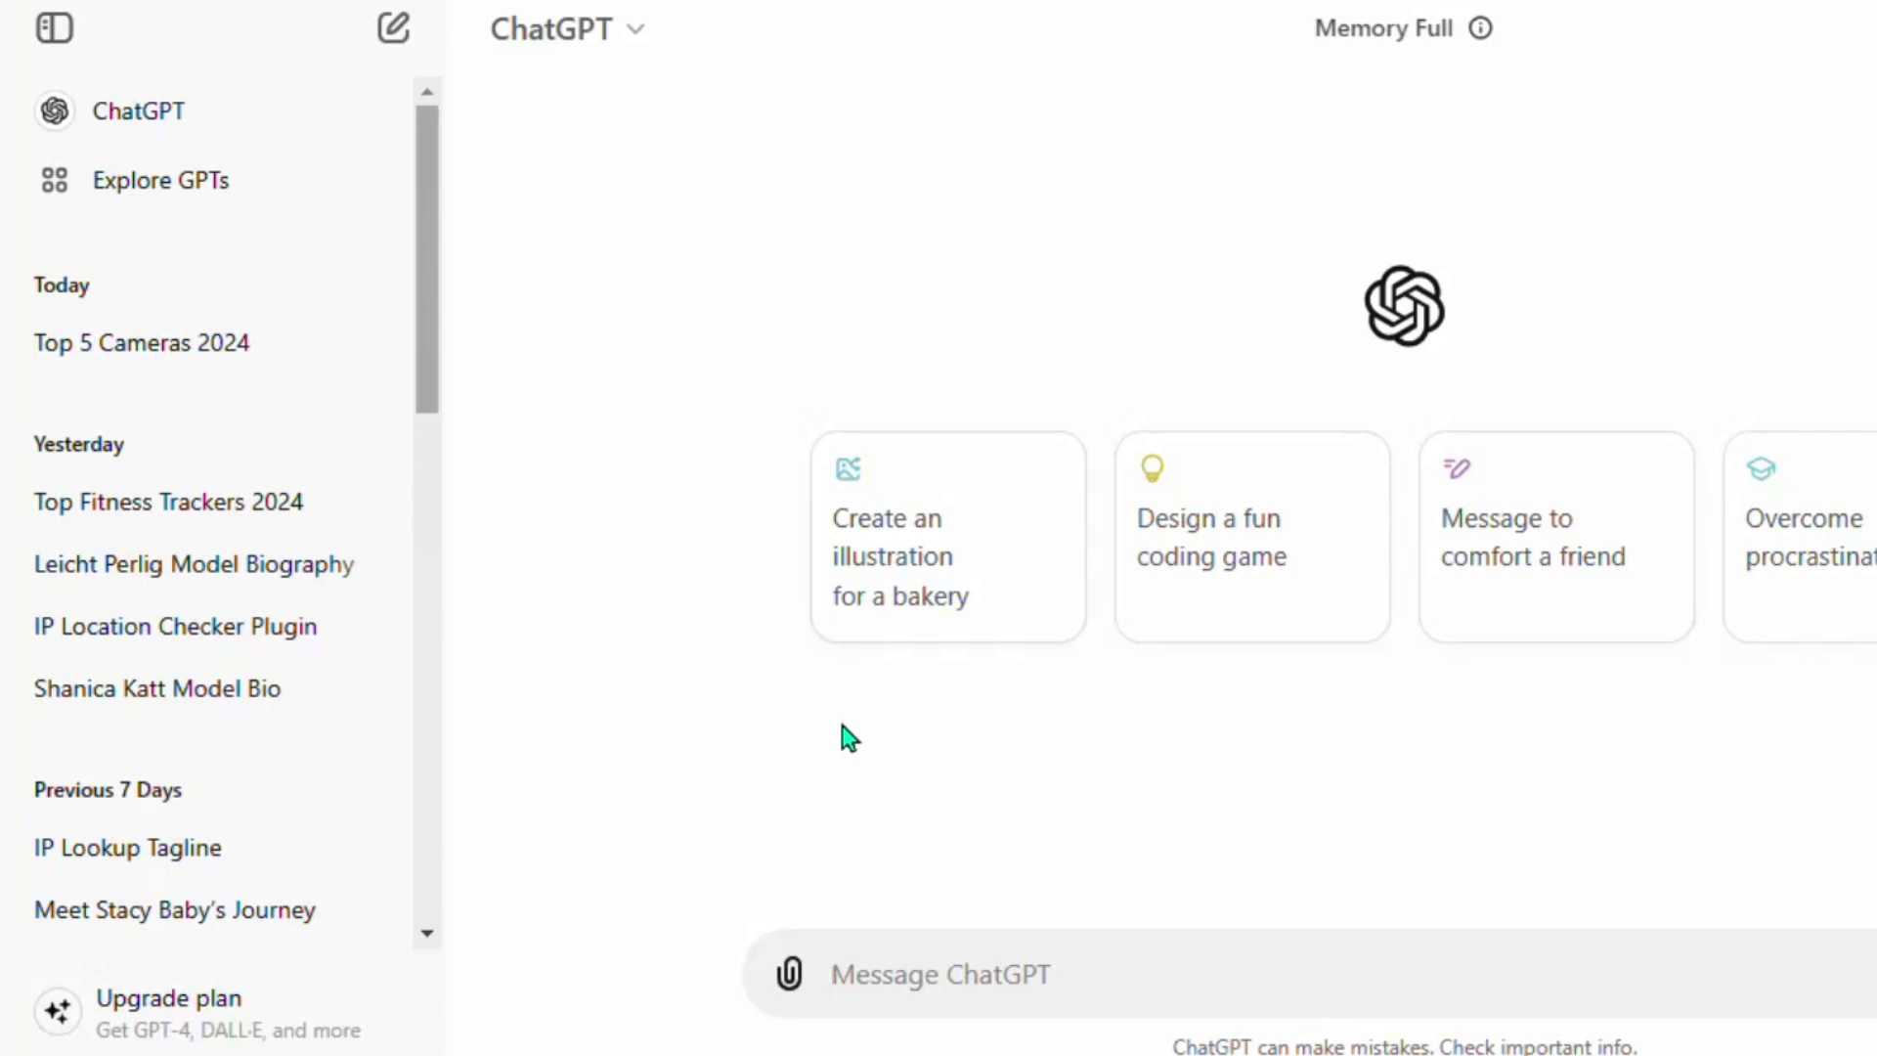
Step: Switch to ChatGPT and submit the prompt "Write a product review for people to buy liv pure and also add call to action"
type("Write a produc")
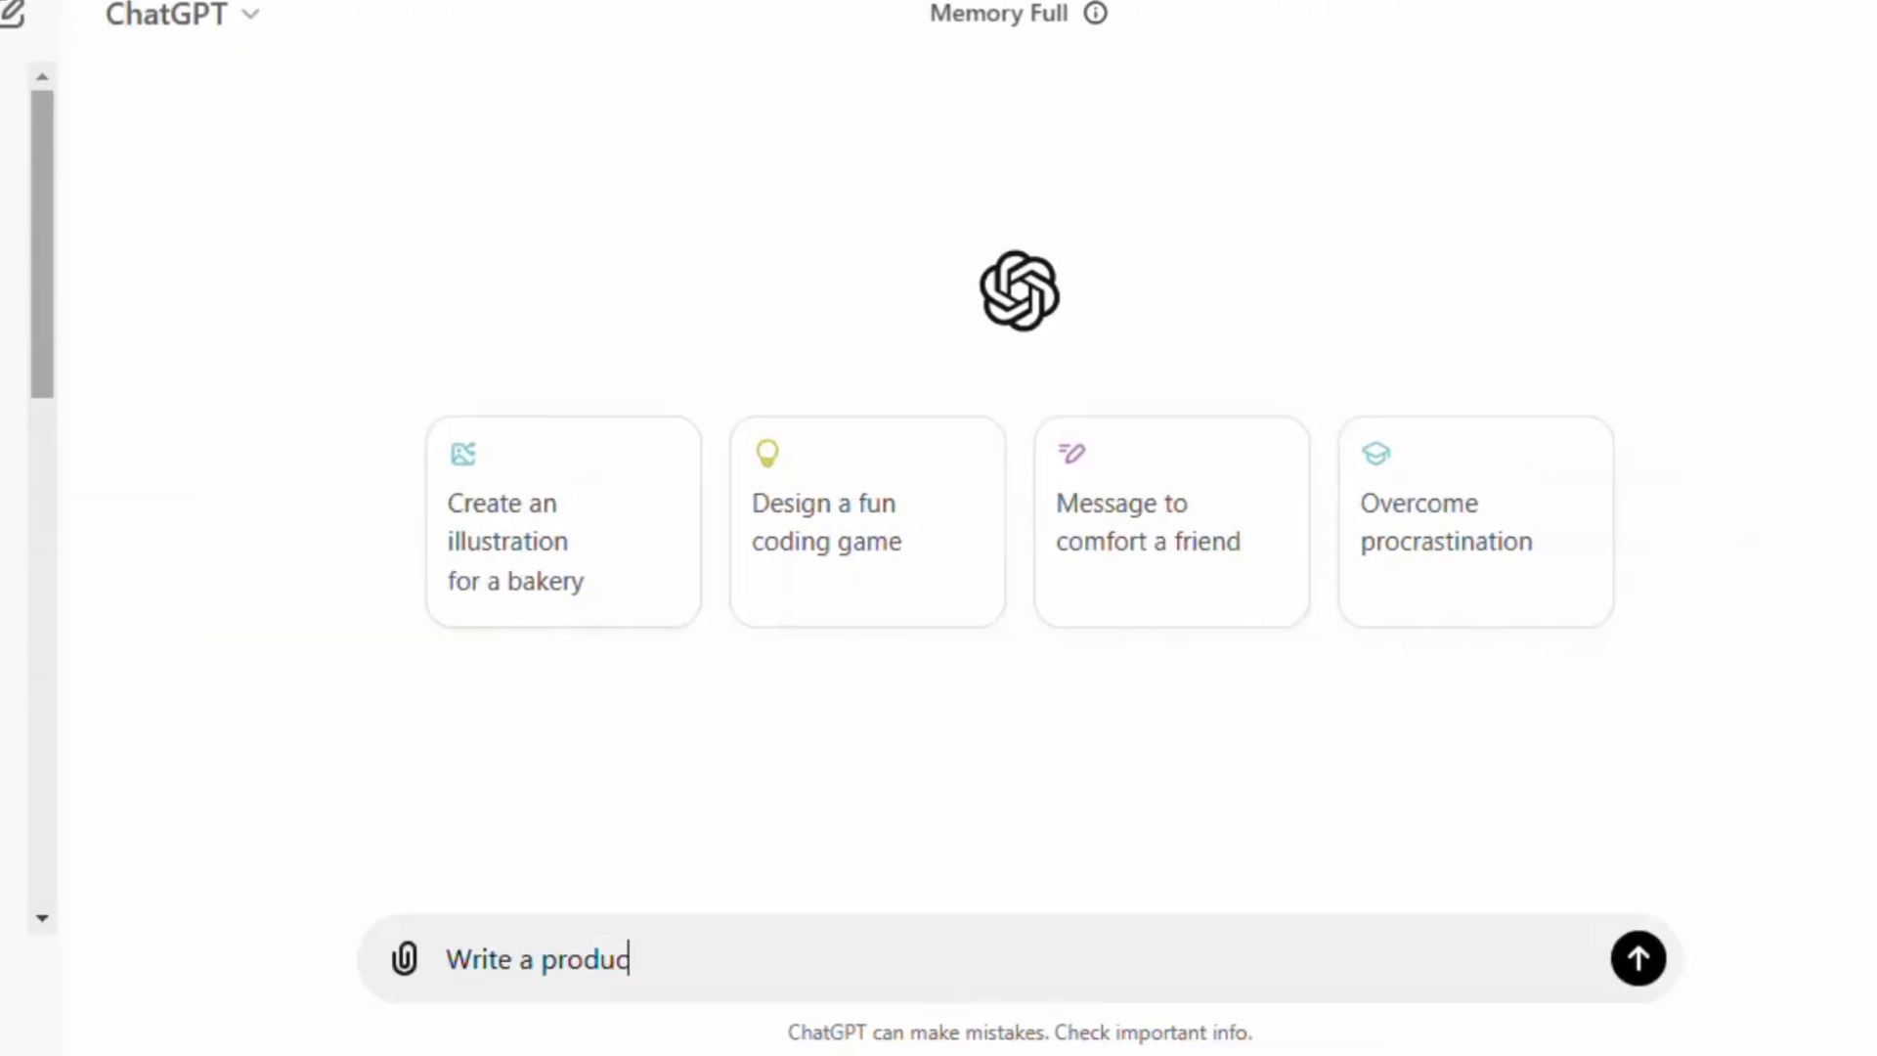
type("t review for ")
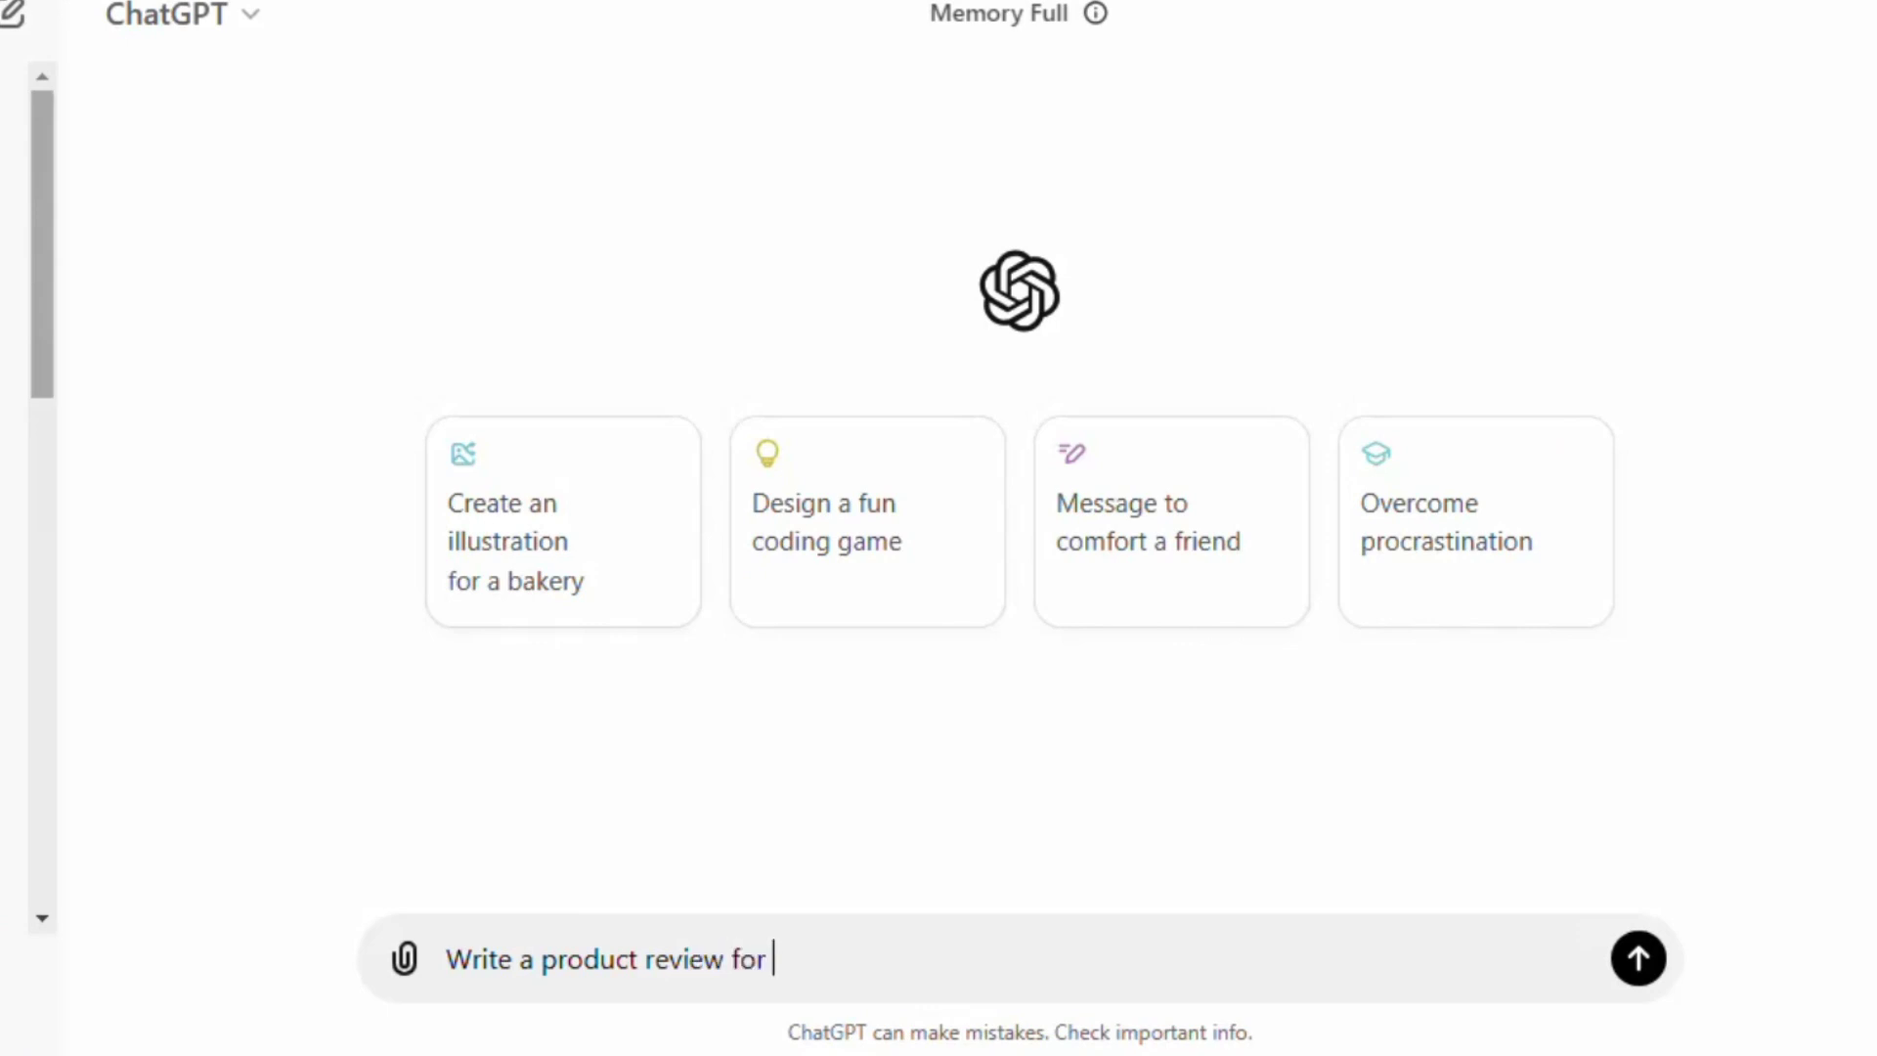
type("people to buy liv p")
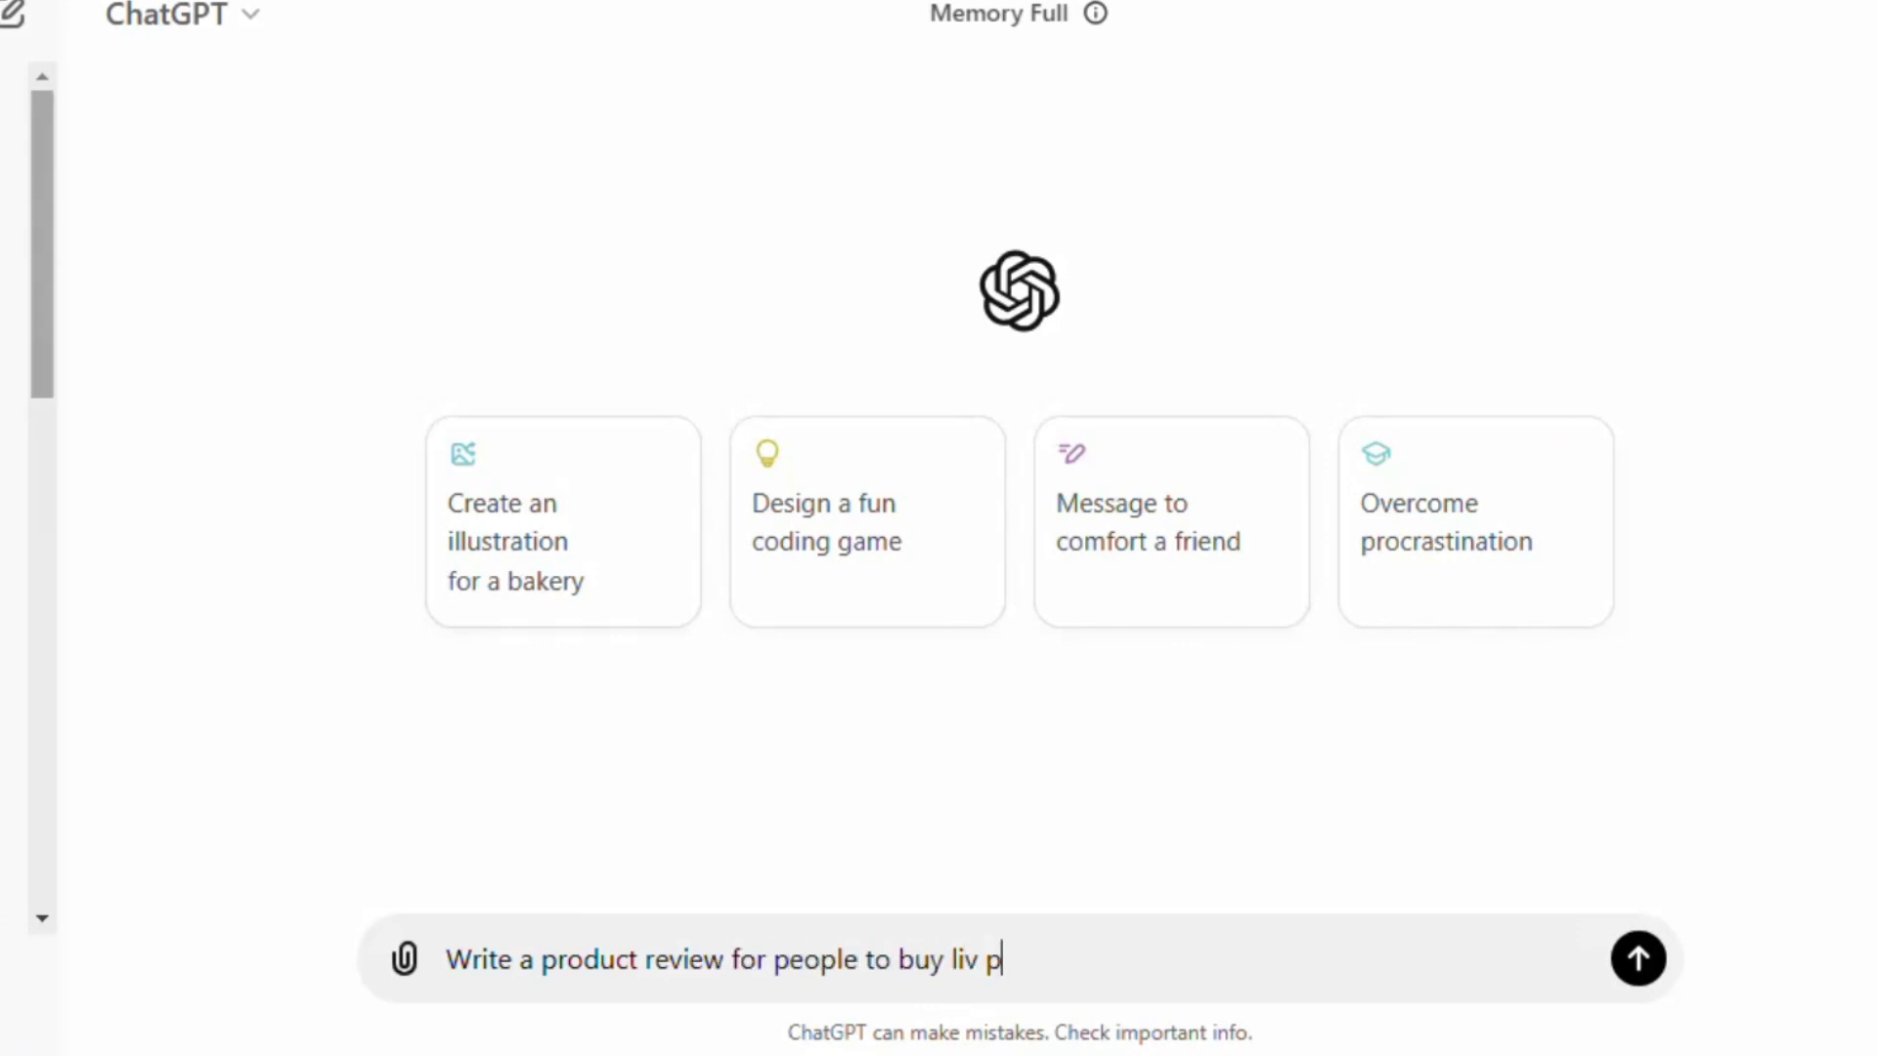
type("ure and also add call to action")
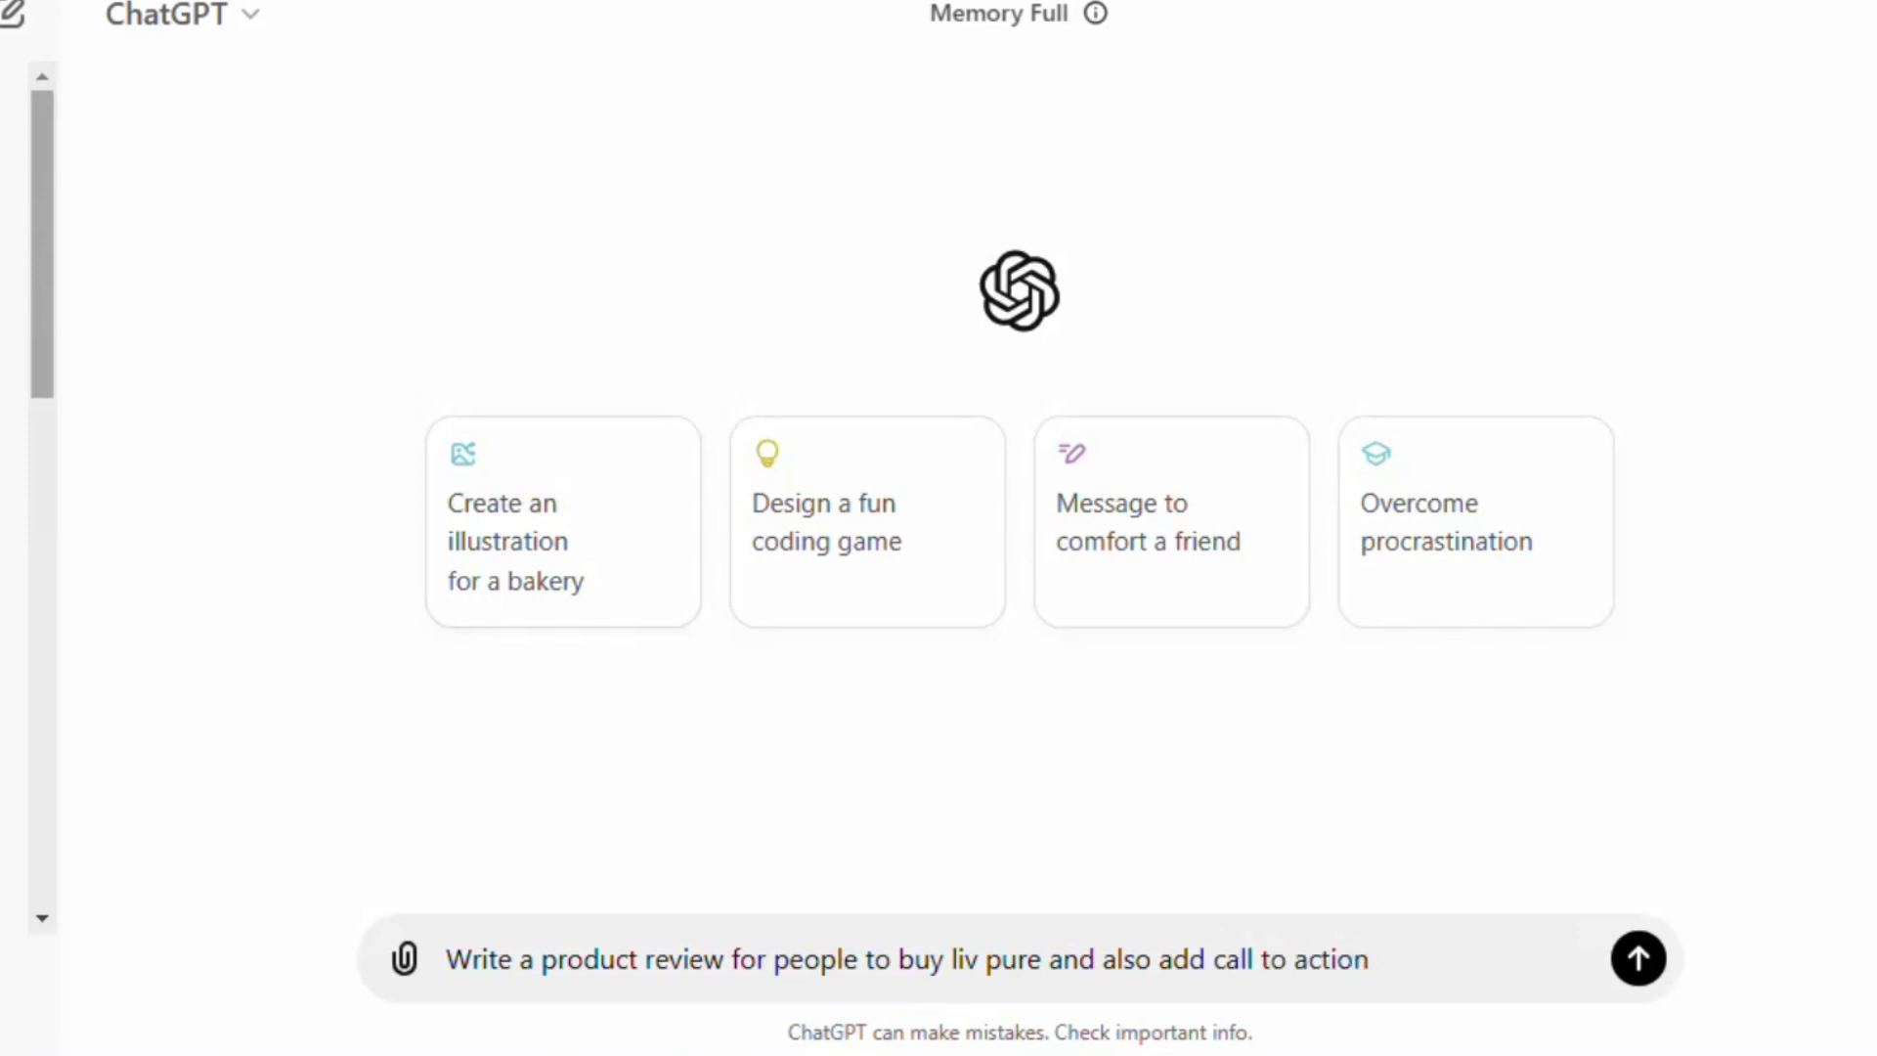
left_click_drag(1424, 954, 421, 987)
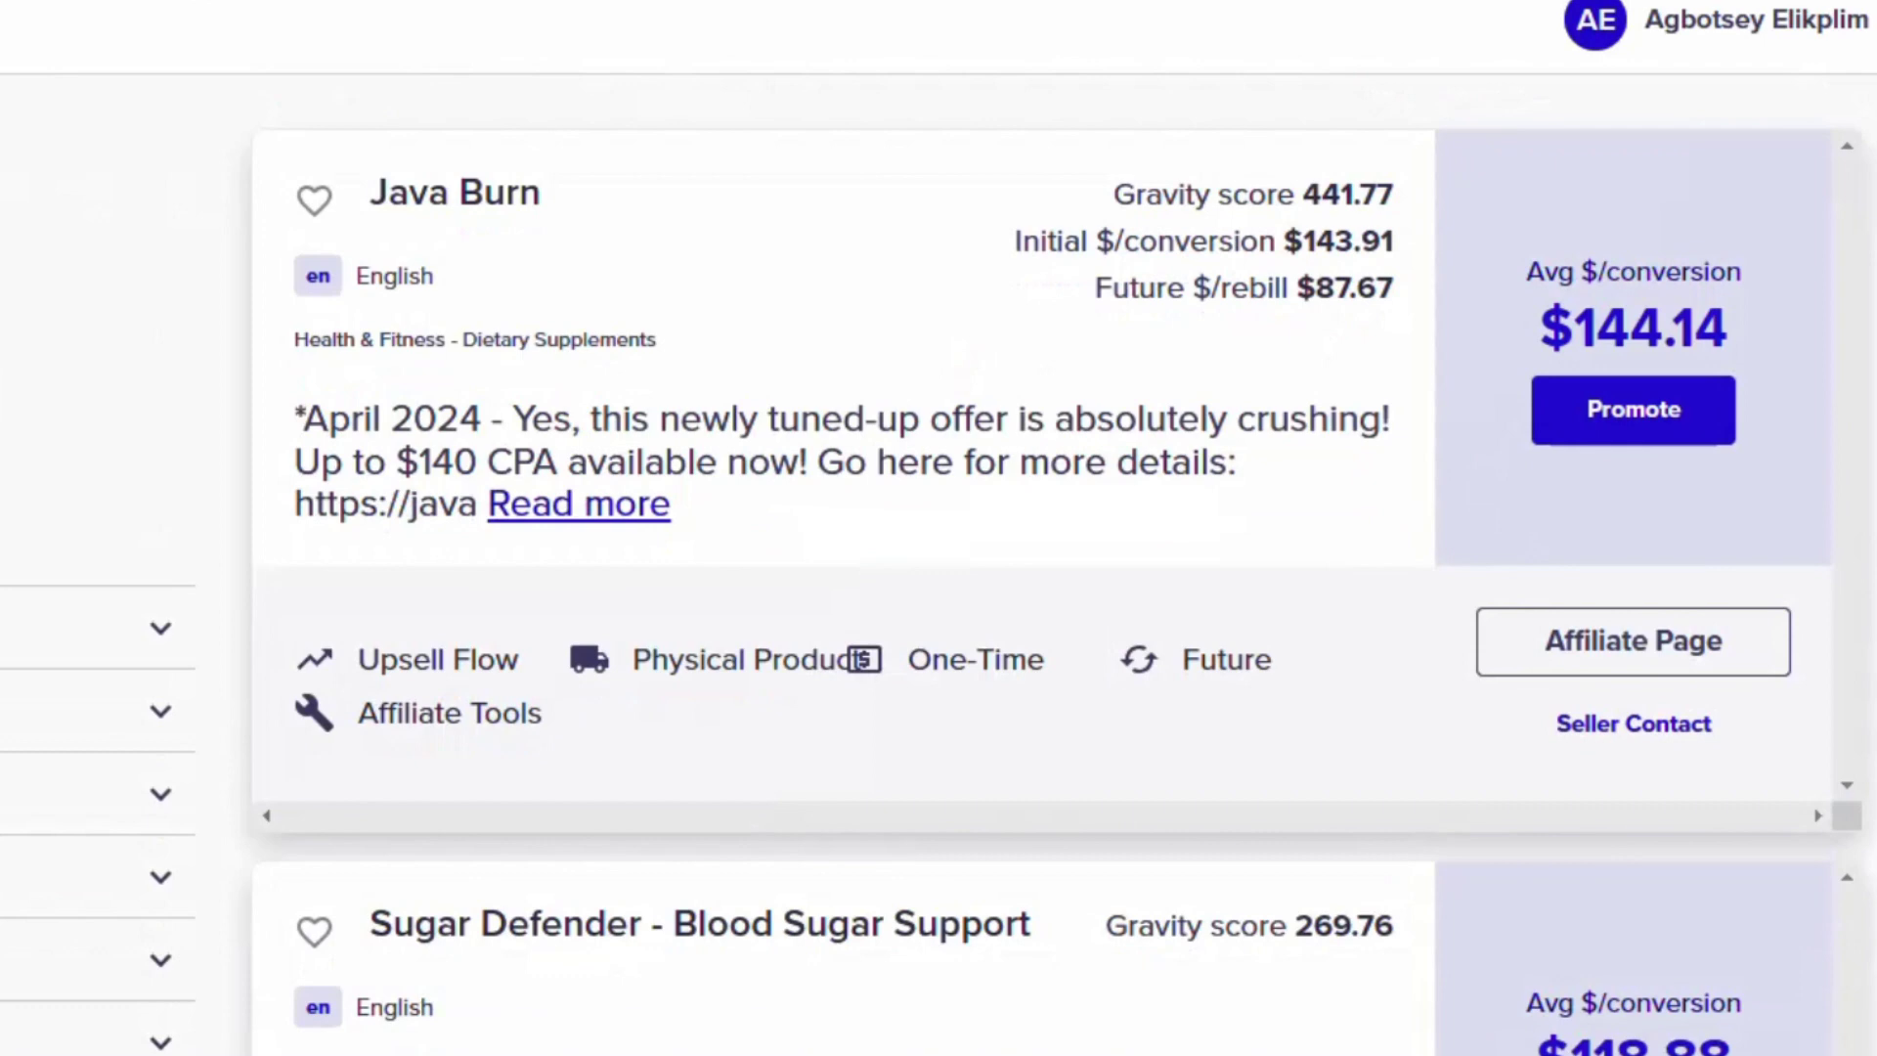
scroll(1055, 567, "down", 15)
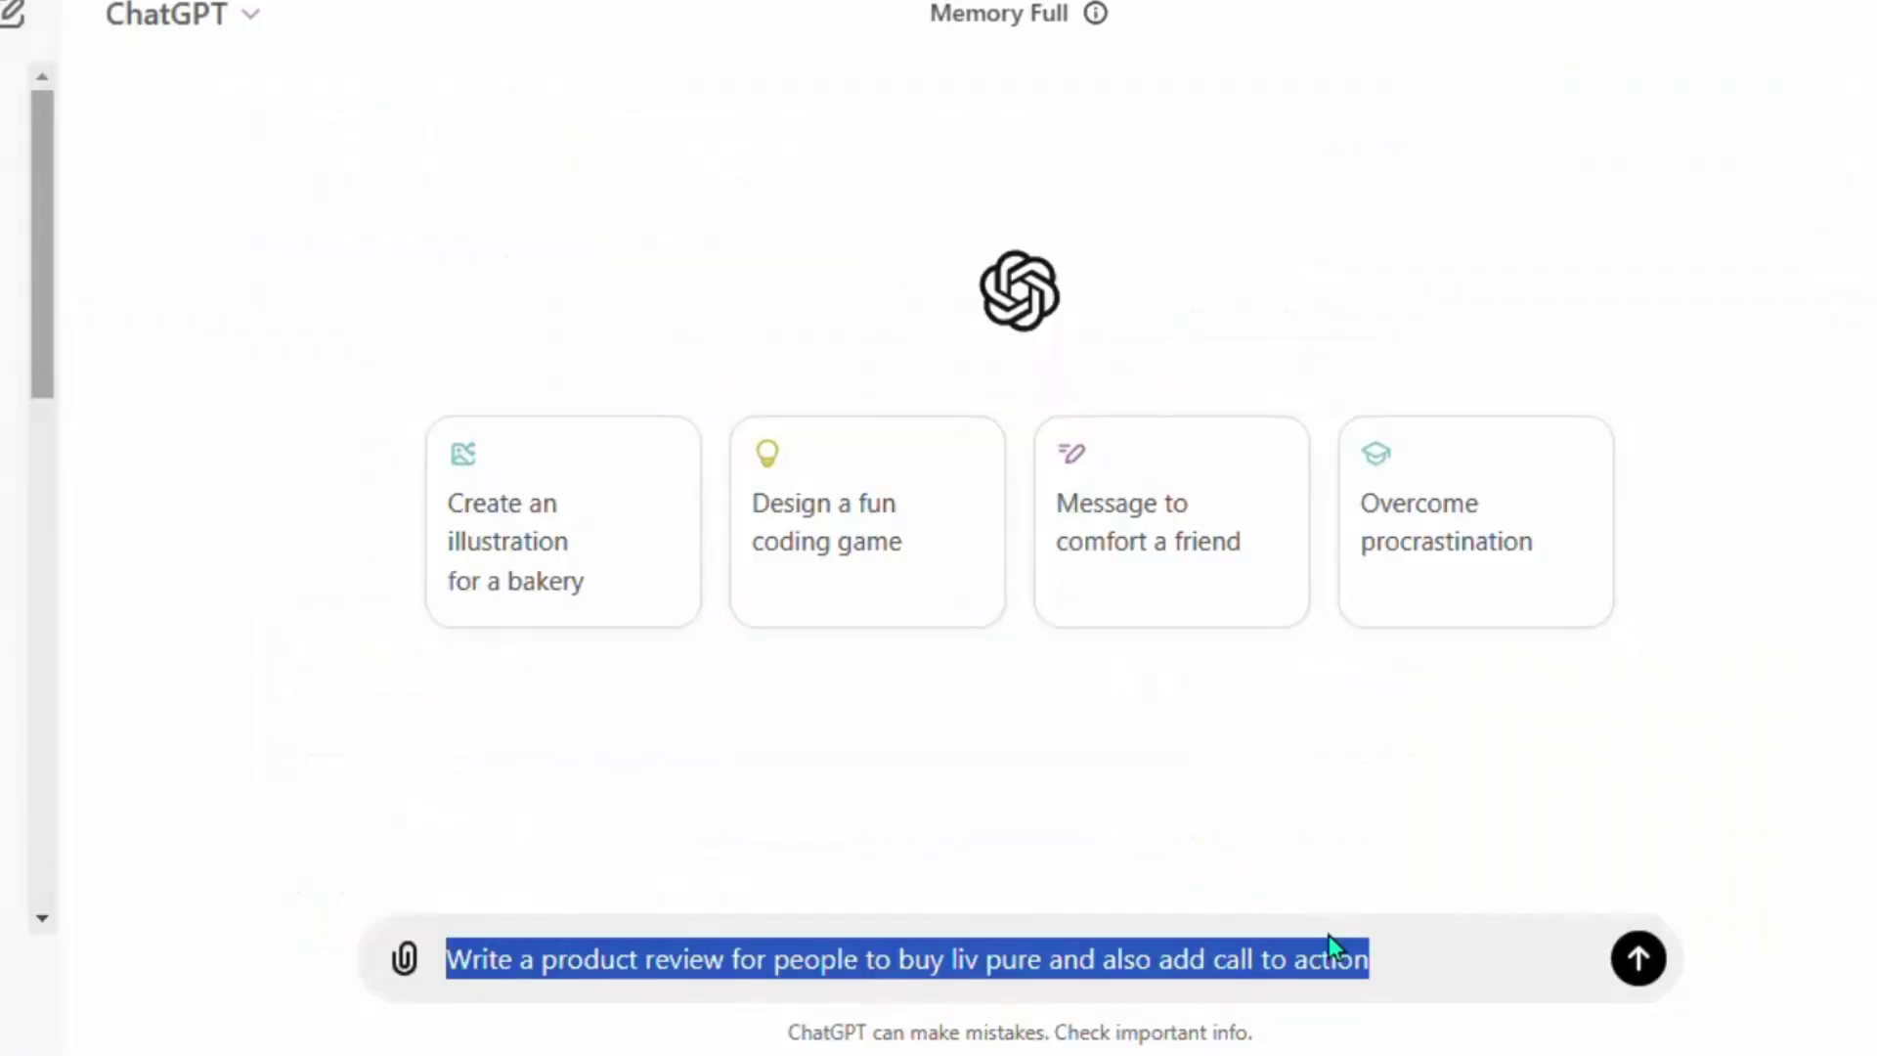
left_click(1445, 971)
left_click(1645, 962)
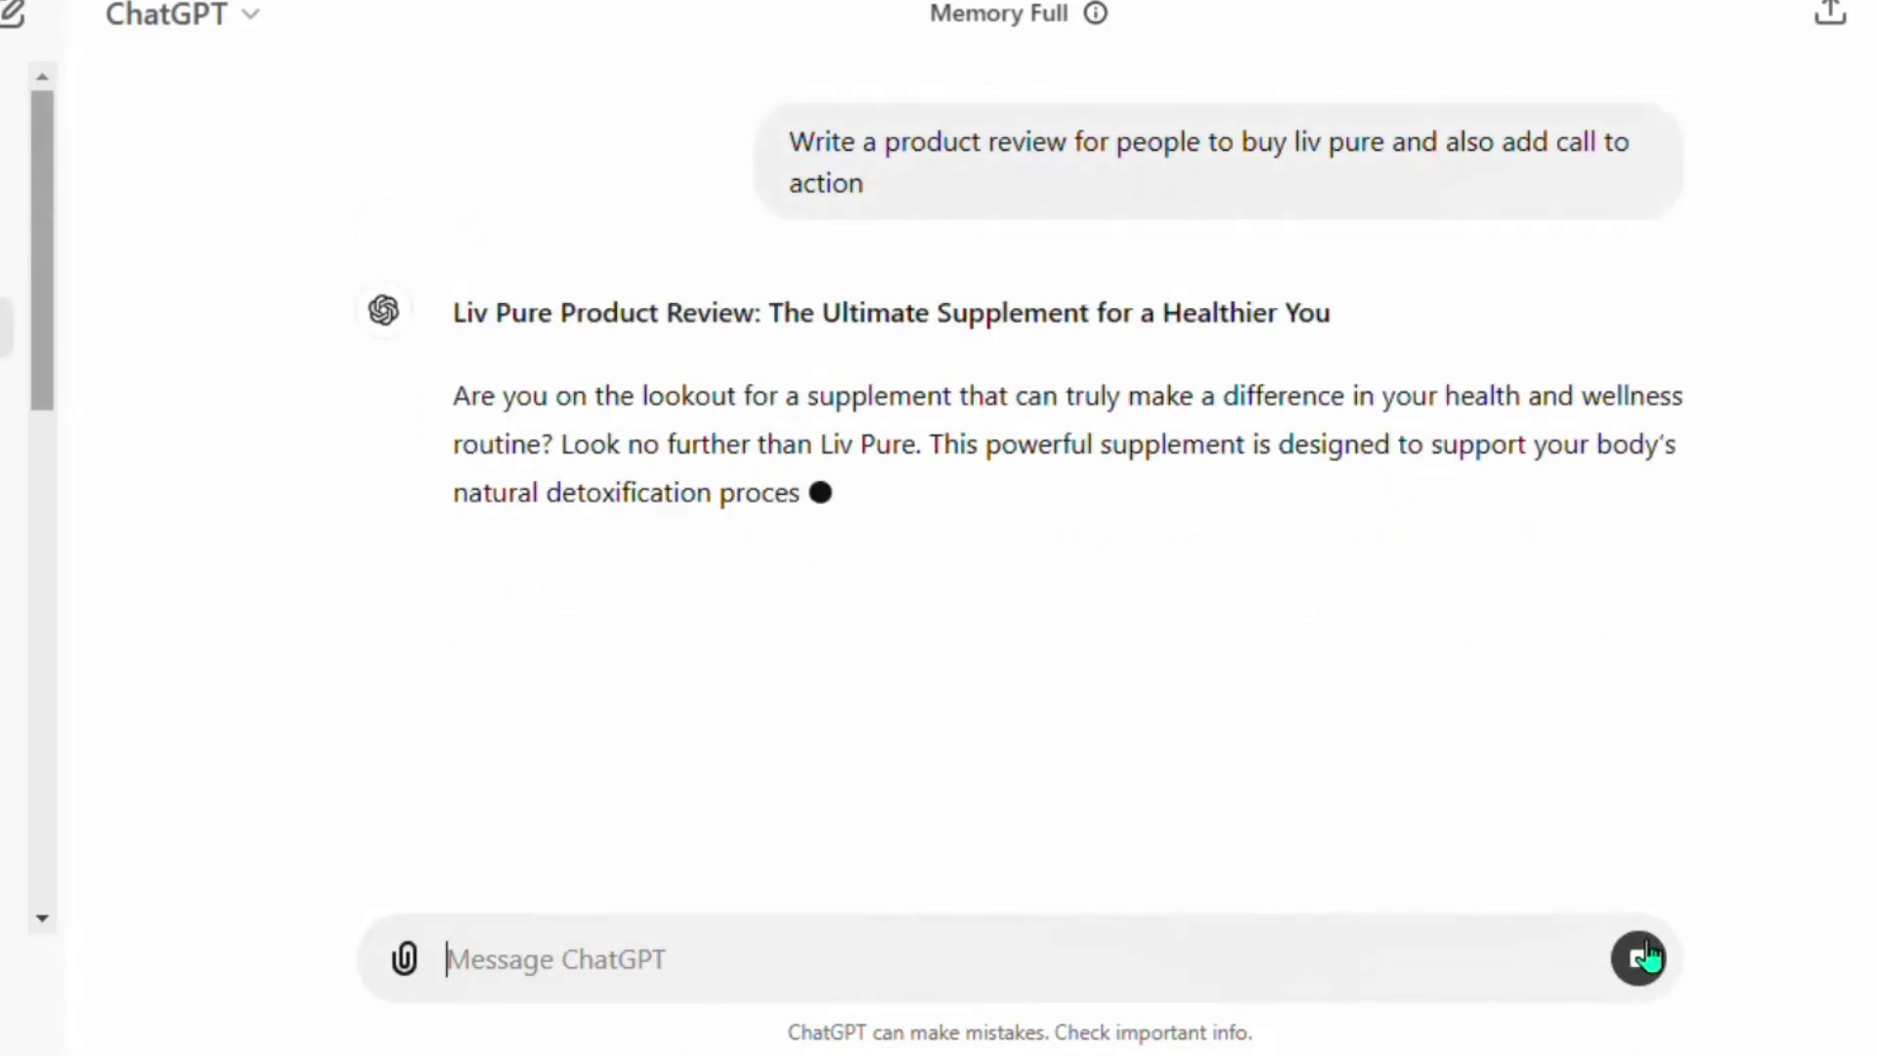
Step: Read through the generated Liv Pure review, covering its headline, benefits list, reasons to choose it and call to action
scroll(1076, 422, "down", 2)
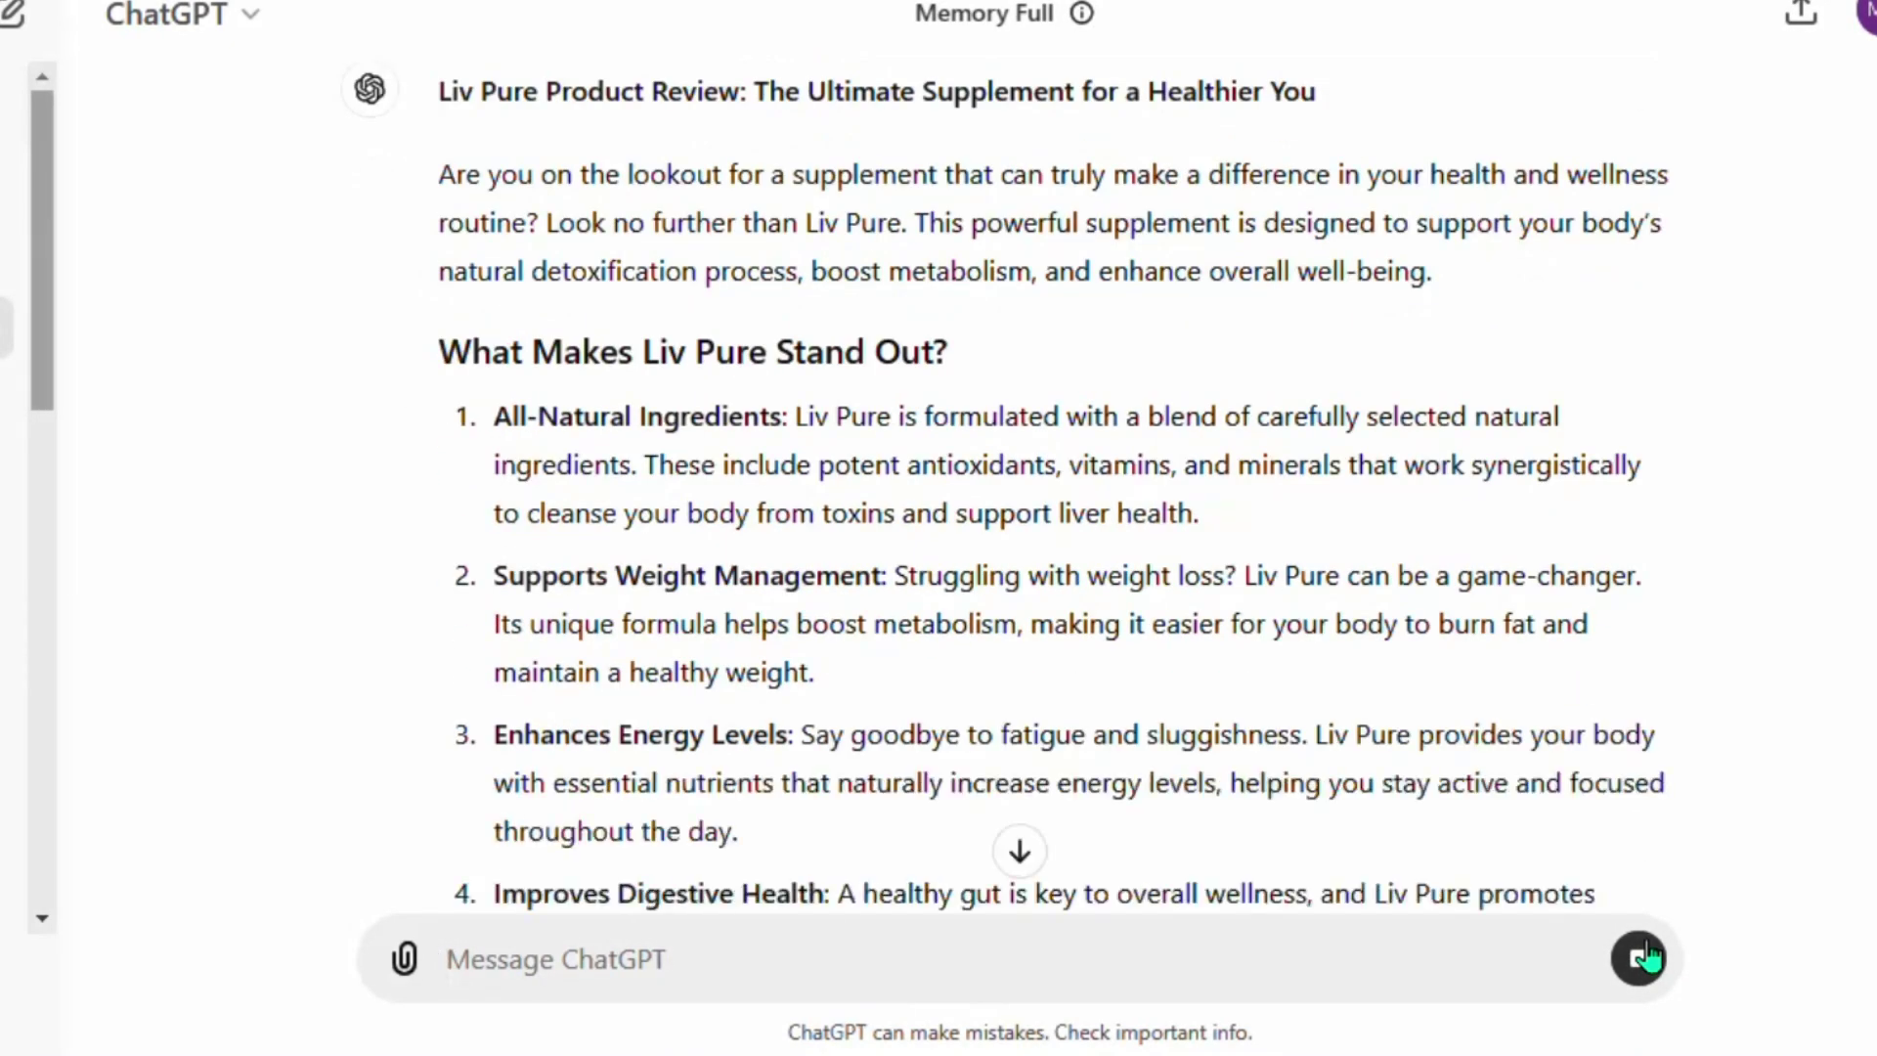
scroll(1075, 415, "down", 10)
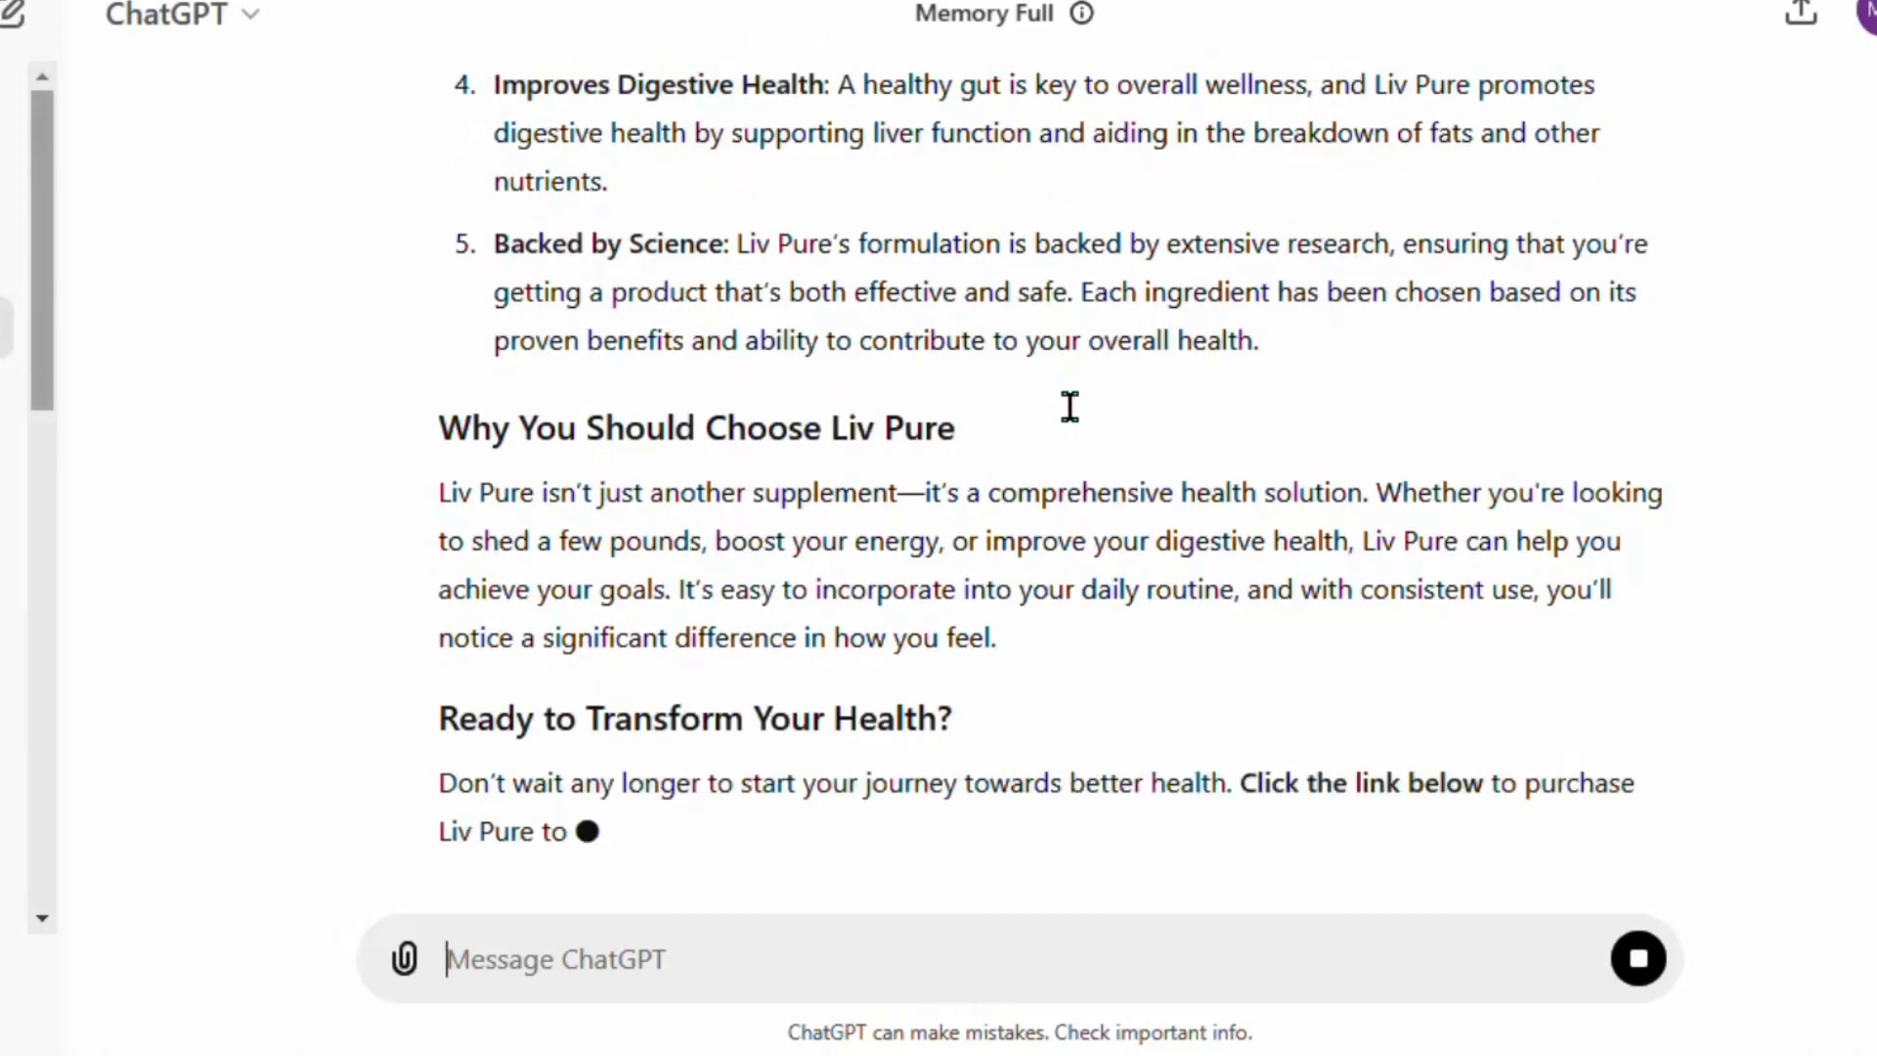
scroll(1075, 420, "up", 15)
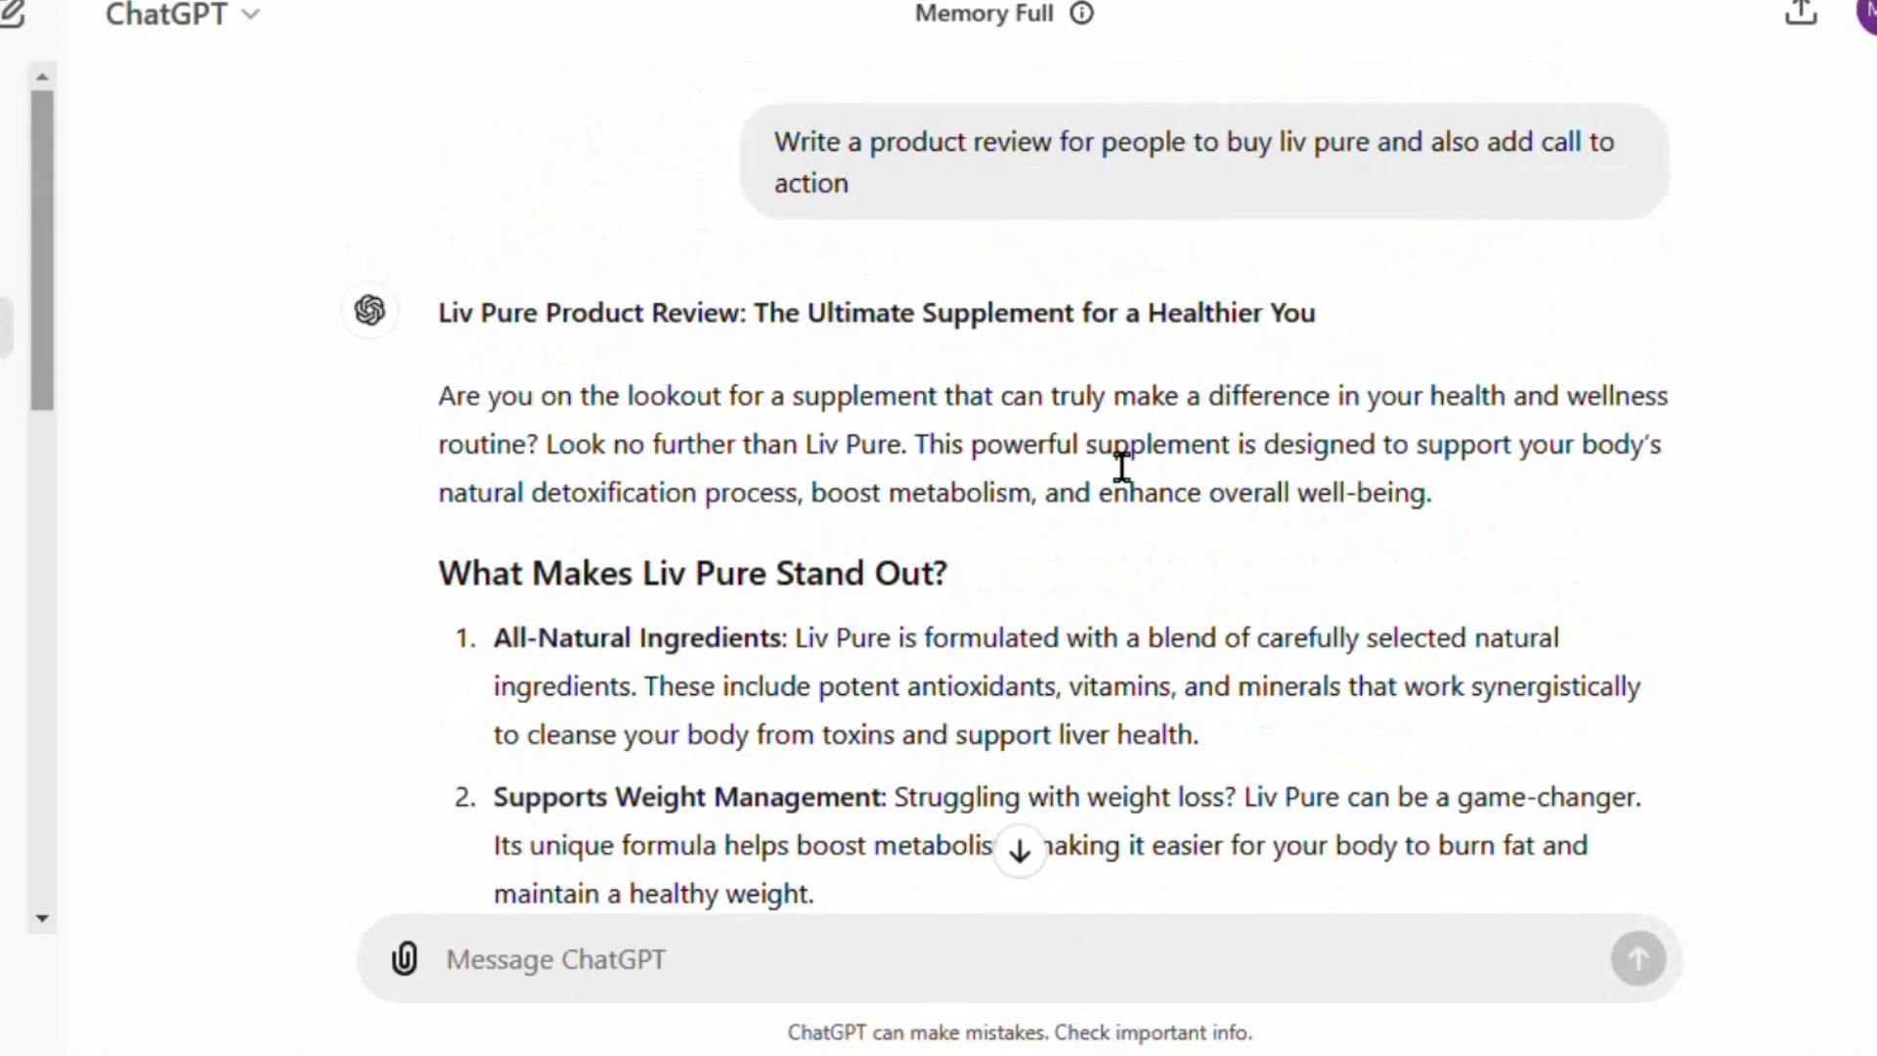
scroll(1112, 525, "down", 9)
scroll(1113, 525, "up", 4)
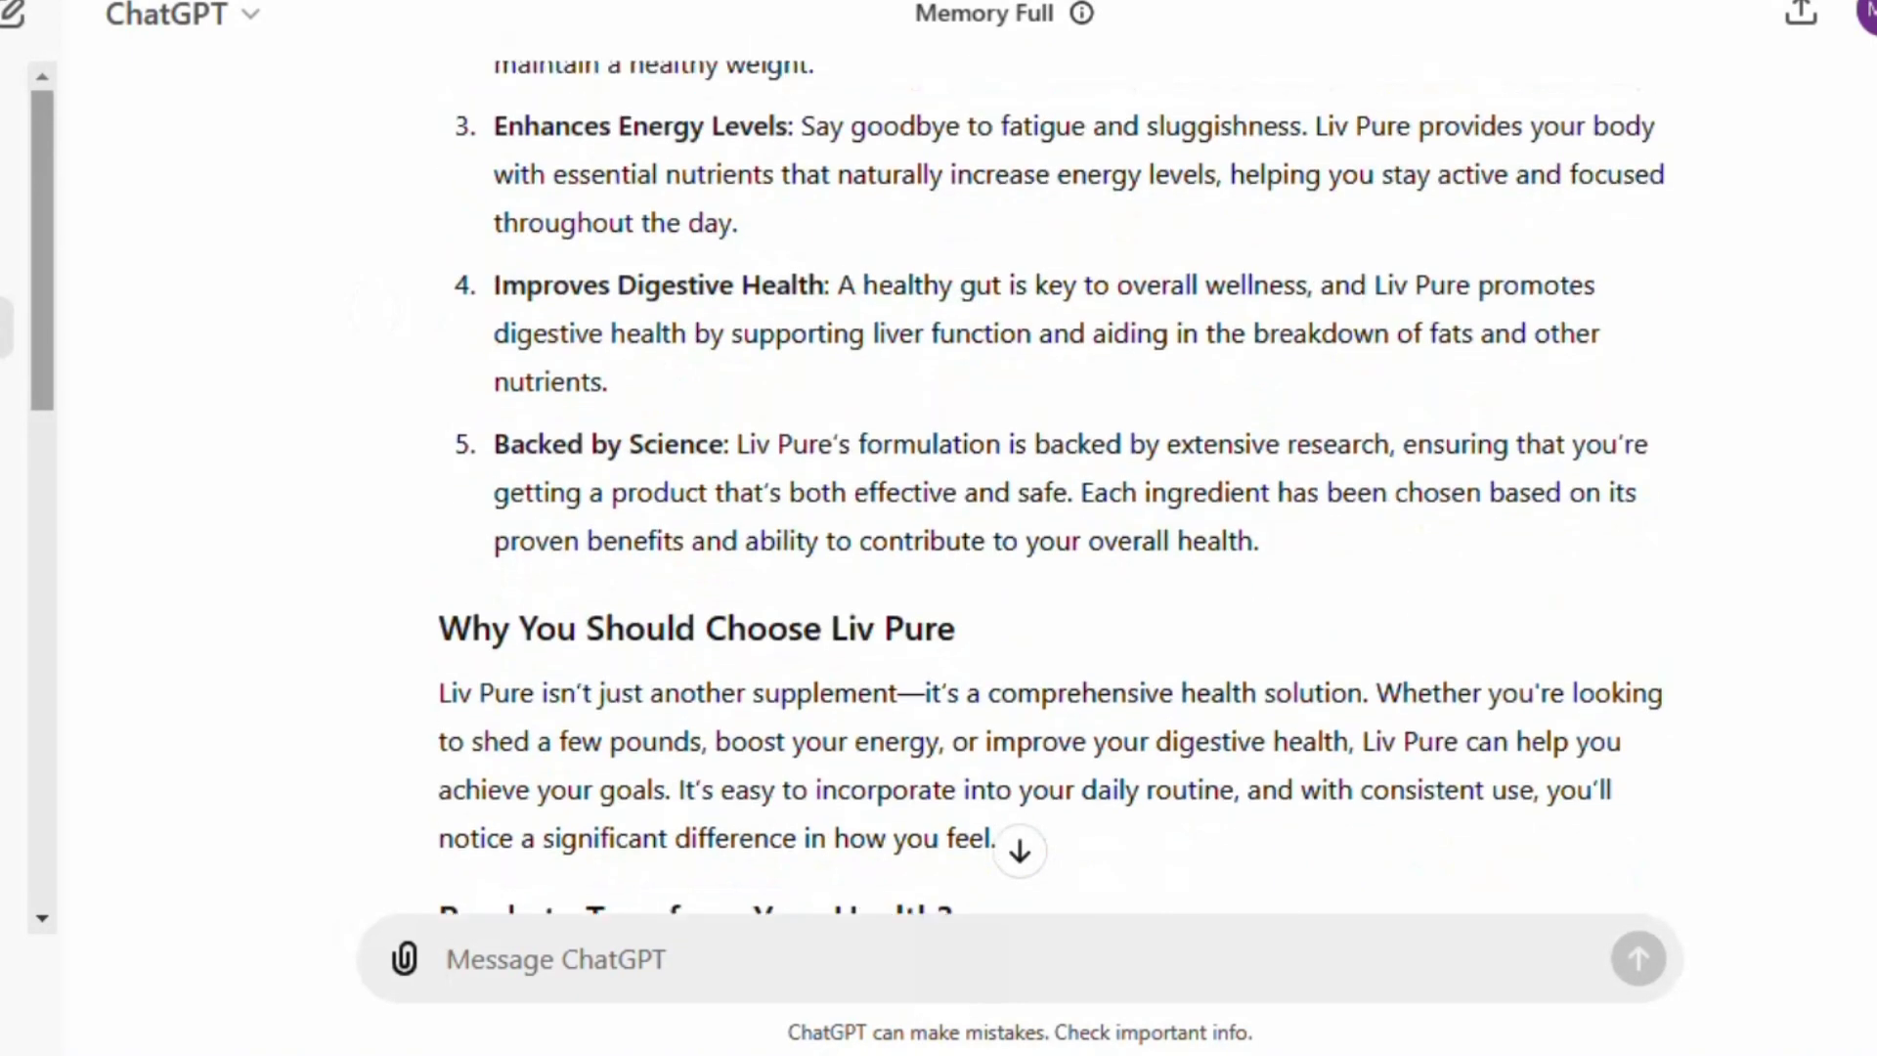
scroll(1051, 489, "down", 8)
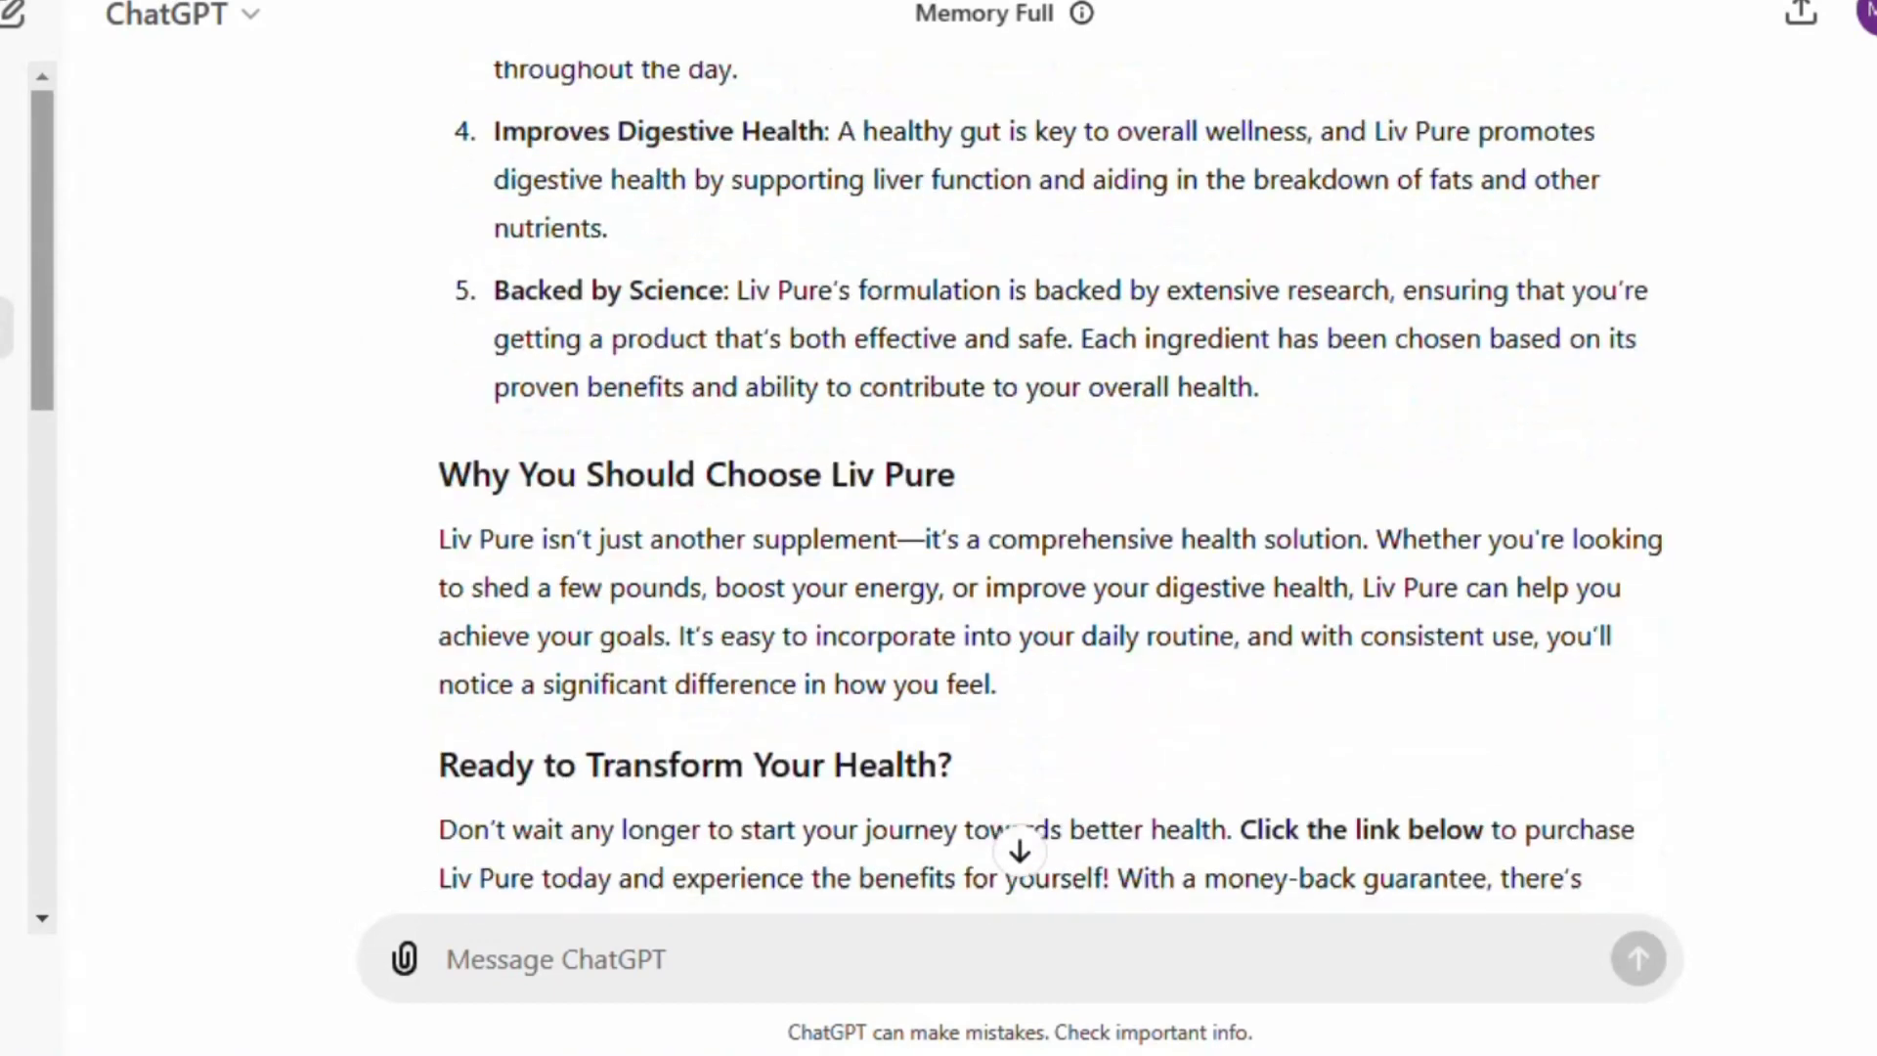
scroll(1050, 488, "up", 10)
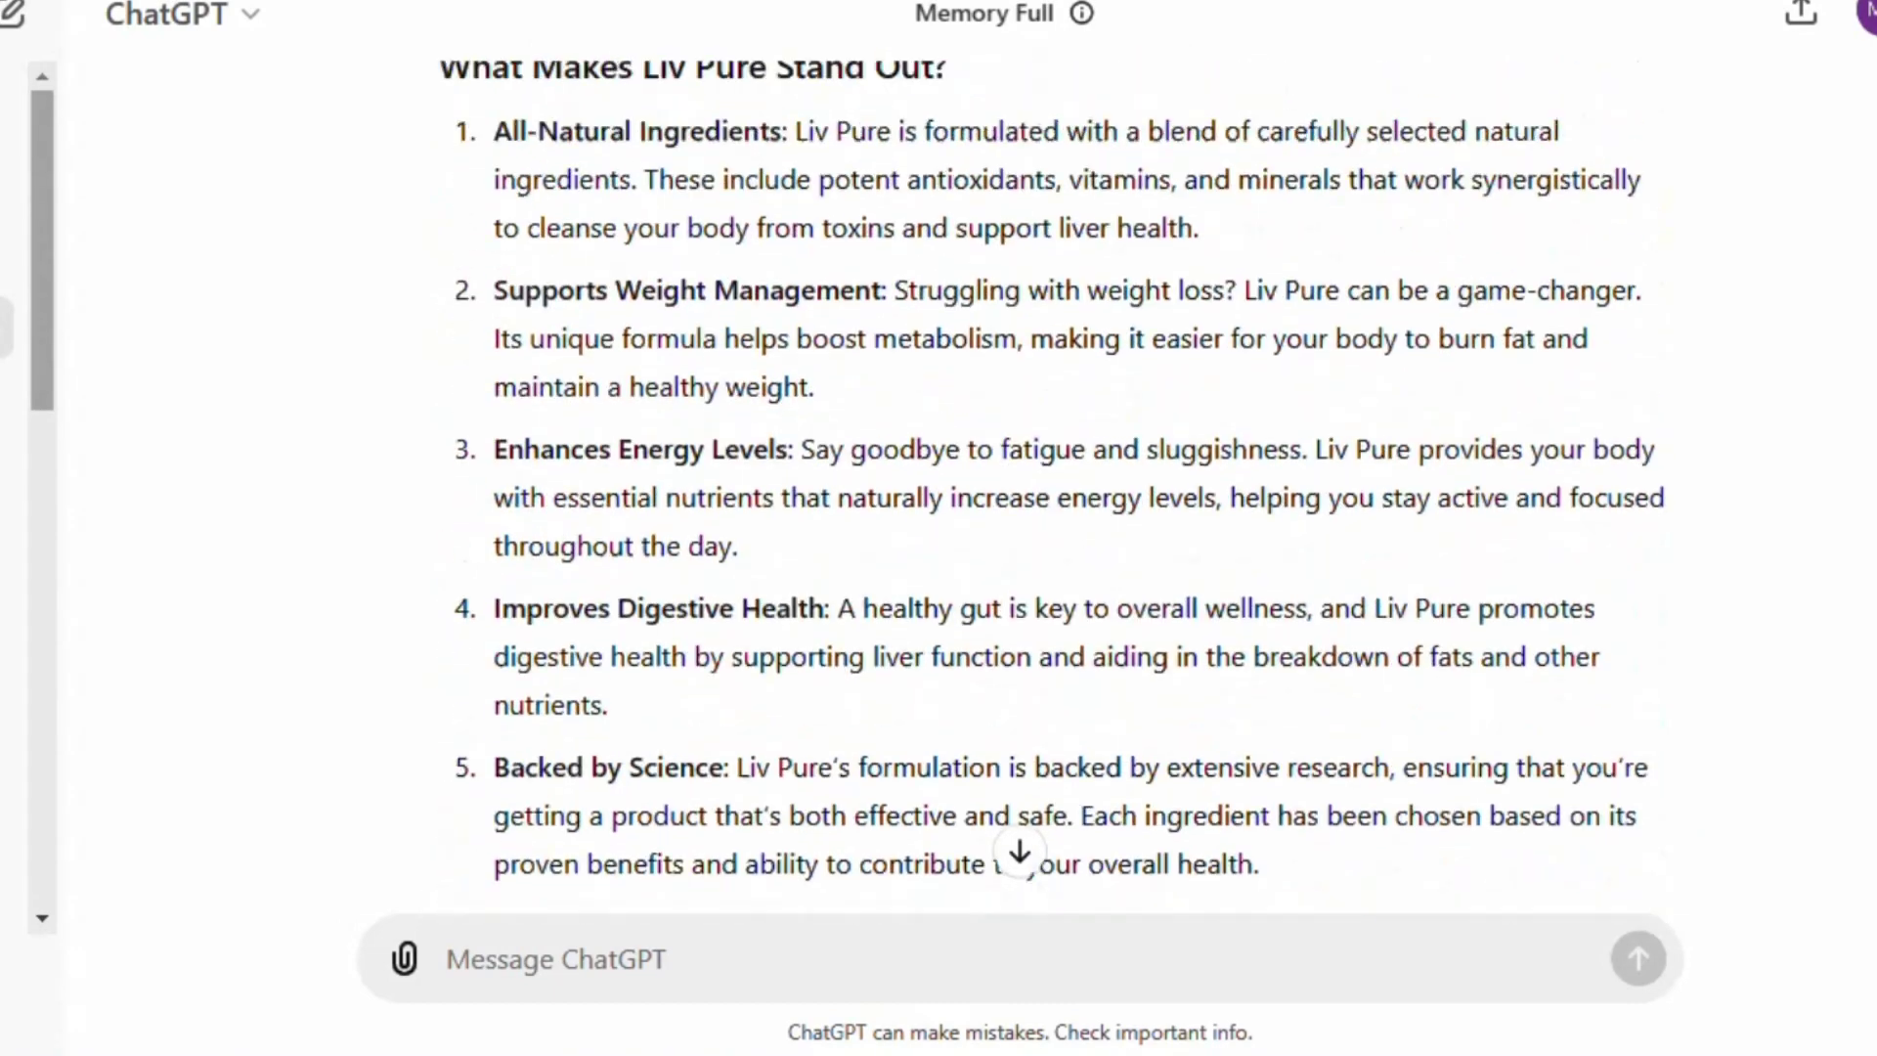
scroll(1051, 488, "up", 2)
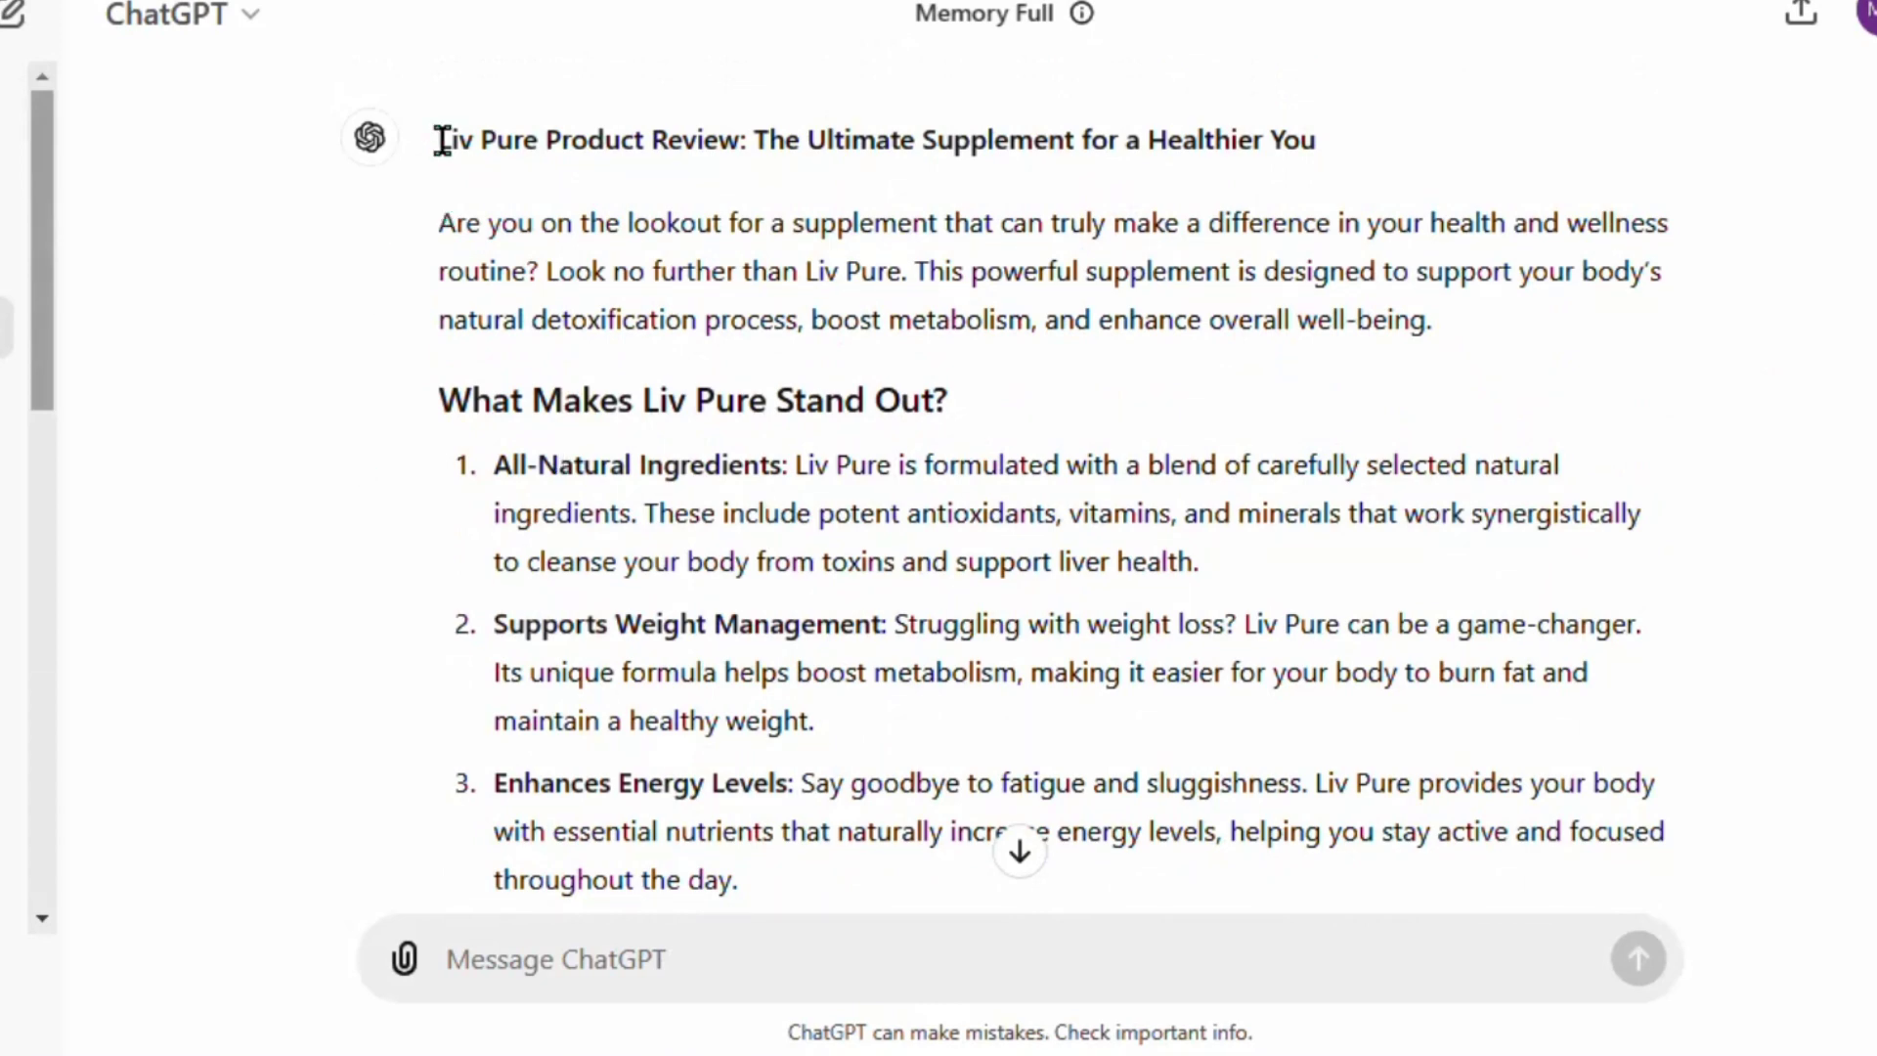
Step: Copy the headline "Liv Pure Product Review: The Ultimate Supplement for a Healthier You" from ChatGPT into the empty text box in Google Sites
left_click_drag(438, 139, 1328, 126)
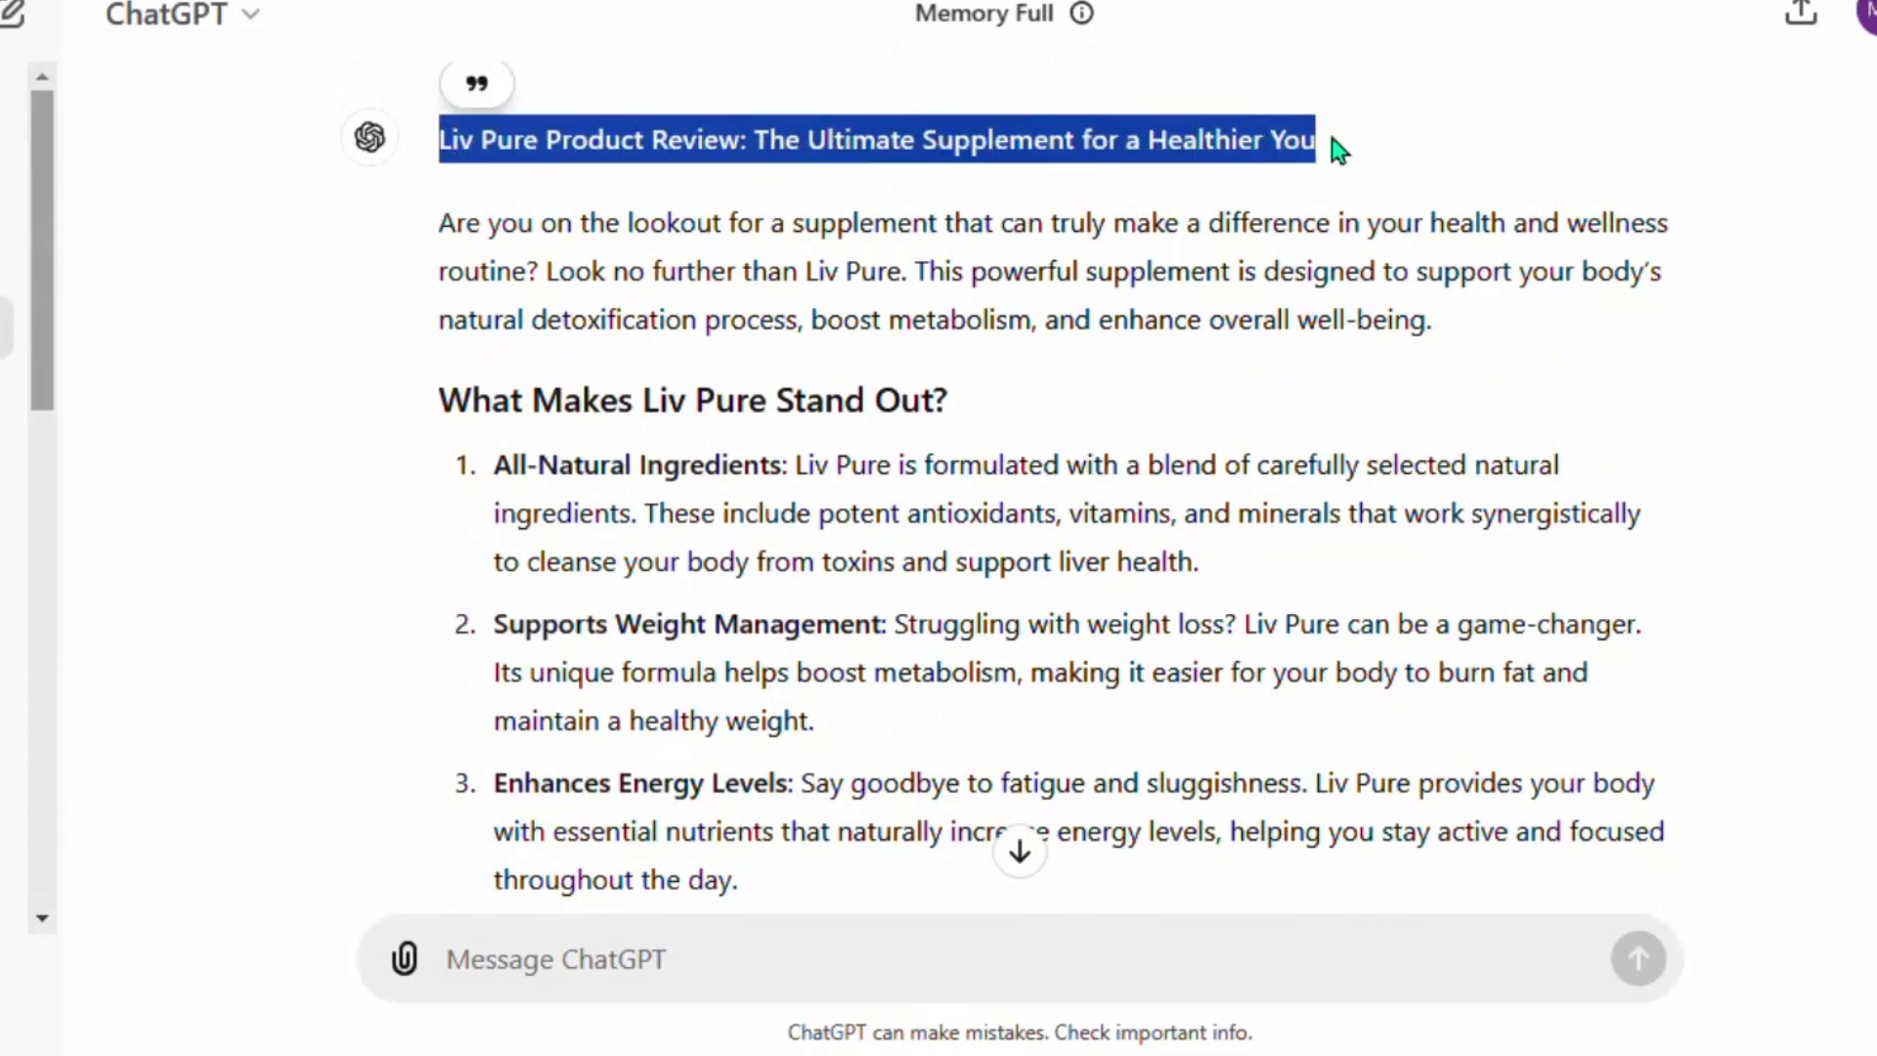
right_click(1256, 147)
left_click(1201, 195)
key("alt+Tab")
right_click(417, 311)
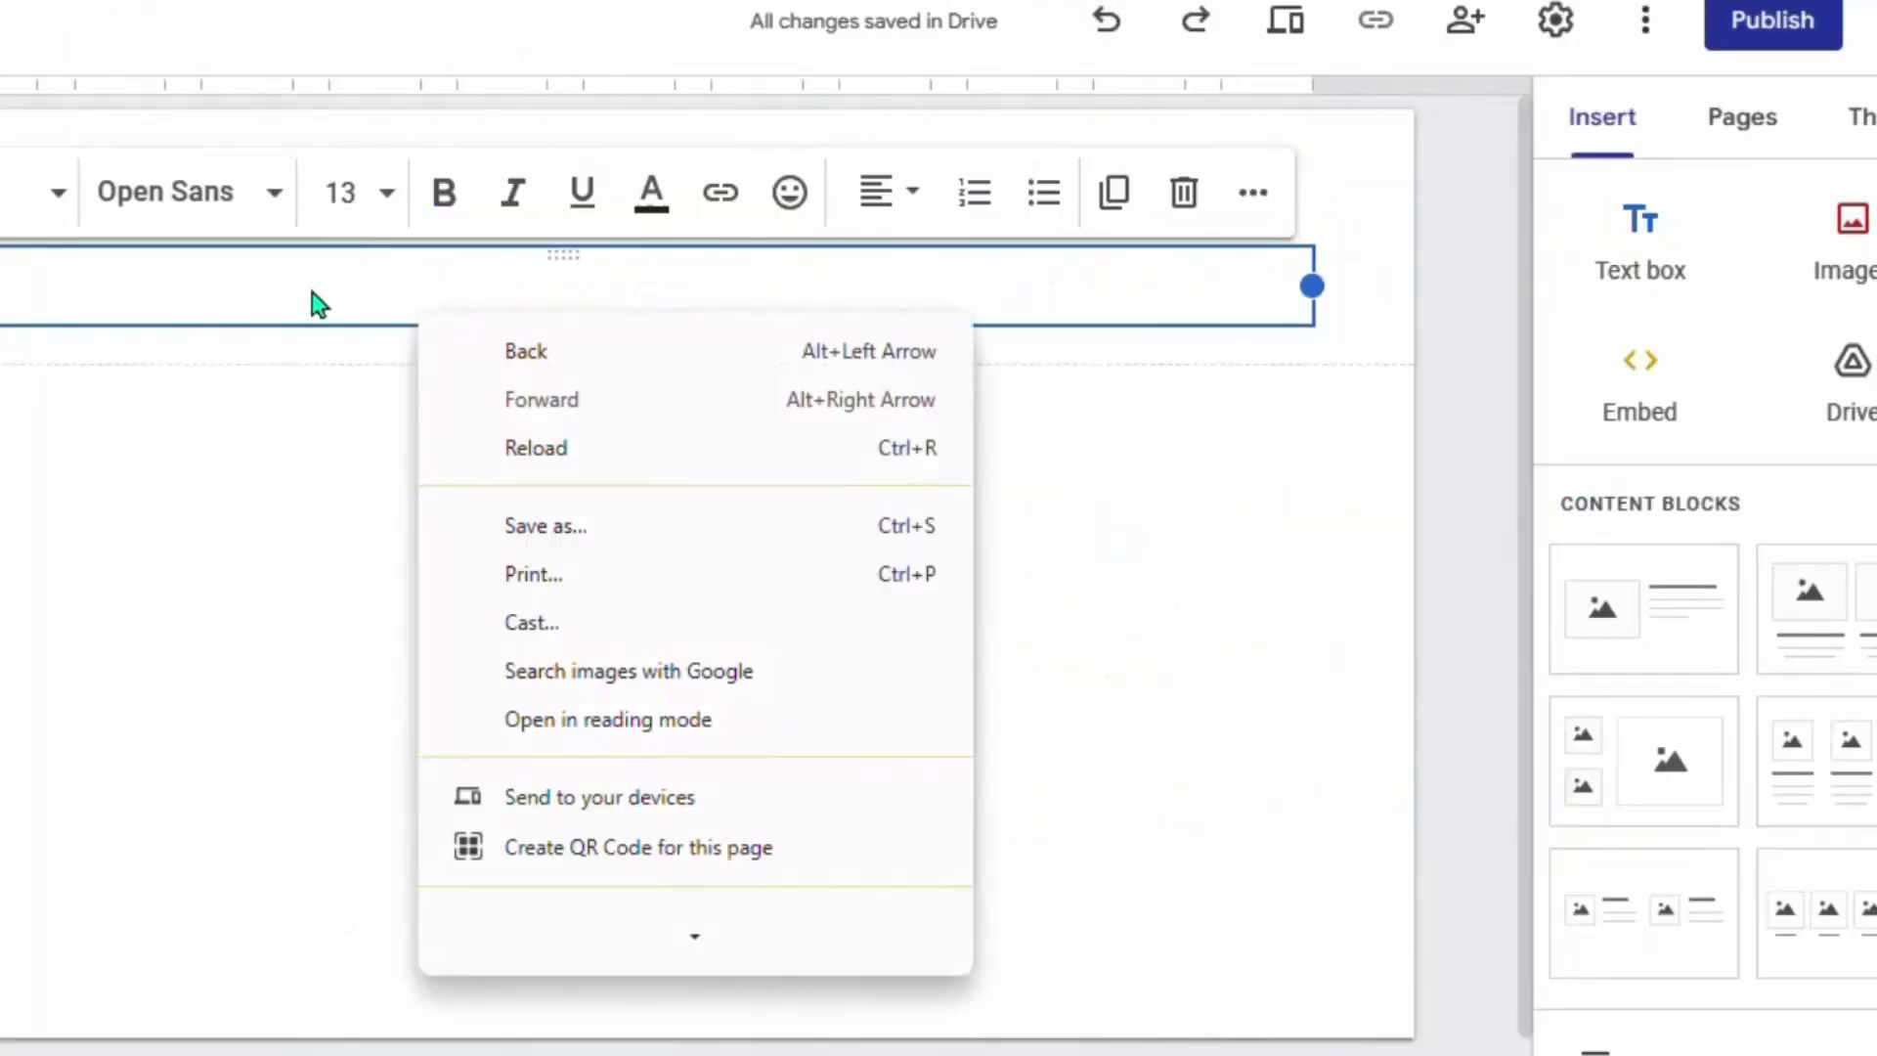
left_click(130, 285)
right_click(134, 290)
left_click(195, 675)
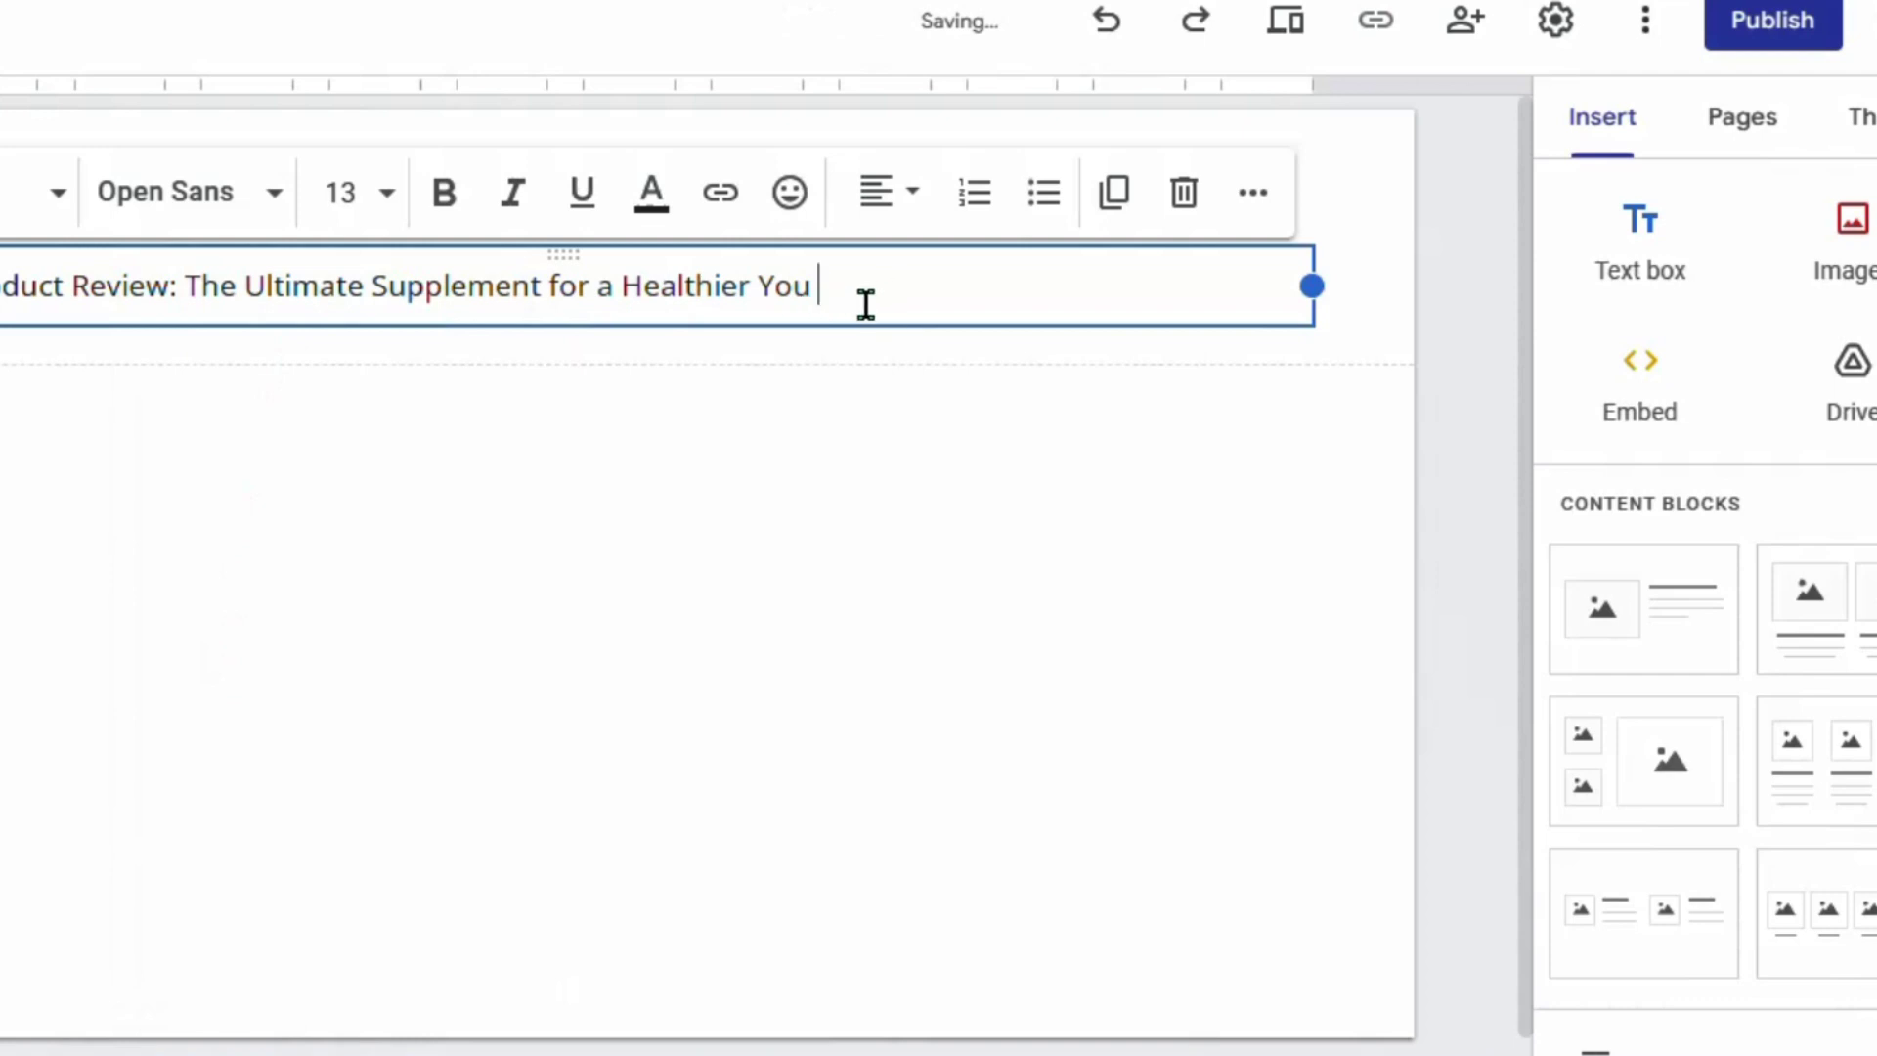
Step: Format the whole pasted headline with the Title style and colour its text dark red
left_click_drag(1133, 297, 84, 351)
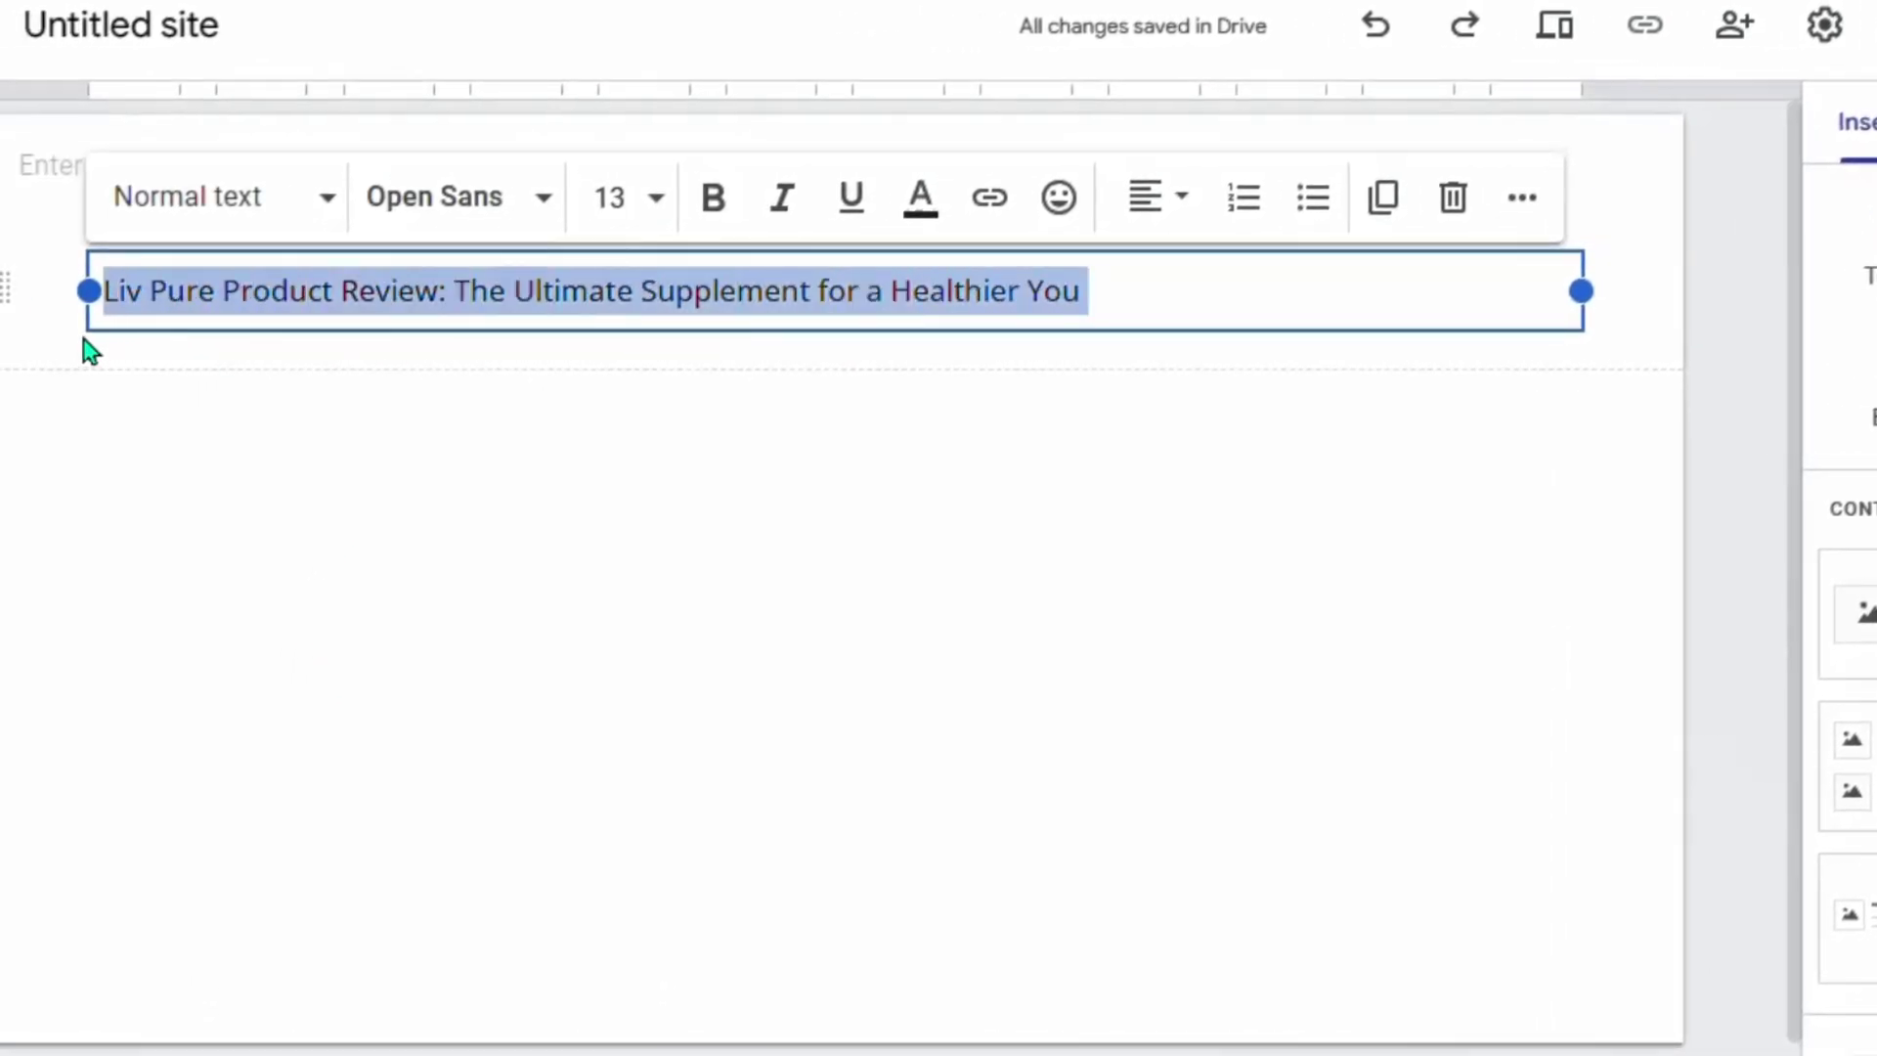
left_click(201, 221)
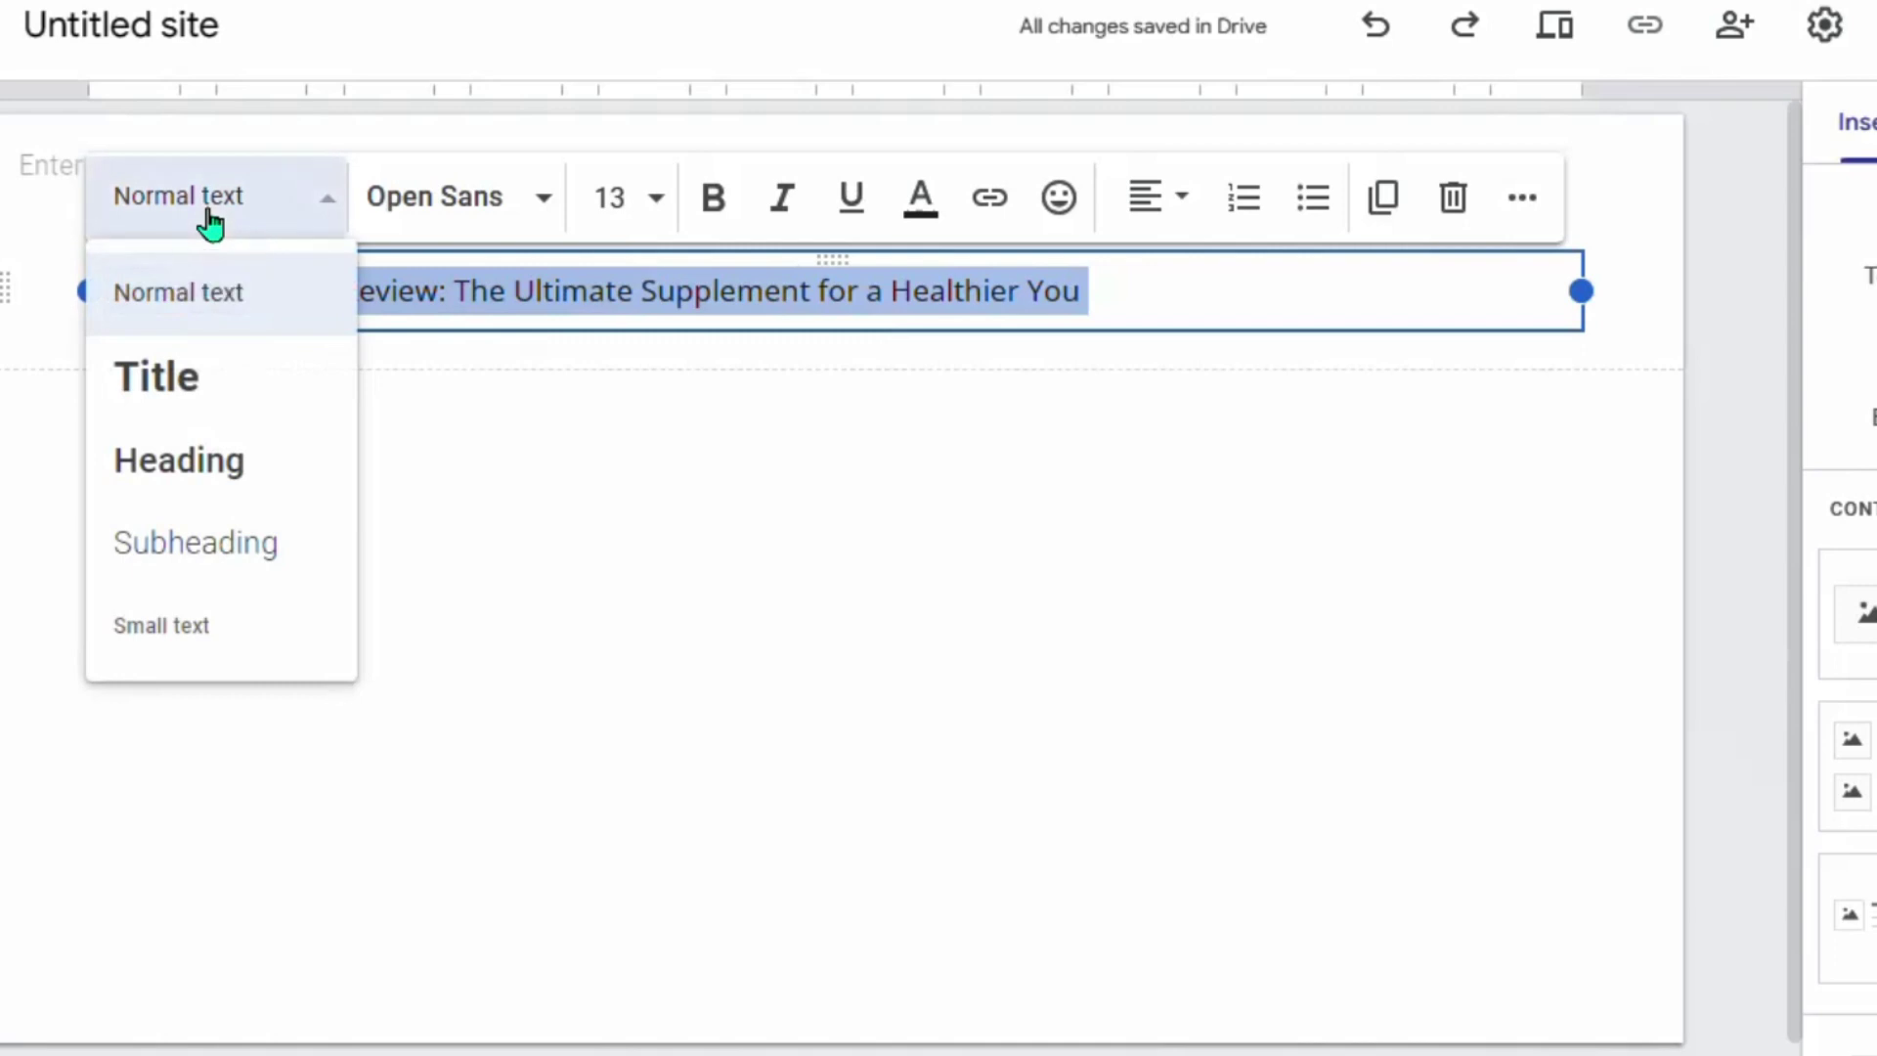
left_click(243, 414)
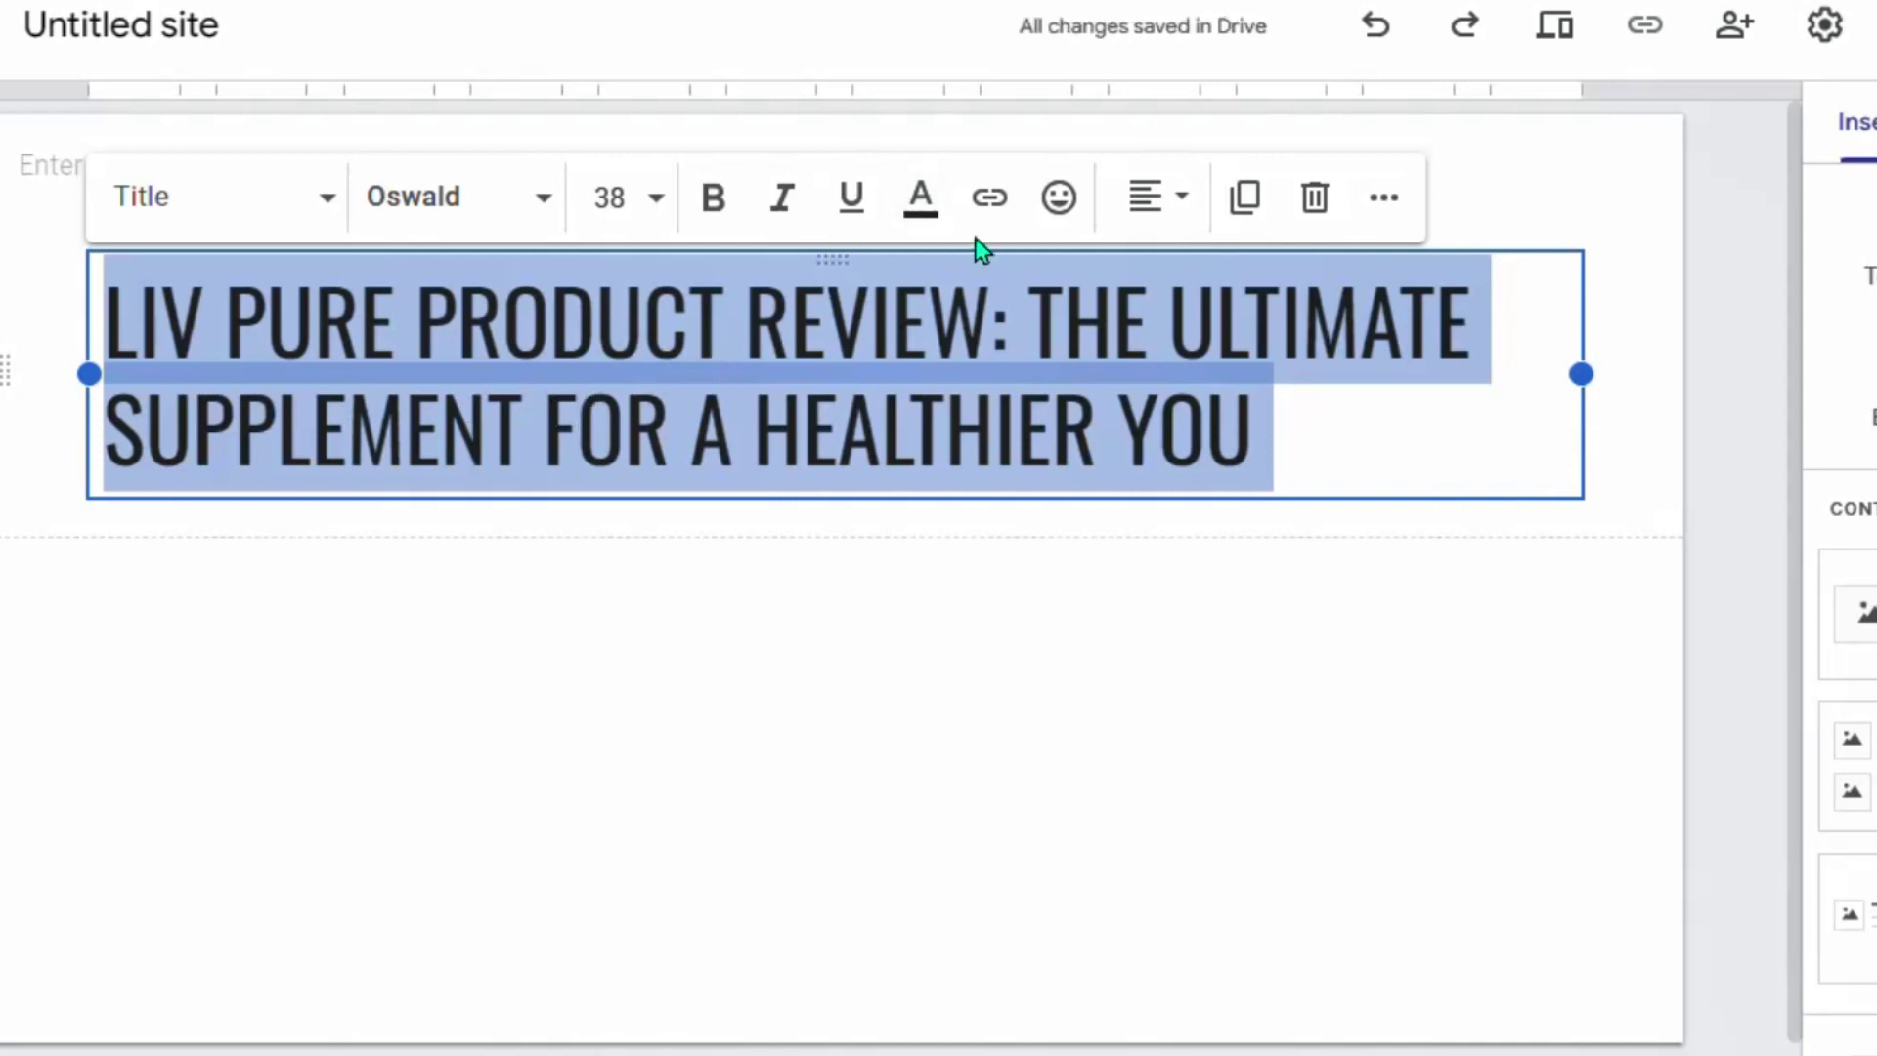
left_click(924, 221)
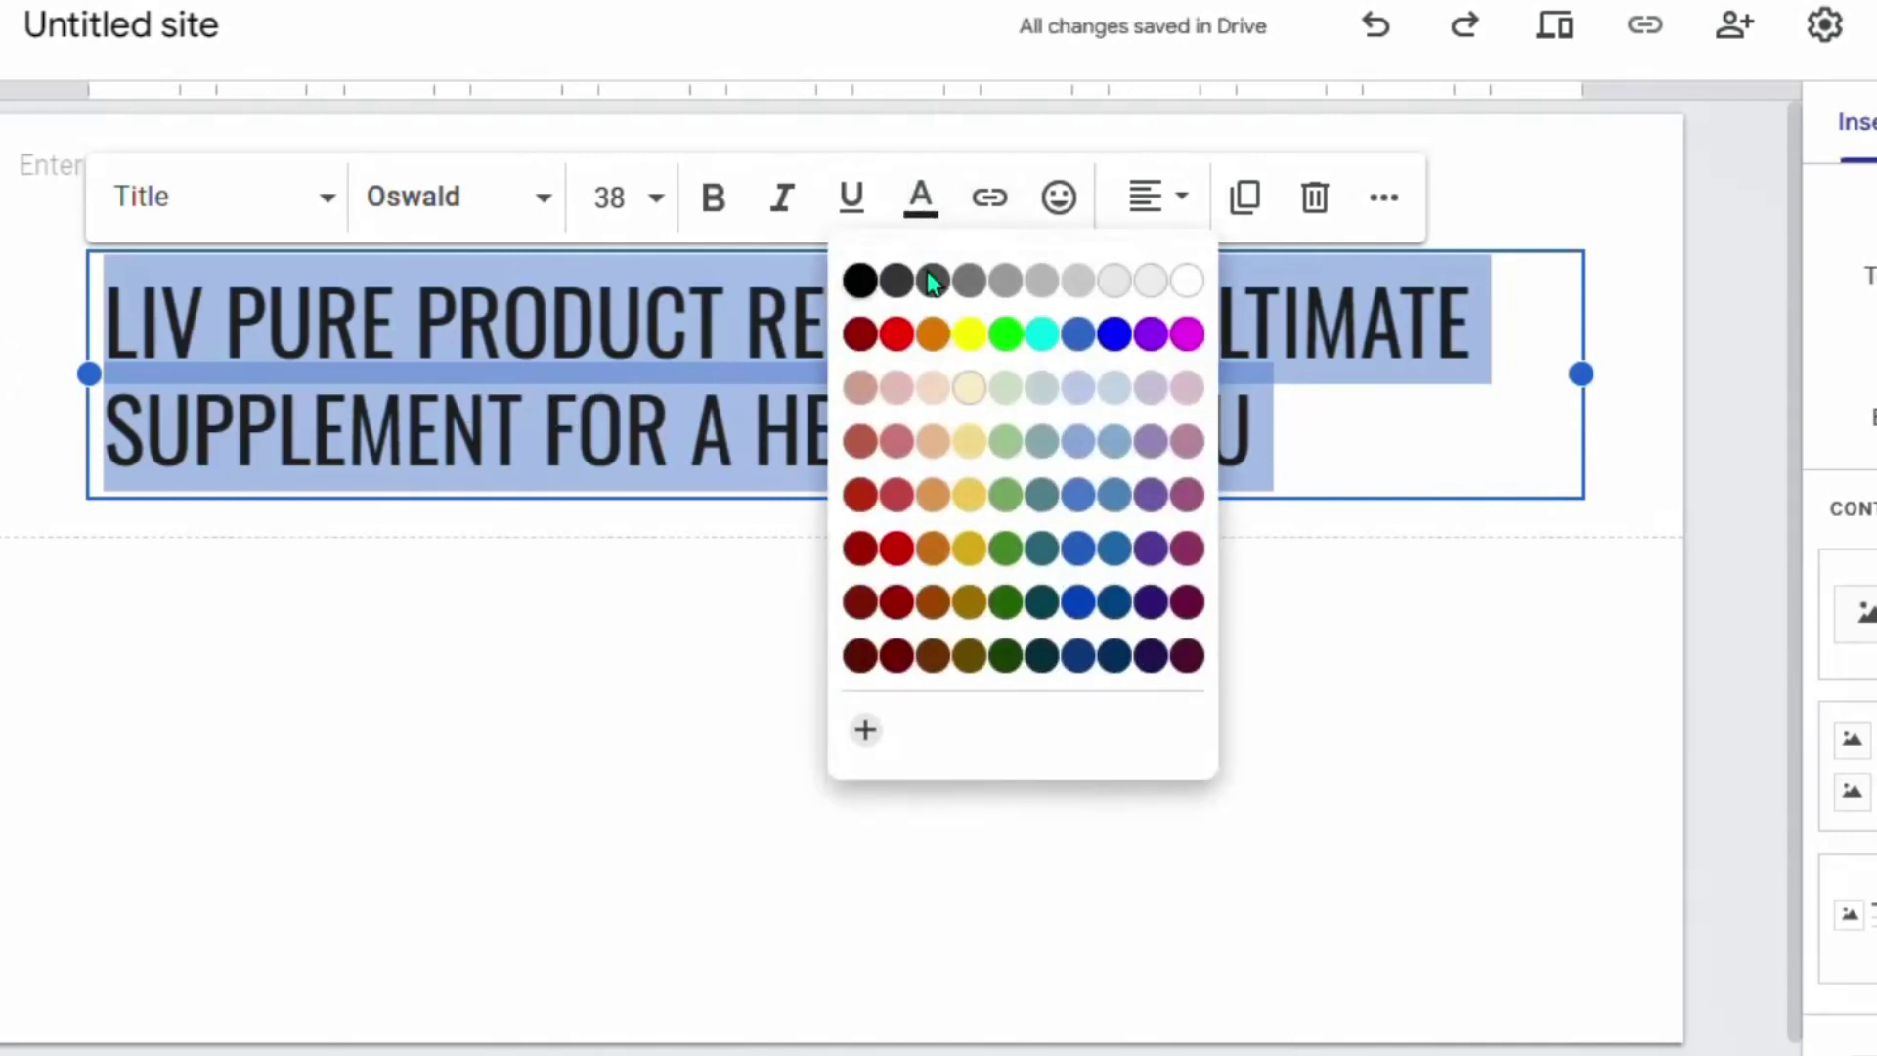
left_click(864, 337)
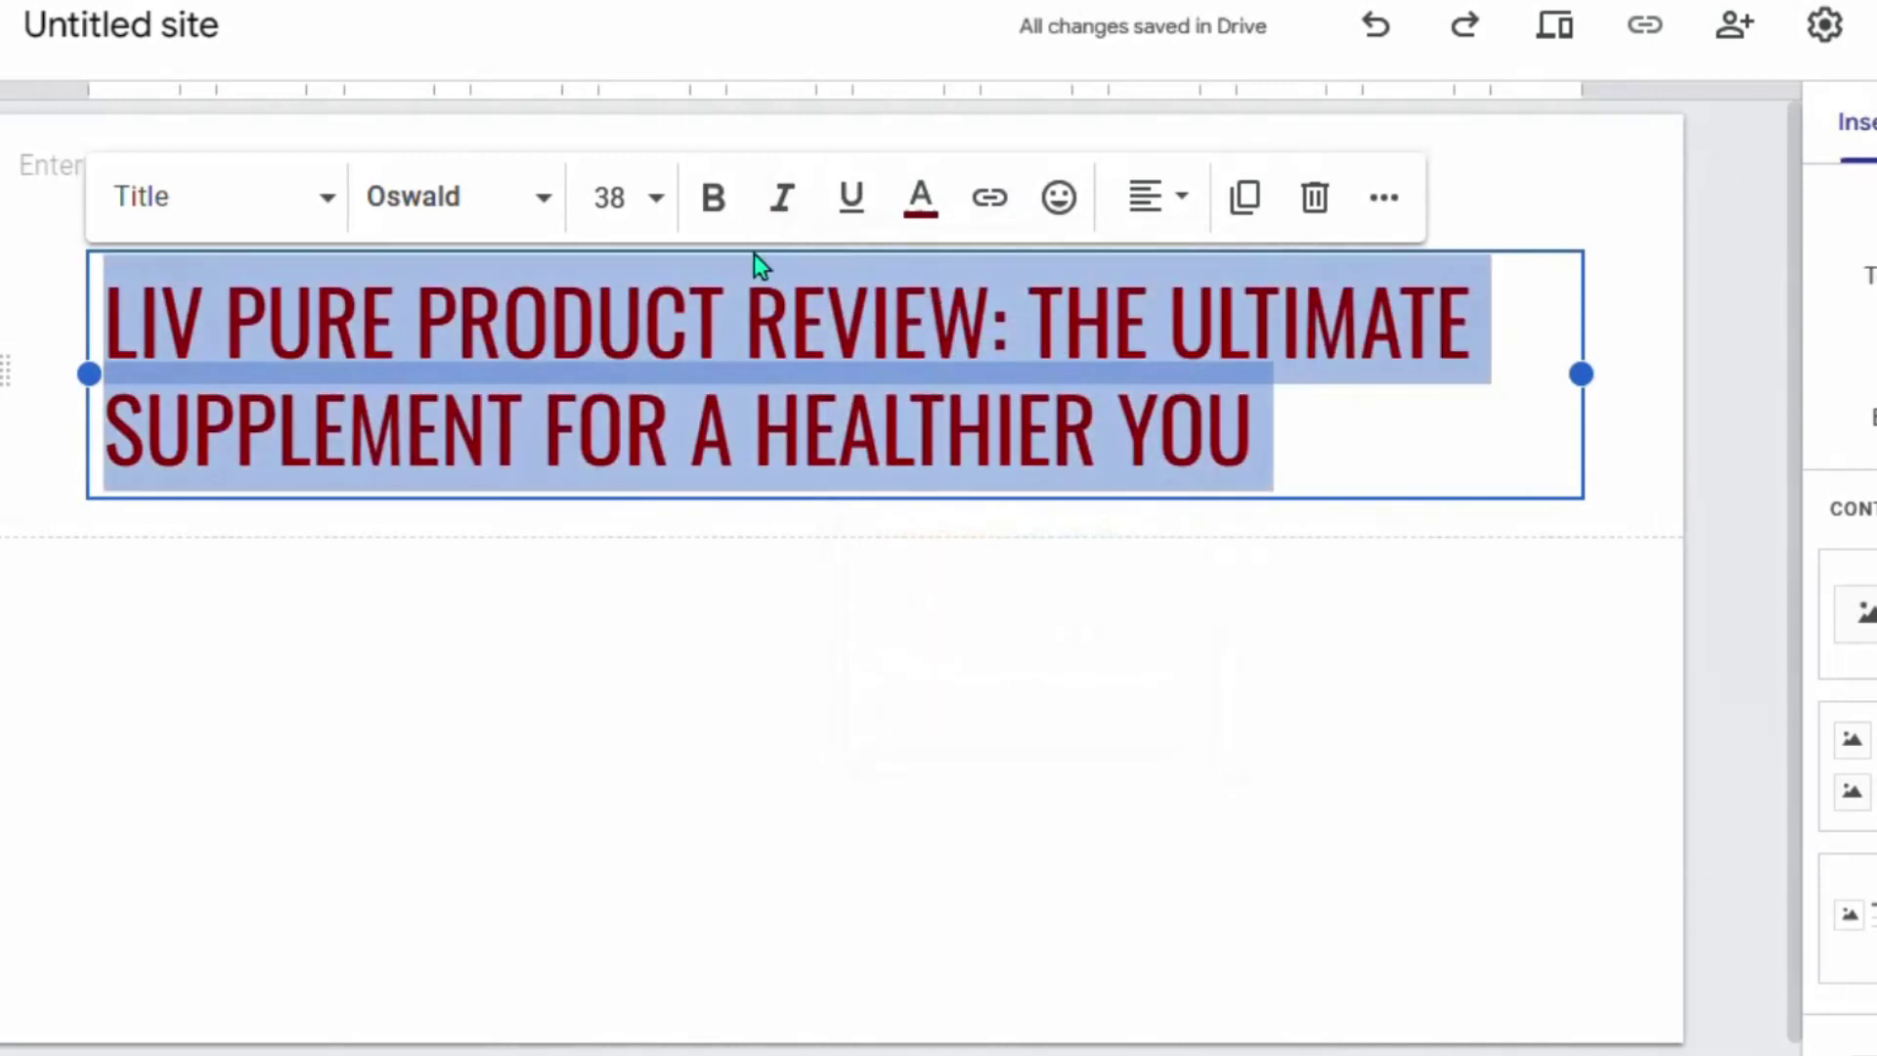
Step: Try bold formatting on the dark red review title
left_click(721, 210)
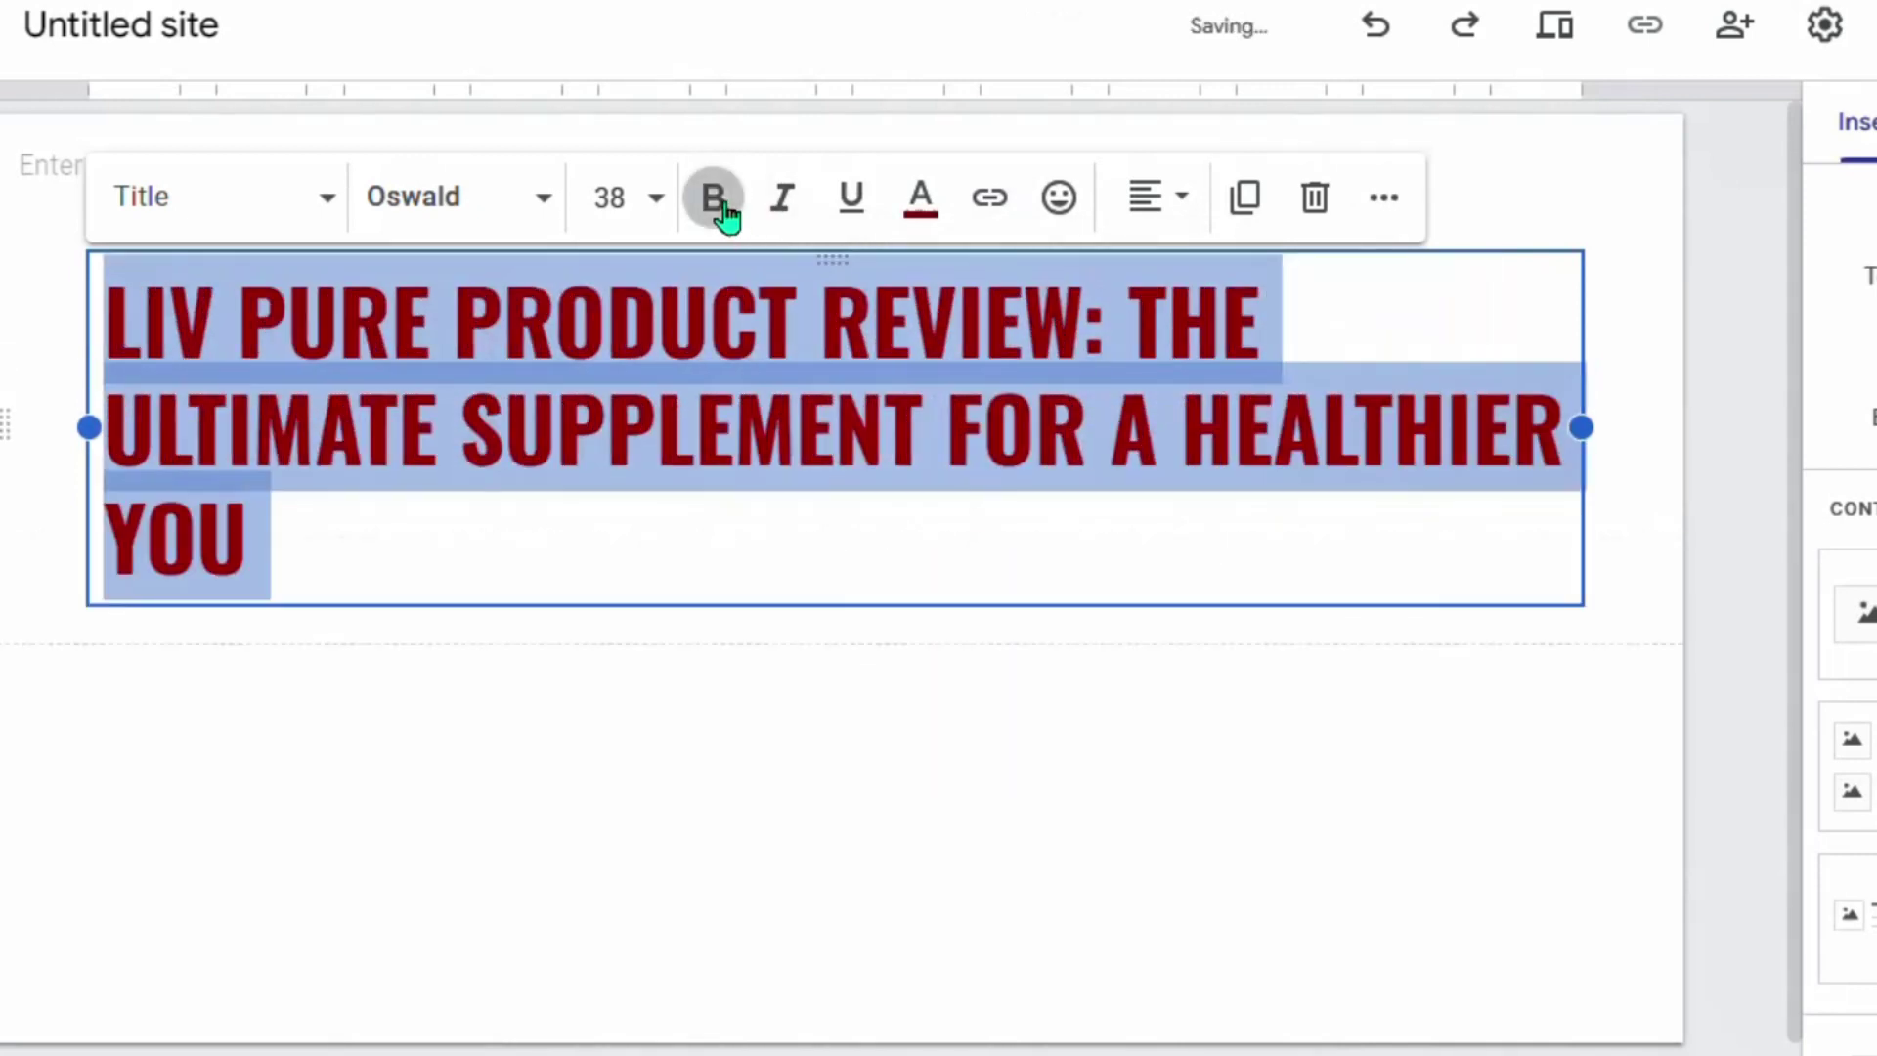
left_click(721, 205)
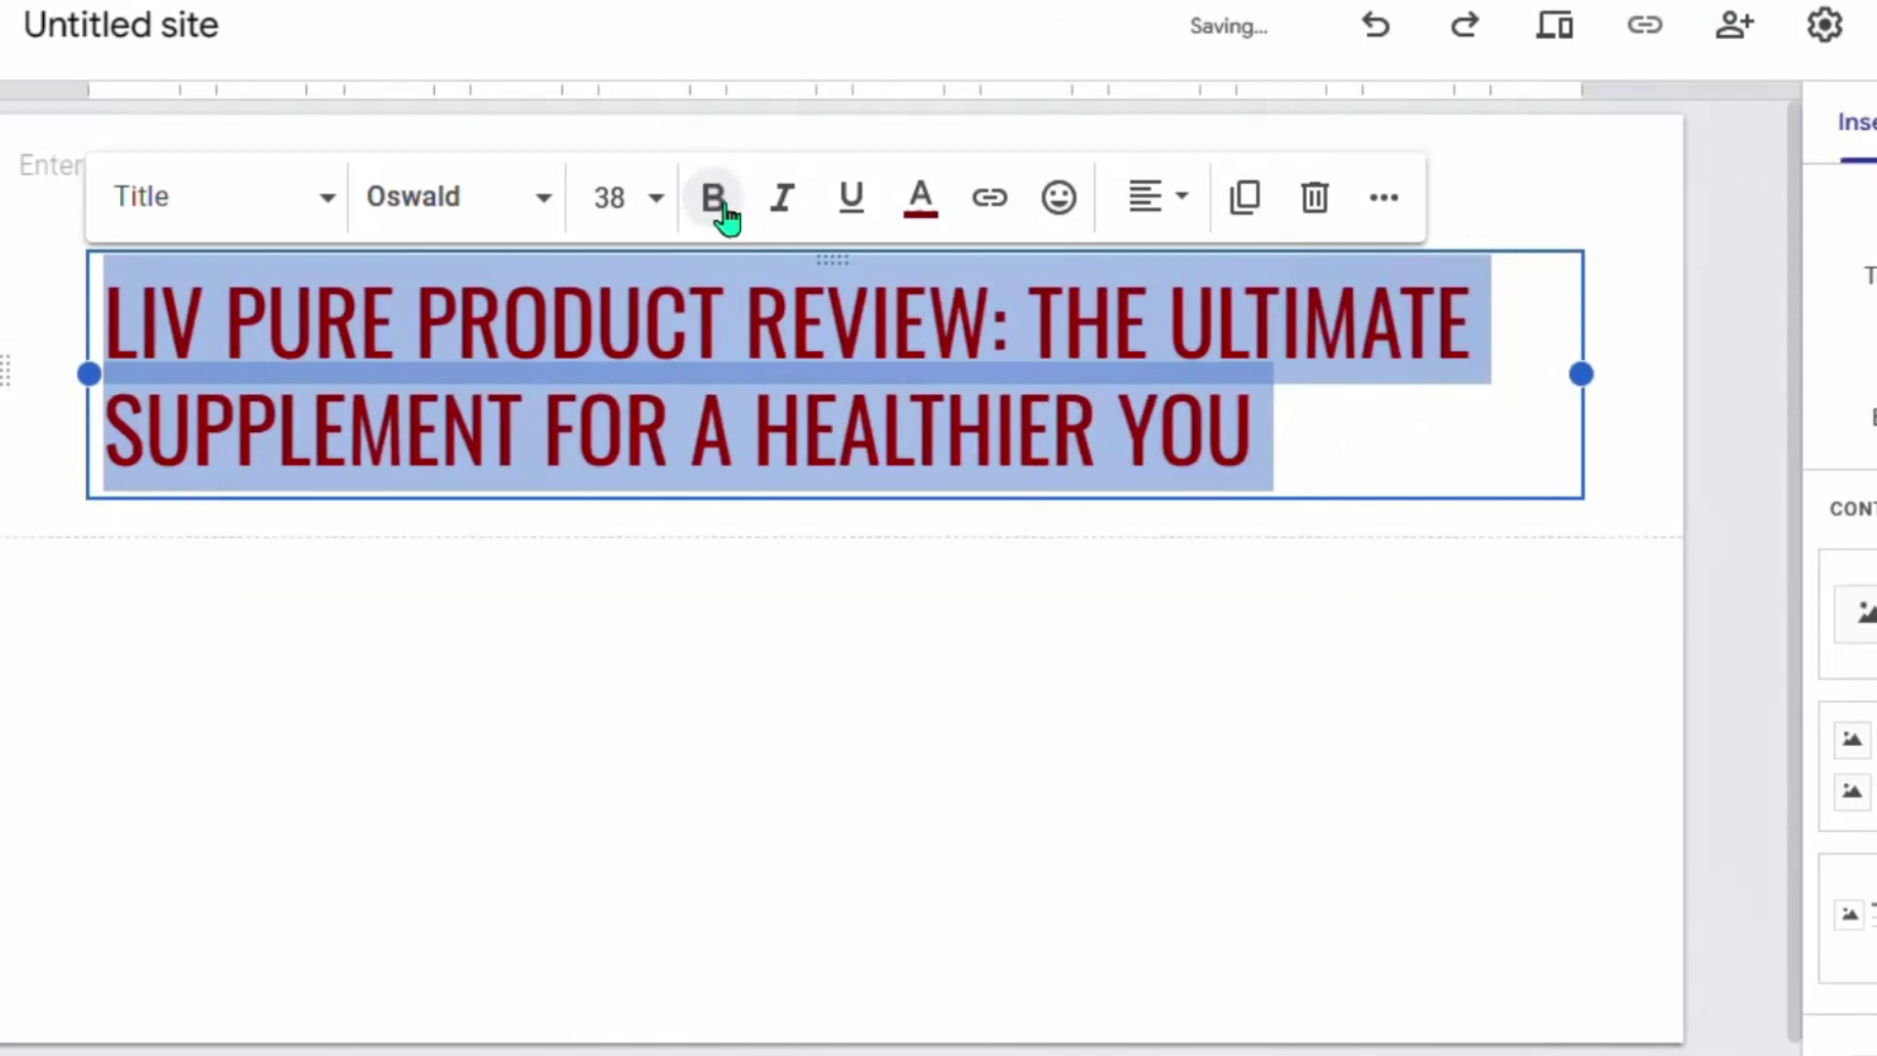
left_click(721, 203)
left_click(721, 206)
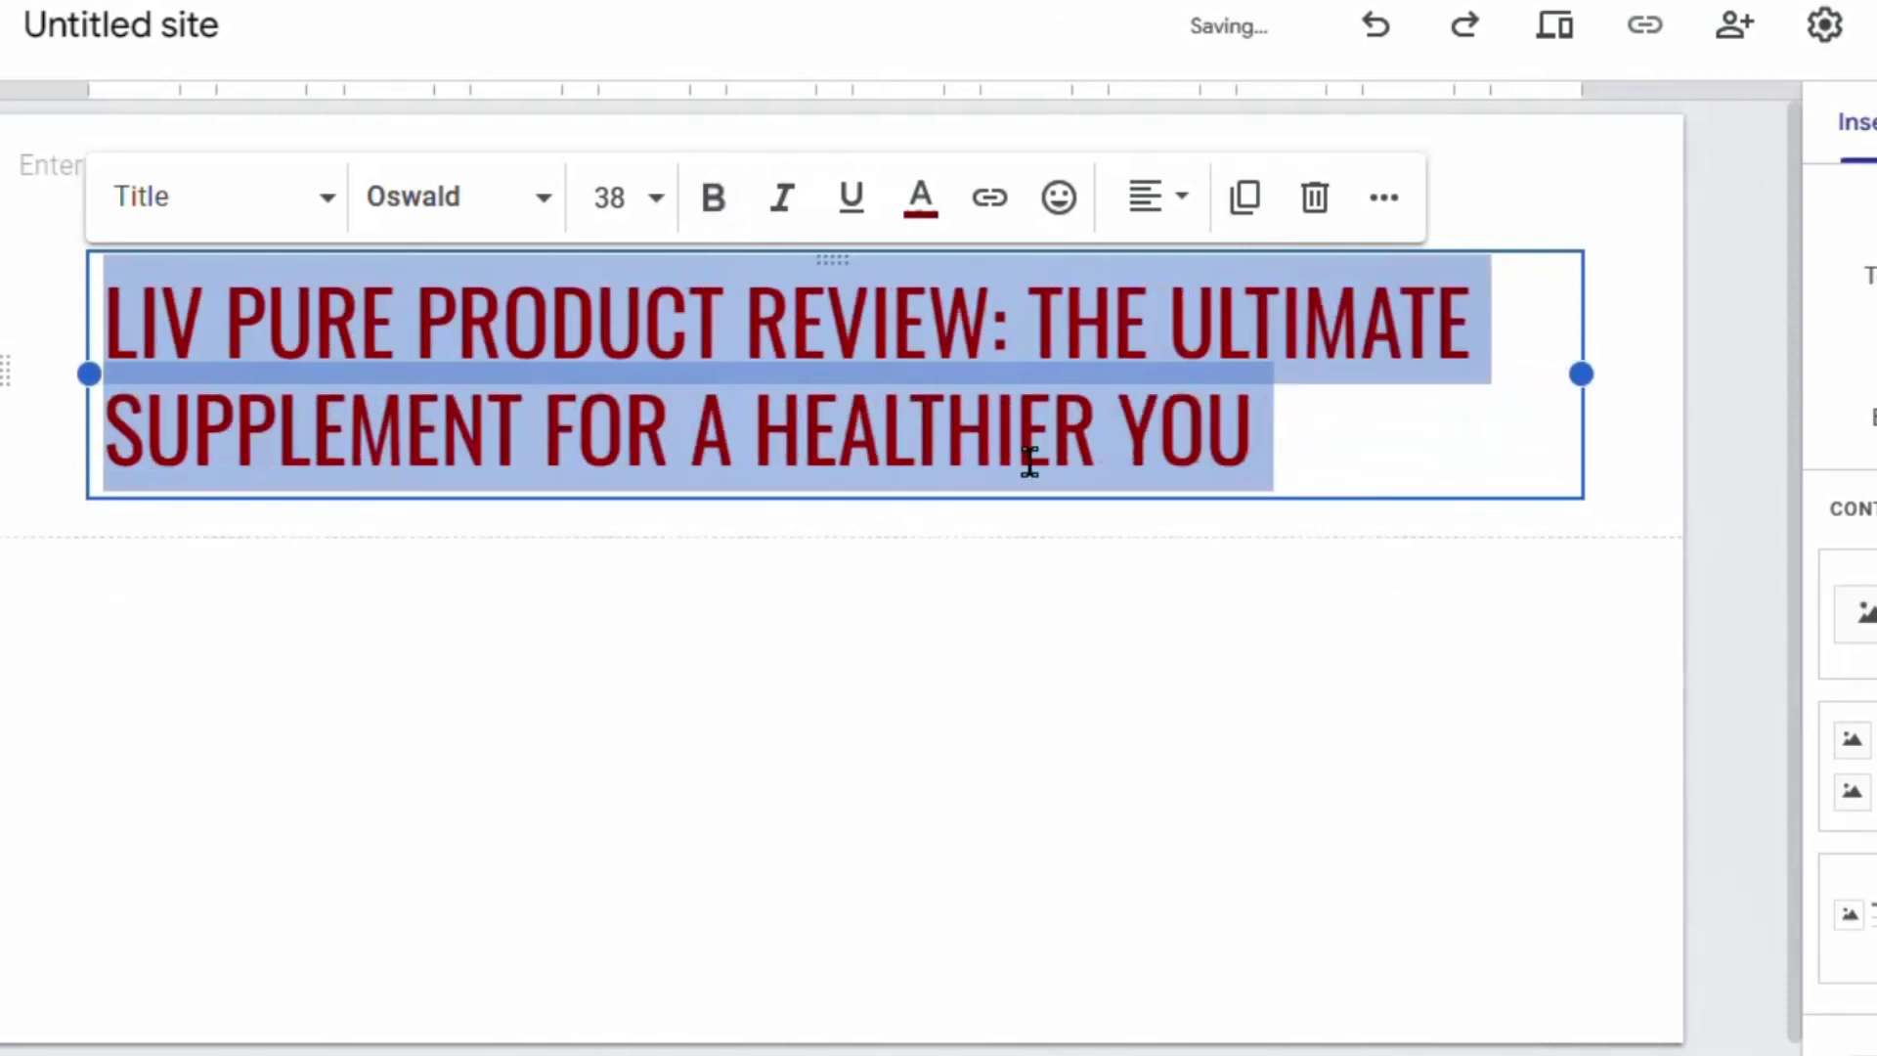
left_click(1026, 608)
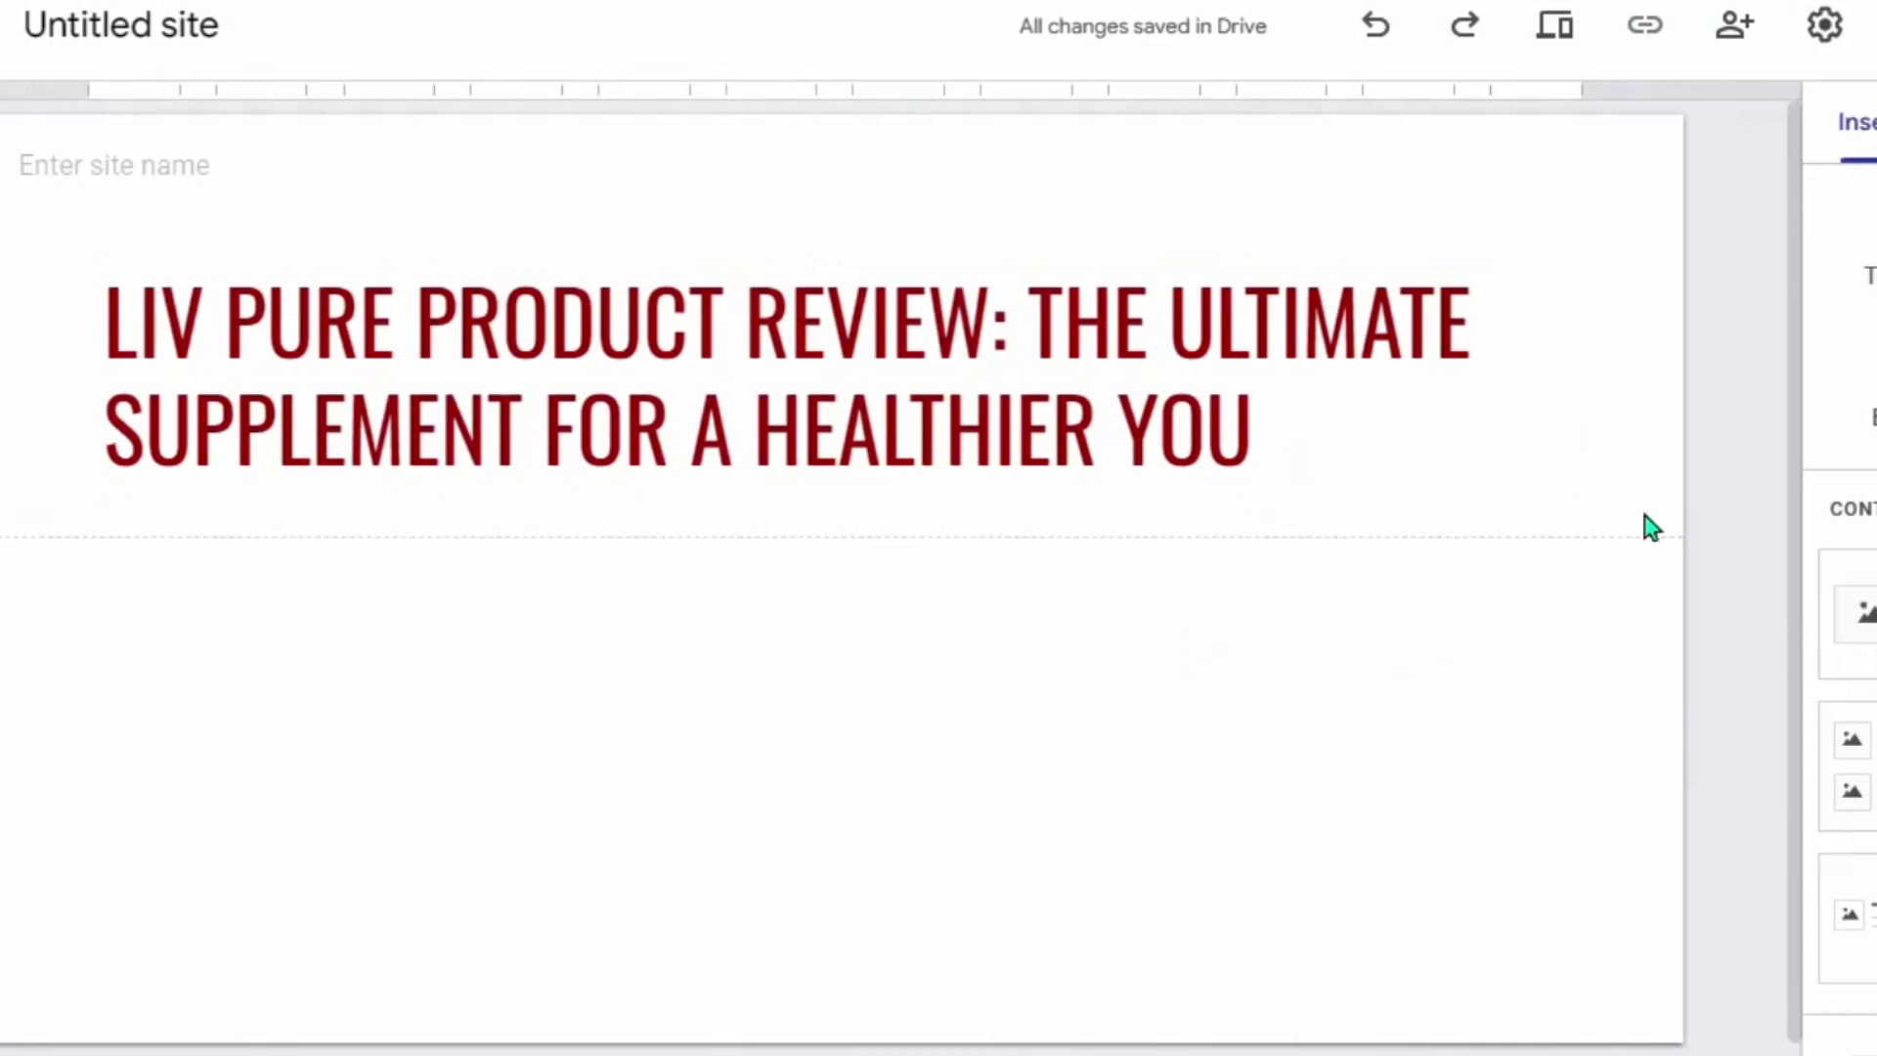
Step: Add a text box below the title and fill it with the Liv Pure review body copied from ChatGPT
left_click(1862, 245)
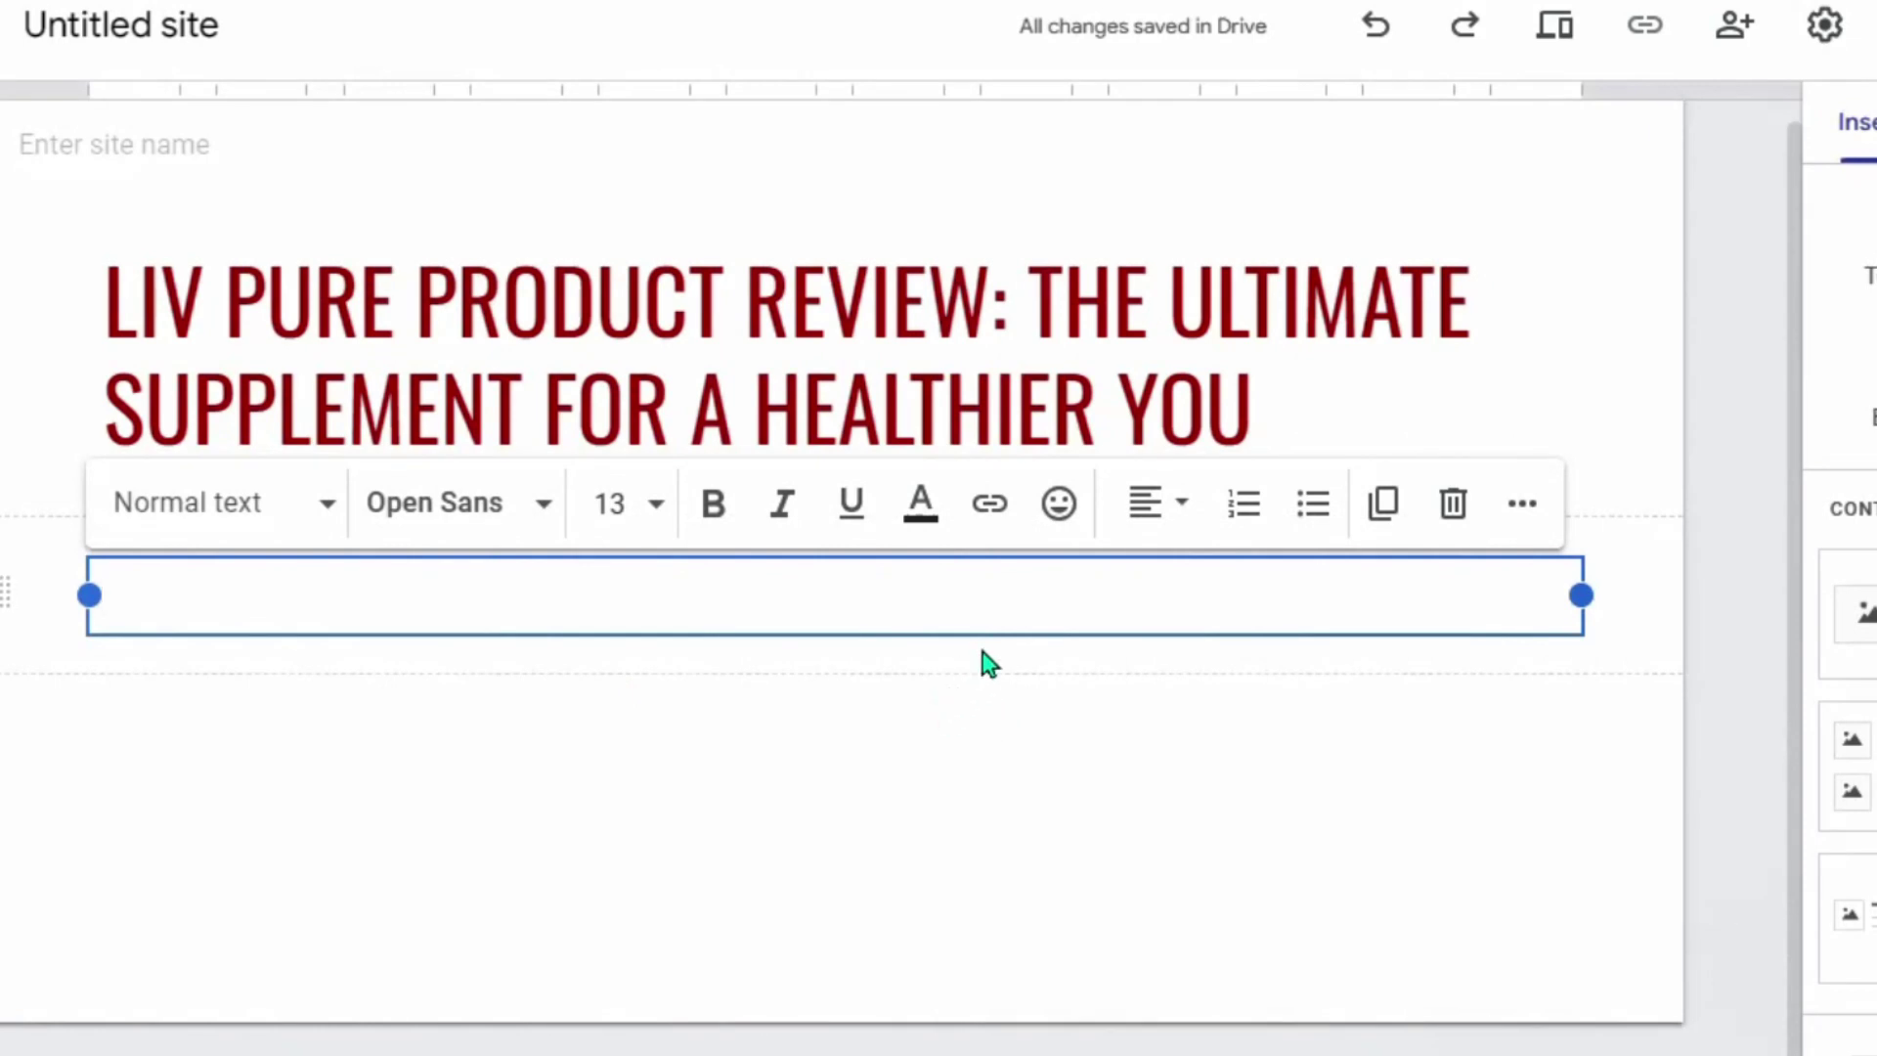
key("alt+Tab")
left_click_drag(708, 247, 1535, 757)
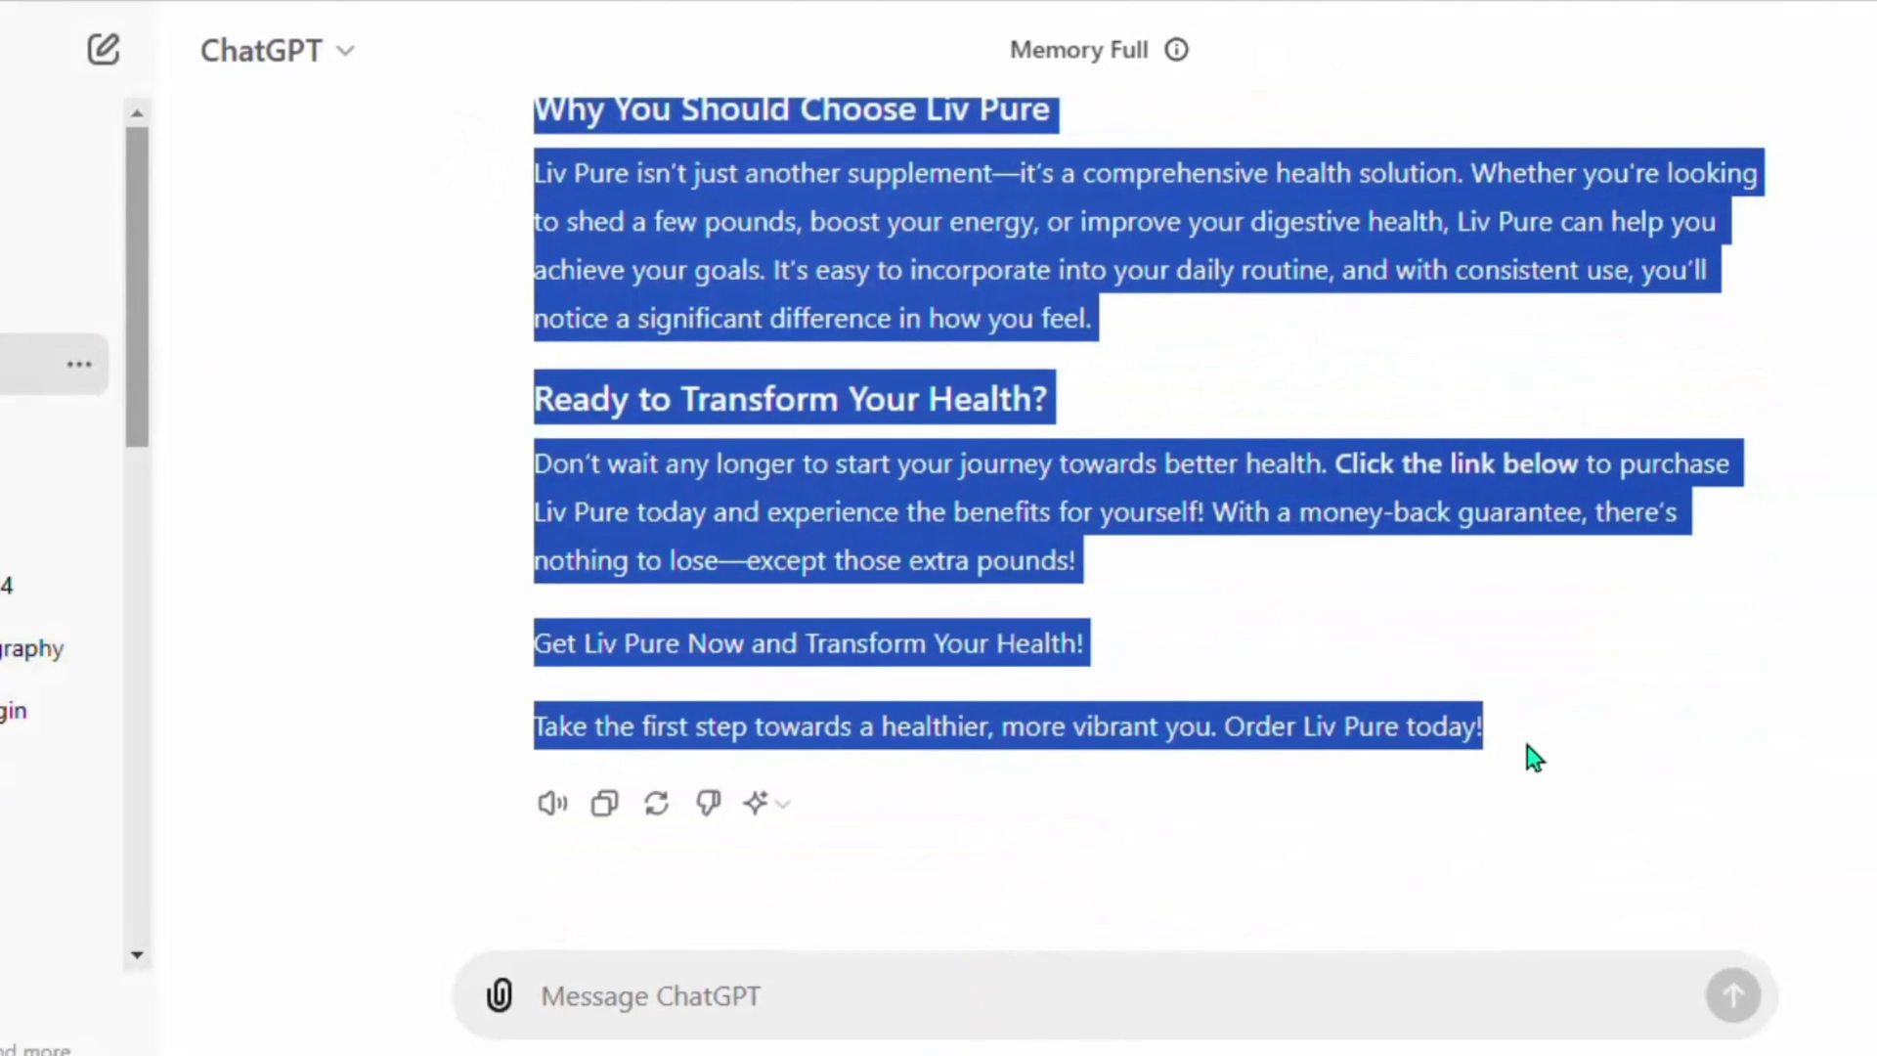
right_click(669, 360)
left_click(1169, 392)
key("alt+Tab")
right_click(489, 643)
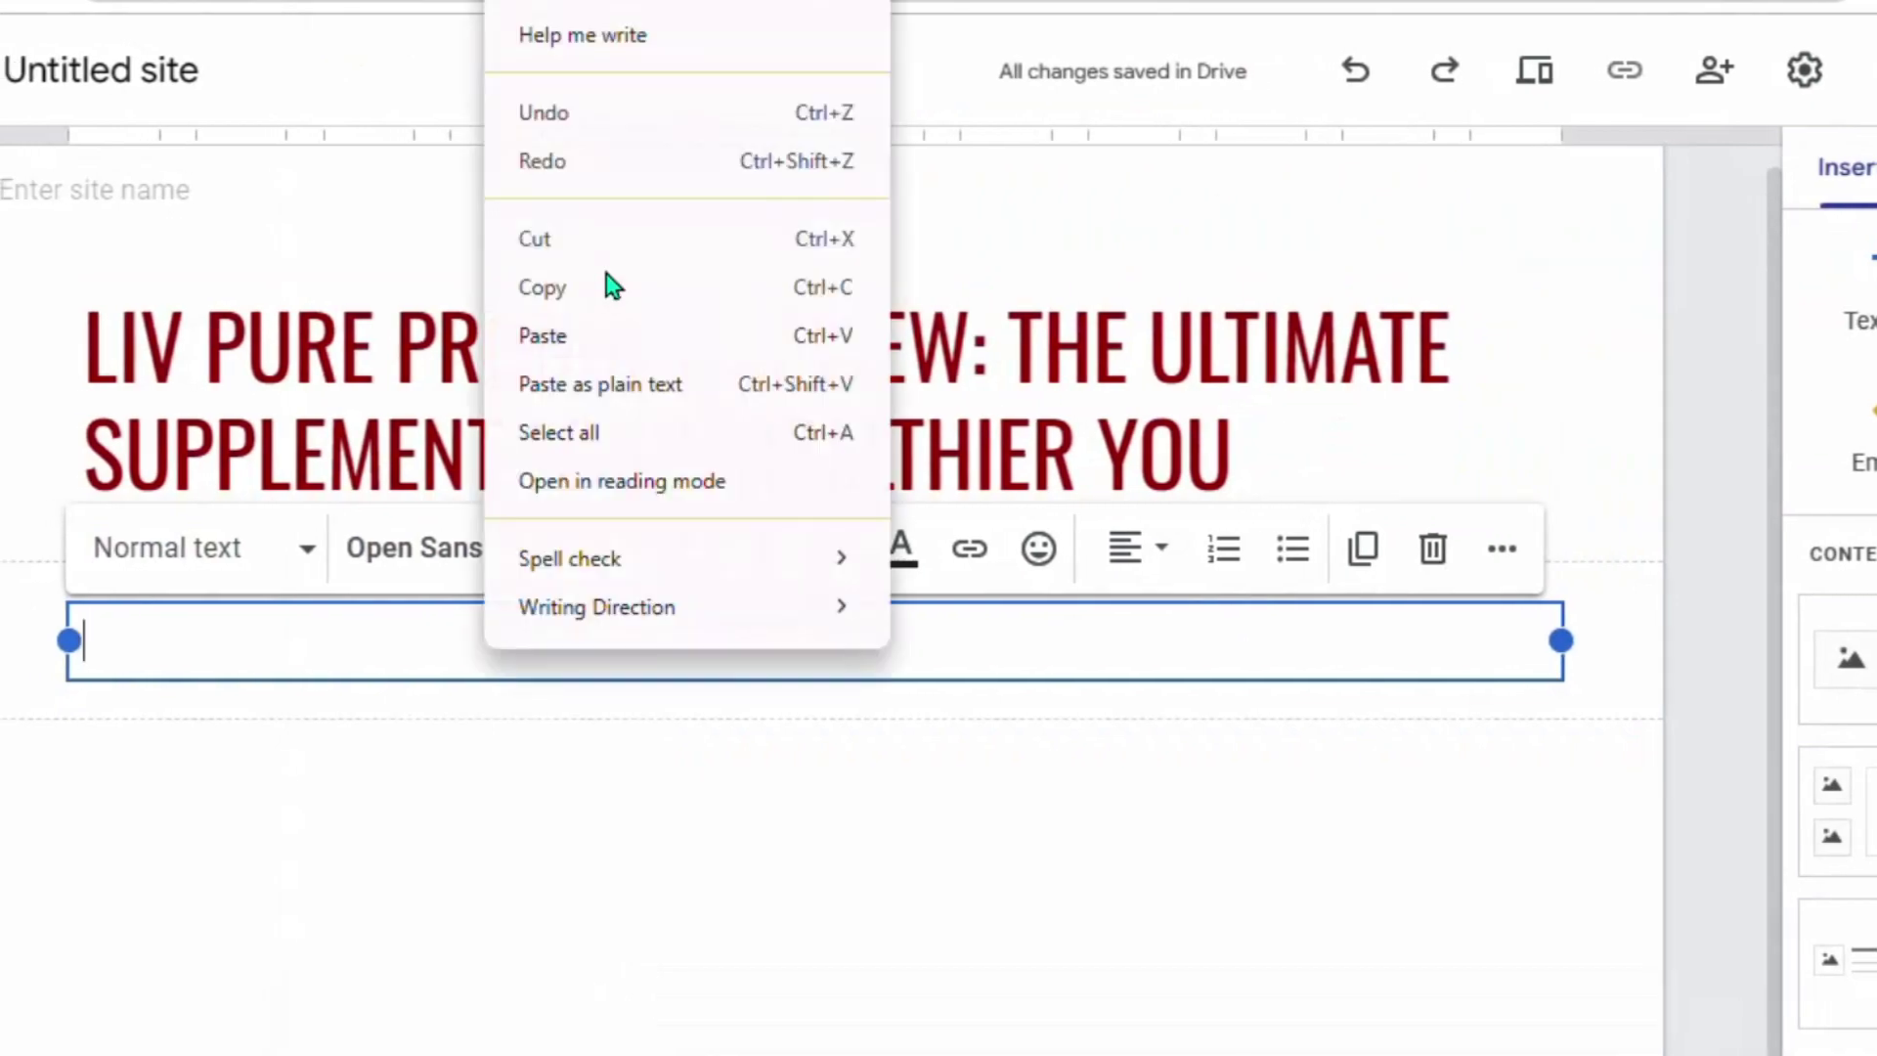
left_click(543, 335)
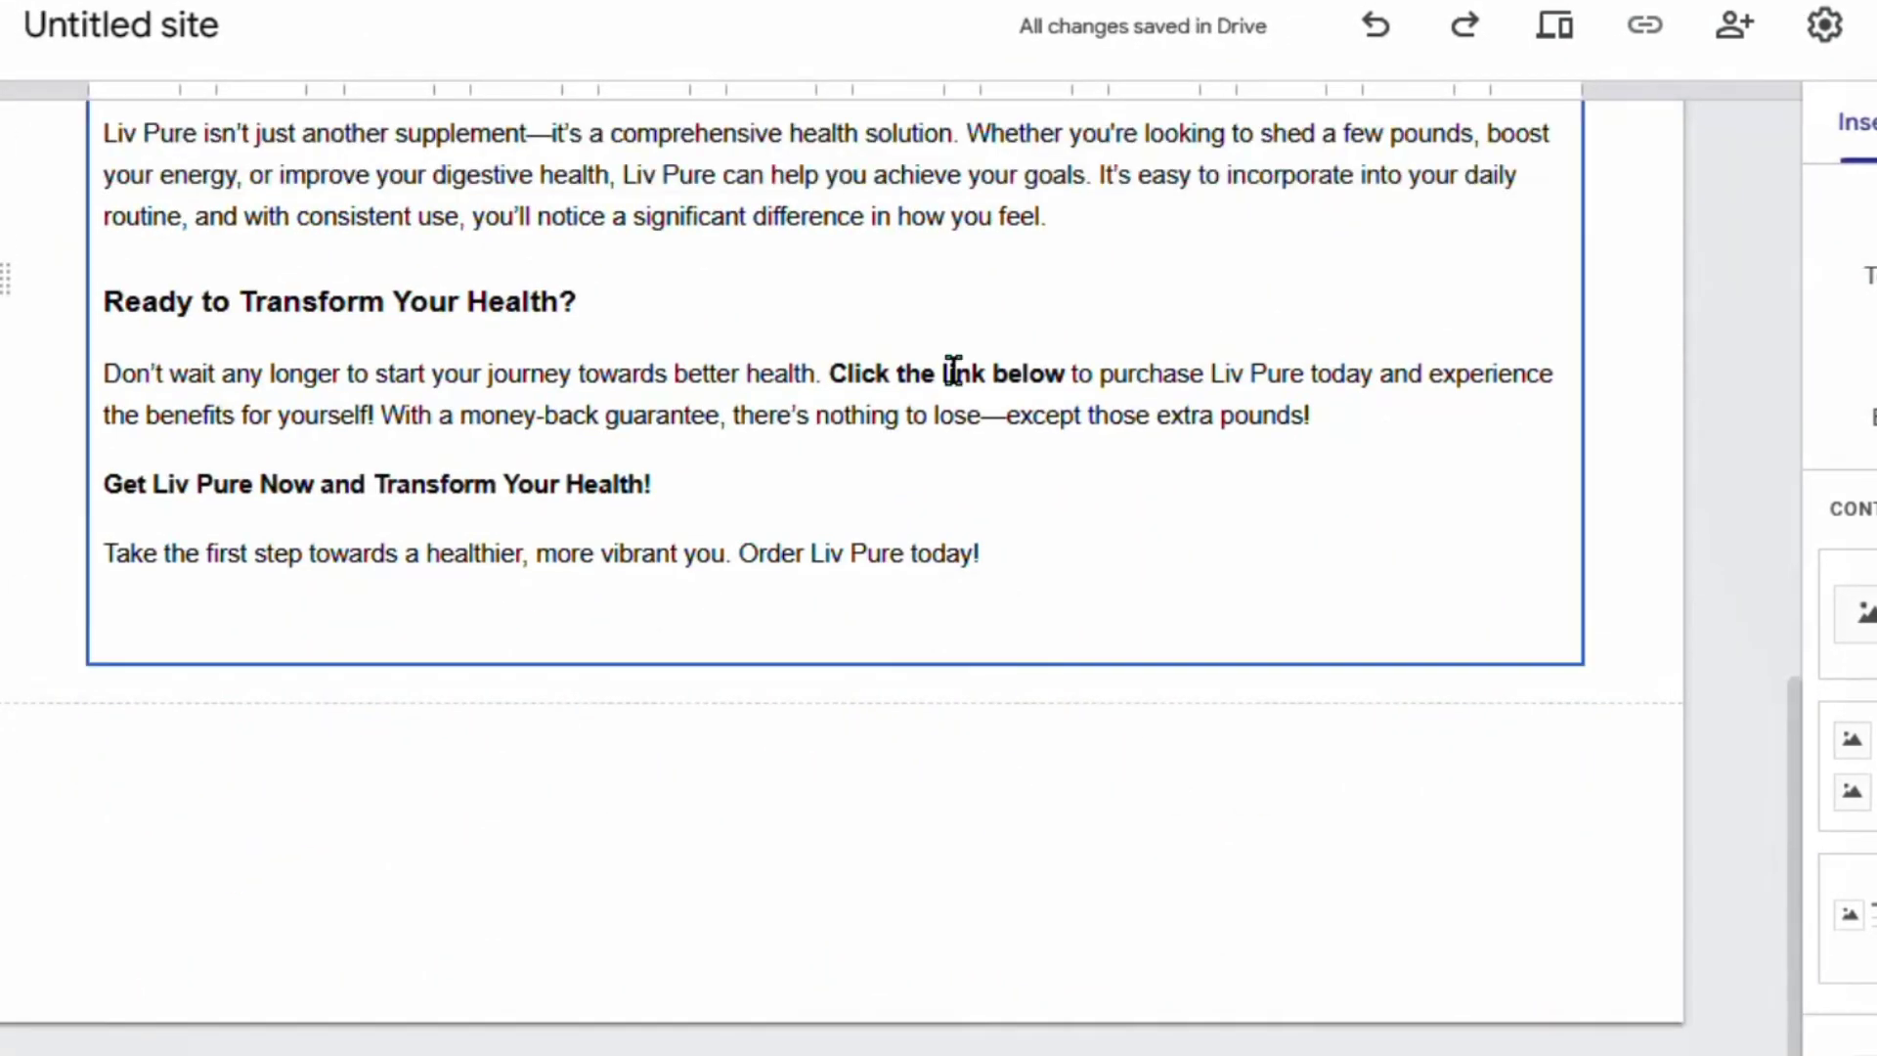
Step: Locate the call-to-action phrases in the pasted review and copy the ClickBank affiliate link from the text document
scroll(883, 395, "up", 8)
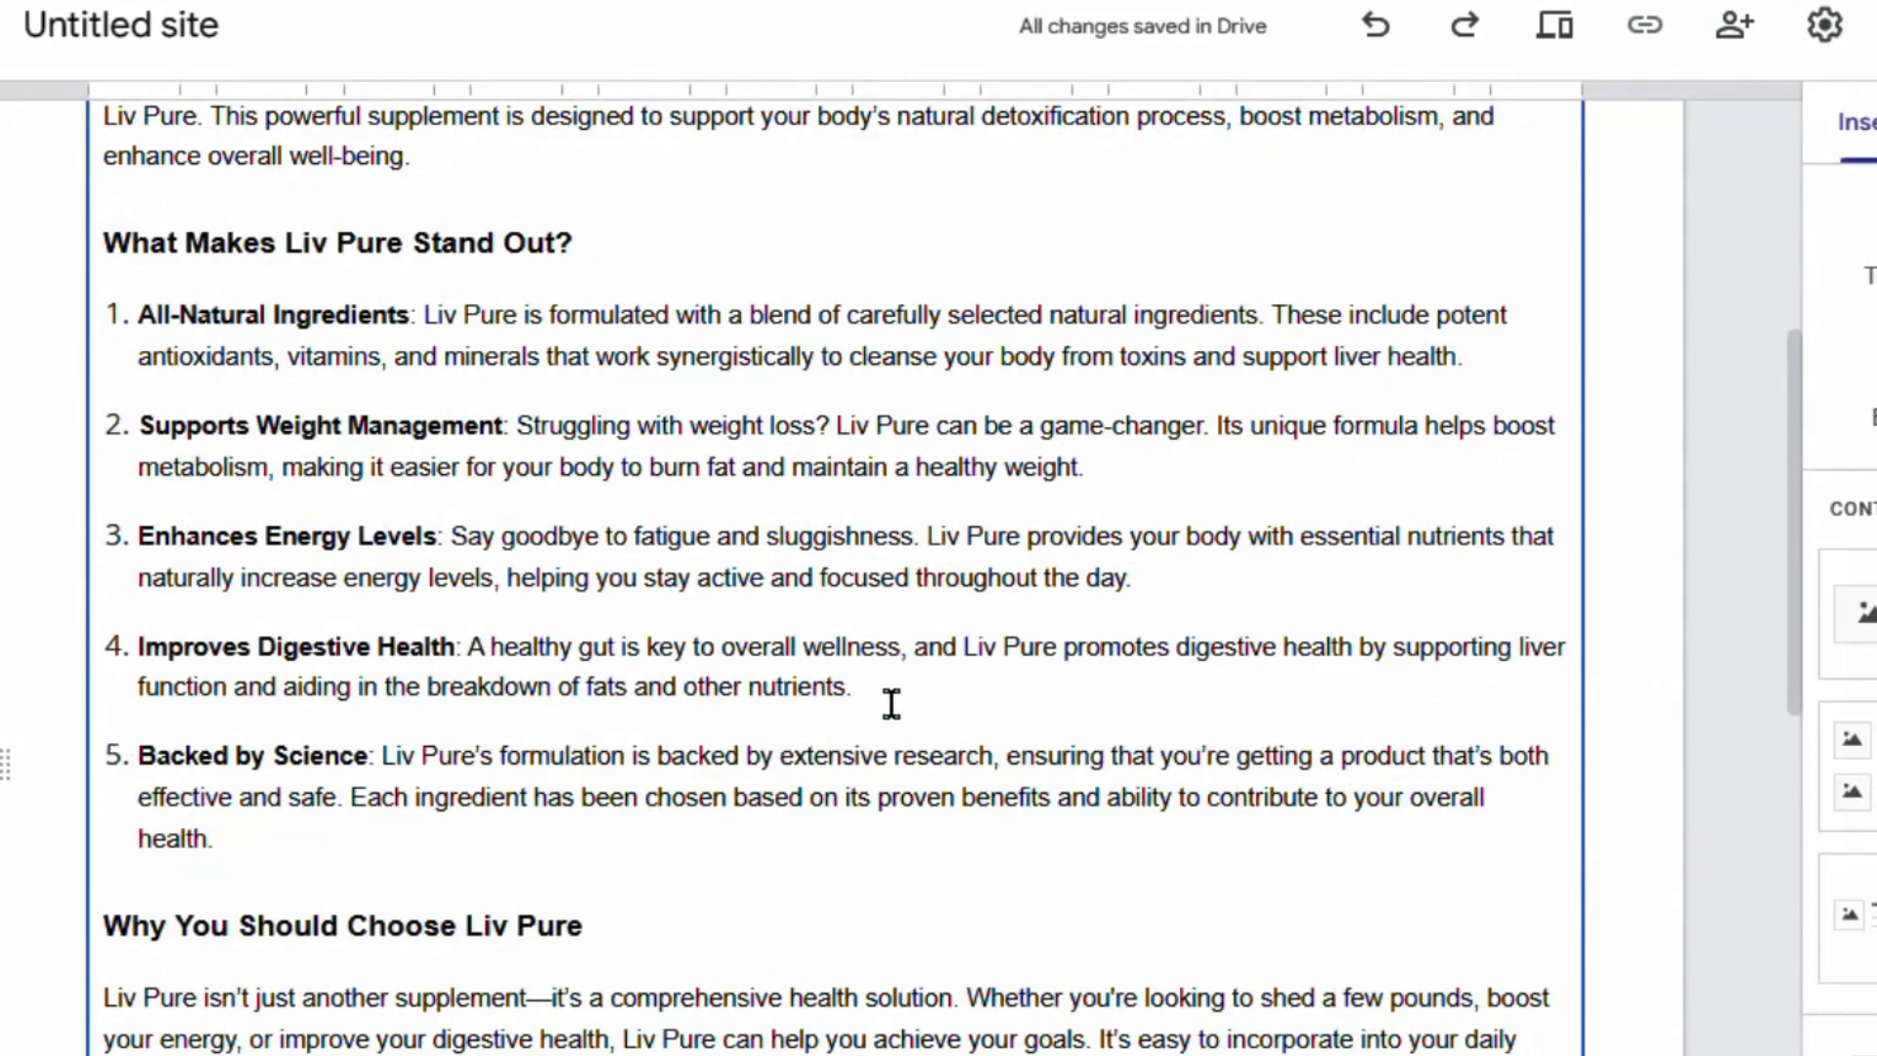
scroll(889, 704, "down", 8)
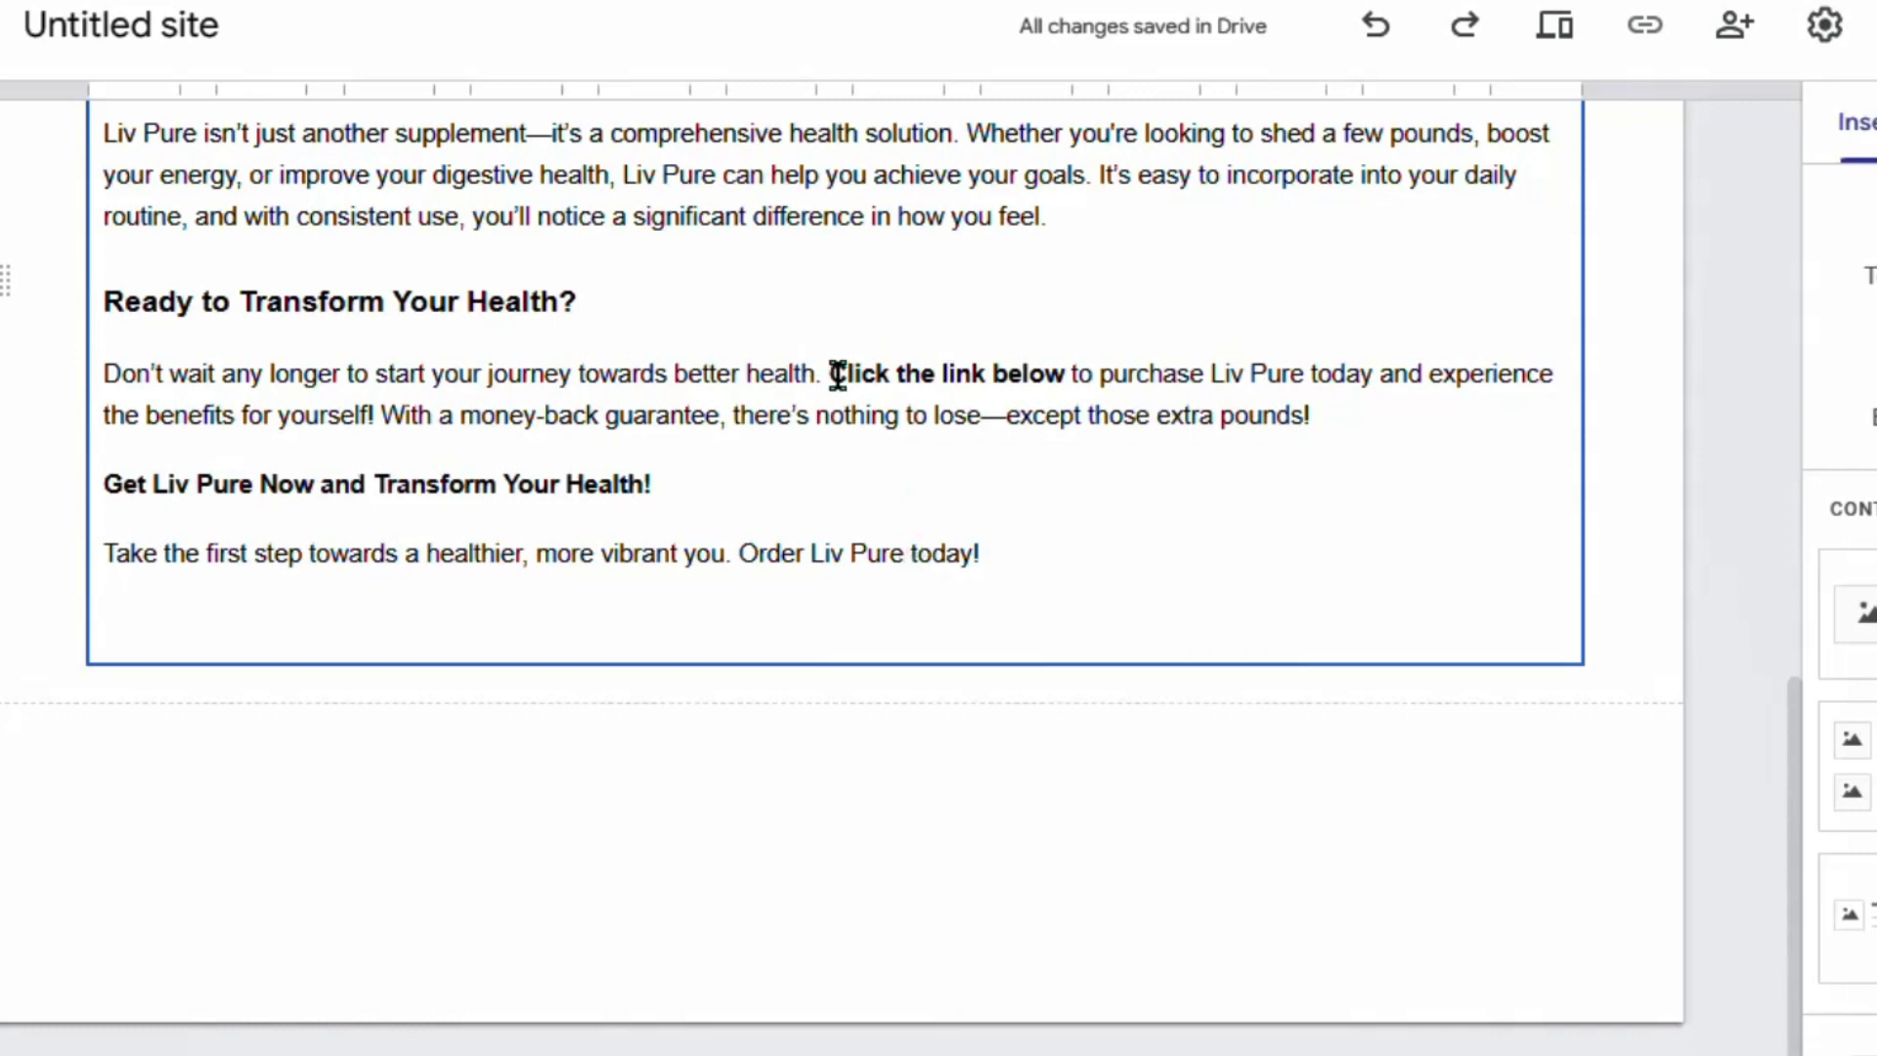
left_click_drag(828, 374, 1070, 374)
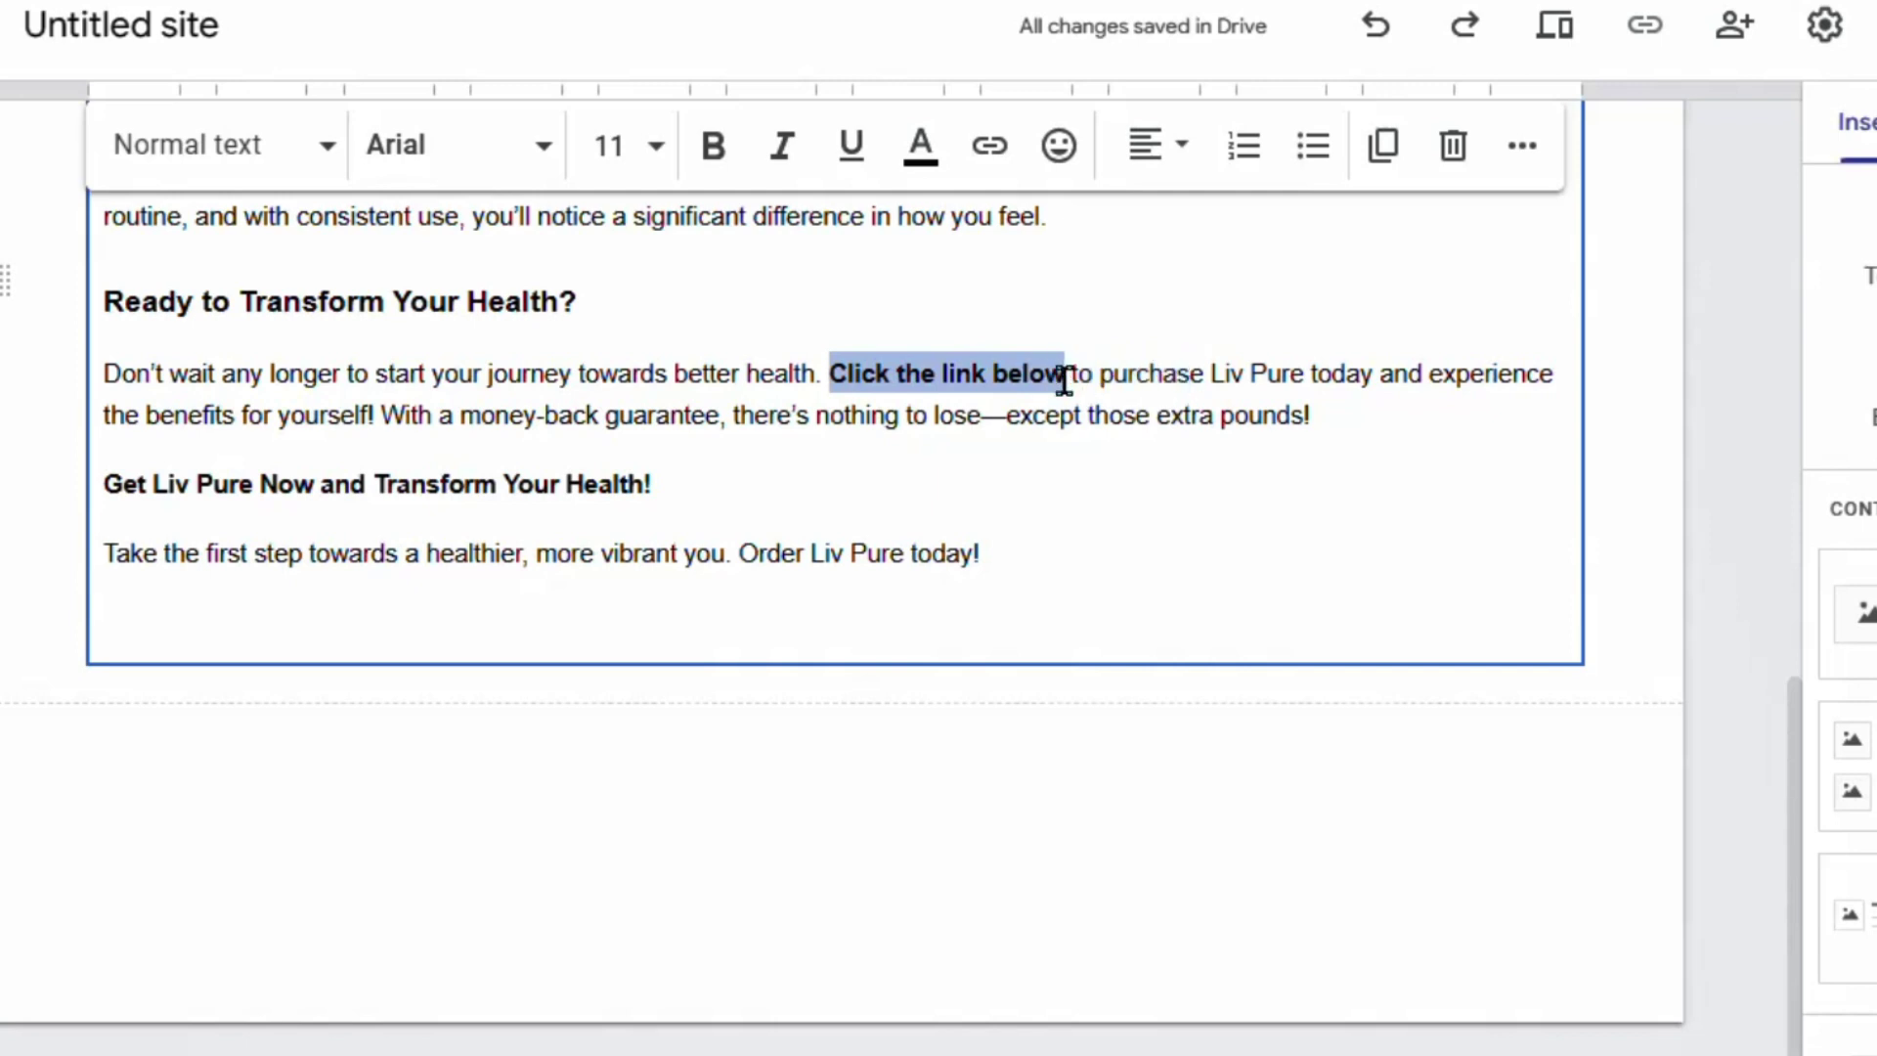
double_click(342, 484)
mouse_move(674, 485)
left_mouse_down()
mouse_move(372, 451)
mouse_move(98, 479)
left_mouse_up()
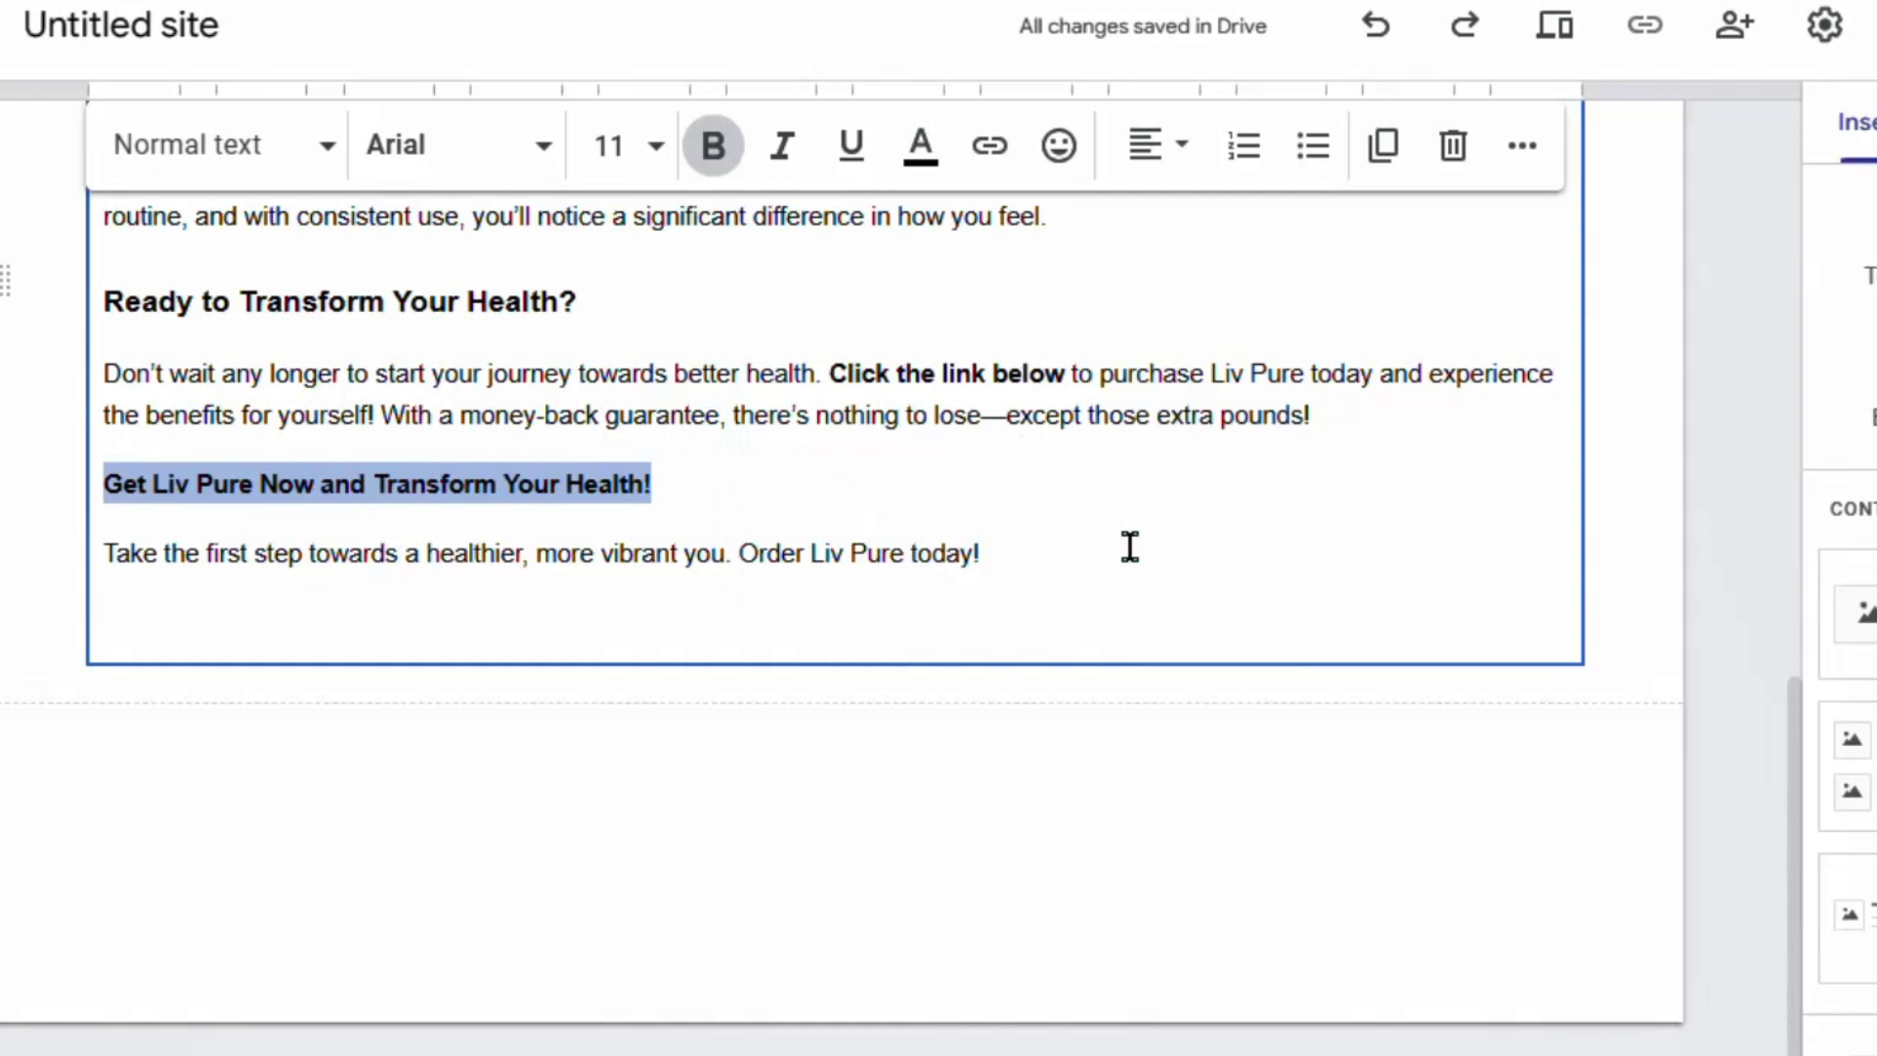
left_click(1271, 939)
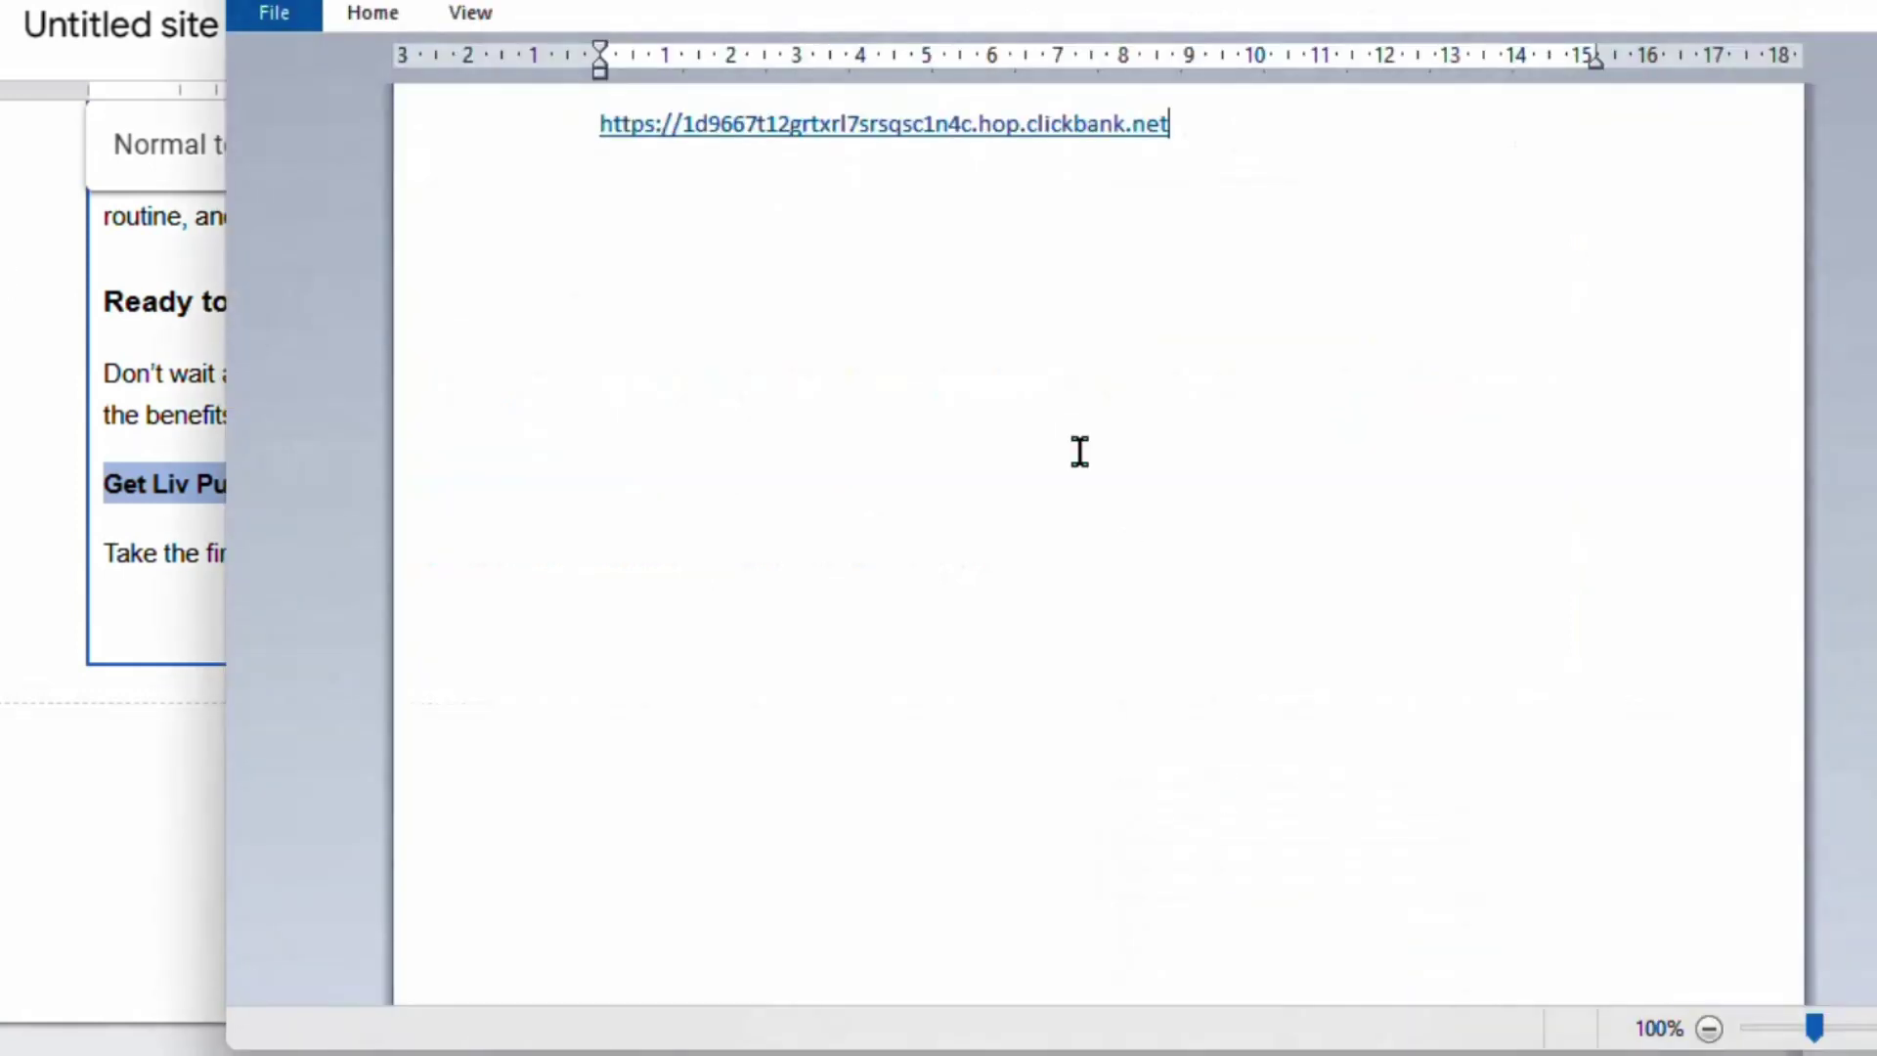
left_click_drag(1228, 155, 599, 126)
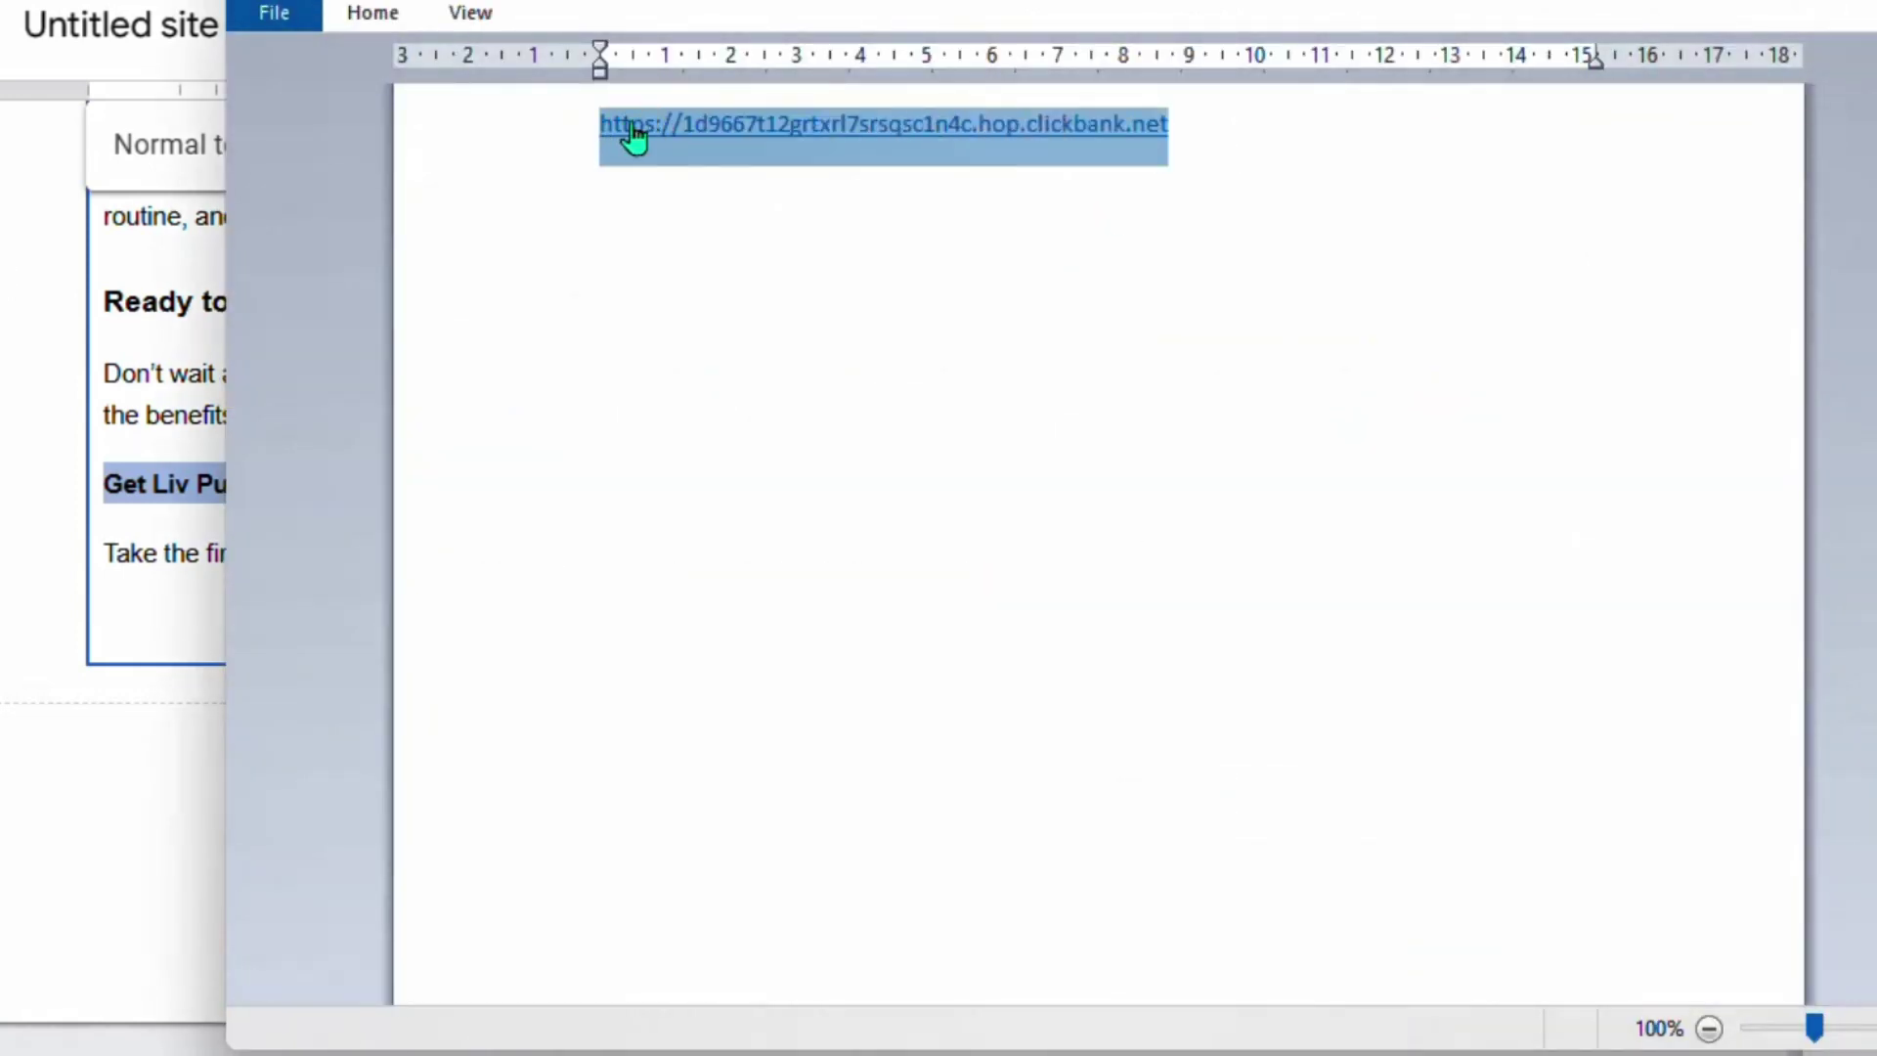
right_click(636, 132)
left_click(716, 179)
left_click(39, 536)
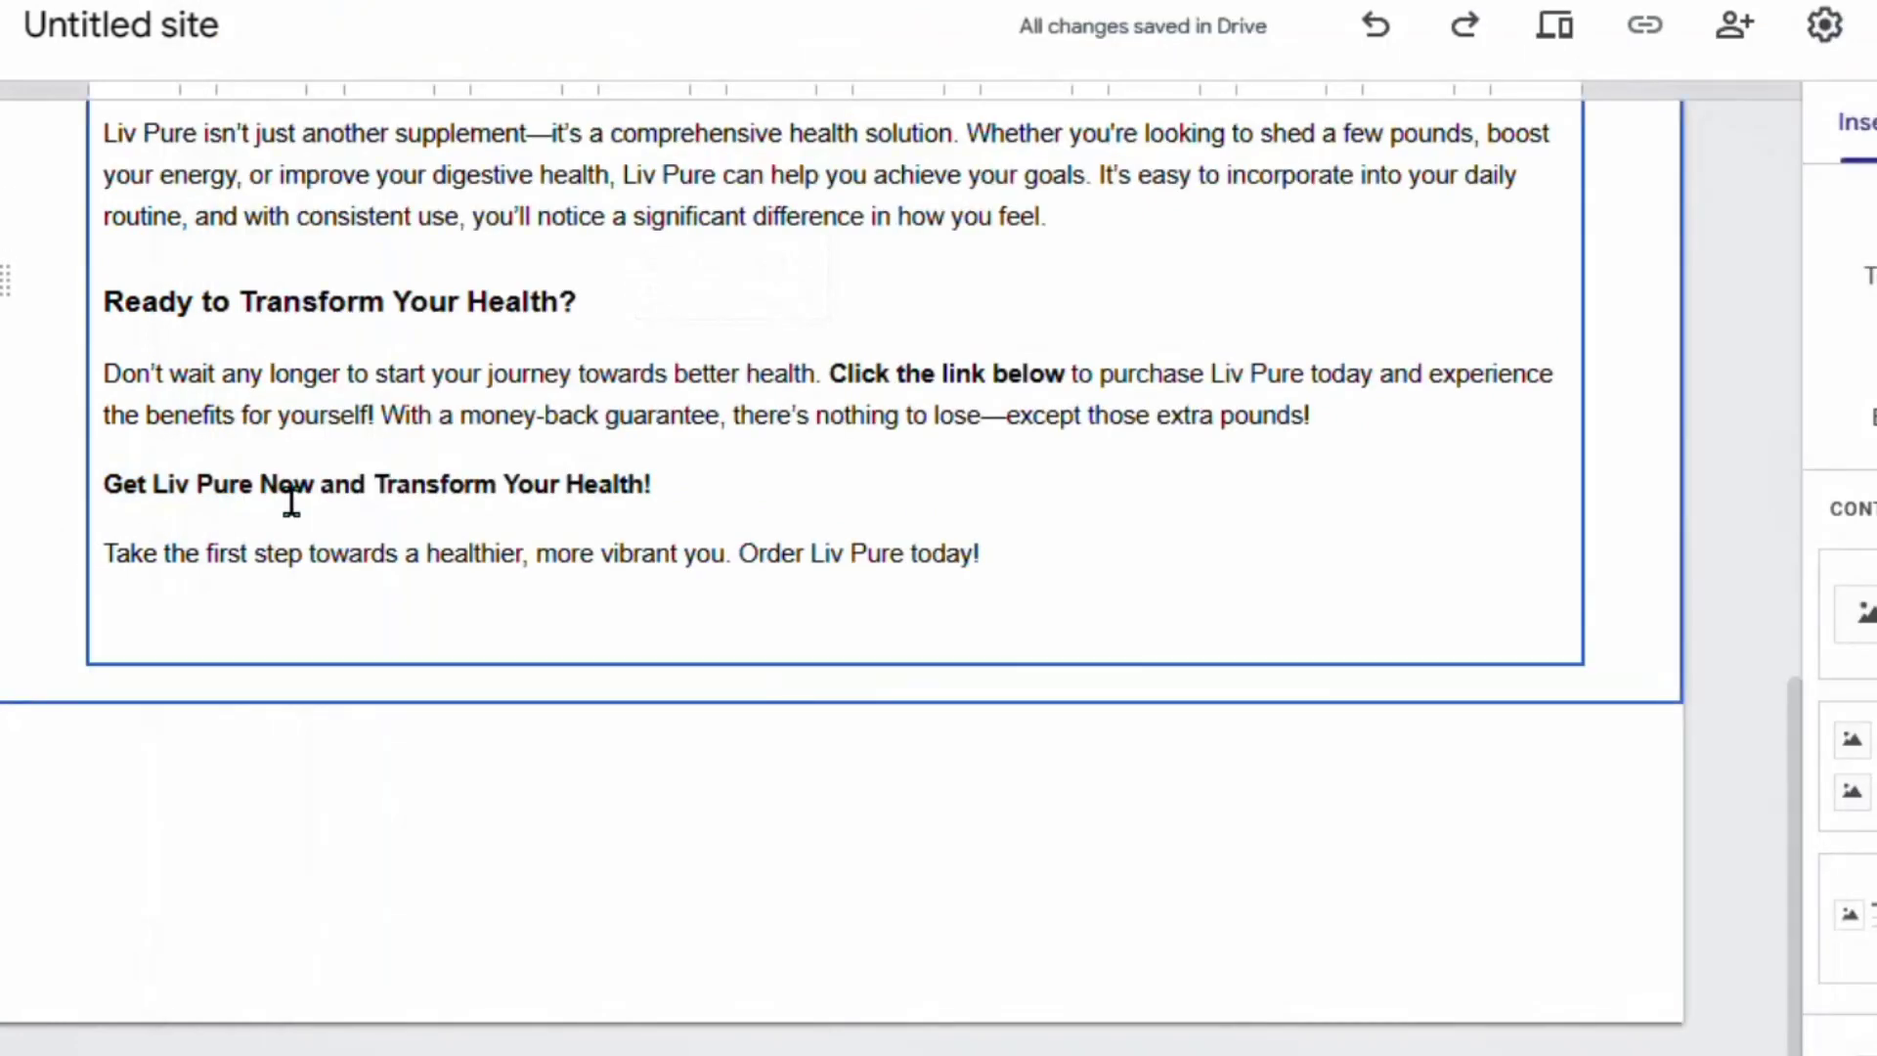
Step: Link the line "Get Liv Pure Now and Transform Your Health!" to the copied ClickBank affiliate URL
left_click_drag(733, 489, 357, 487)
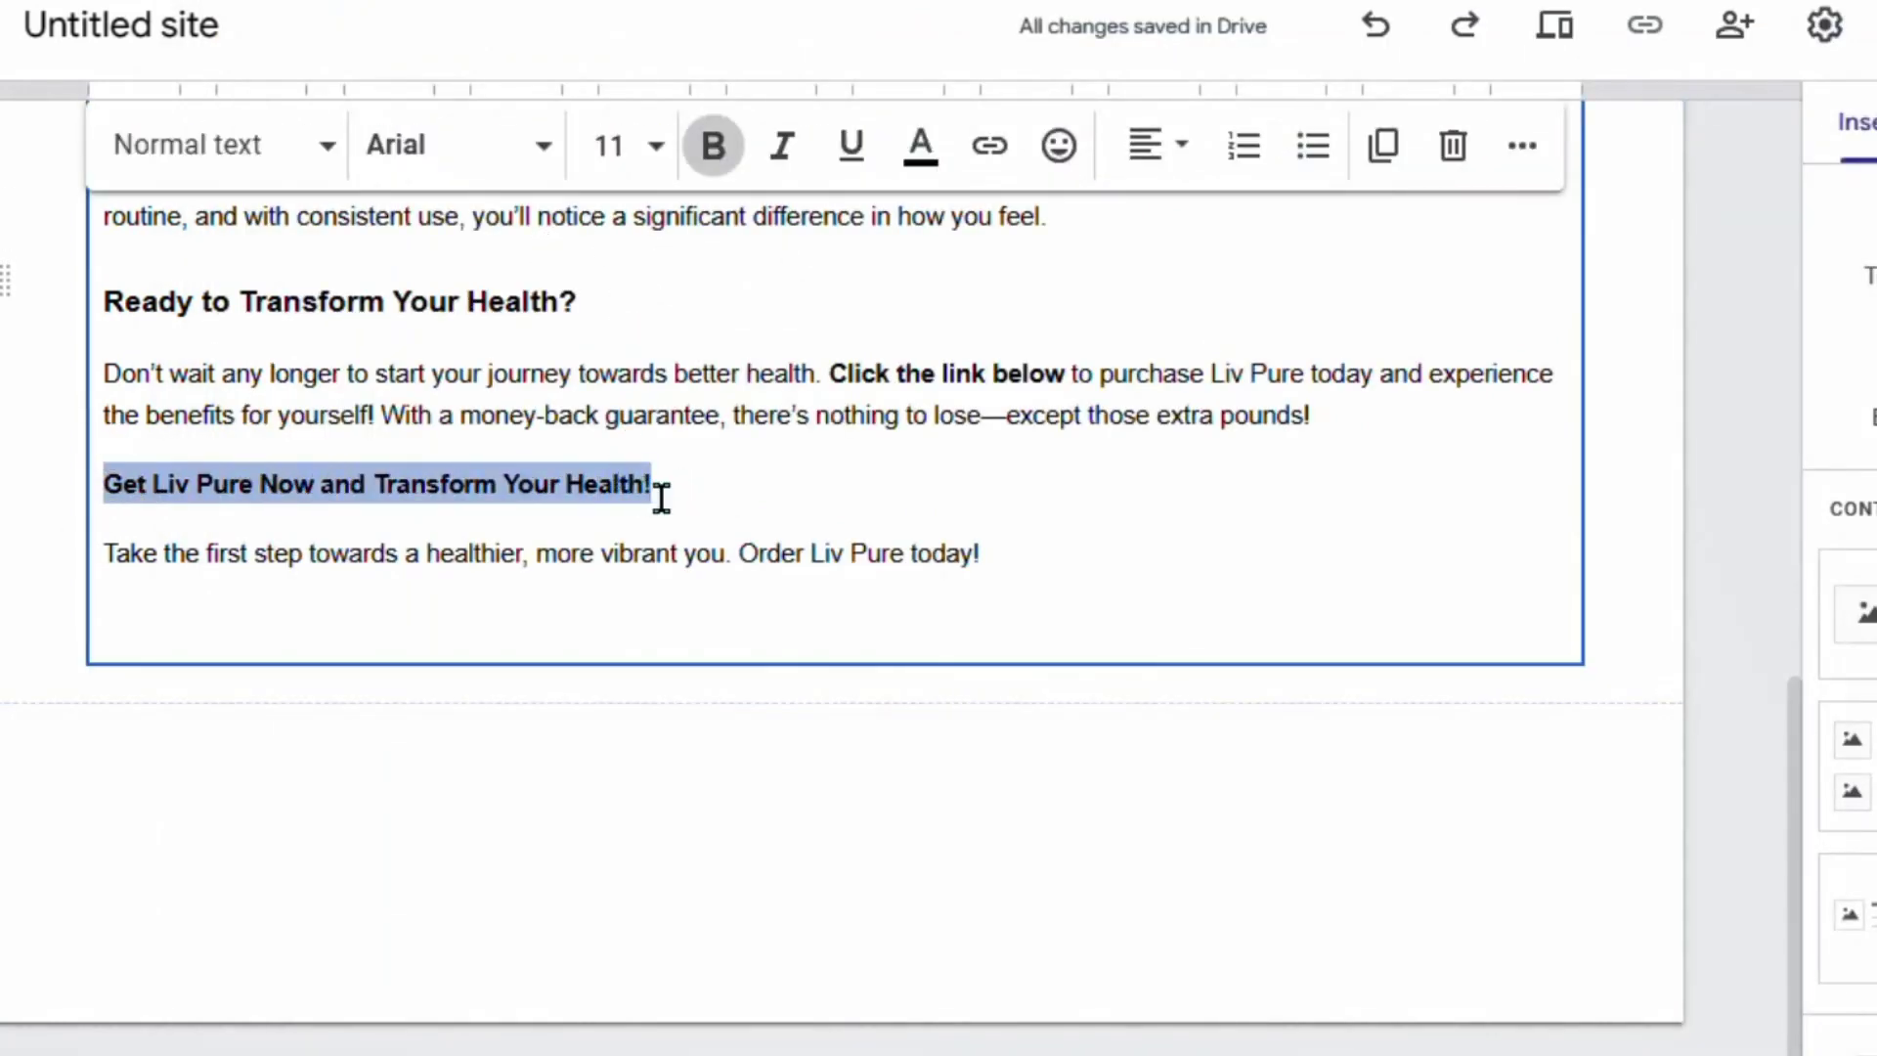
left_click(988, 145)
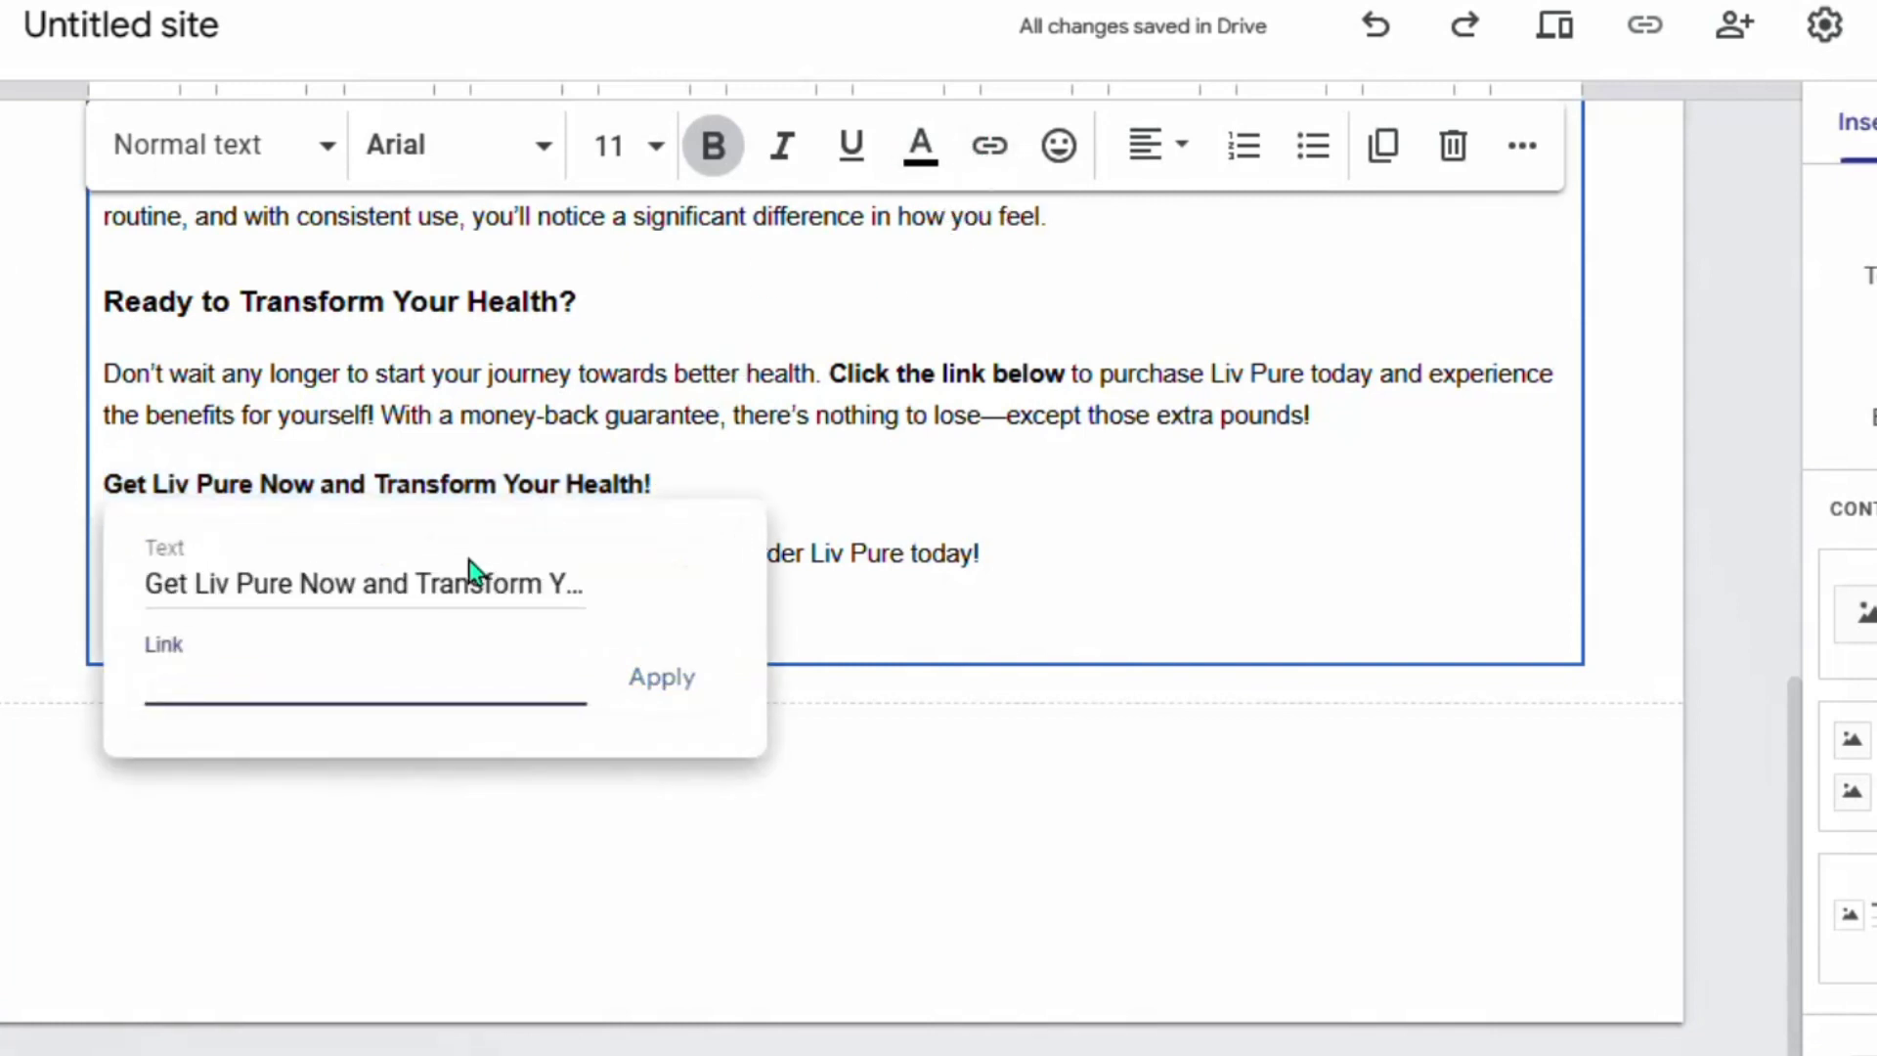
right_click(323, 682)
left_click(435, 295)
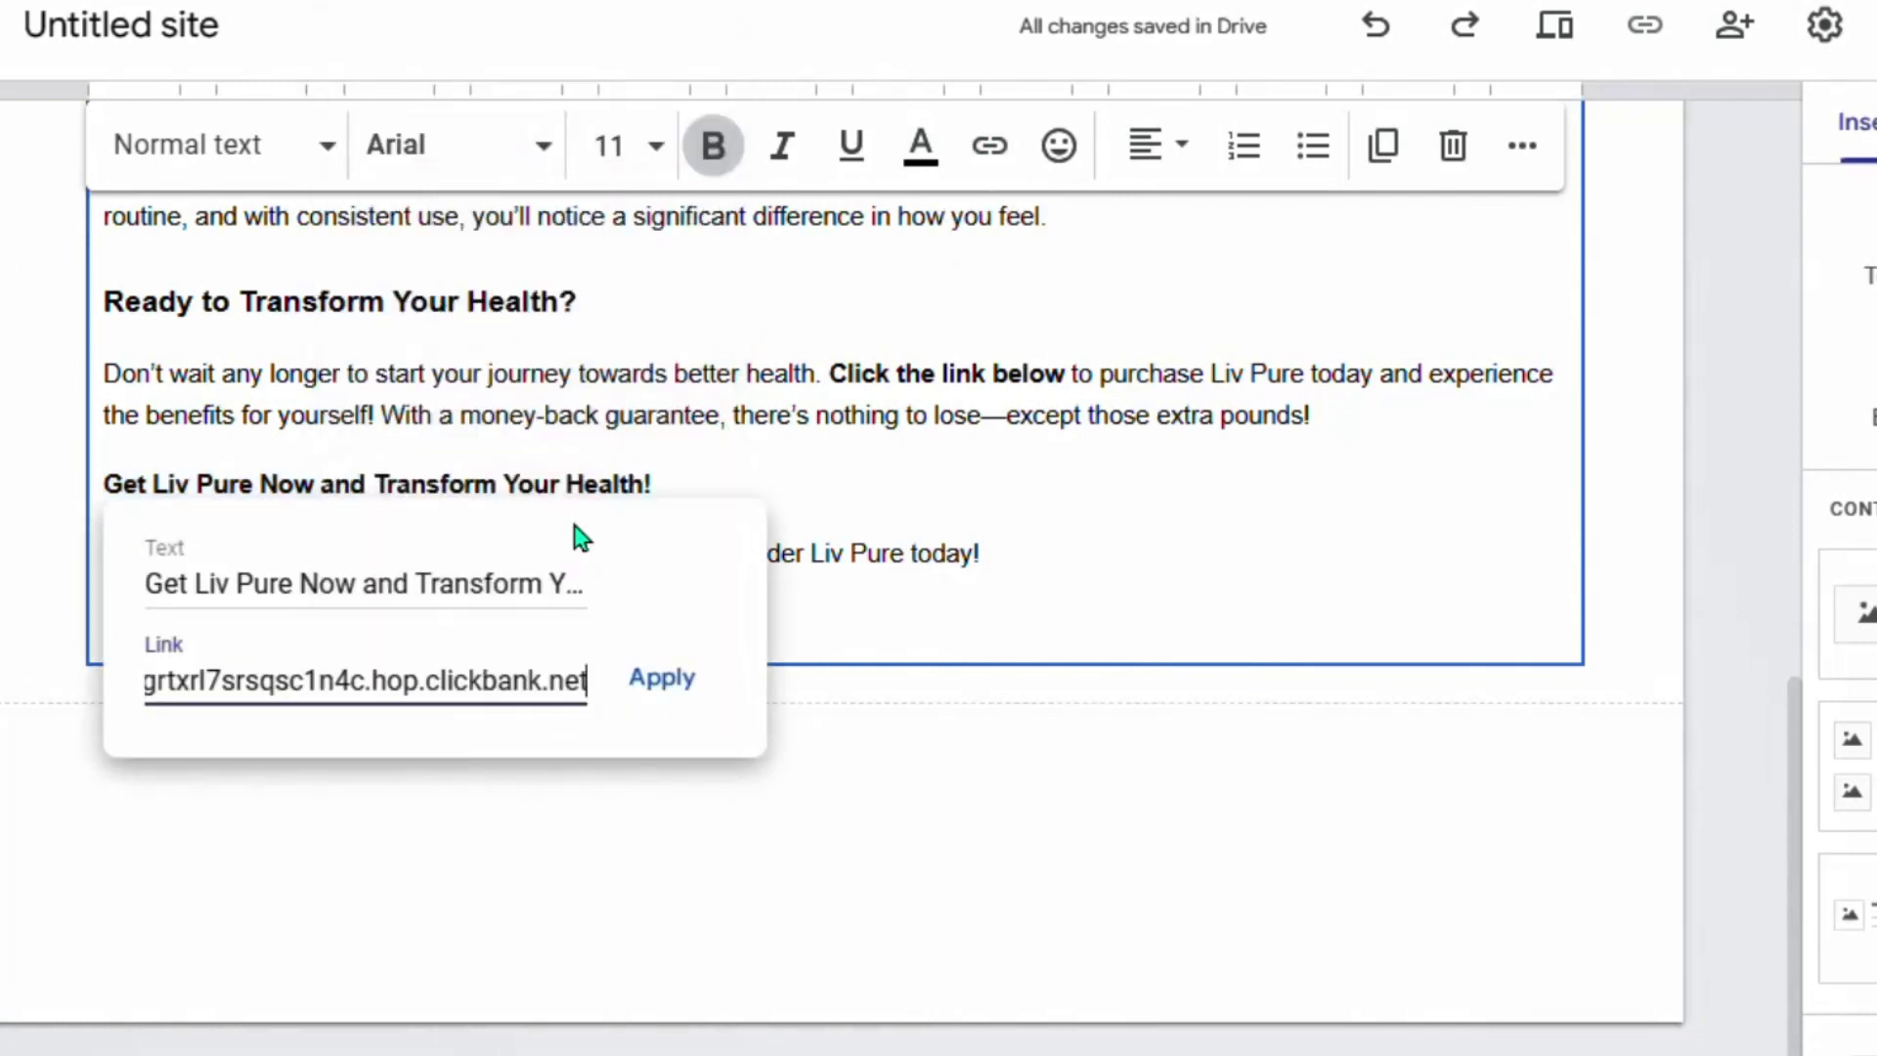
left_click(653, 675)
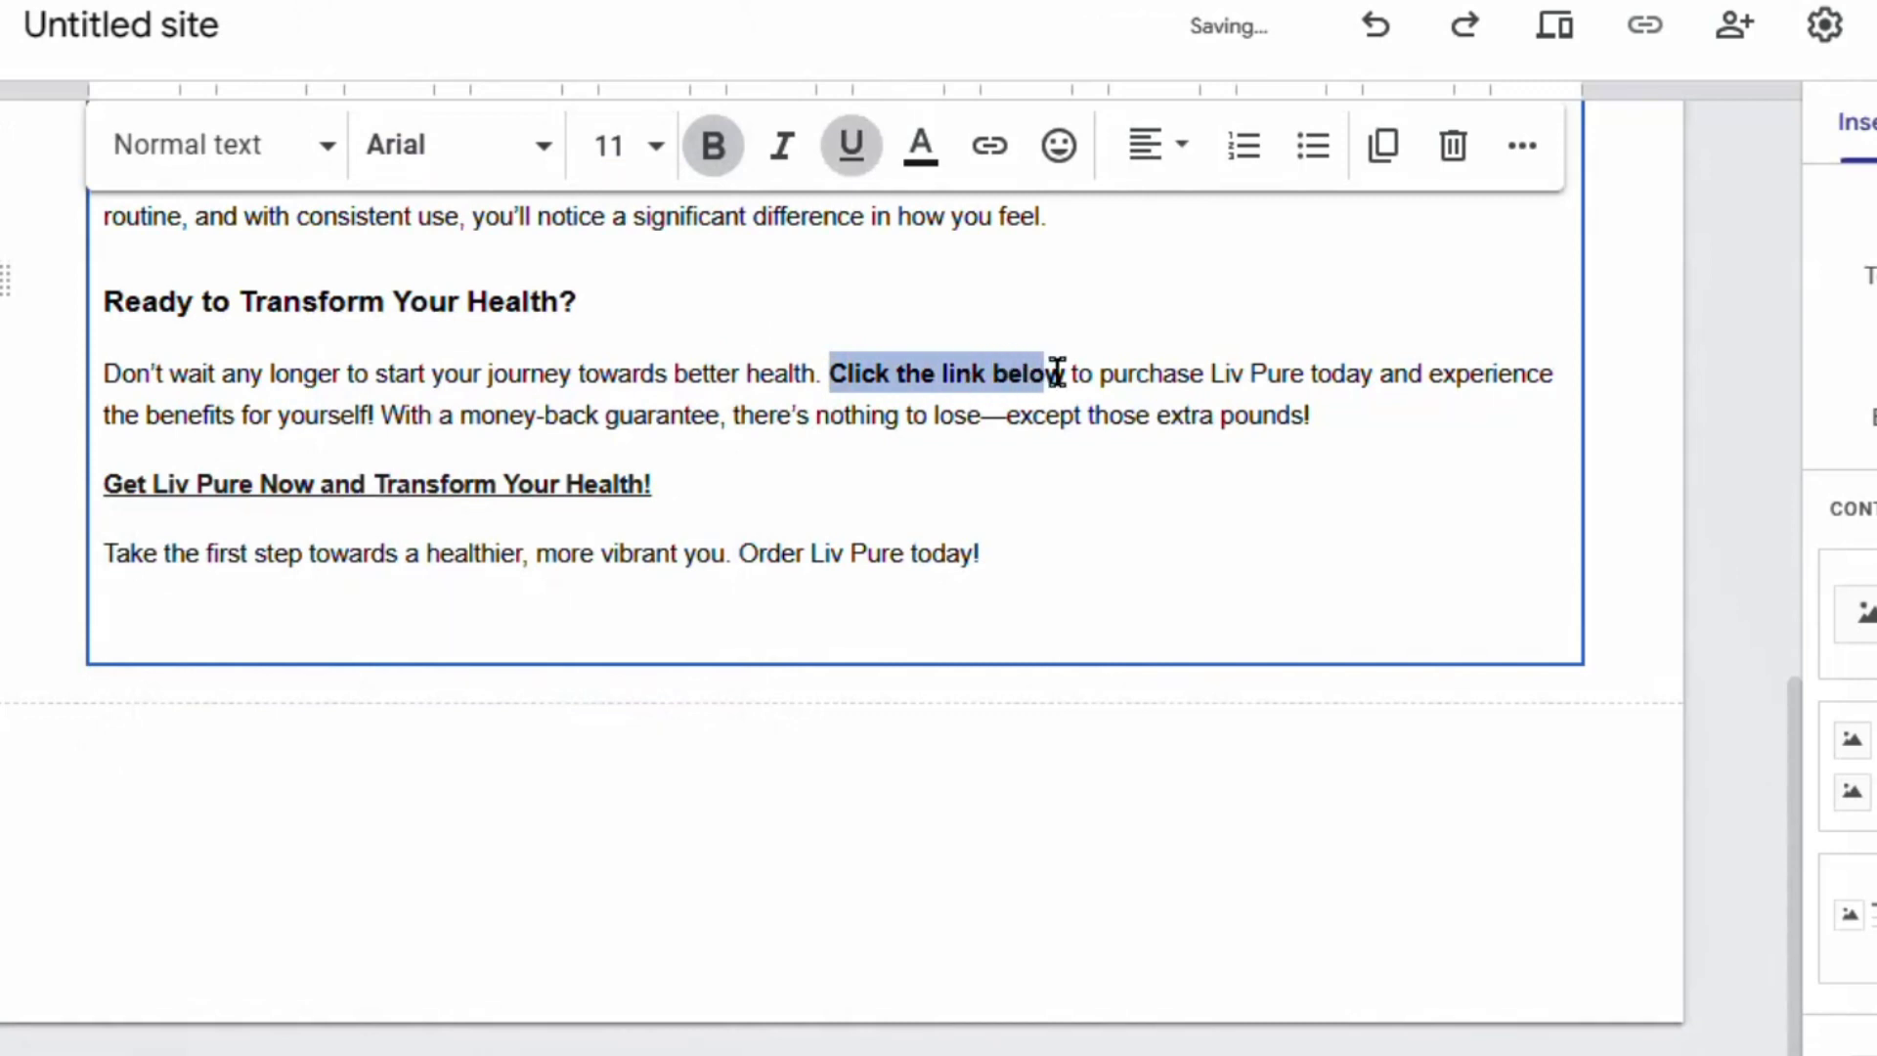
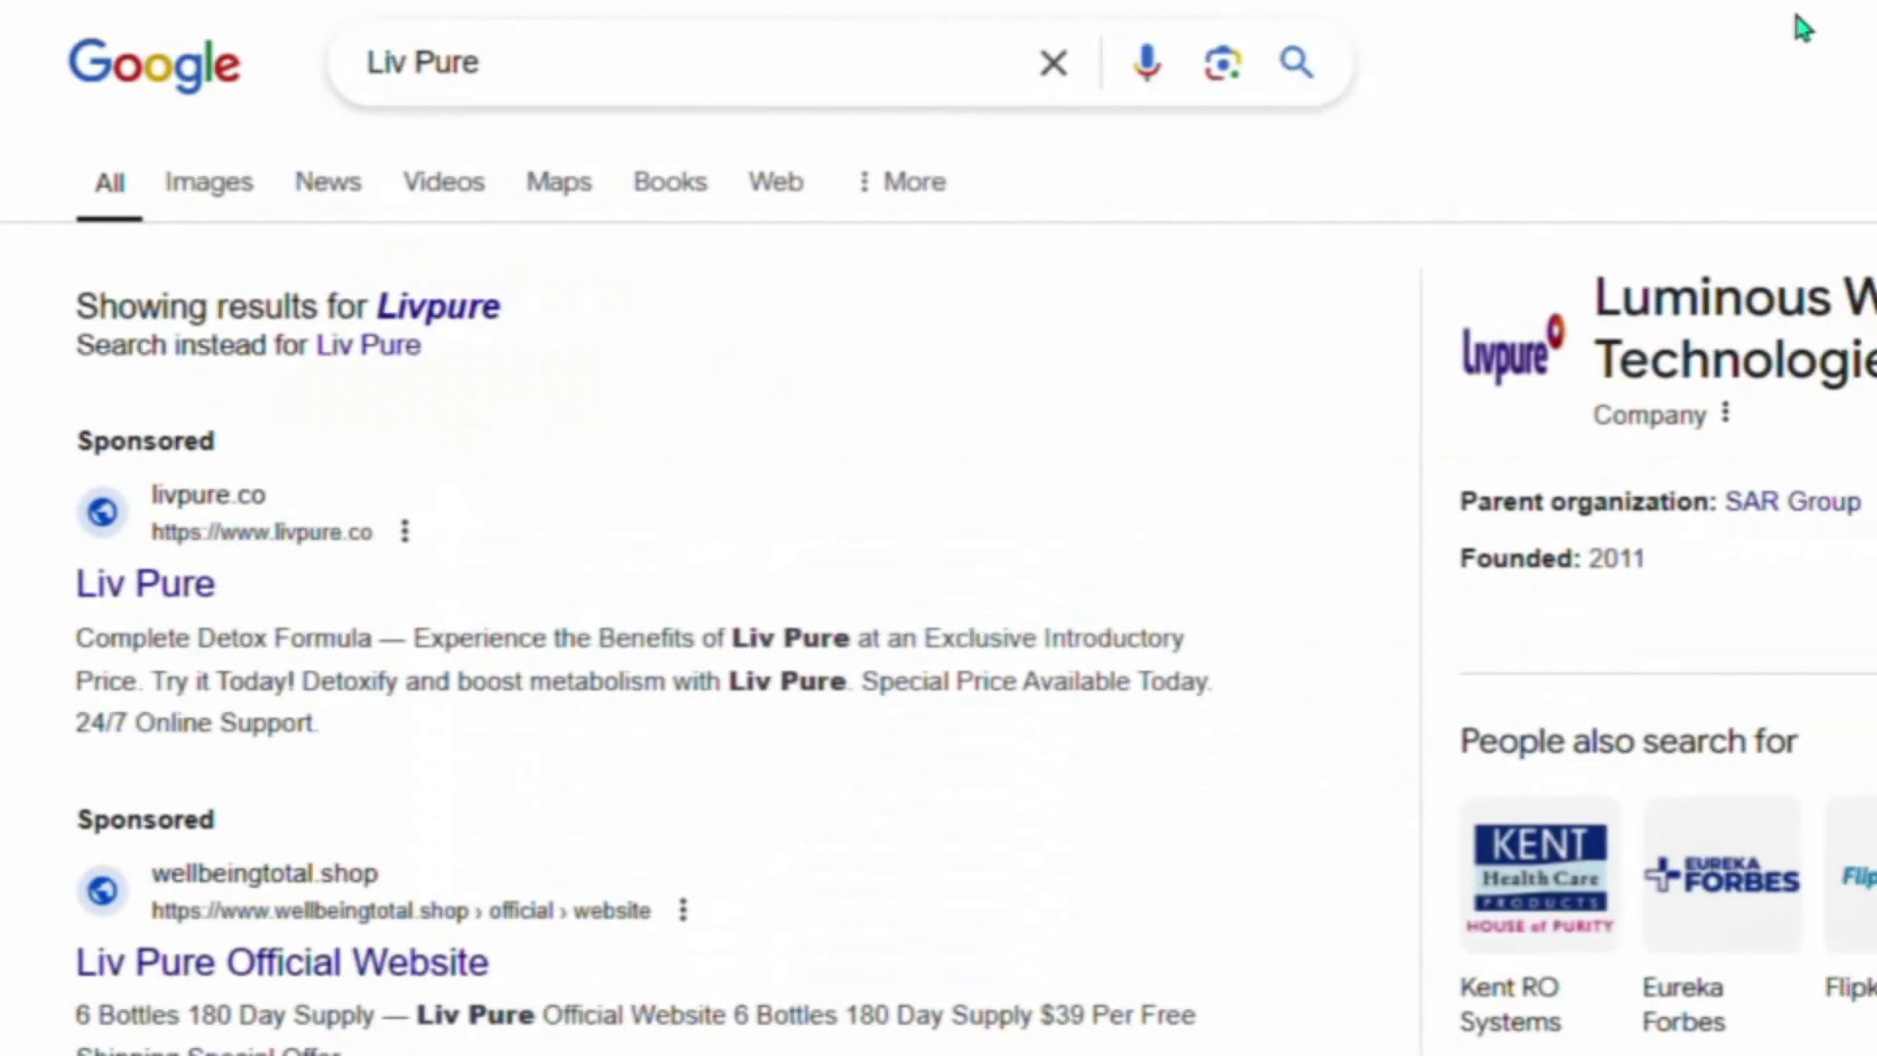
Step: Switch Google's Liv Pure search to images and save the Santa Cruz Sentinel picture of the bottle on a multicoloured background
scroll(875, 268, "down", 9)
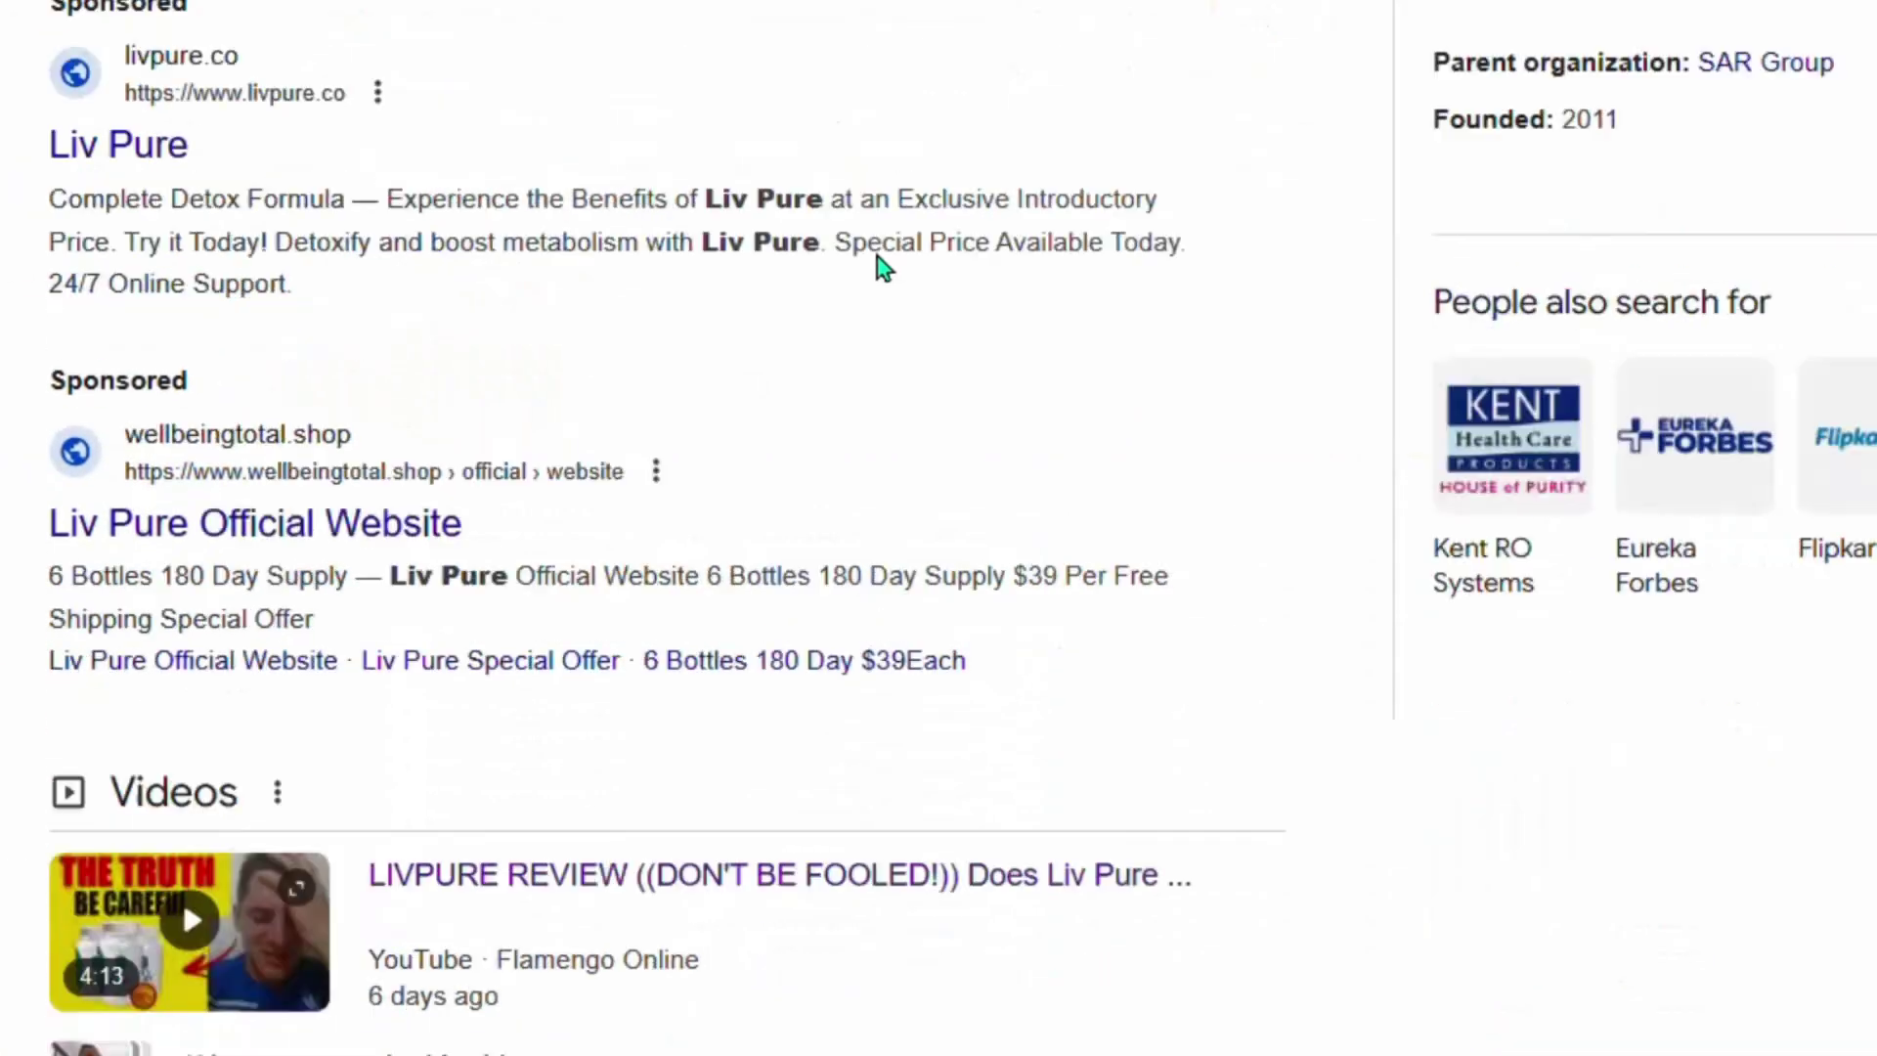
scroll(404, 542, "up", 9)
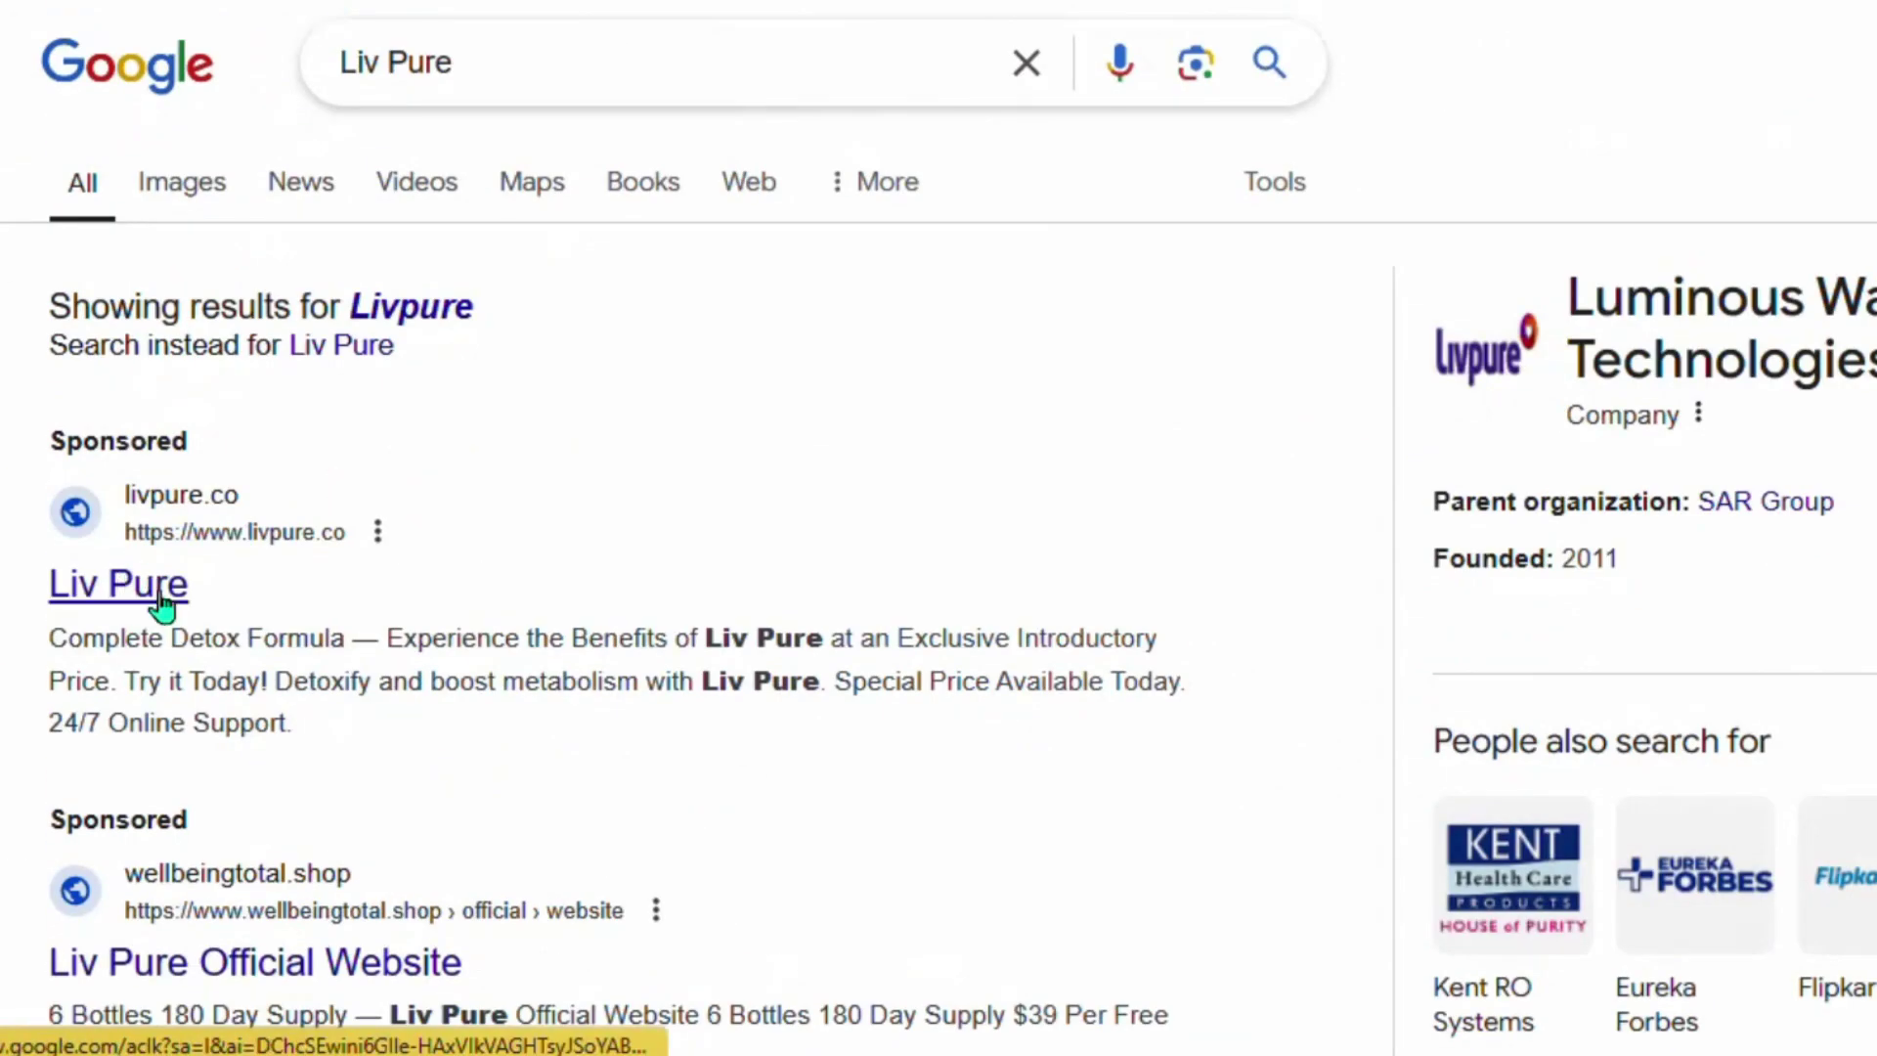
left_click(174, 178)
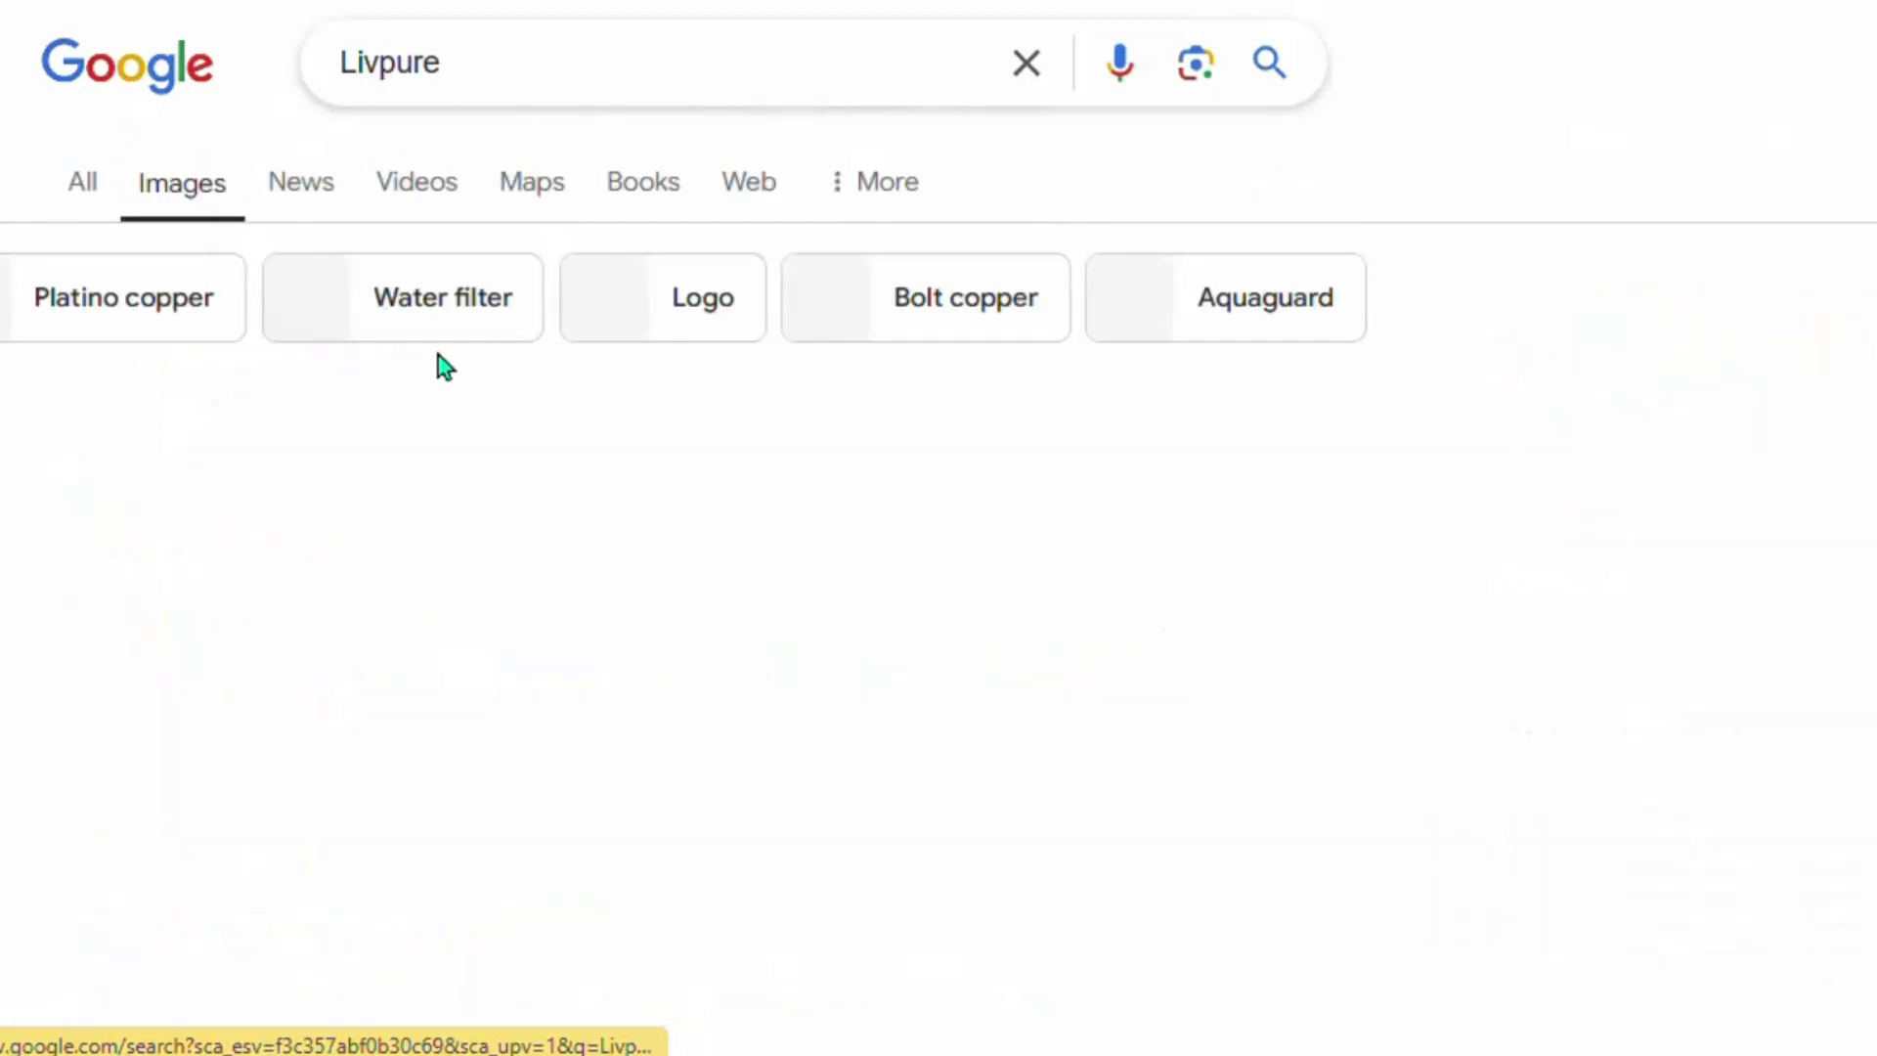
scroll(498, 410, "down", 9)
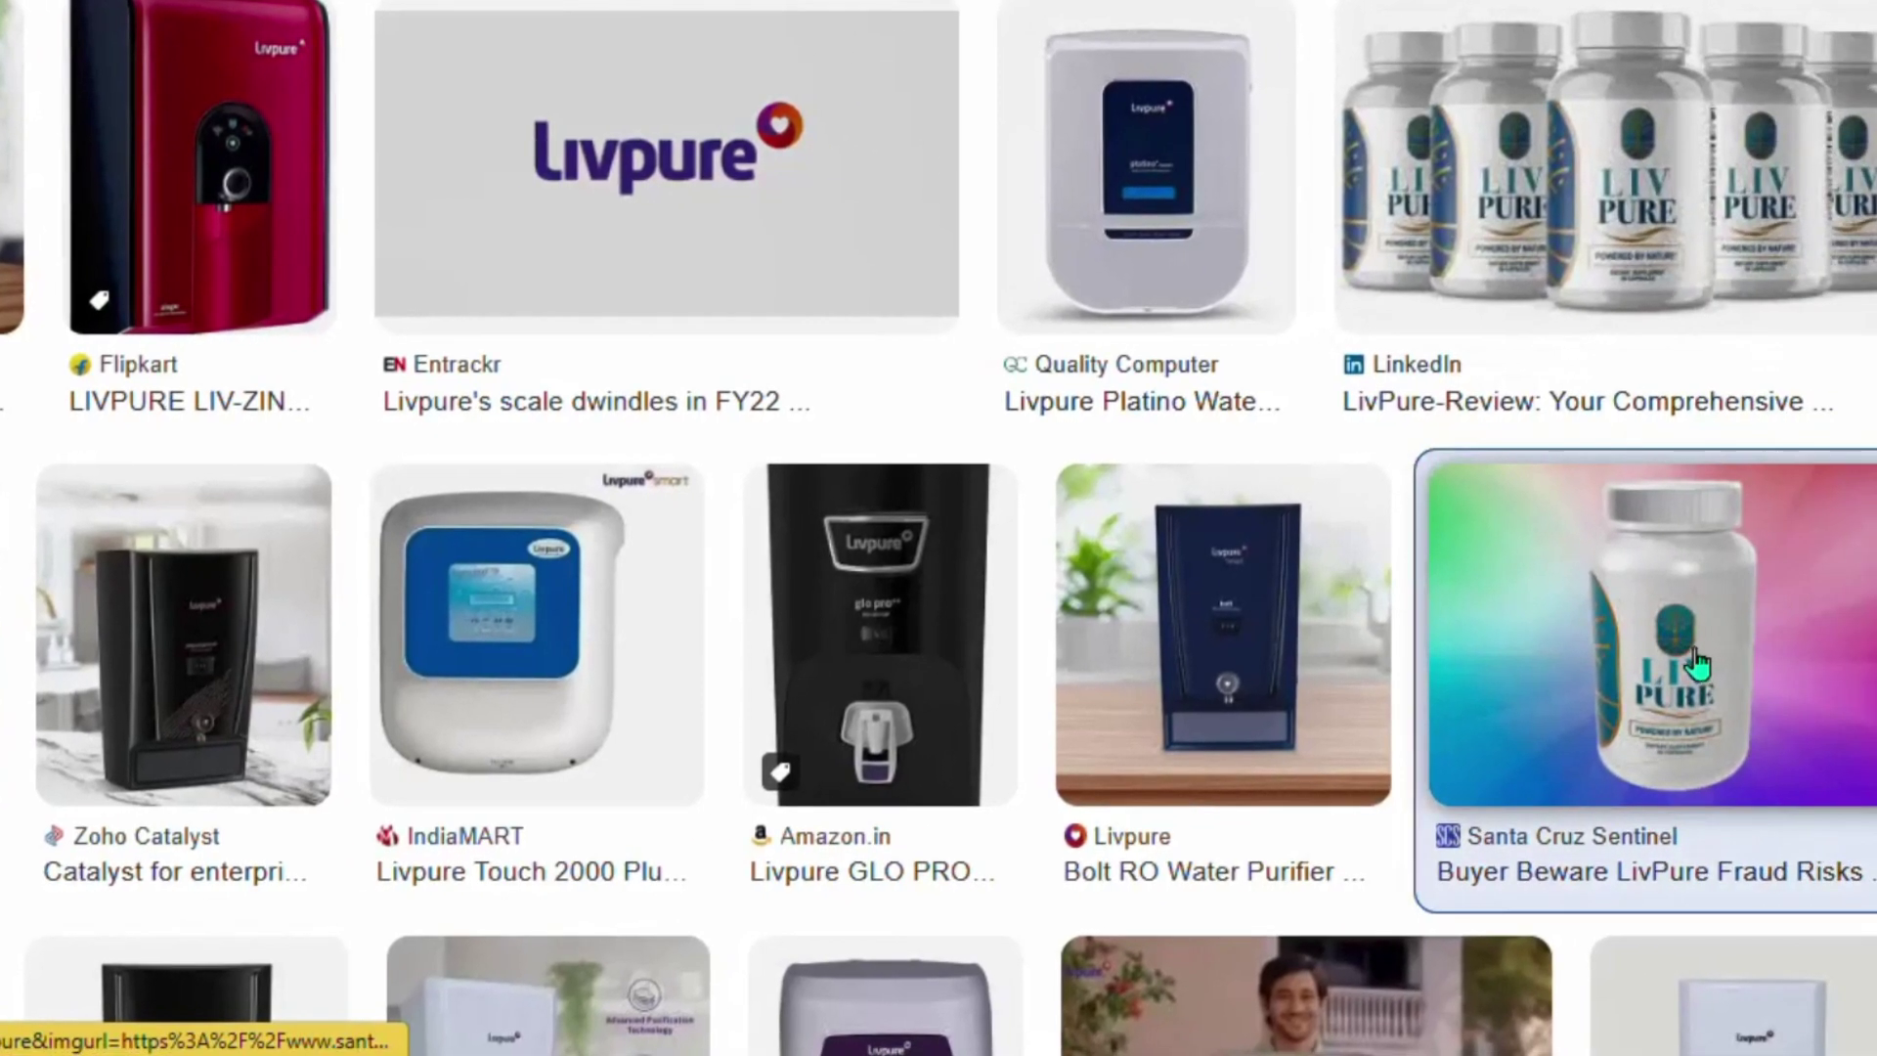
left_click(1696, 665)
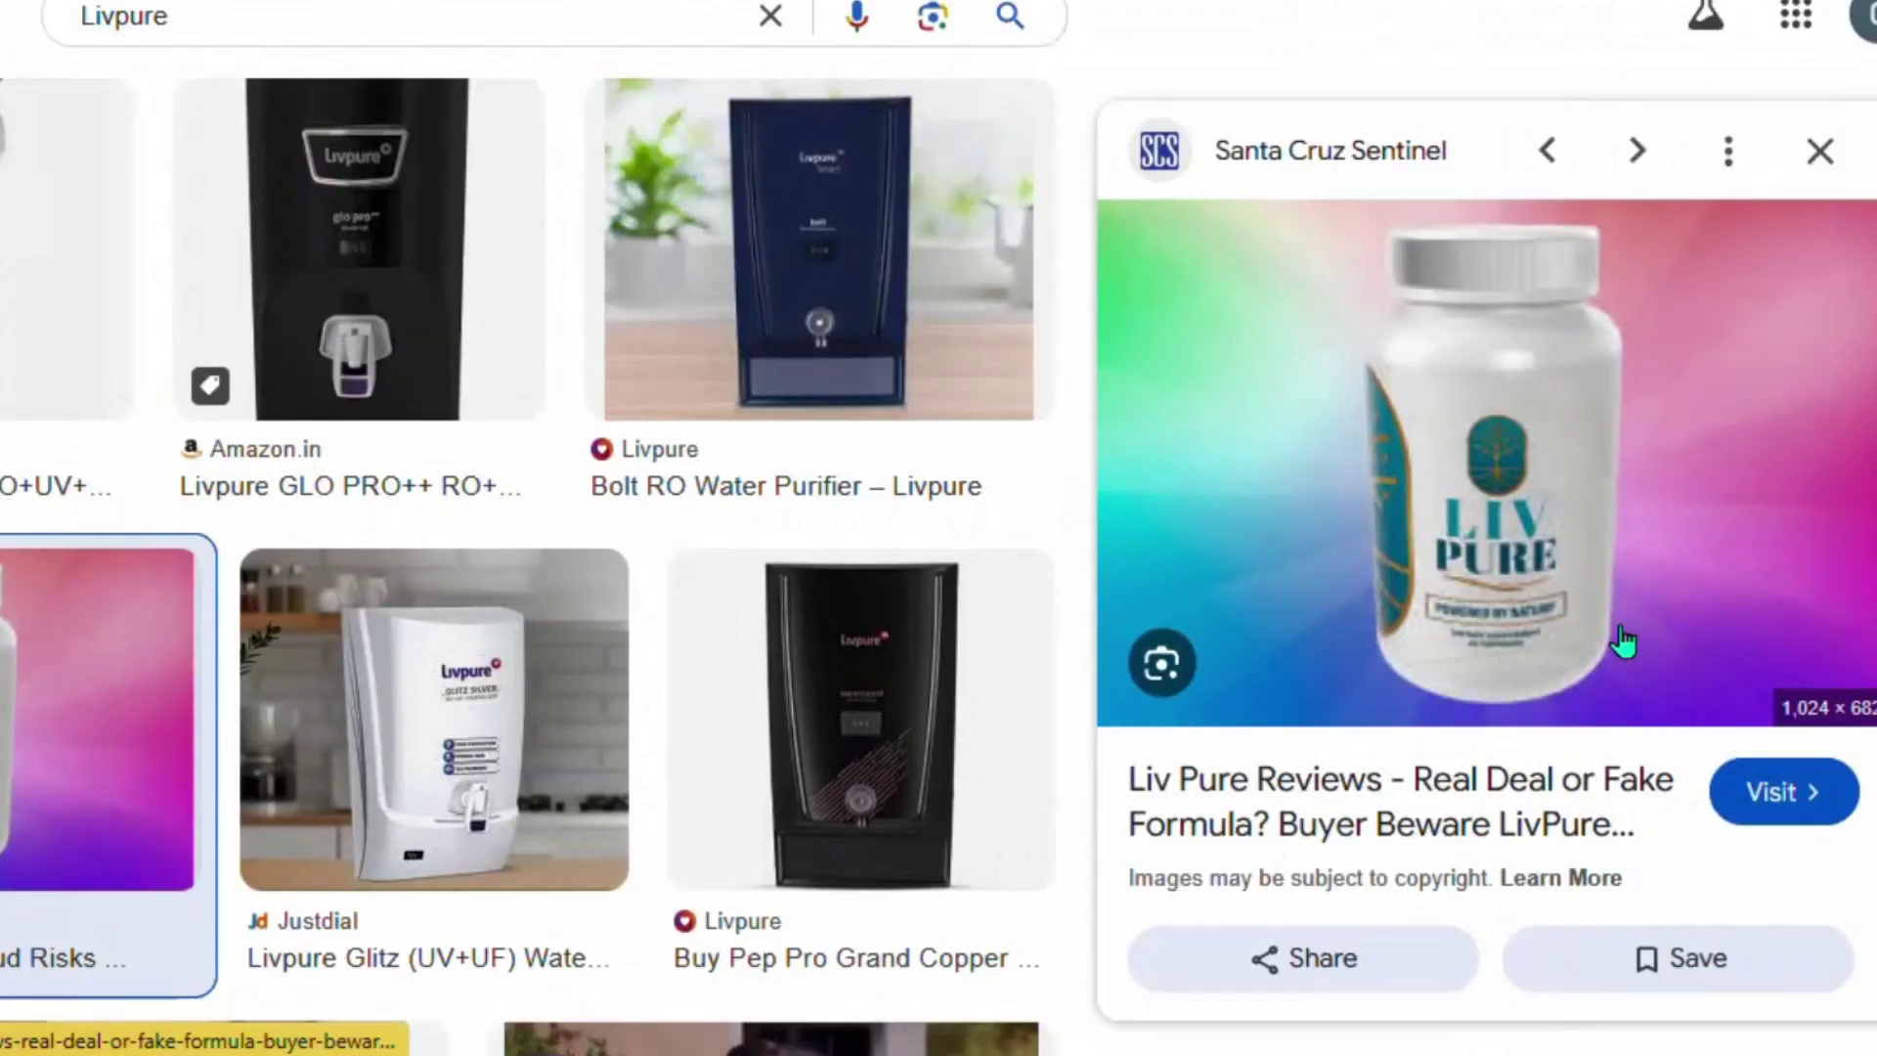
right_click(1431, 579)
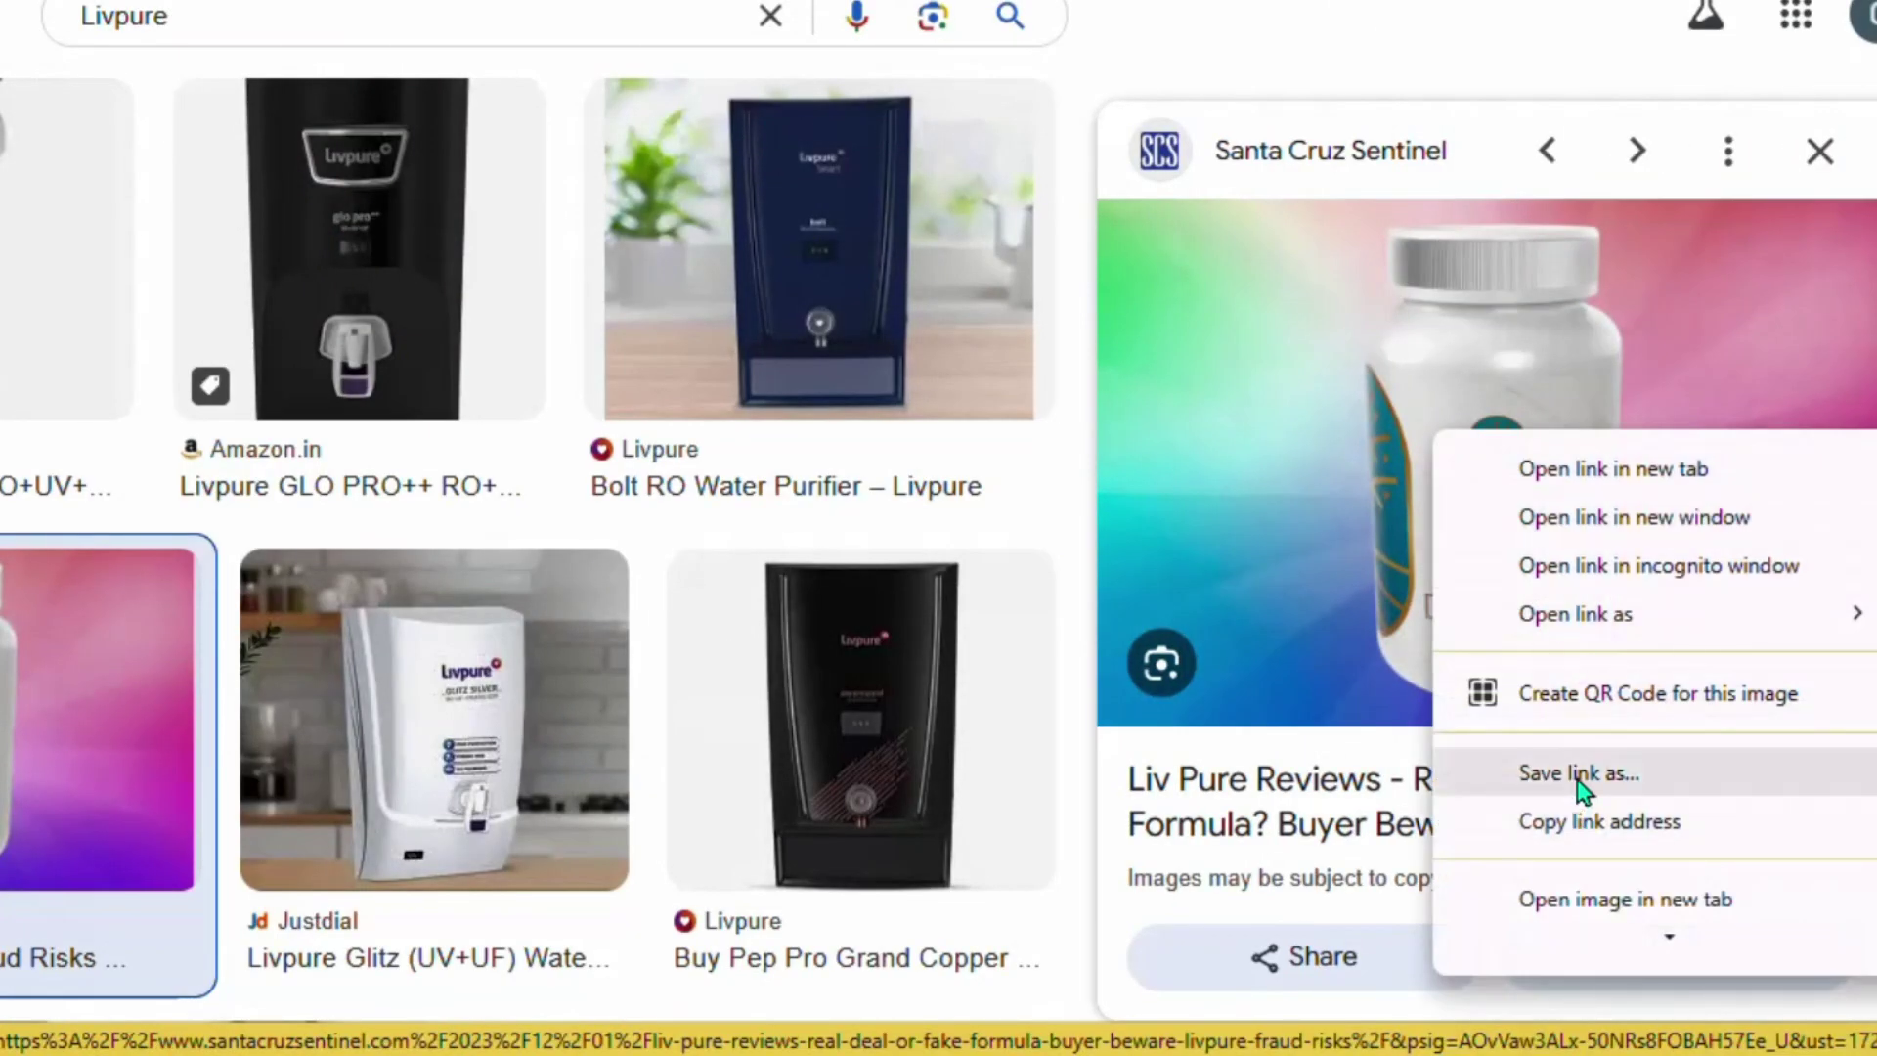
scroll(1617, 601, "down", 1)
left_click(1613, 885)
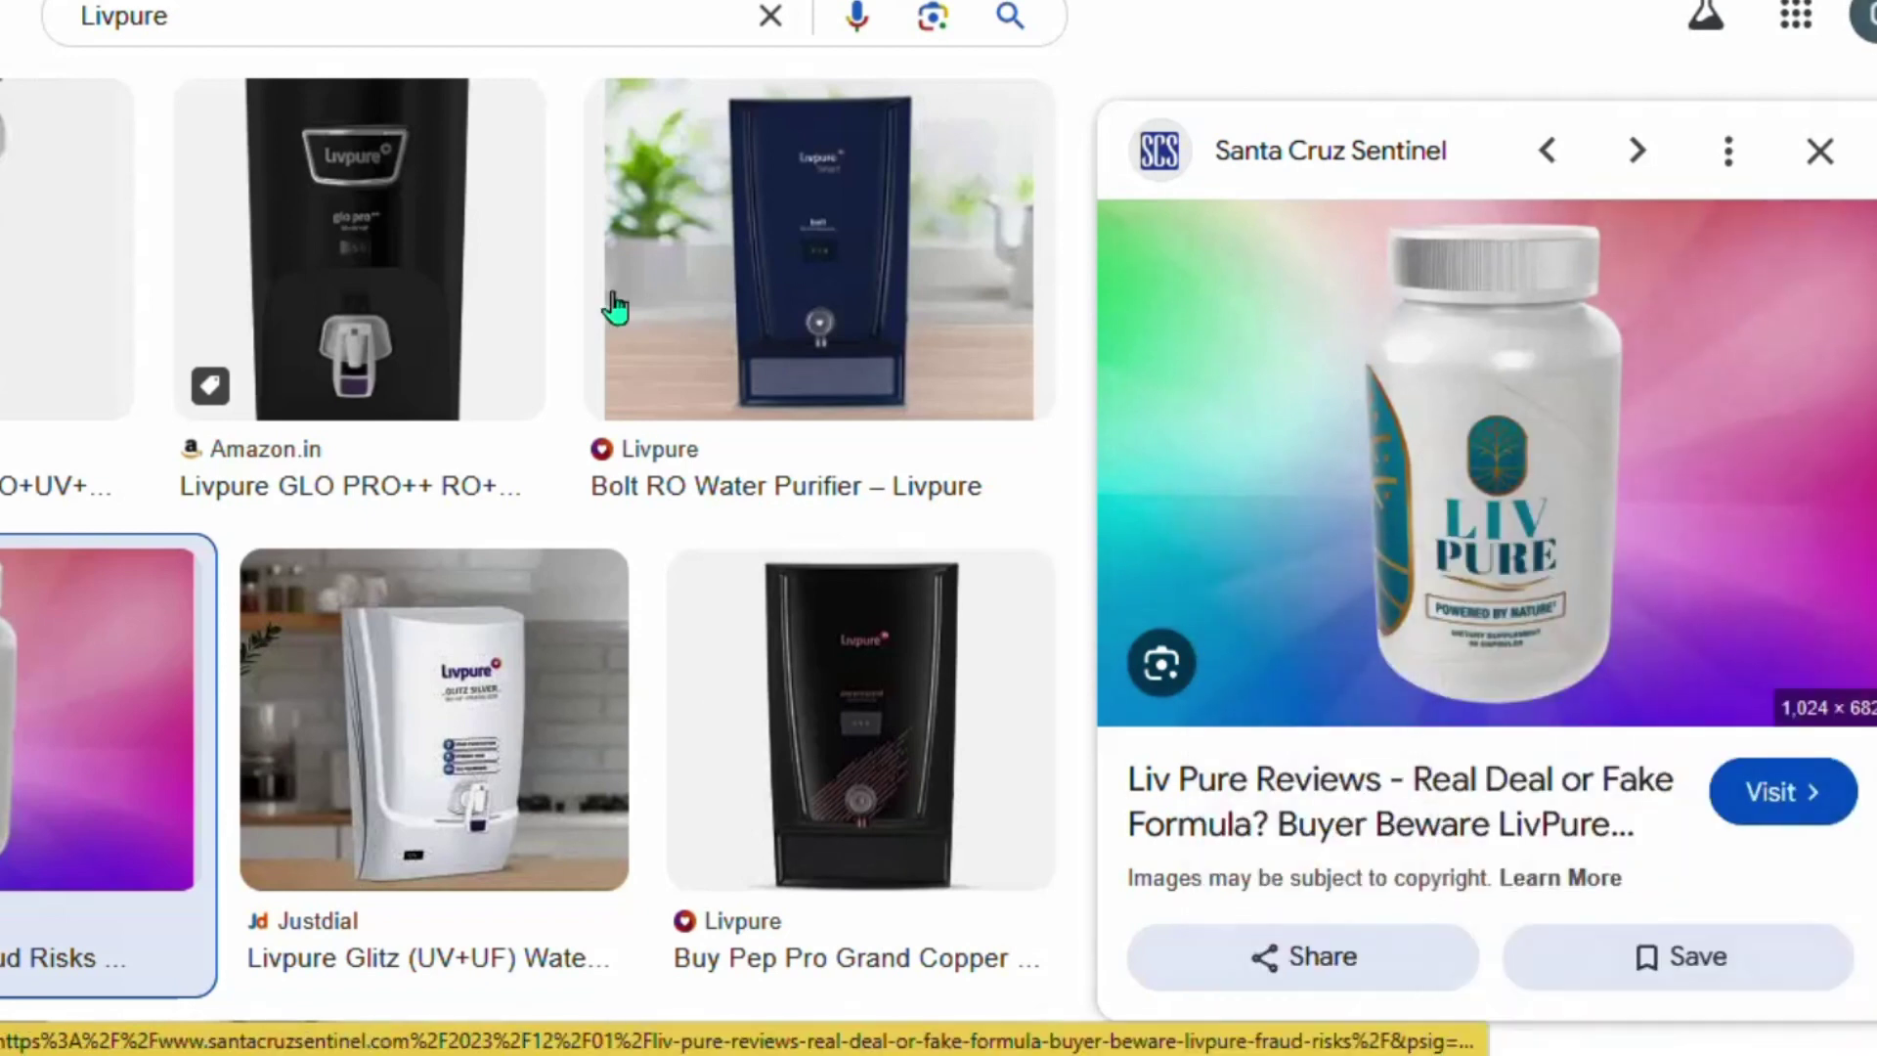
key("Return")
Step: Open the related Daily Democrat image of two Liv Pure bottles on a green stand and save it to the computer
scroll(1396, 645, "down", 5)
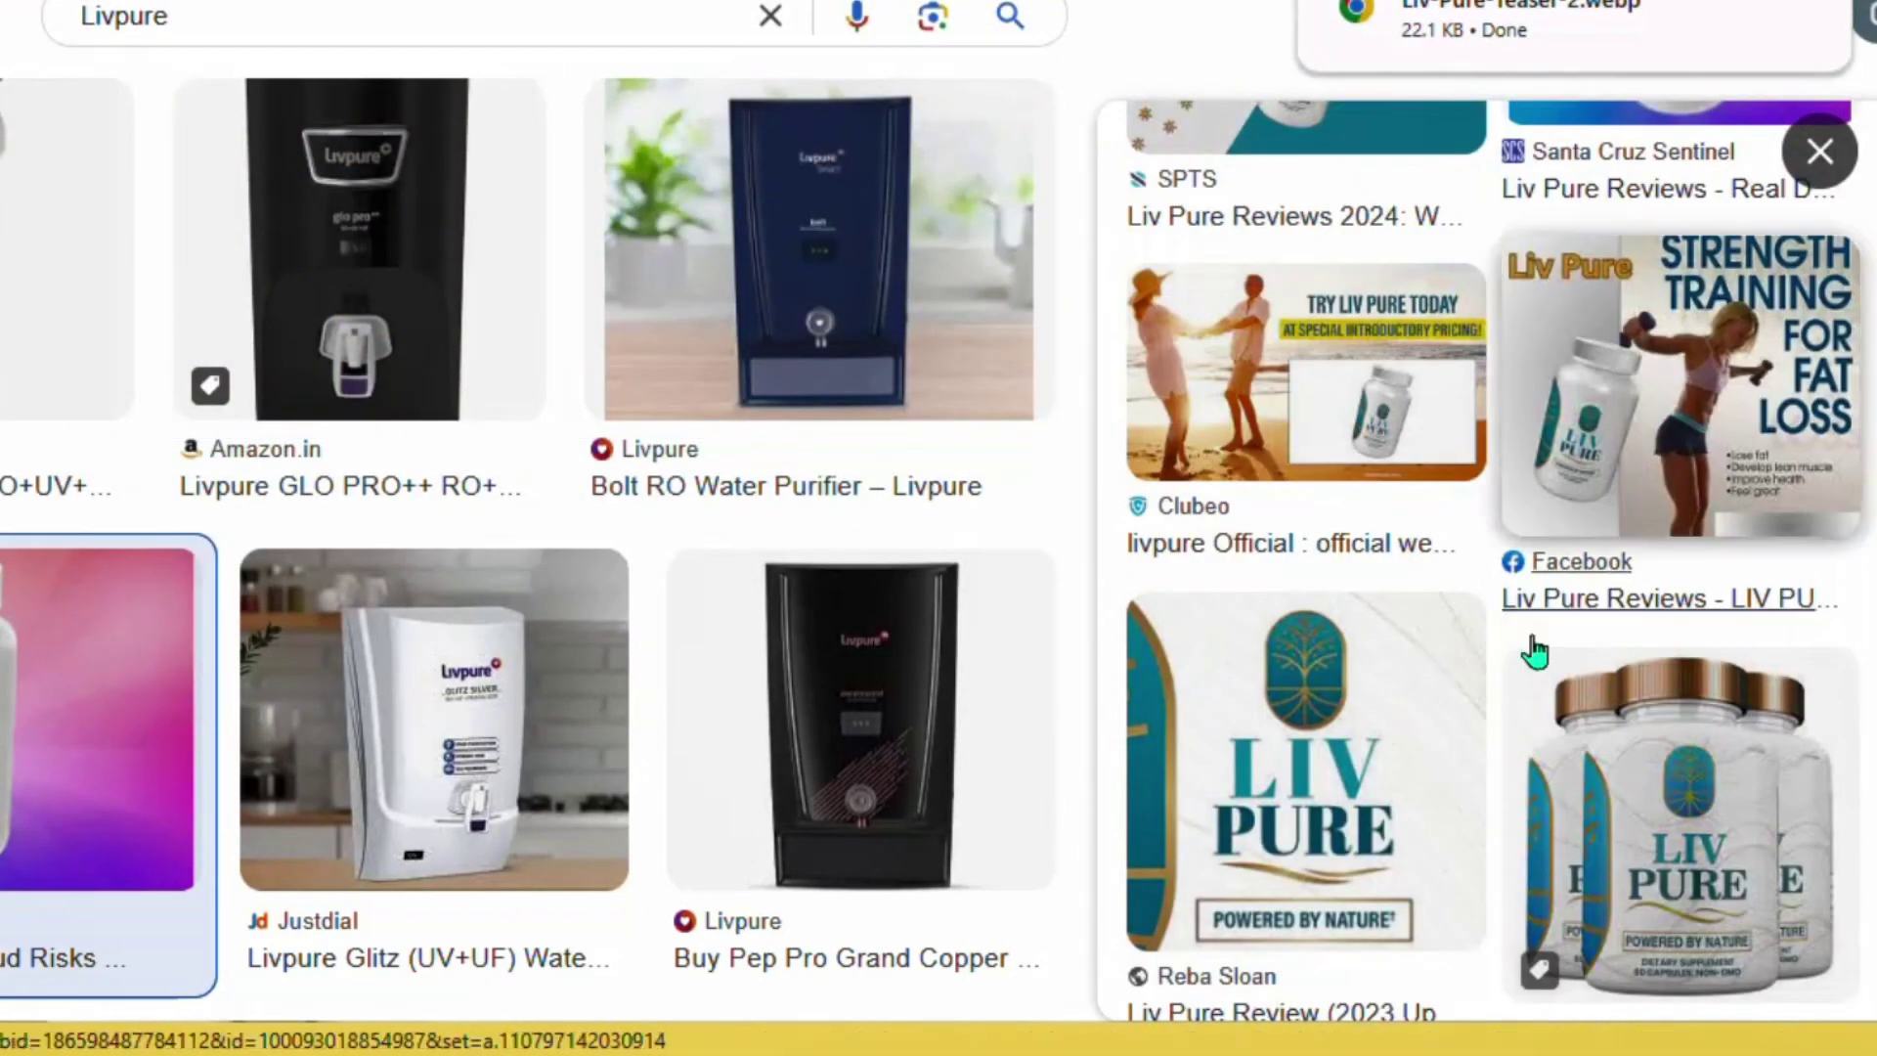
left_click(1512, 599)
left_click(1347, 363)
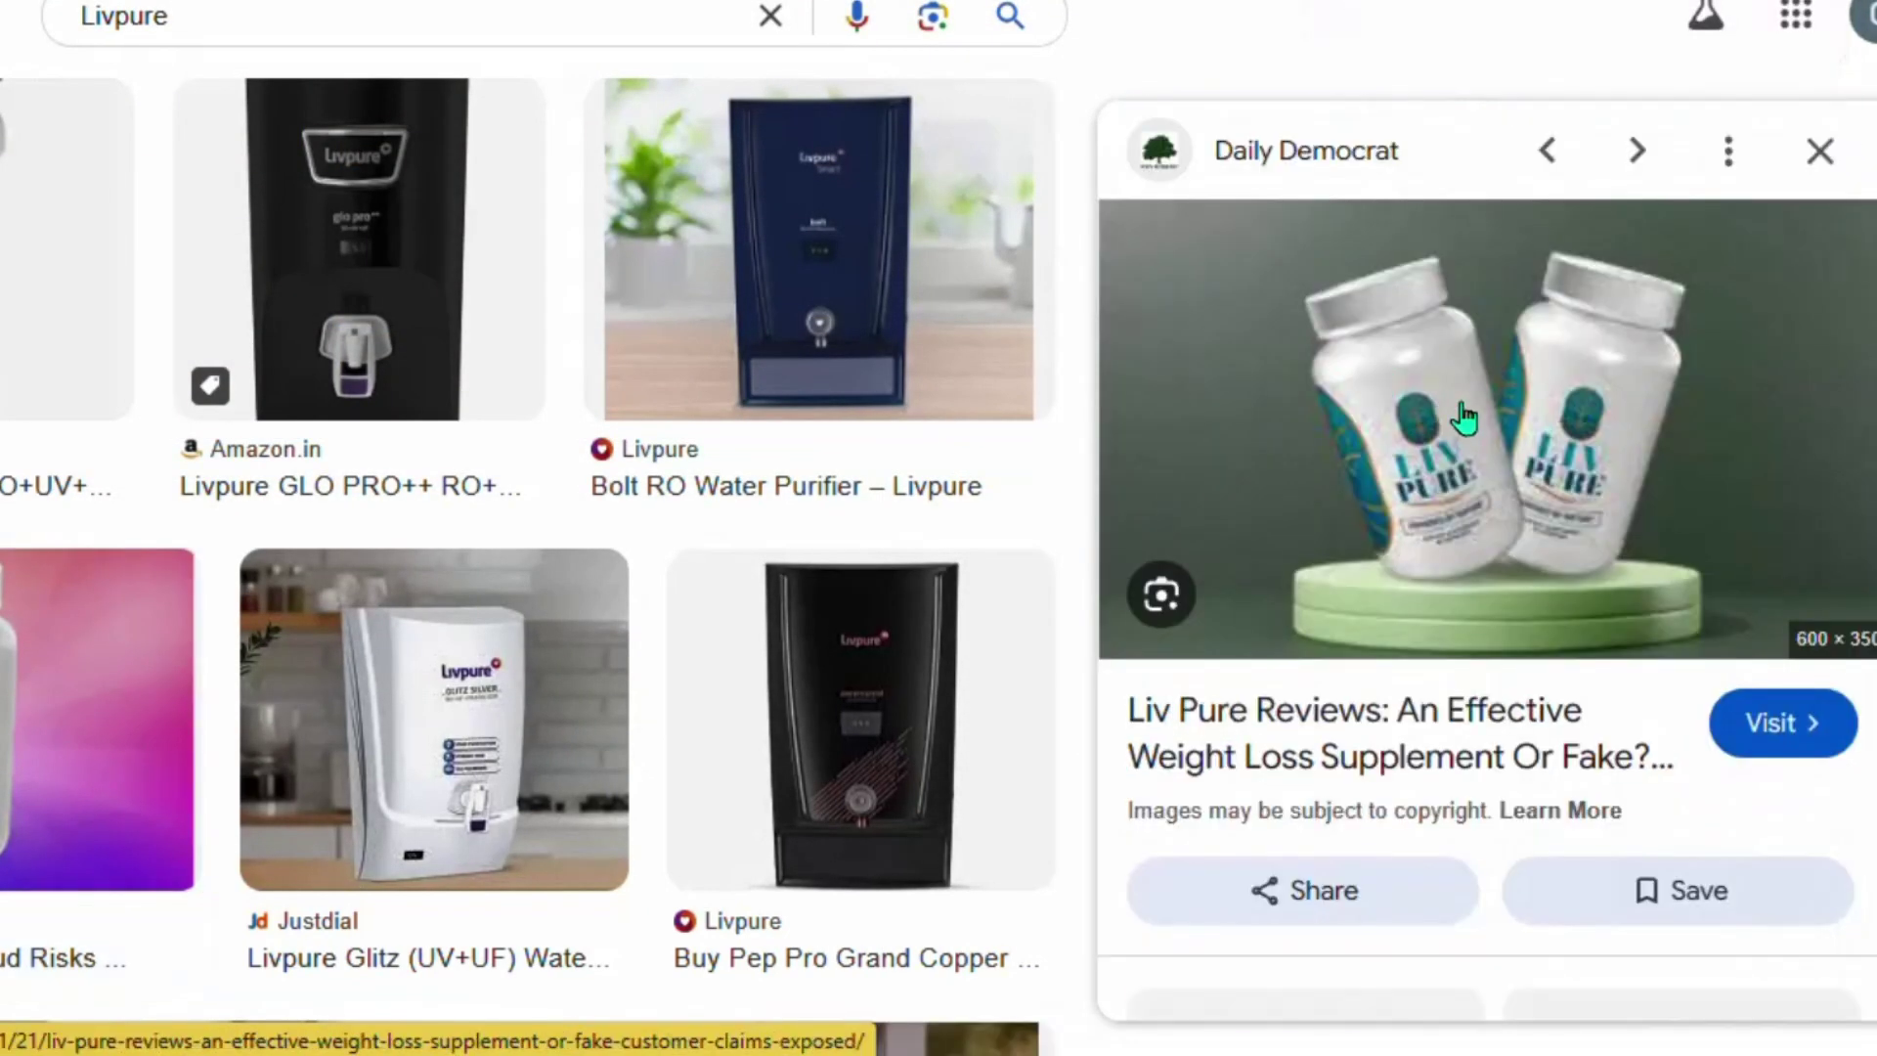
right_click(1473, 379)
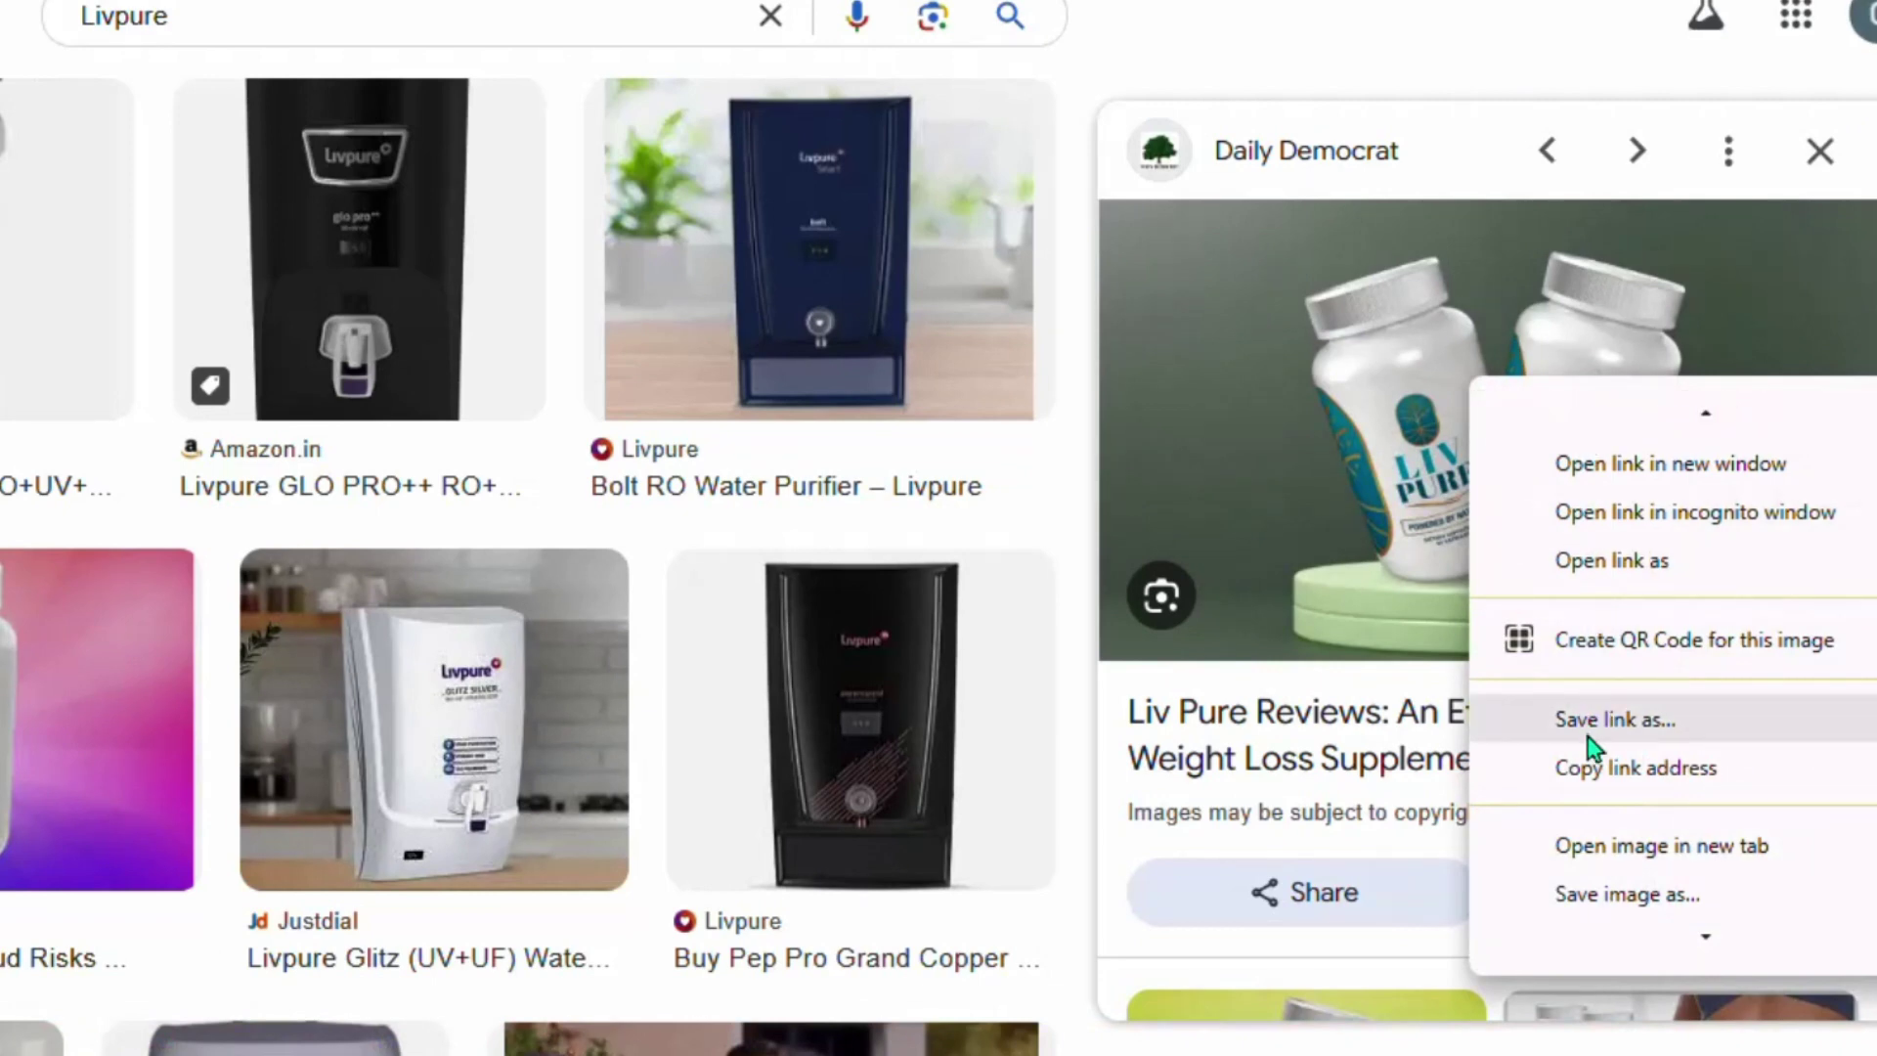
left_click(1613, 893)
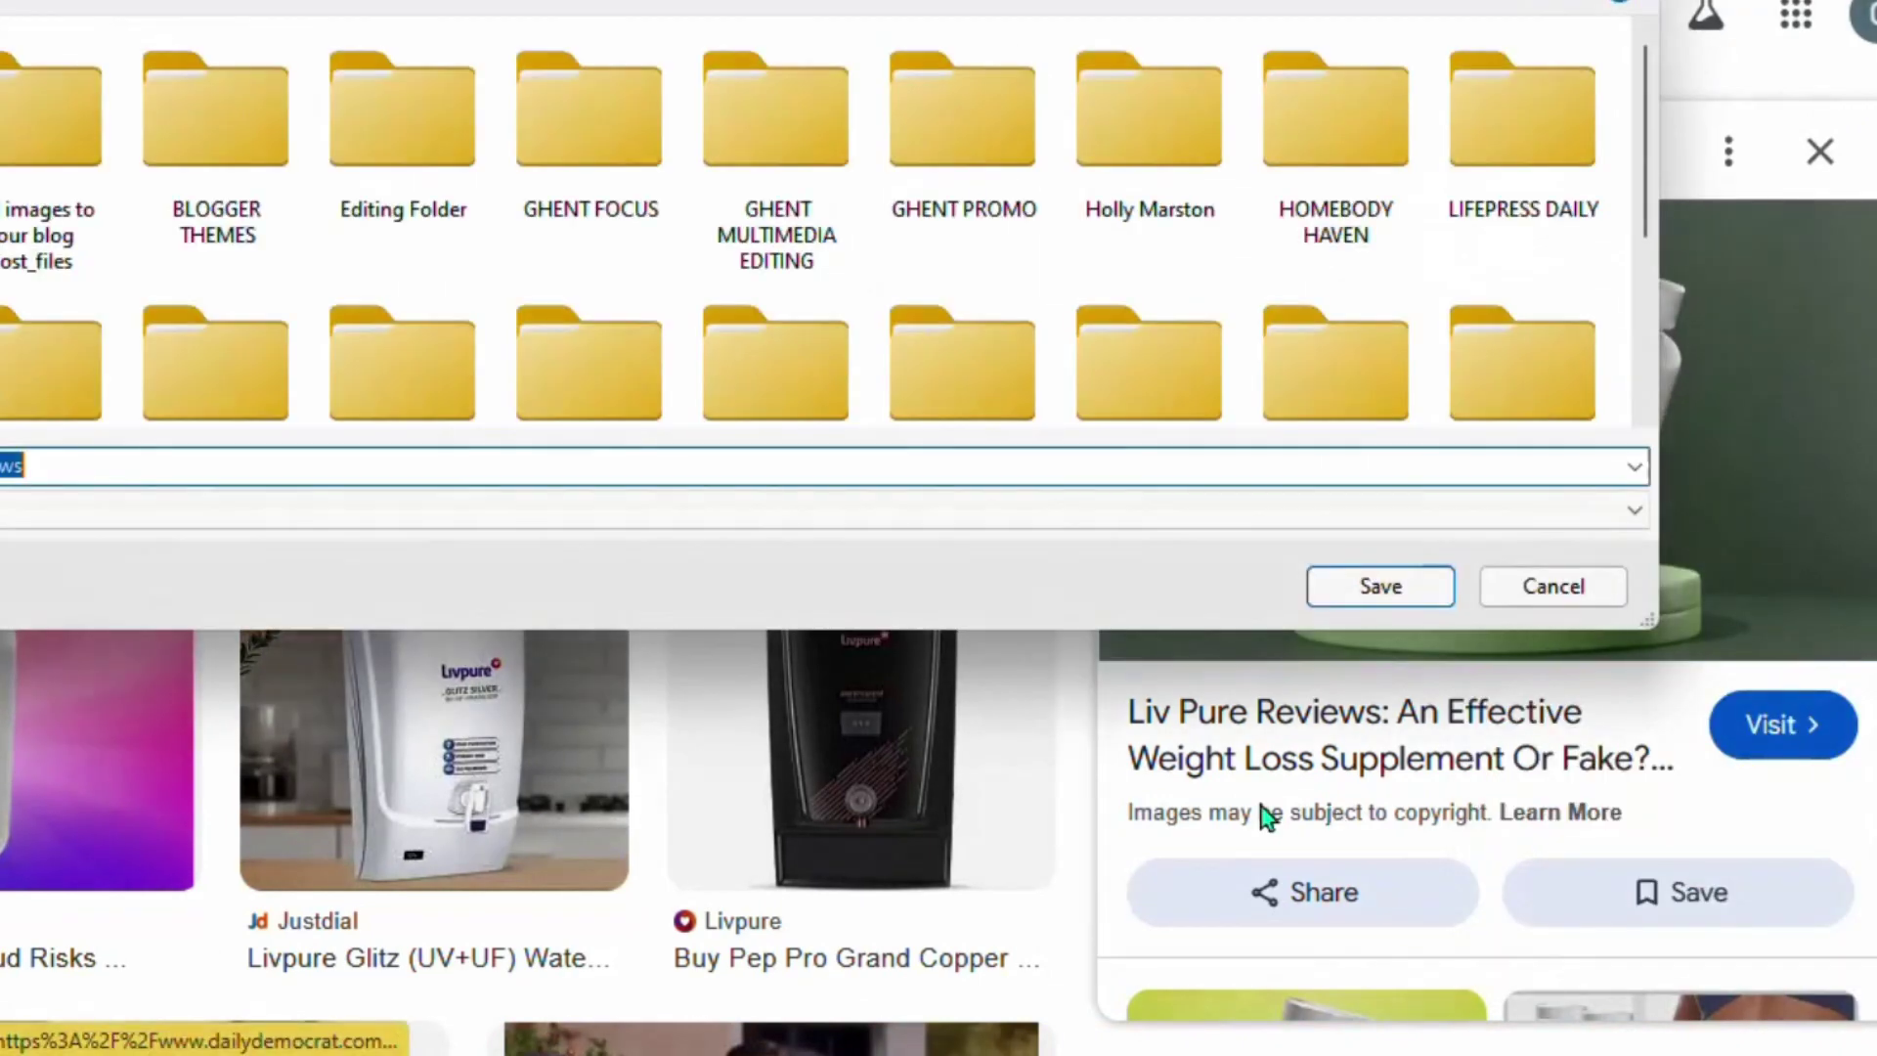
left_click(1376, 587)
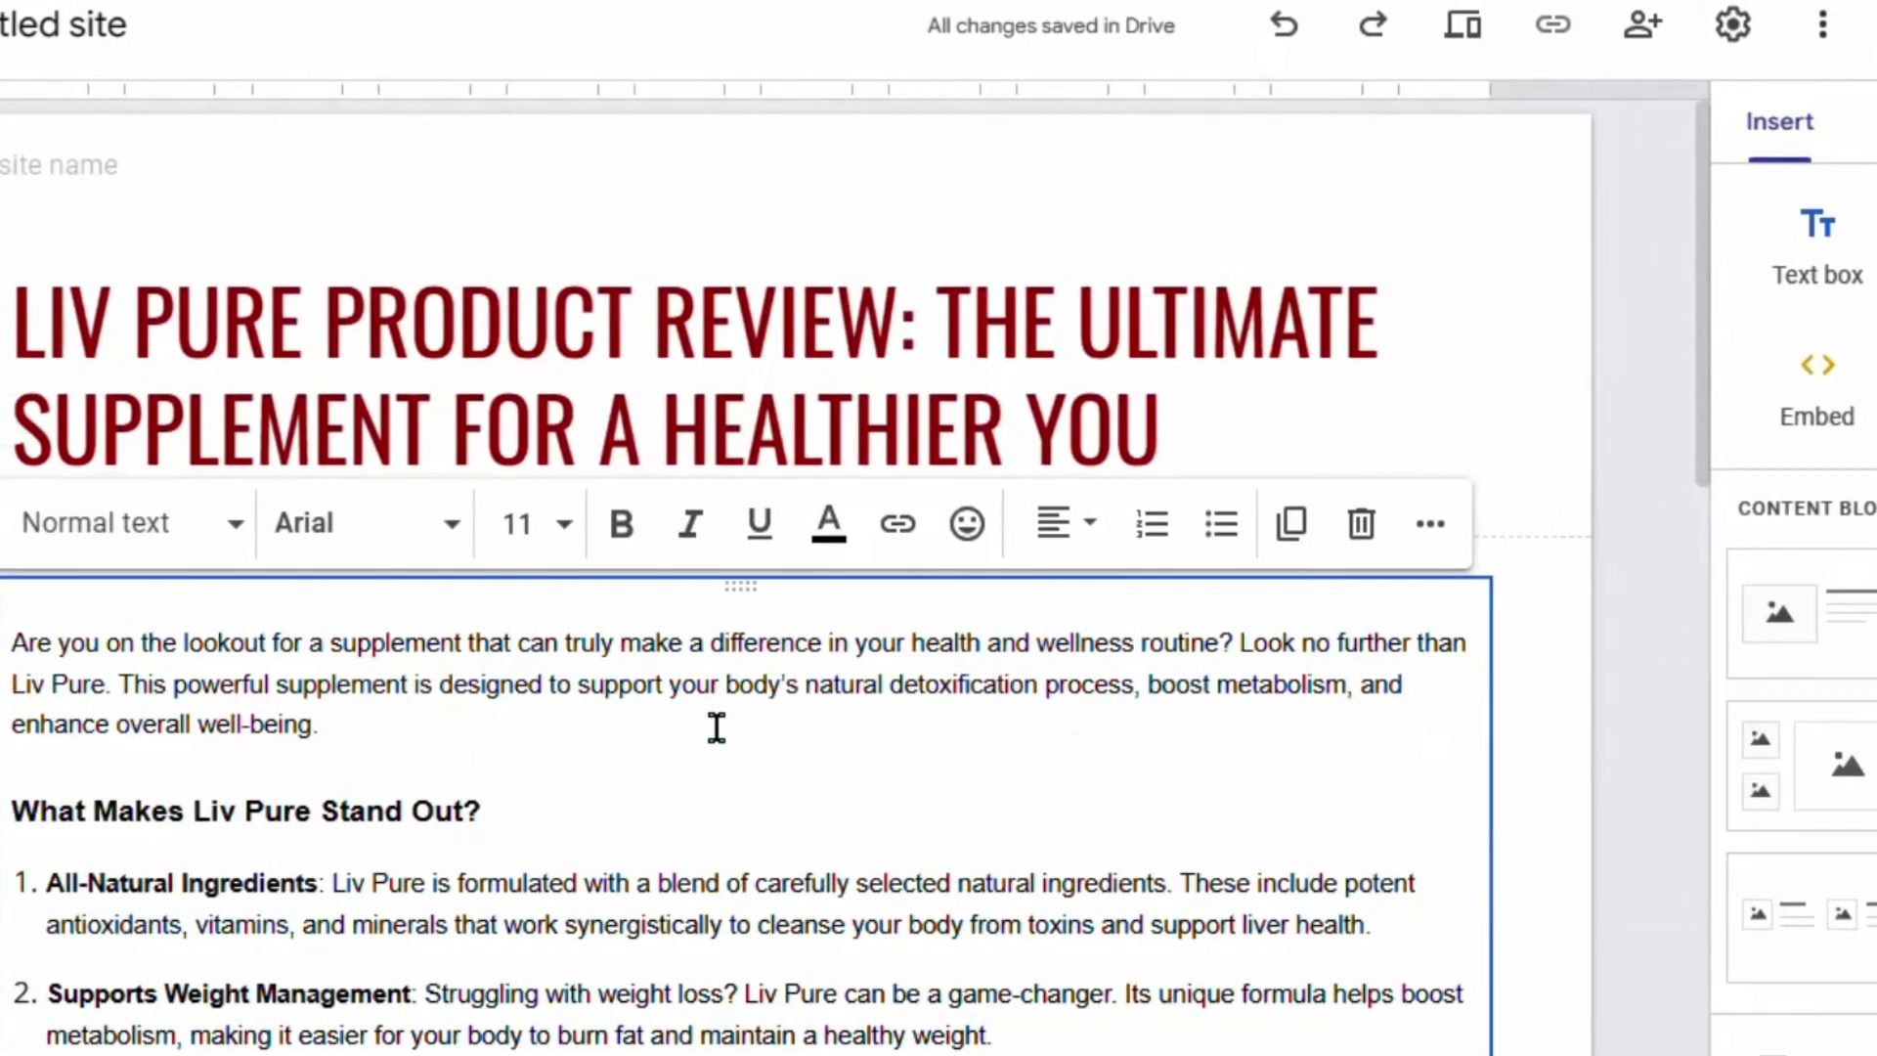
Step: Check the review page in Google Sites and add a blank line after the introductory paragraph
scroll(930, 707, "down", 5)
scroll(637, 745, "up", 8)
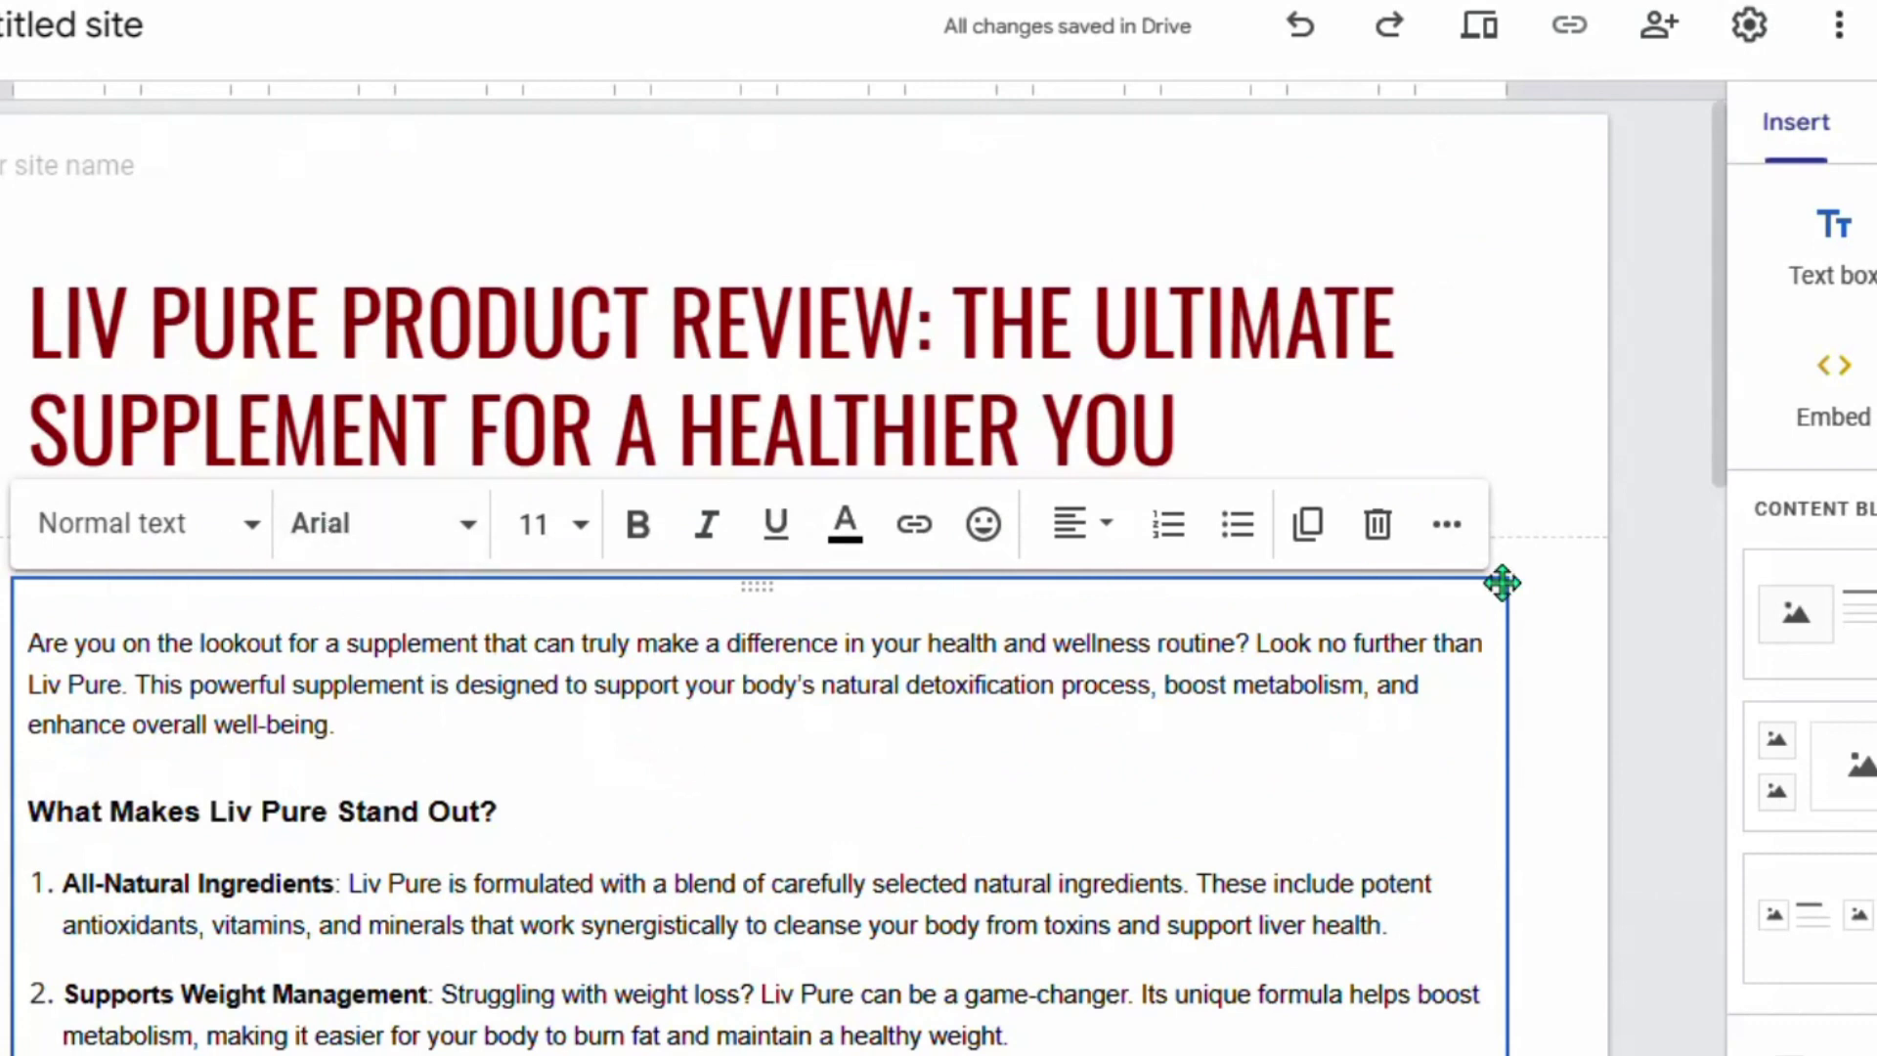
scroll(1515, 684, "down", 10)
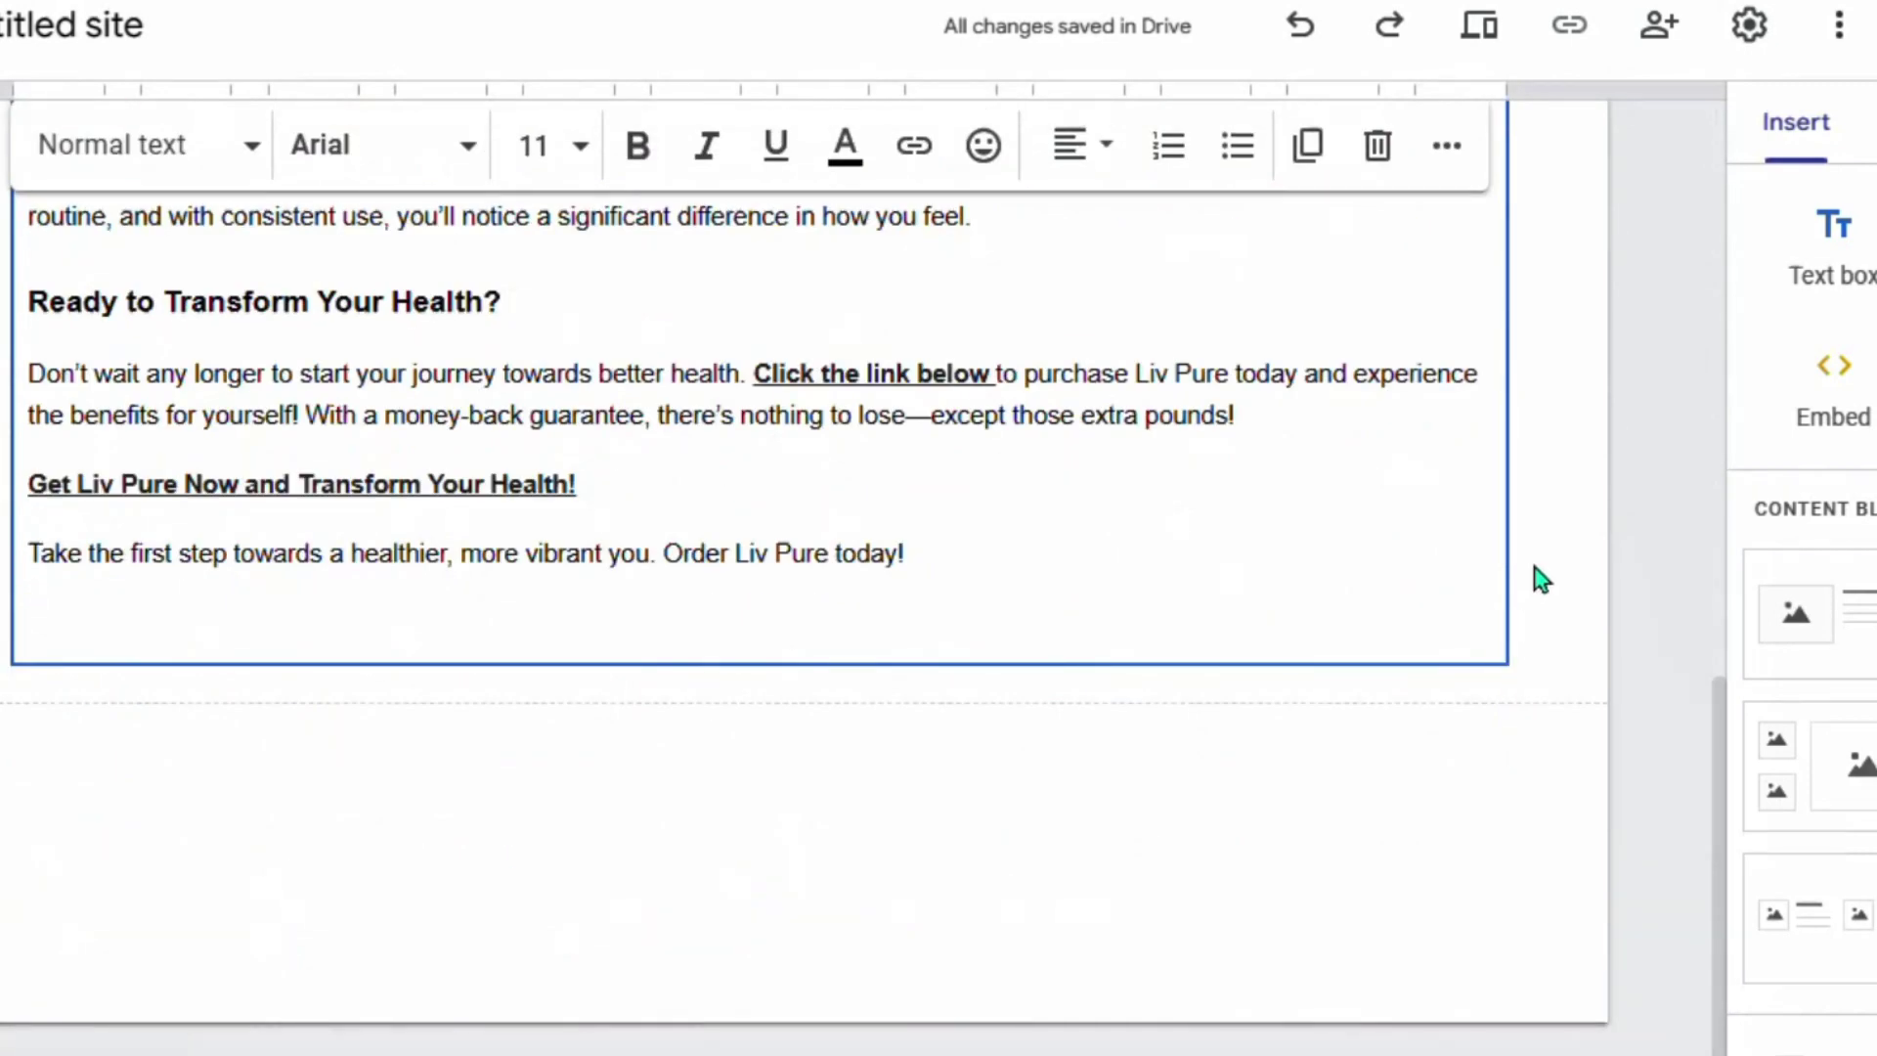
scroll(1118, 557, "up", 6)
scroll(746, 534, "up", 5)
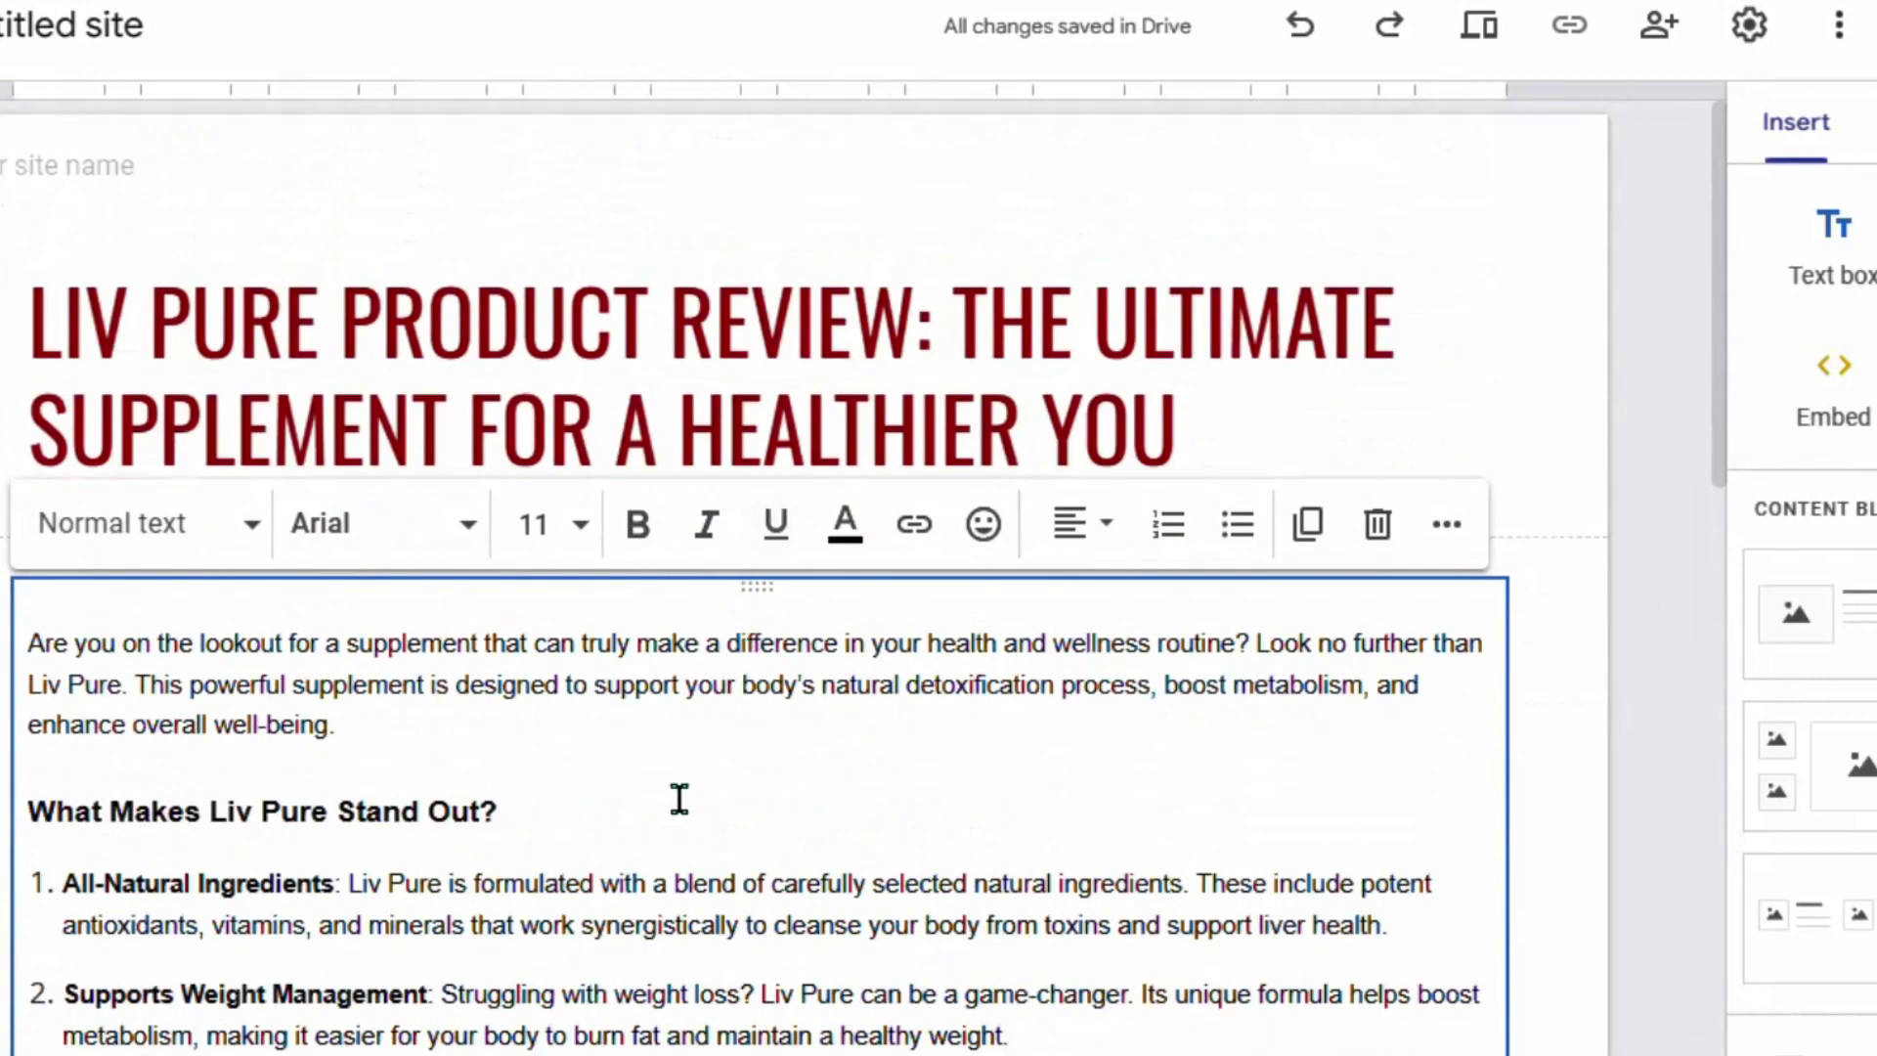
left_click(374, 724)
key("Return")
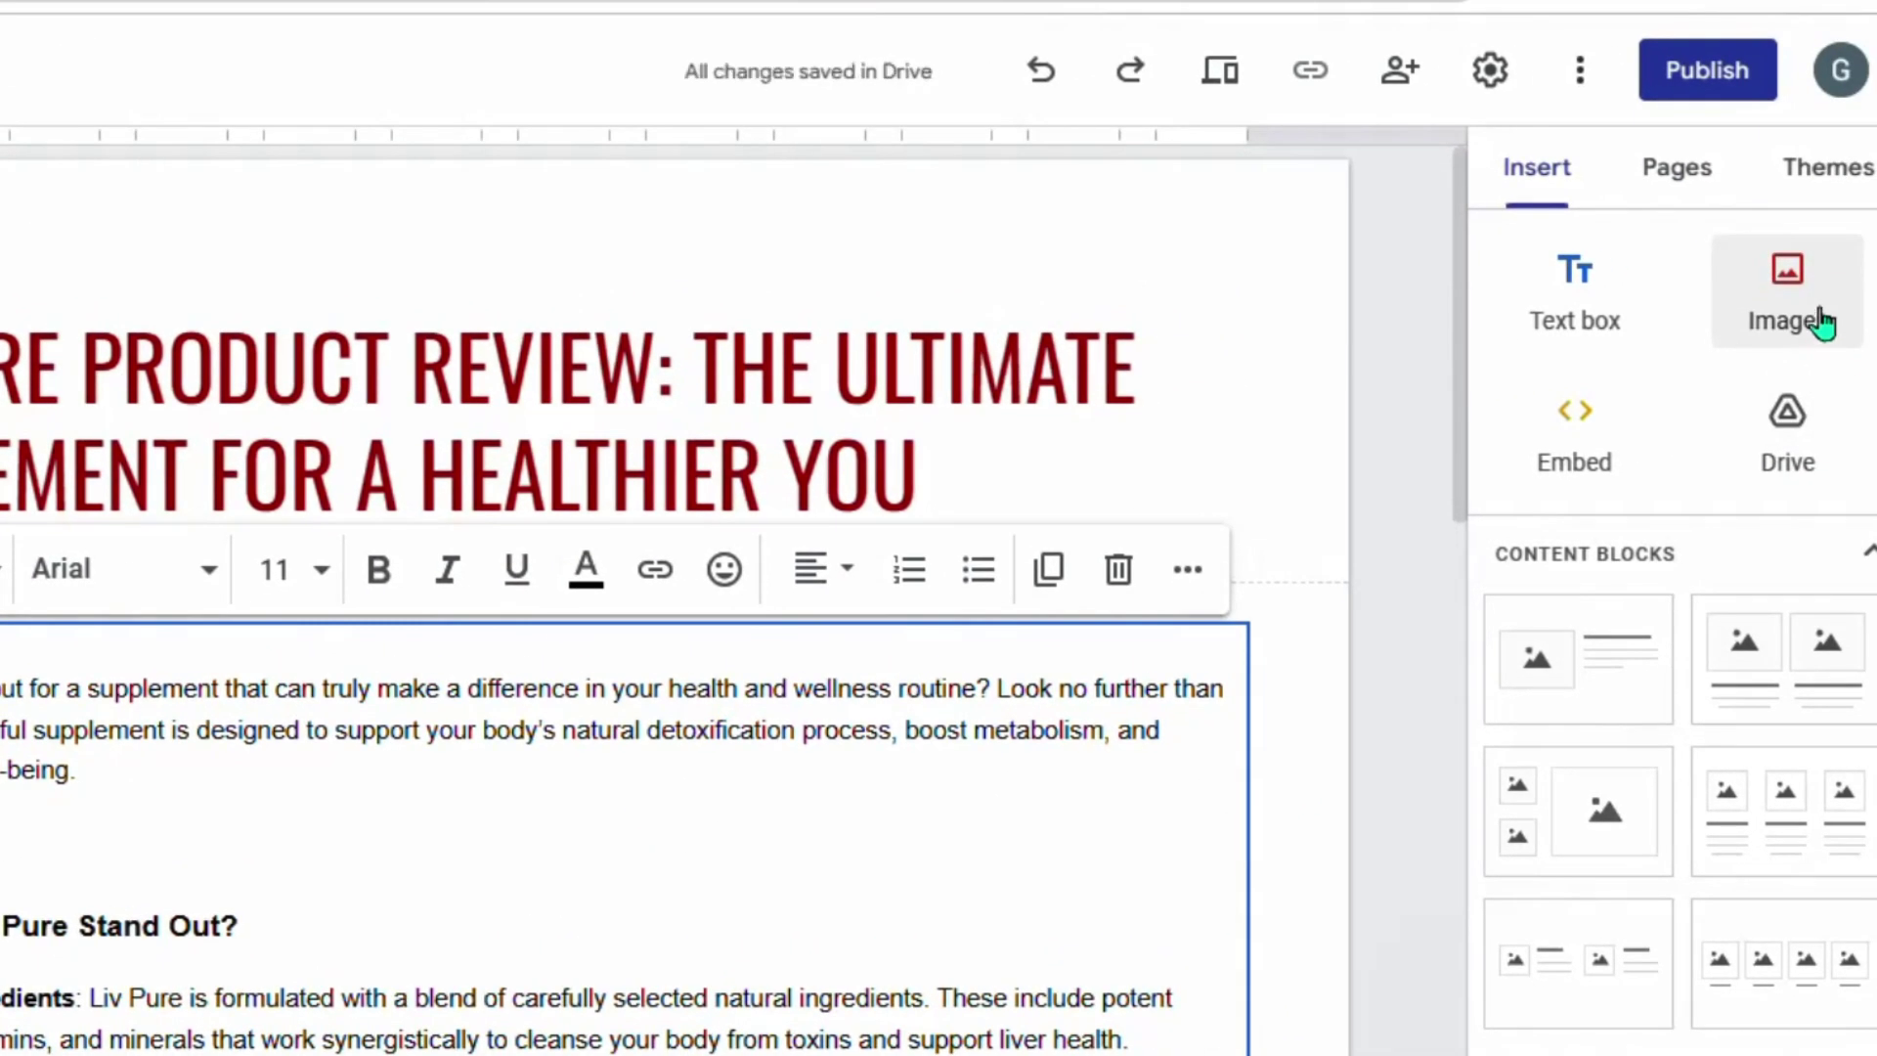
Step: Upload the Liv Pure bottle image with the yellow-green background from the computer and enlarge it to nearly half the page width
left_click(1820, 321)
left_click(1785, 420)
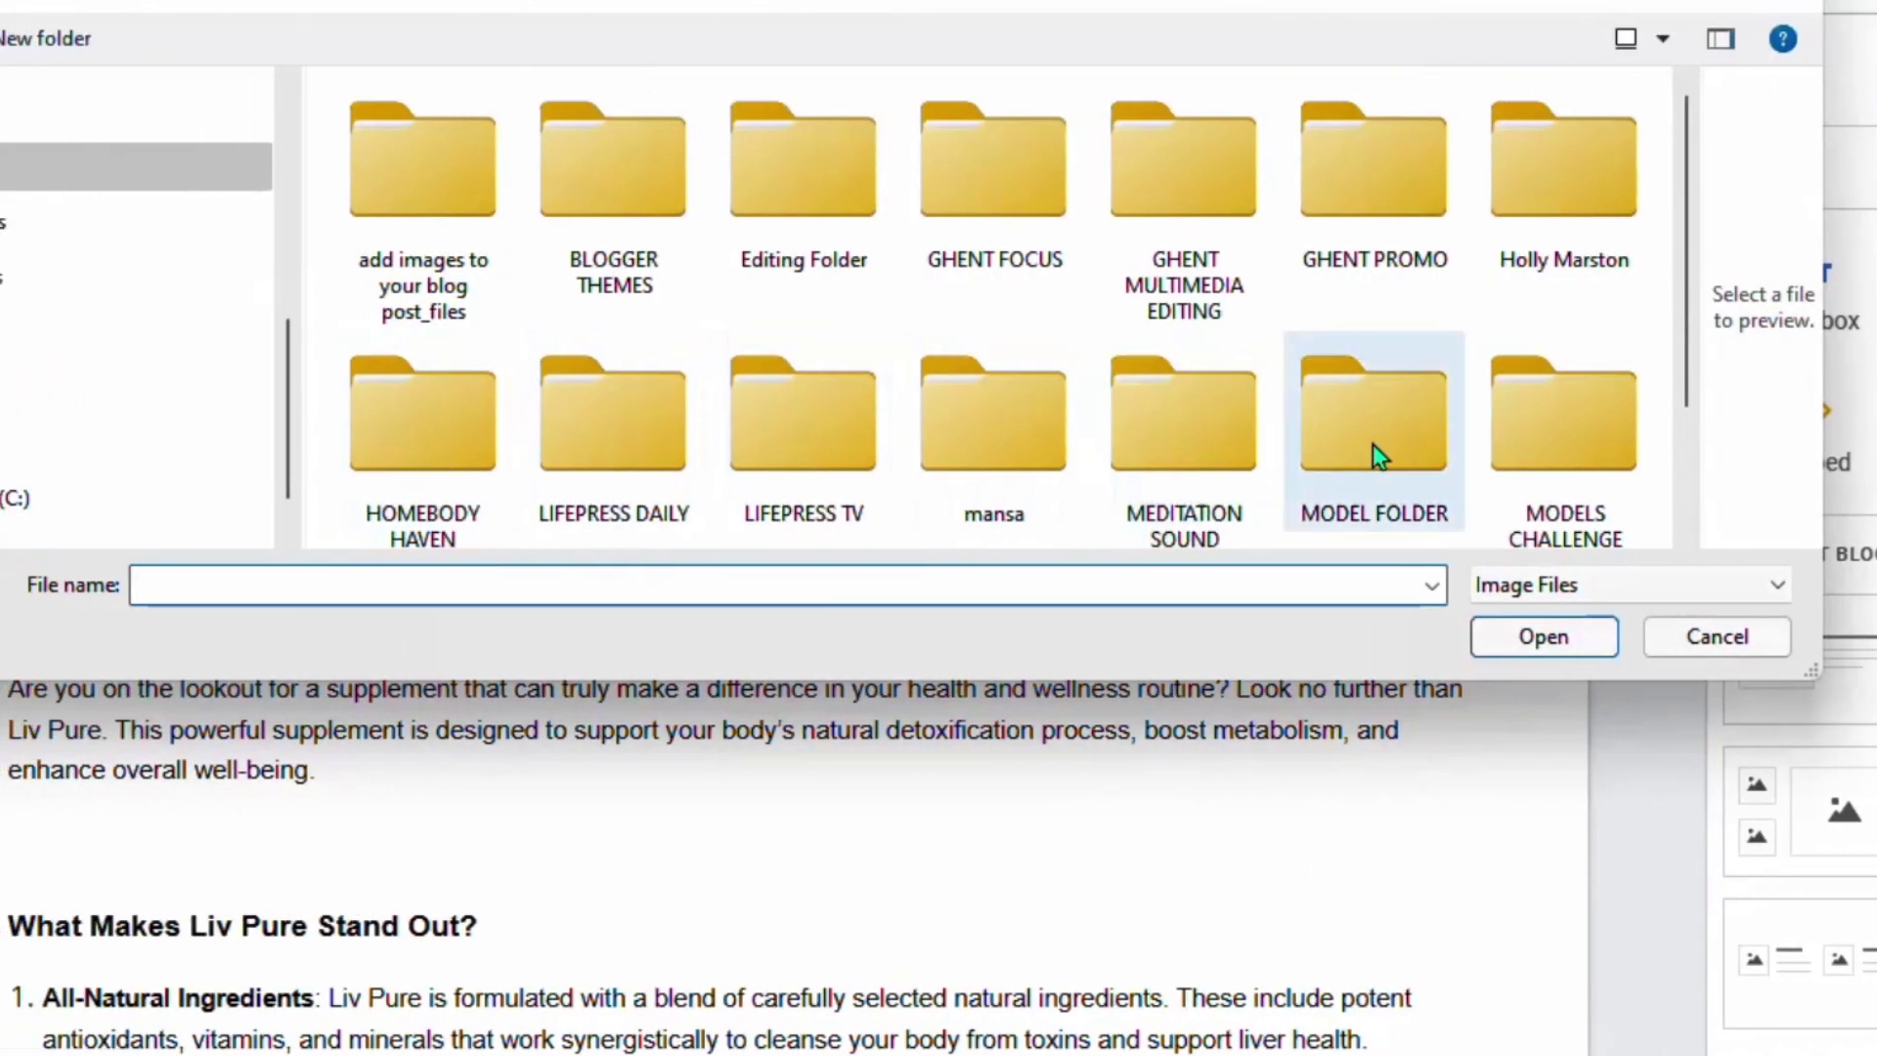
scroll(1373, 450, "down", 3)
double_click(1528, 459)
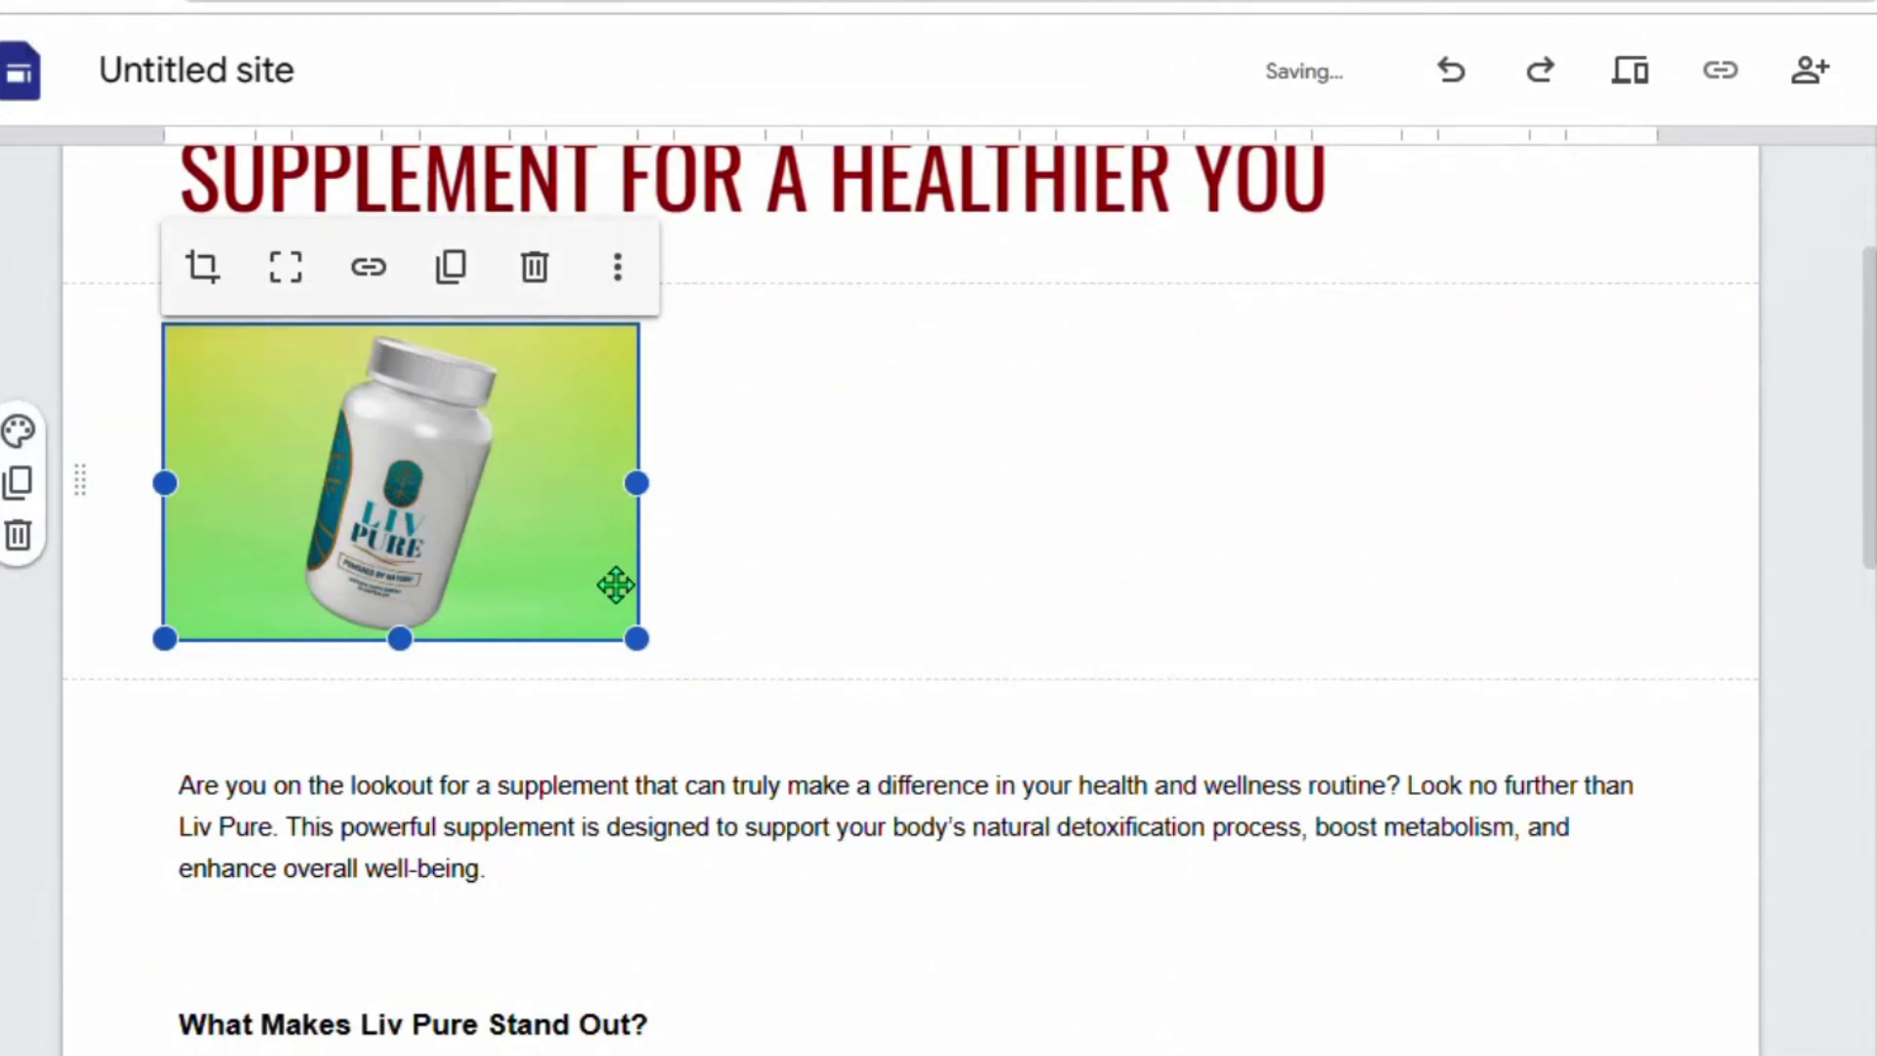
left_click_drag(643, 493, 894, 491)
left_click_drag(528, 640, 537, 837)
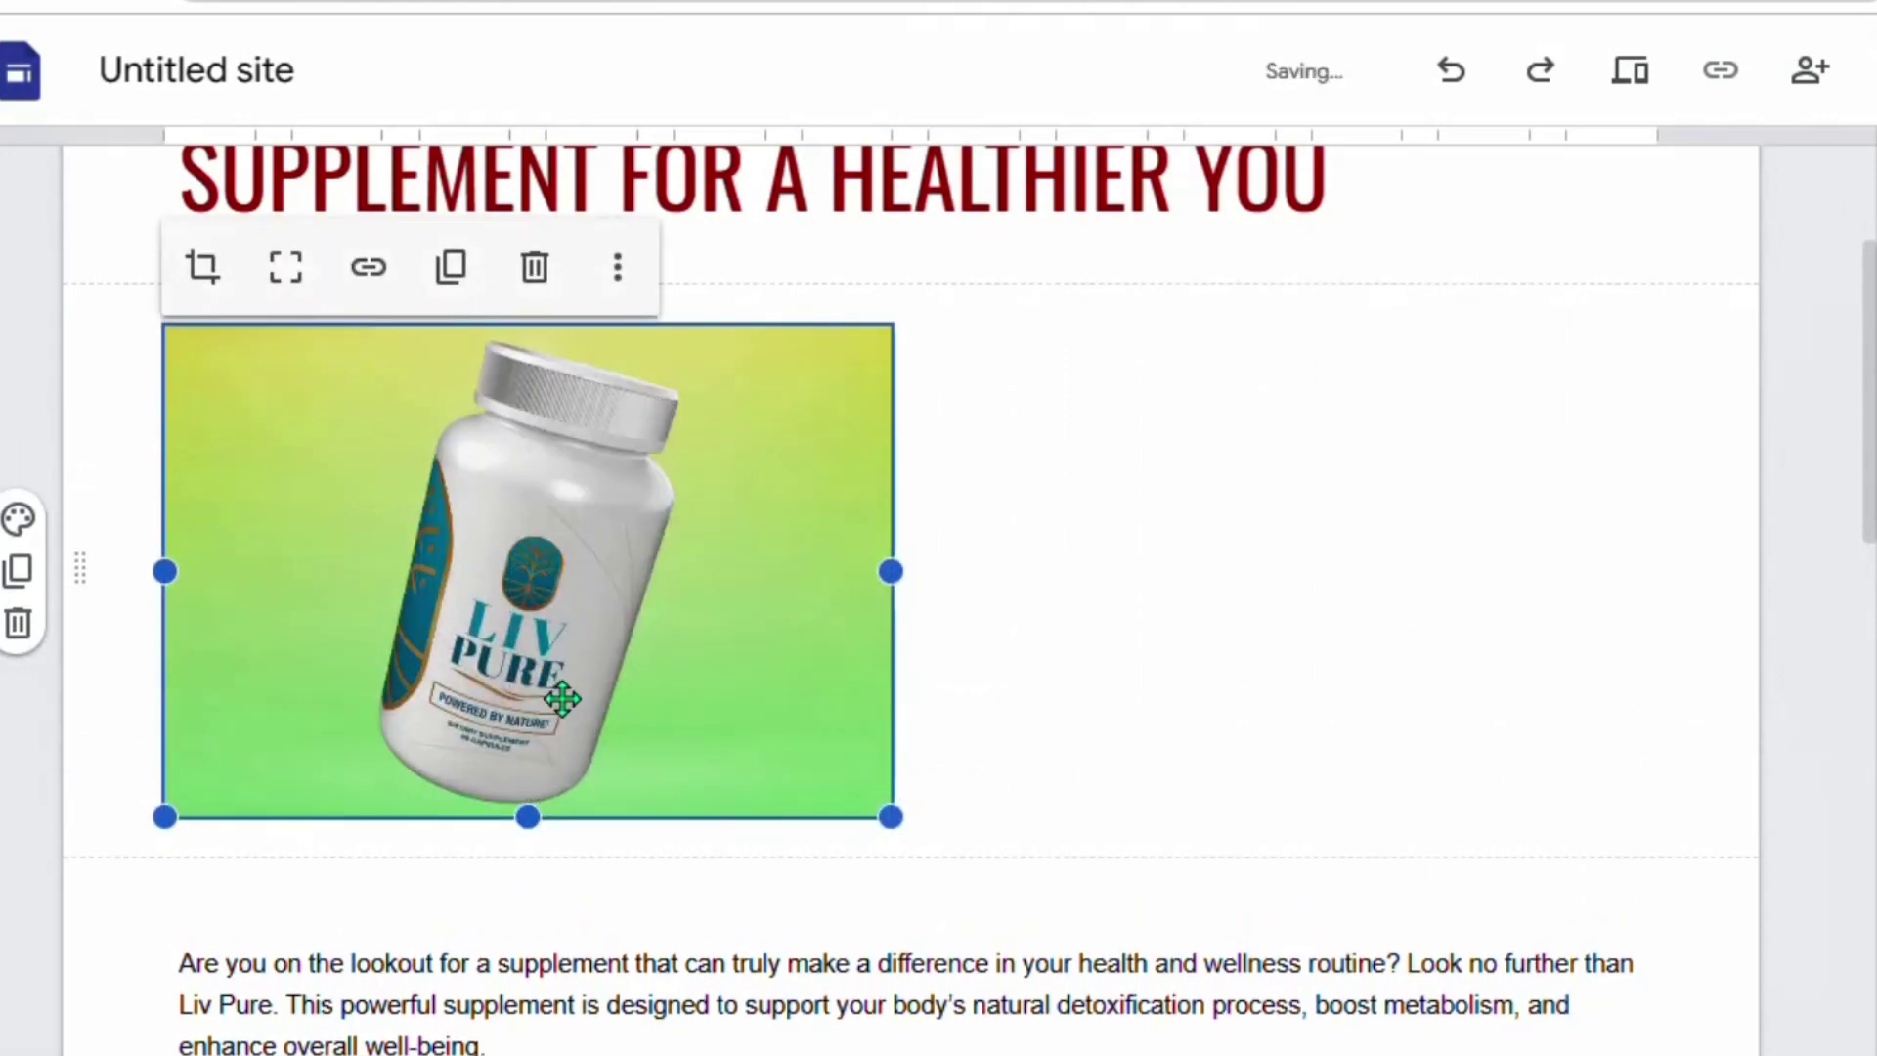
Step: Centre the bottle image on the page and publish the site to the web at the address livepurereview2024
left_click_drag(594, 647, 796, 565)
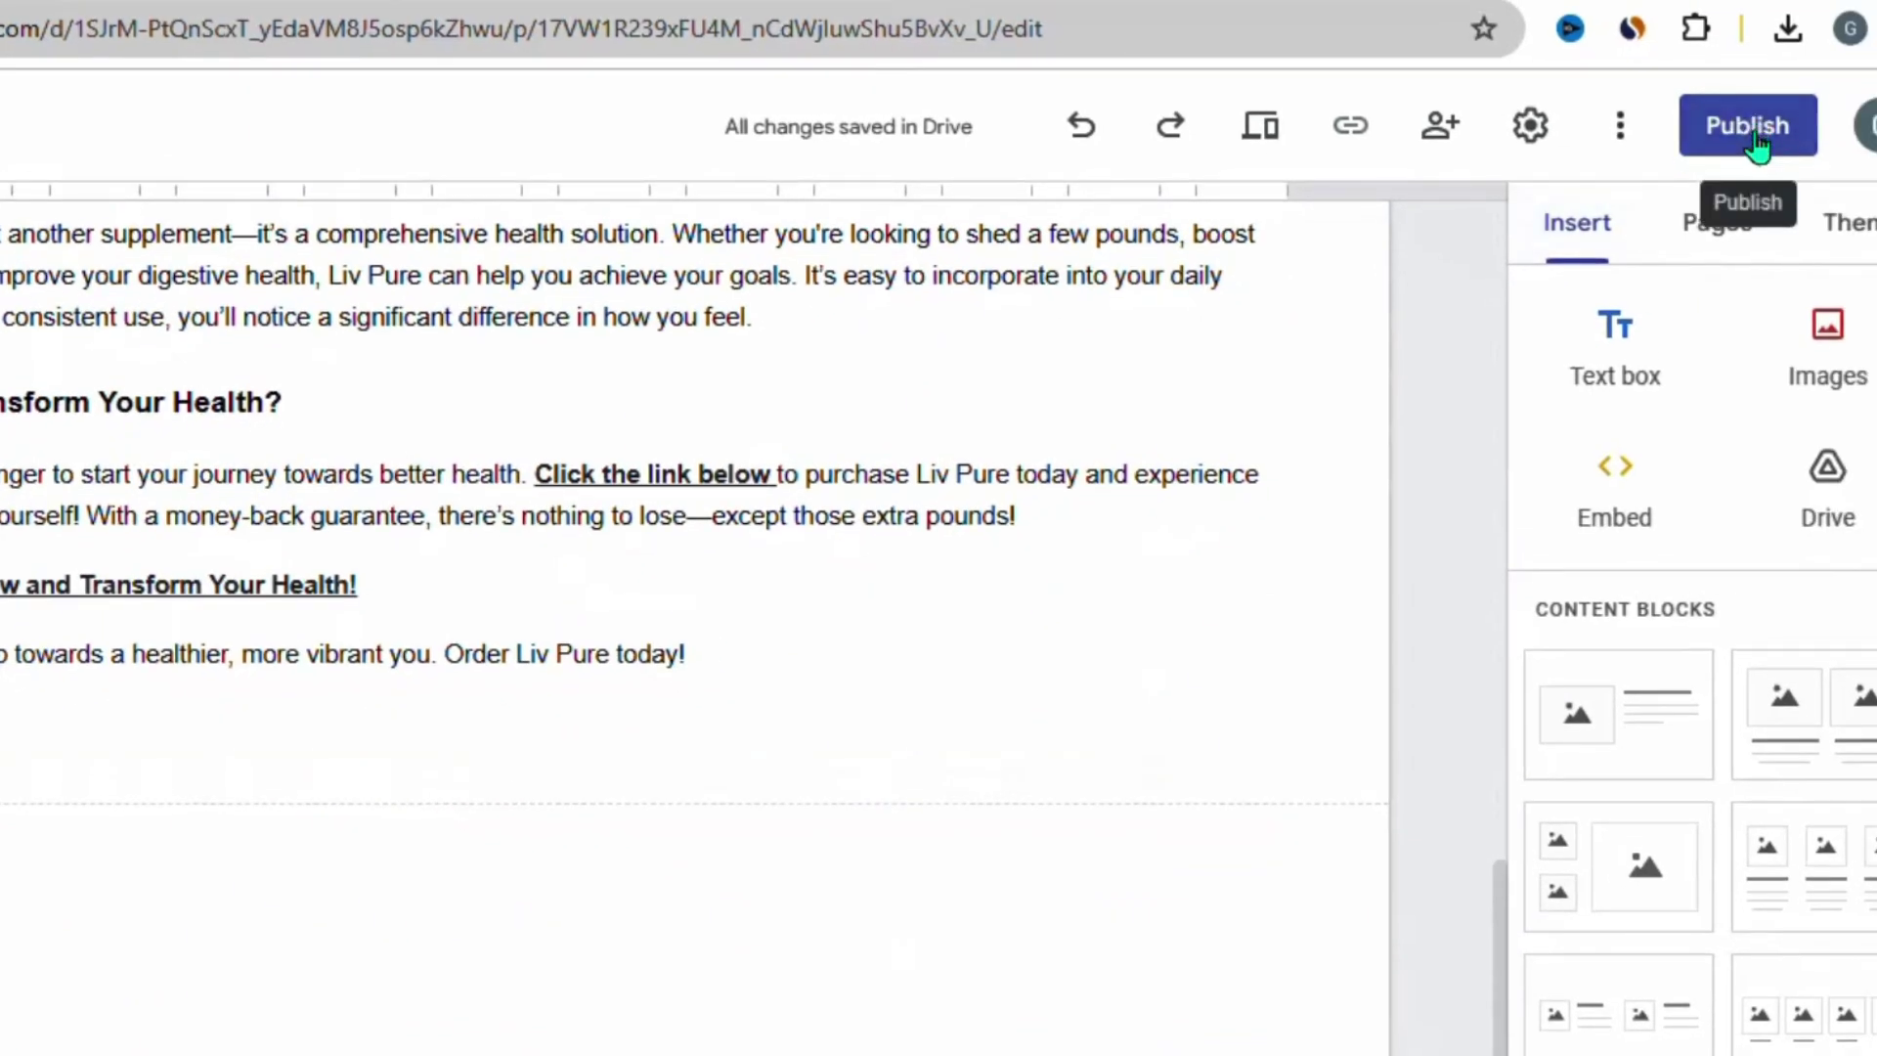
left_click(1754, 137)
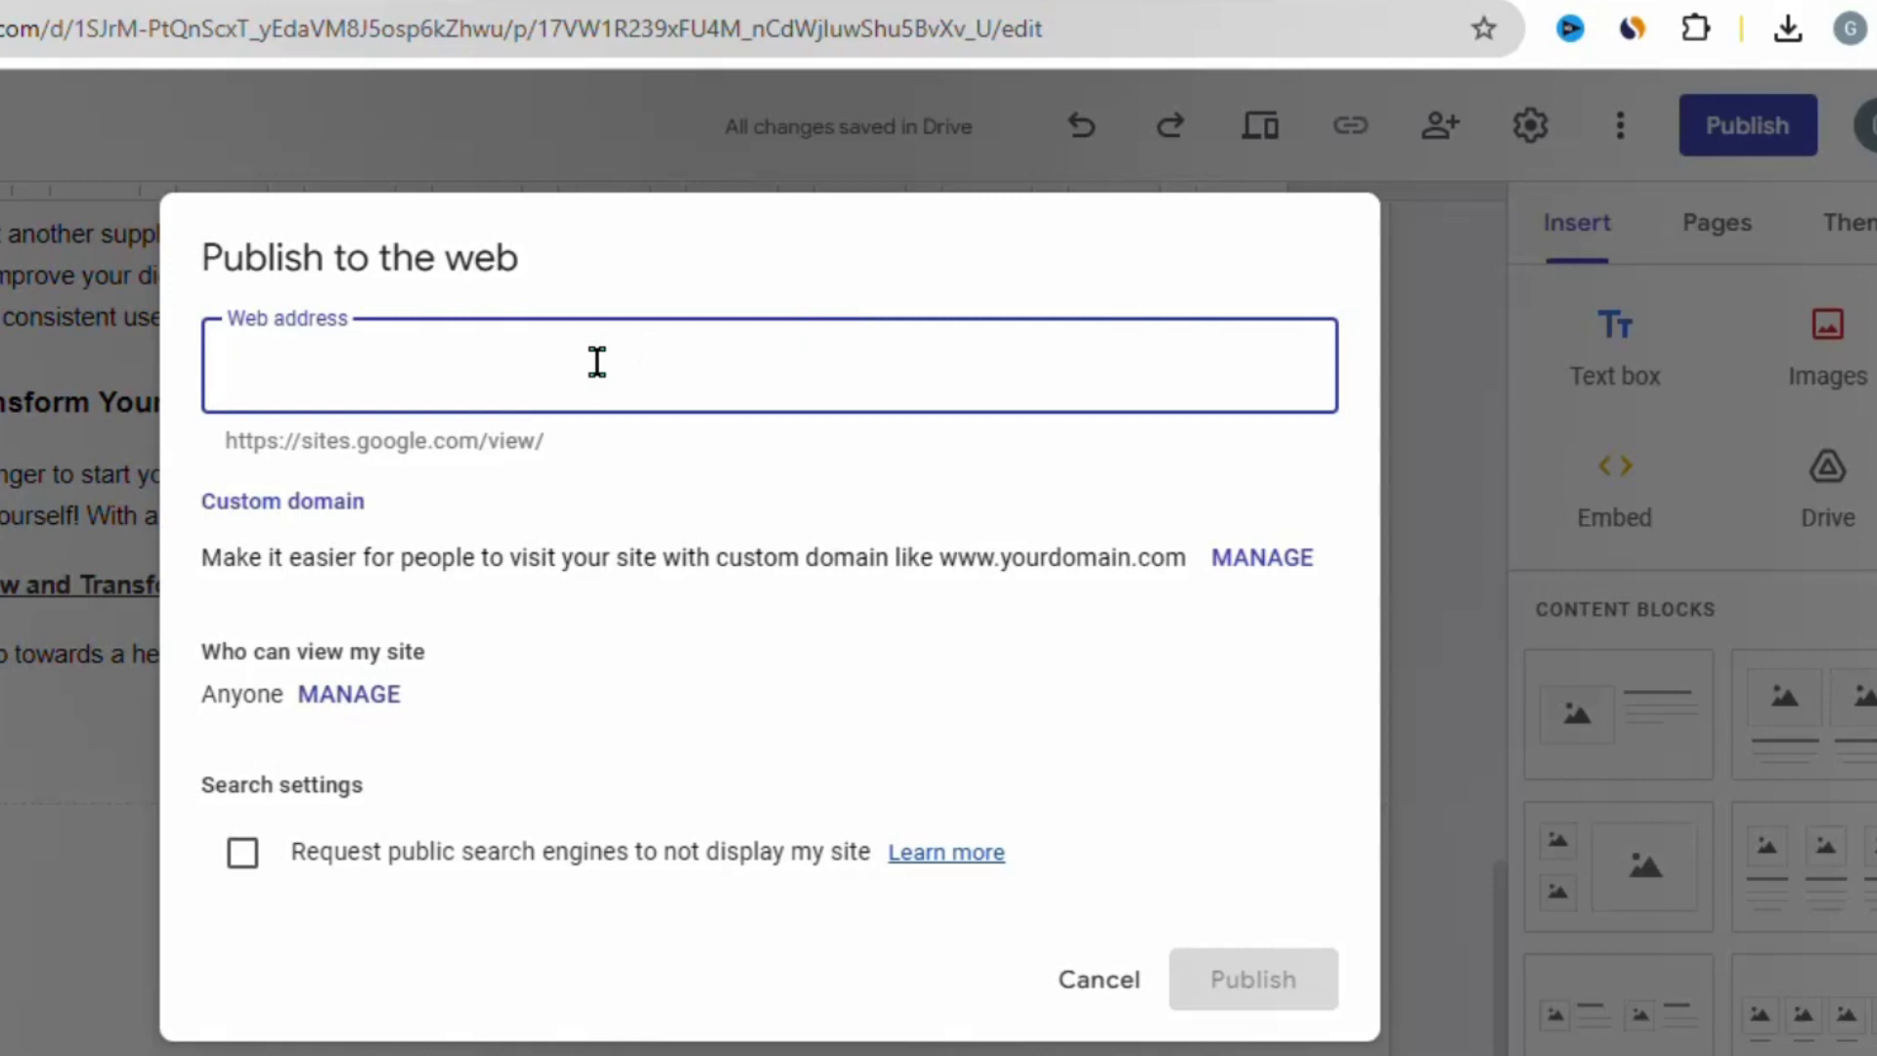
type("livep")
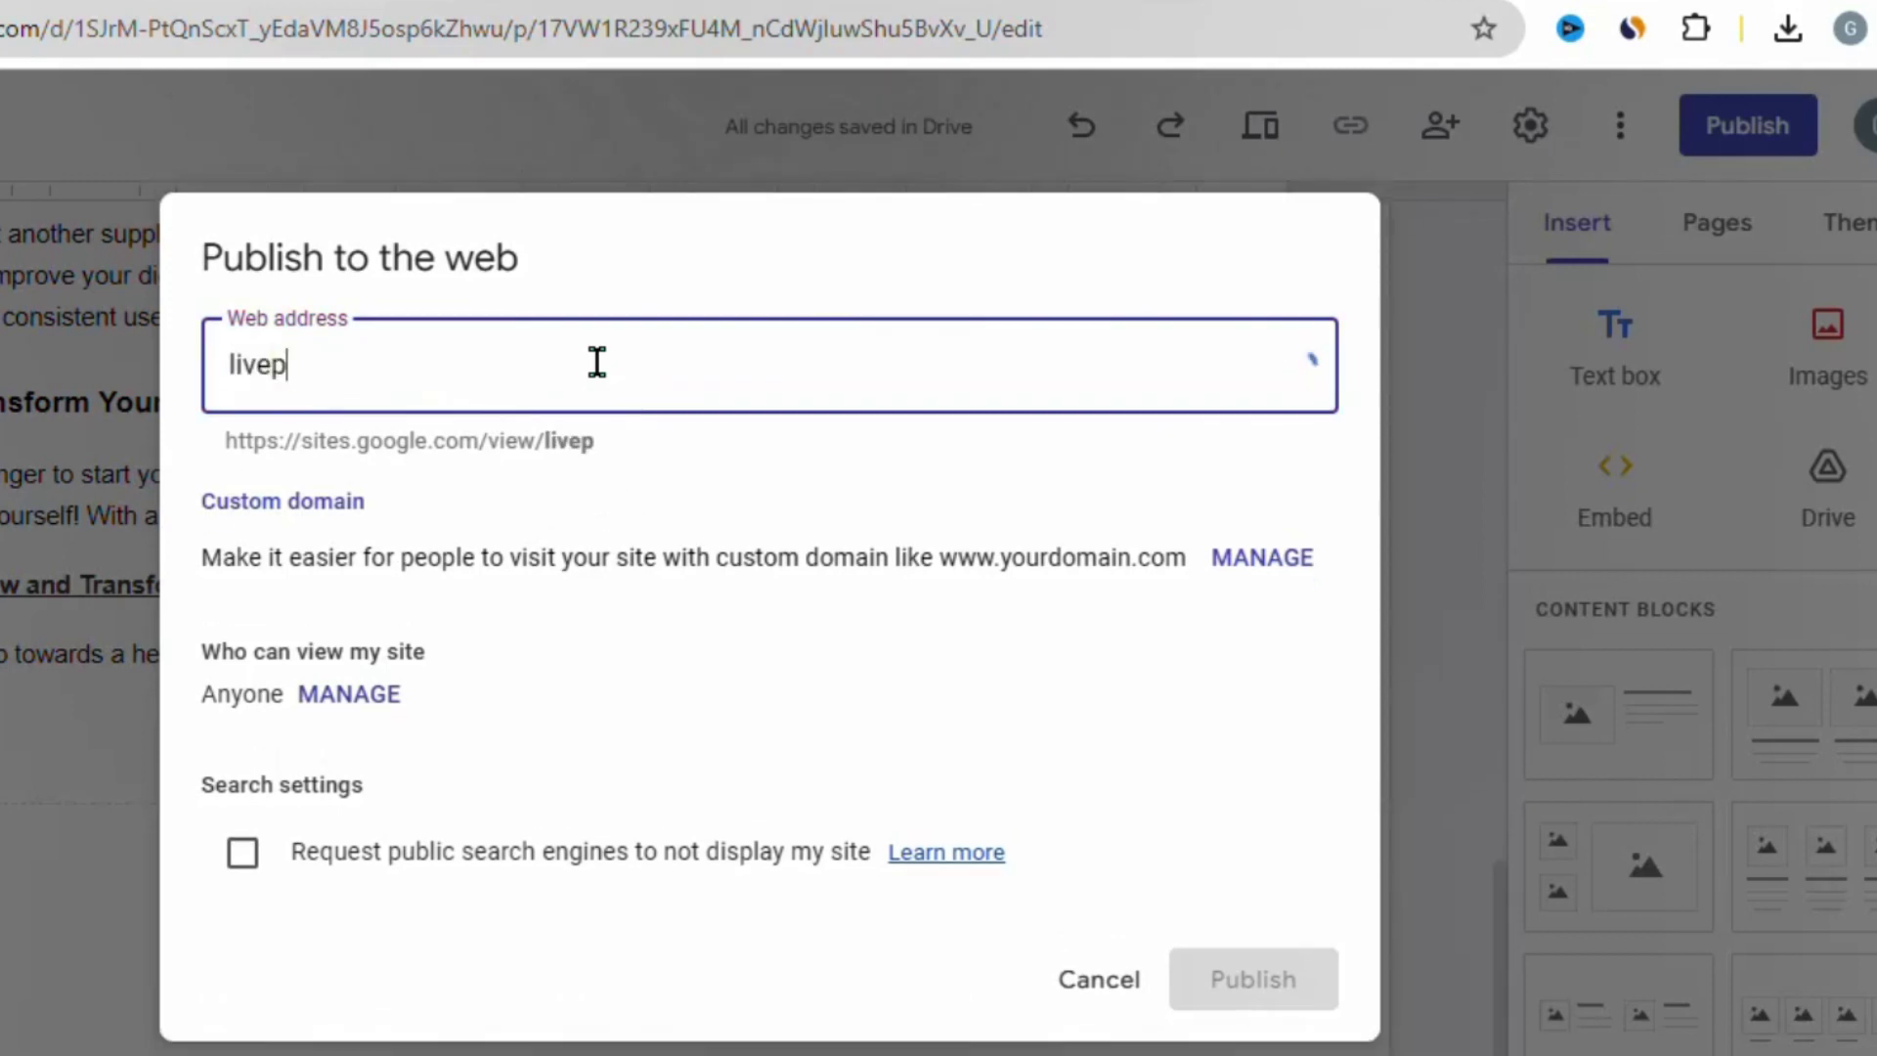
type("ure2")
key("BackSpace")
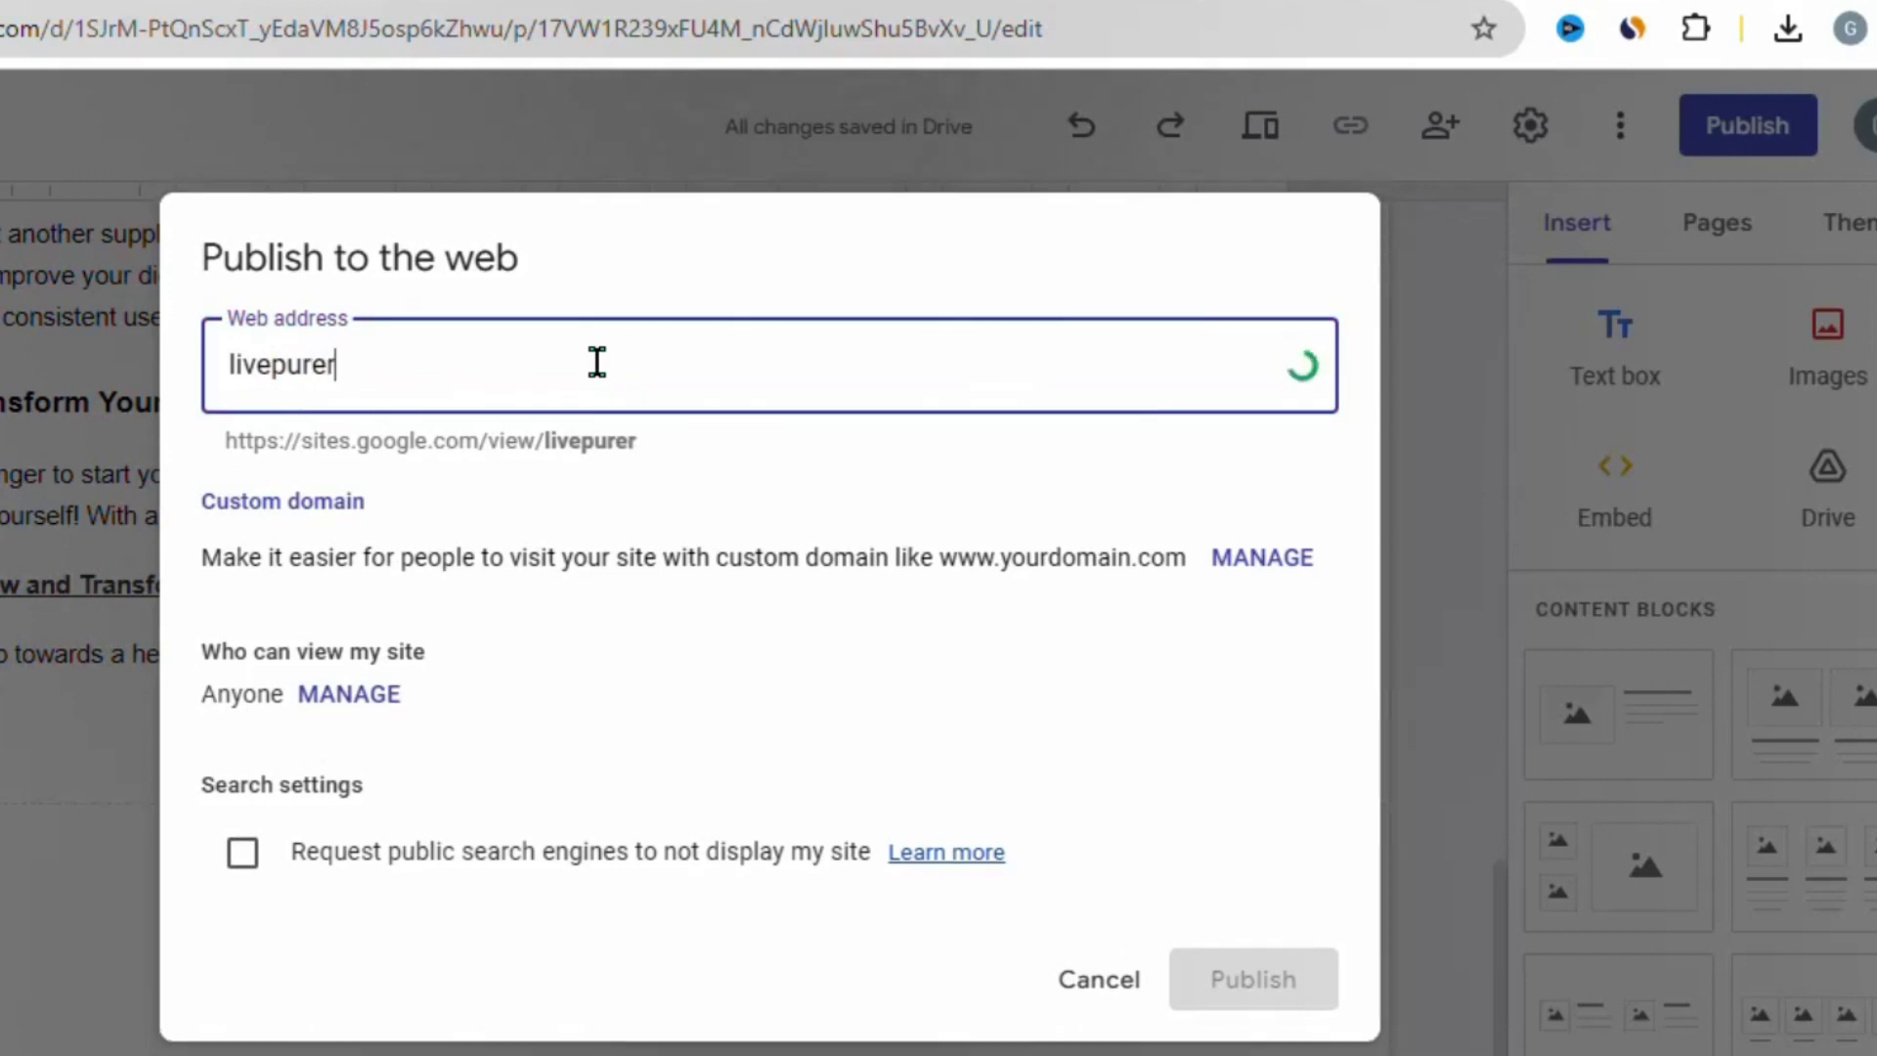
type("review2024")
left_click(1241, 980)
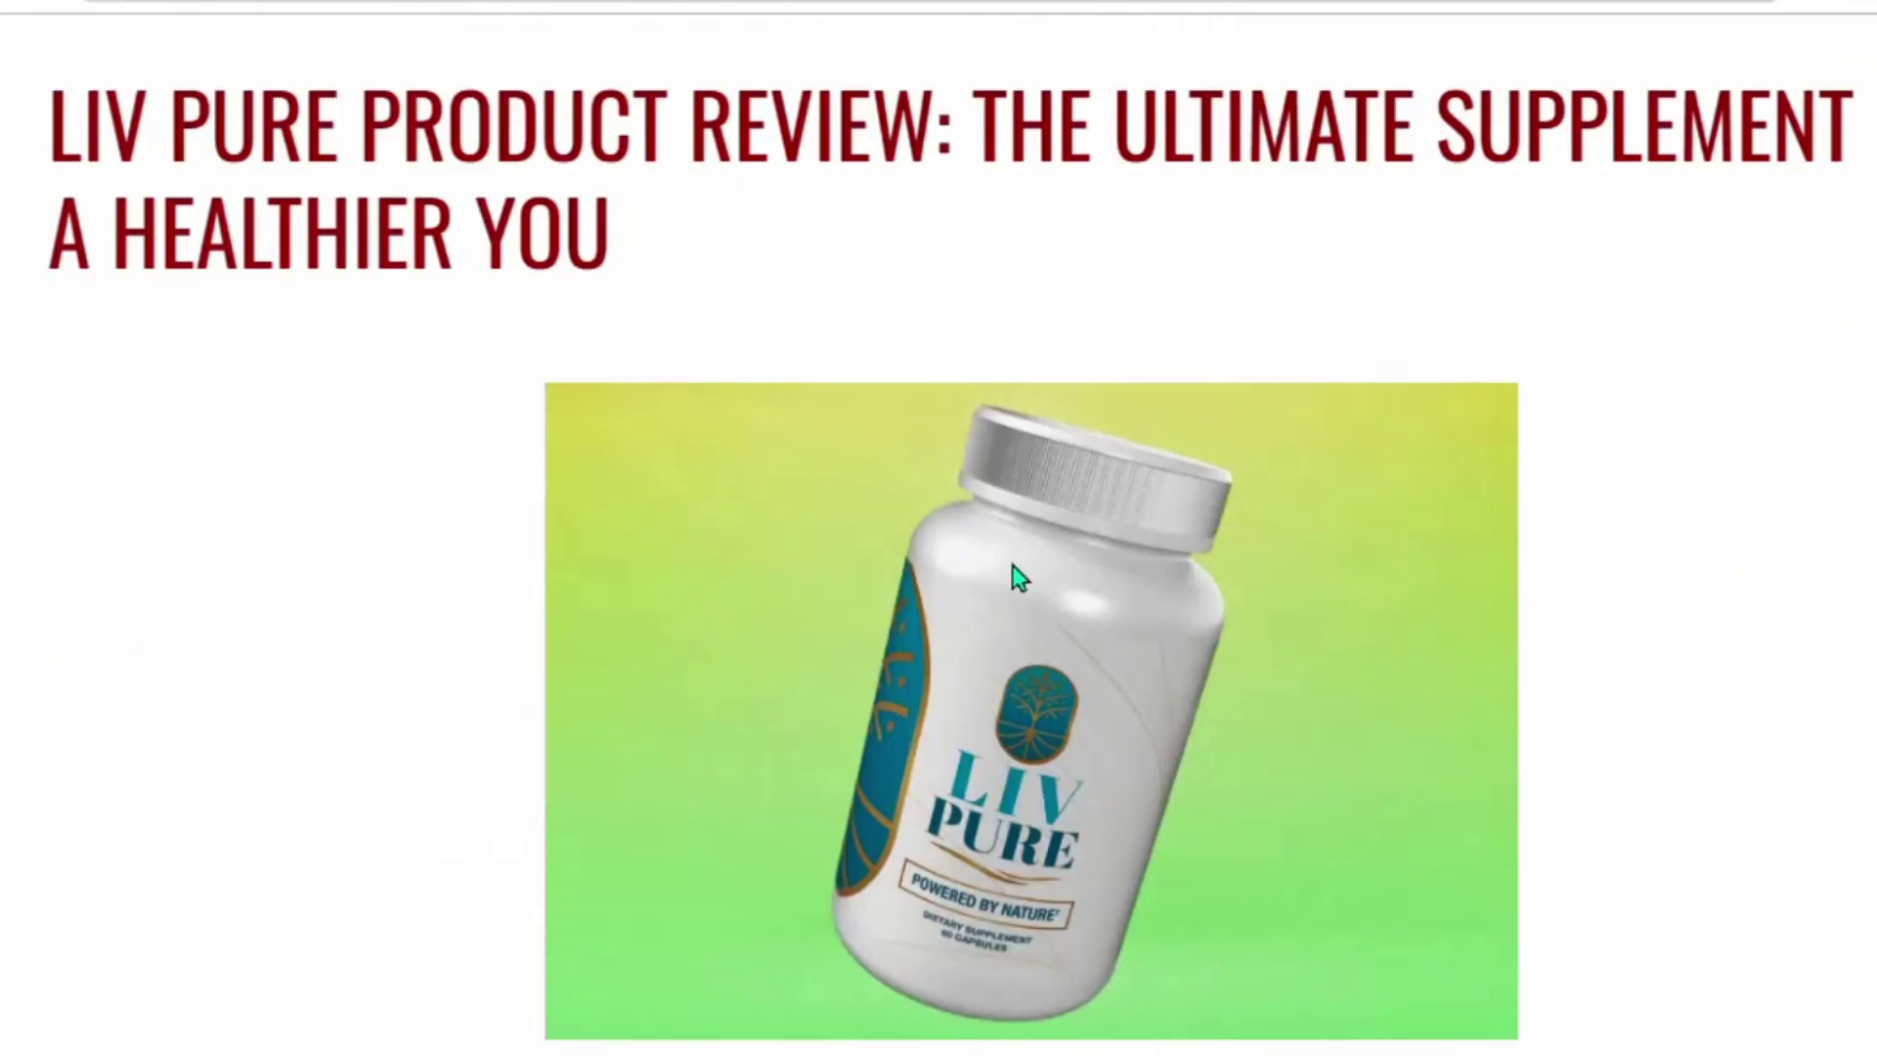
Step: Look through the published Liv Pure review page from the heading down to the closing text
scroll(1014, 577, "down", 8)
scroll(1014, 576, "down", 6)
scroll(1006, 461, "up", 15)
scroll(649, 584, "down", 10)
scroll(643, 584, "up", 10)
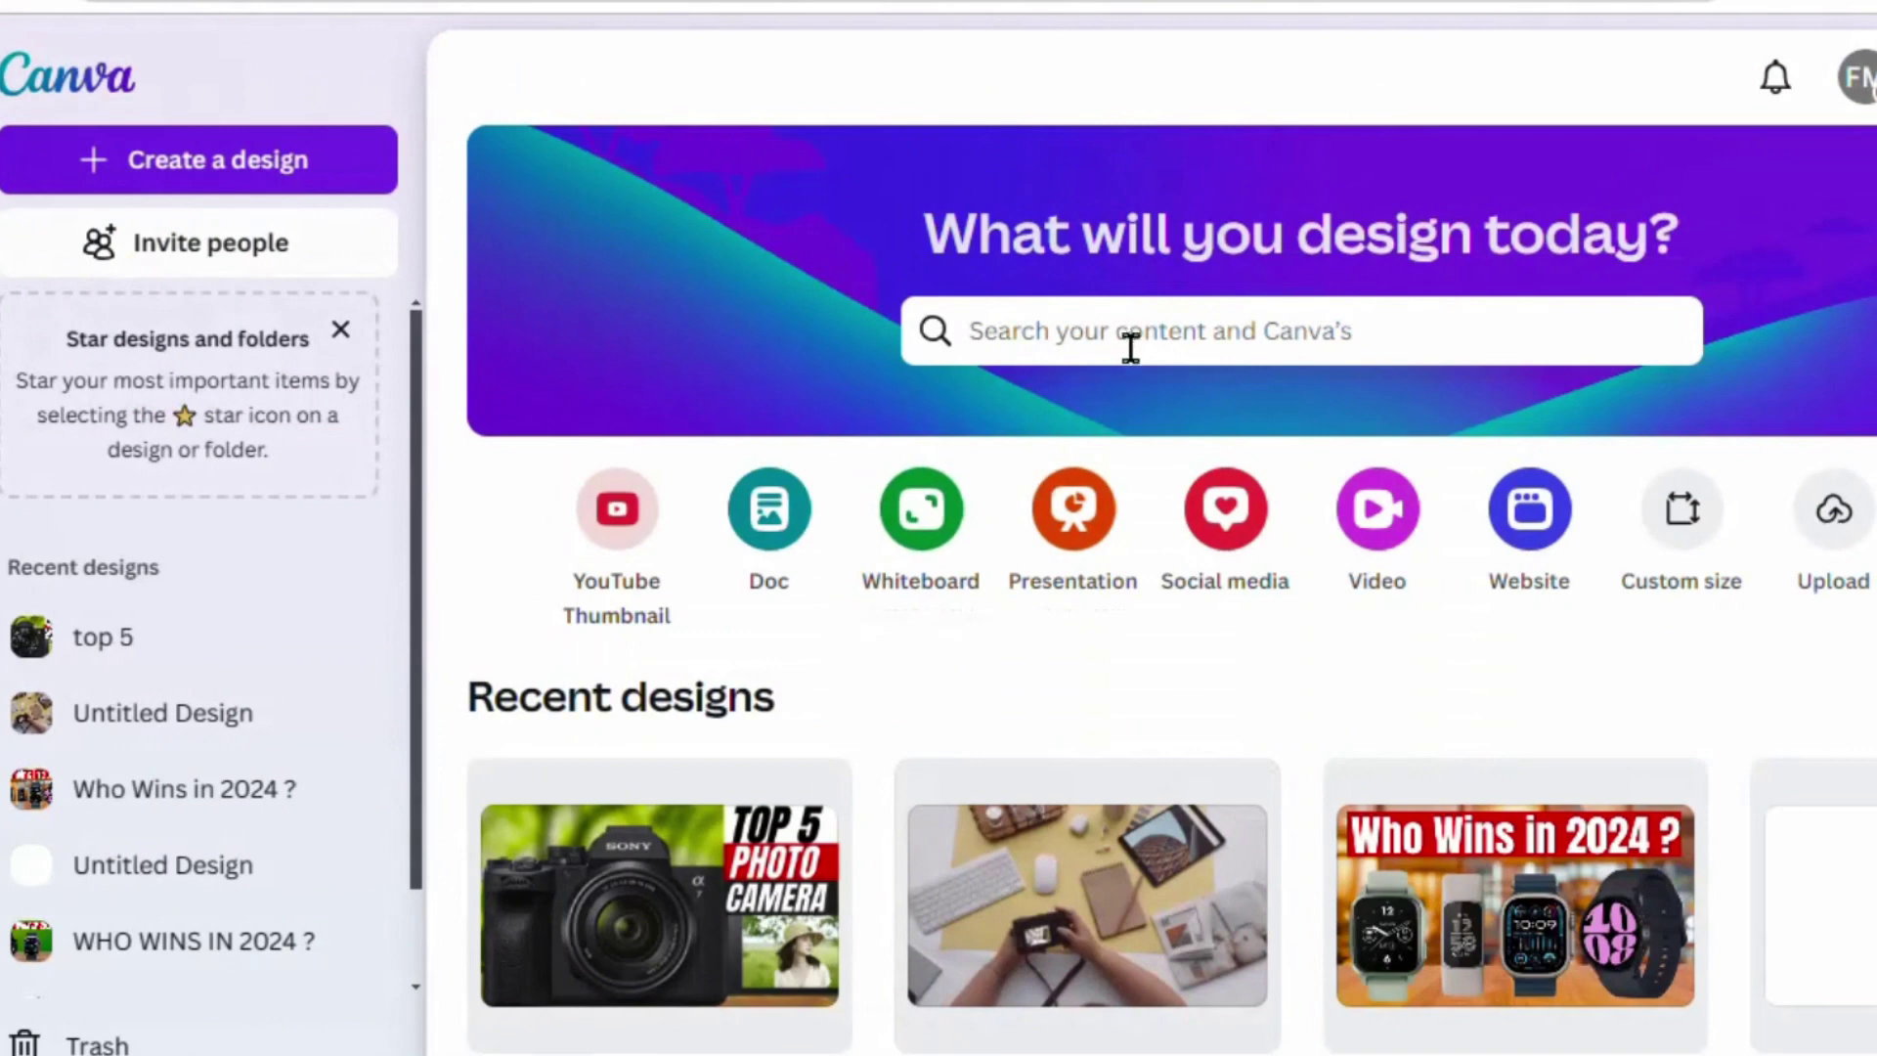
Step: Switch to Canva, search for pinterest templates and open the Brown Simple Photo Diet Tips Pinterest Pin template for customising
left_click(1129, 337)
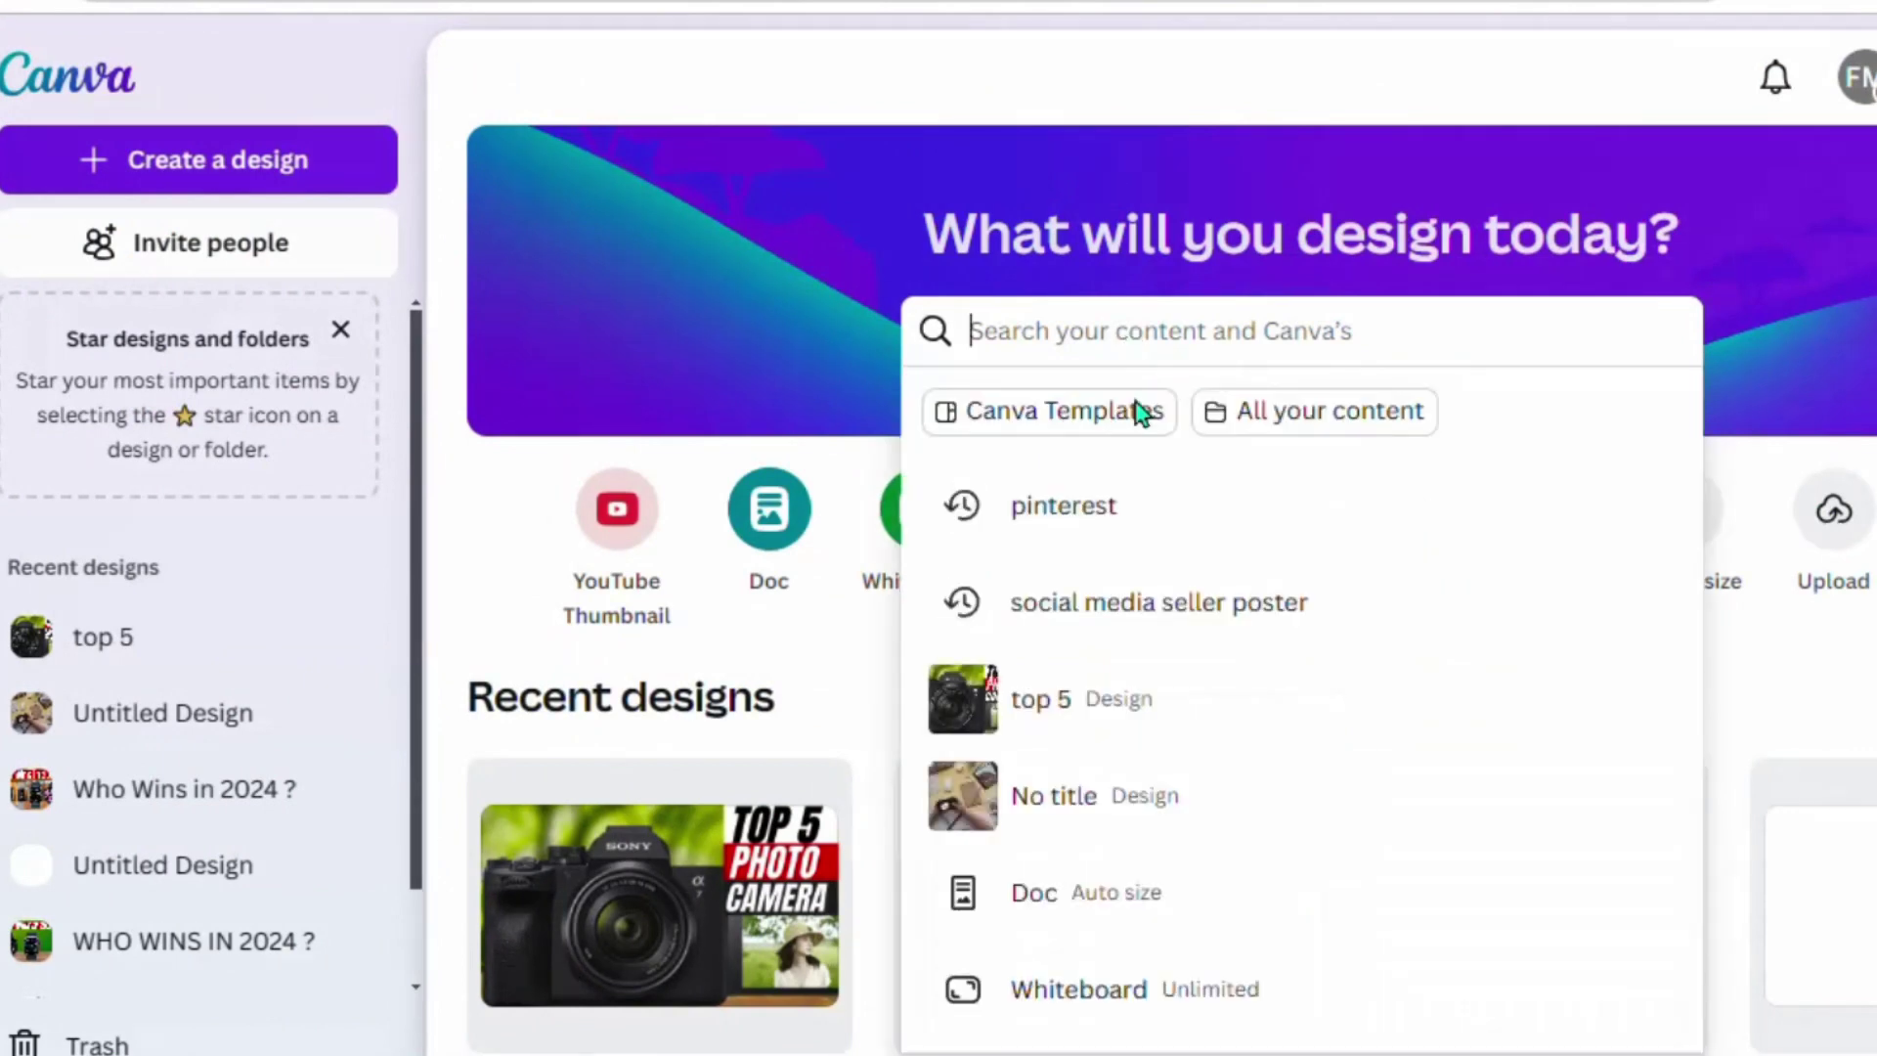
left_click(1134, 500)
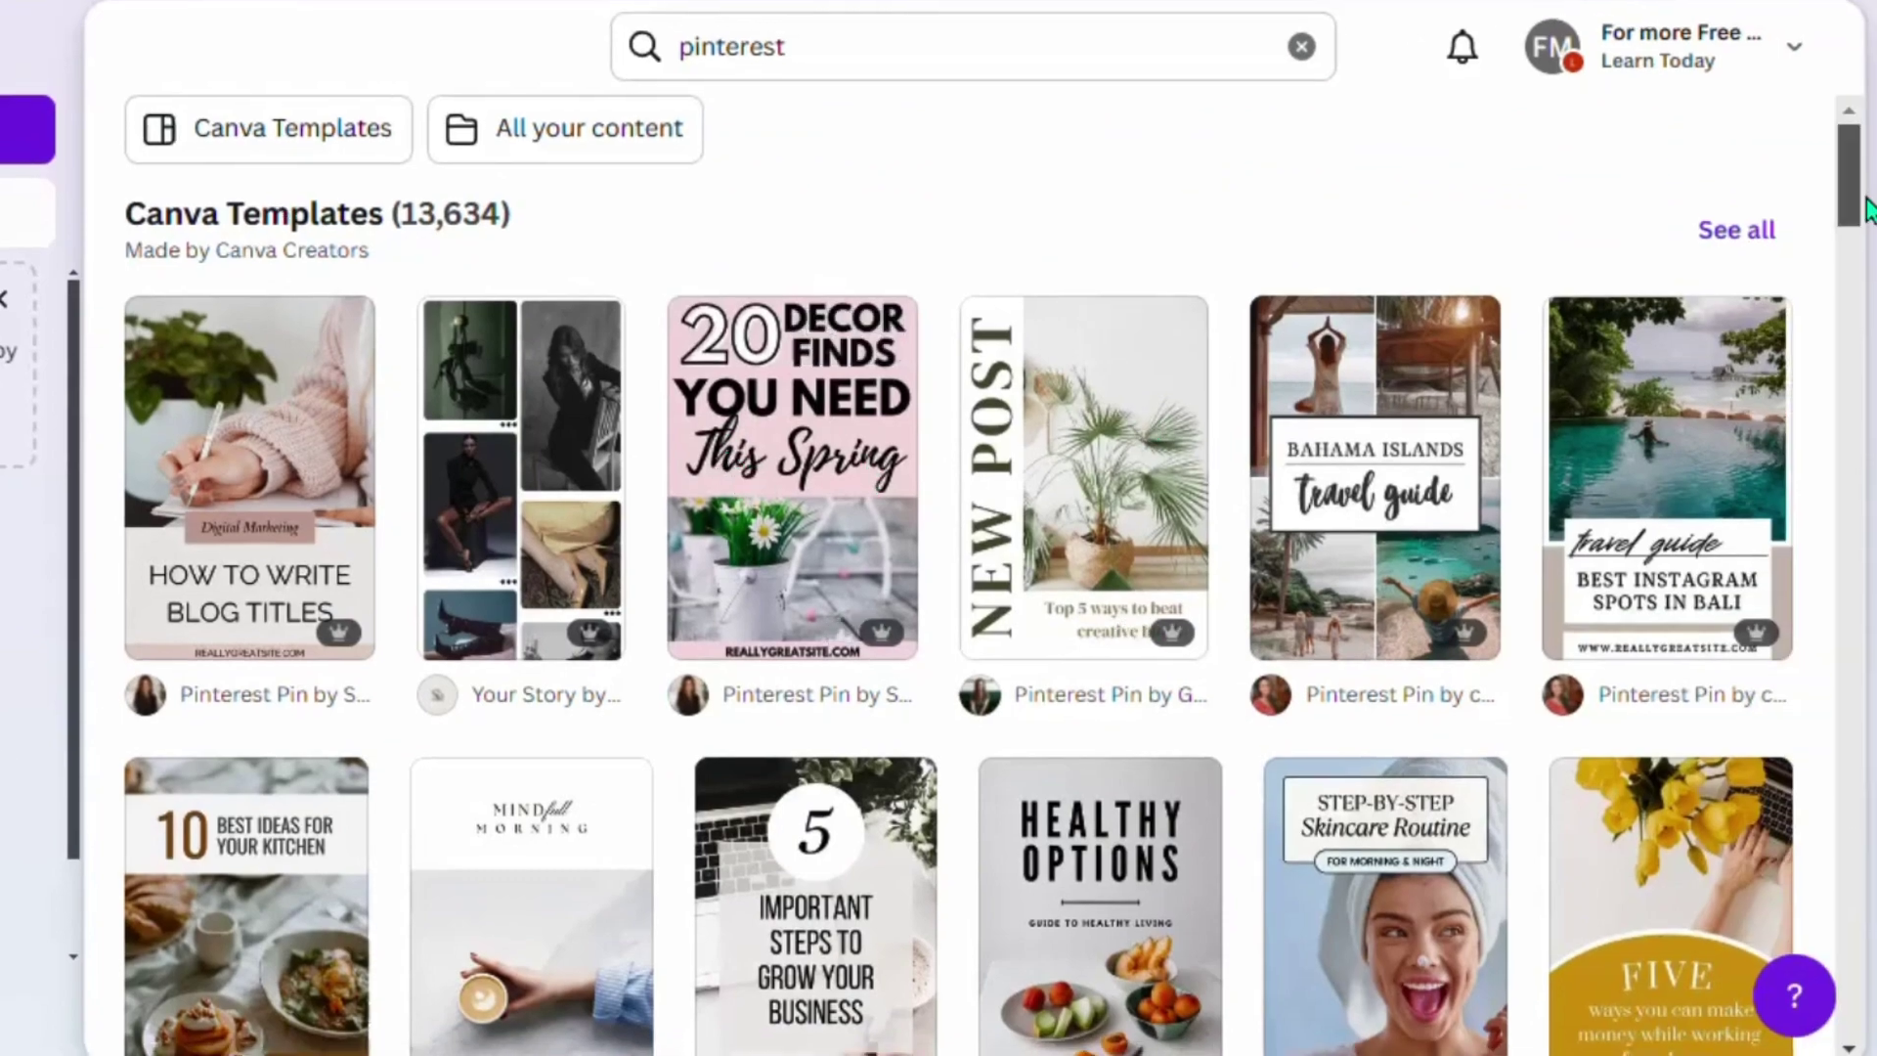
left_click_drag(1854, 196, 1872, 479)
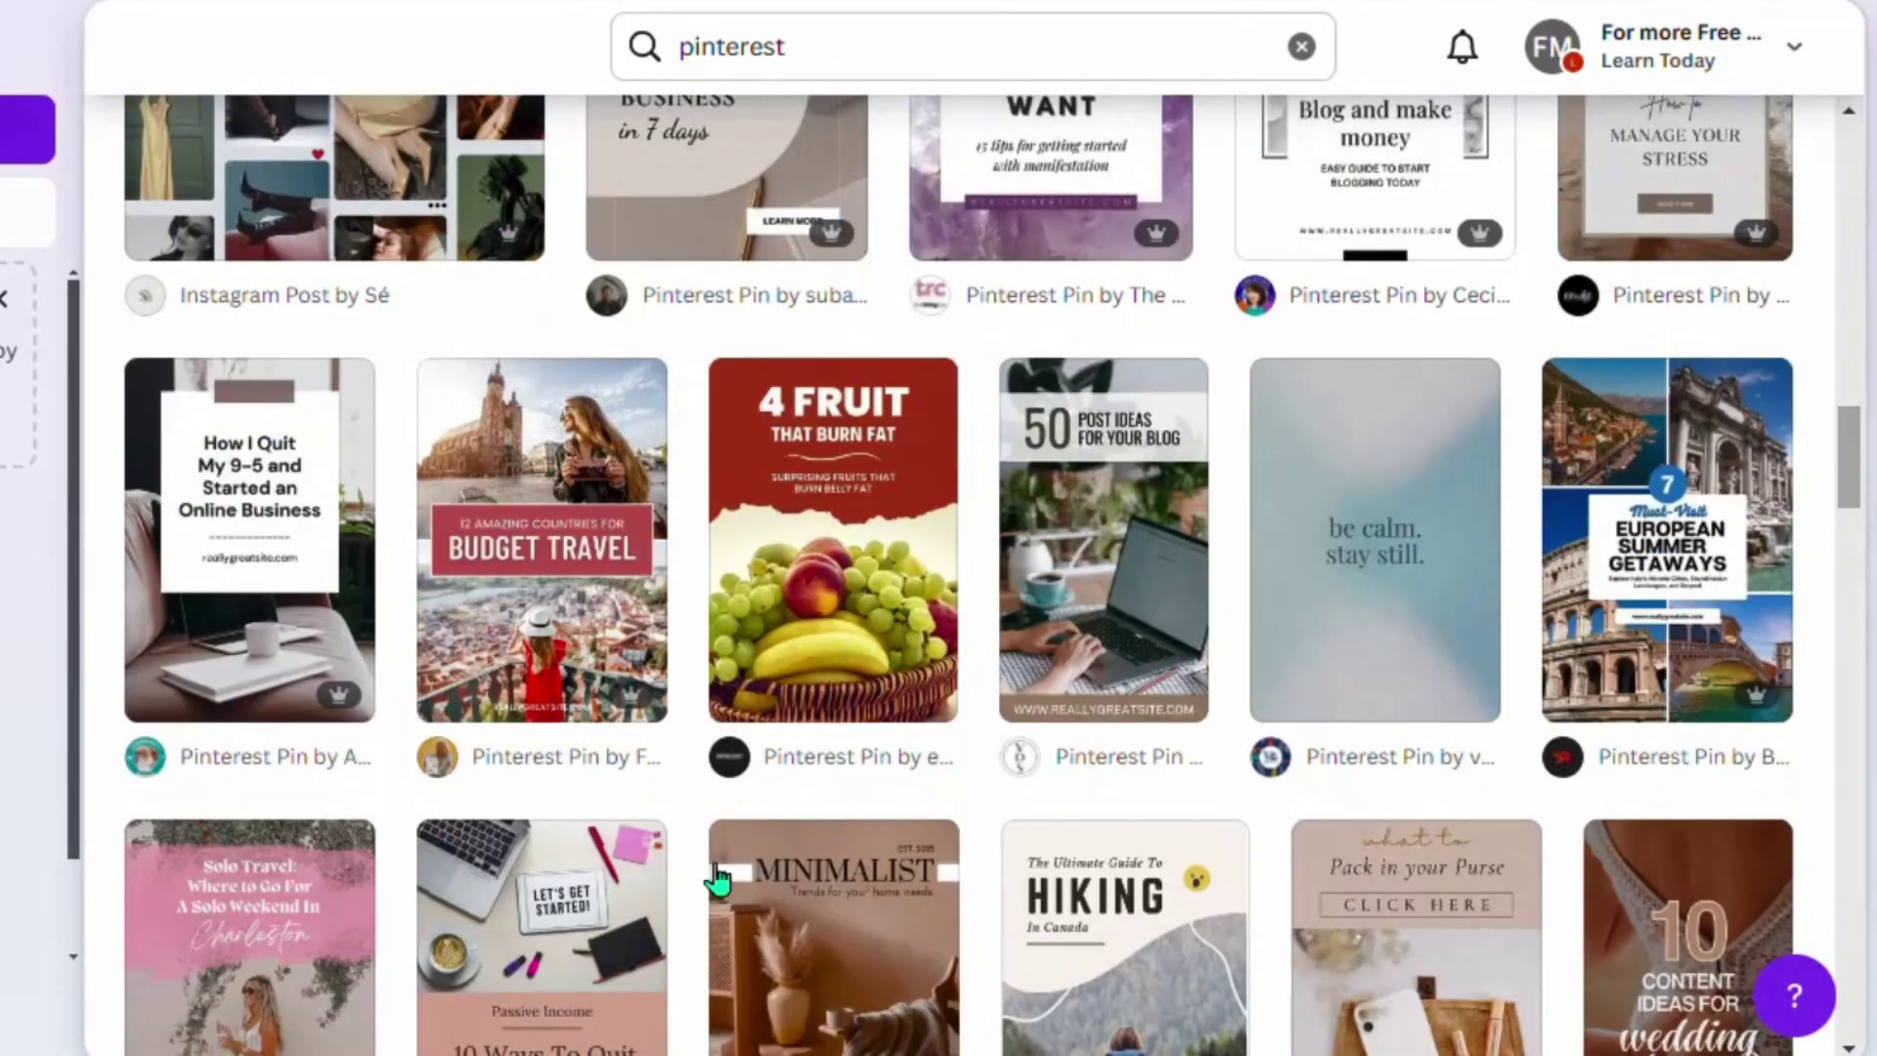
left_click(835, 505)
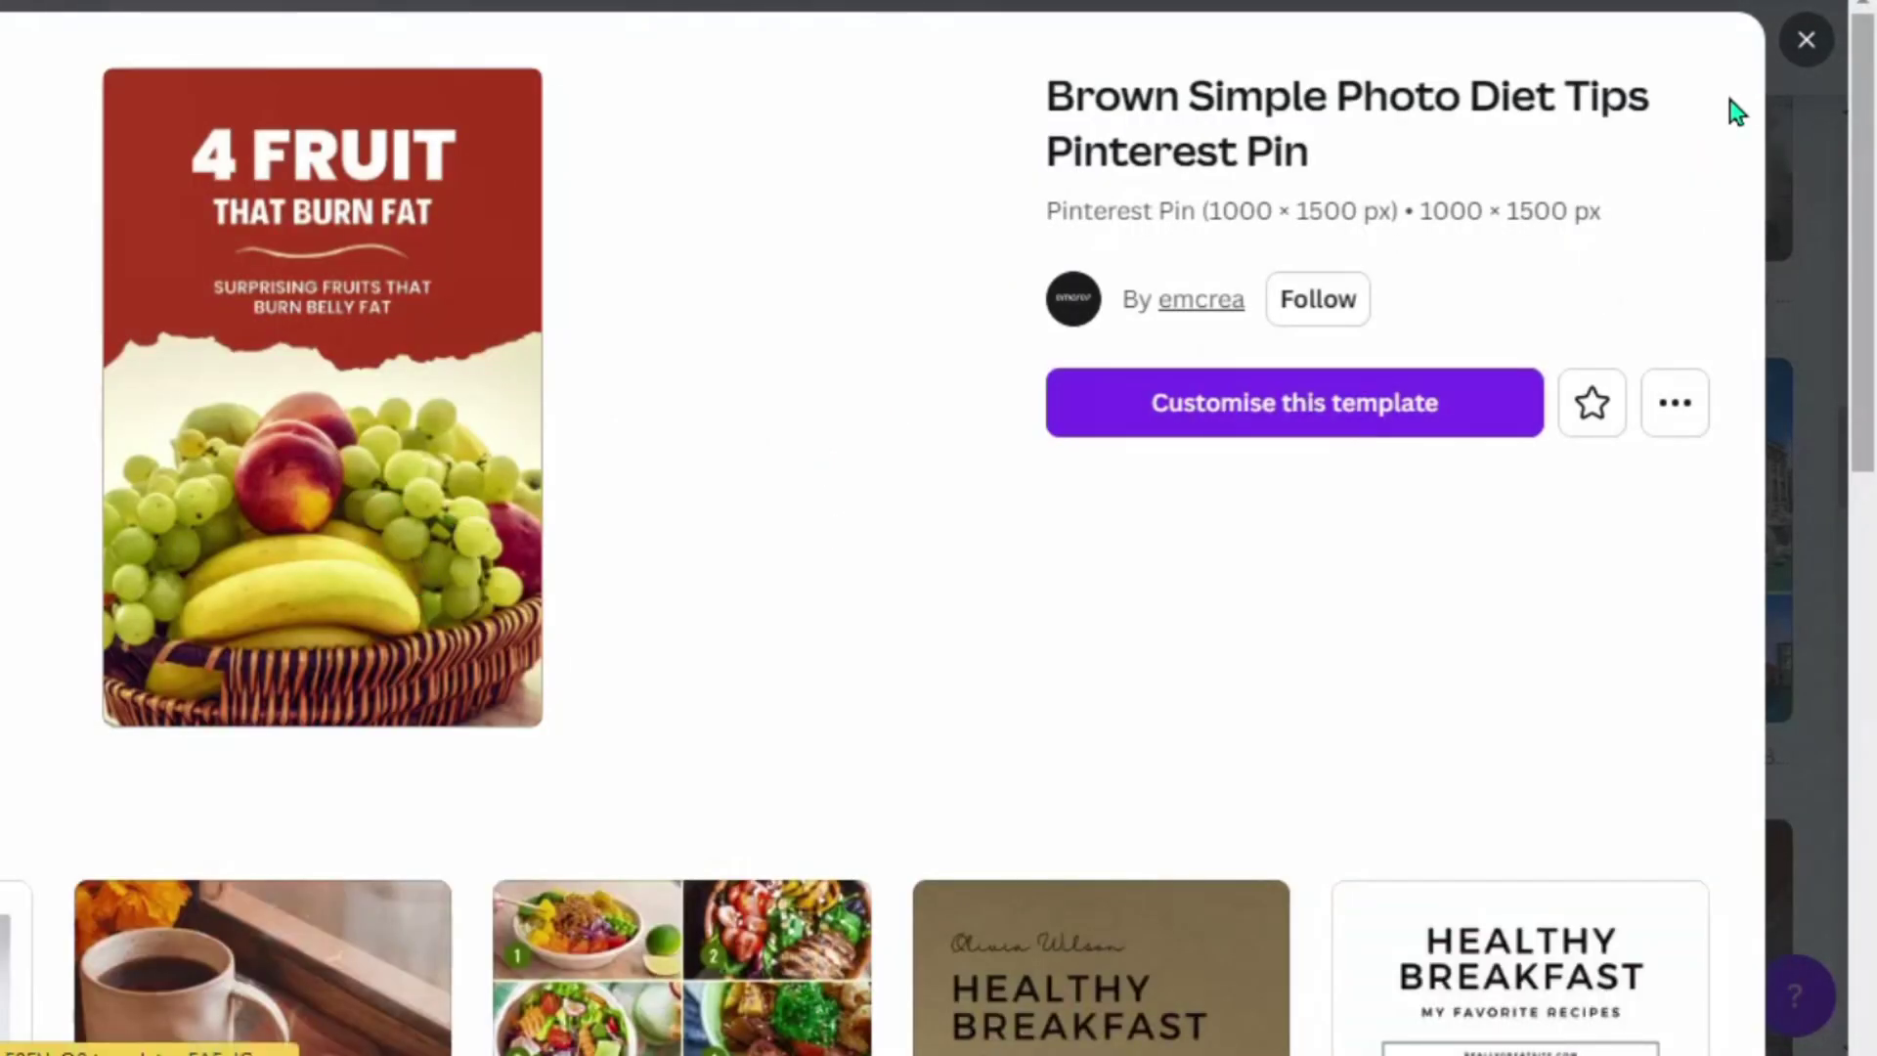
scroll(589, 674, "down", 9)
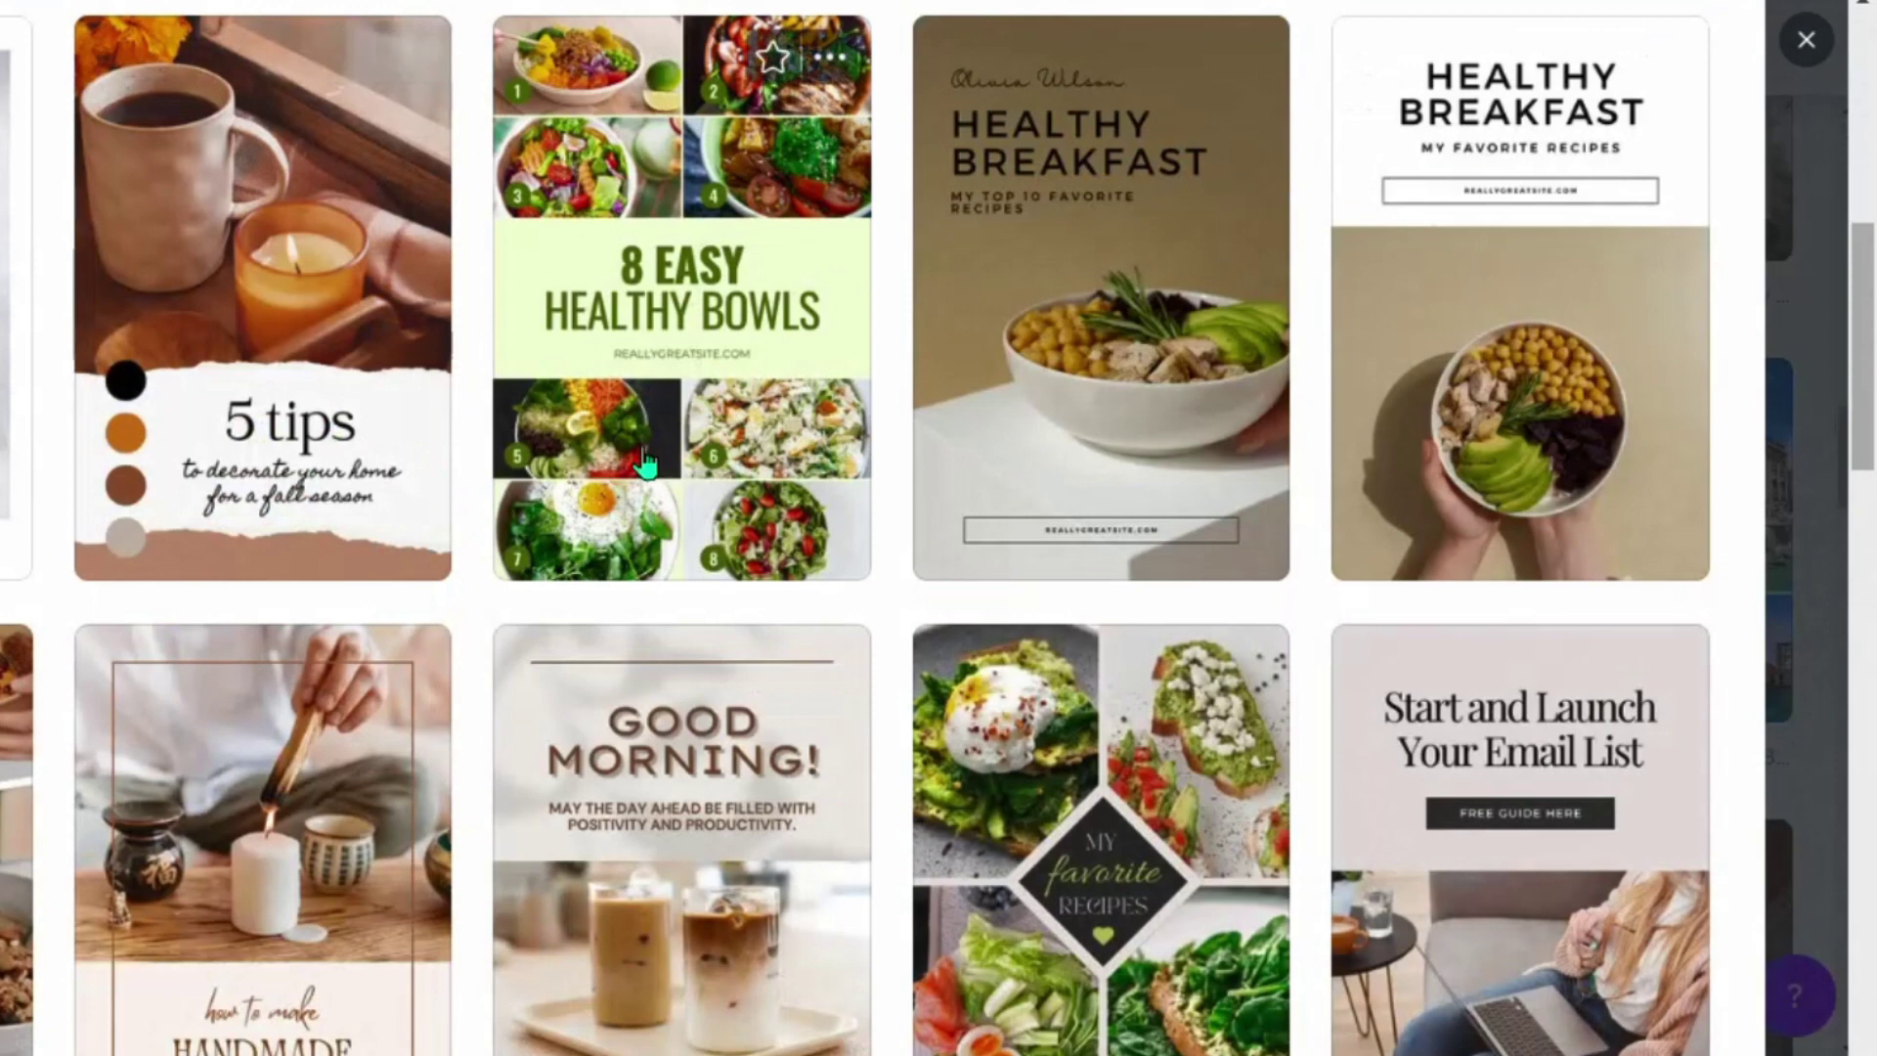
scroll(548, 545, "up", 9)
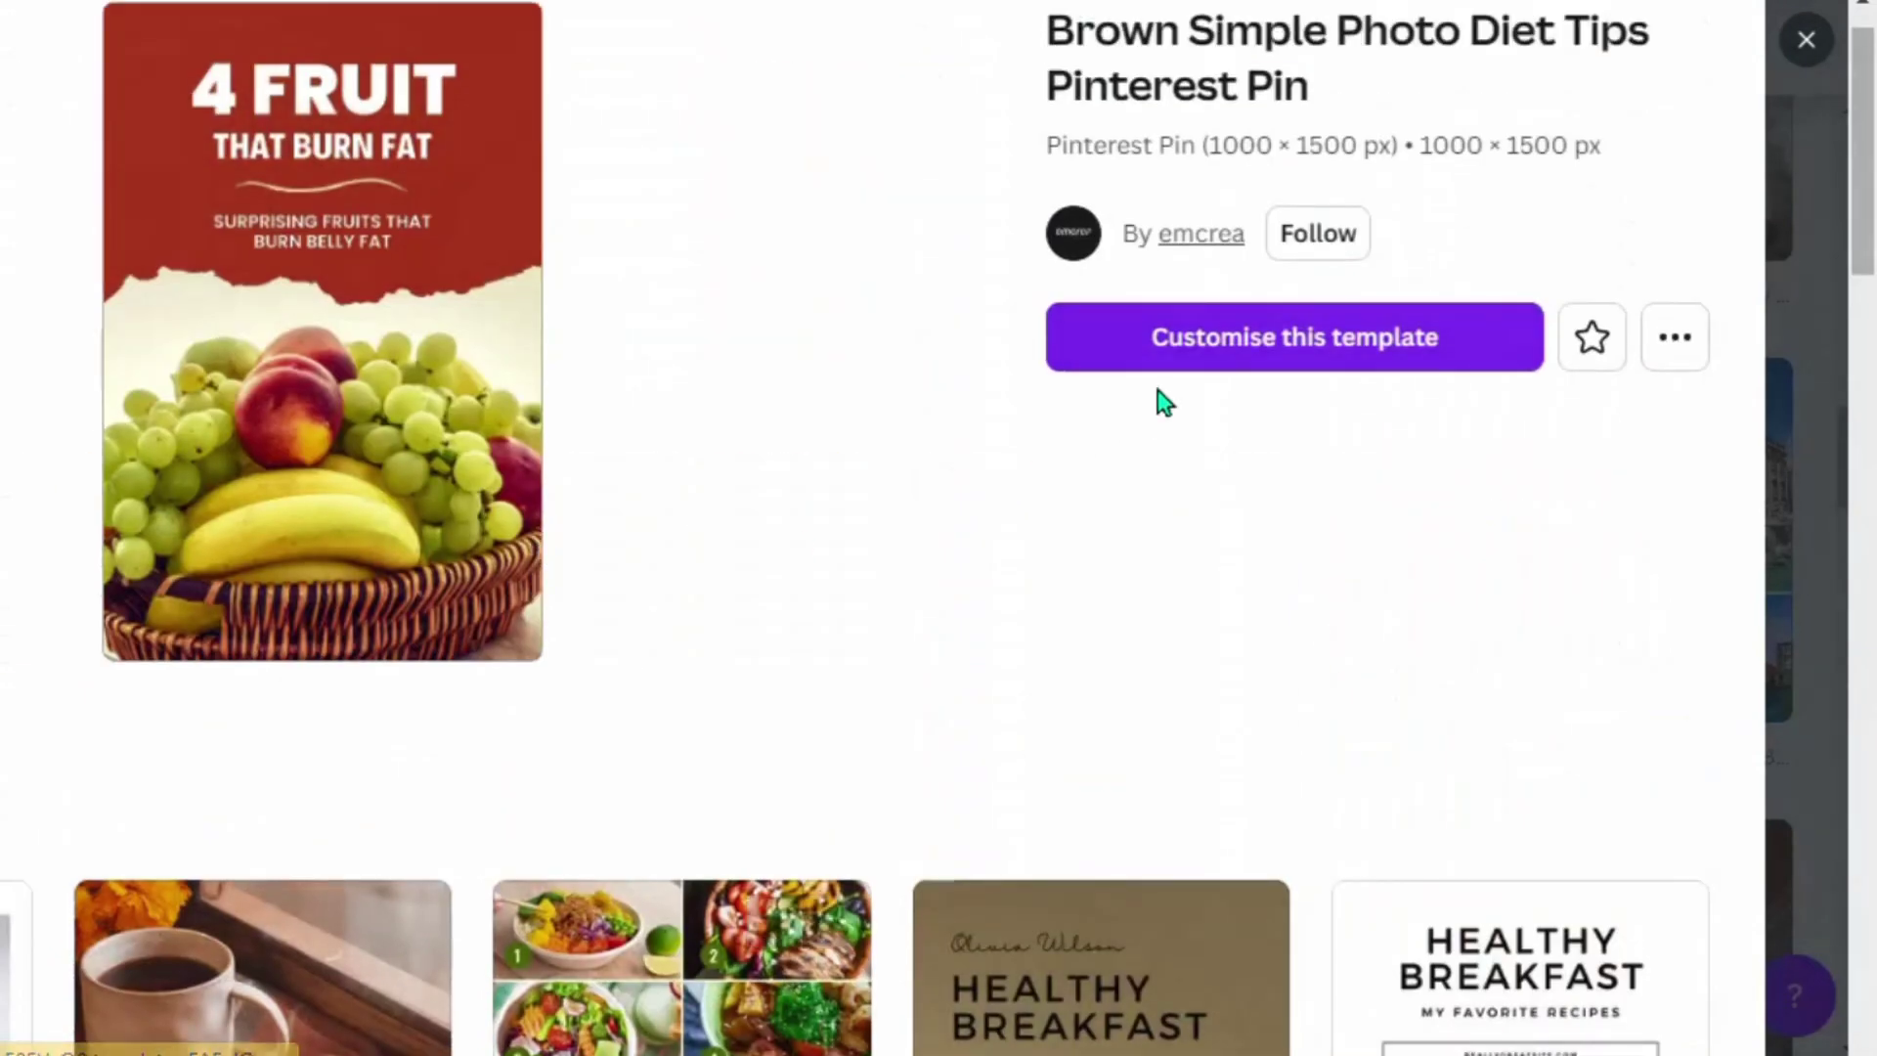
left_click(1247, 340)
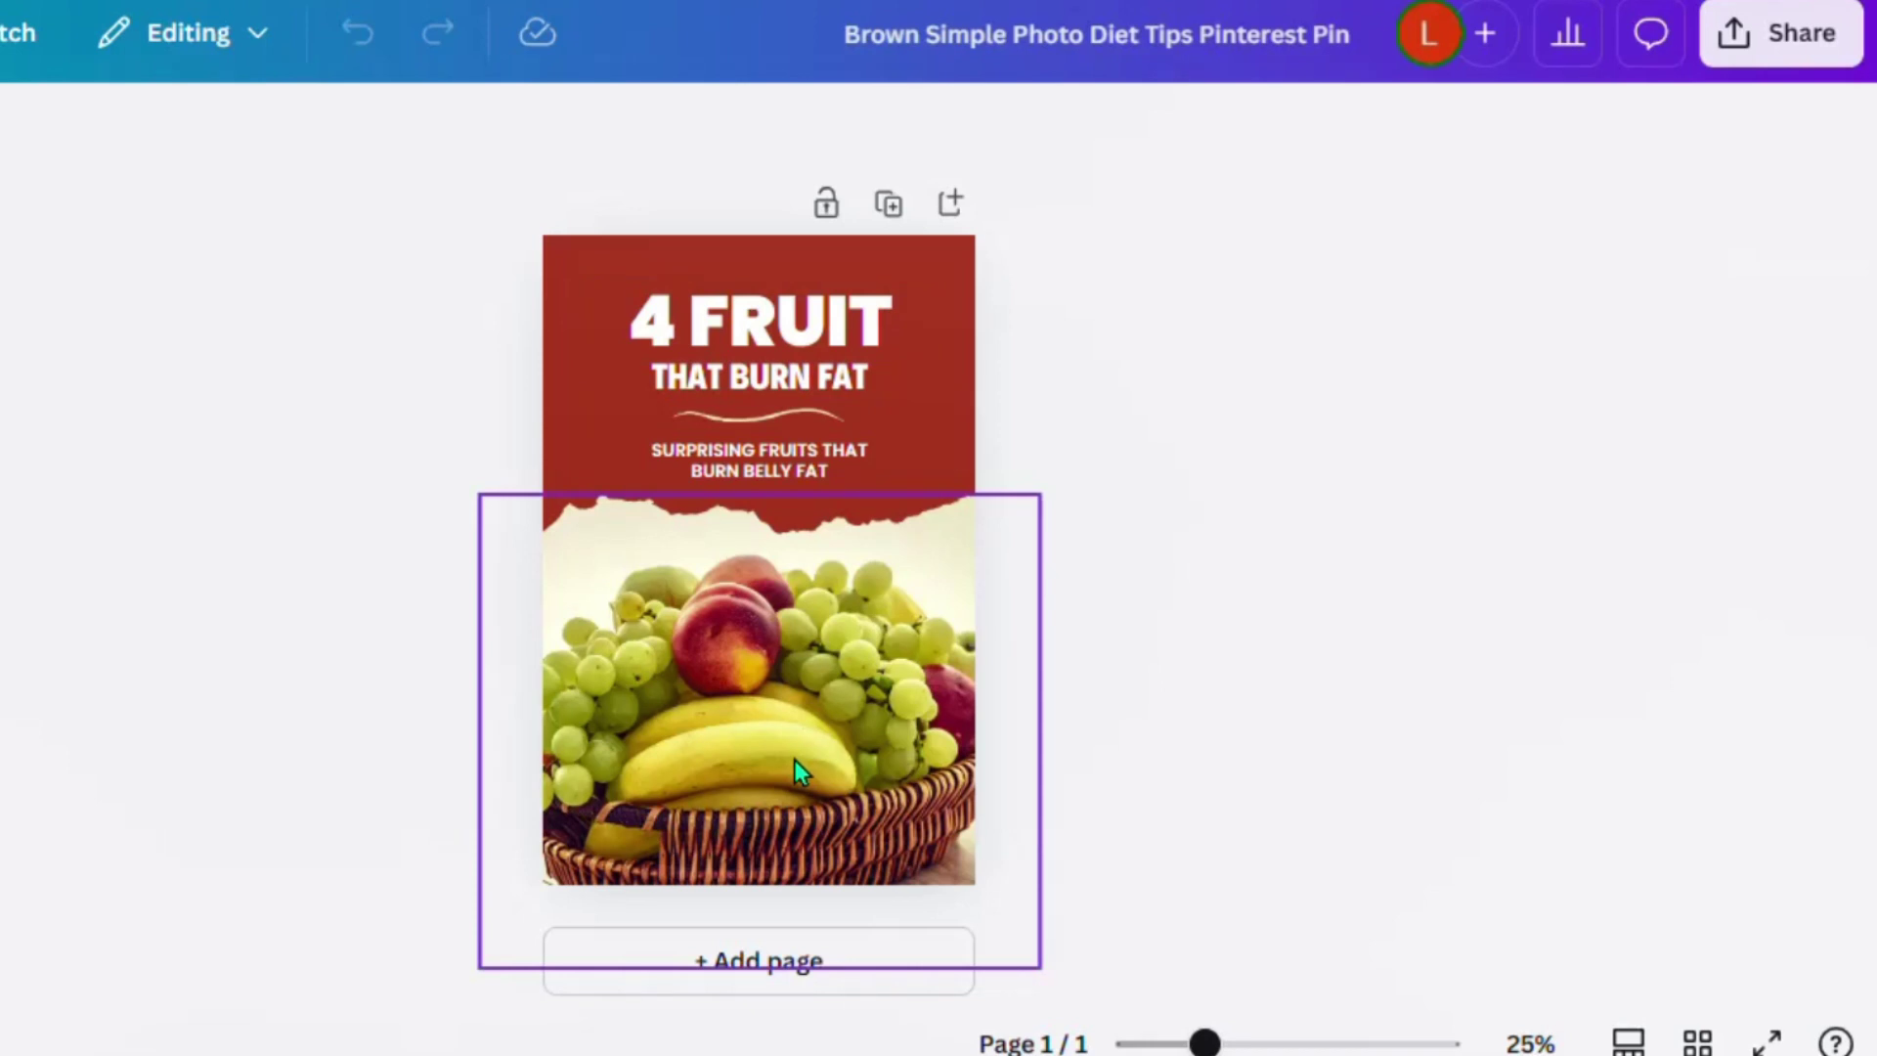
Step: Replace the pin's three text lines with LIV PURE, REVIEW and CLICK TO GET YOURS NOW!, and enlarge the last line
double_click(776, 332)
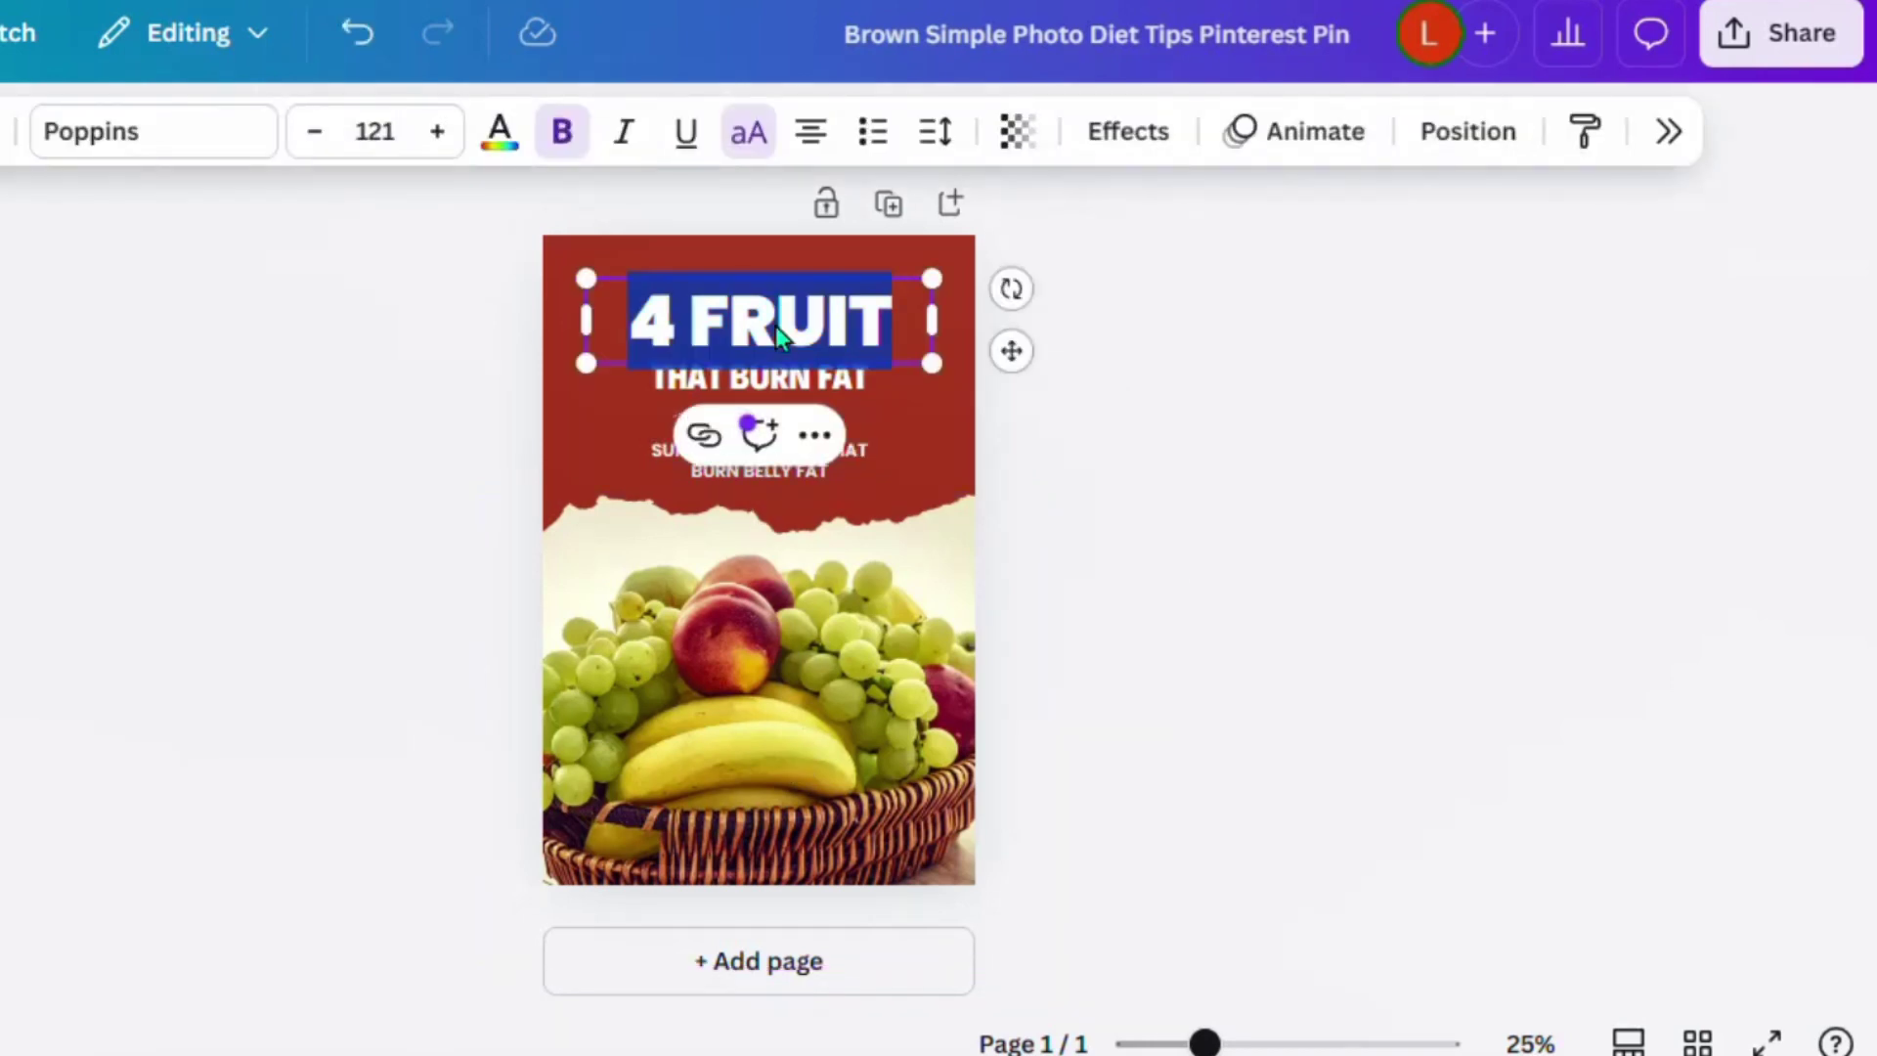
type("LIV PURE")
double_click(816, 381)
type("REVIEW")
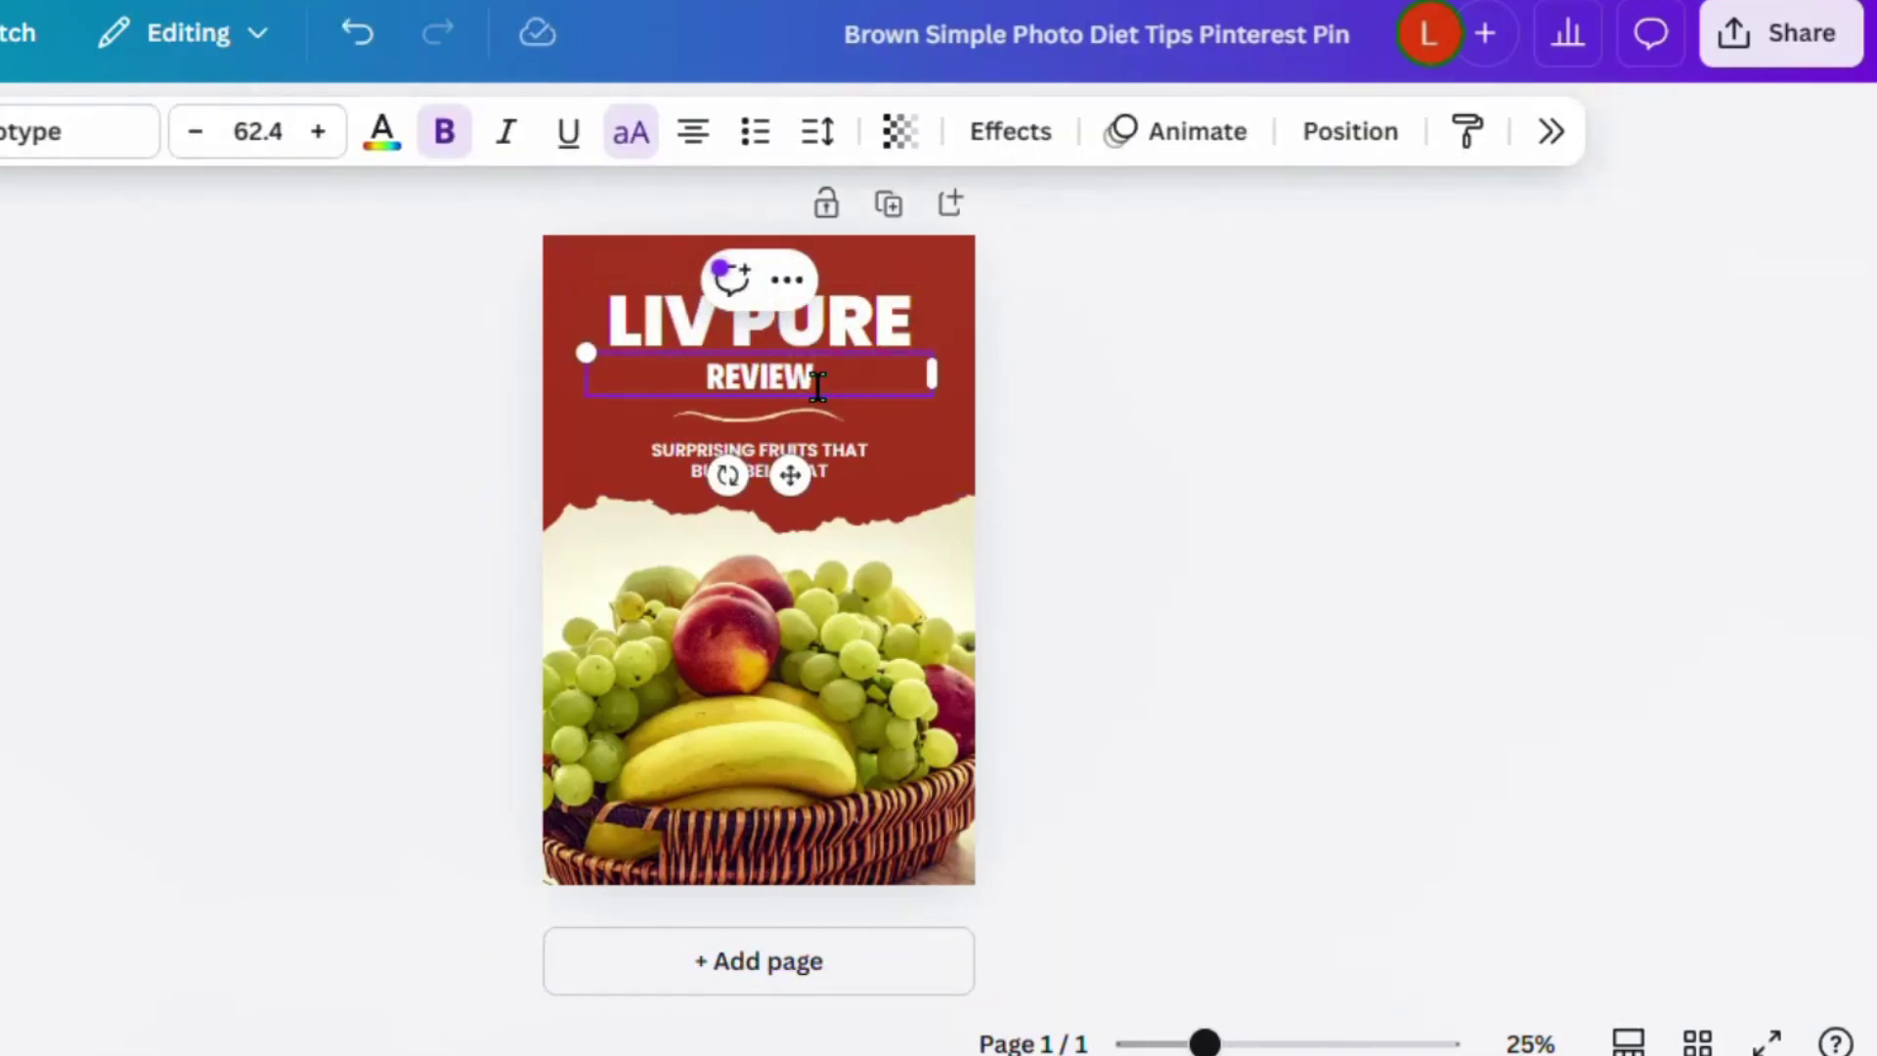
left_click(683, 449)
double_click(677, 450)
type("click to get yours now!")
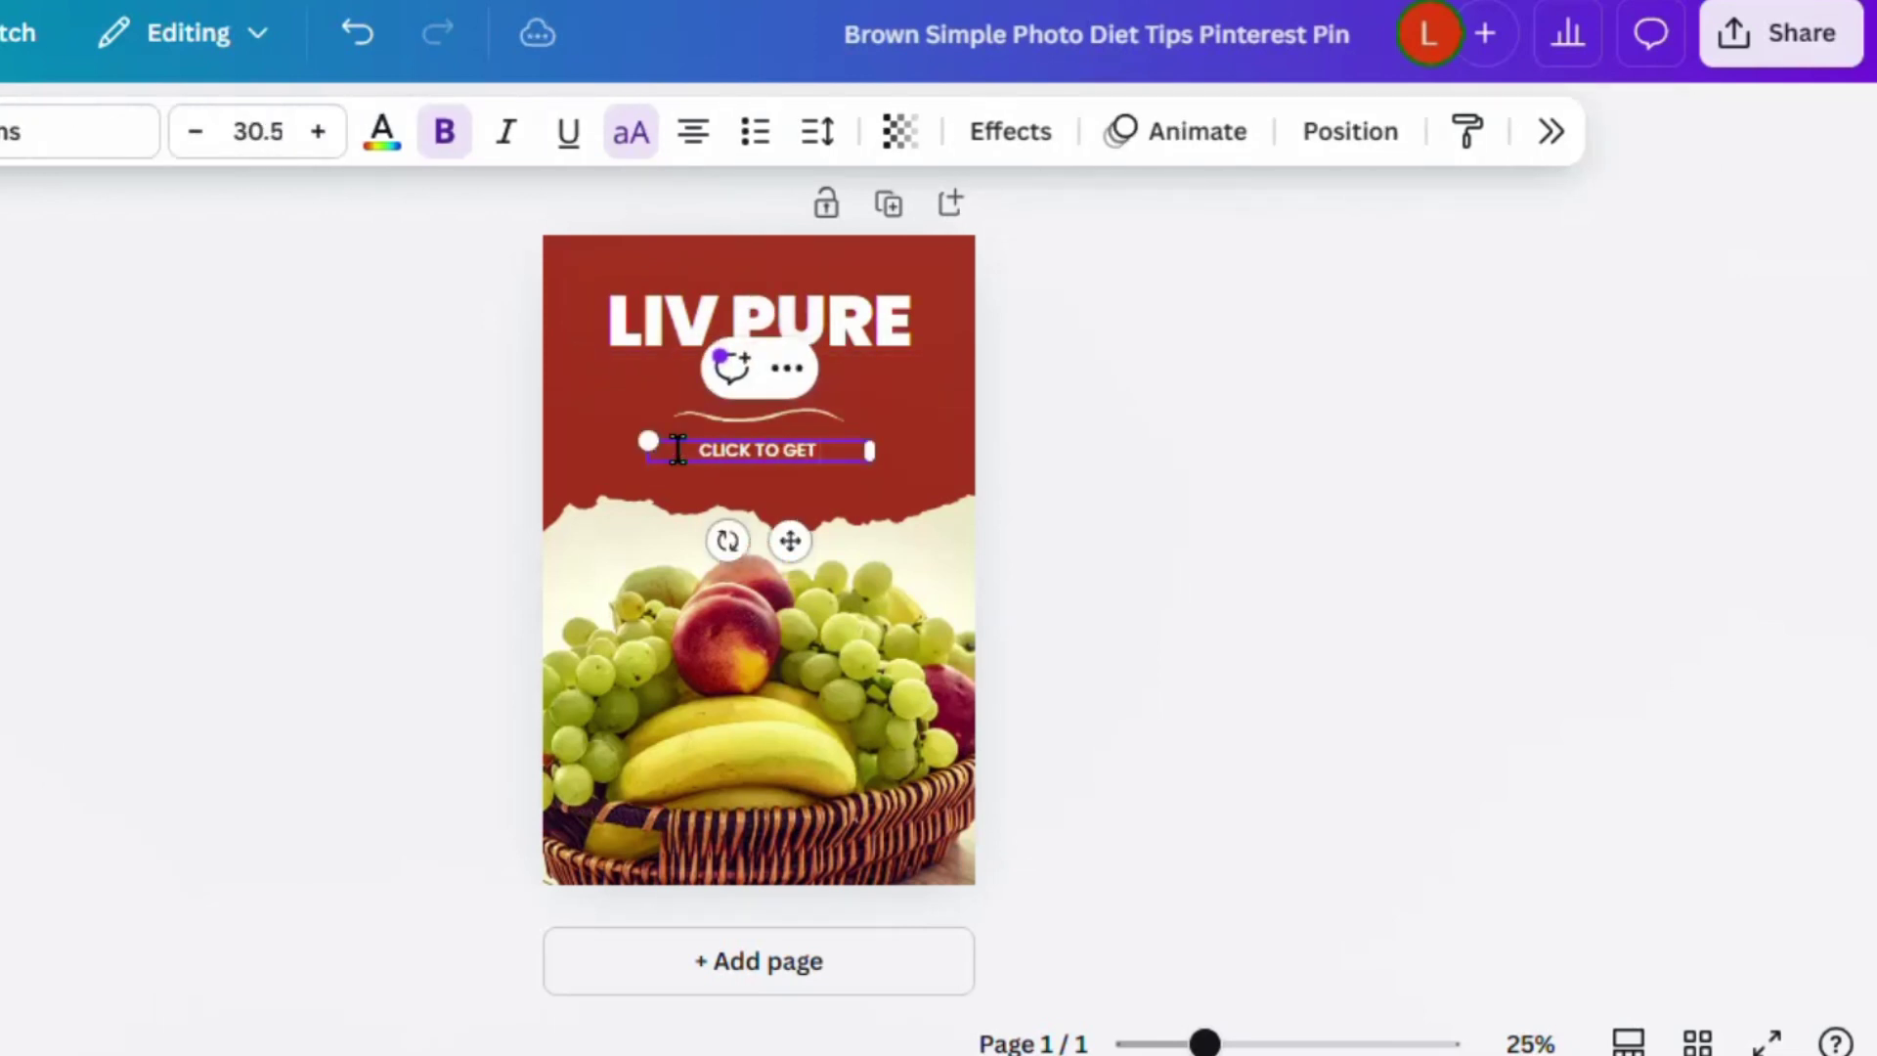
left_click_drag(865, 509, 914, 479)
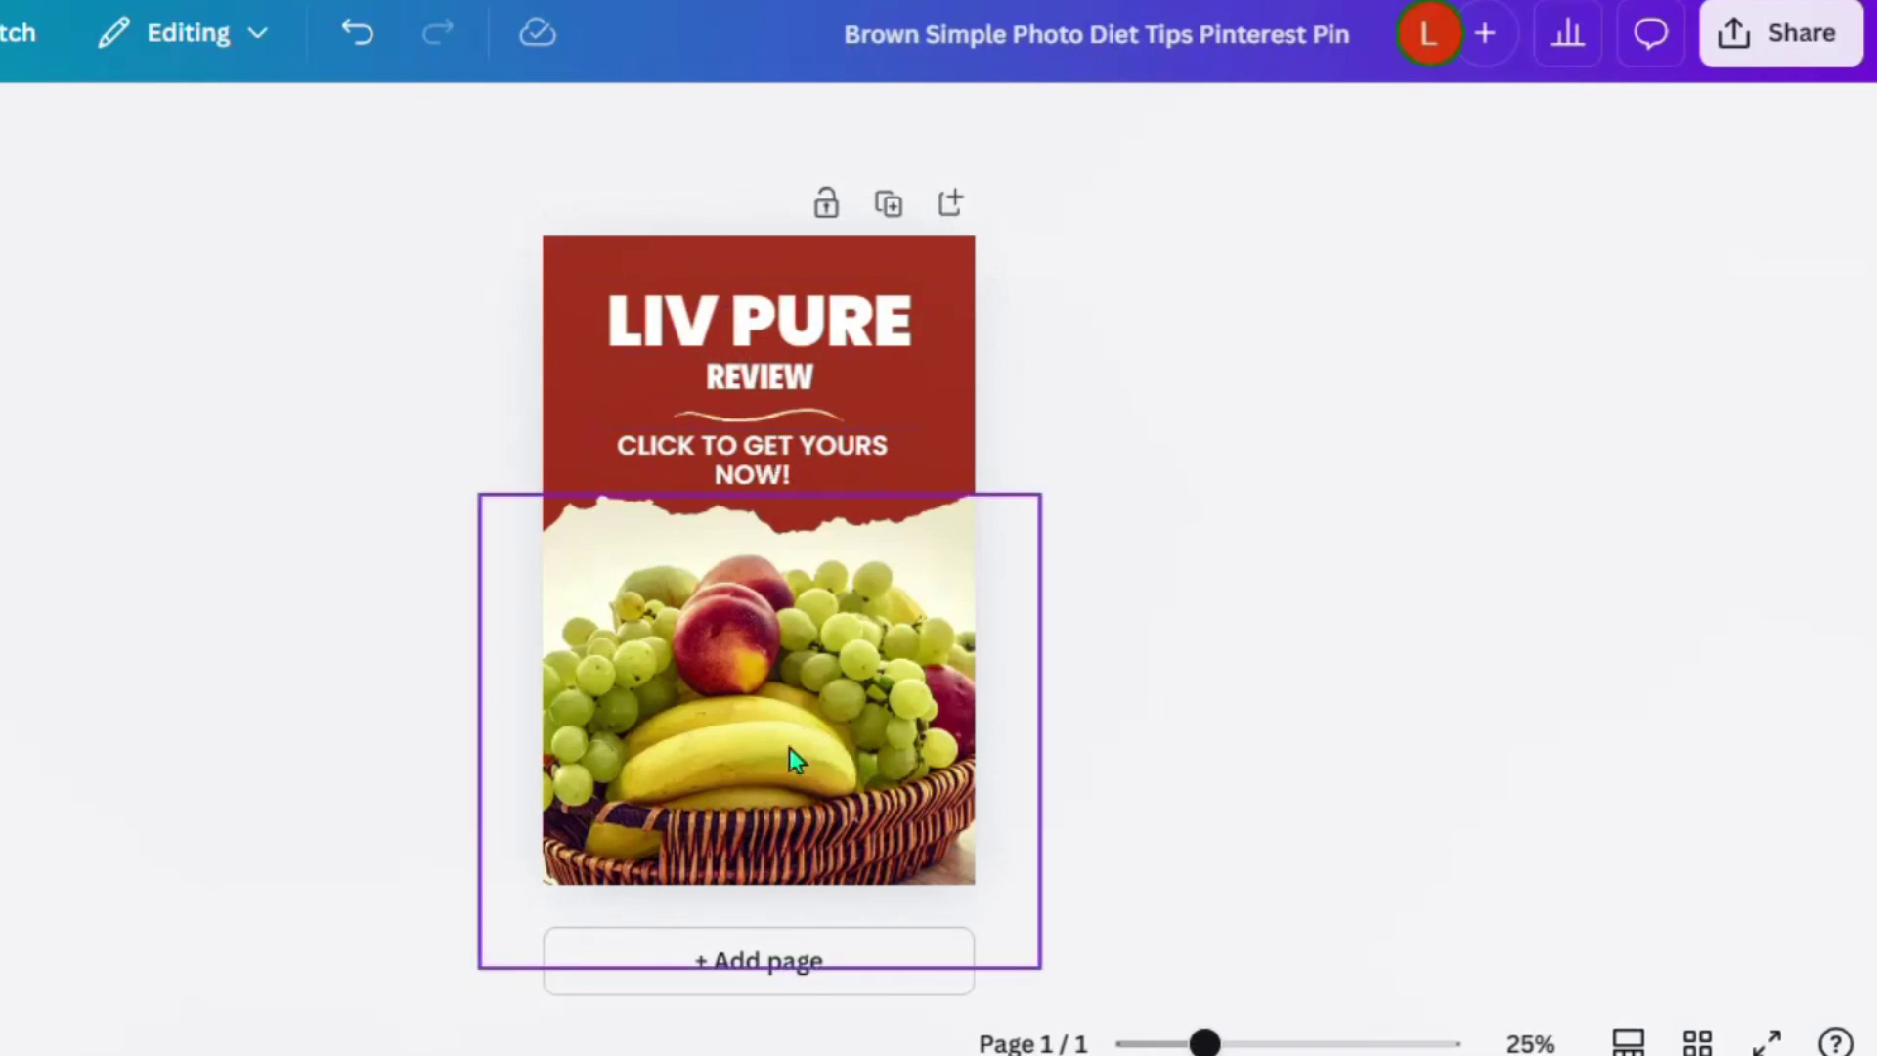
Step: Upload the Liv Pure bottle image with the yellow-green background and replace the pin's fruit basket photo with it
left_click(770, 629)
key("Escape")
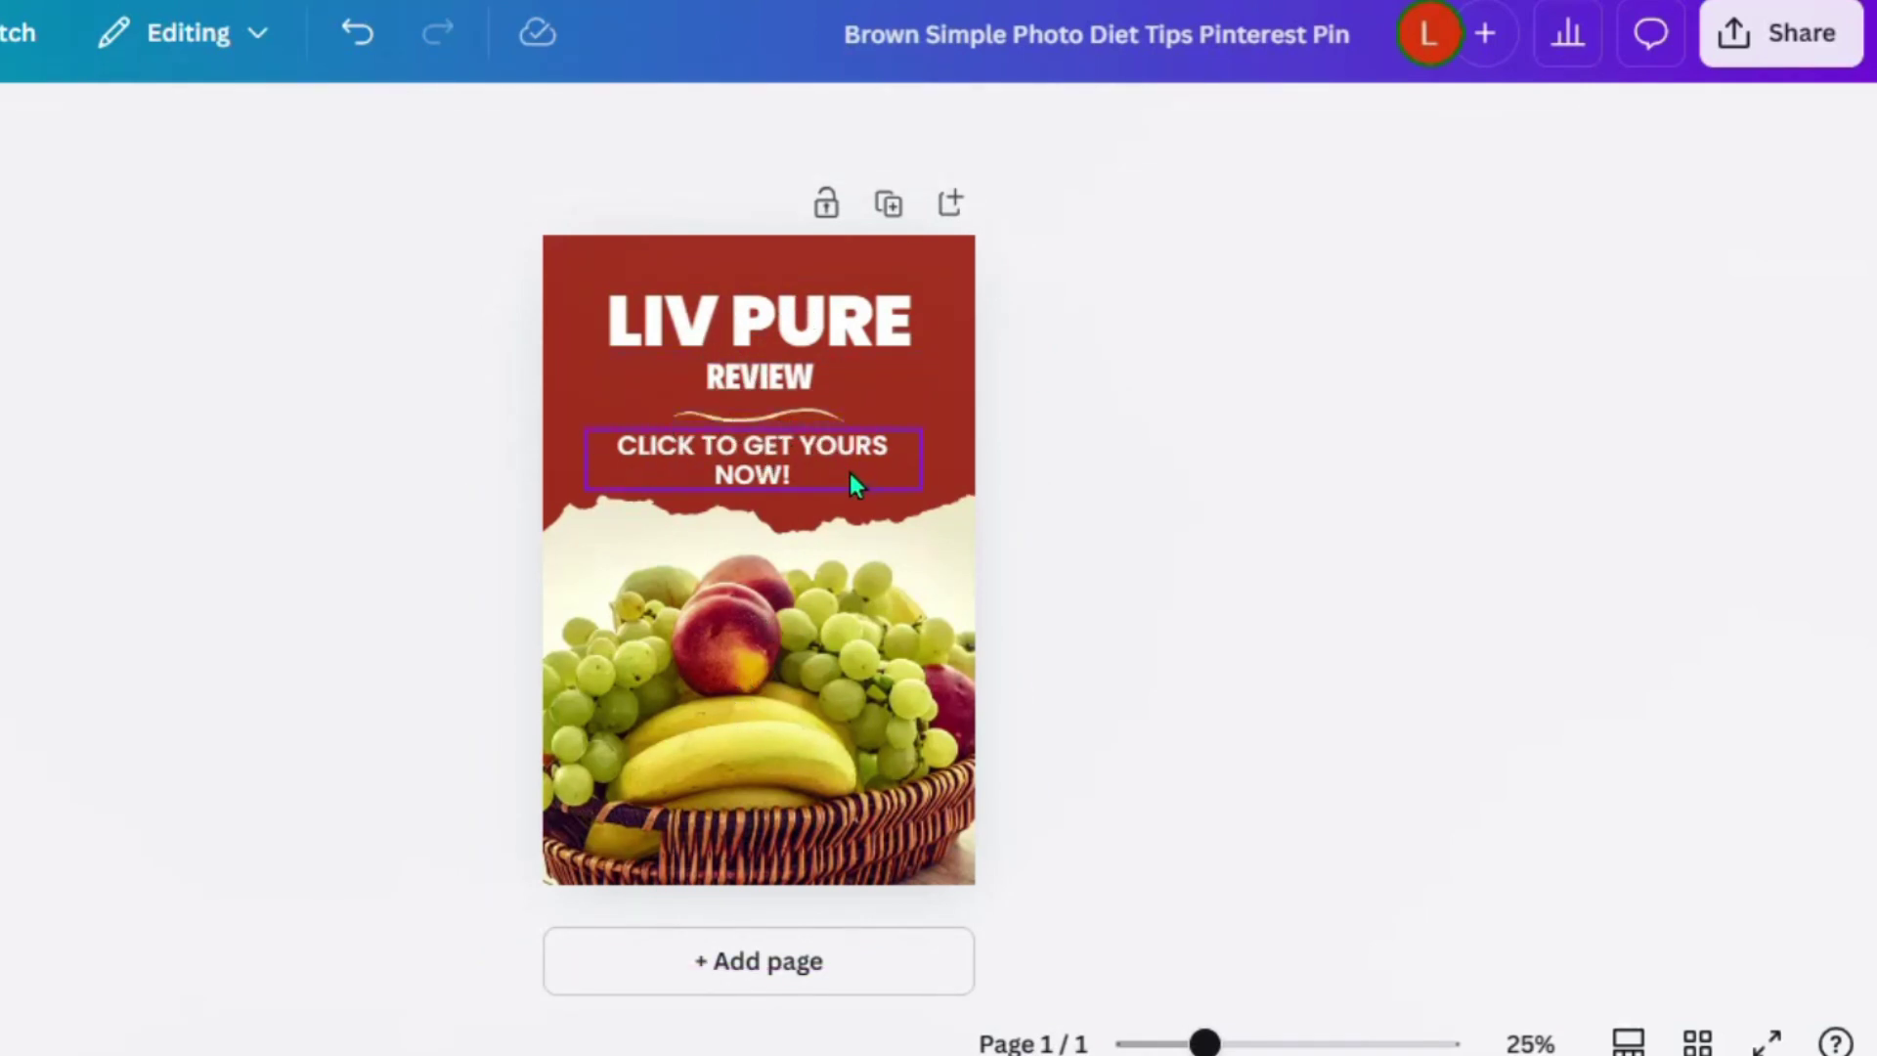
left_click(775, 676)
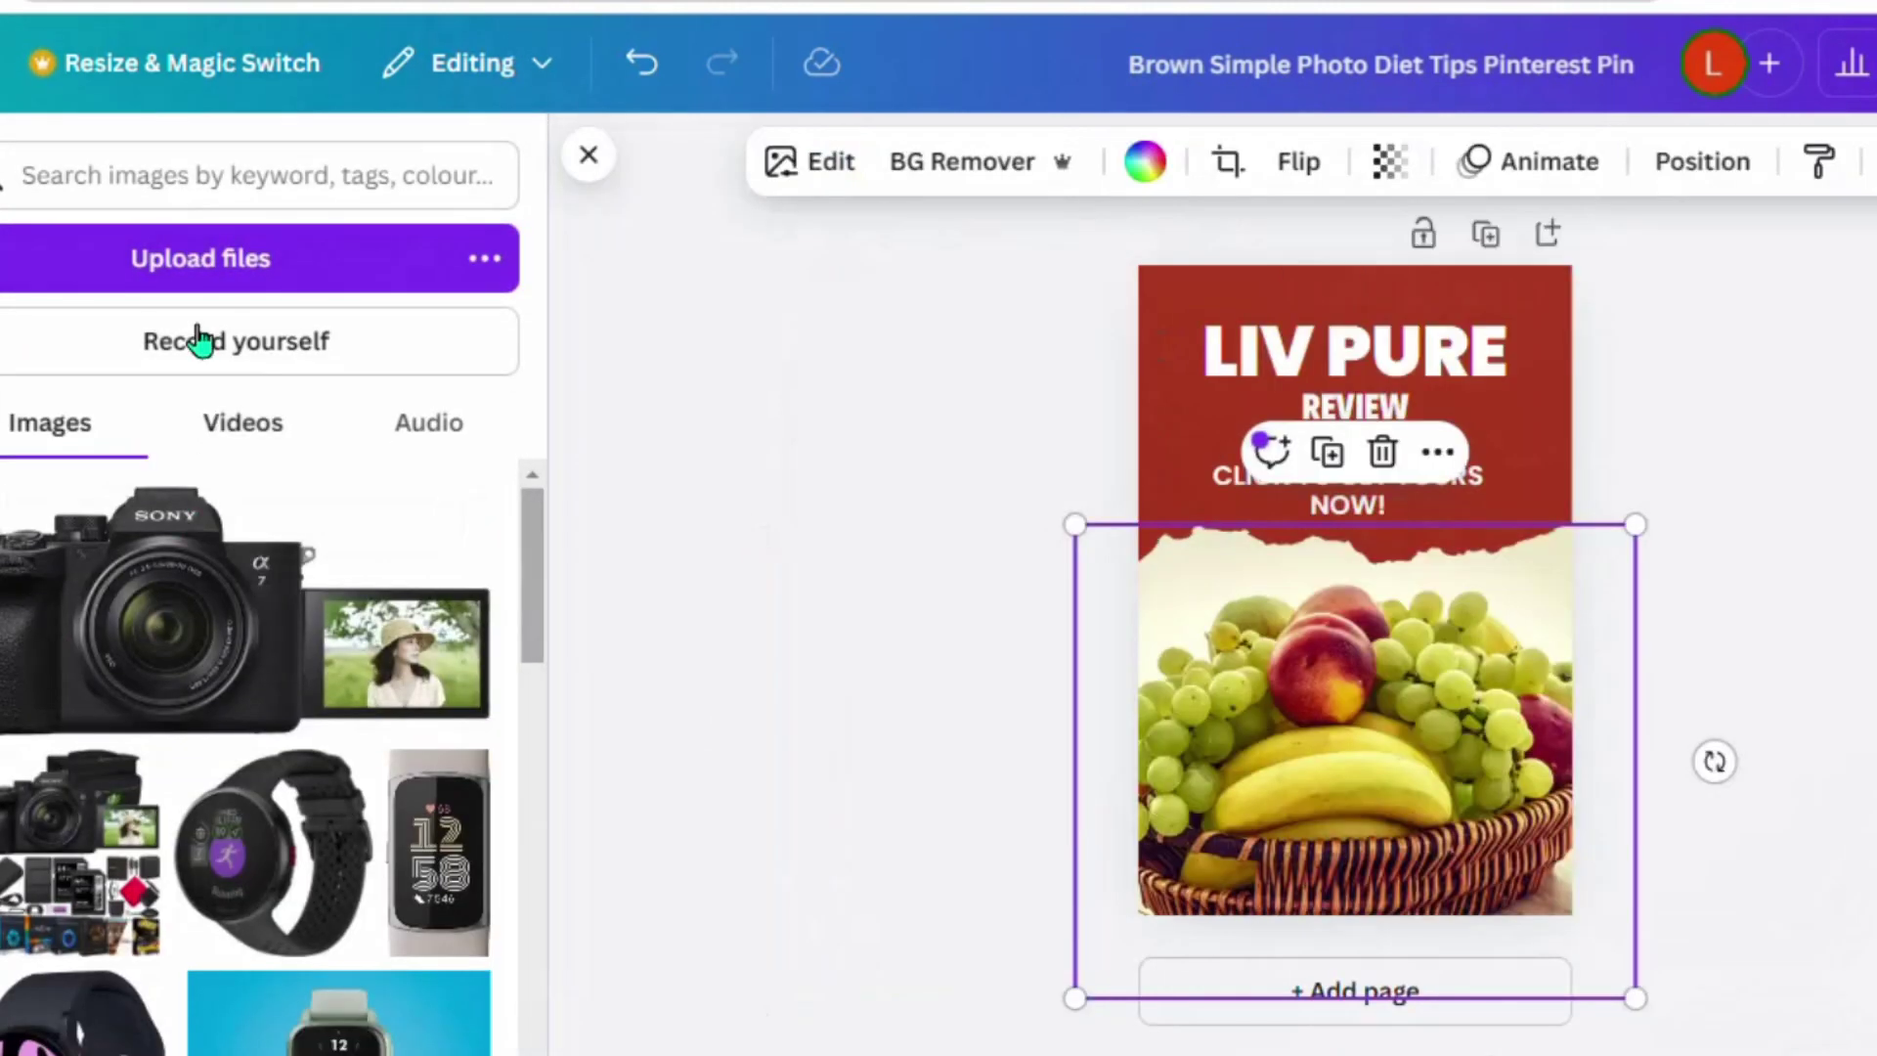
left_click(201, 274)
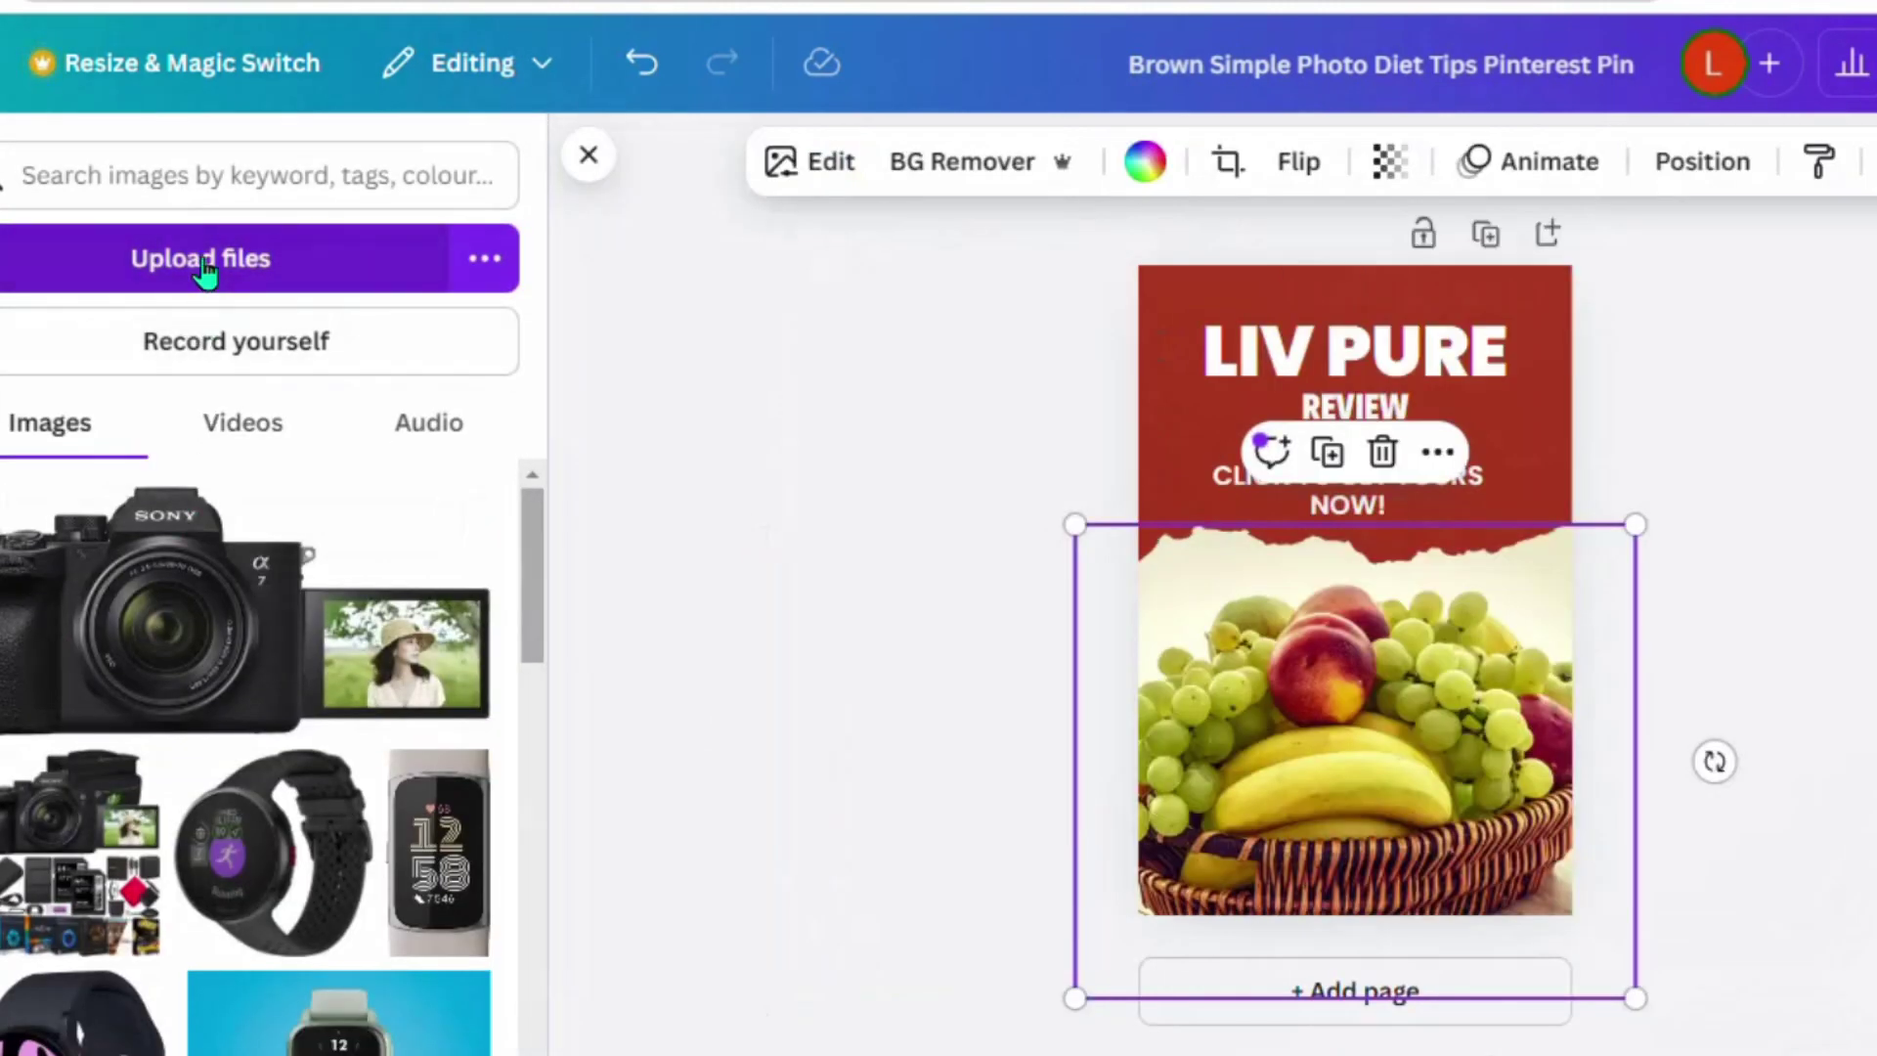
scroll(576, 277, "down", 10)
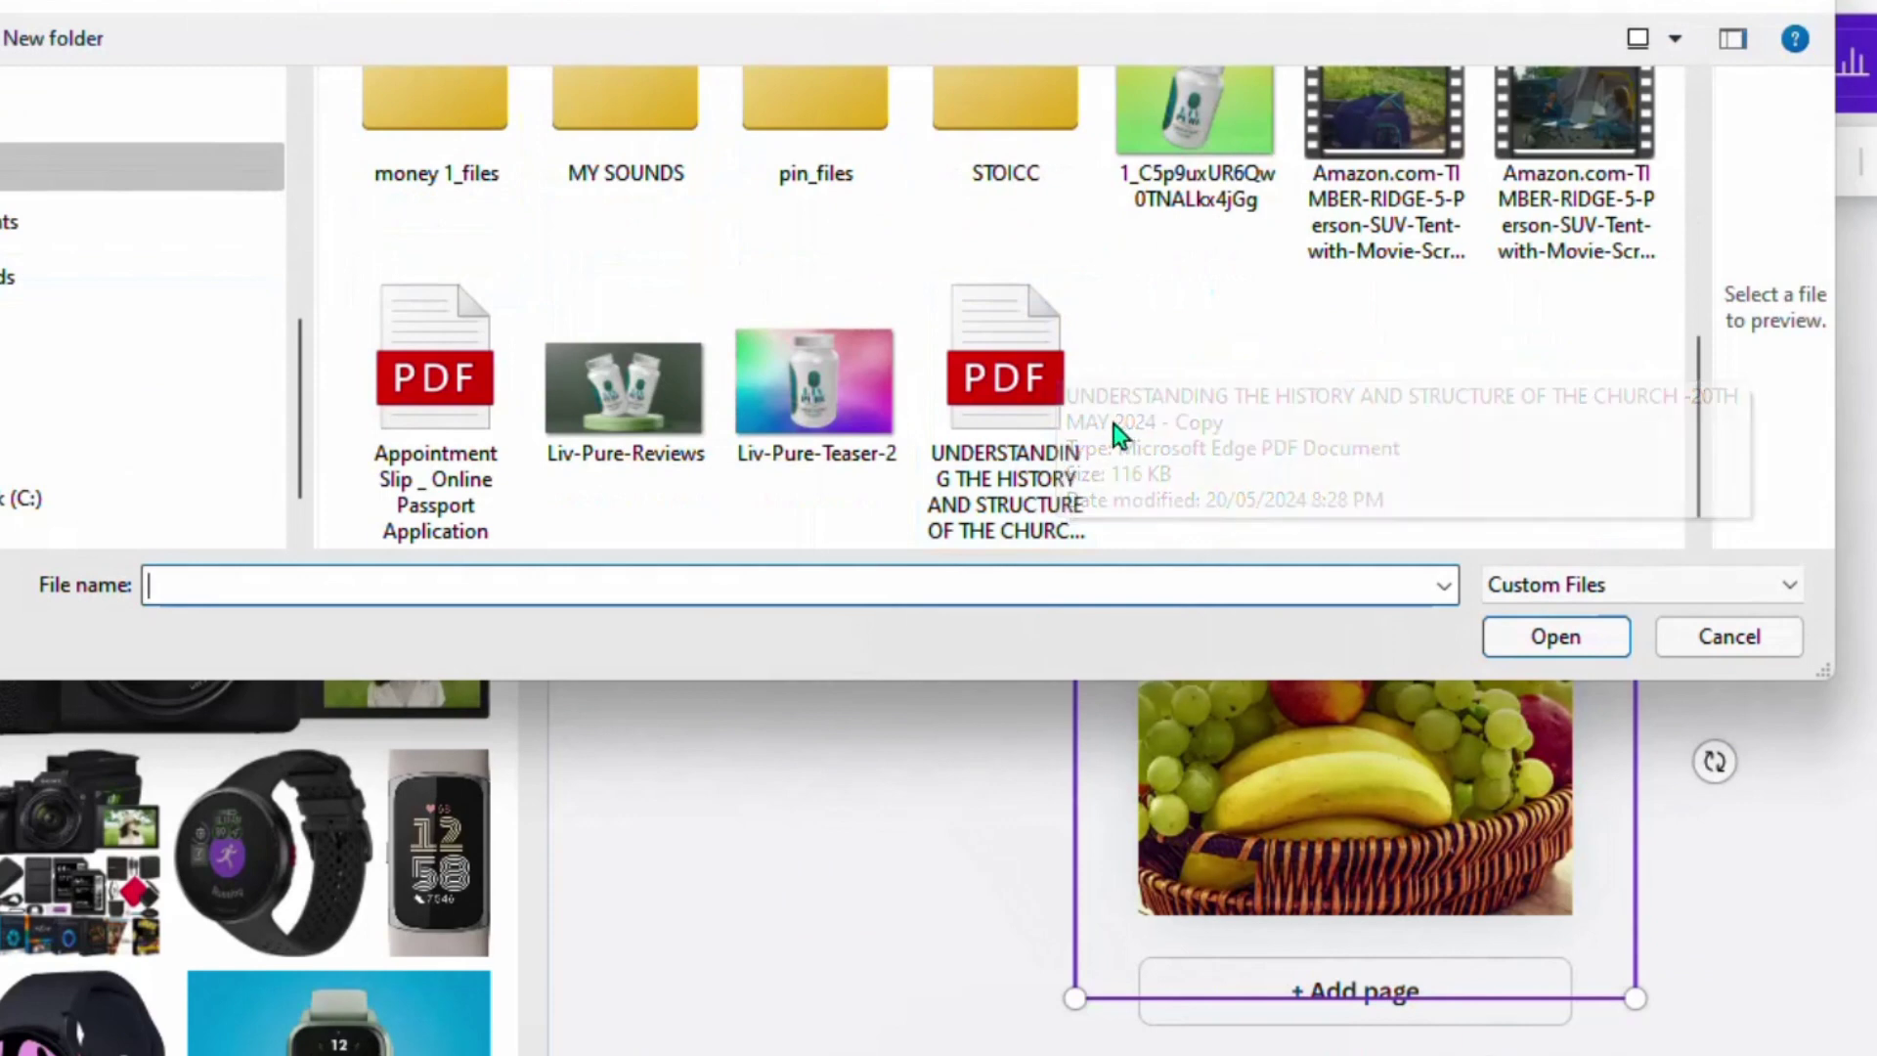
double_click(1163, 141)
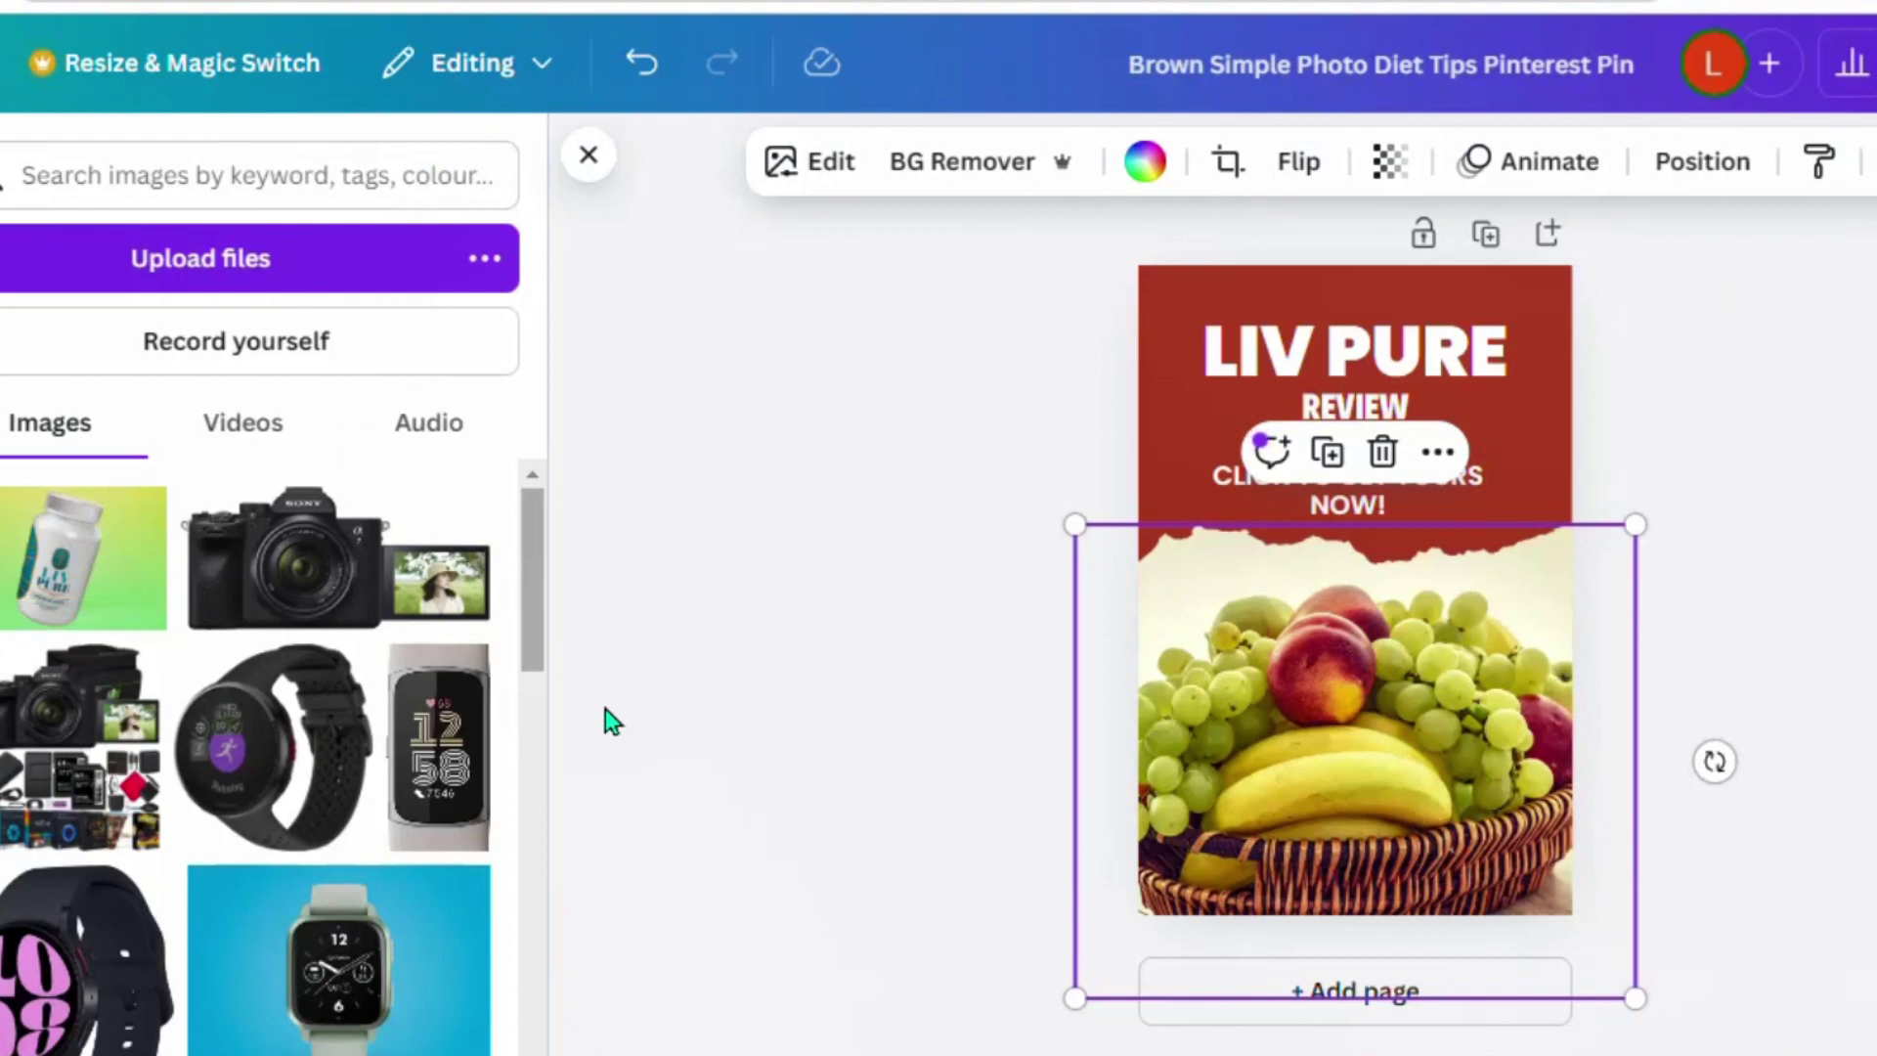
left_click_drag(59, 567, 1204, 630)
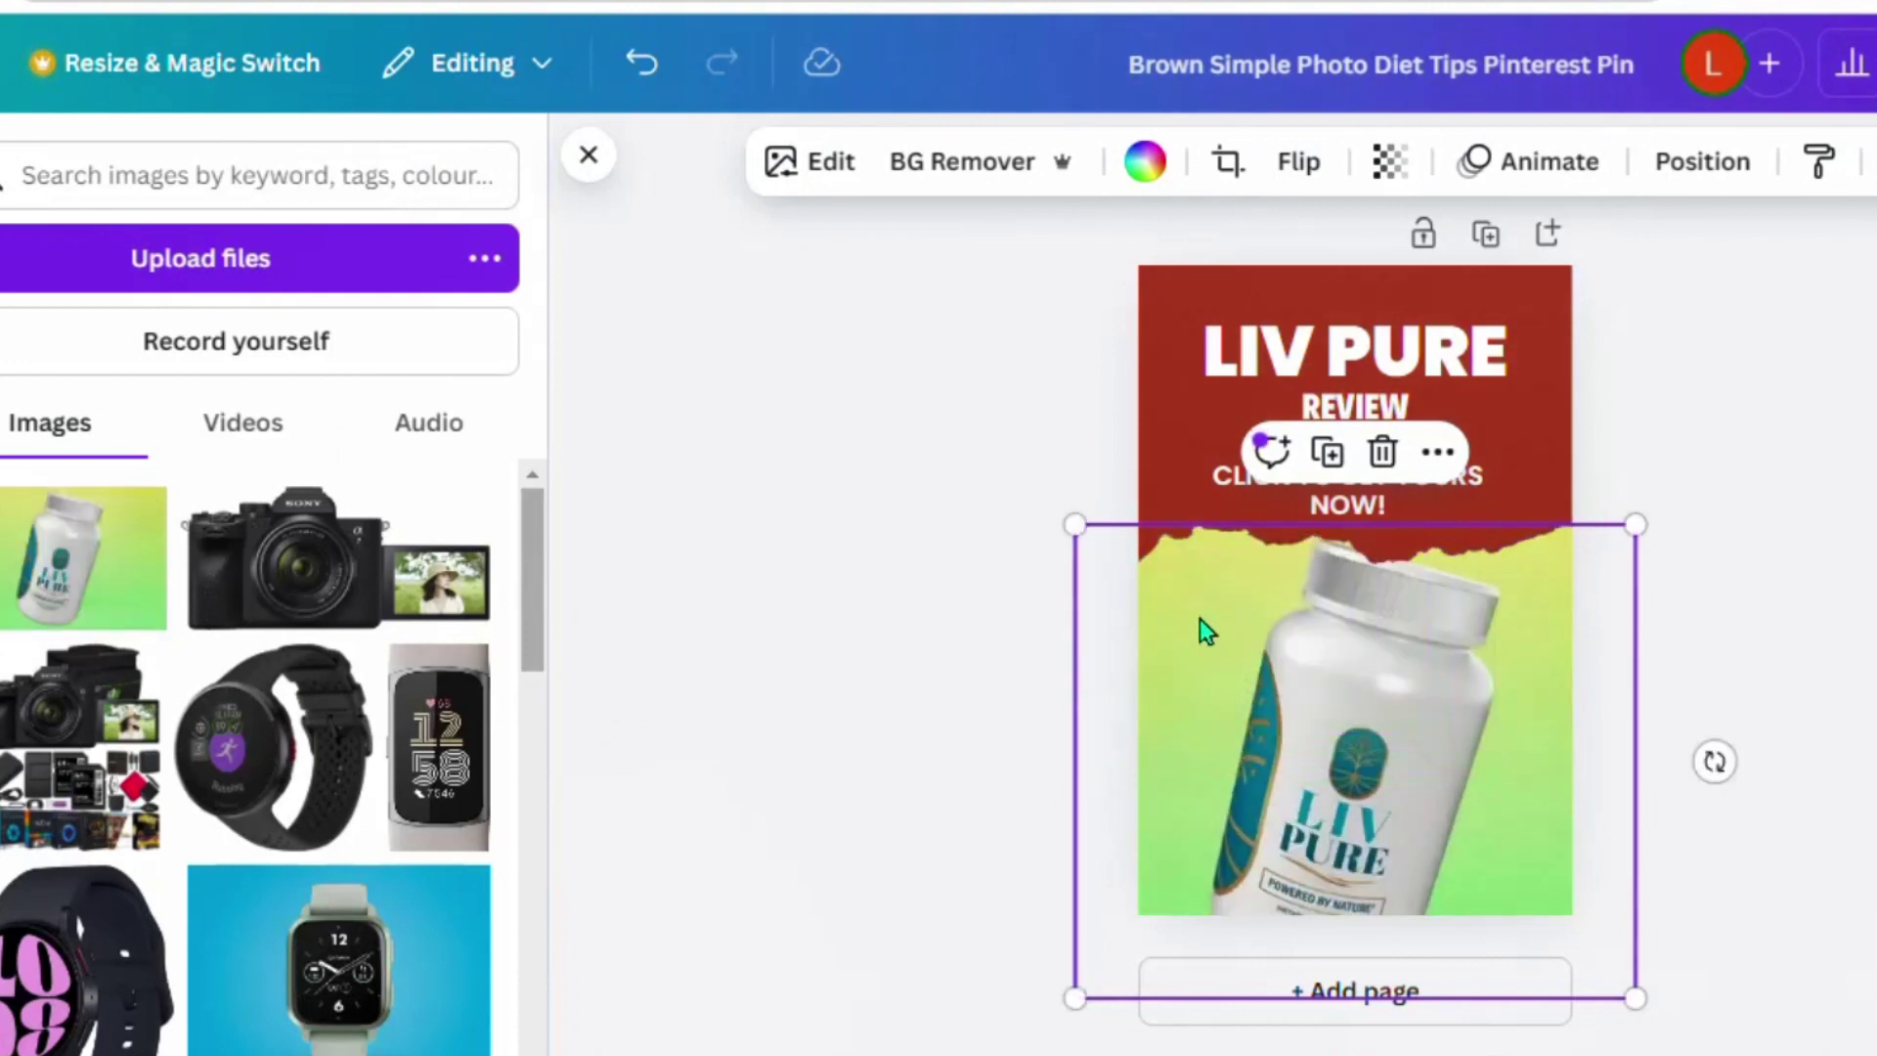
left_click(947, 783)
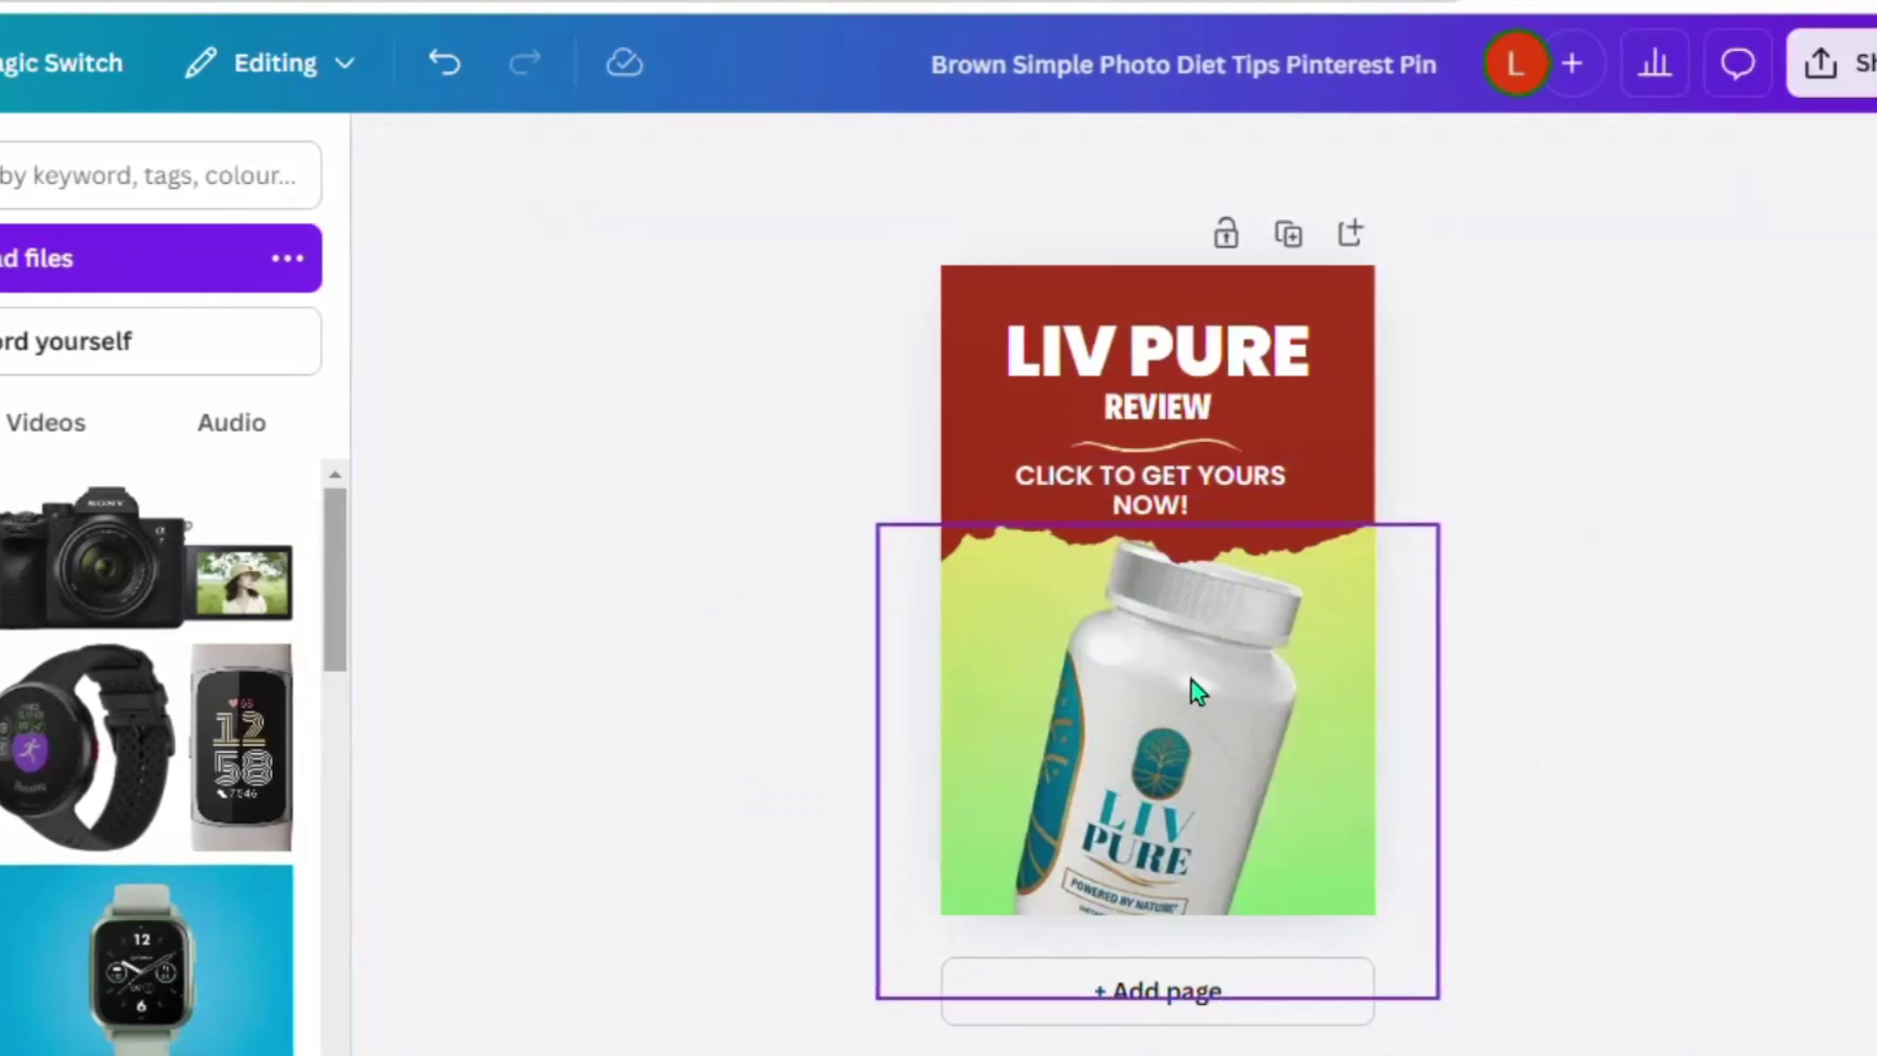
left_click_drag(1159, 689, 1131, 684)
left_click(1659, 442)
Step: Download the finished pin design as a PNG at 1,000 × 1,500 px
left_click(1828, 74)
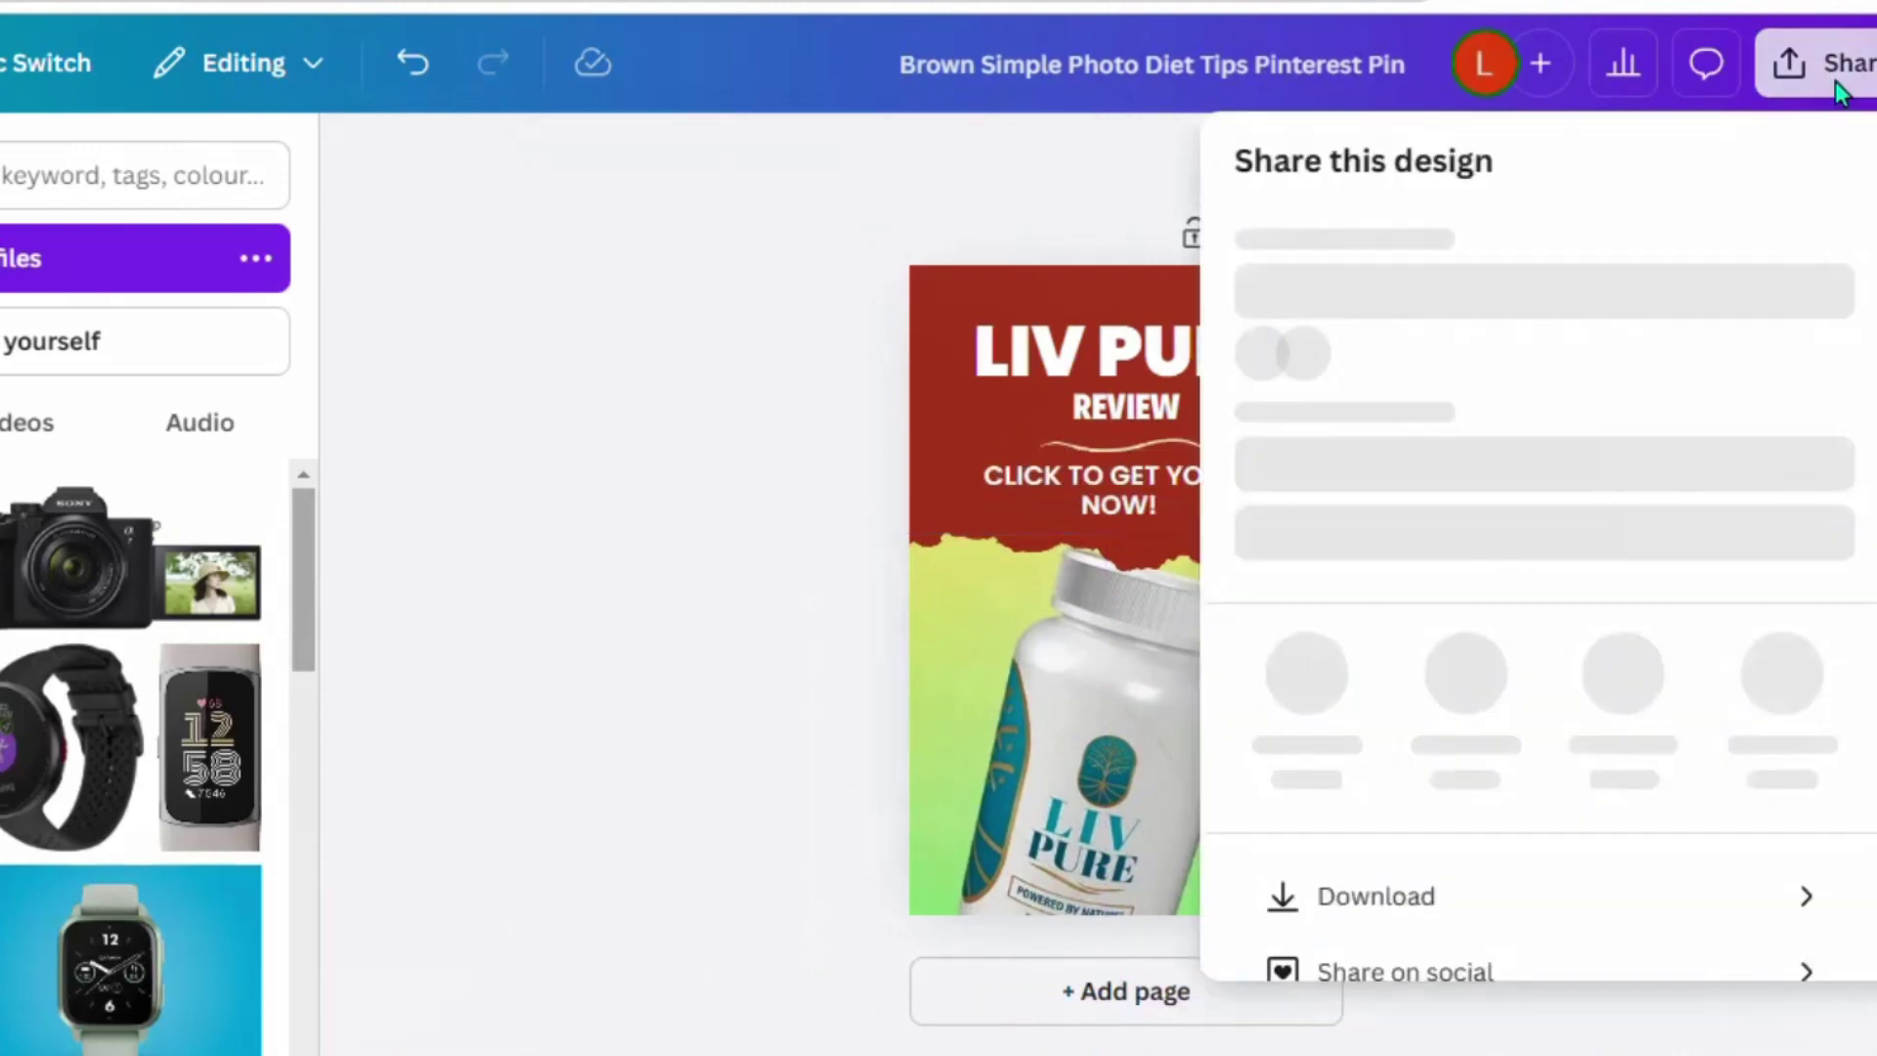
scroll(1506, 802, "down", 2)
left_click(1445, 794)
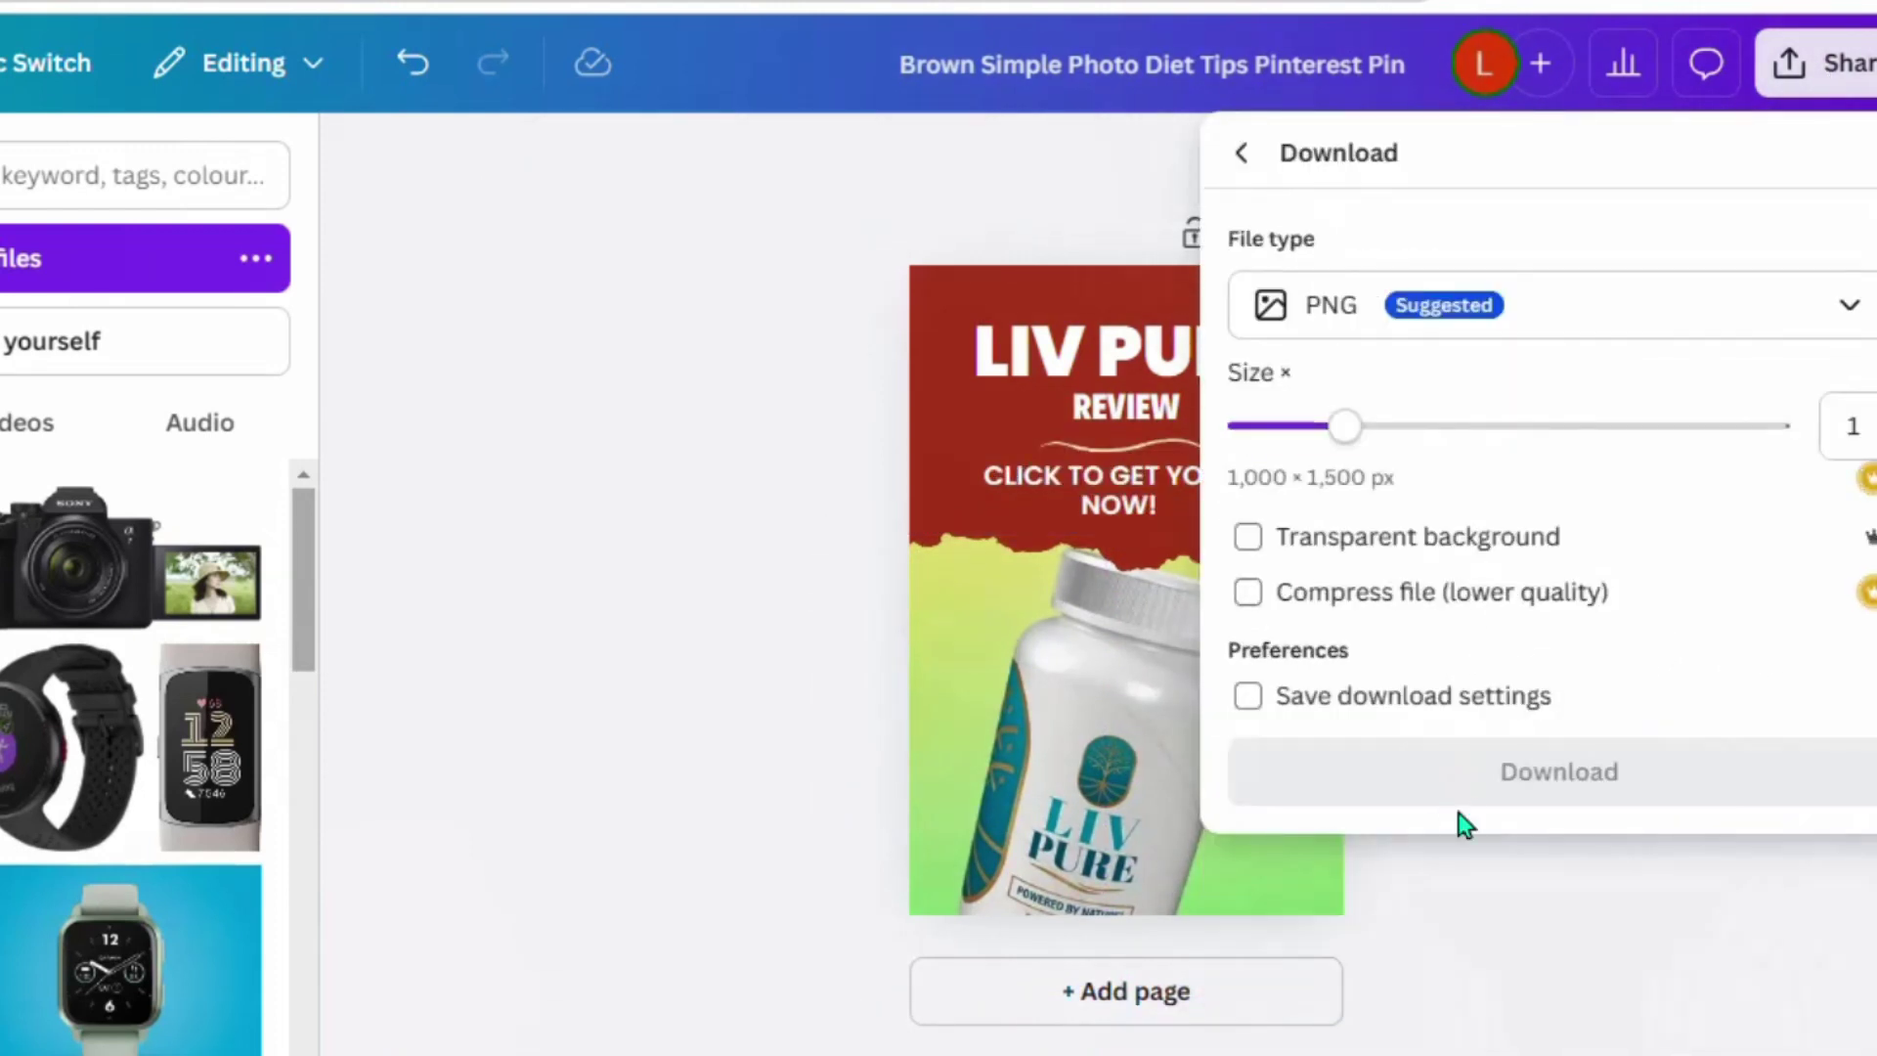
left_click(1462, 797)
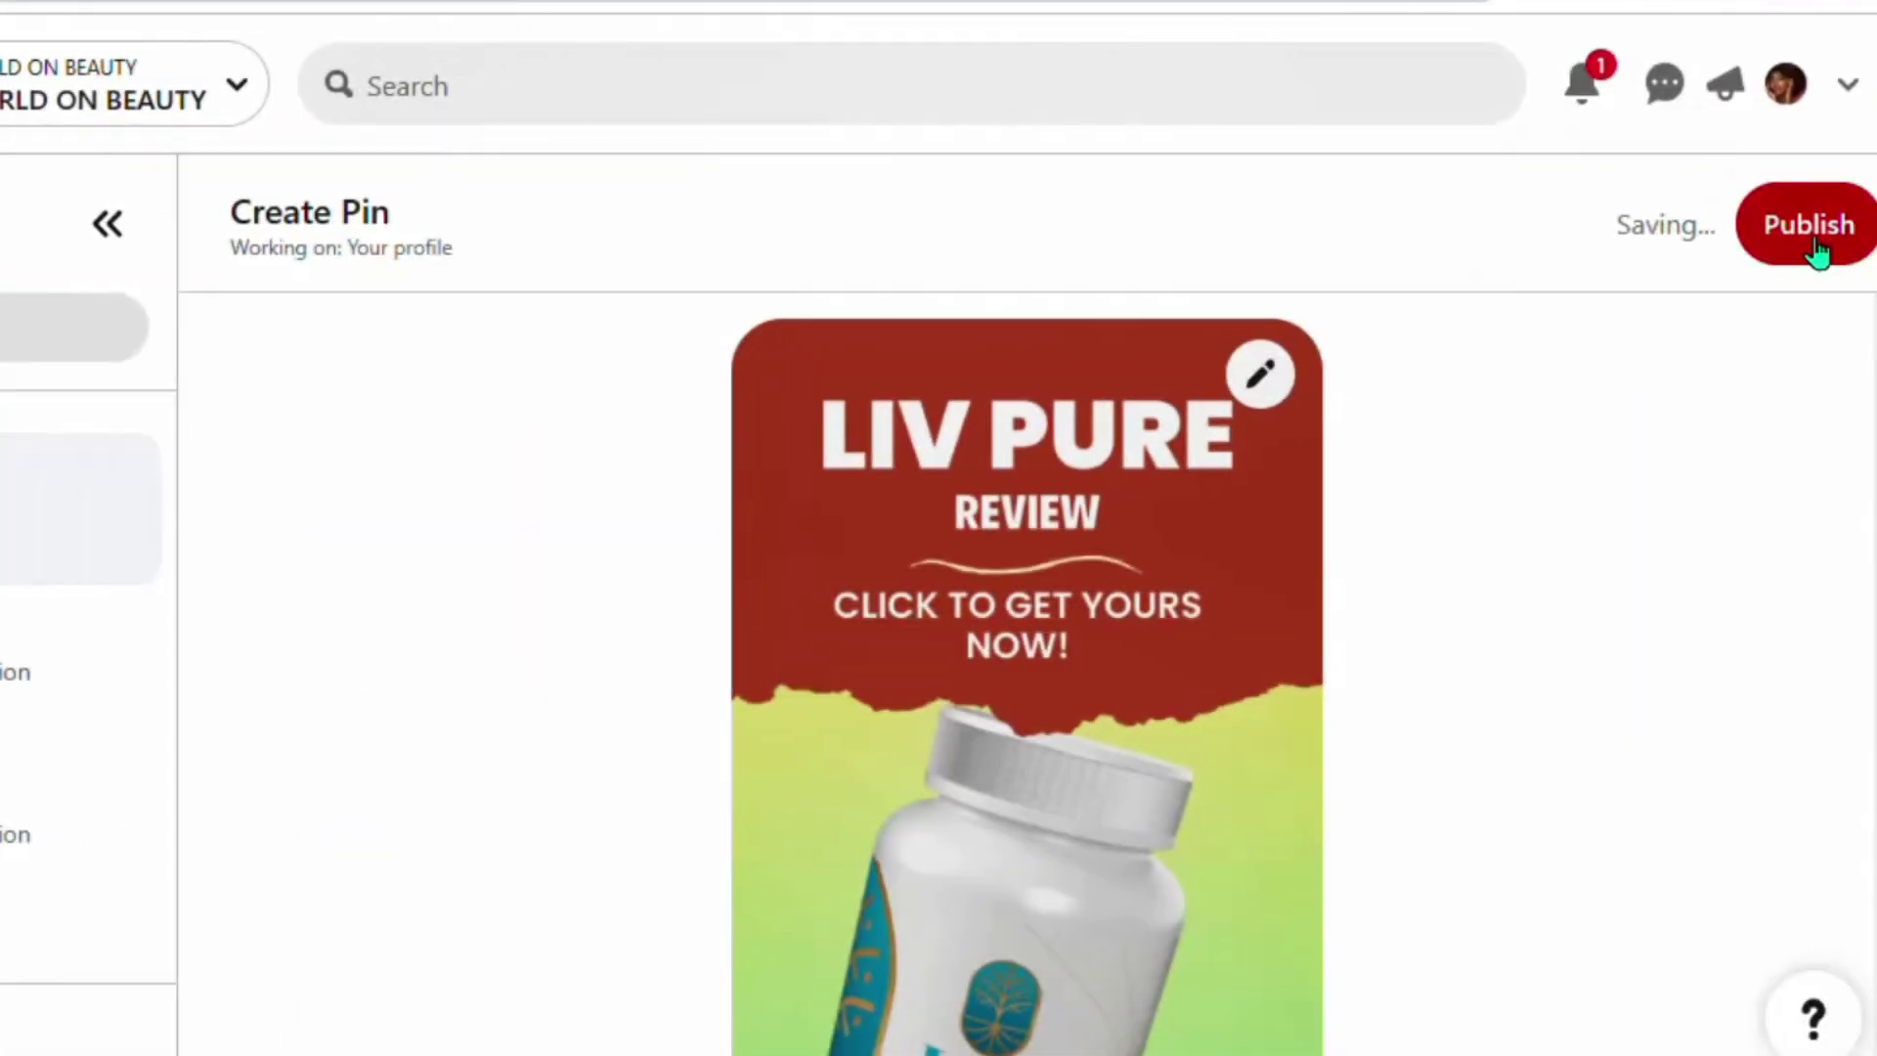
Step: Check the Pinterest pin's empty title field, switch to ChatGPT and ask it to write 5 catchy titles for us to sell this product
scroll(1026, 674, "down", 1)
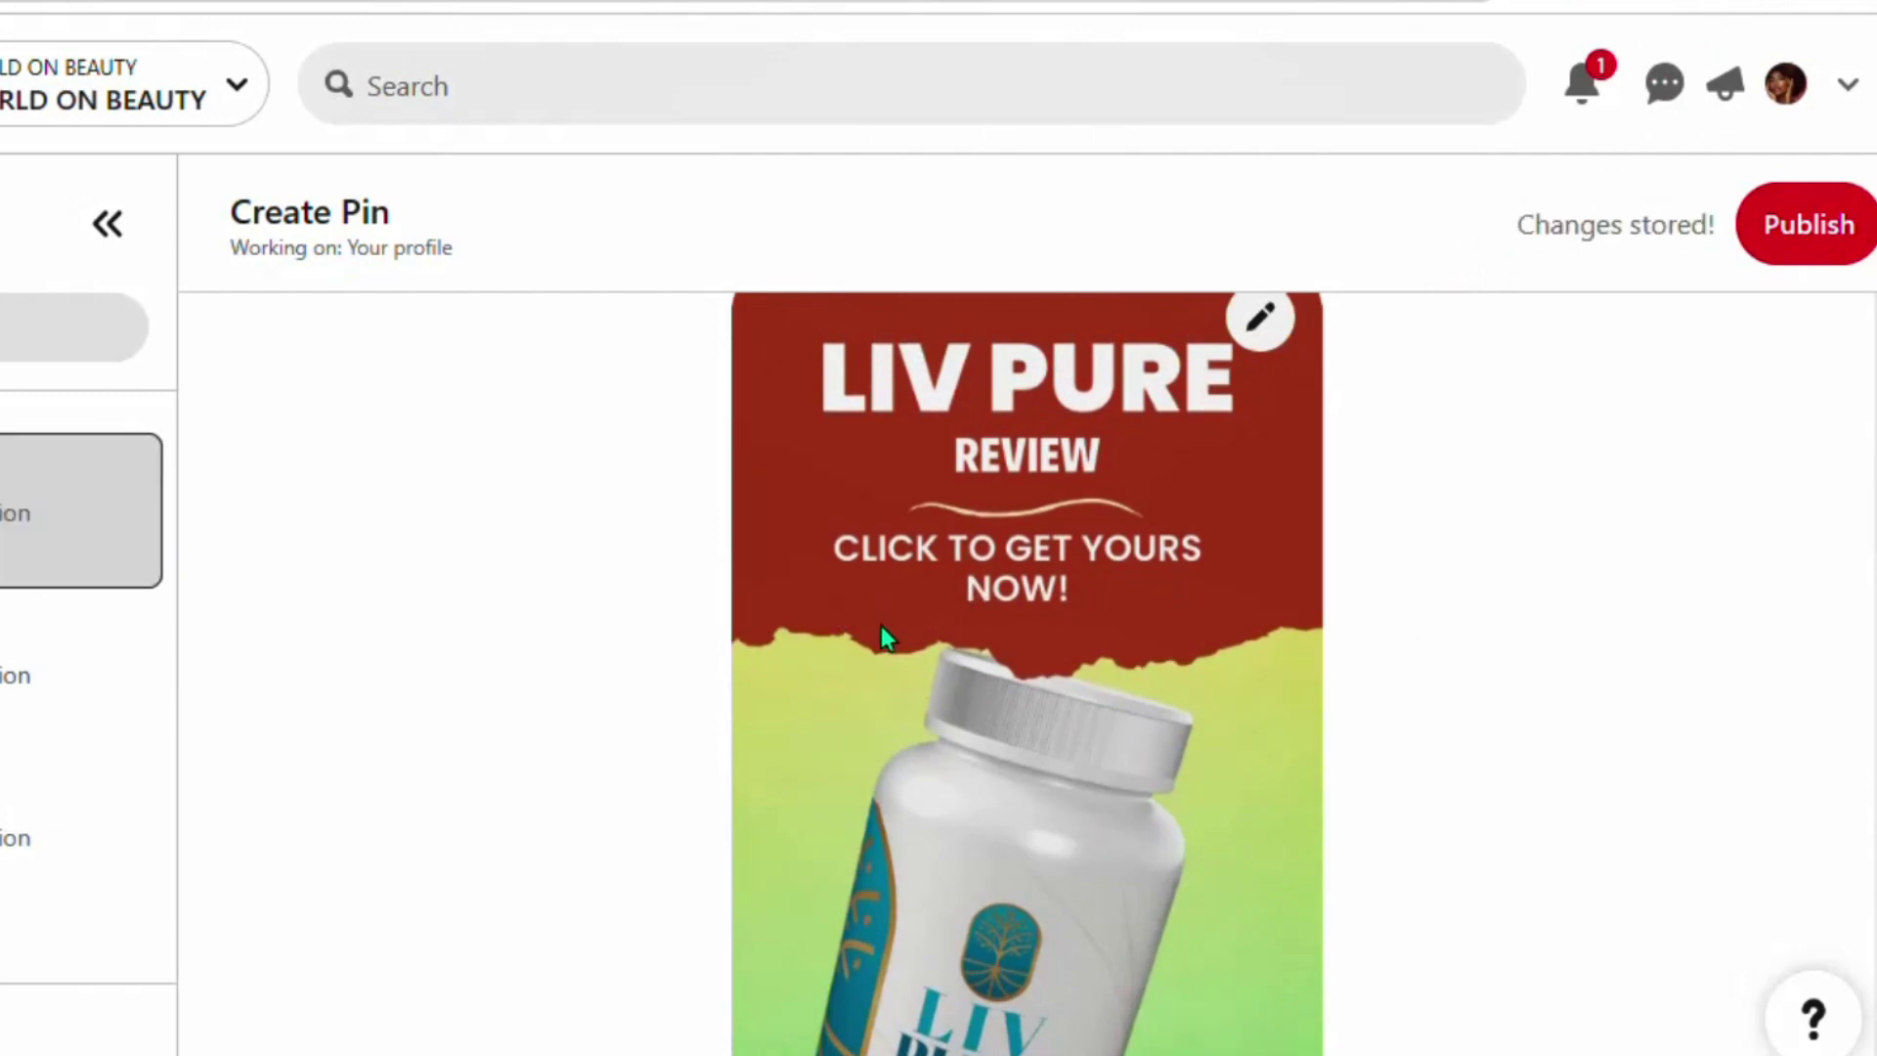
scroll(1328, 507, "down", 5)
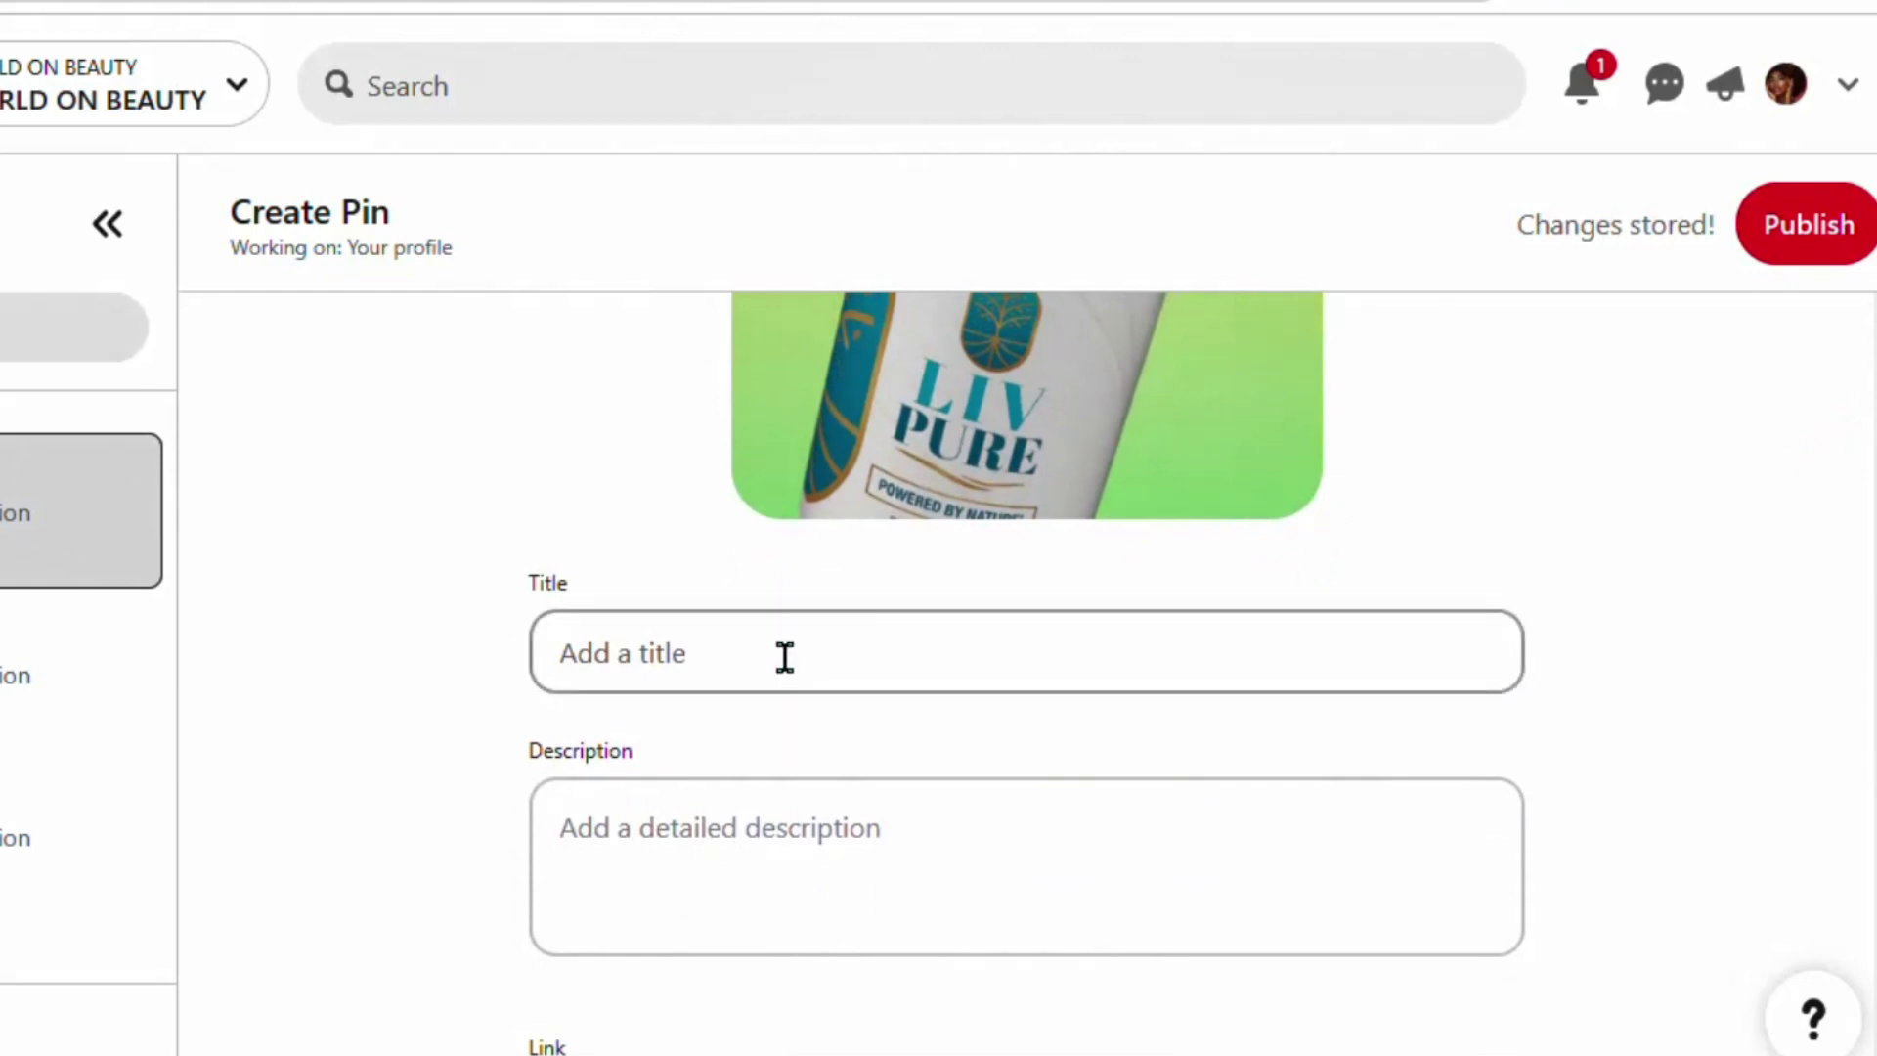
left_click(674, 3)
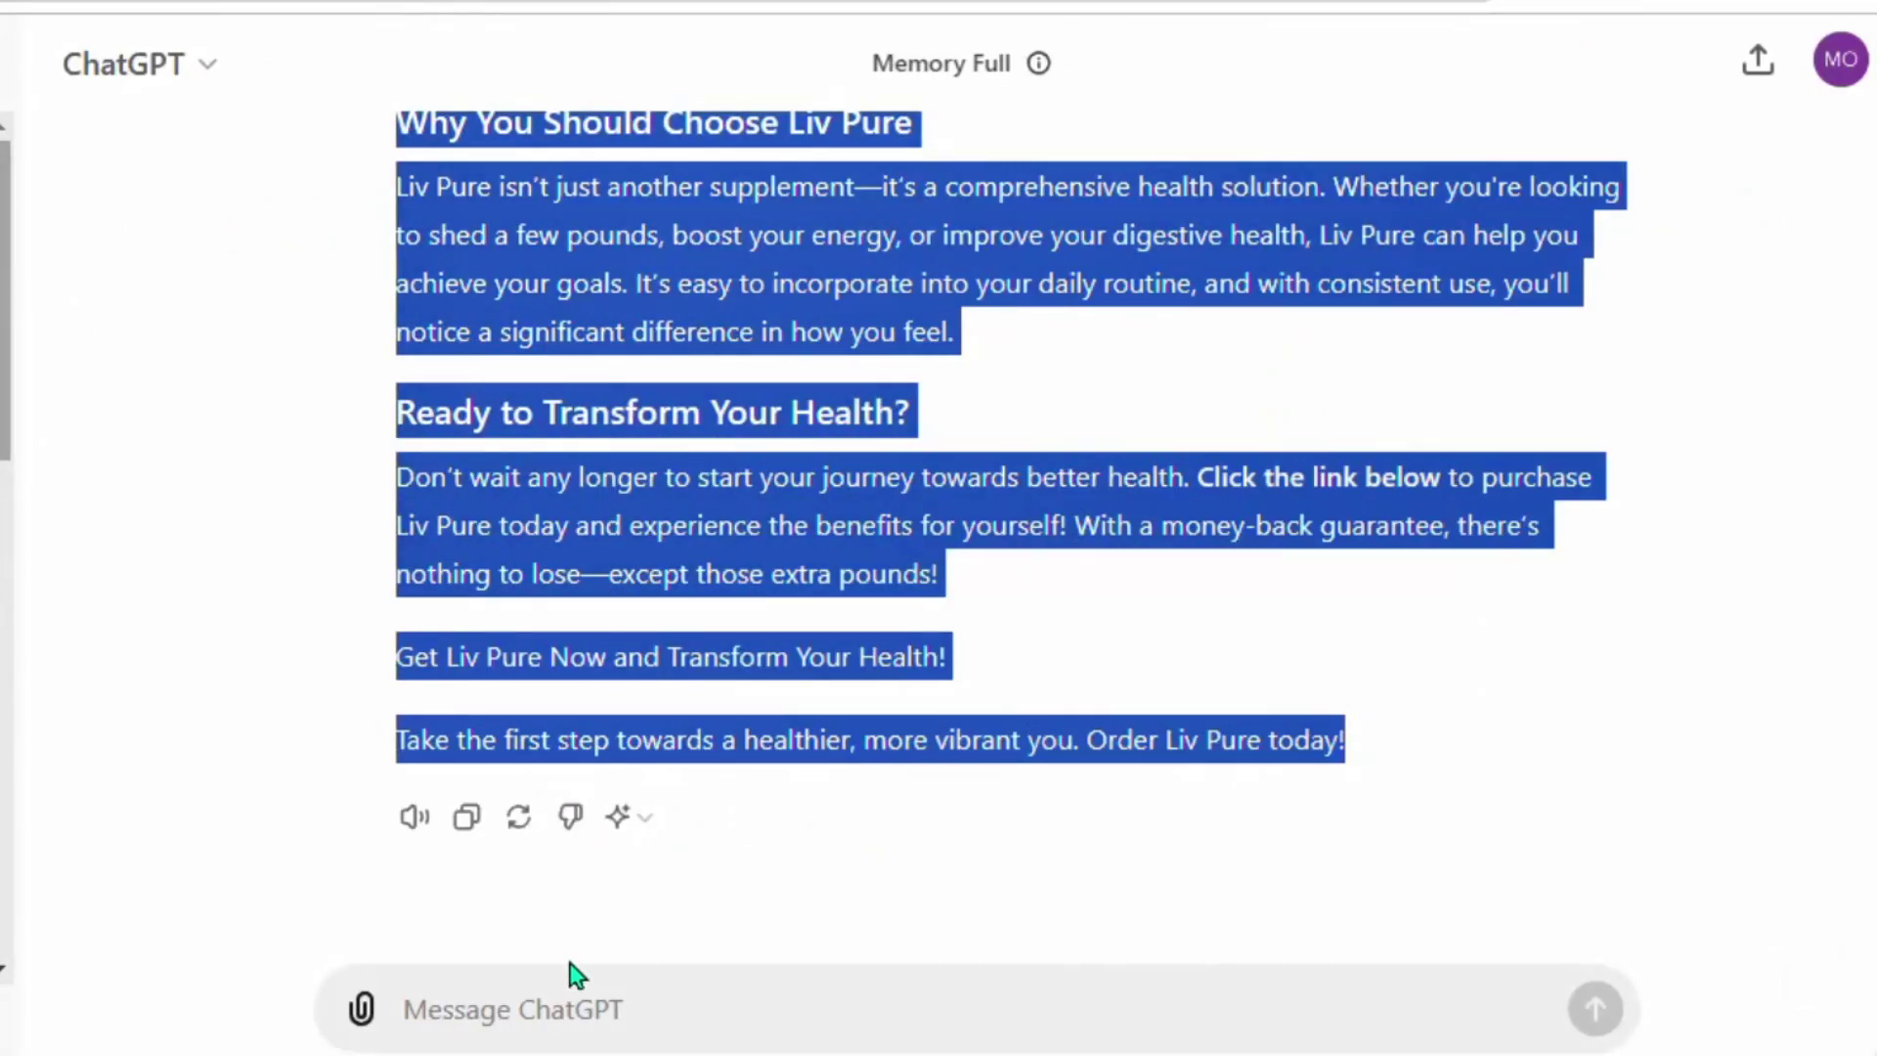
left_click(561, 1003)
type("5 c")
key("BackSpace")
key("BackSpace")
key("BackSpace")
type("write 5 catchy titles for us to sell this product")
key("Return")
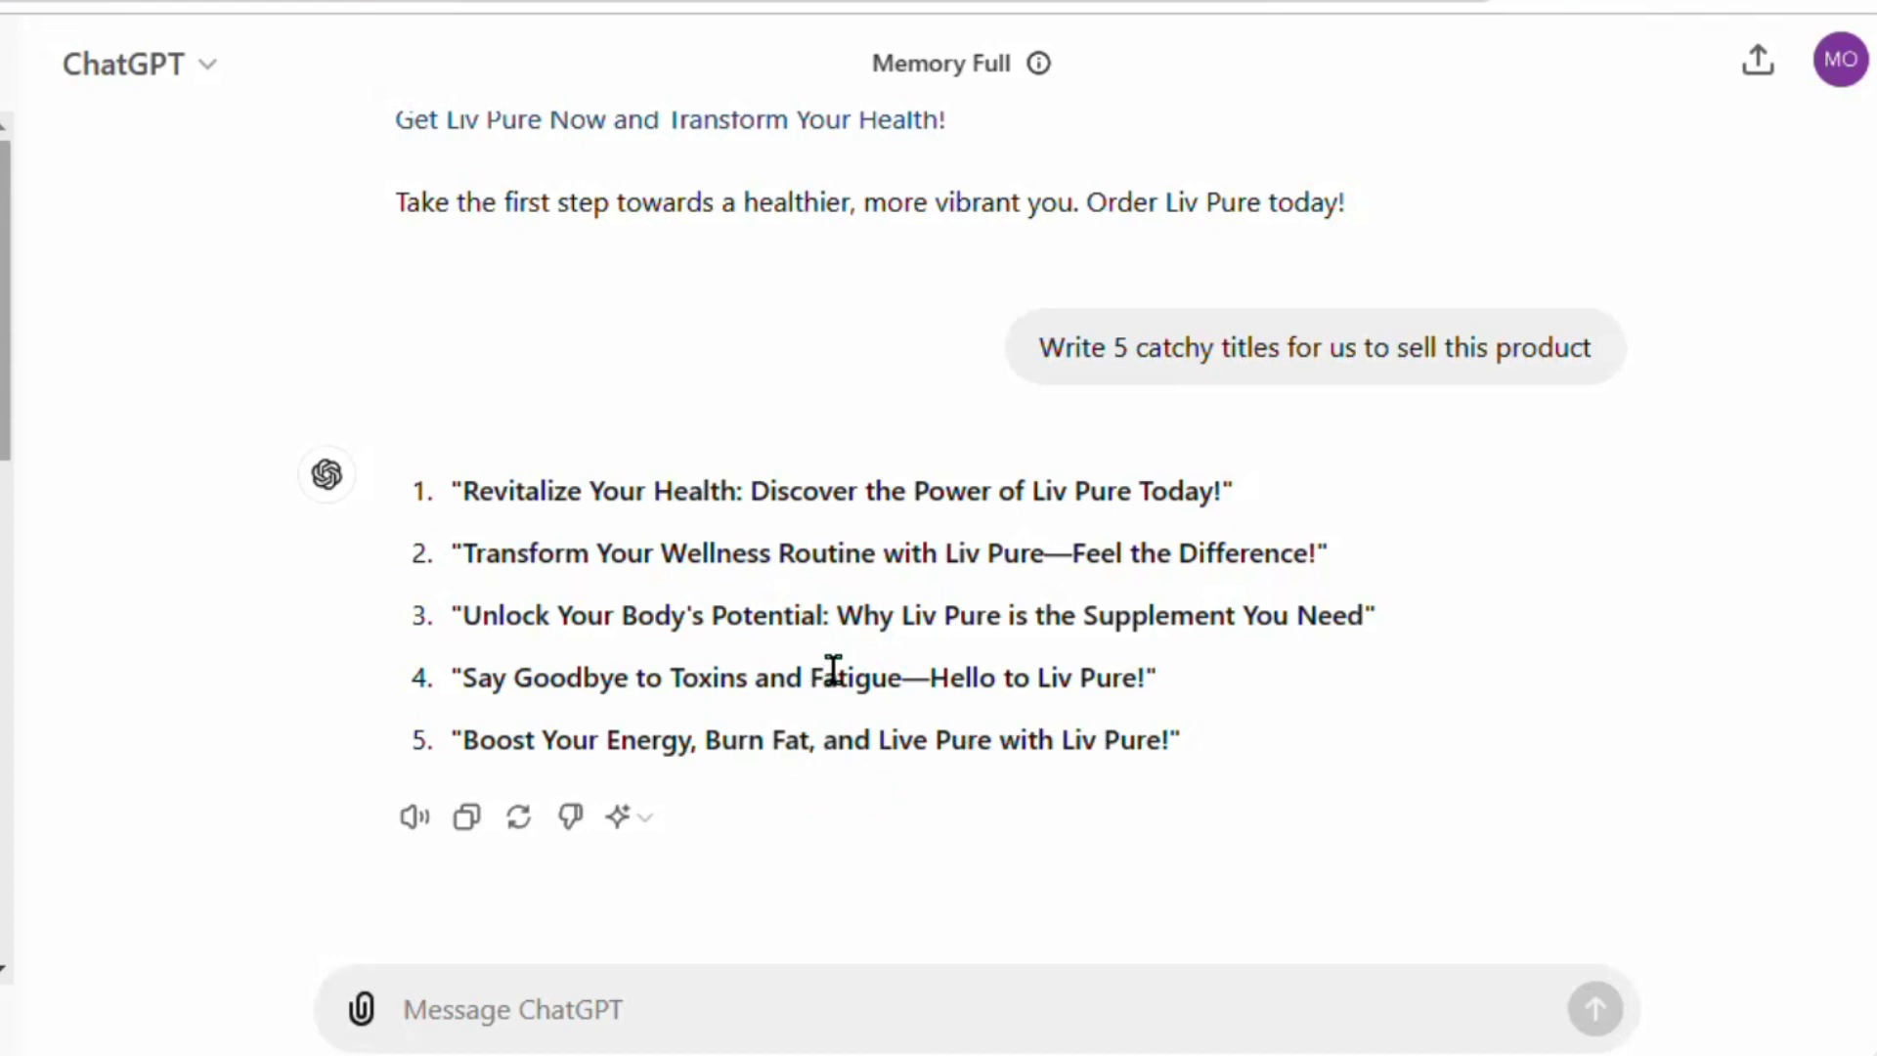
Step: Copy "Why Liv Pure is the Supplement You Need" from ChatGPT's third title into the Pinterest pin's title
left_click_drag(842, 617, 1358, 611)
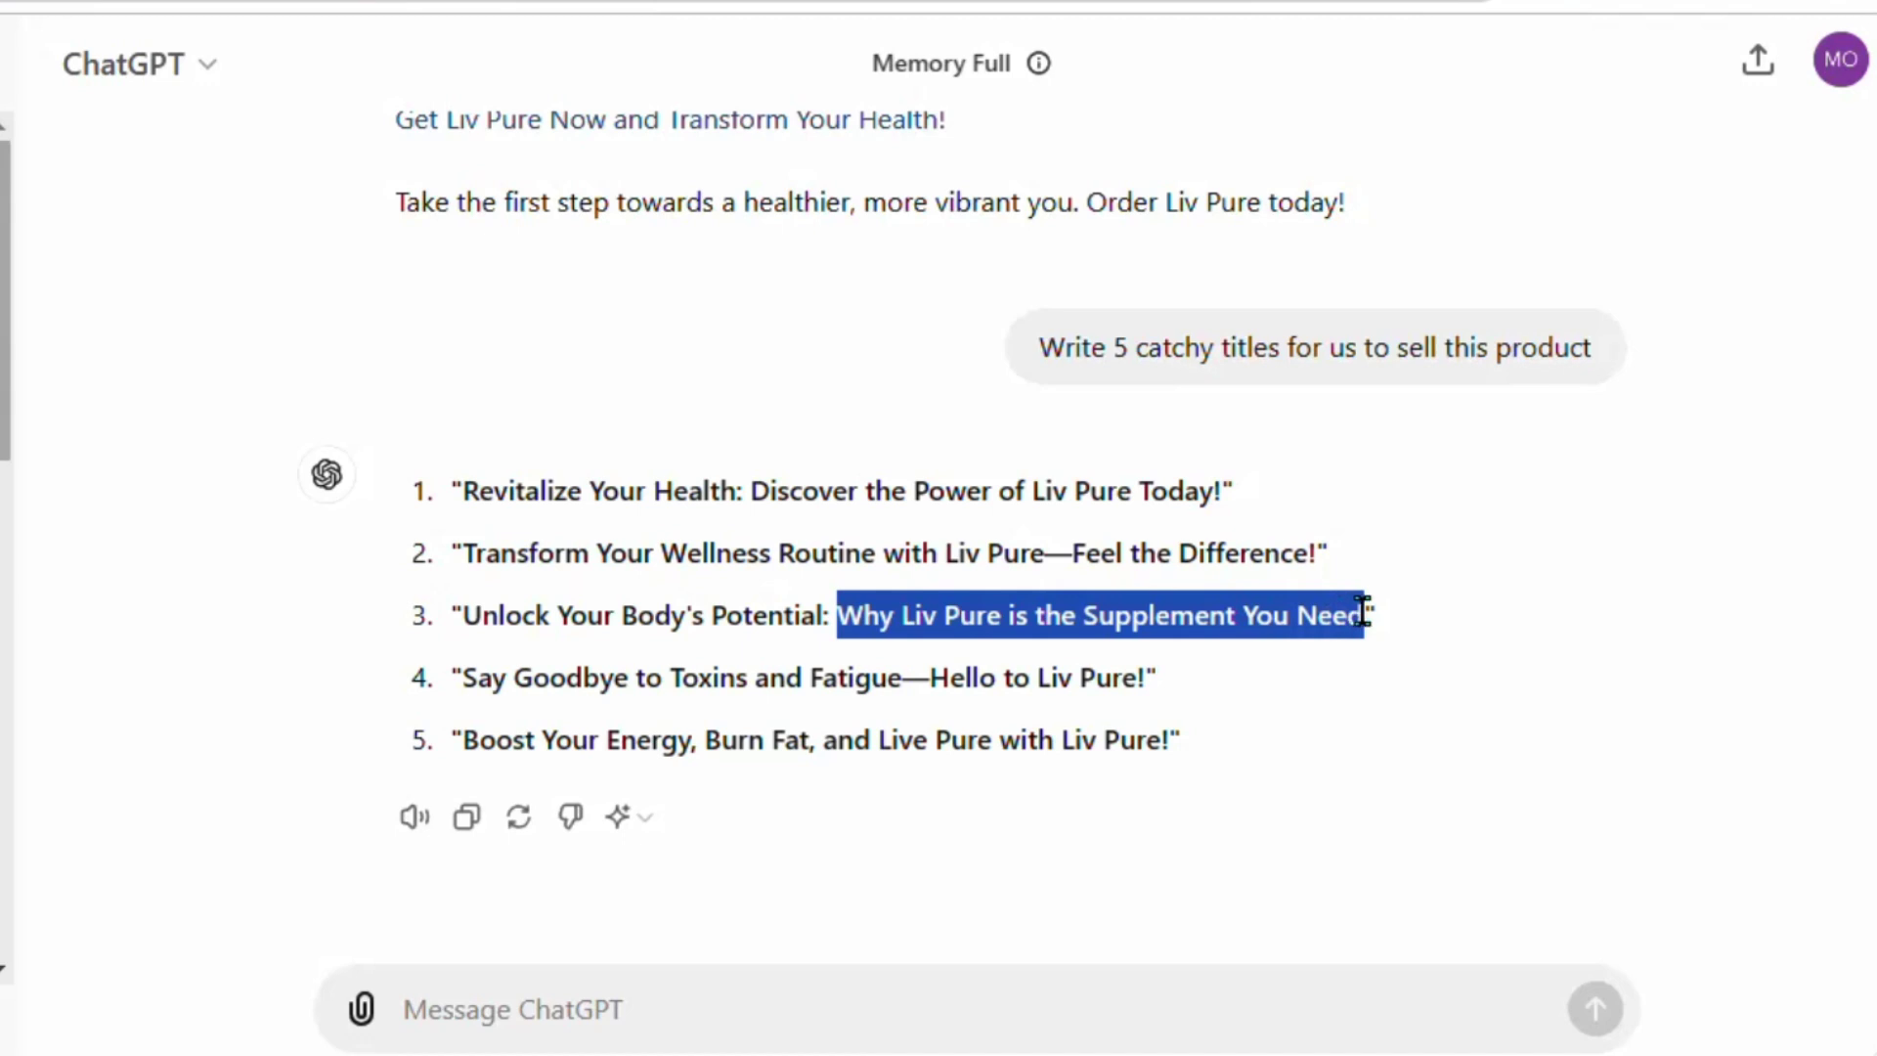
right_click(1335, 631)
left_click(1320, 653)
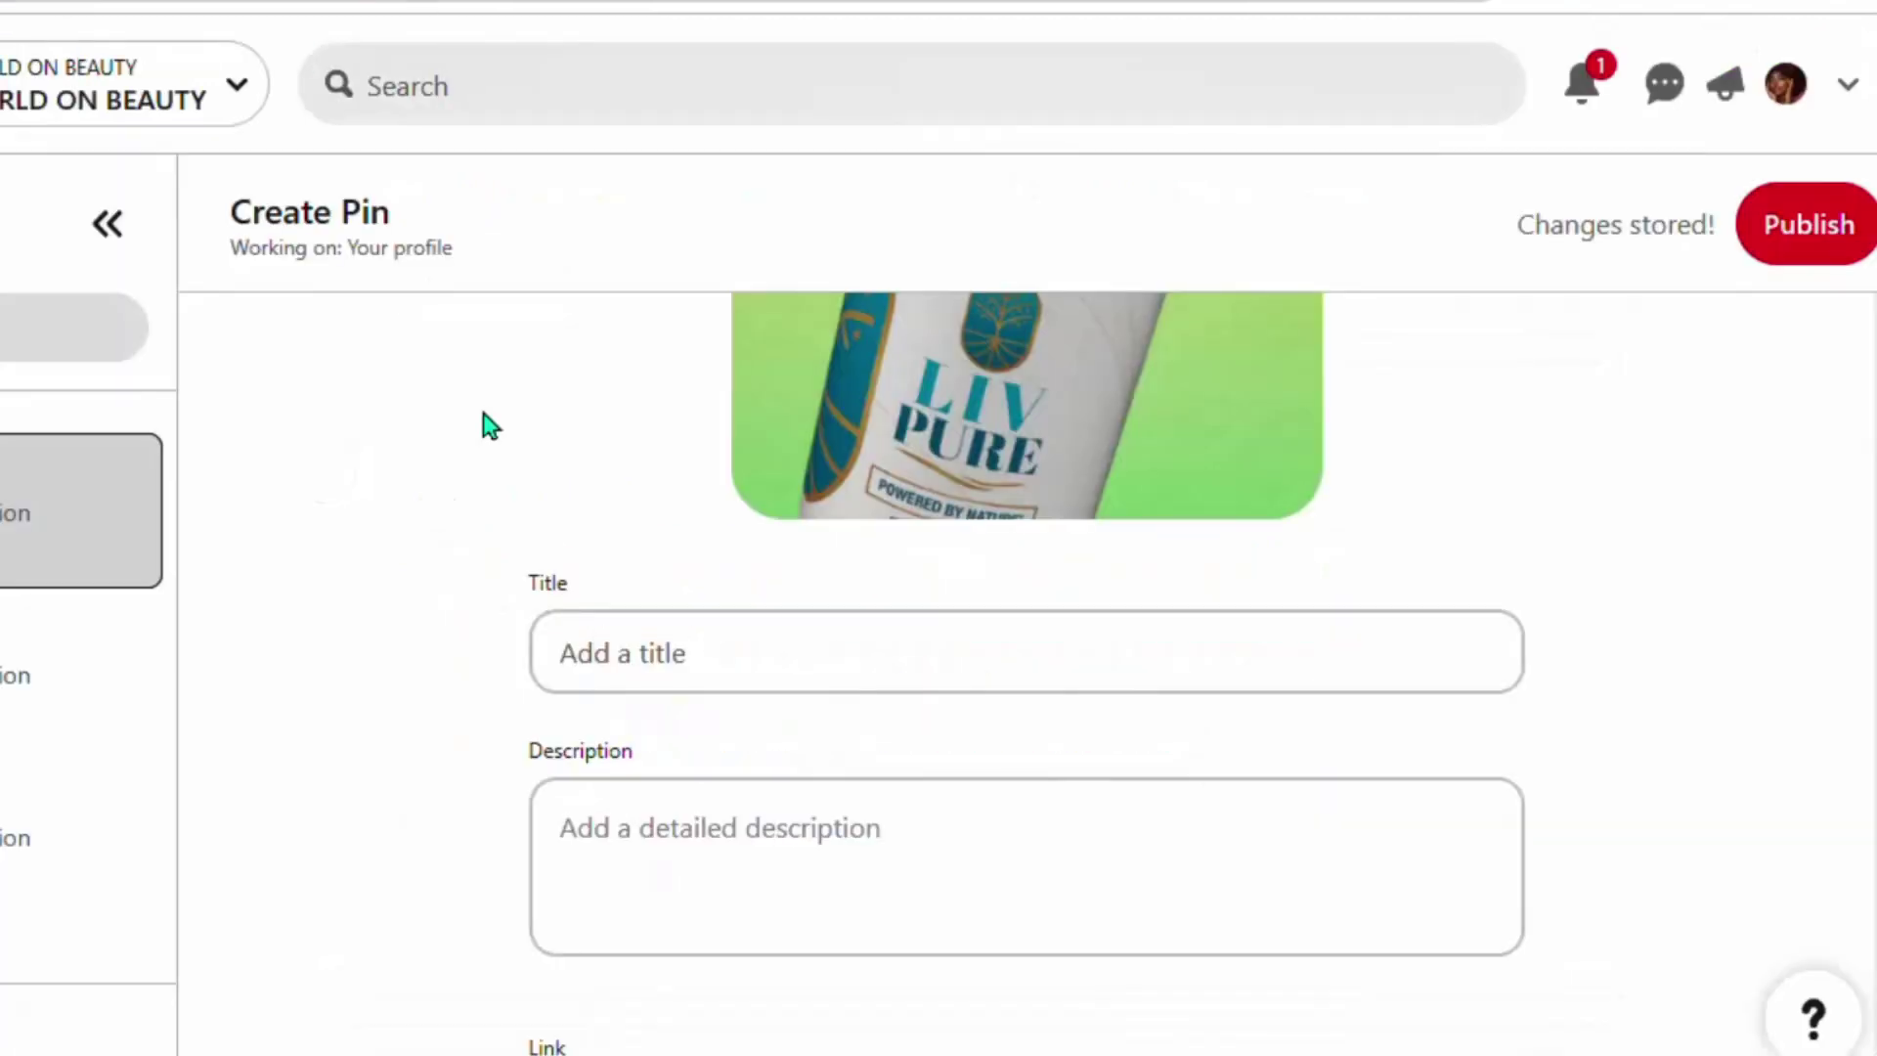
left_click(632, 649)
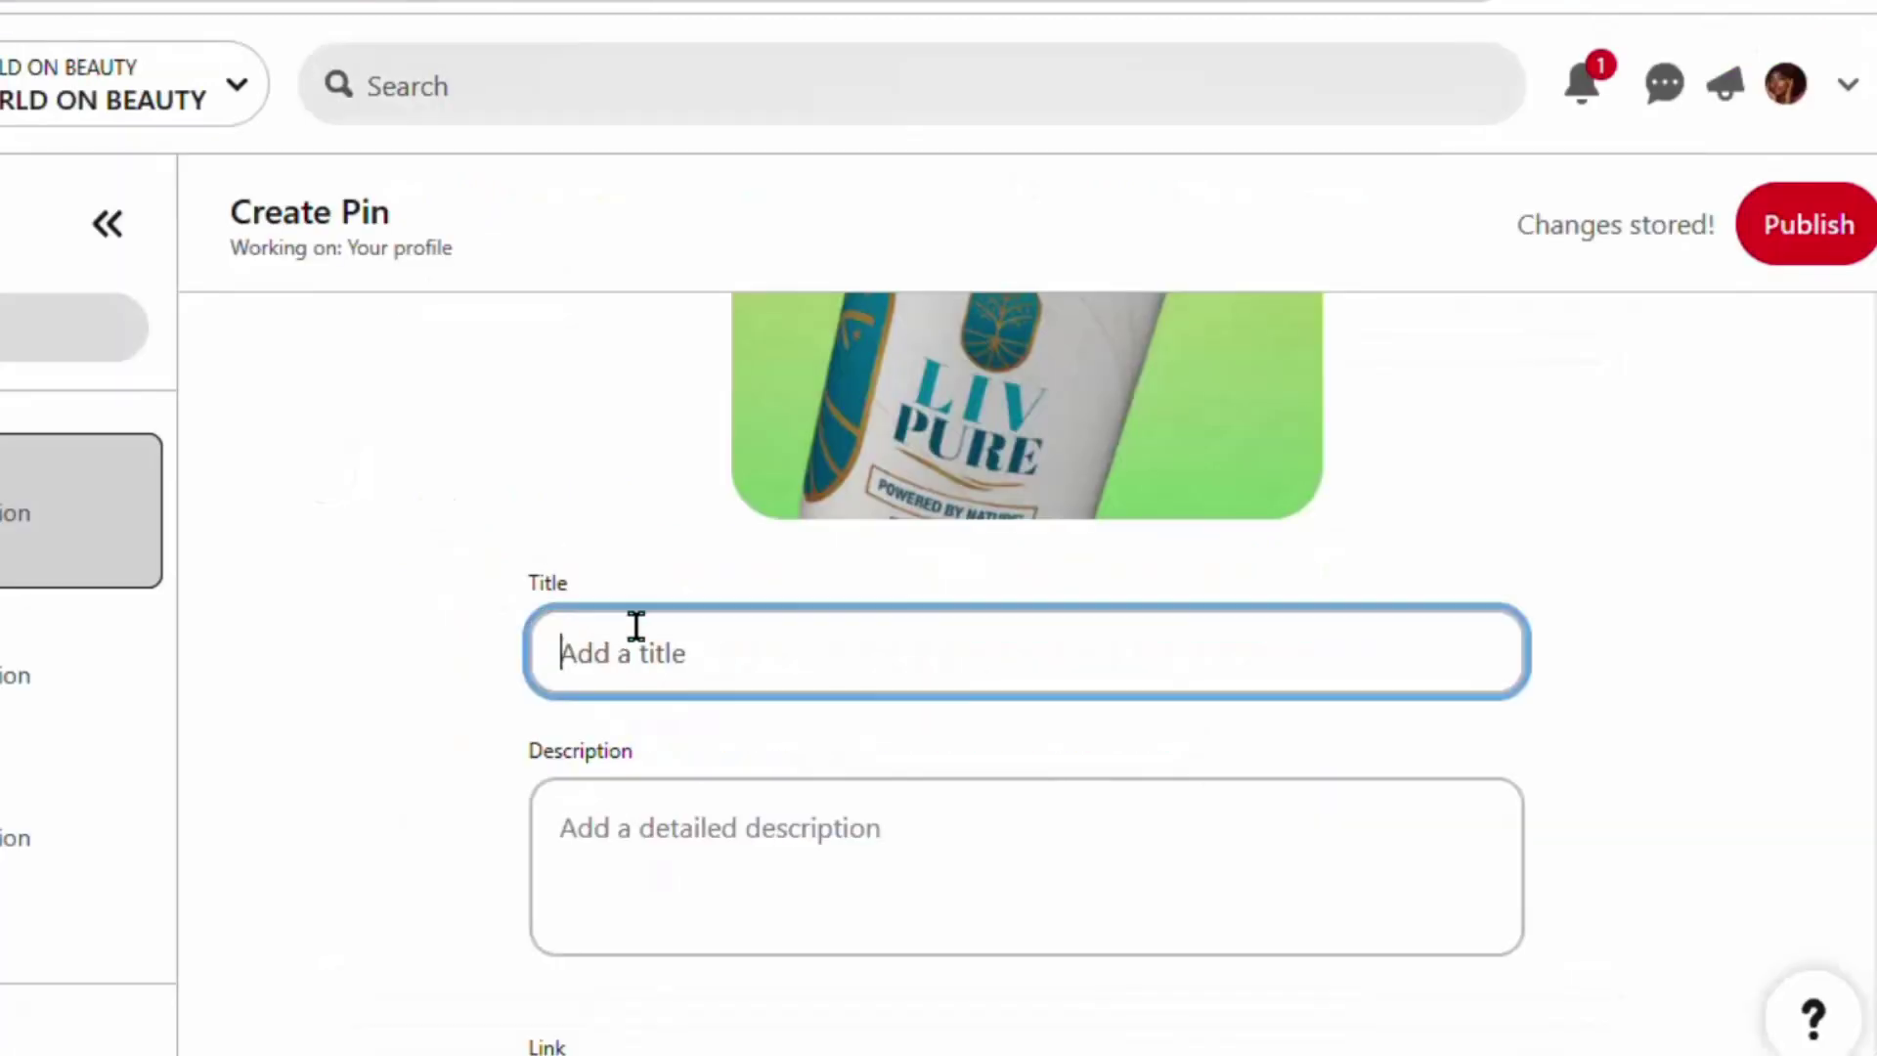
right_click(636, 649)
left_click(696, 286)
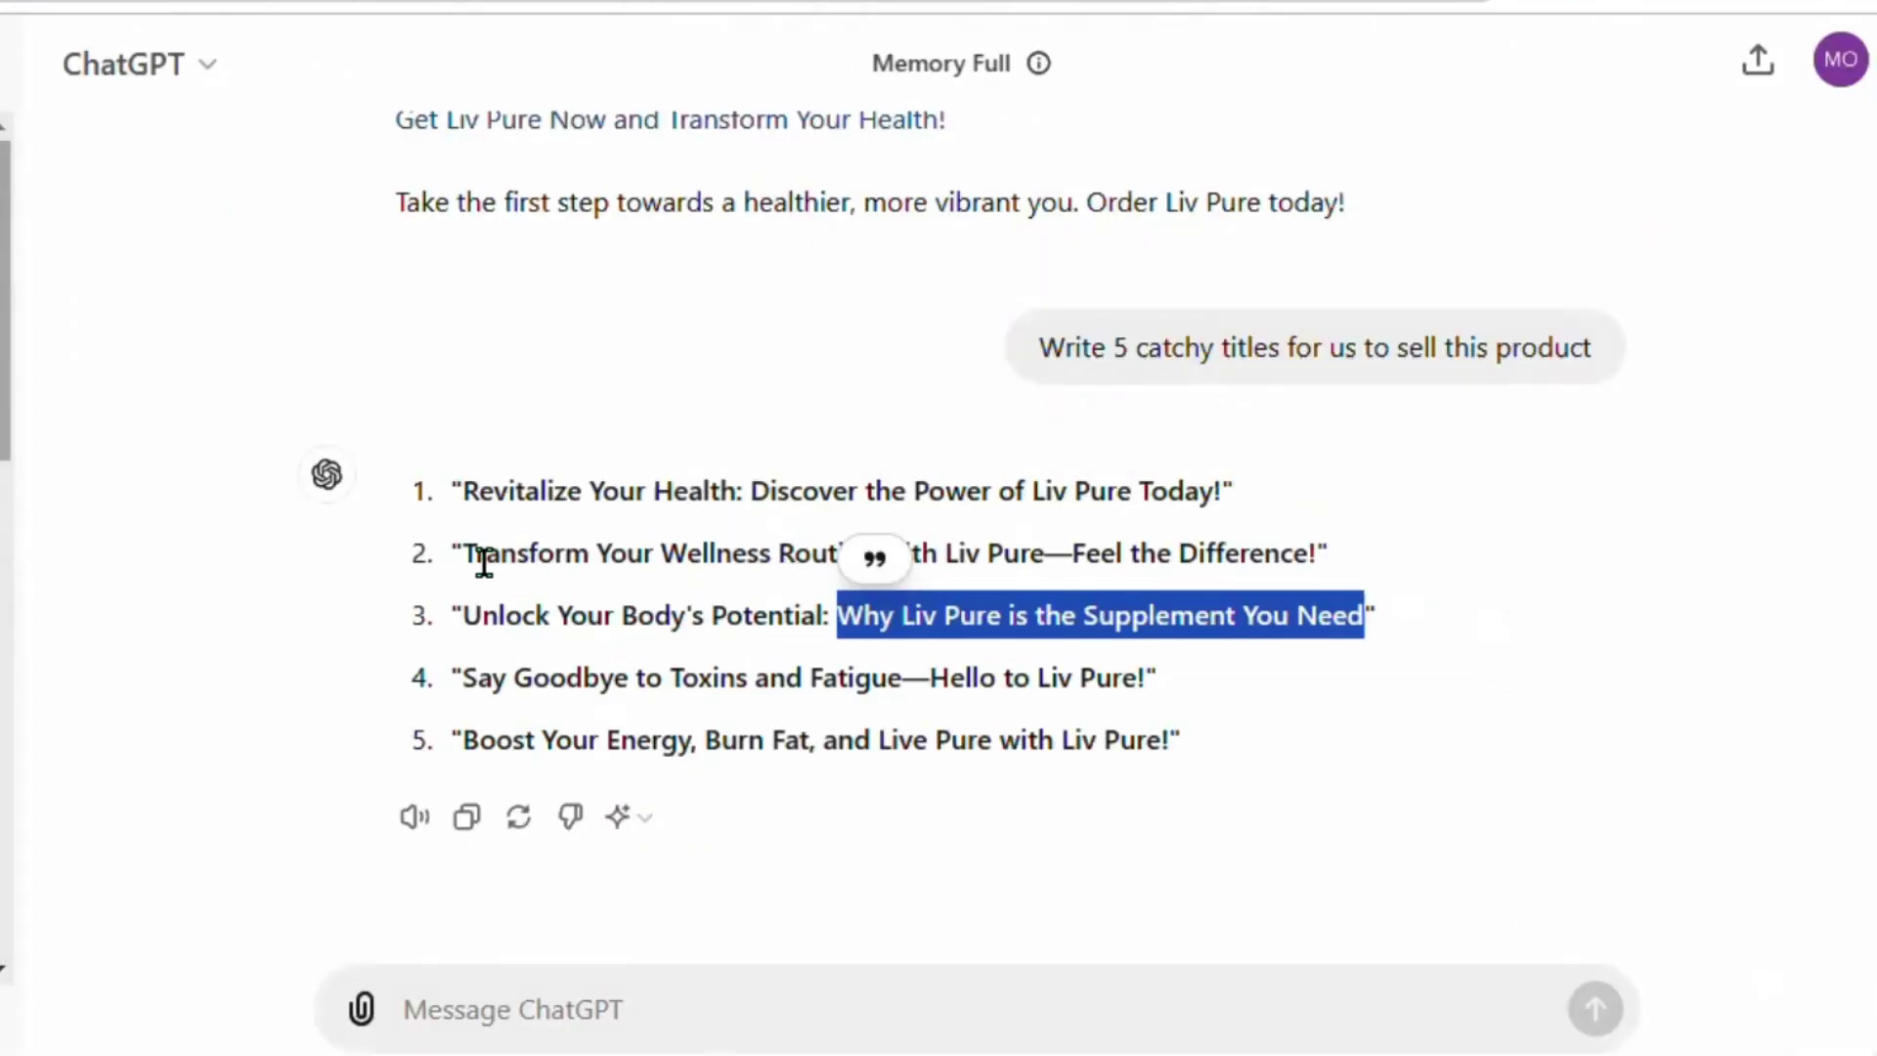
Step: Copy ChatGPT's second title into the Pinterest pin's description so it reads "Transform Your Wellness Routine with Liv Pure—Feel the Difference!"
left_click_drag(473, 560, 1315, 548)
right_click(1294, 549)
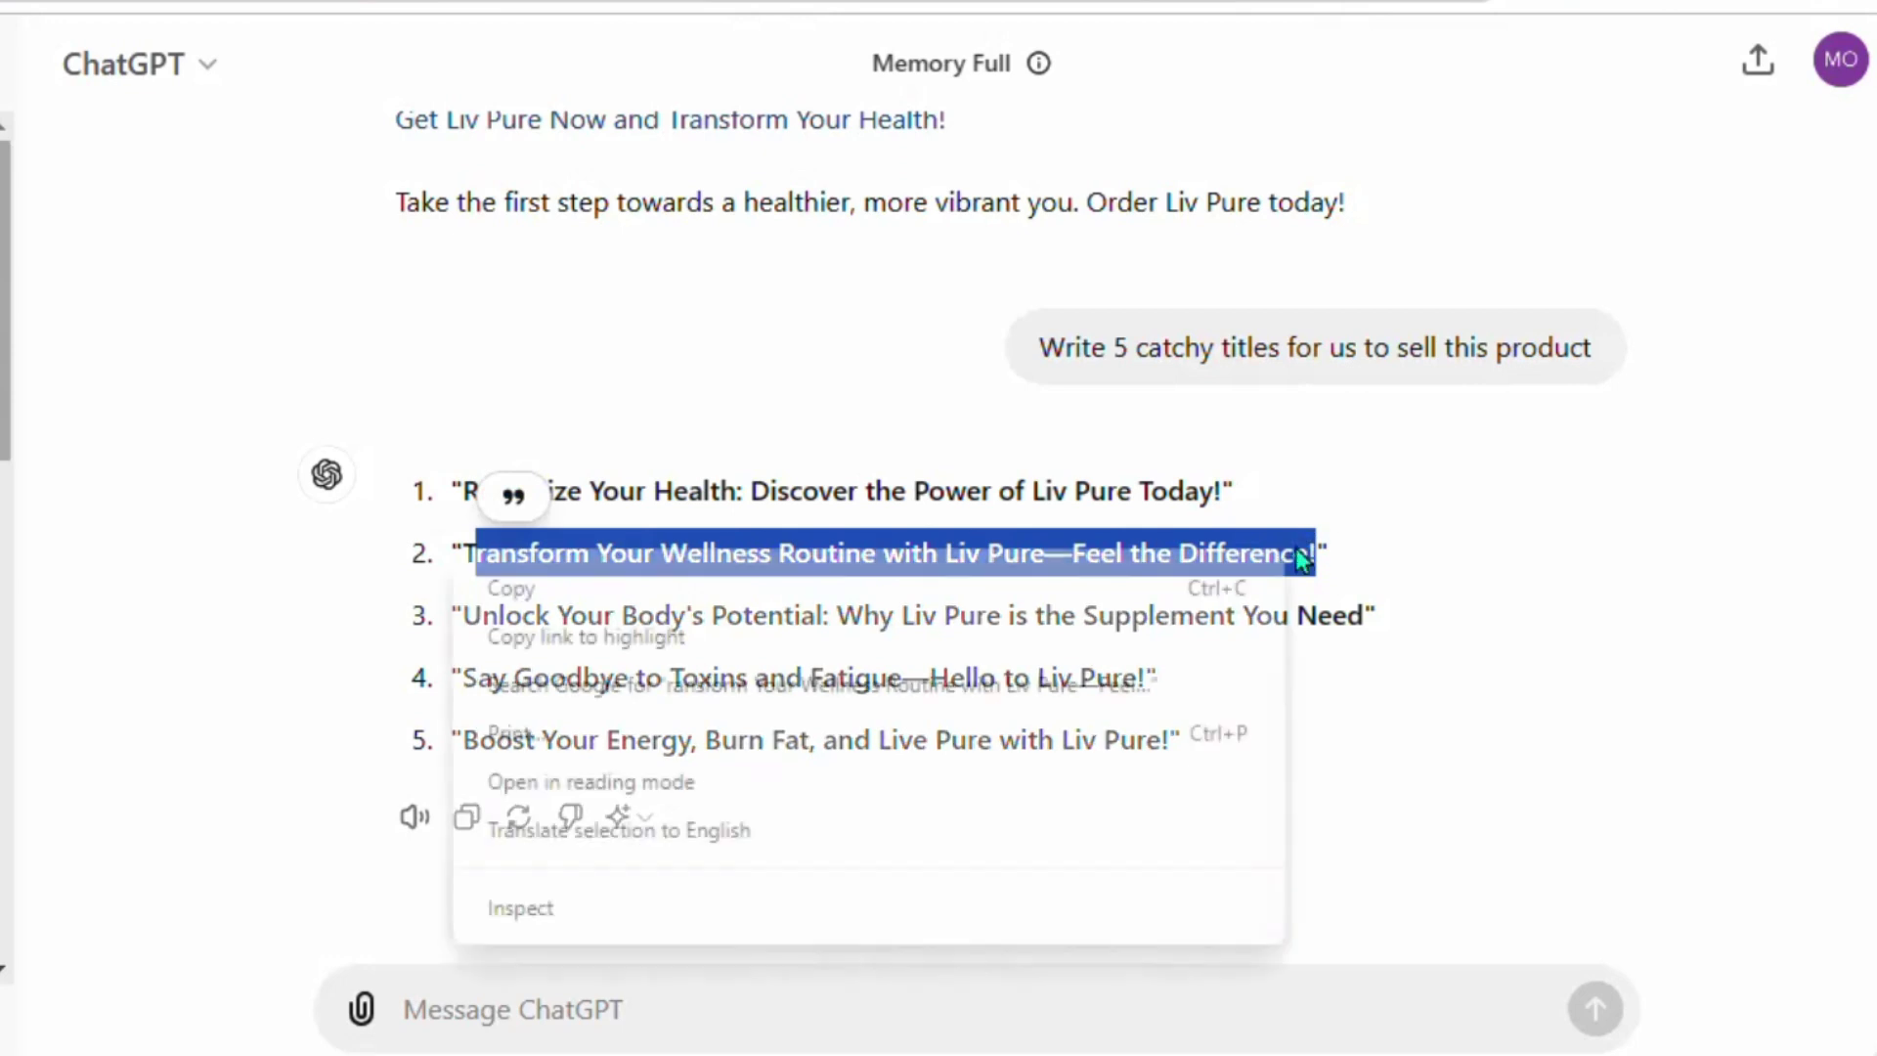
left_click(1265, 598)
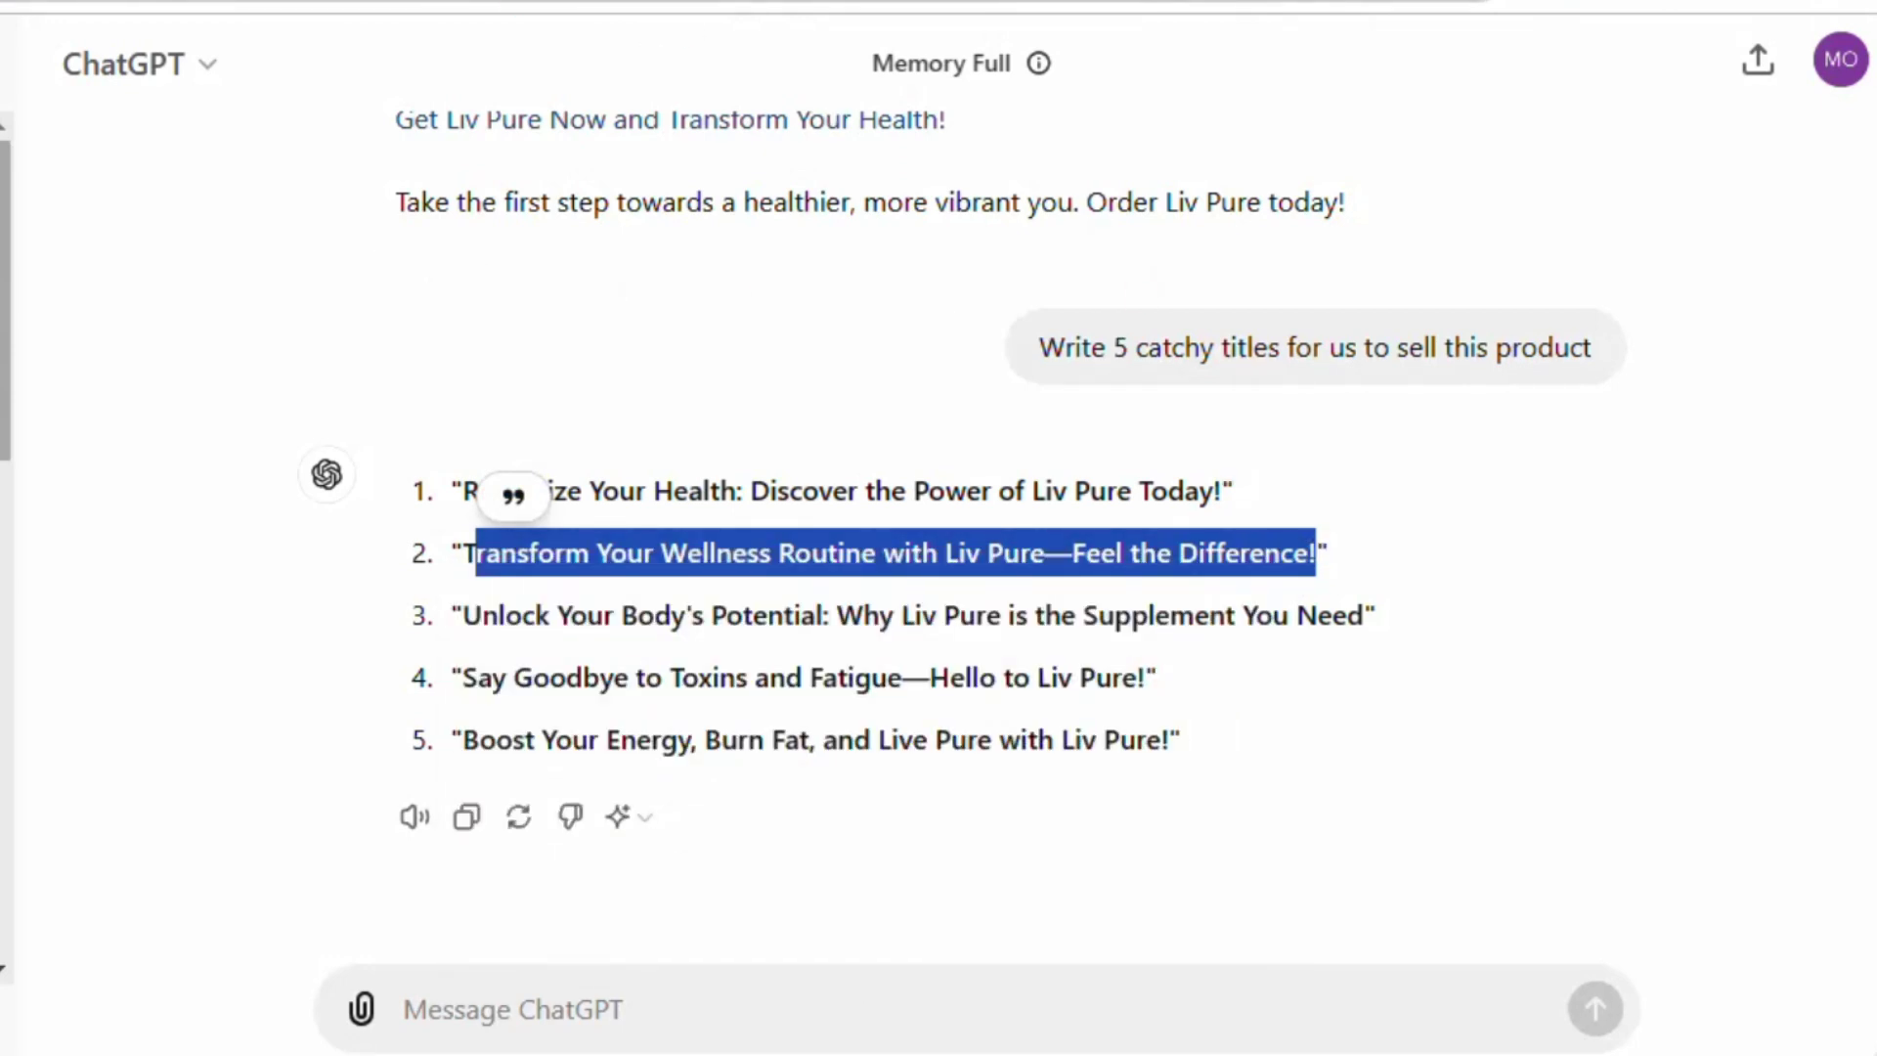
right_click(640, 626)
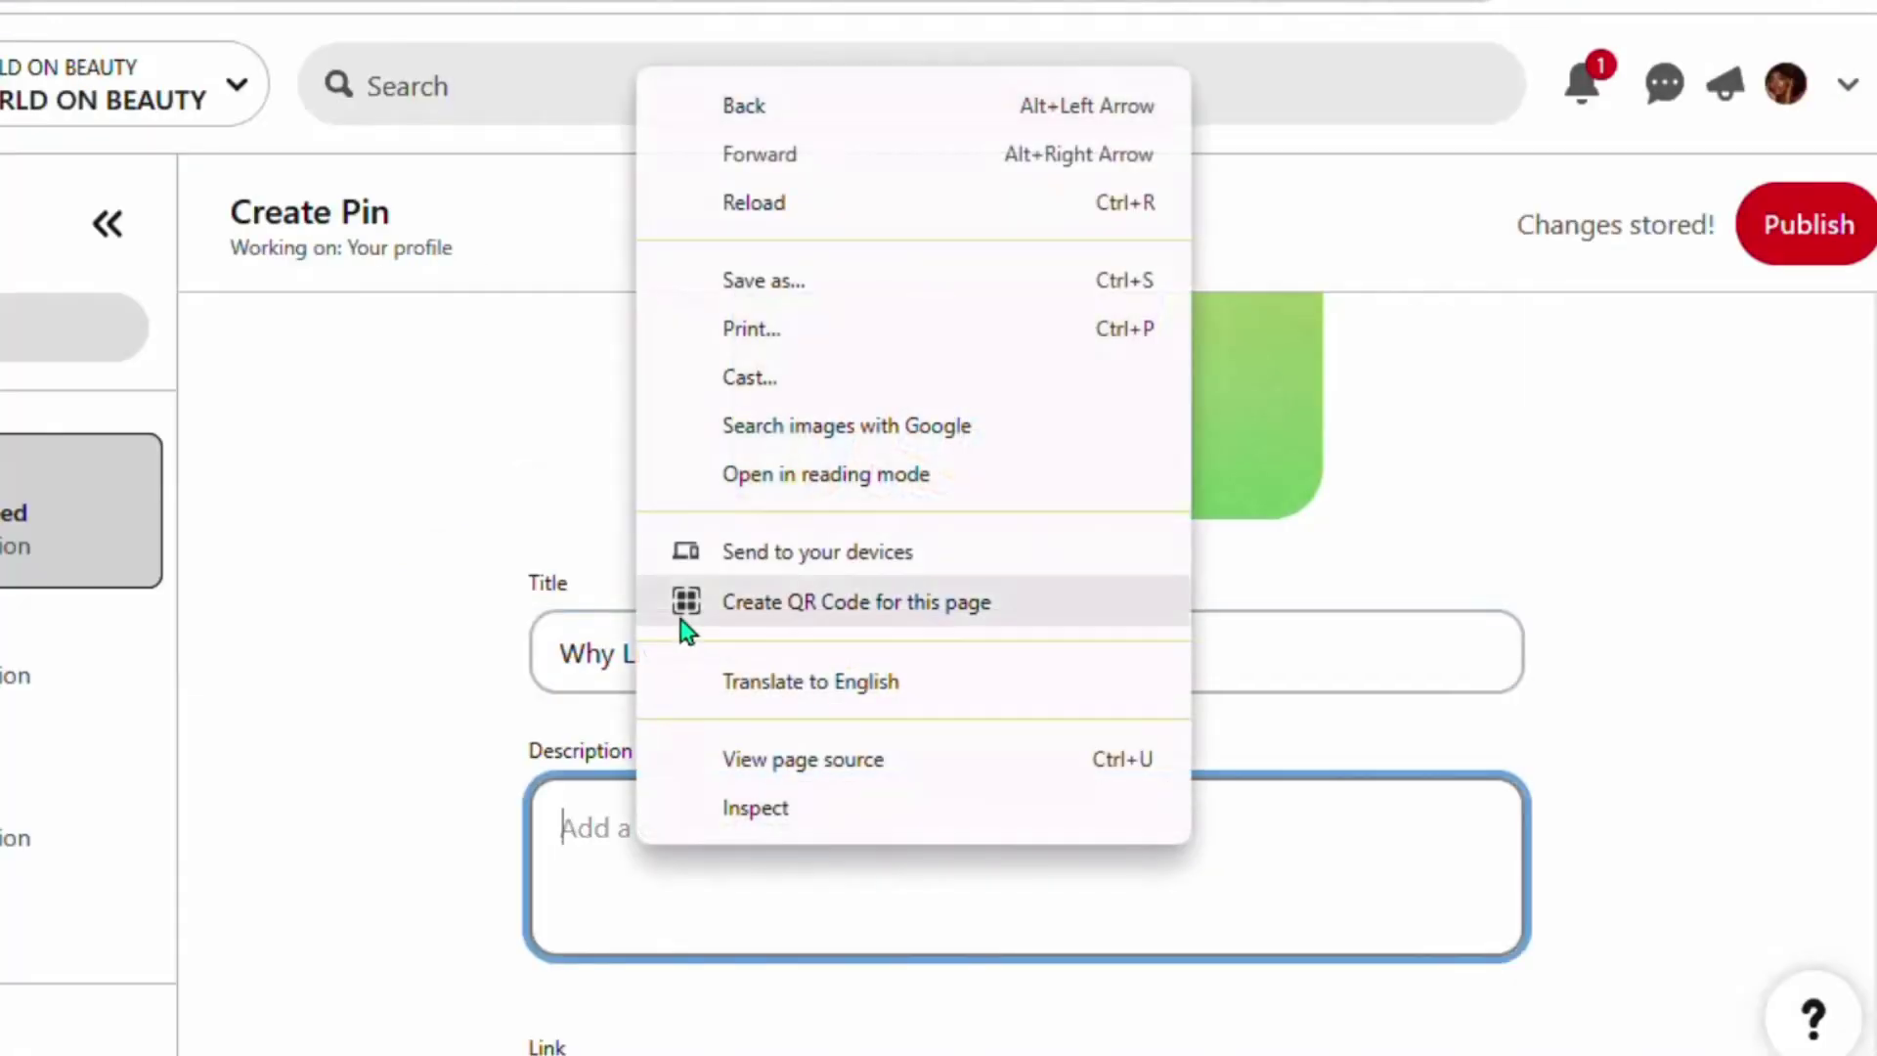
right_click(607, 825)
left_click(662, 490)
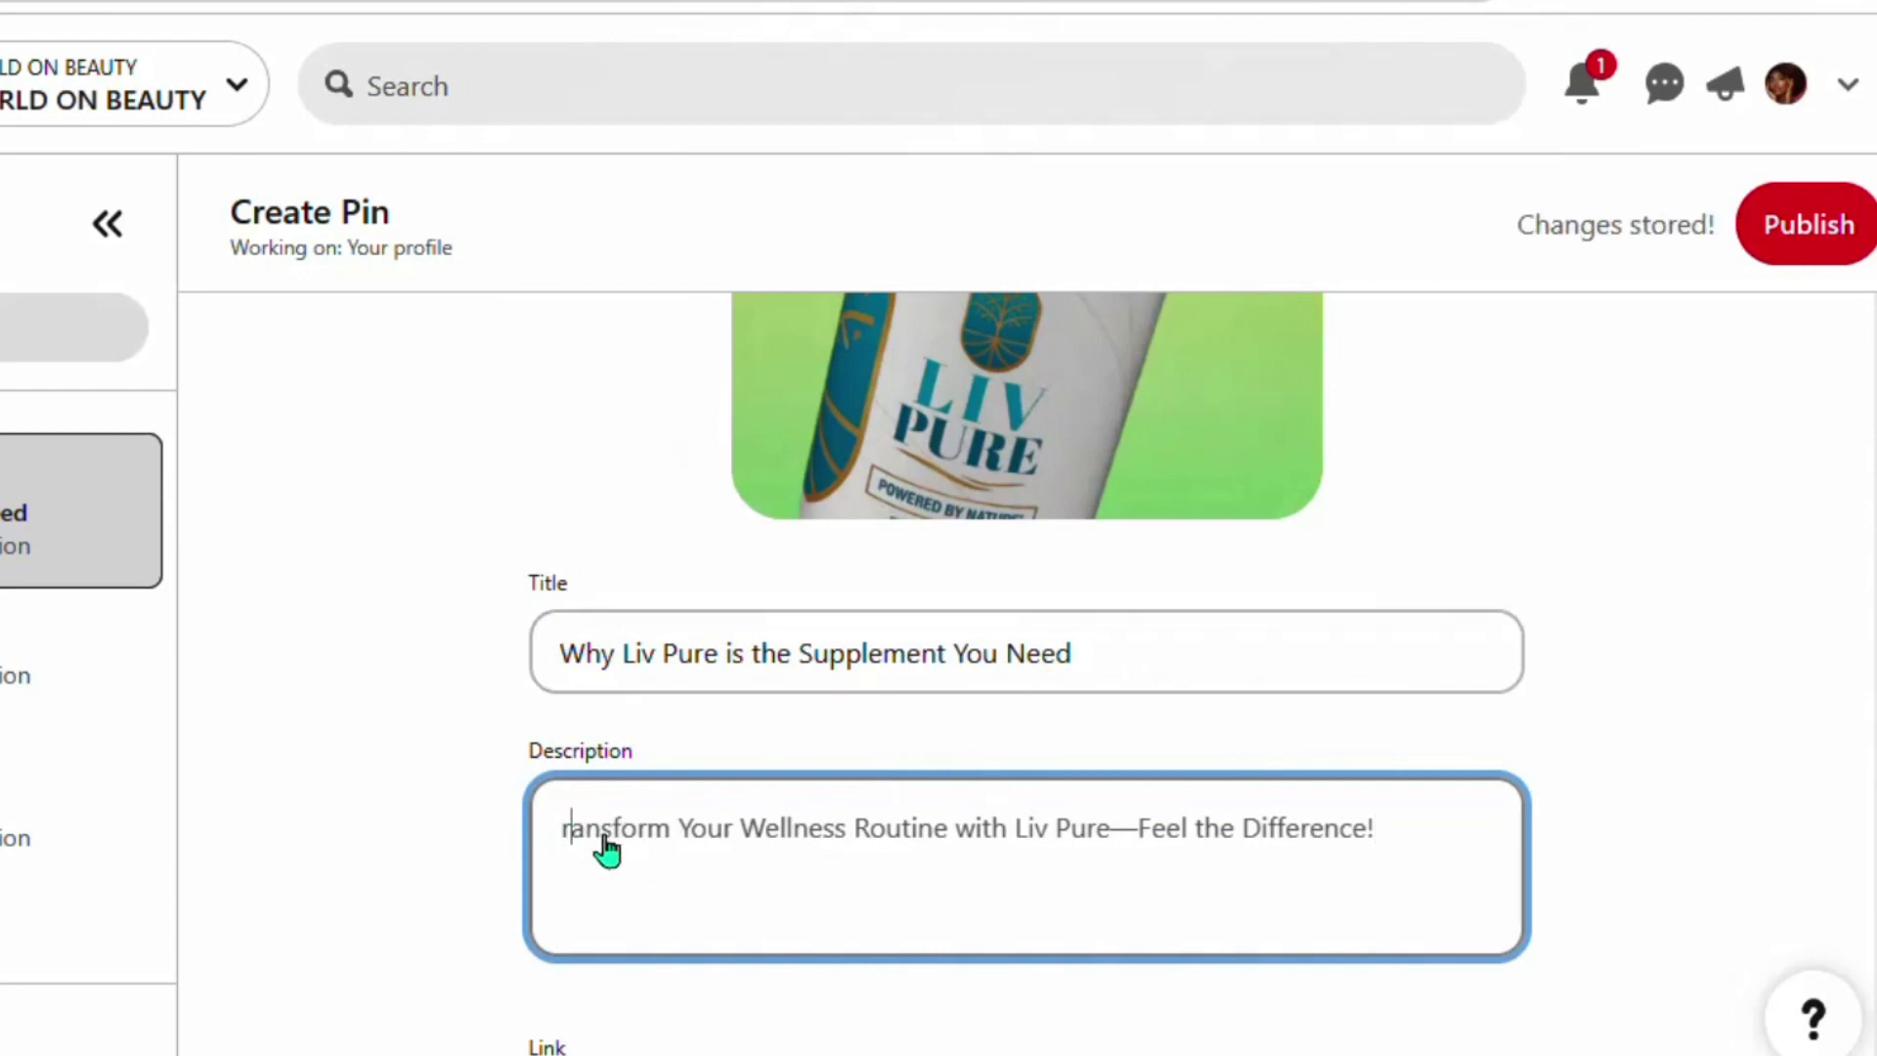
type("T")
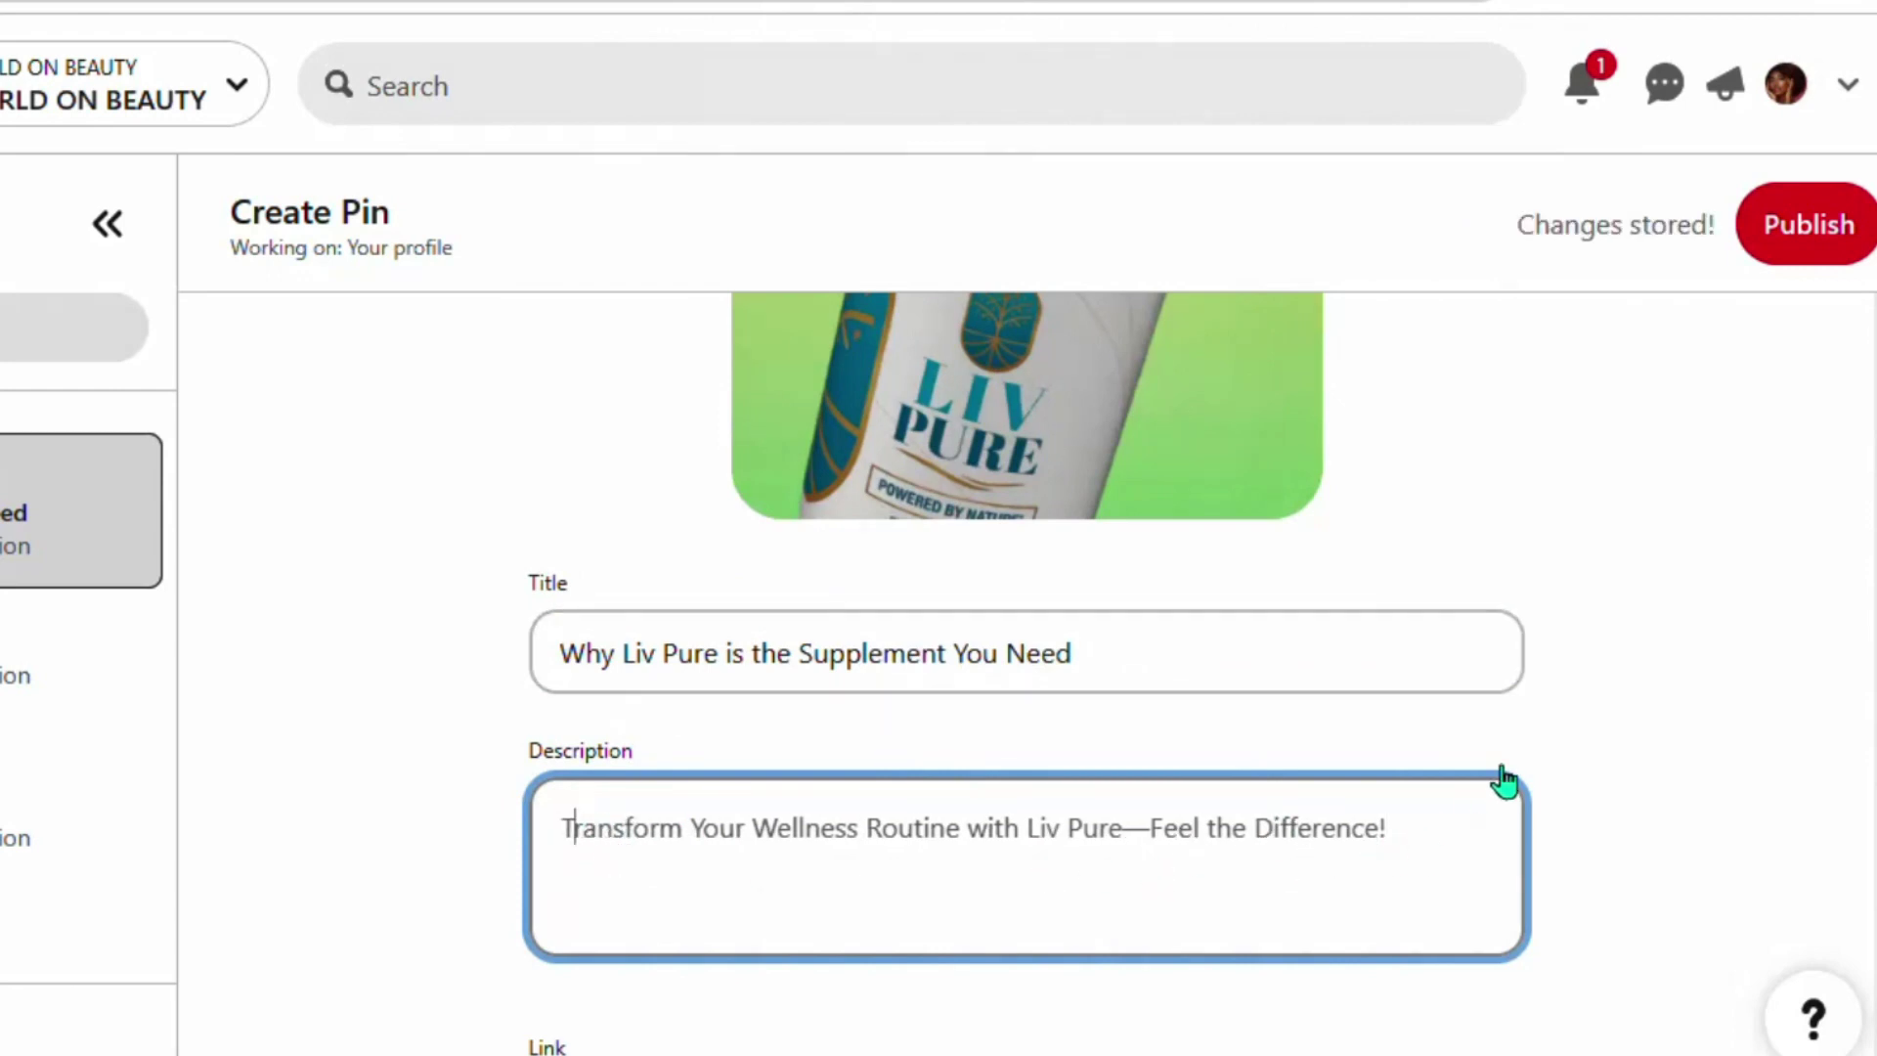
Step: Copy the published Google Sites review page's address, sites.google.com/view/livepurereview2024/home, into the Pinterest pin's link
scroll(1026, 586, "down", 3)
scroll(1043, 805, "down", 1)
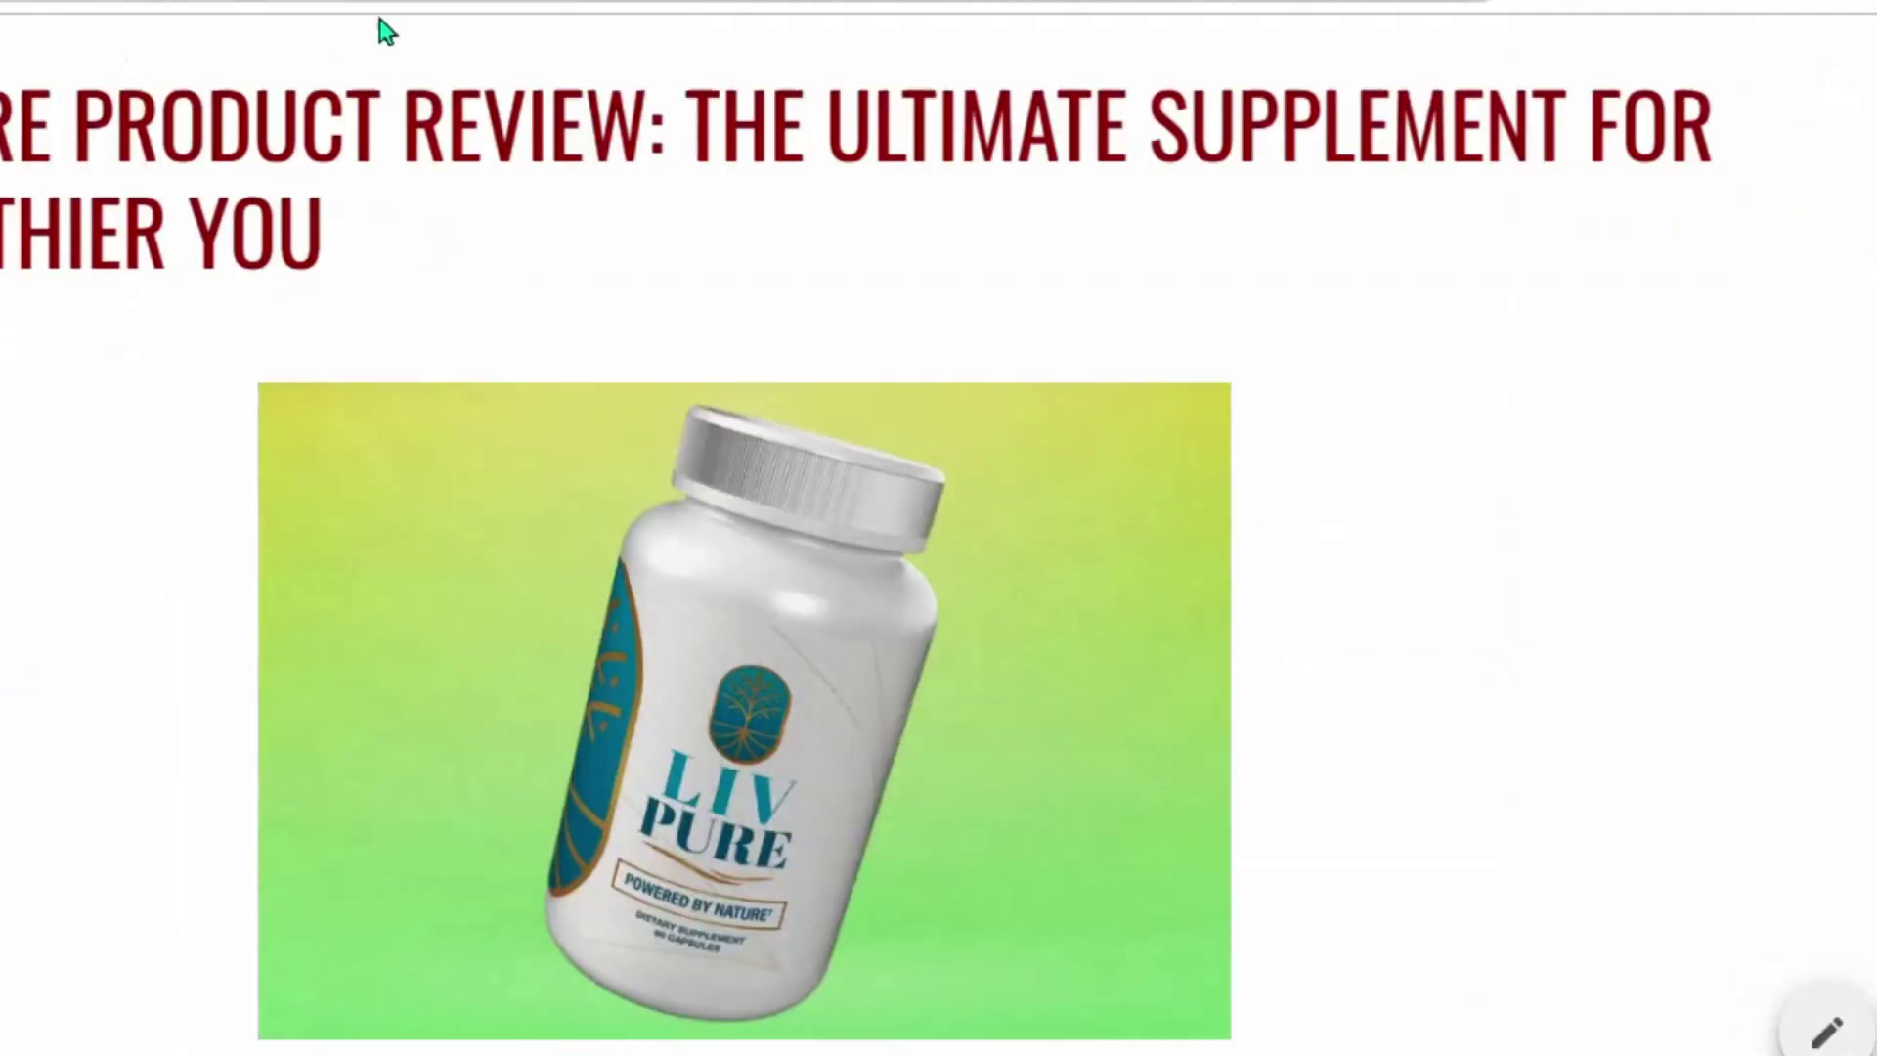
scroll(624, 255, "down", 10)
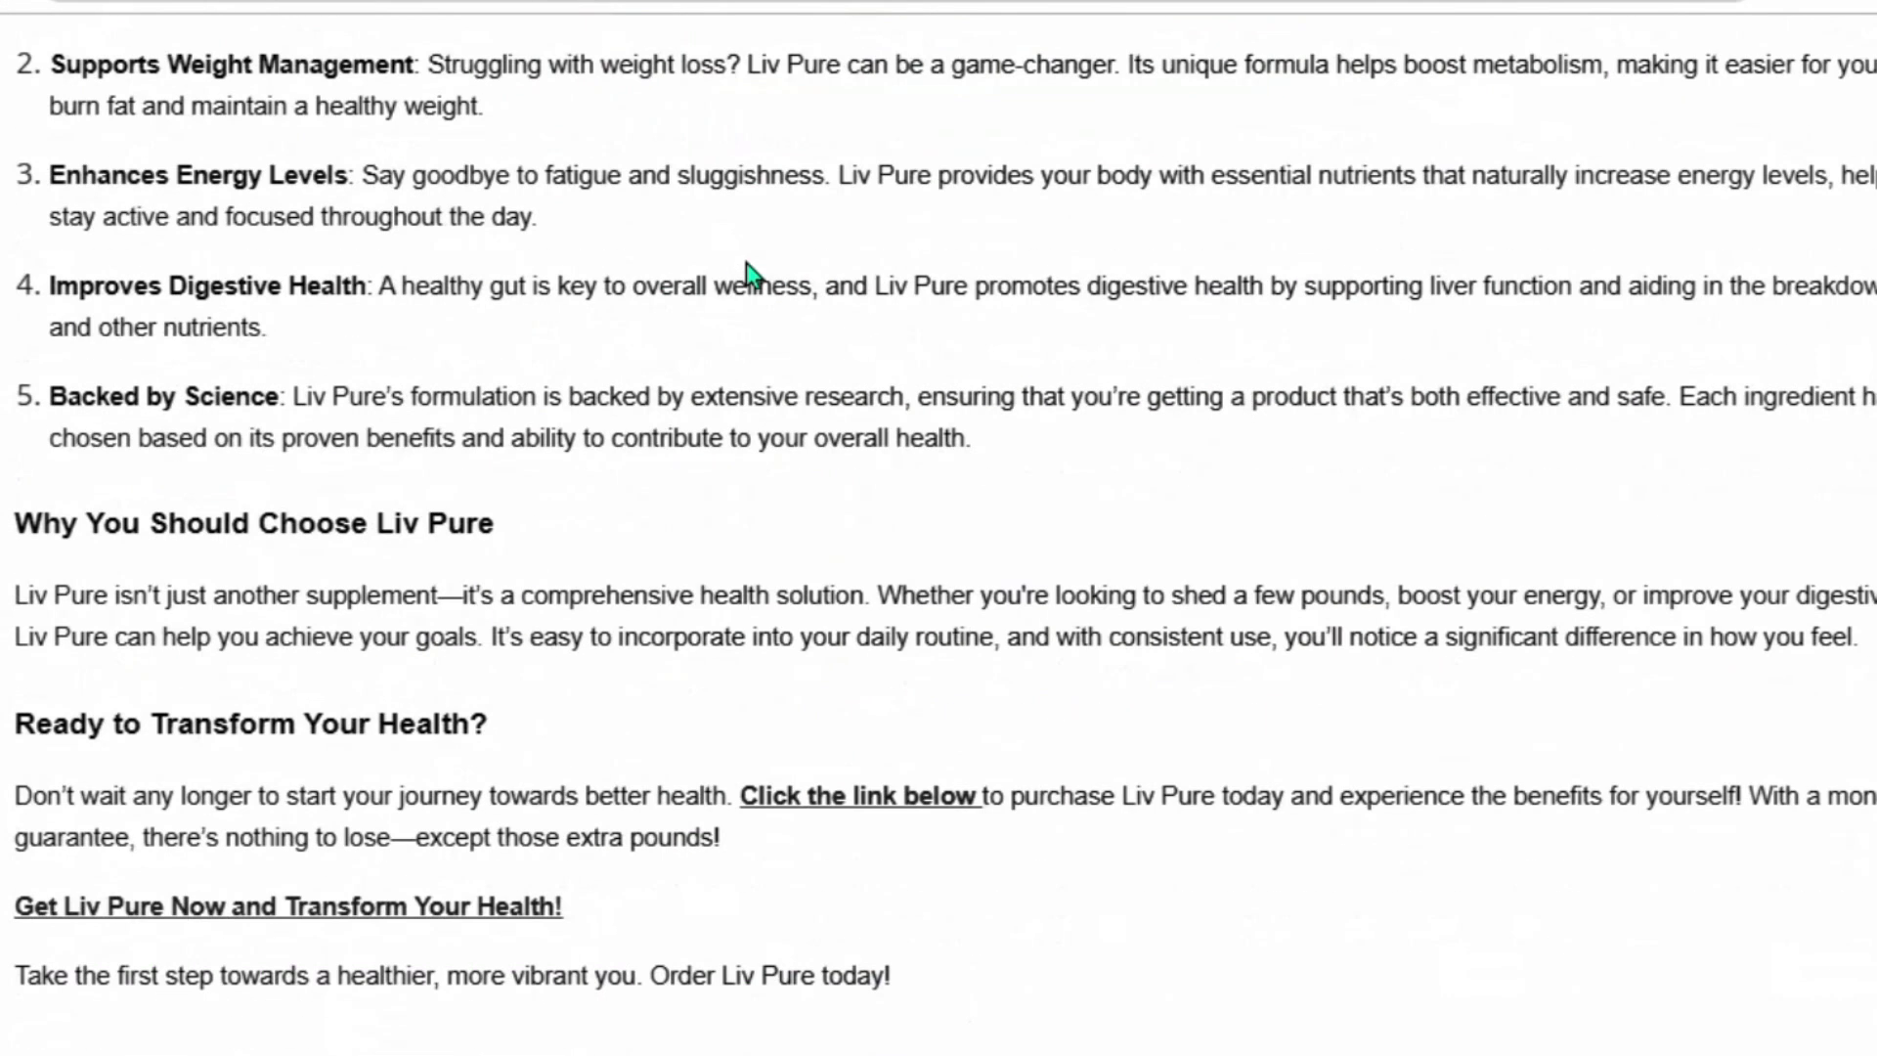
scroll(749, 264, "up", 10)
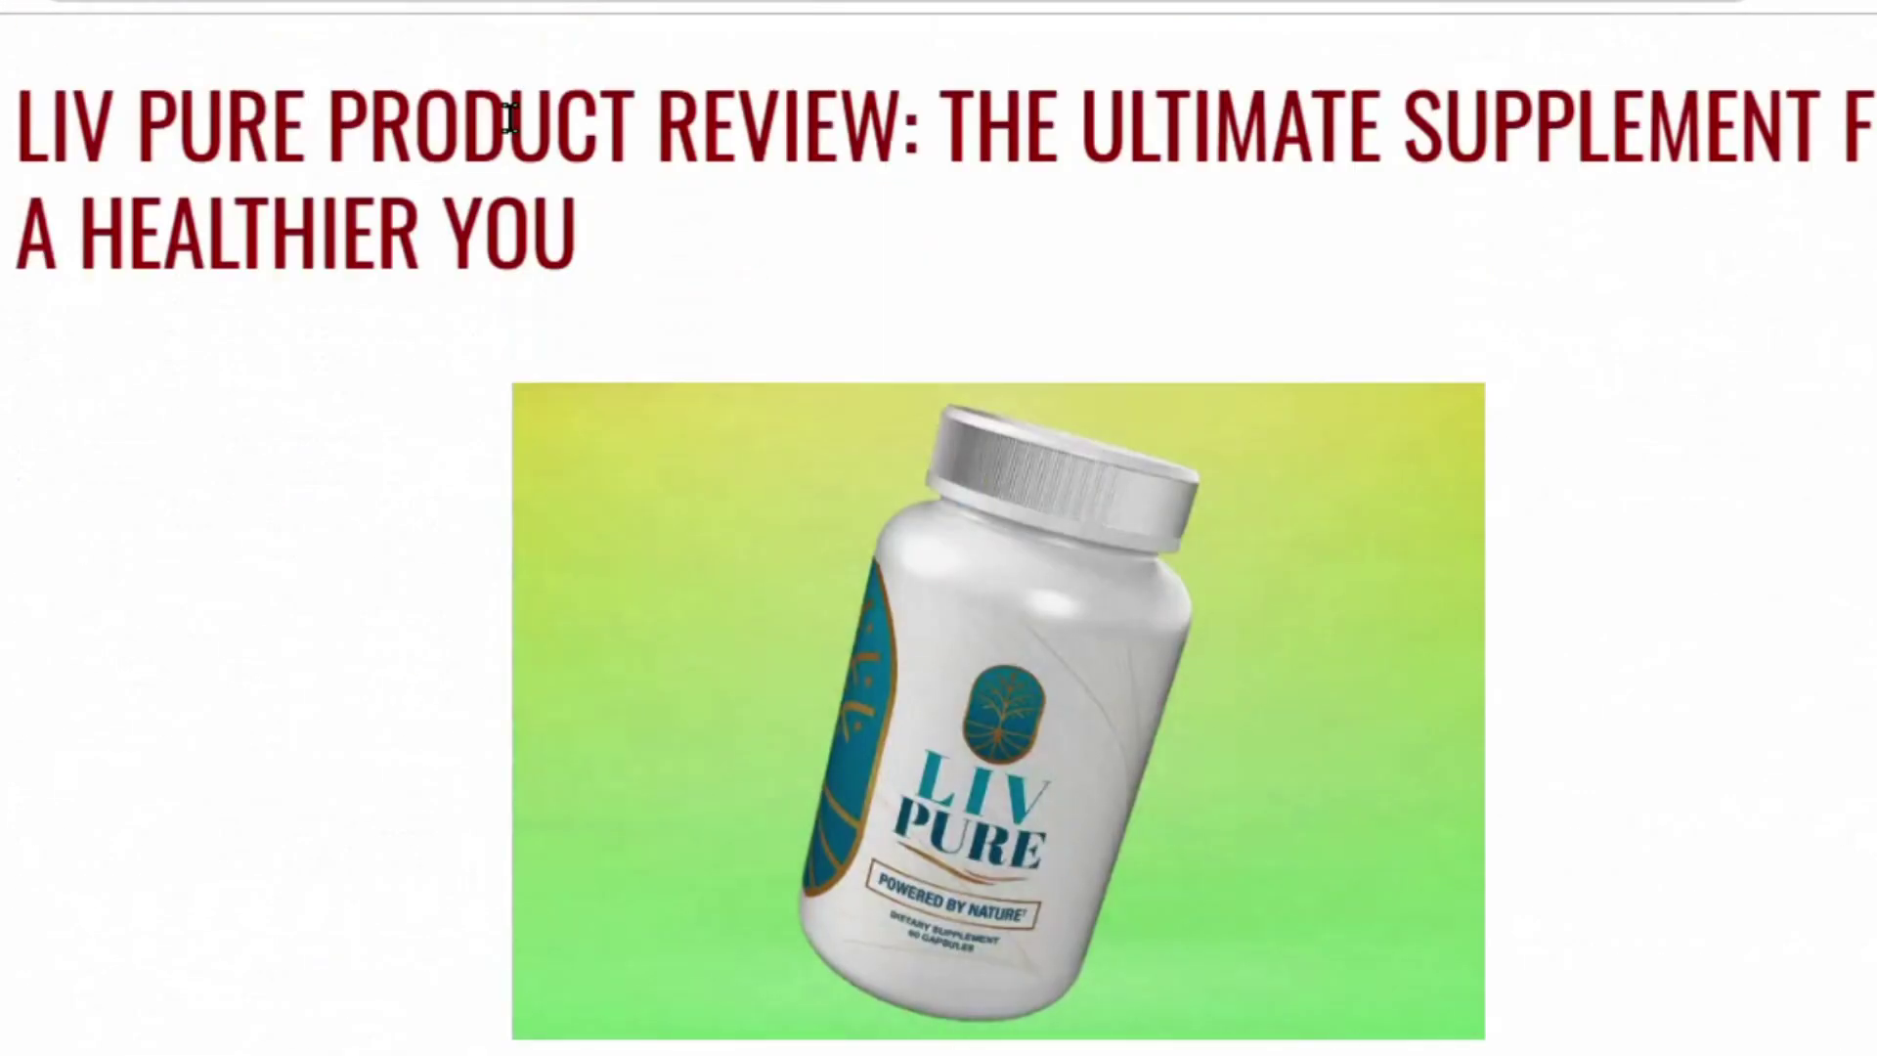
right_click(537, 2)
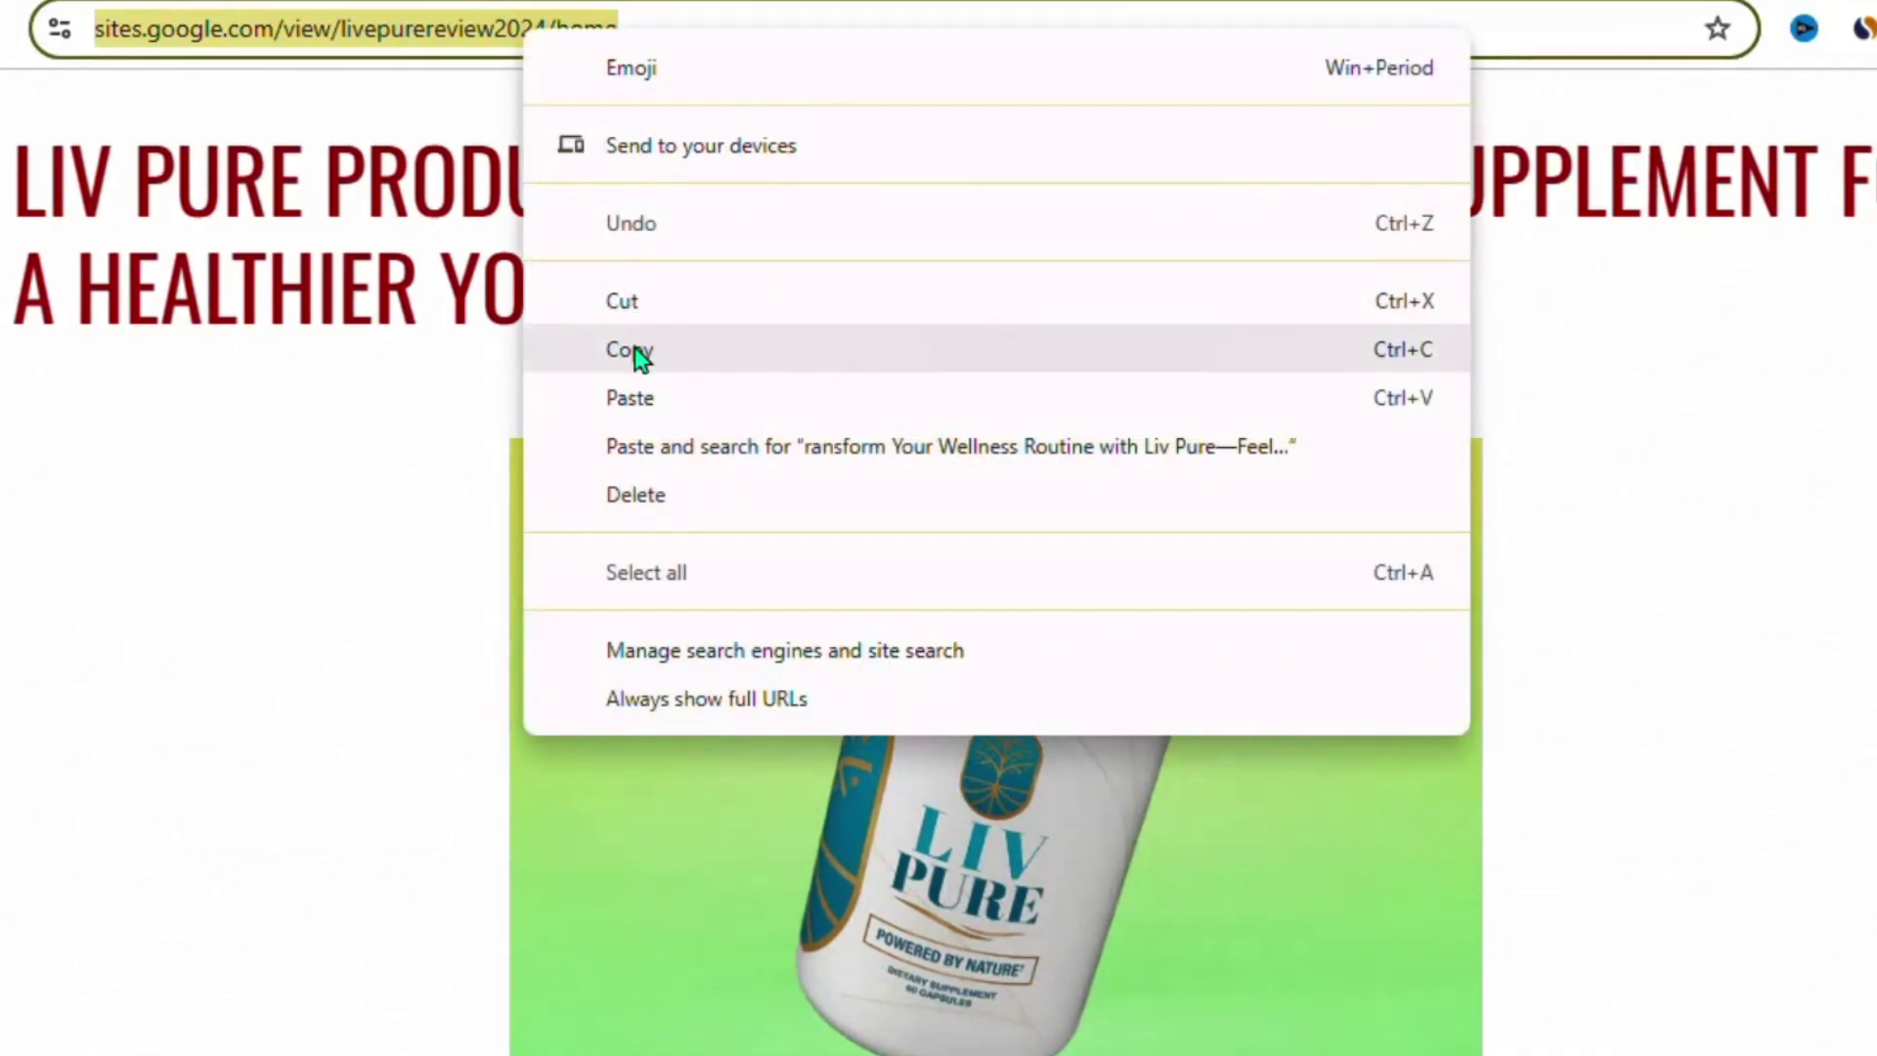
left_click(639, 300)
key("ctrl+Tab")
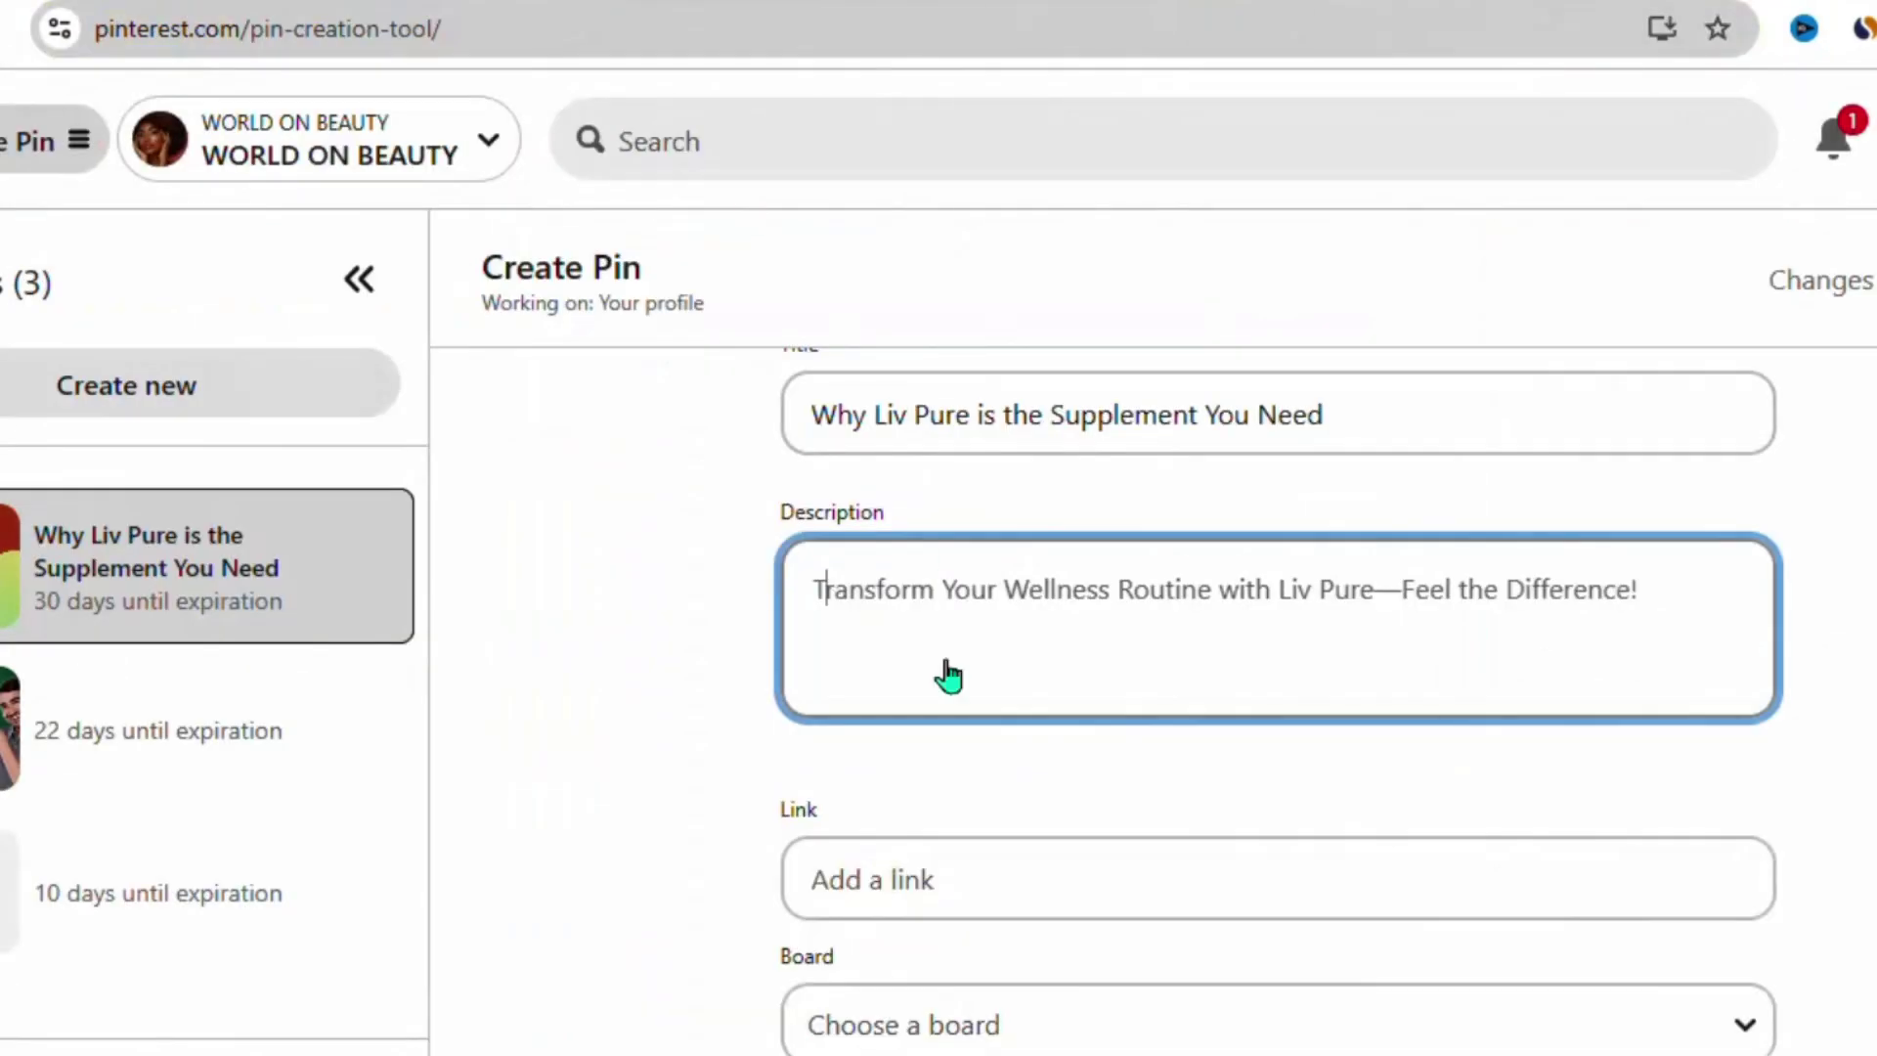
right_click(942, 878)
left_click(1003, 495)
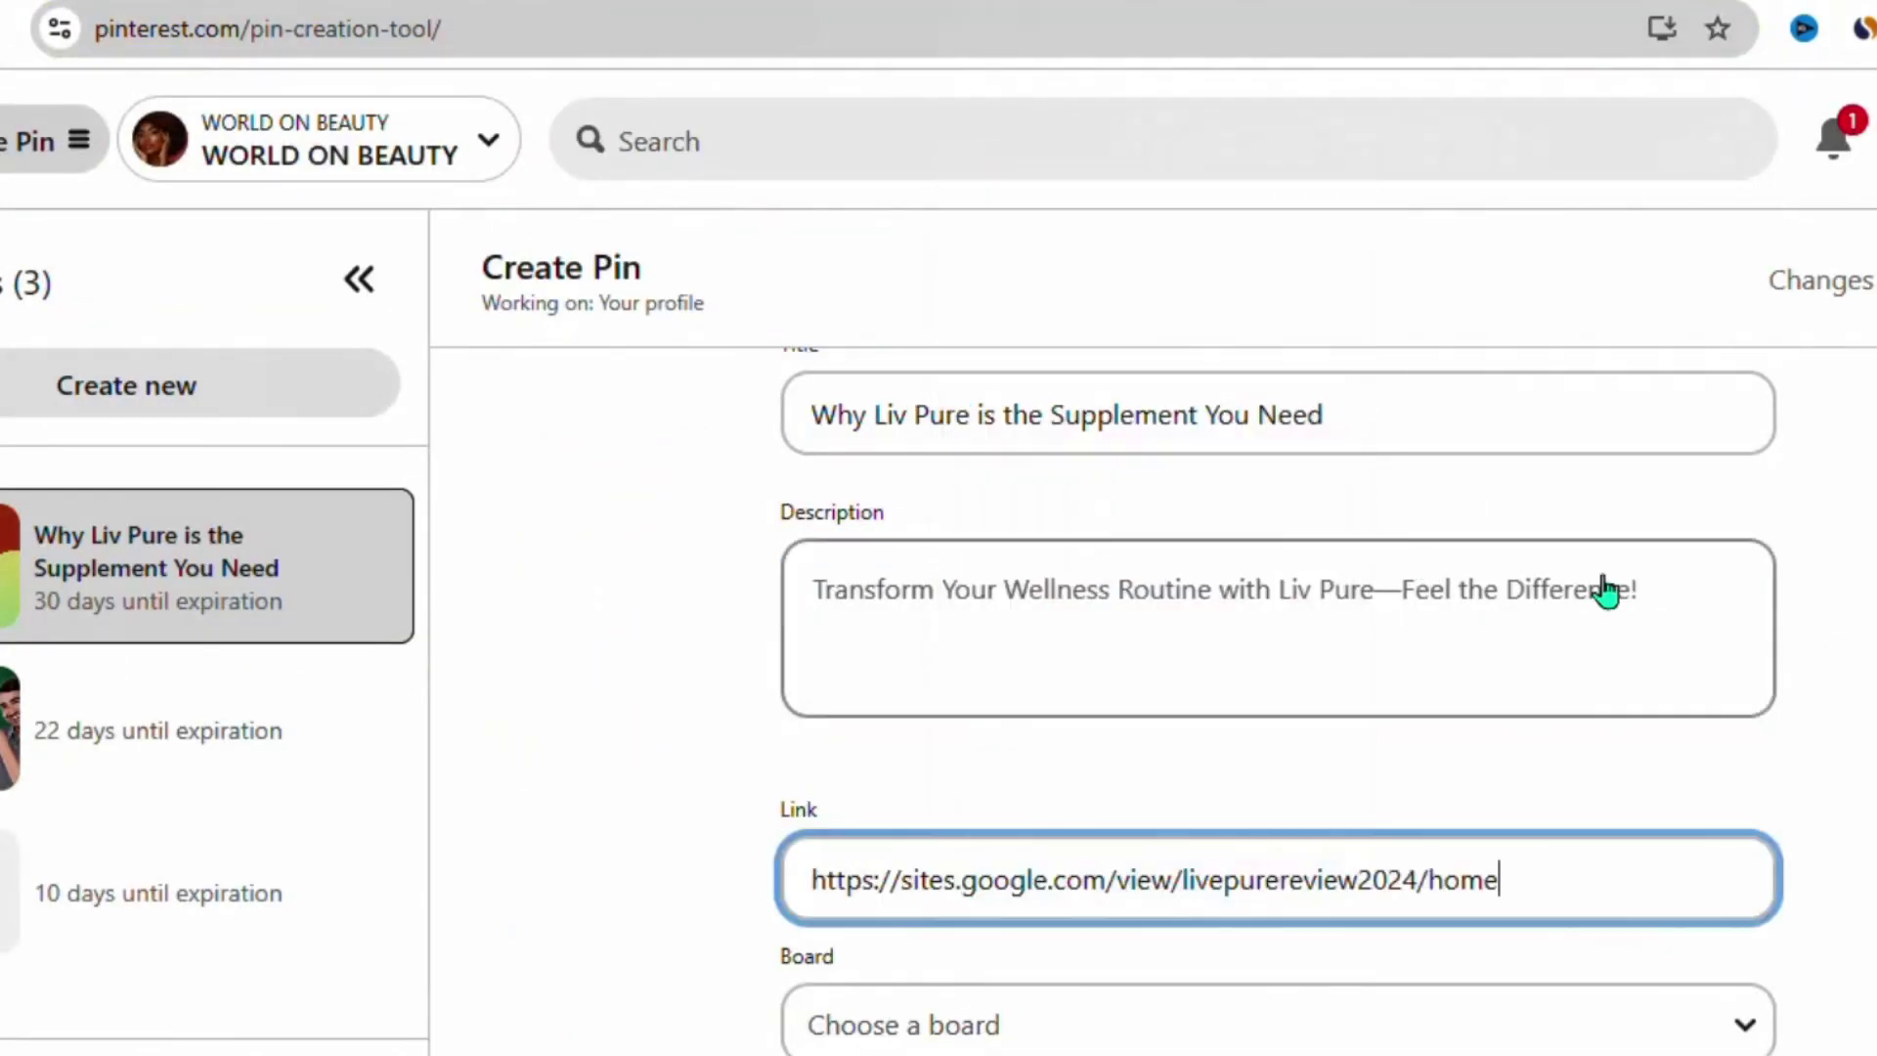
Step: Try to create a new board named "Weight loss" for the pin
scroll(1847, 763, "down", 3)
left_click(1432, 676)
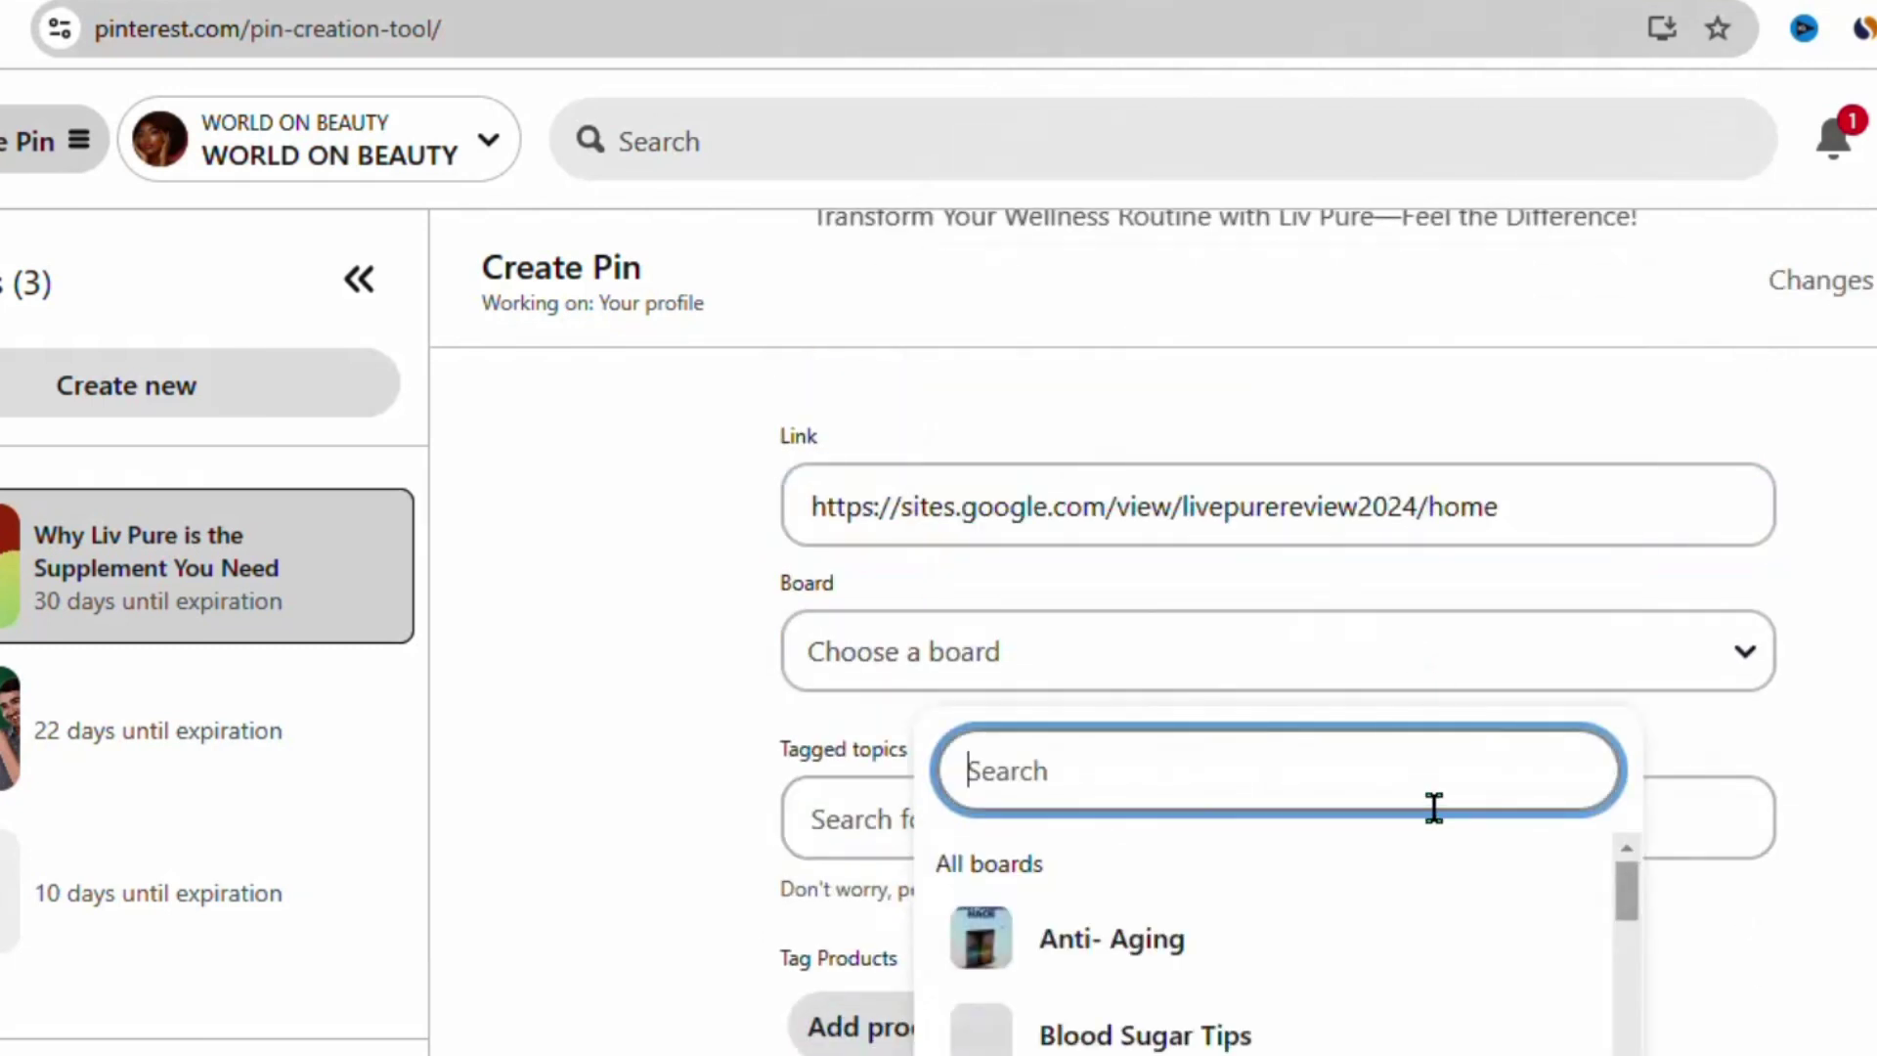
scroll(1433, 808, "down", 1)
left_click(1300, 1051)
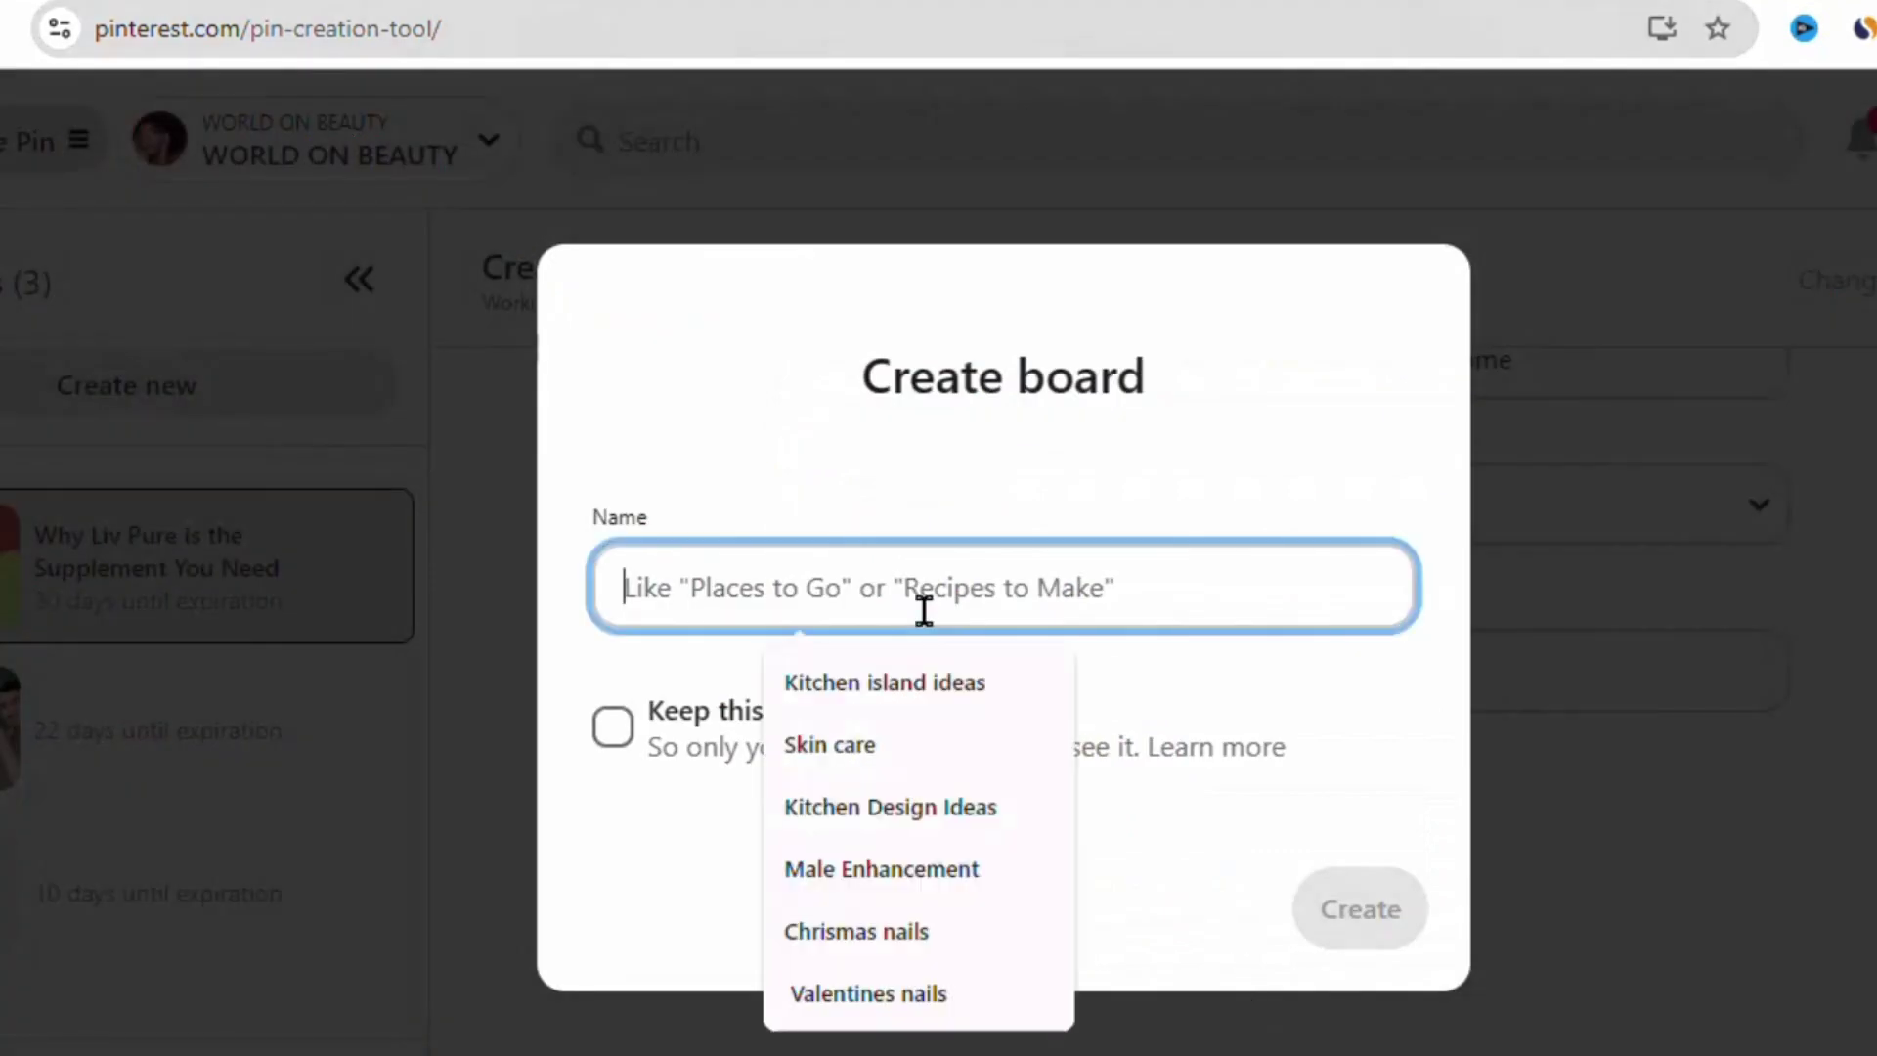
type("WE")
left_click(846, 679)
left_click(1314, 904)
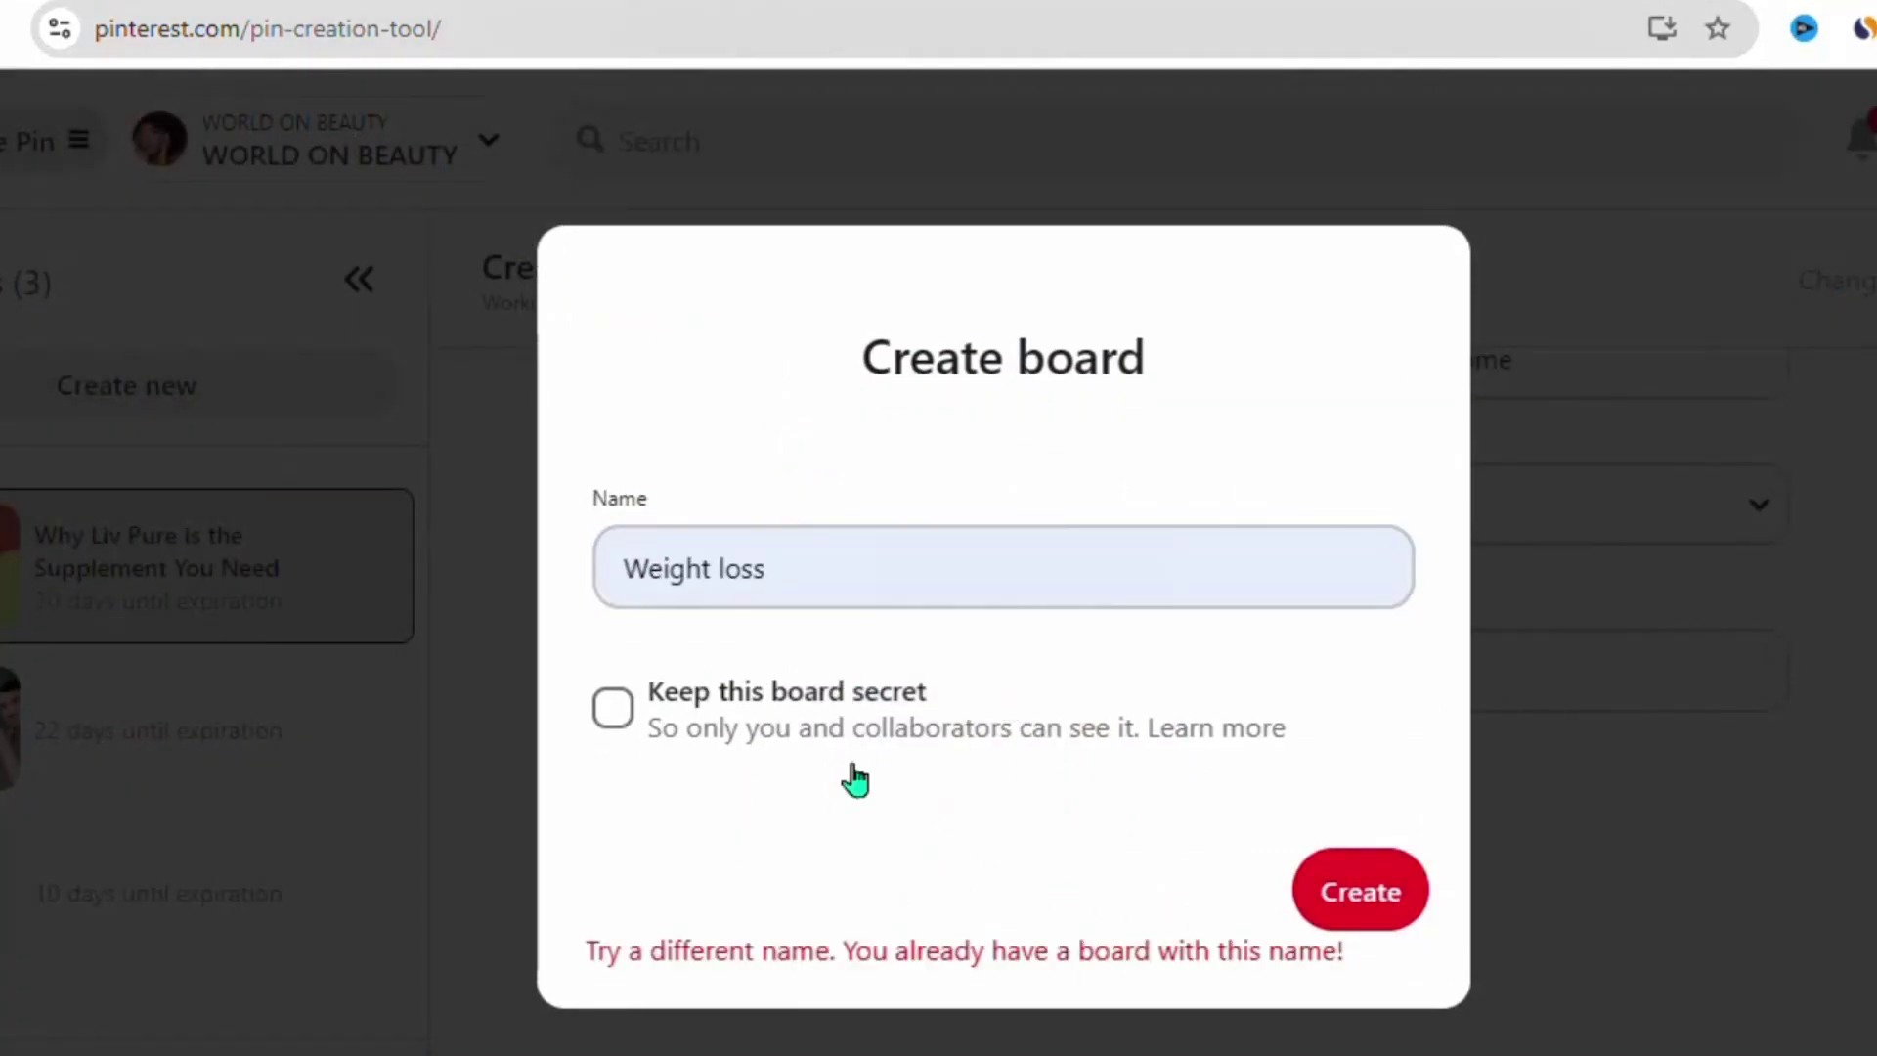
left_click(1656, 855)
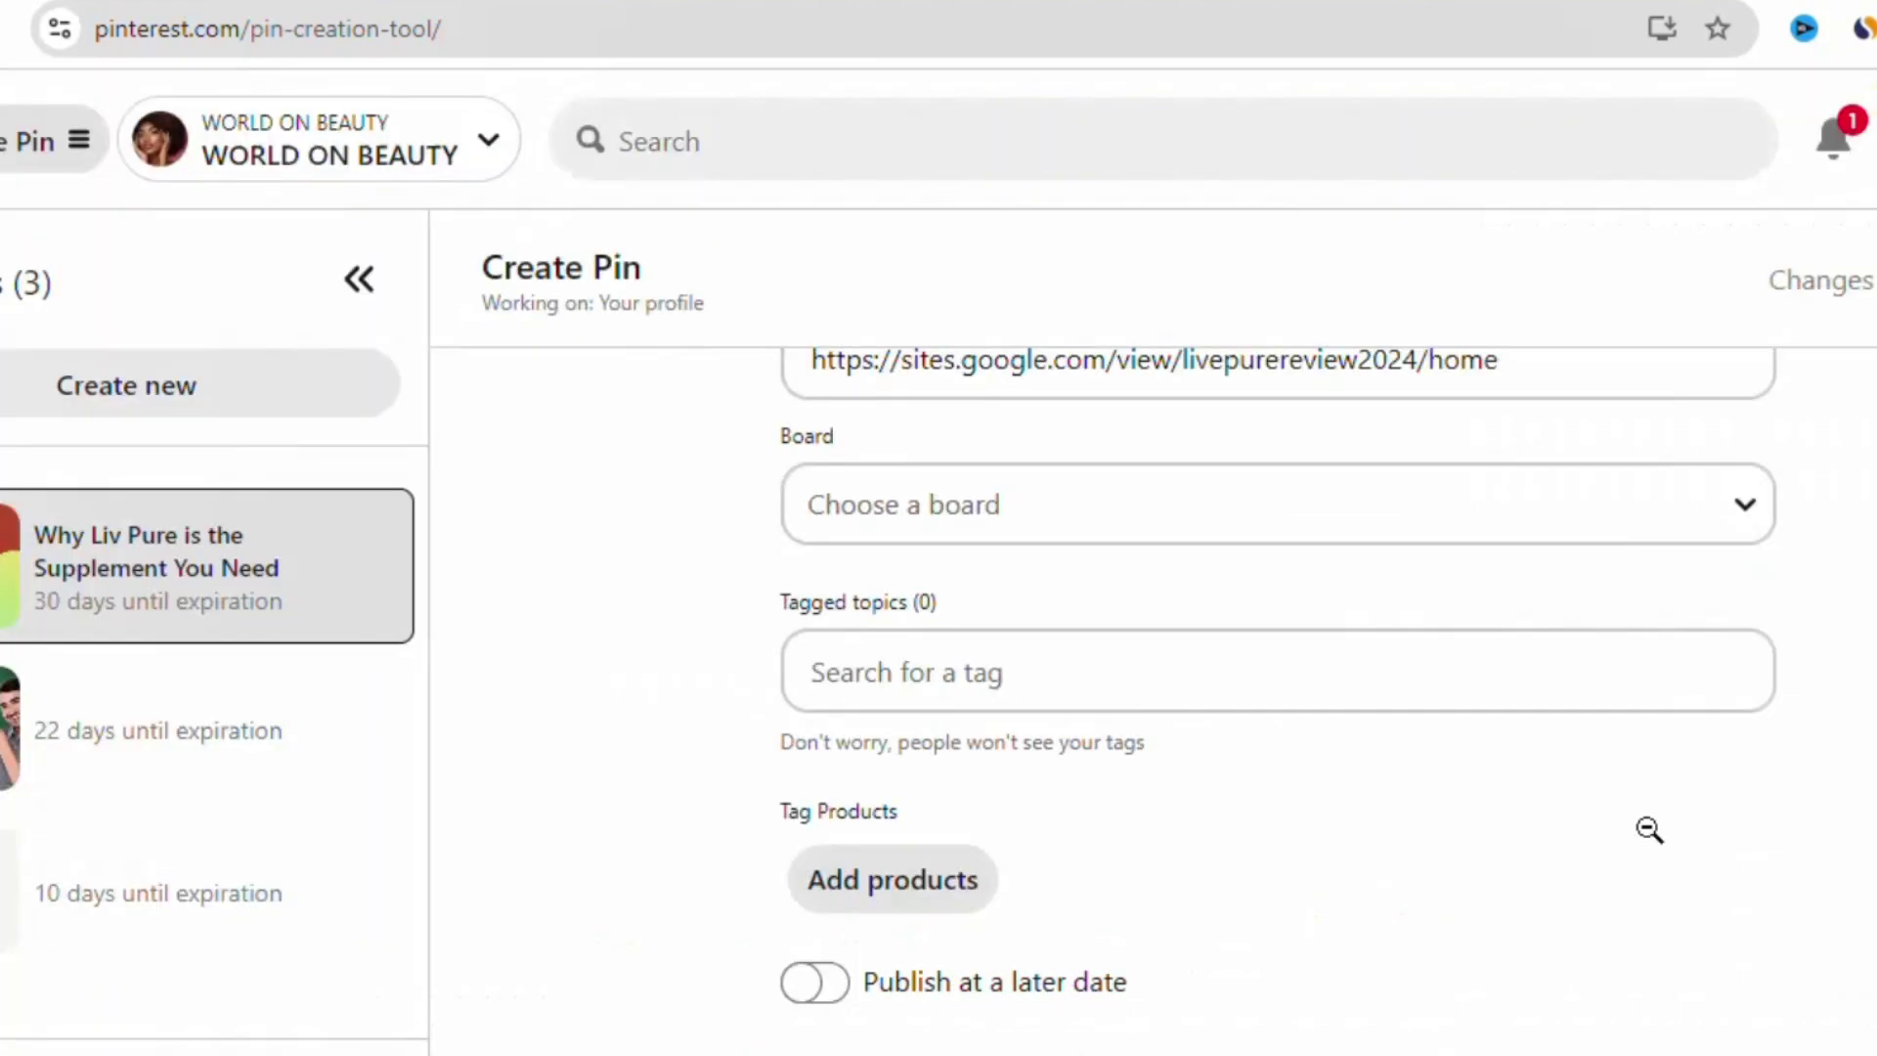
Step: Find the existing Weight loss board and assign the pin to it
left_click(1027, 523)
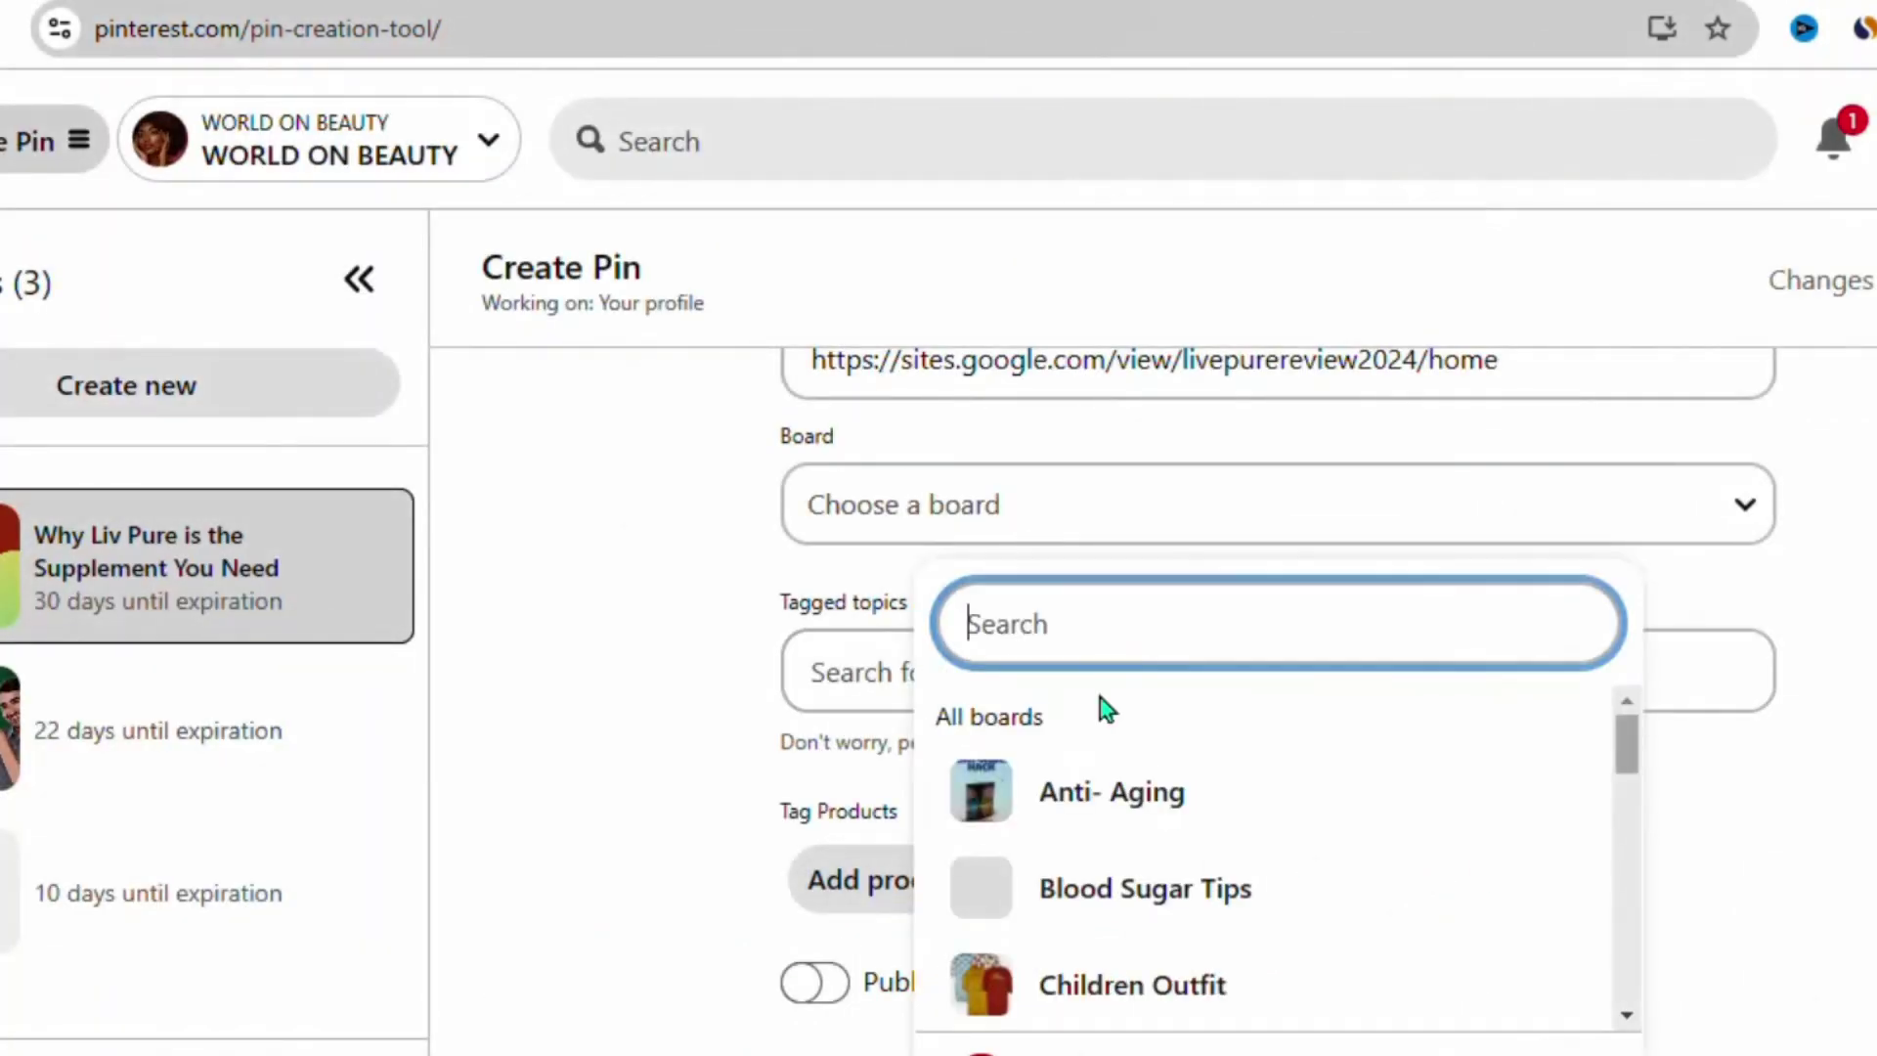
type("WEI")
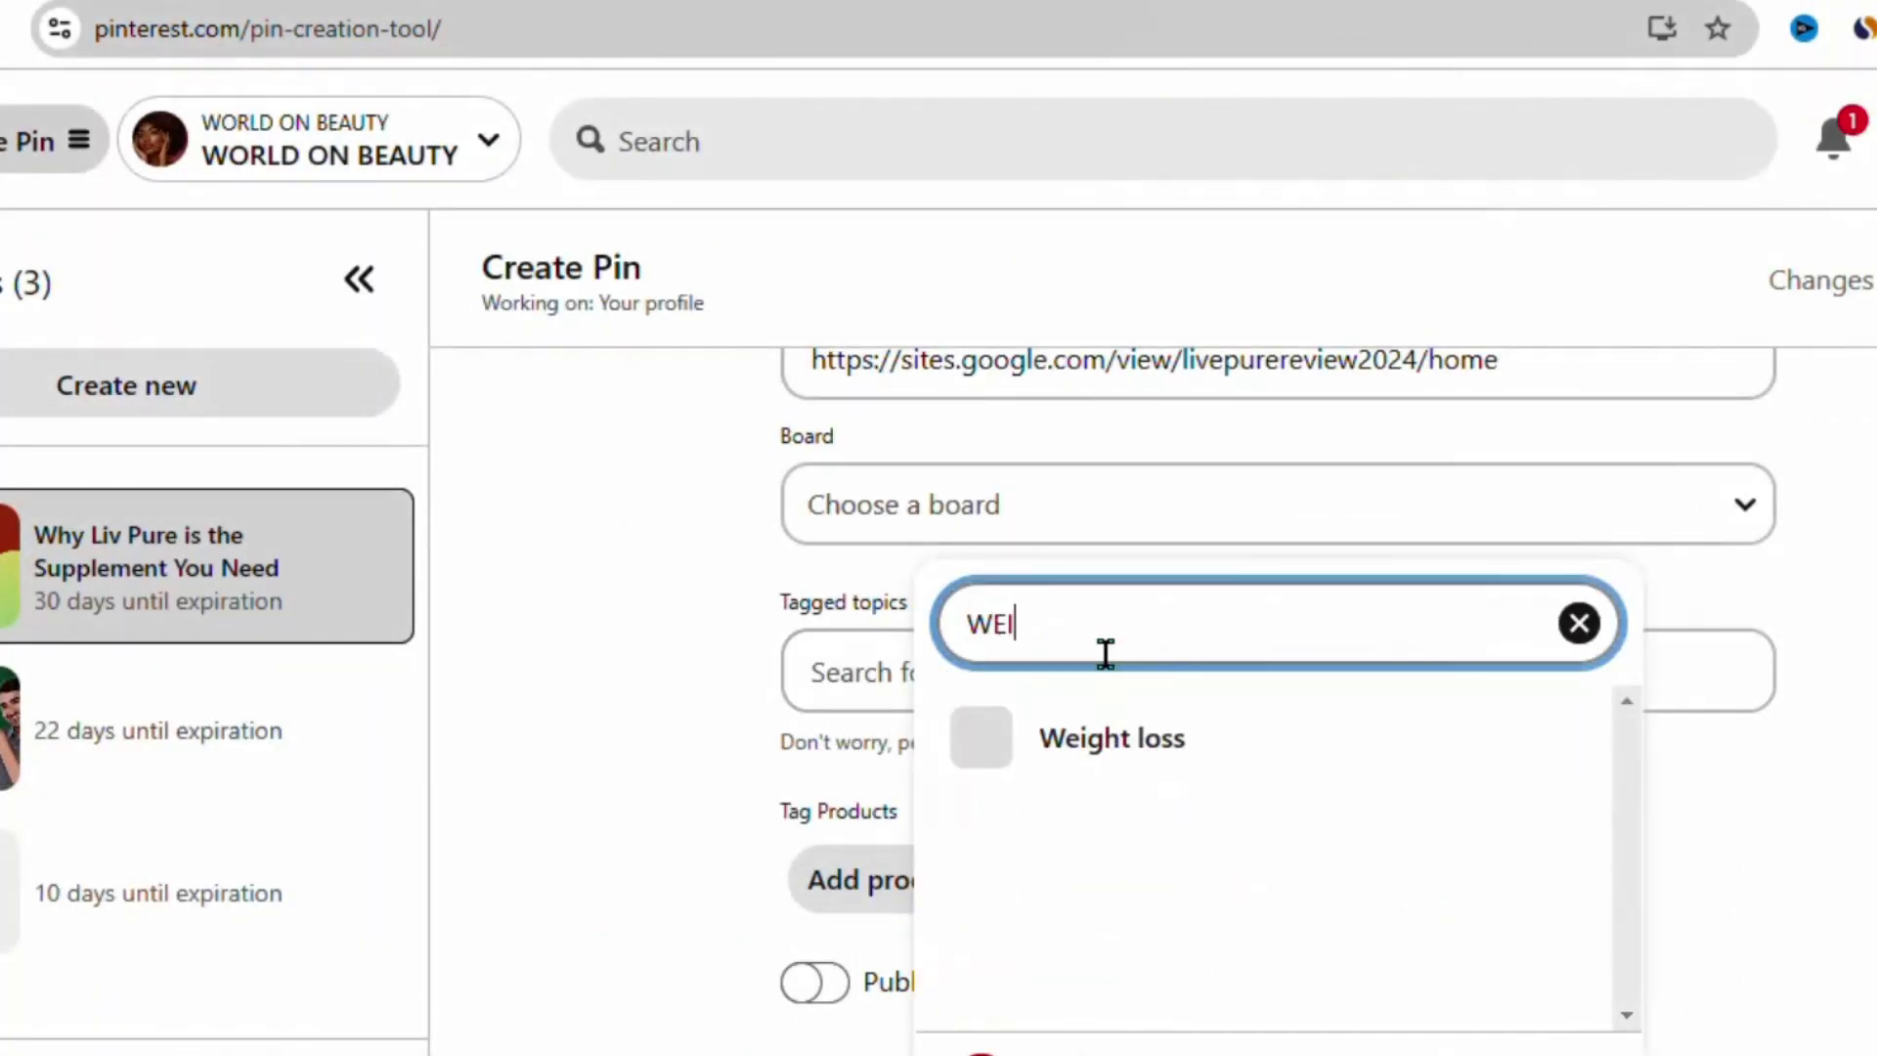
left_click(1120, 739)
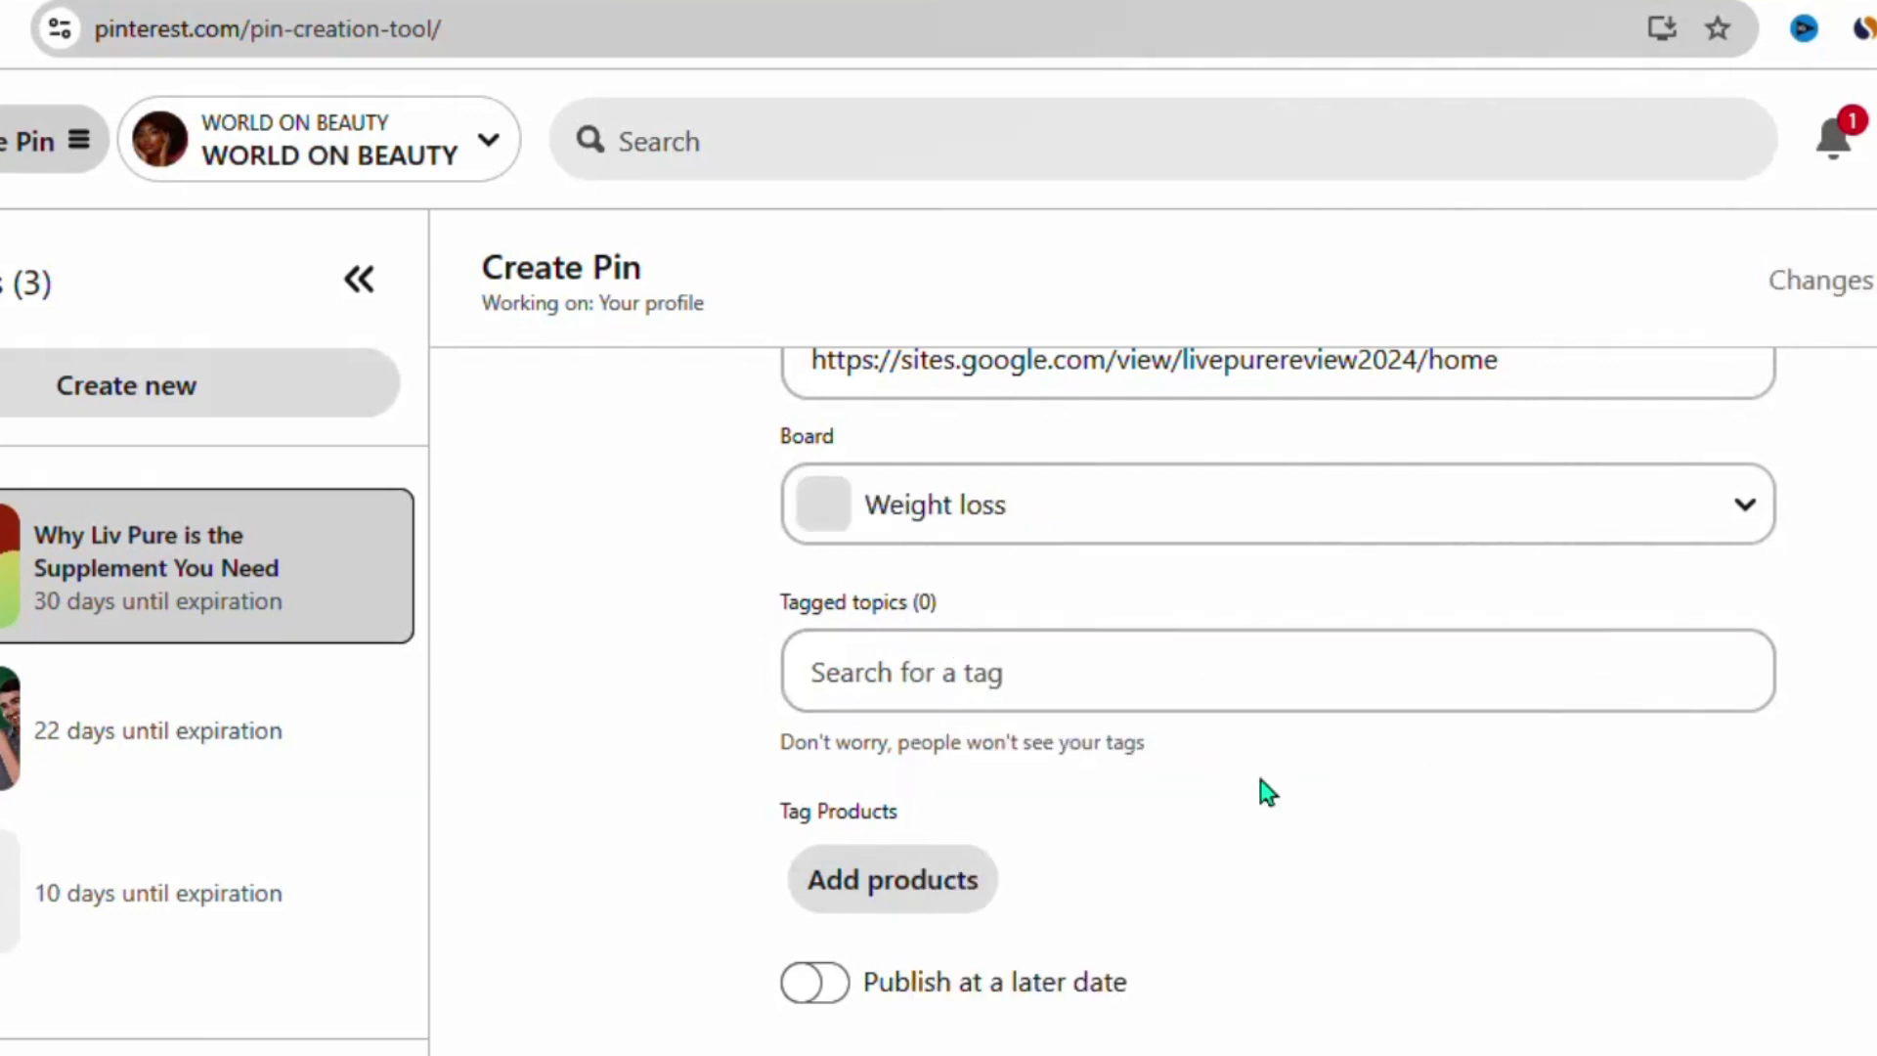
Step: Tag the pin with the topics Weight Loss Tips and Weight Loss Drinks
left_click(1020, 672)
type("WEI")
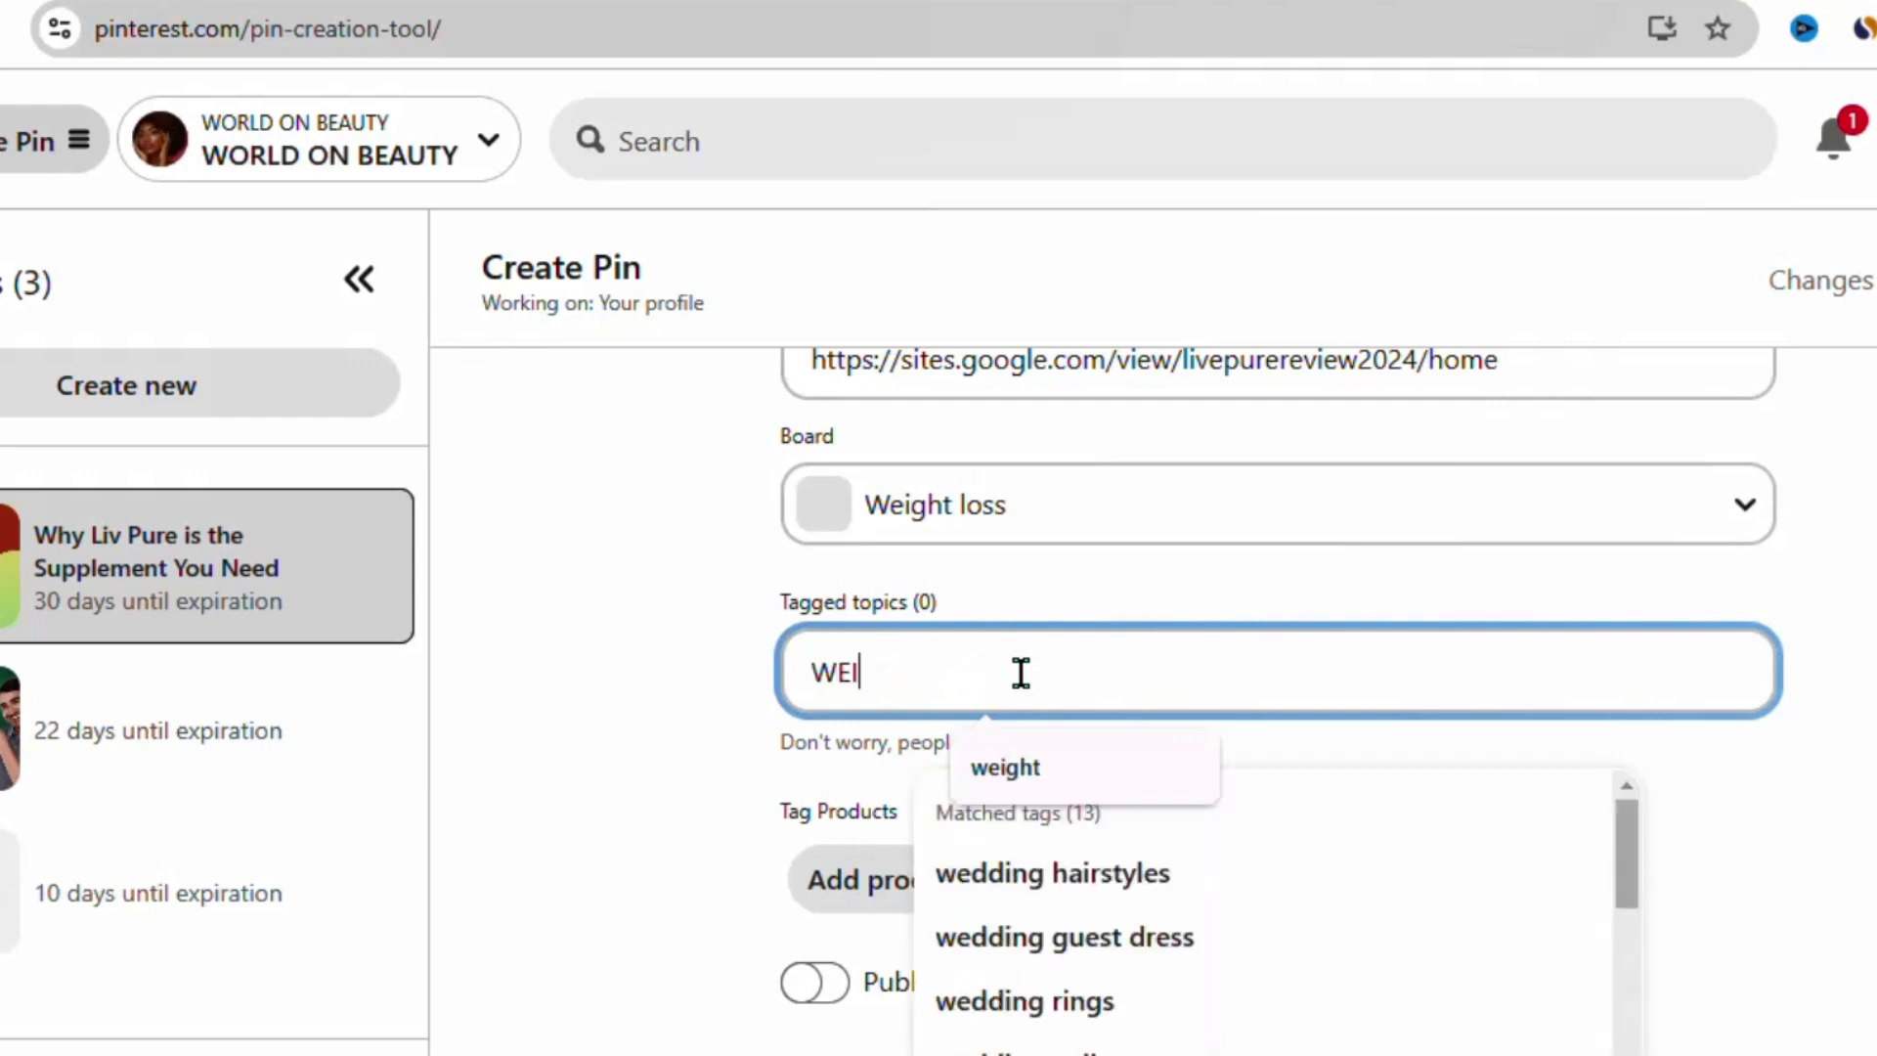
left_click(1060, 939)
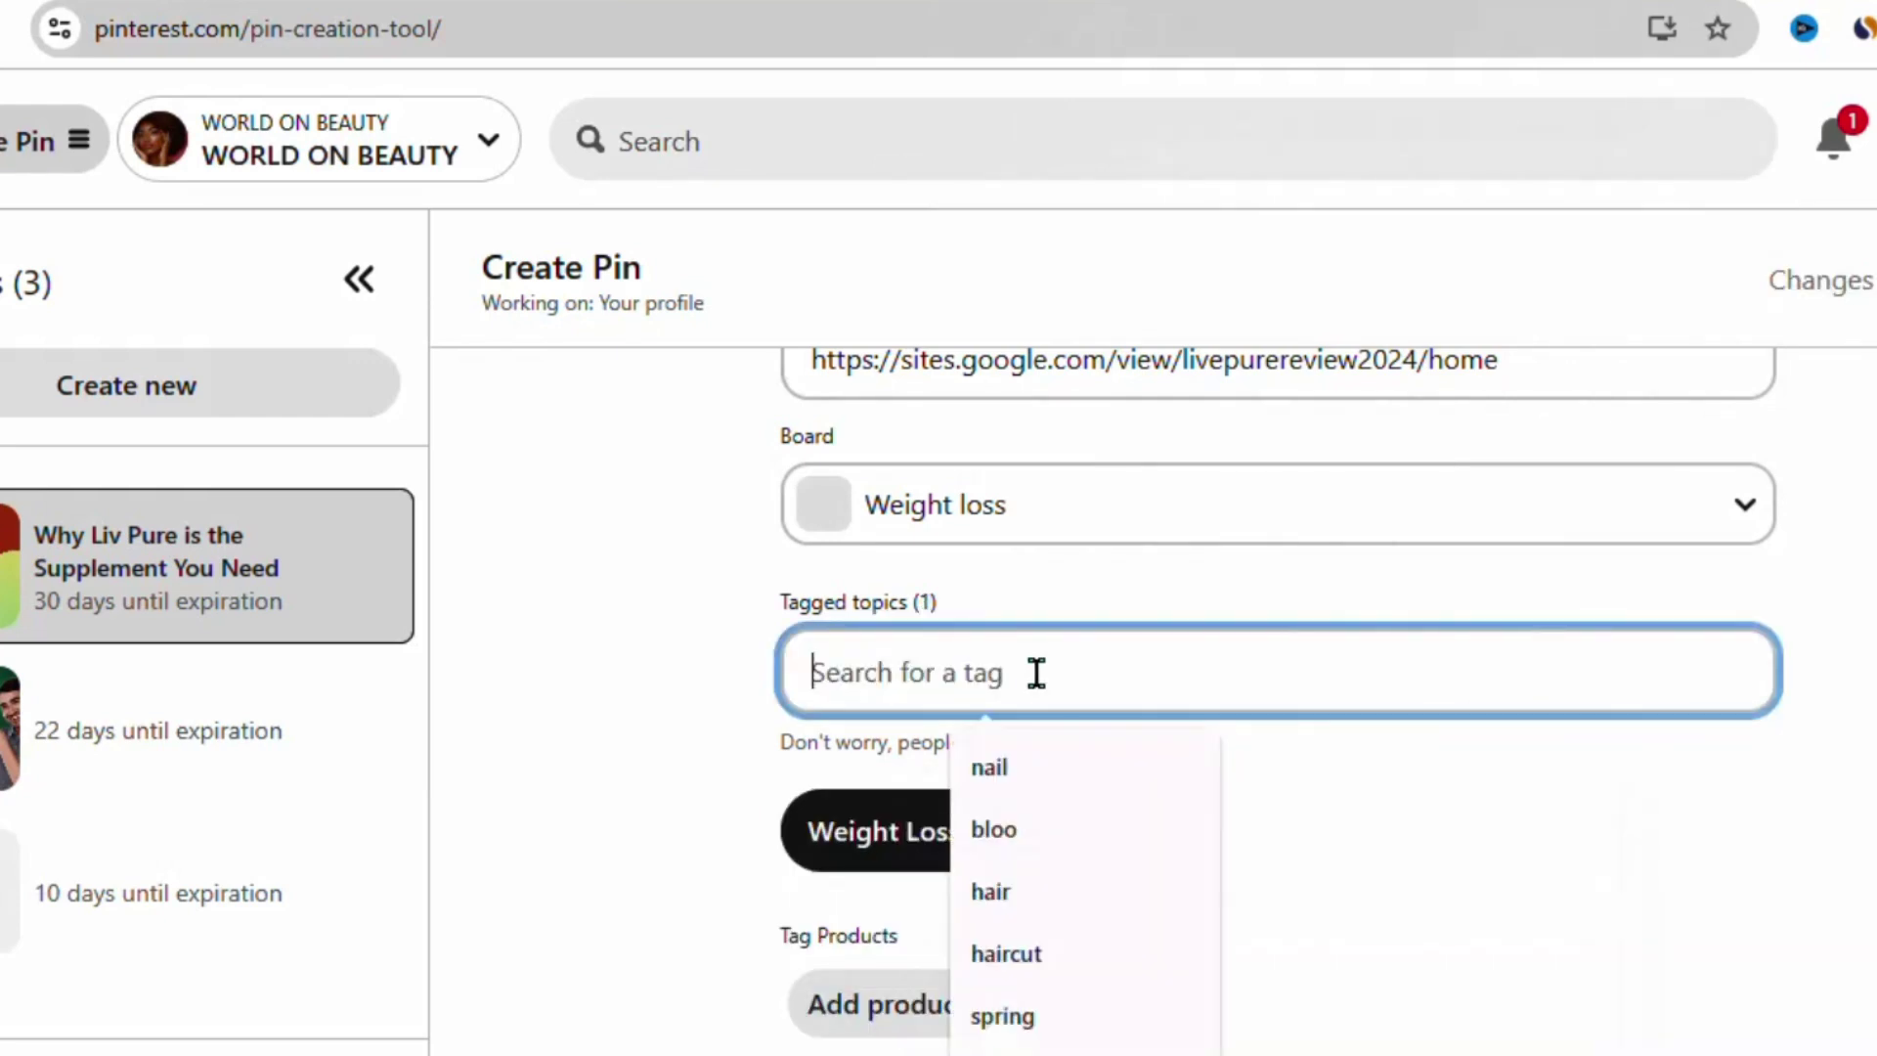
type("WEI")
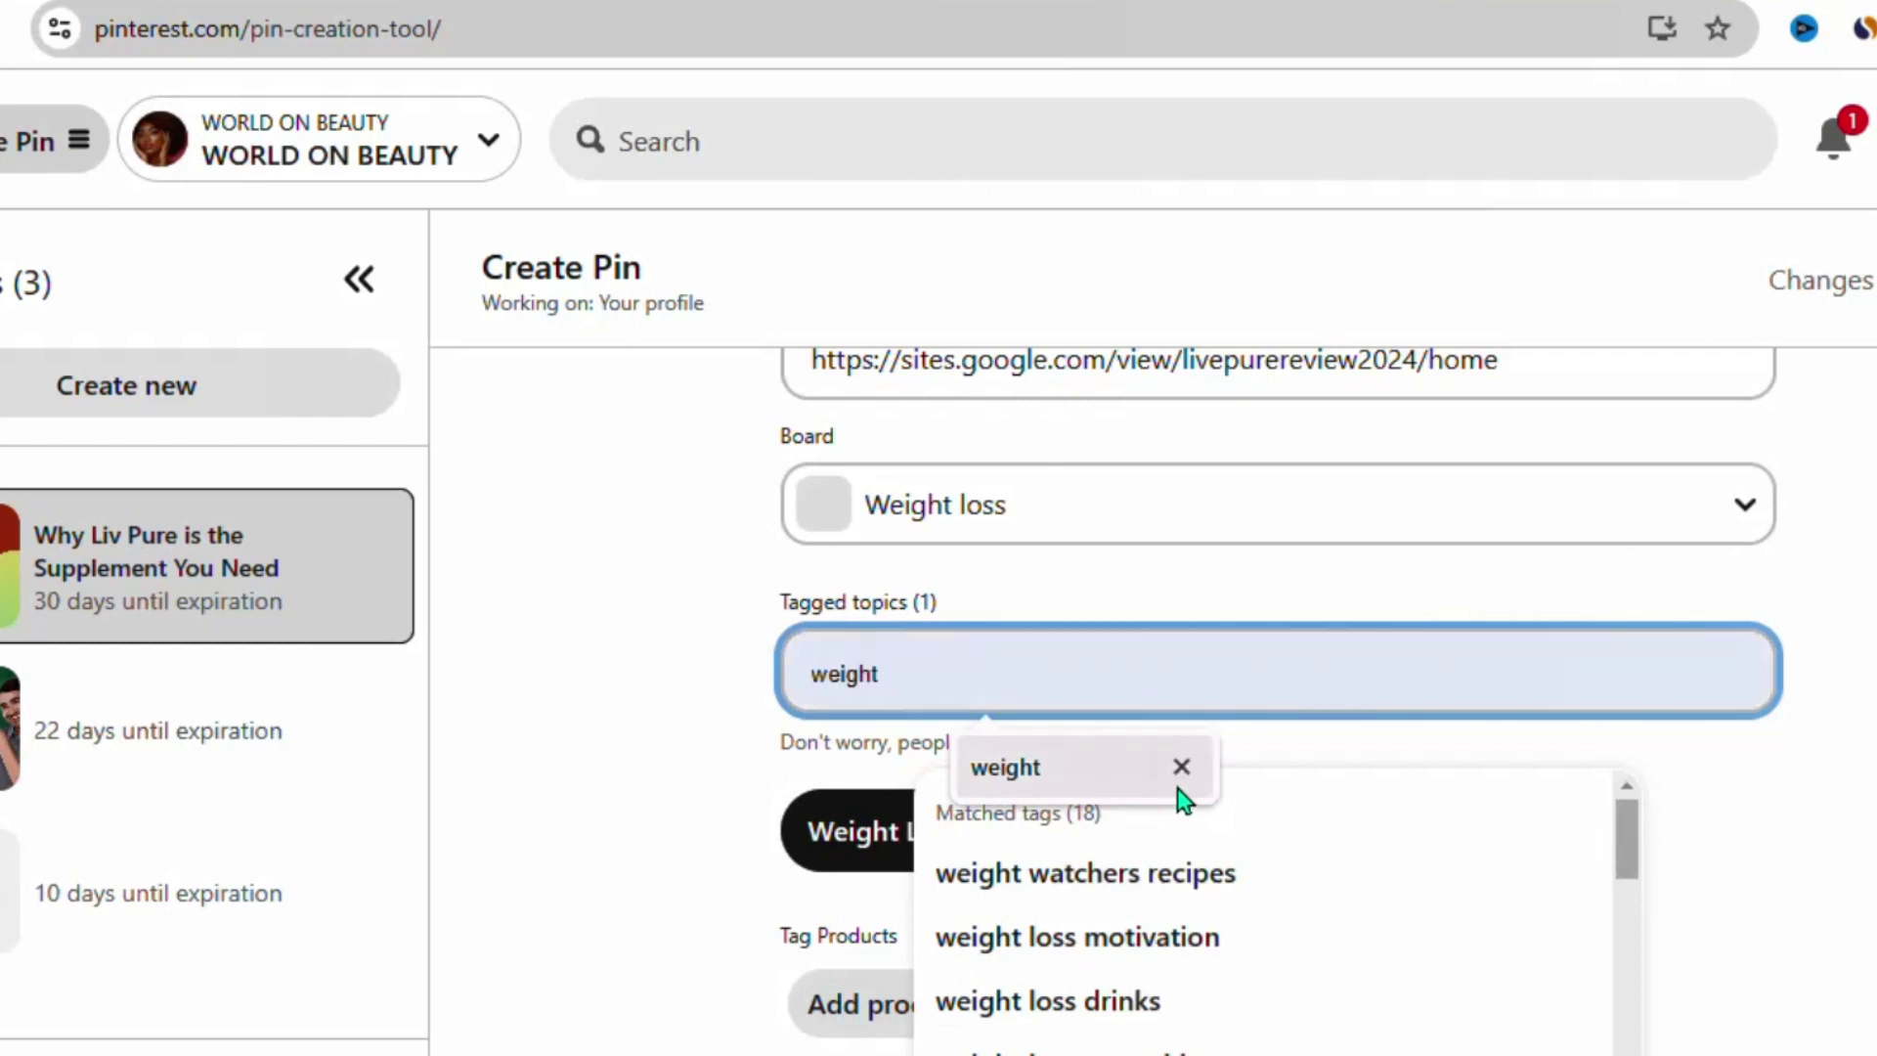
left_click(1093, 1002)
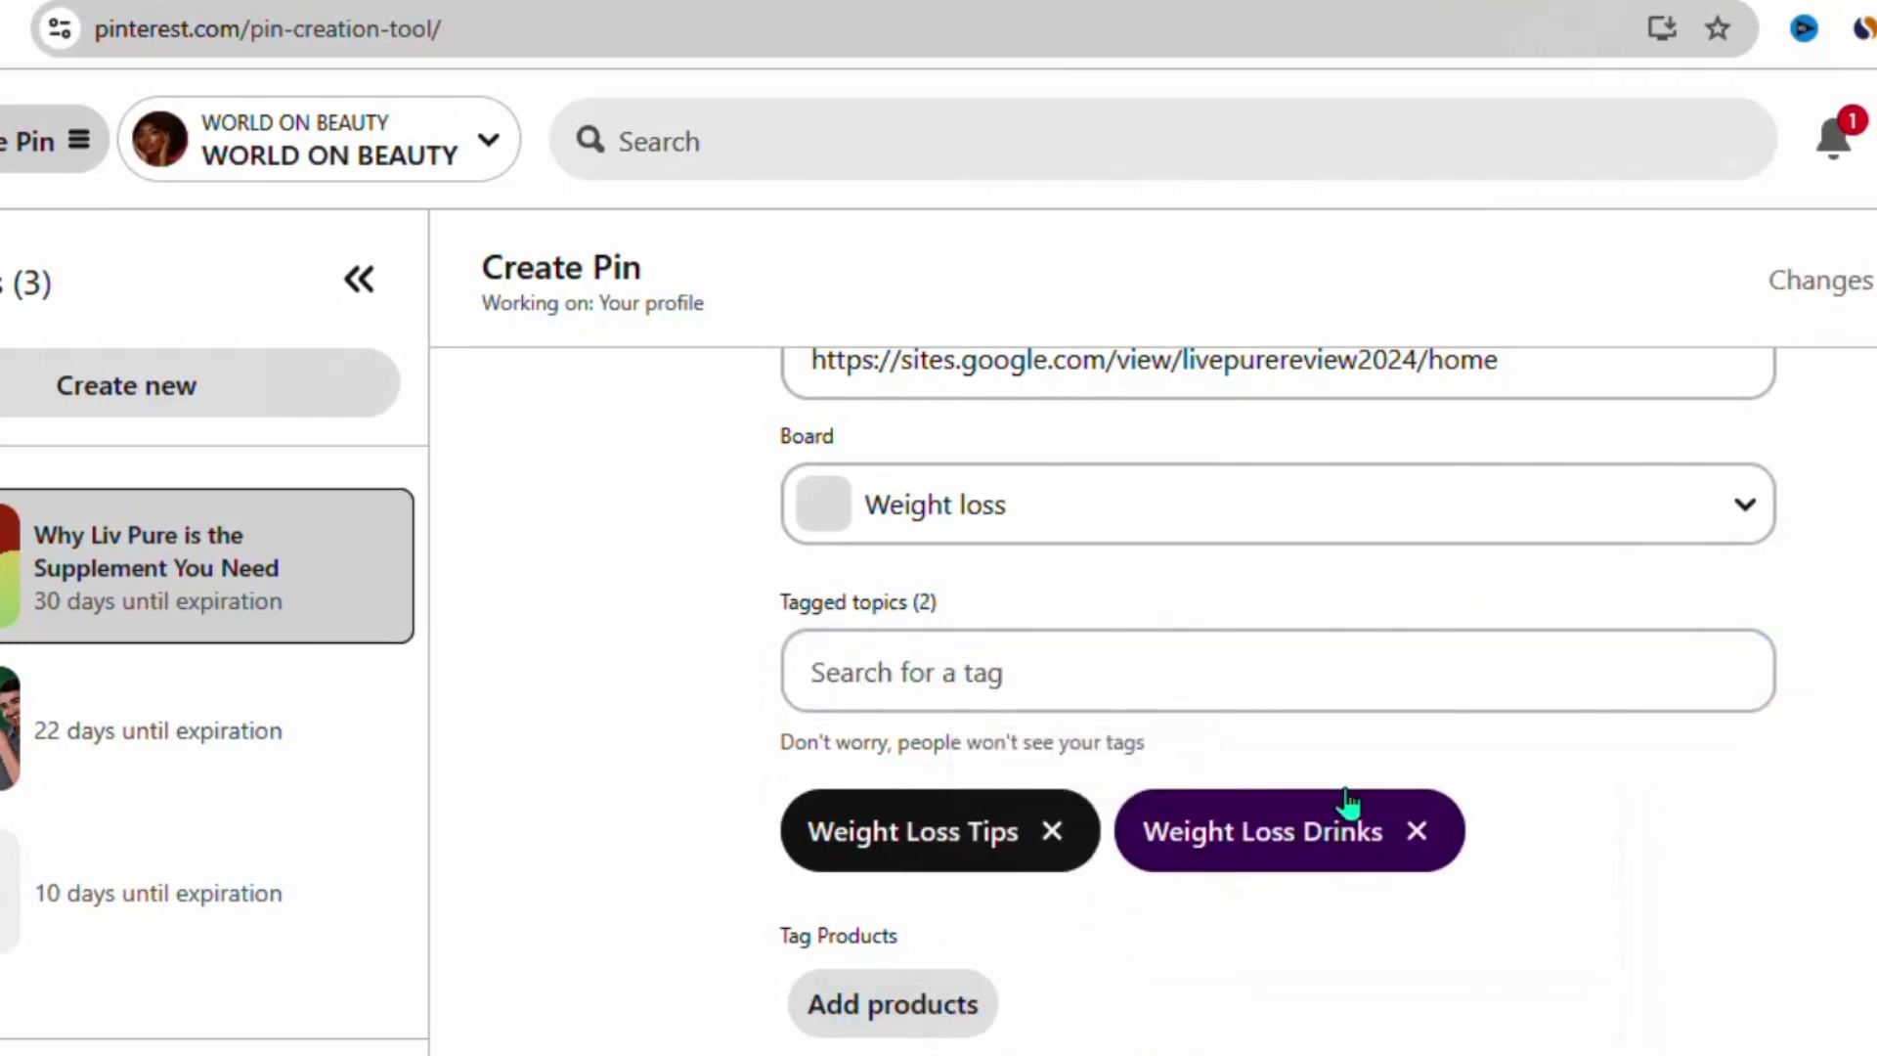
Step: Review the completed pin form and publish the Liv Pure pin
scroll(1180, 711, "down", 2)
scroll(1242, 876, "up", 5)
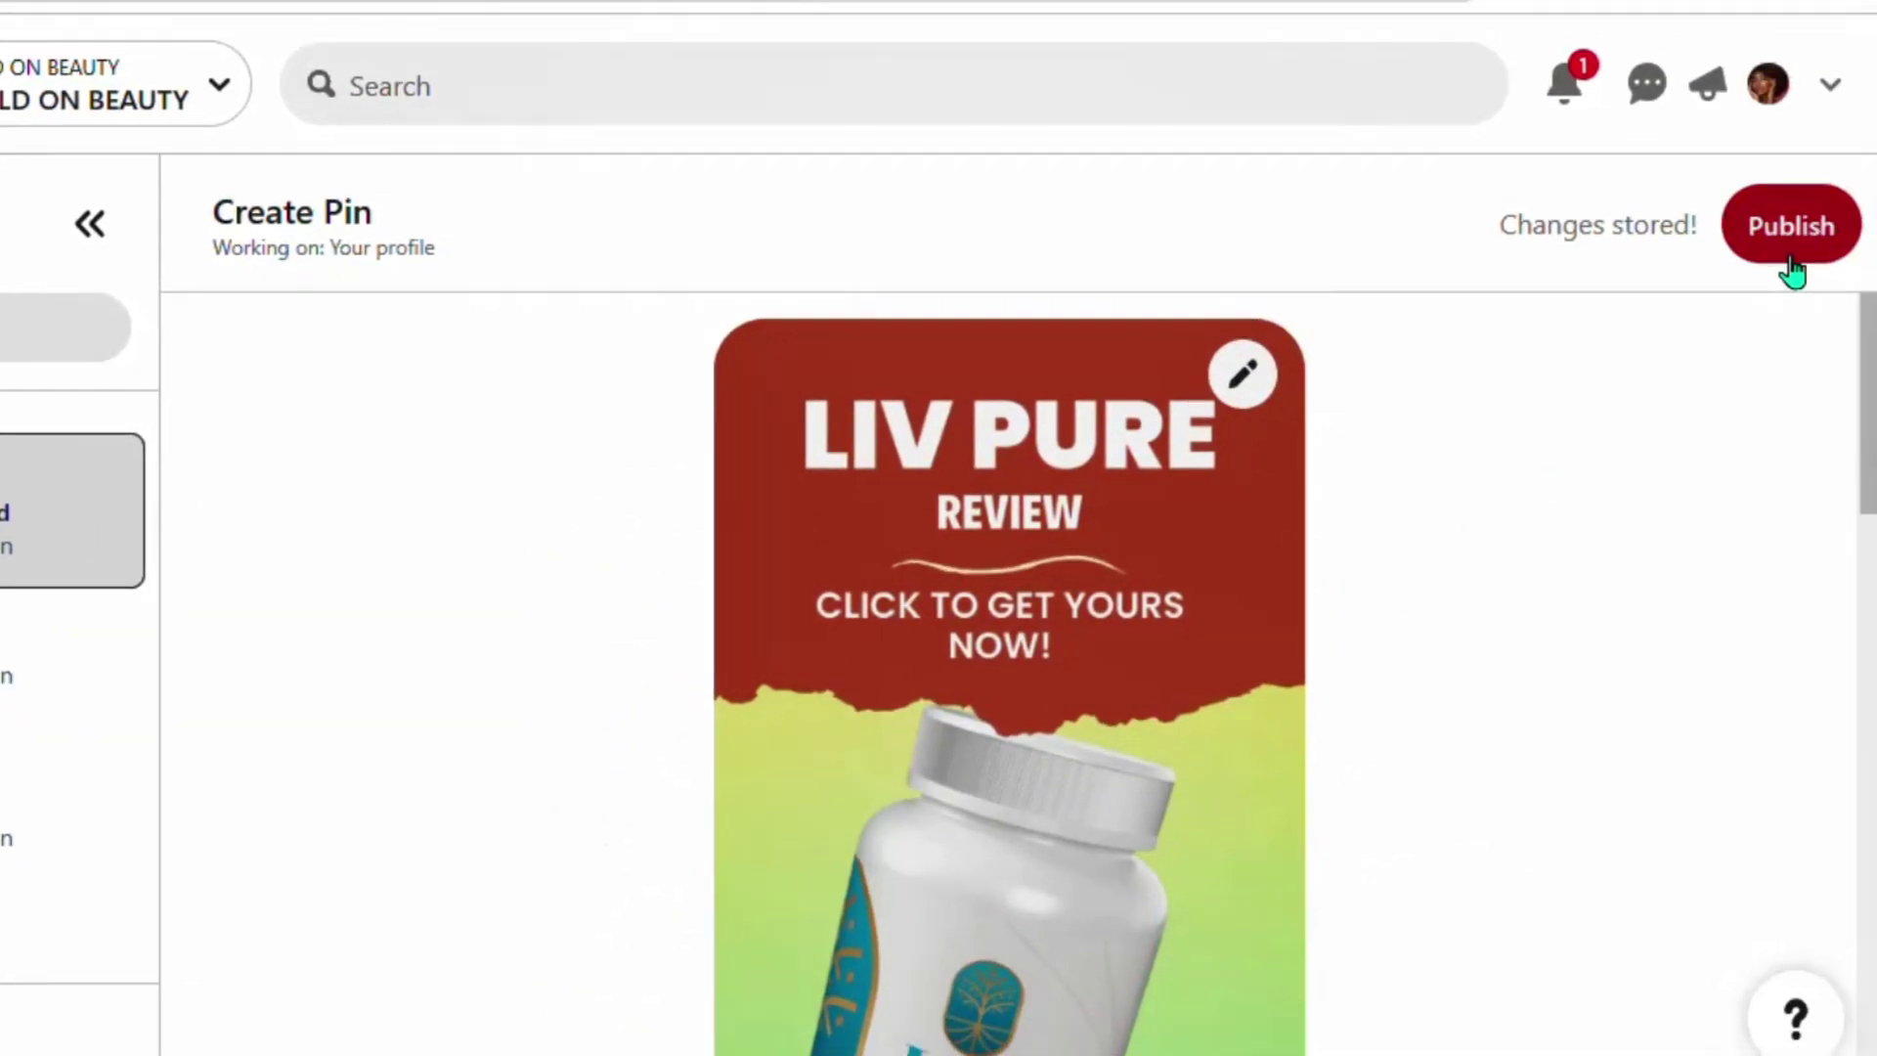
left_click(1789, 252)
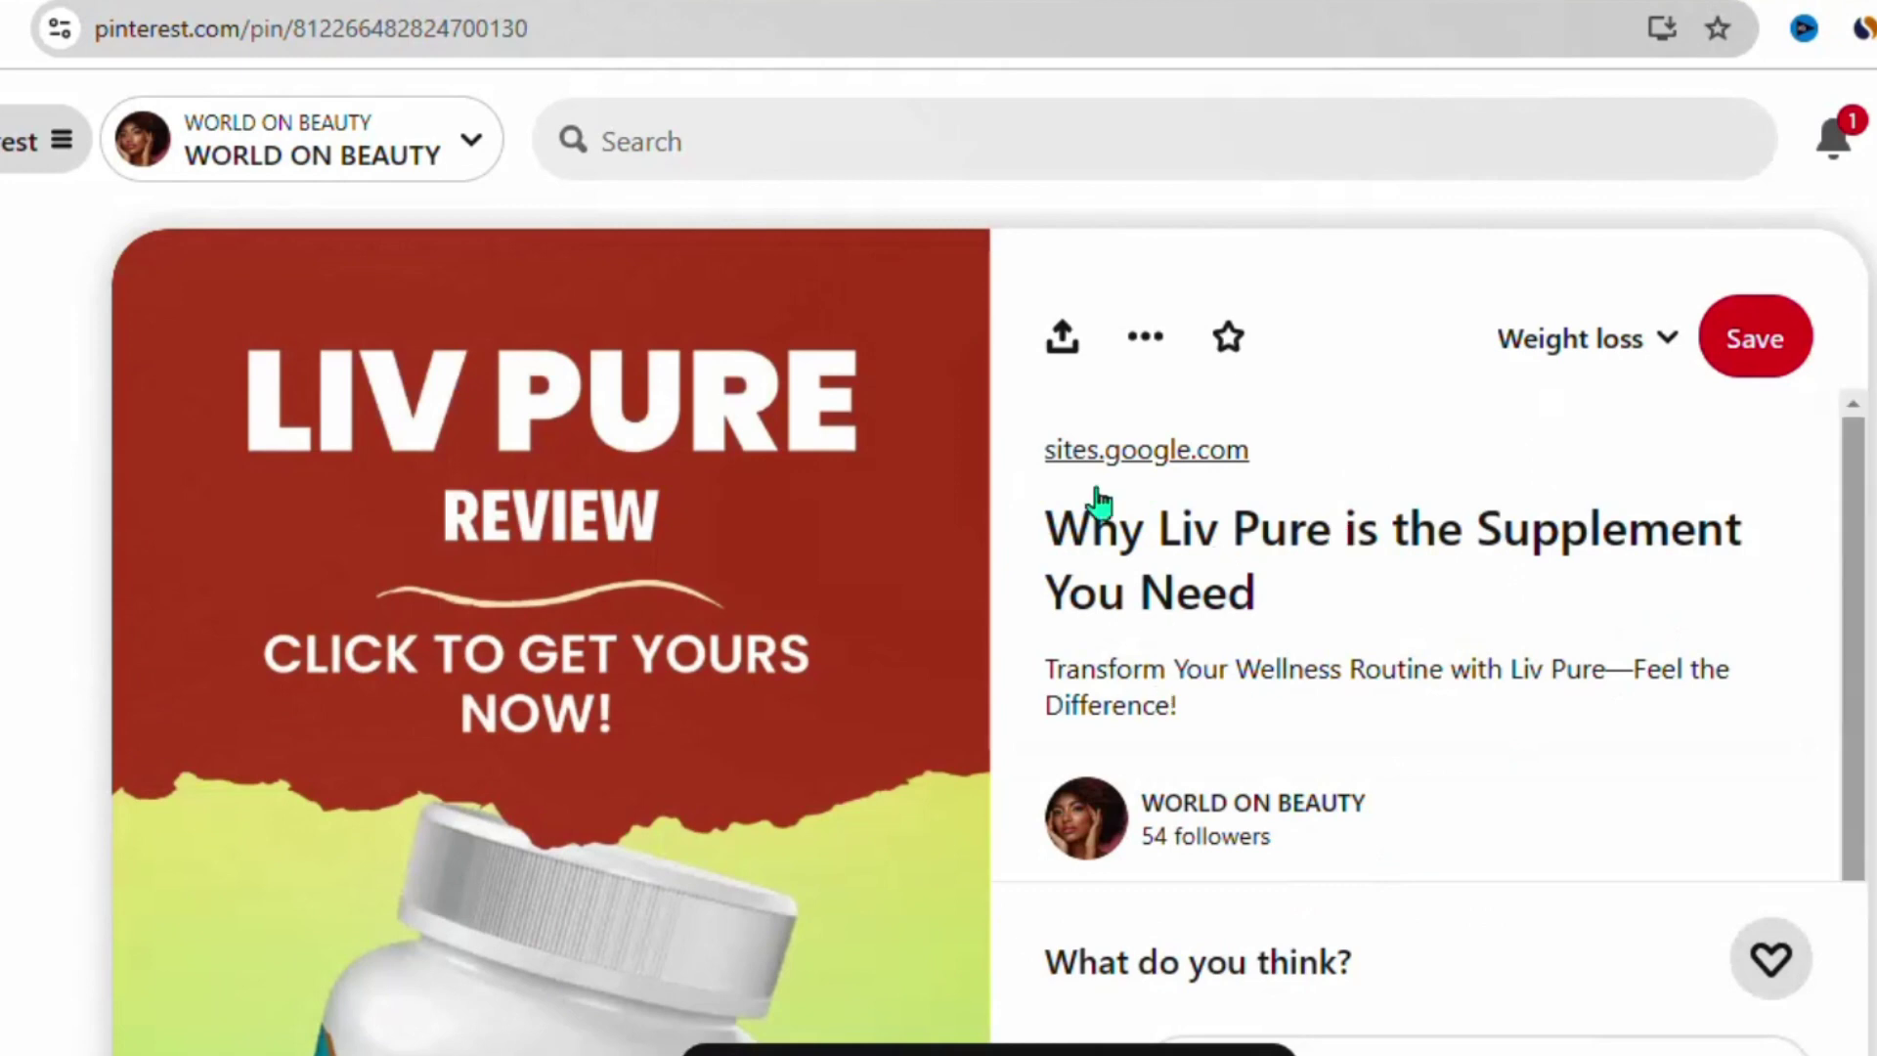
Step: Examine the published pin's stats, title, description and comments area, and the related pins beneath it
scroll(1024, 748, "down", 10)
scroll(1023, 748, "up", 10)
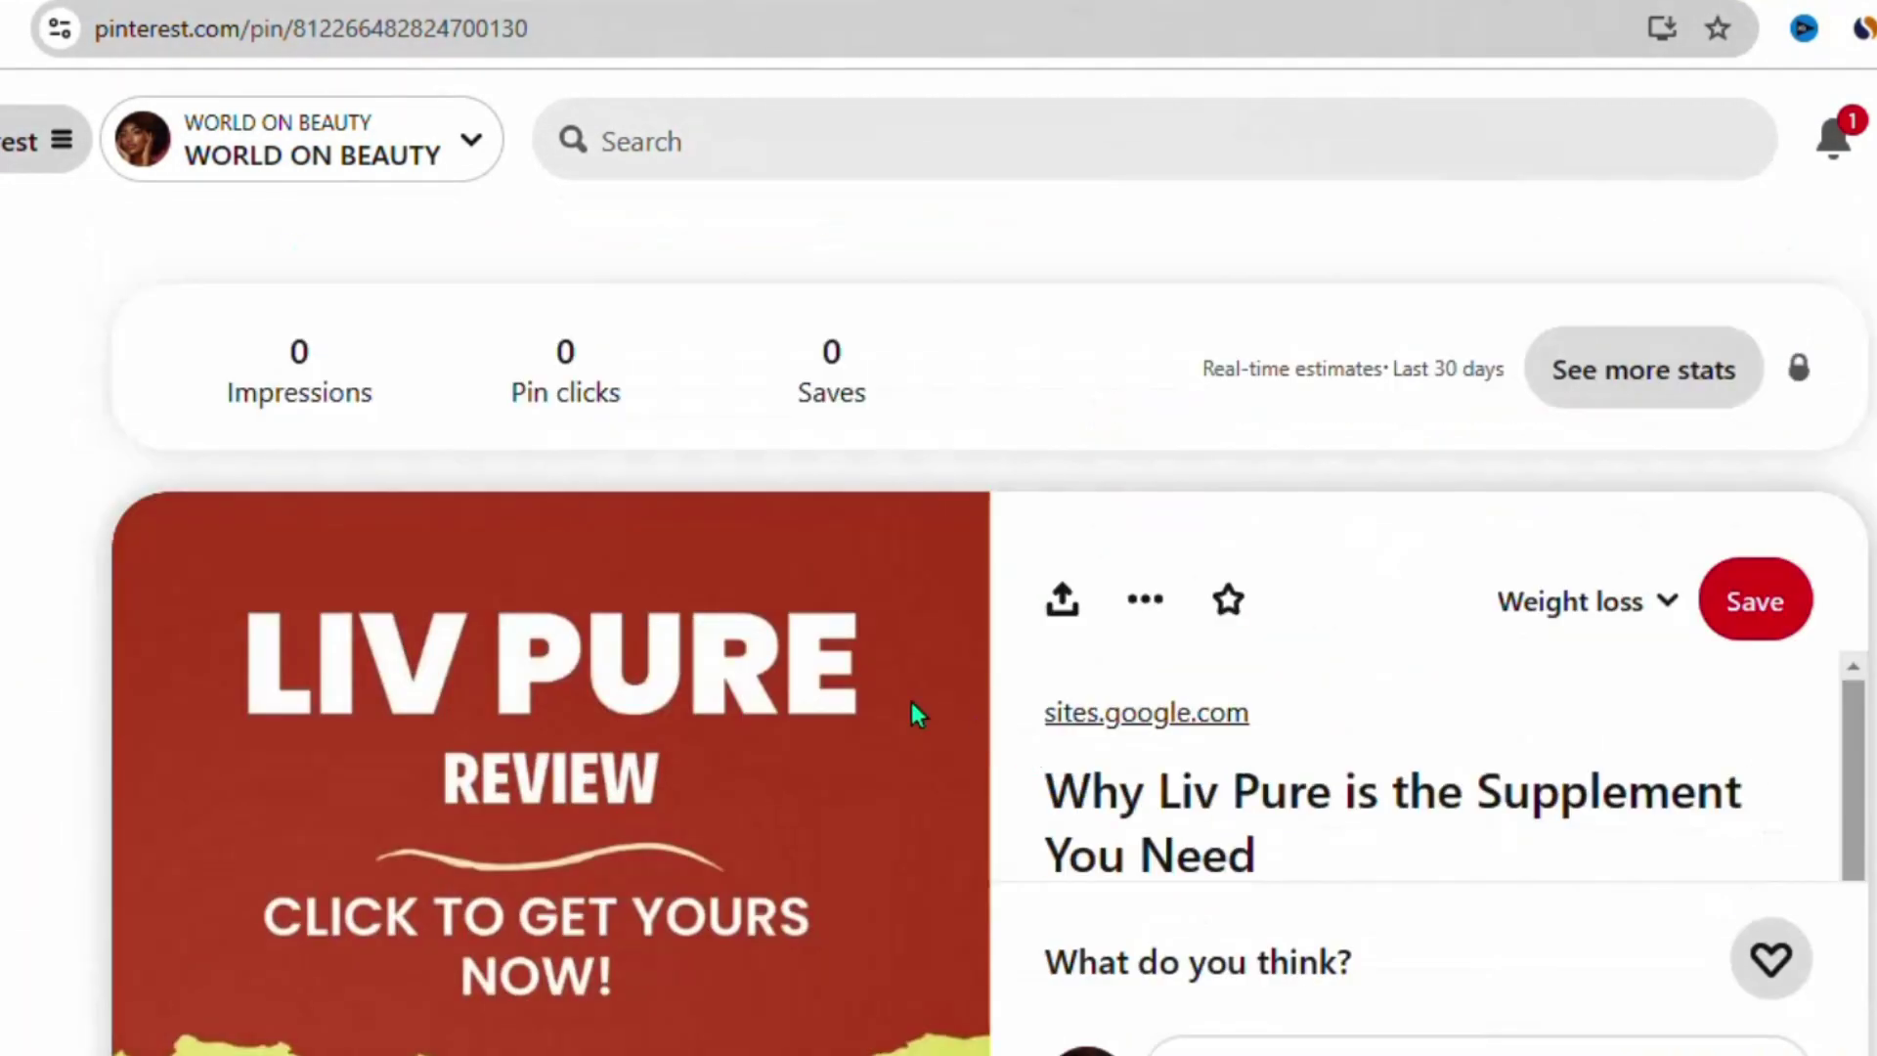
scroll(1023, 748, "down", 5)
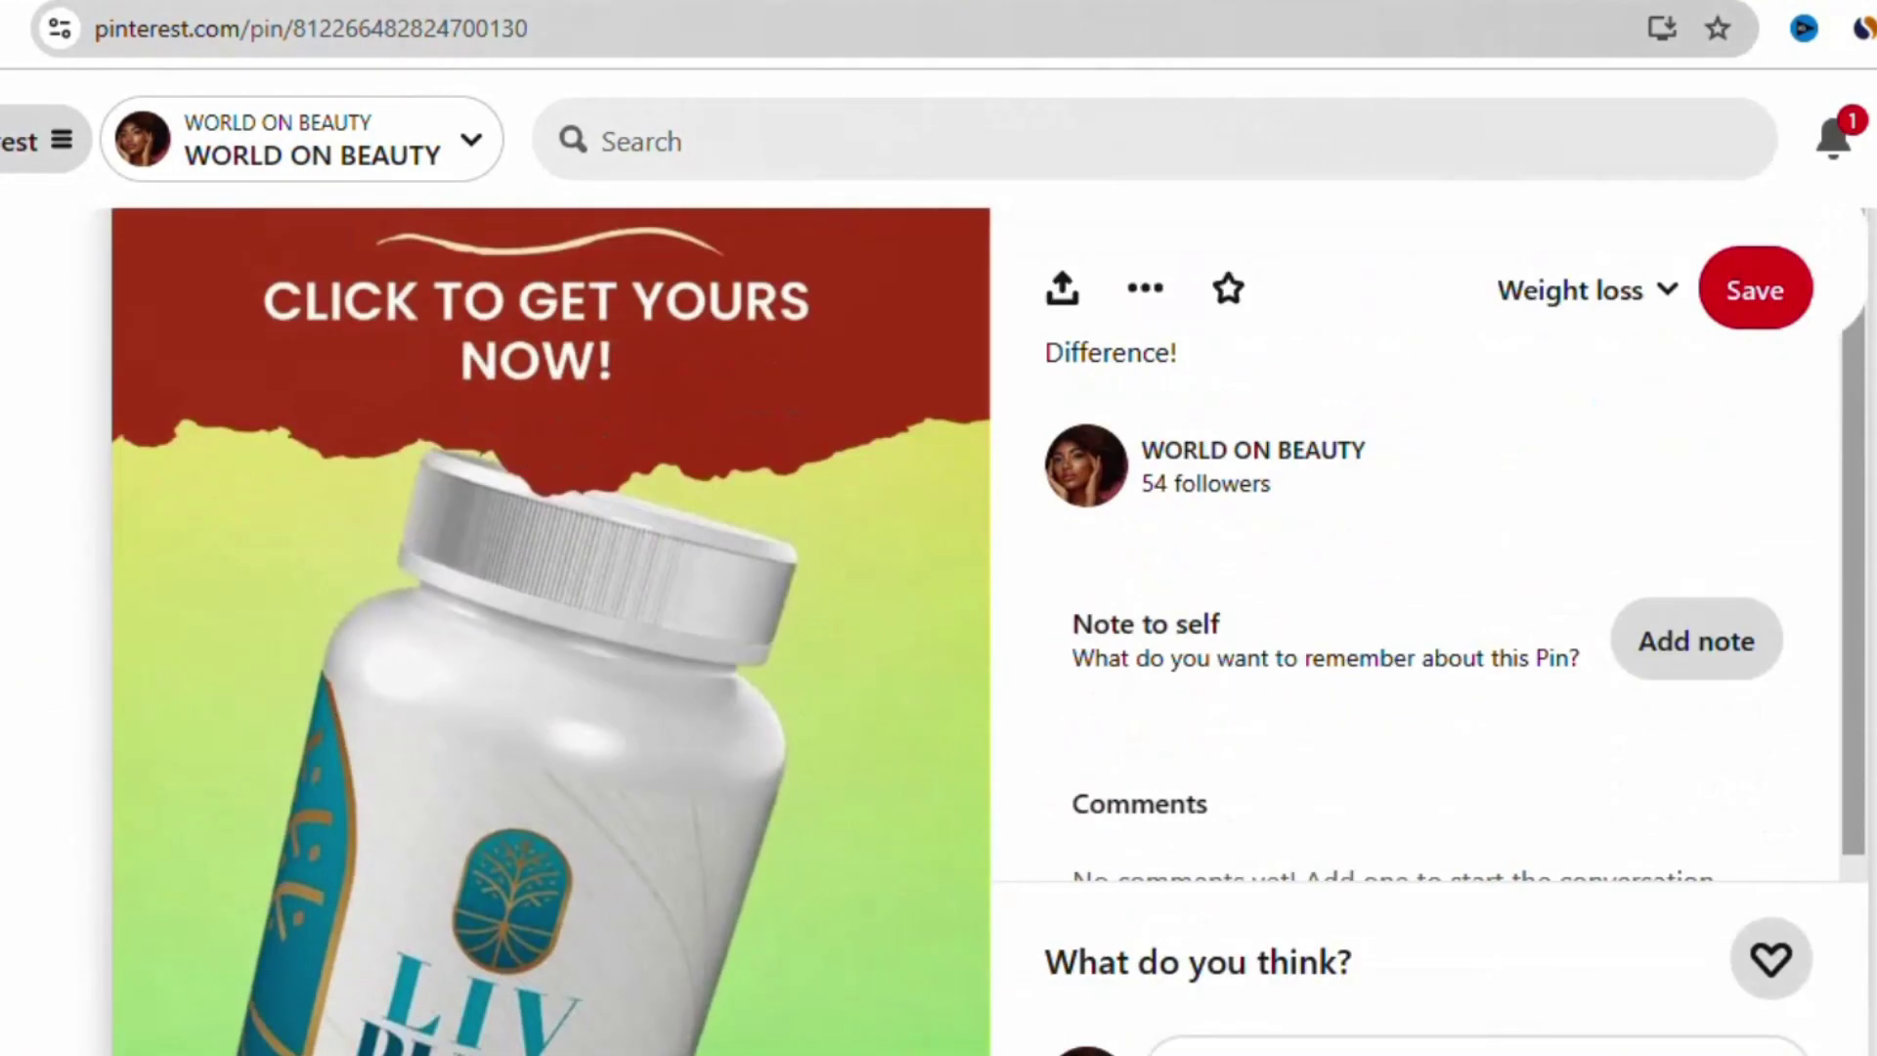
scroll(1023, 748, "up", 4)
scroll(1023, 748, "down", 10)
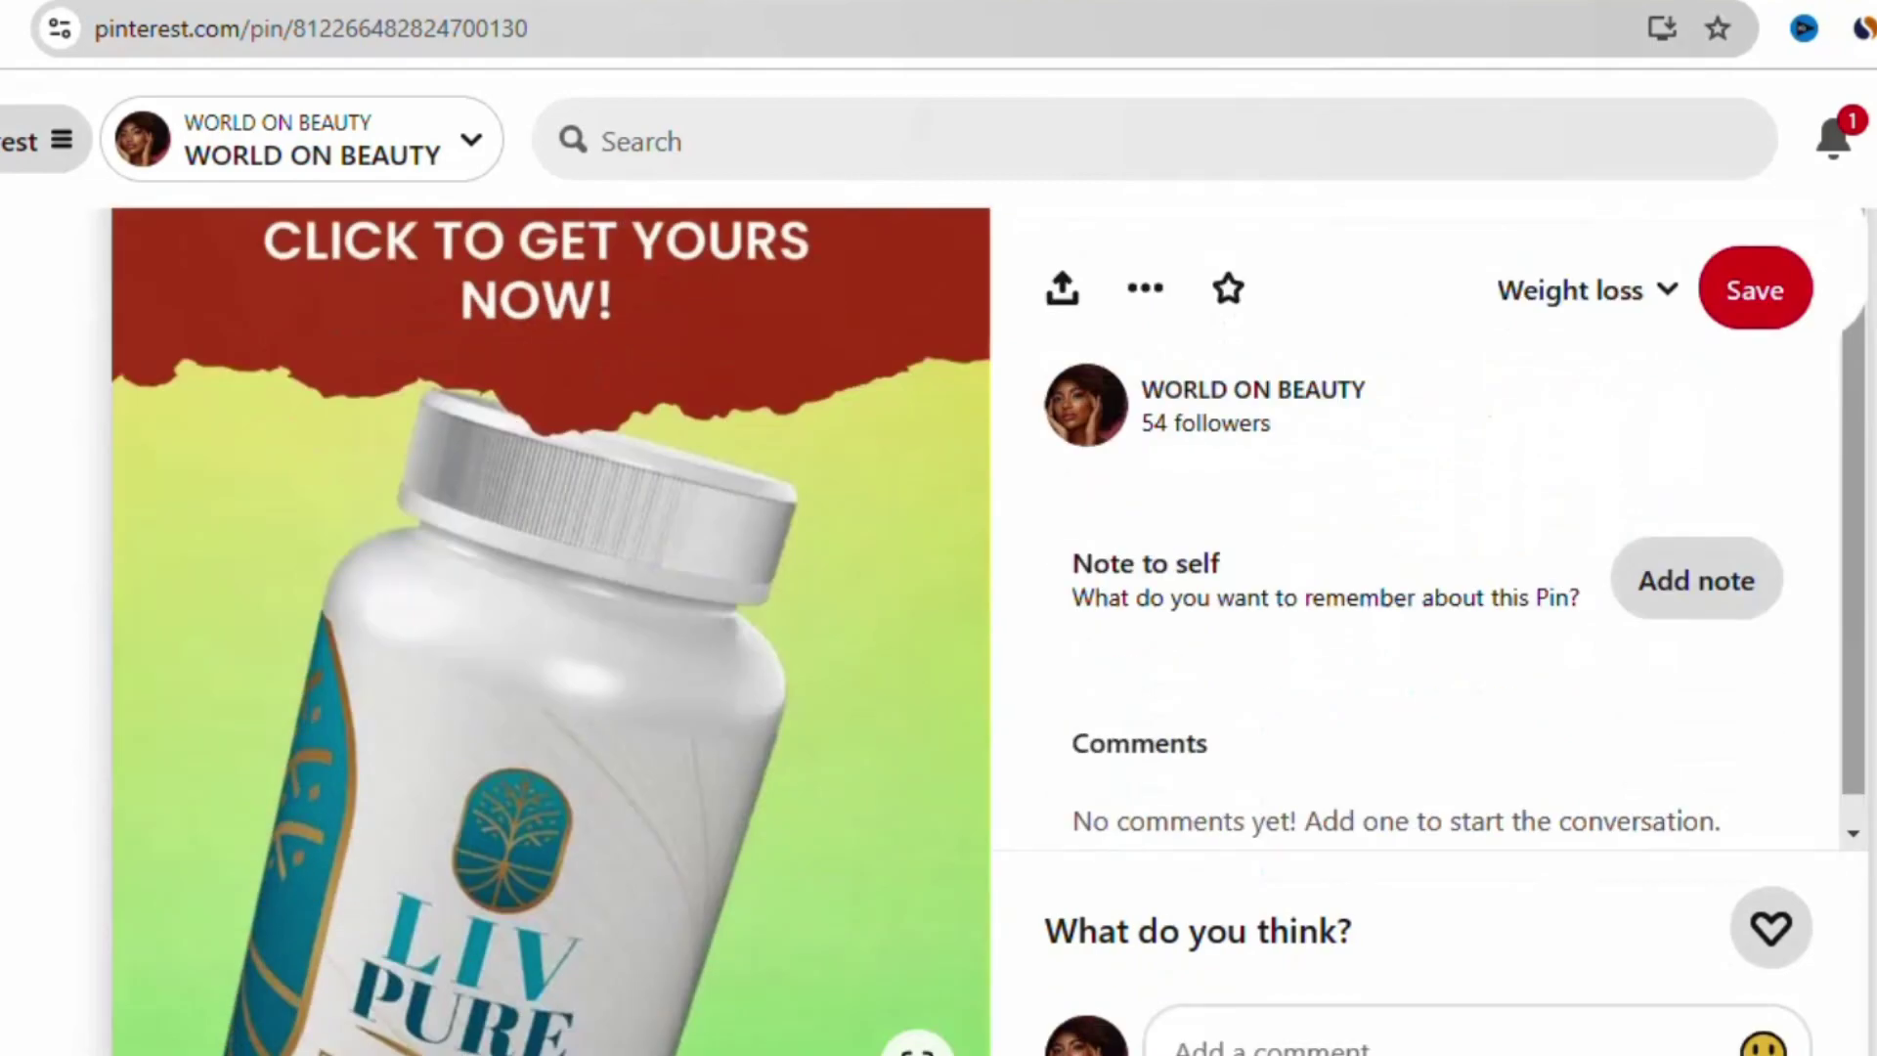
scroll(997, 660, "down", 10)
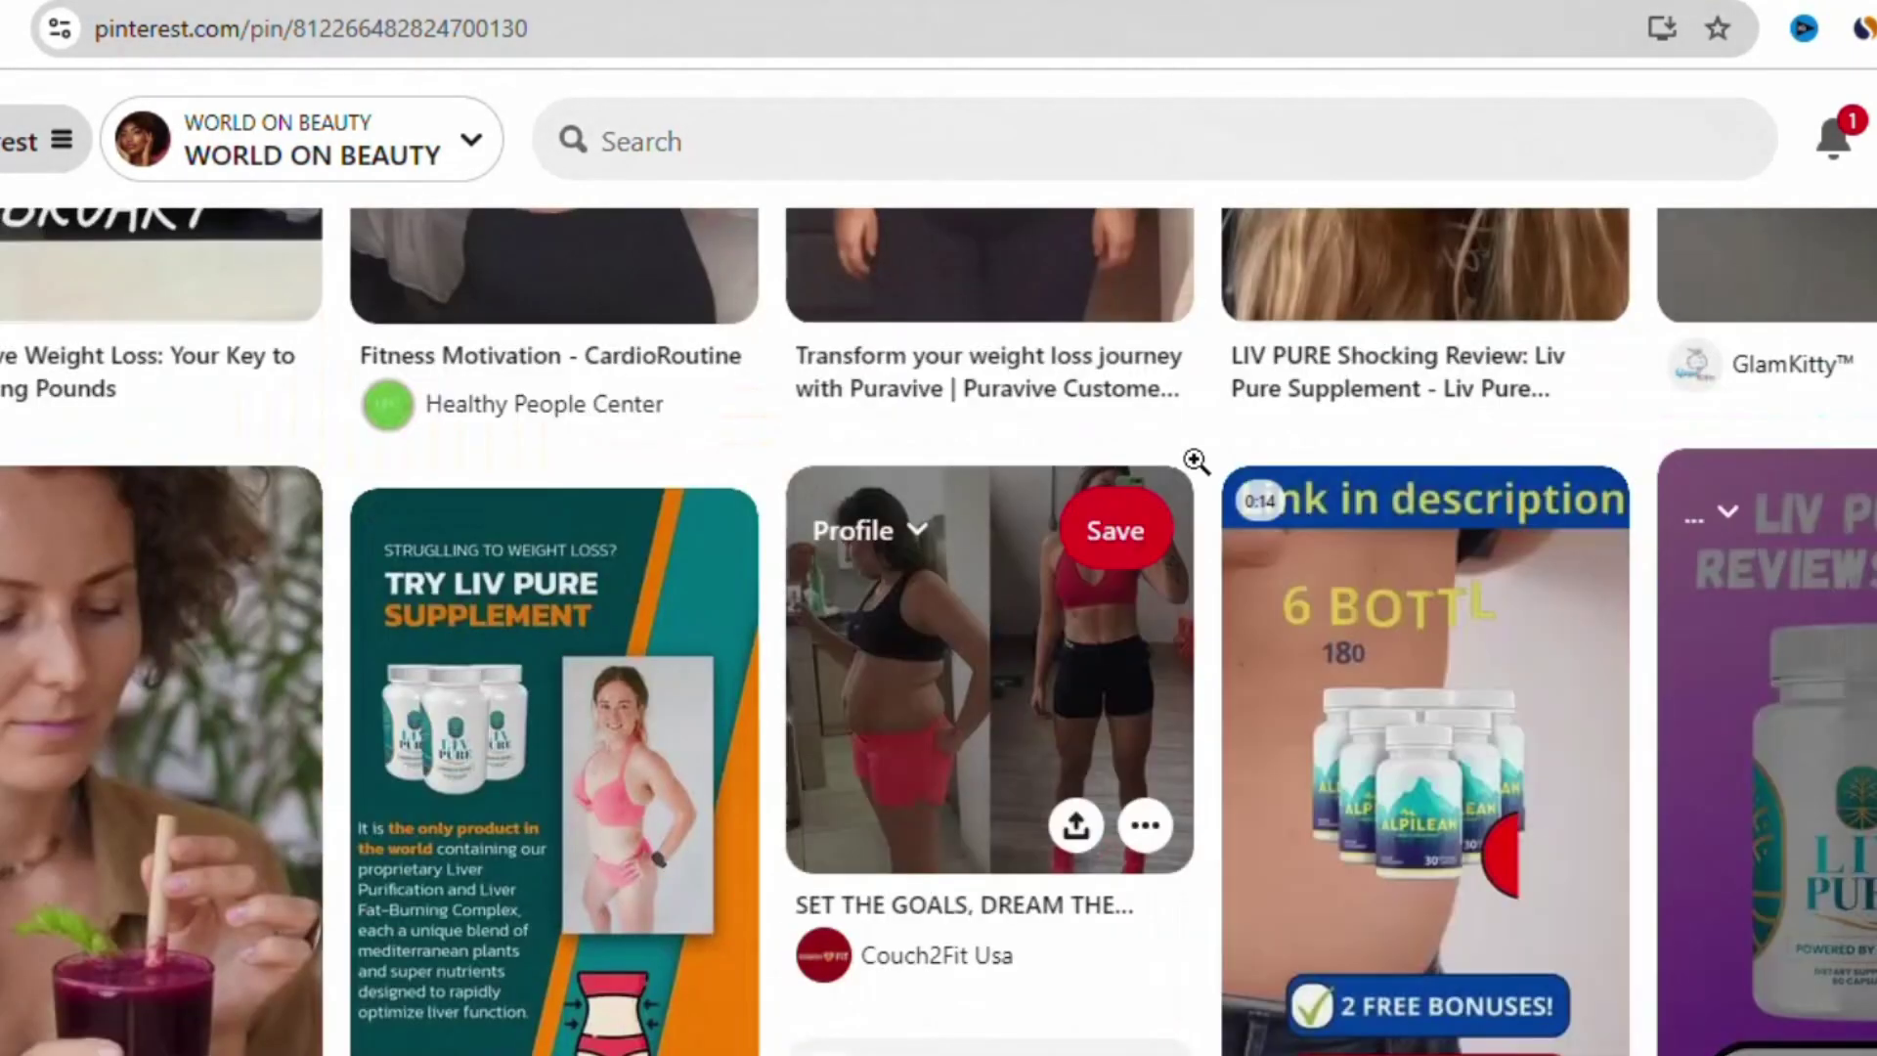
scroll(997, 659, "up", 10)
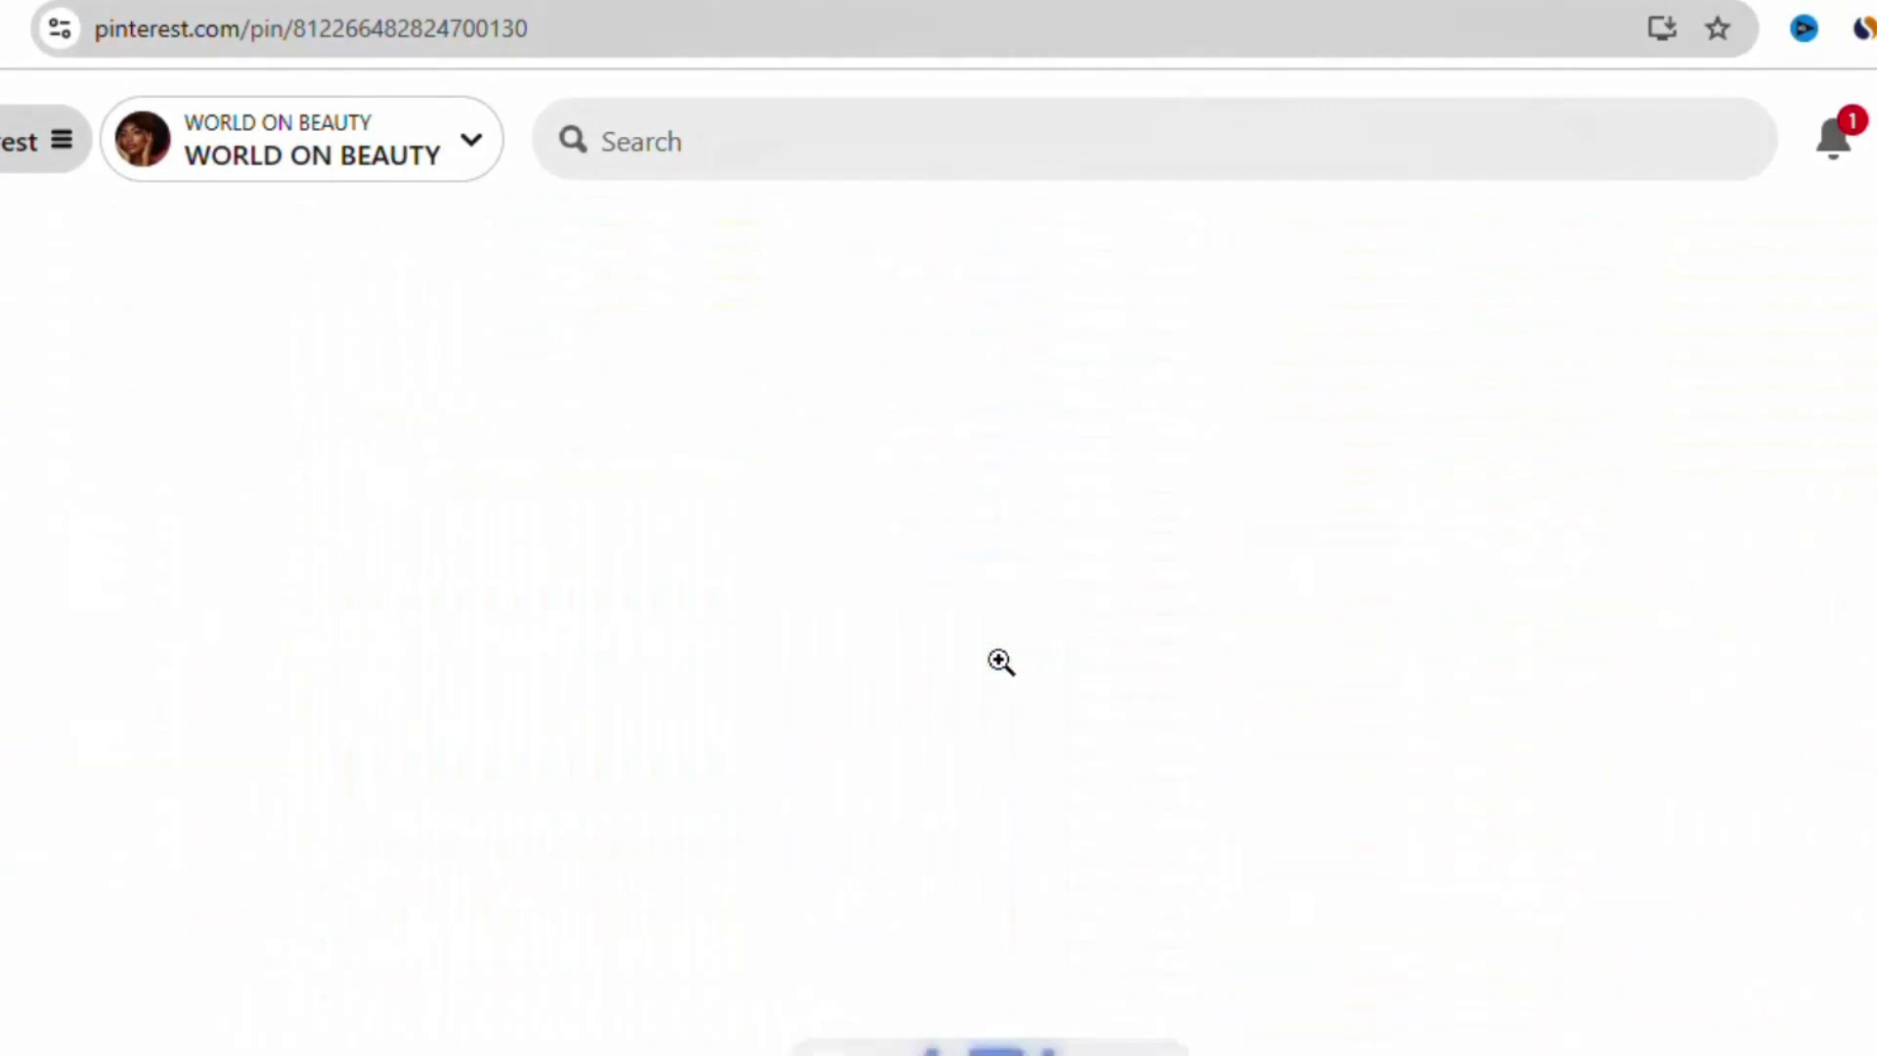
scroll(1048, 899, "up", 8)
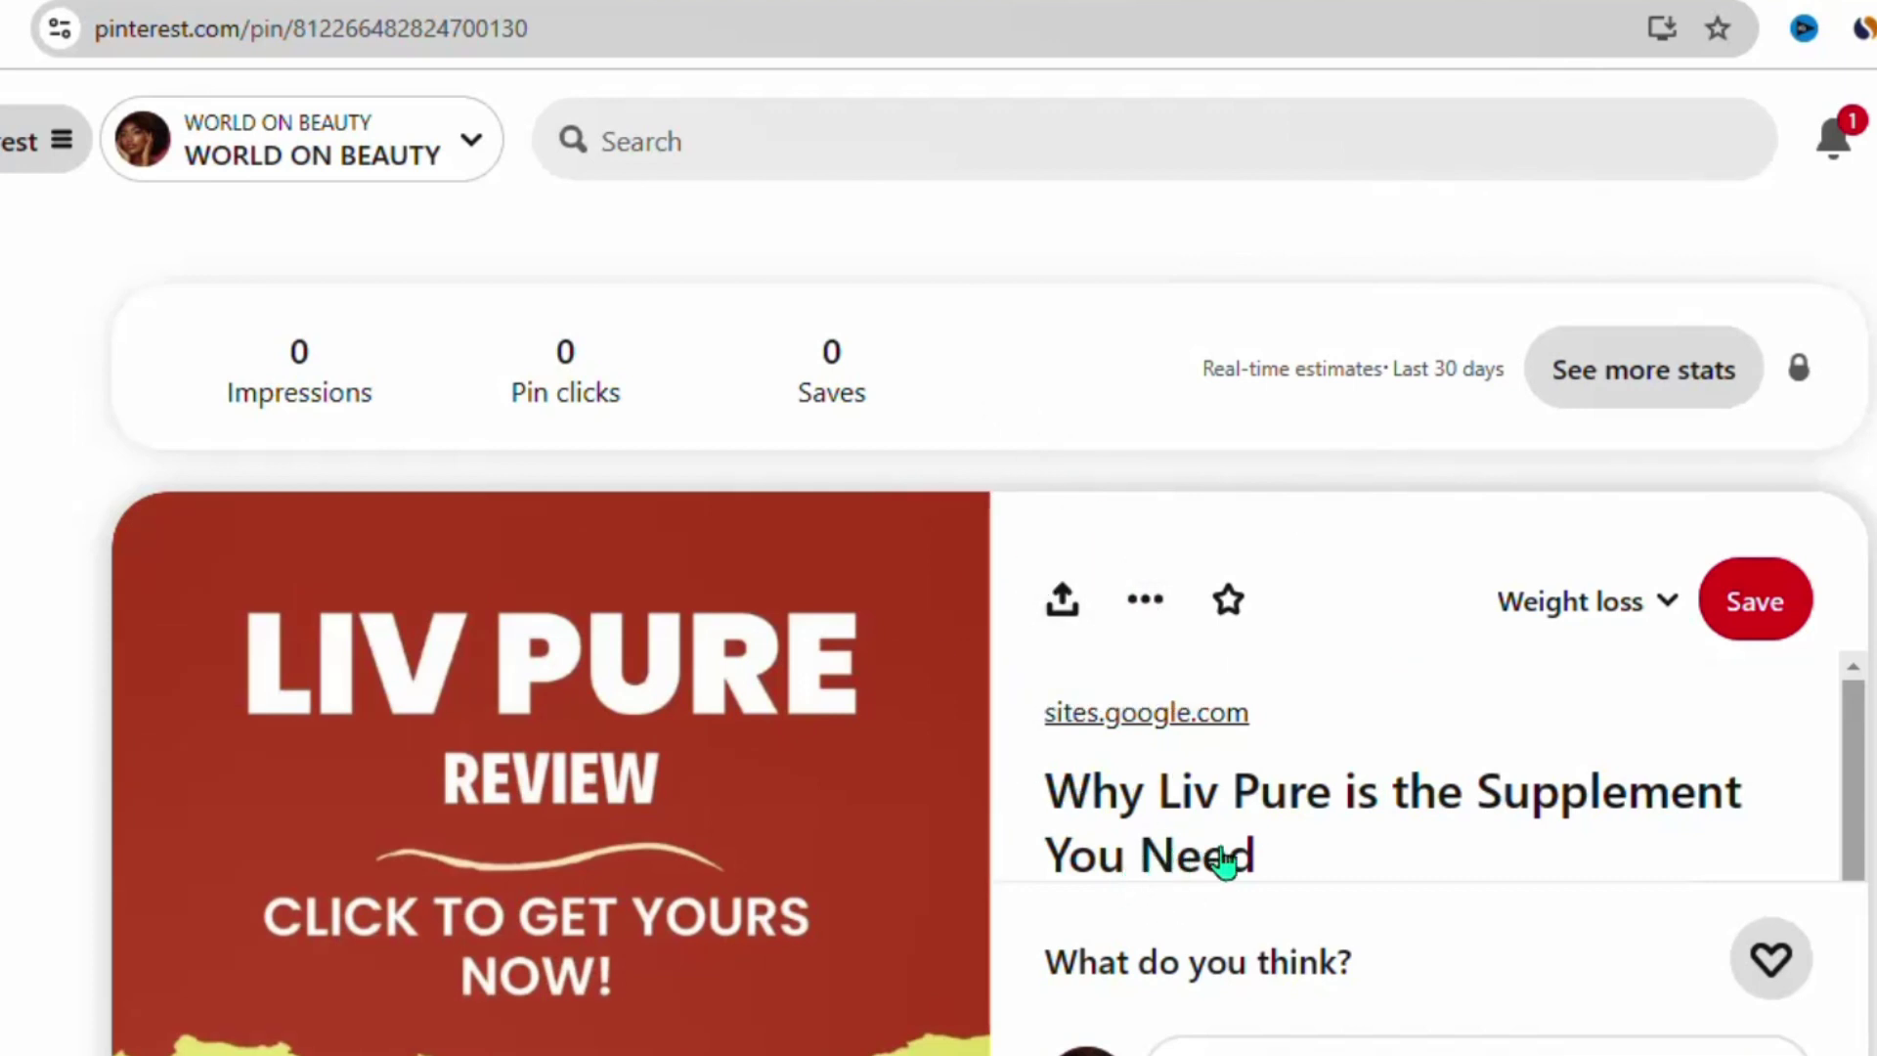
Step: Open the published pin's sites.google.com destination in a new tab
right_click(1161, 767)
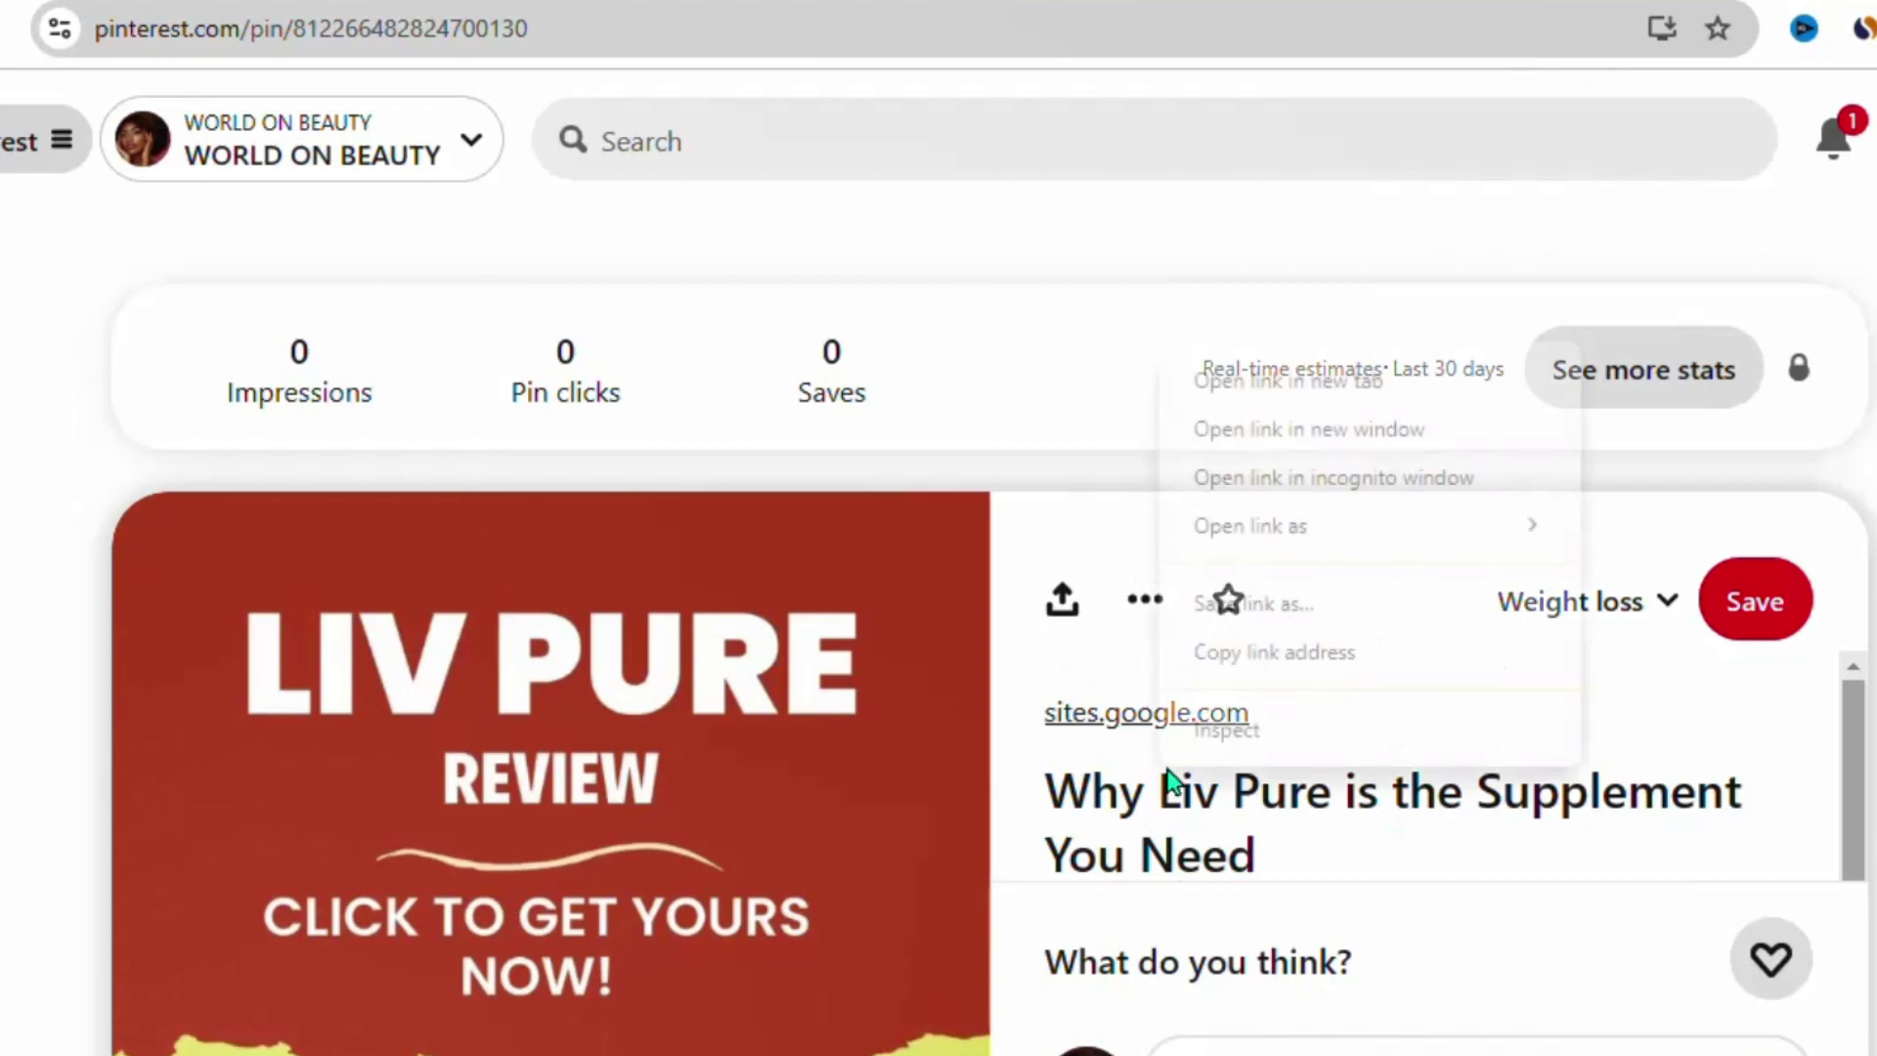
left_click(1253, 391)
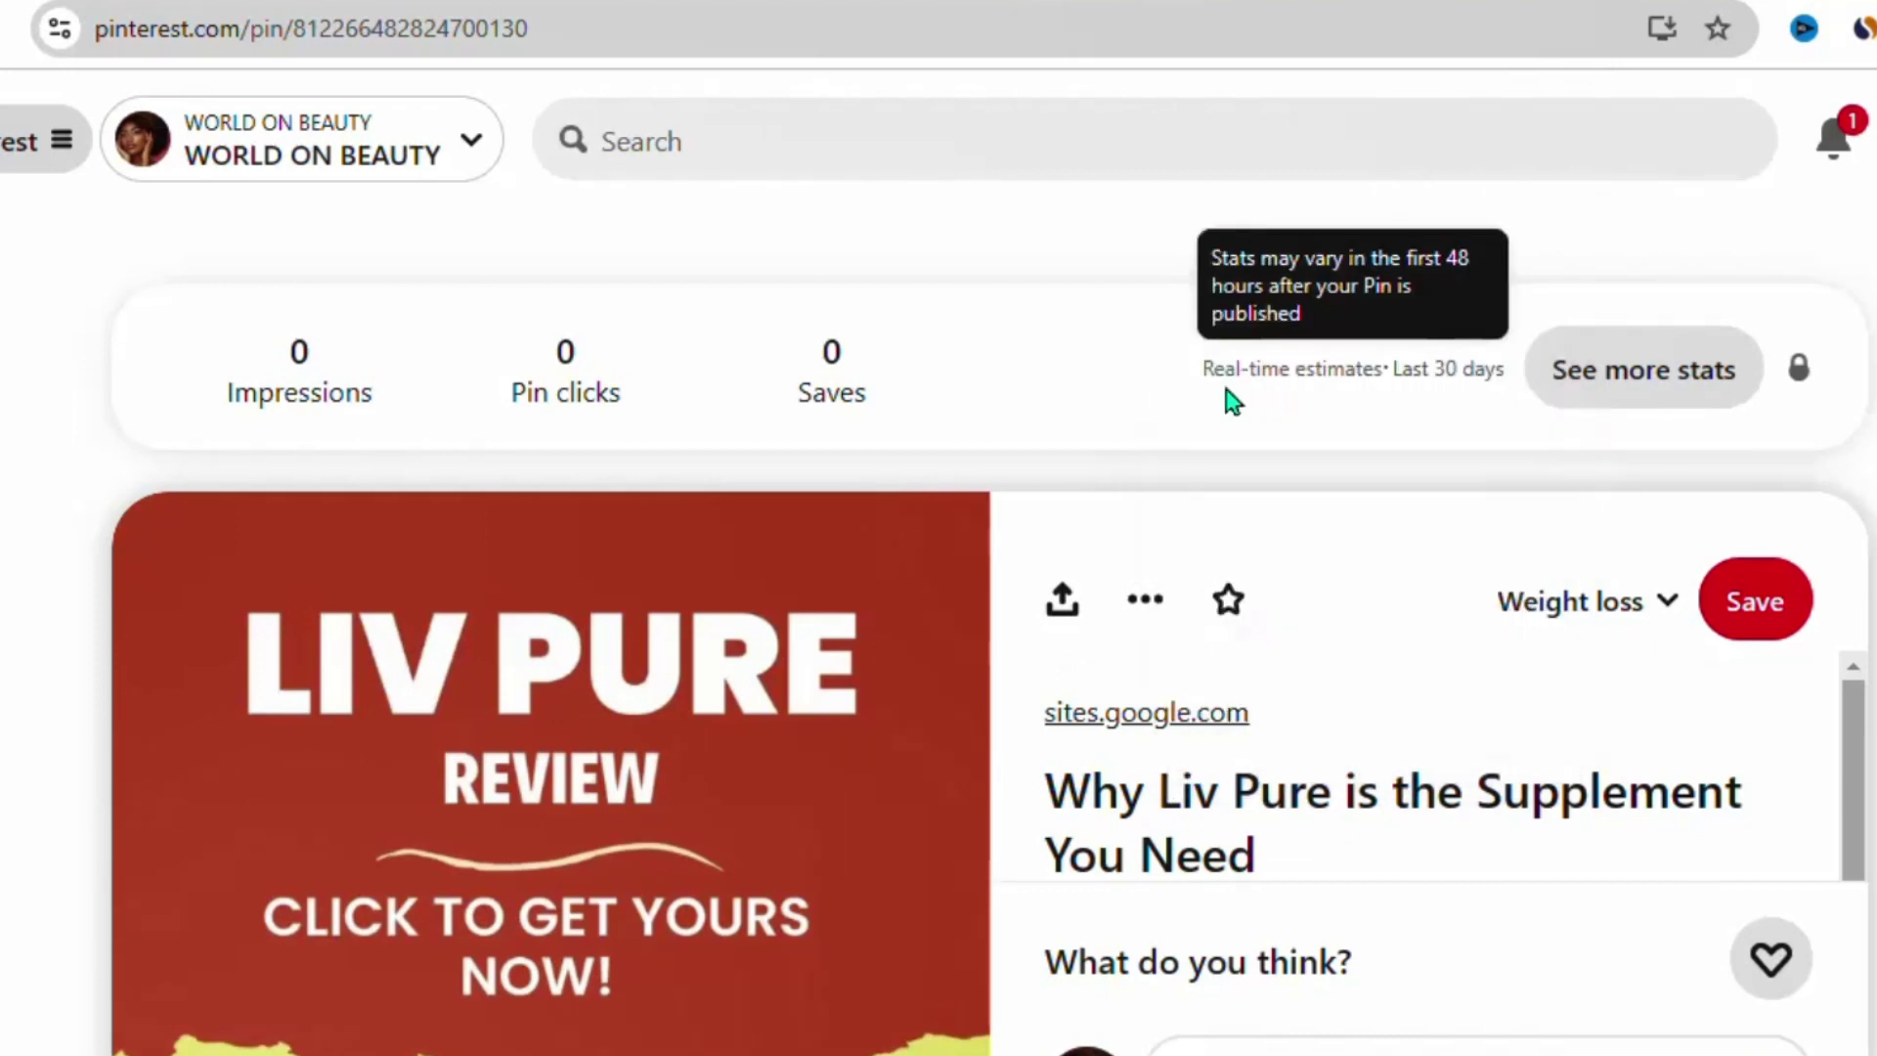